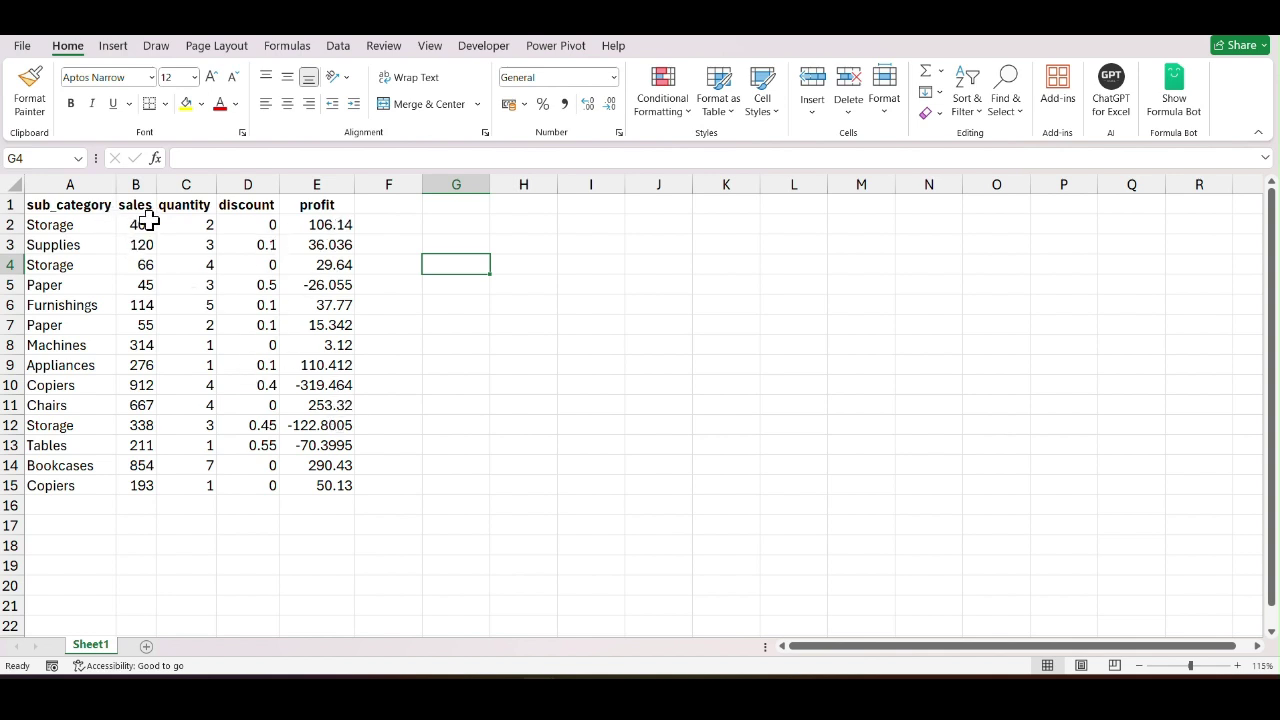
click(199, 223)
click(268, 227)
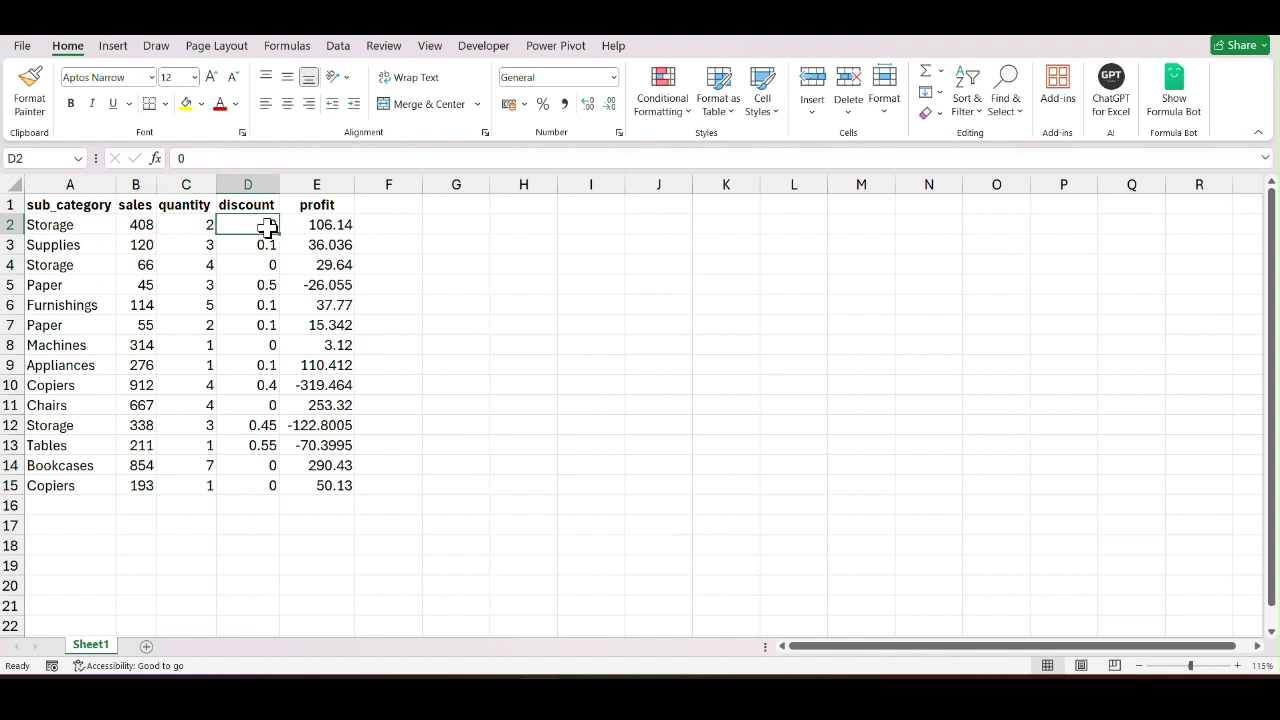
click(118, 228)
click(186, 226)
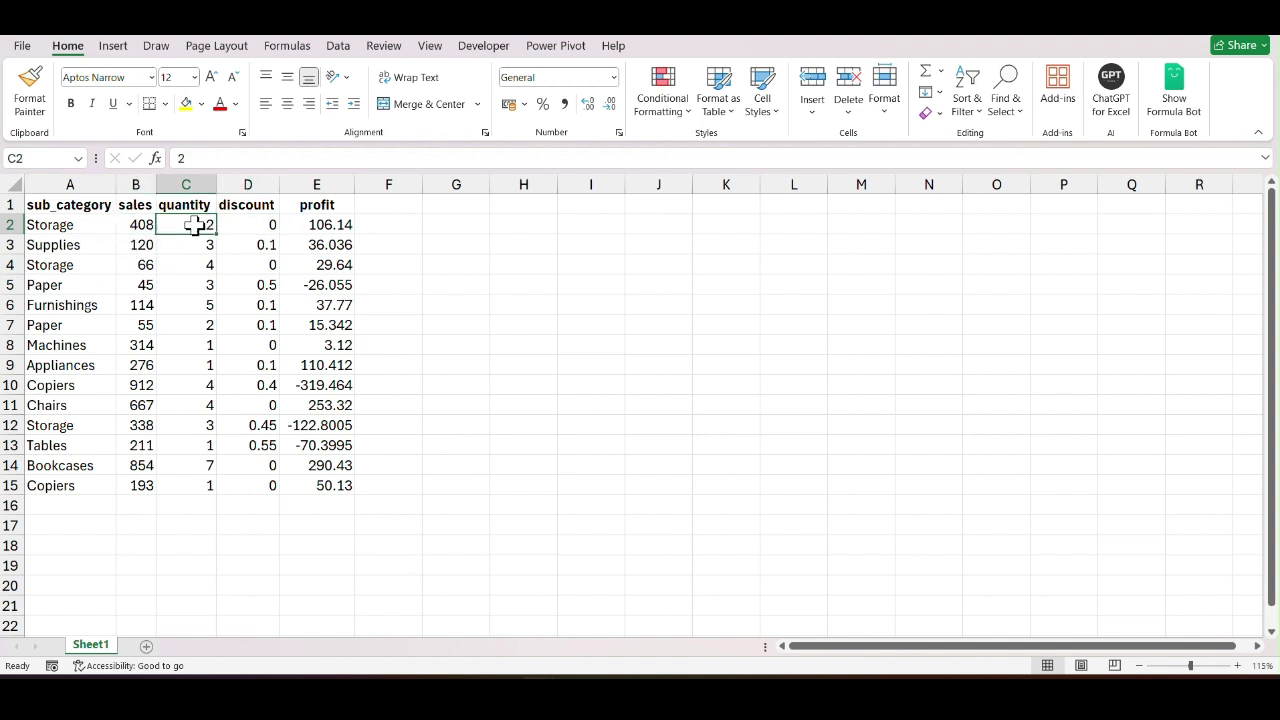
Add the header "Gross_sales" in cell F1 and fit column F's width to it.
click(407, 206)
text(To)
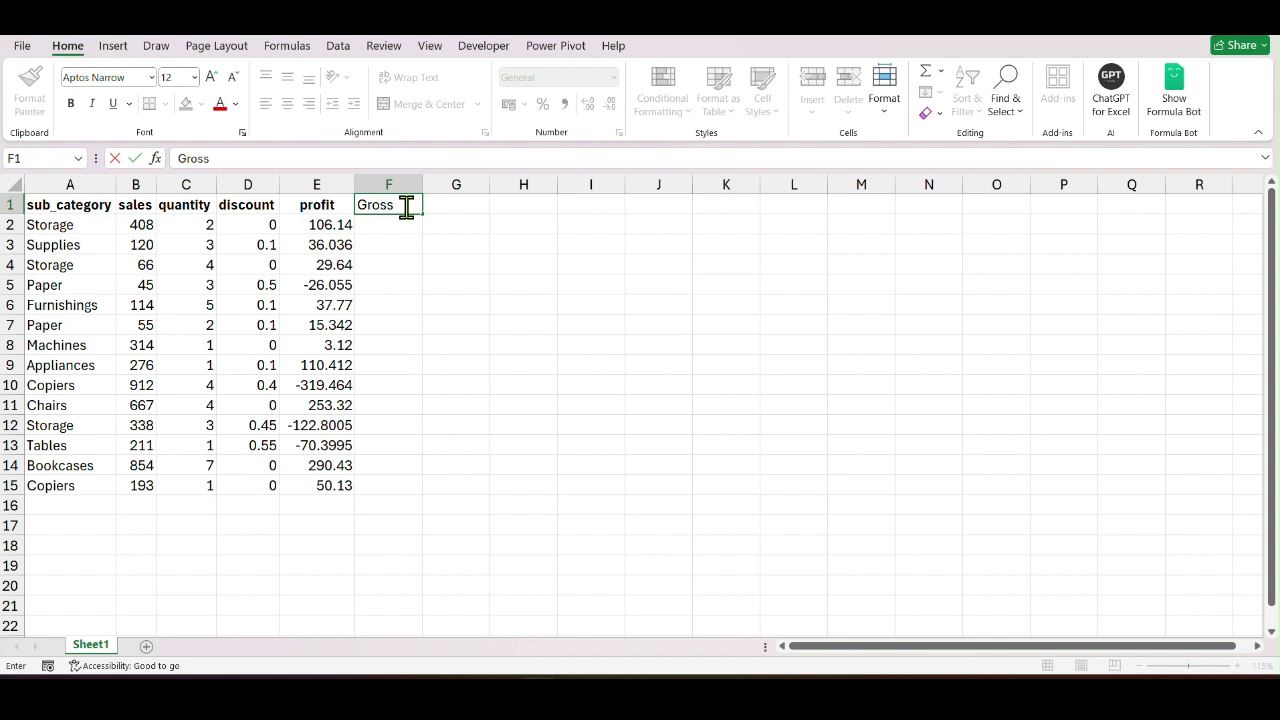
key(Return)
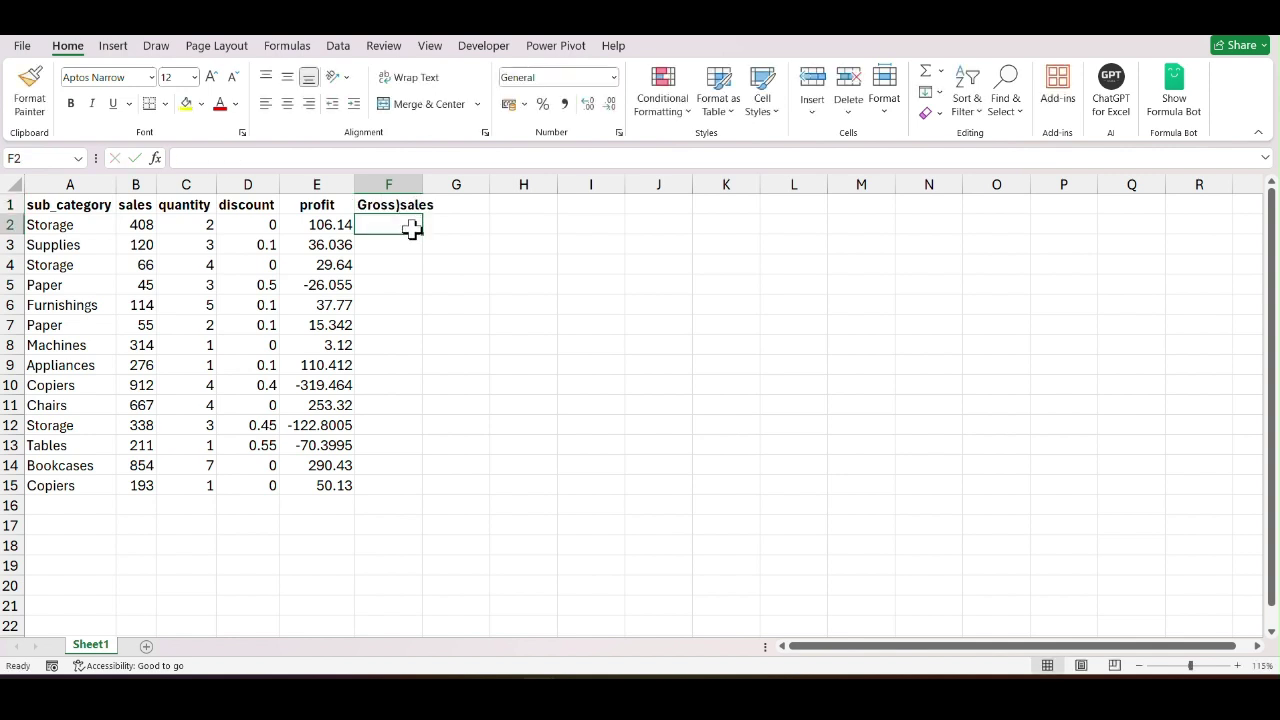
double_click(401, 202)
key(BackSpace)
text(_)
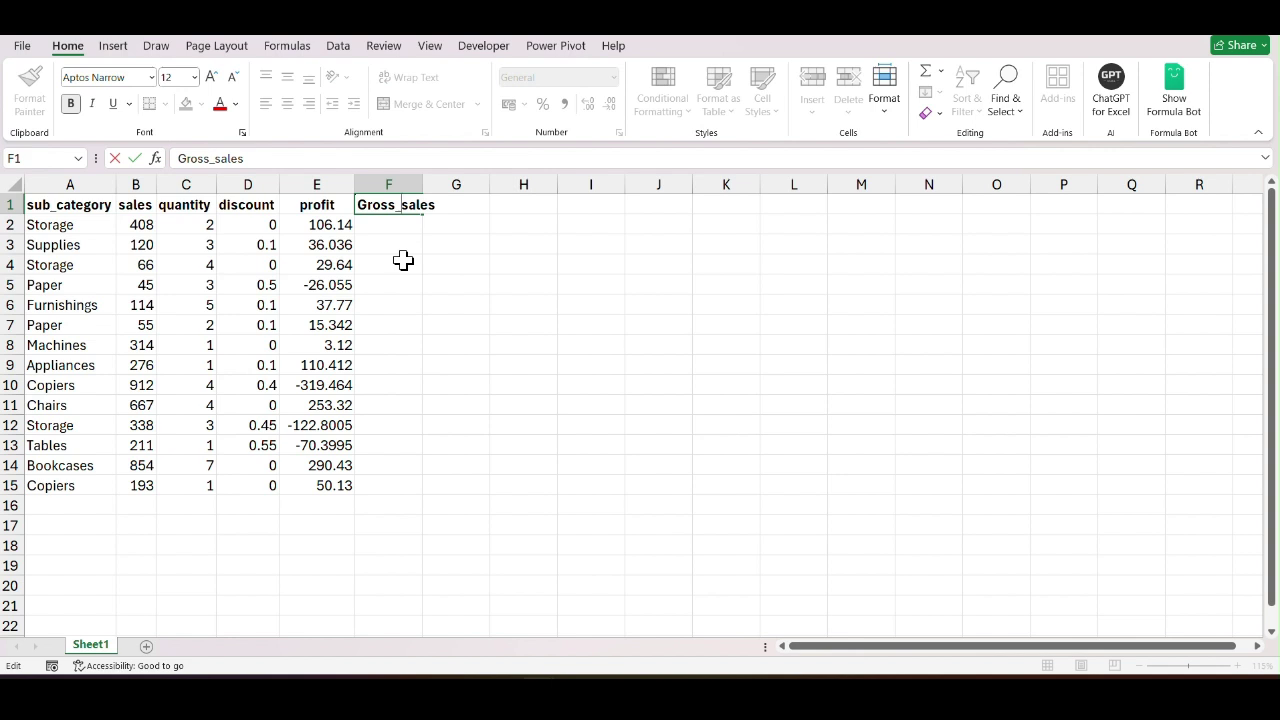
click(430, 283)
double_click(421, 178)
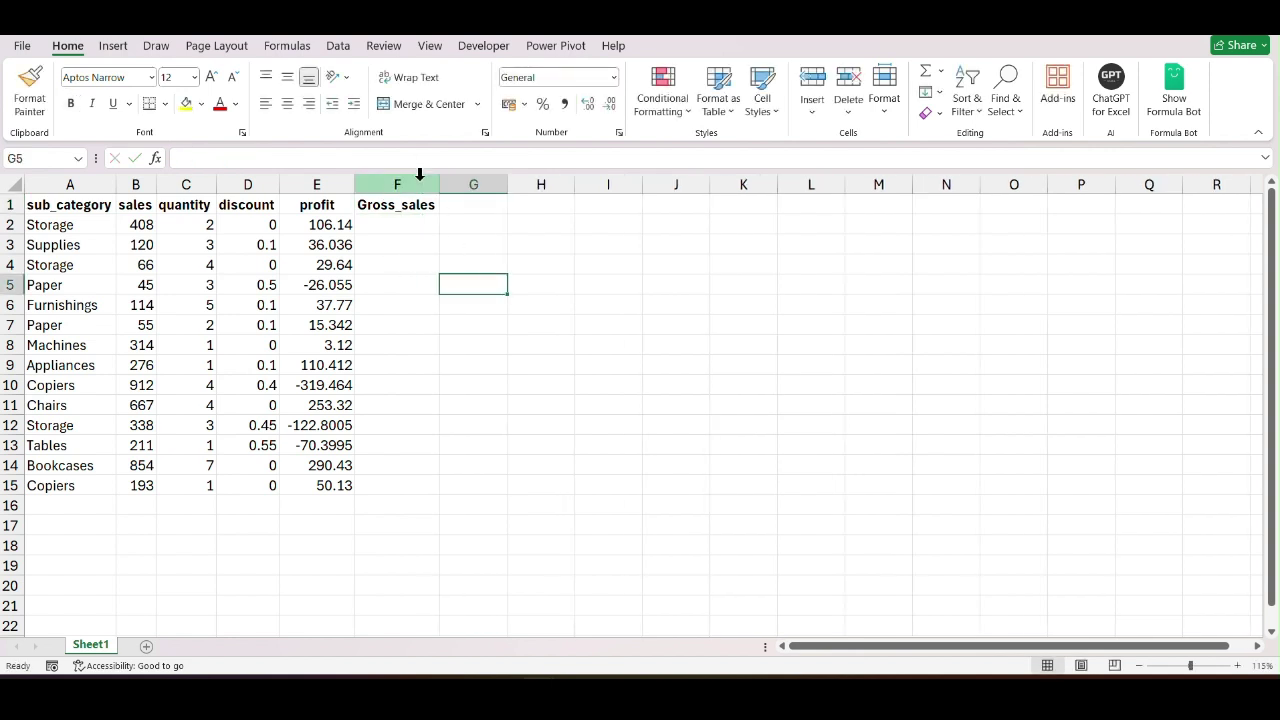
Calculate gross sales in F2 with =B2*C2 and fill the formula down through row 15.
click(398, 229)
text(=)
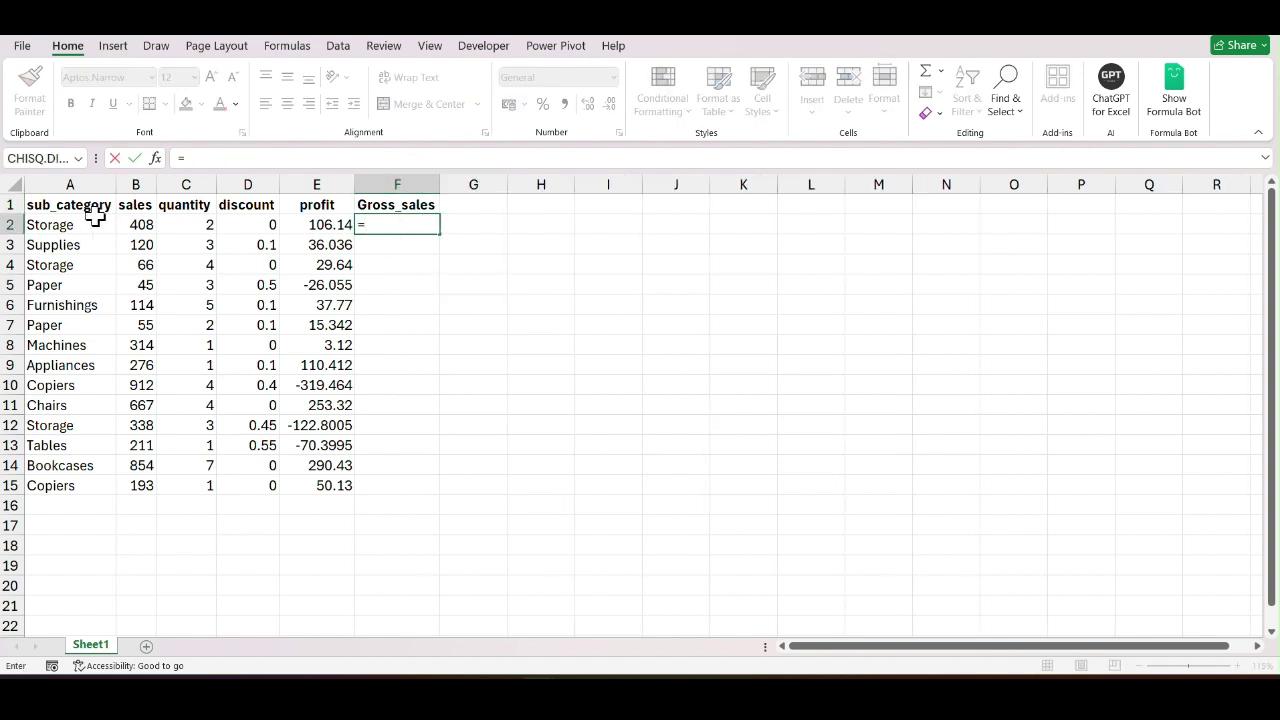
click(137, 226)
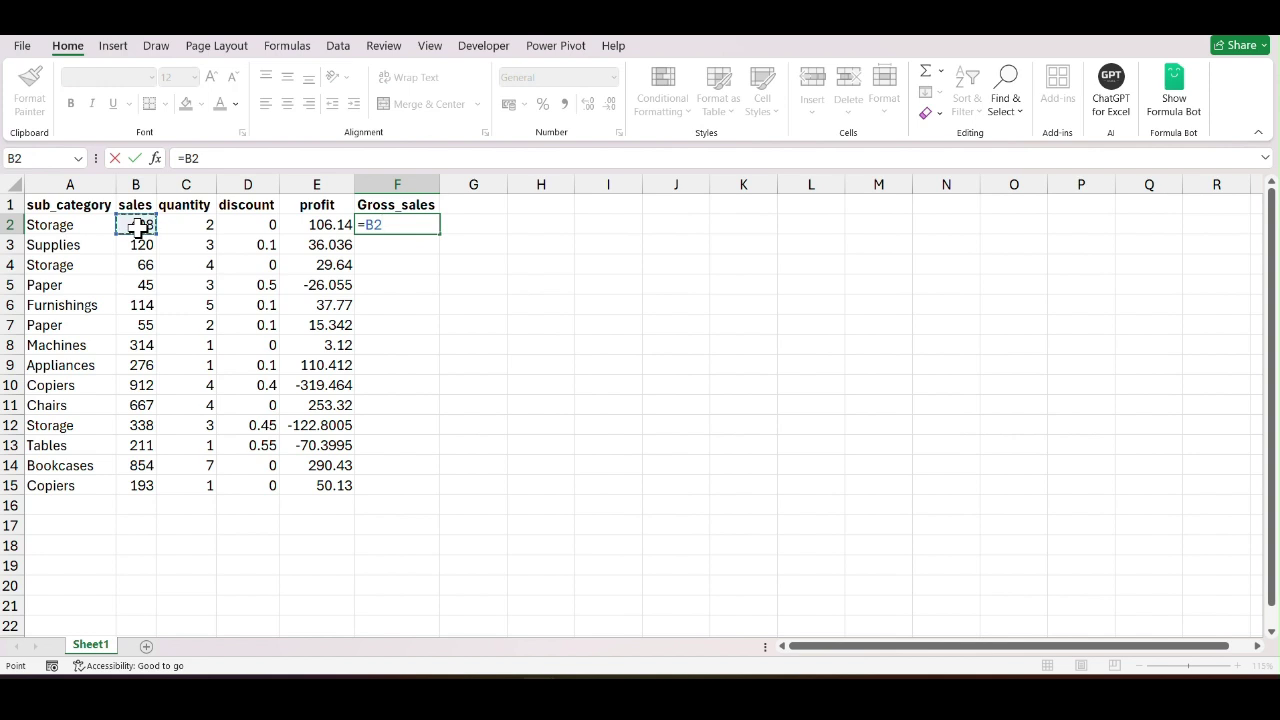
text(*)
click(188, 226)
key(Return)
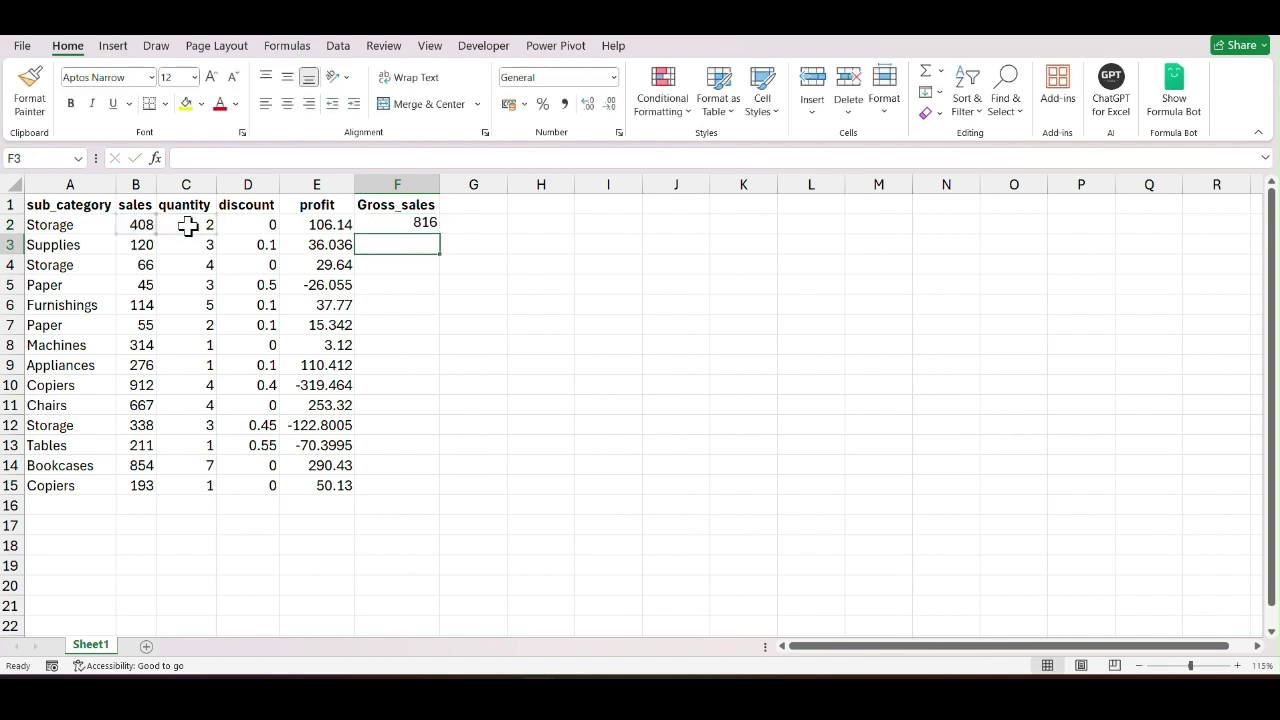
click(423, 223)
double_click(439, 234)
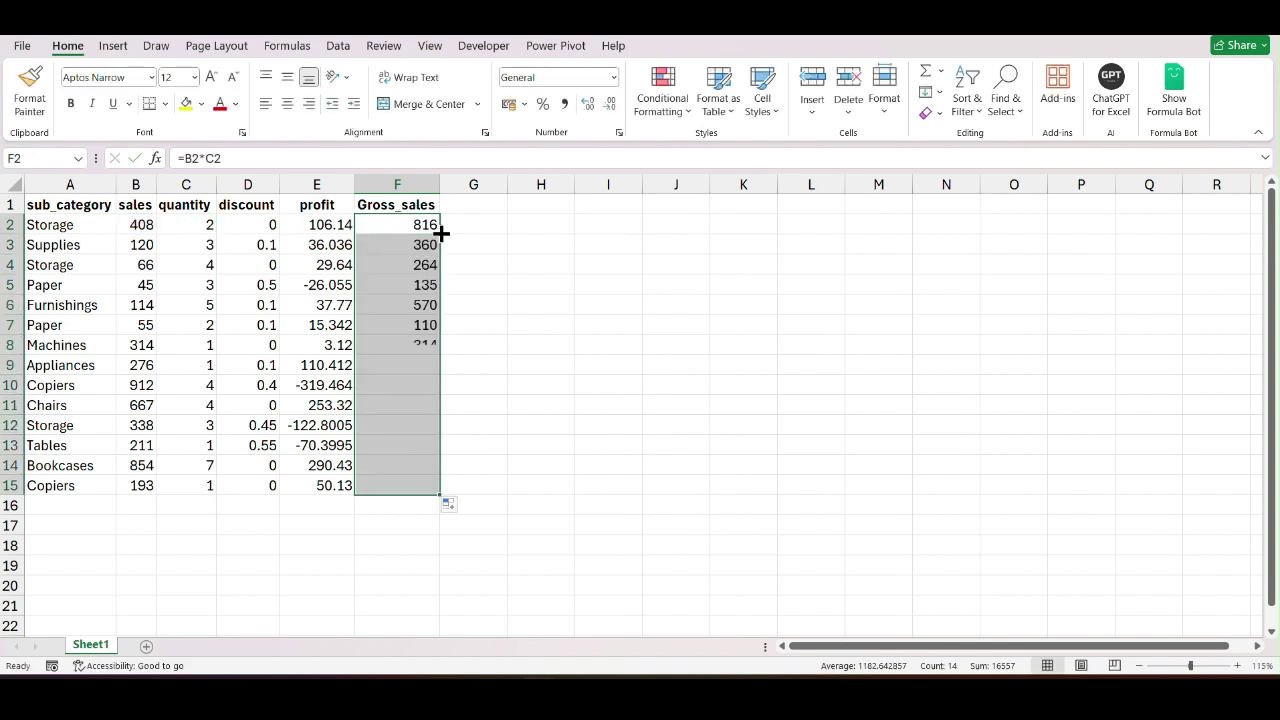
click(481, 205)
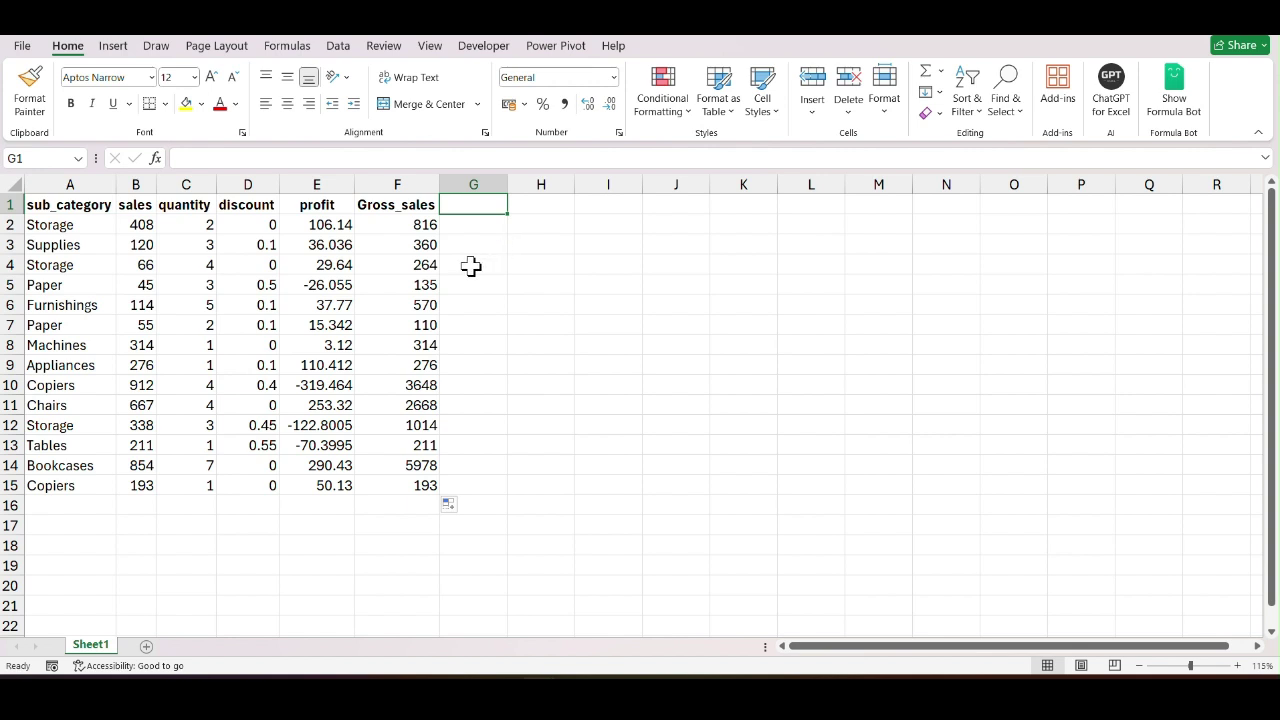
drag(414, 223, 380, 477)
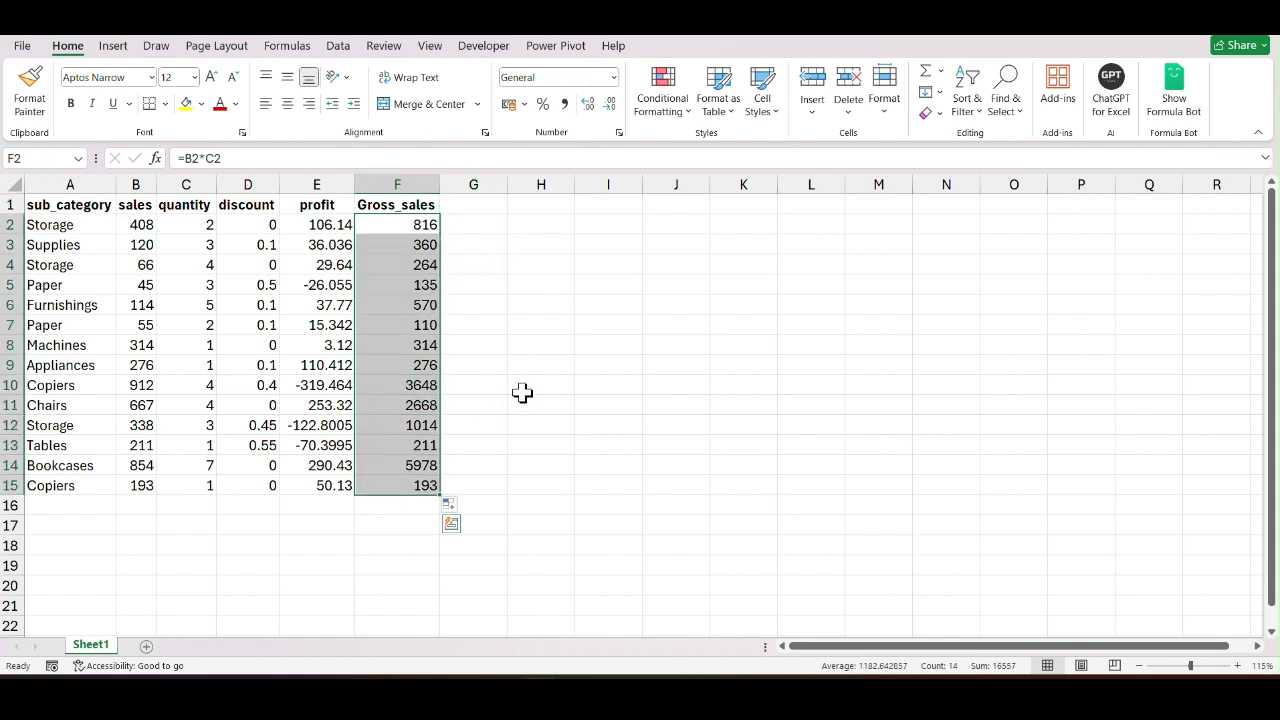
drag(130, 224, 138, 485)
click(586, 448)
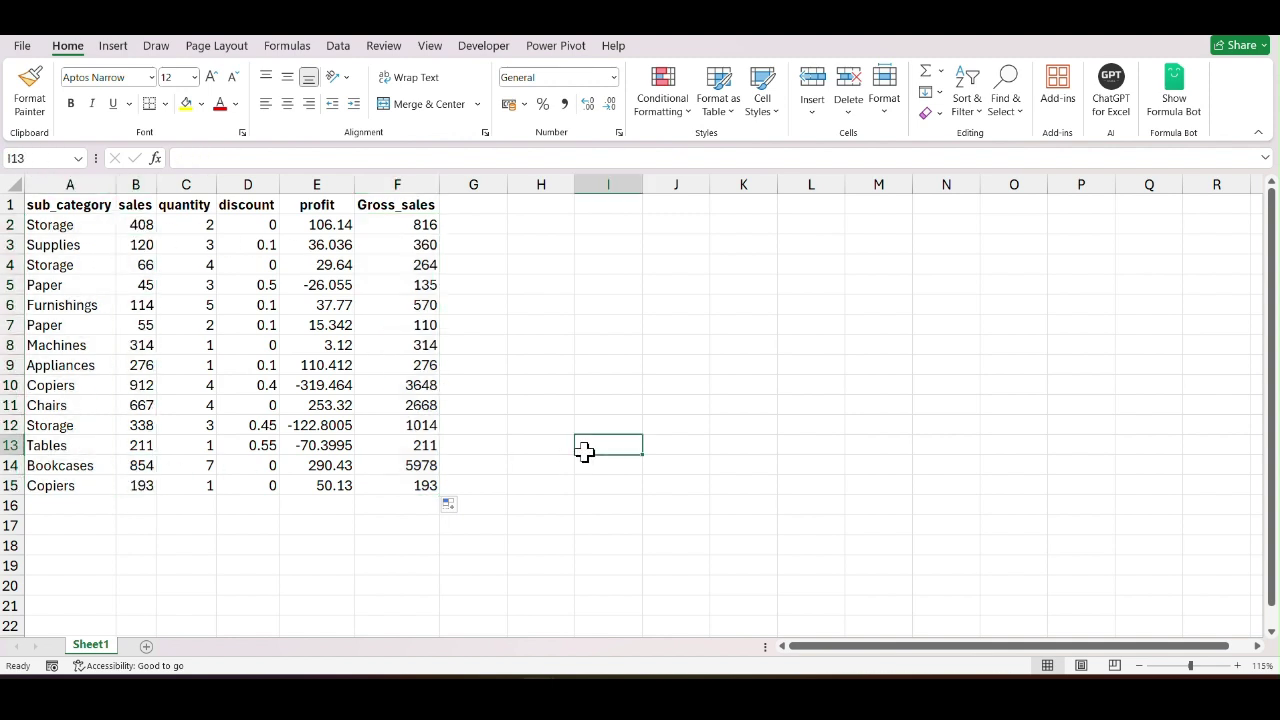
Add the header "Net_sales" in cell G1.
click(480, 204)
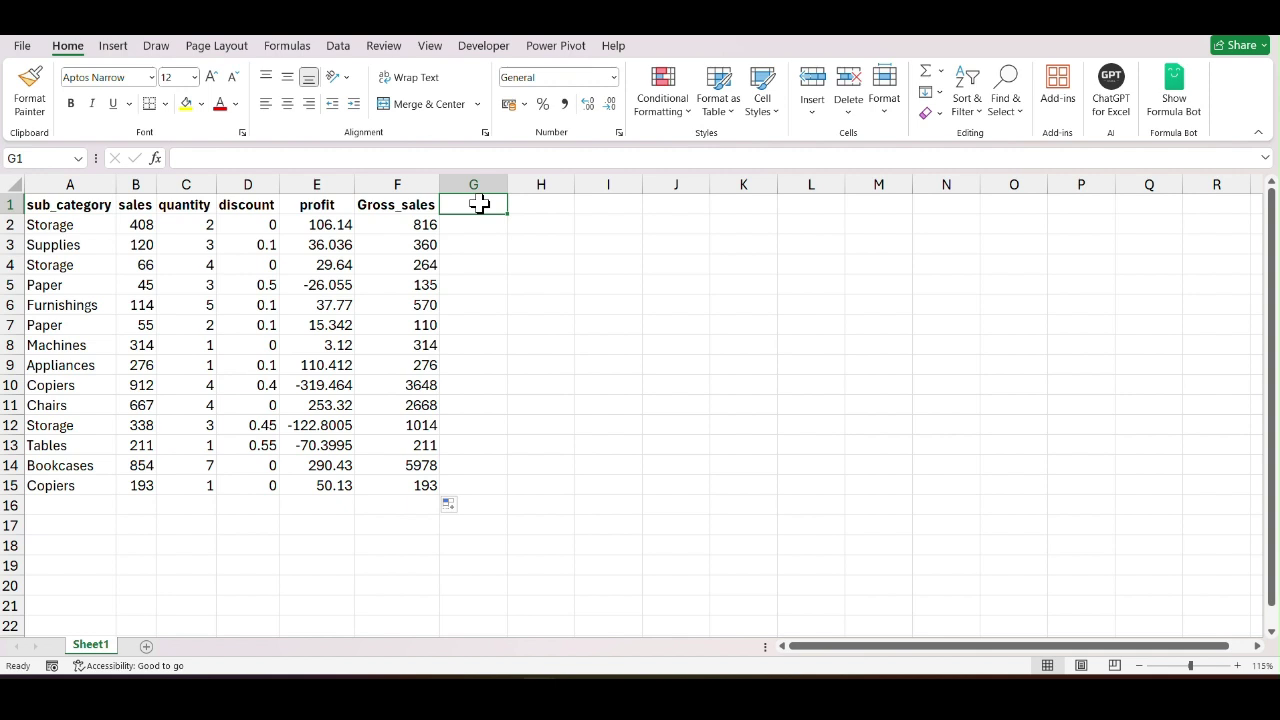
text(Net)
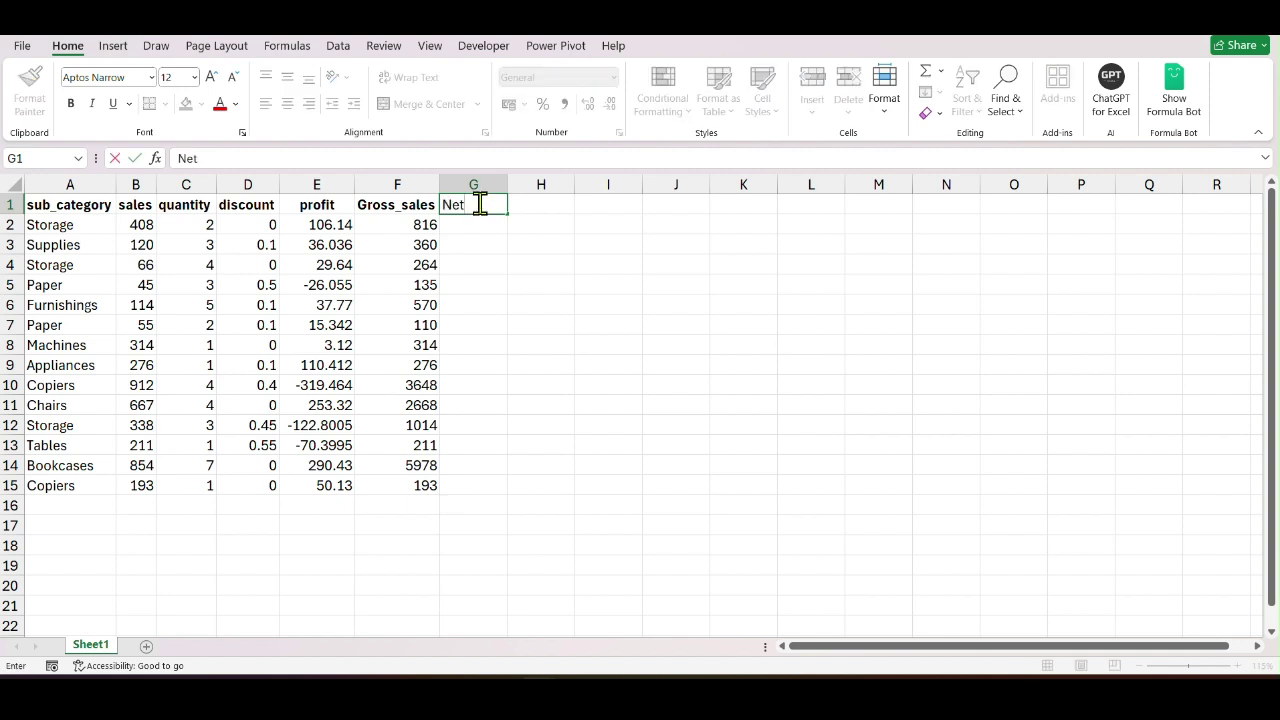
text(_sales)
click(525, 245)
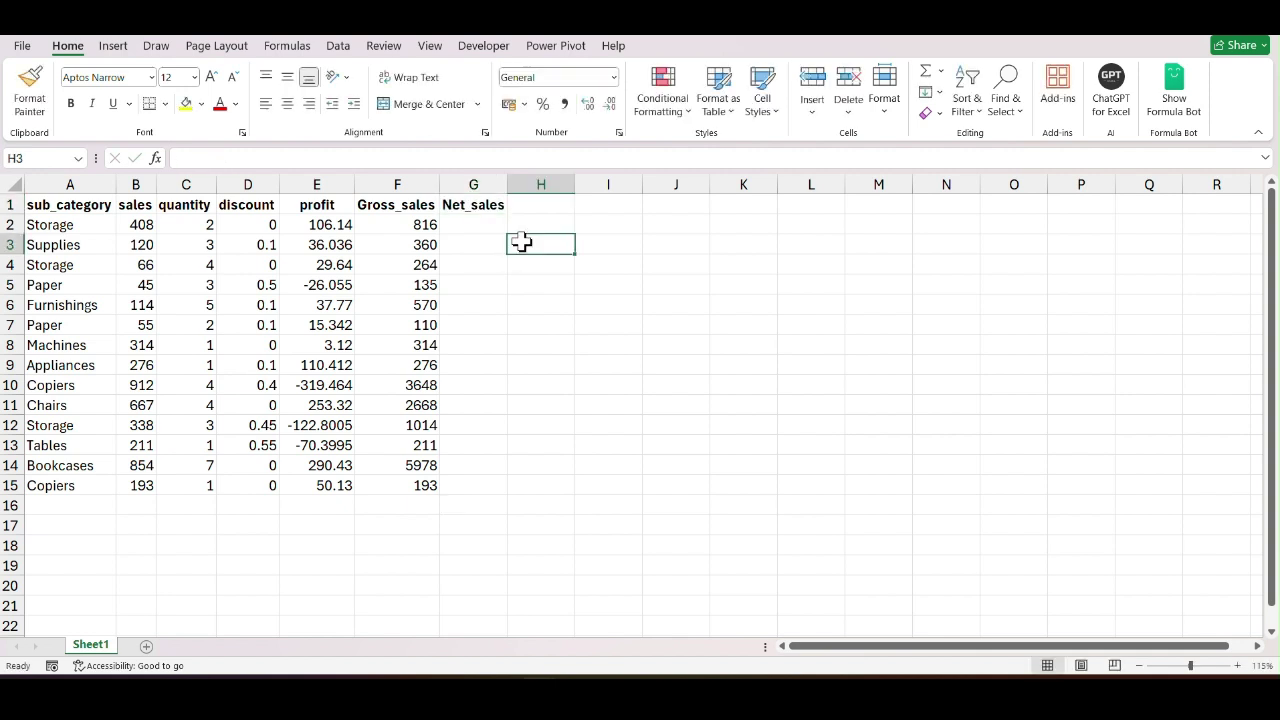
Calculate net sales in G2 by subtracting the discount amount from gross sales with =F2-(F2*D2).
click(472, 225)
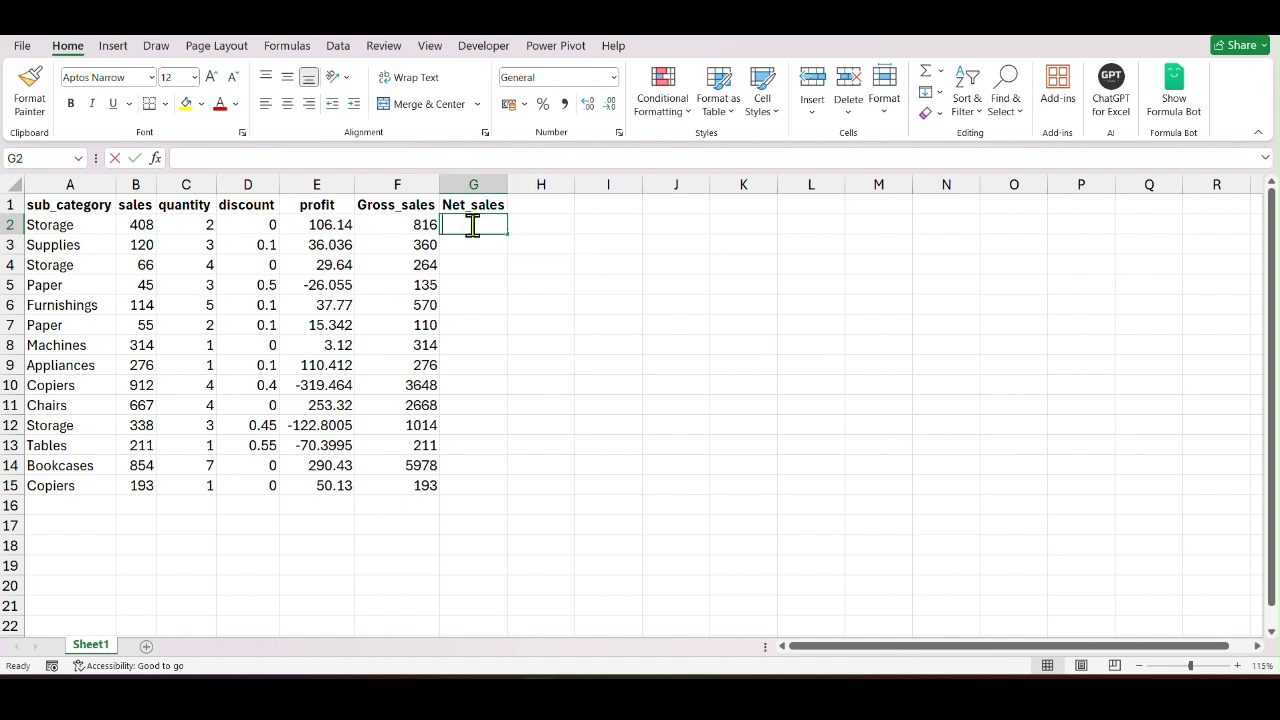
text(=)
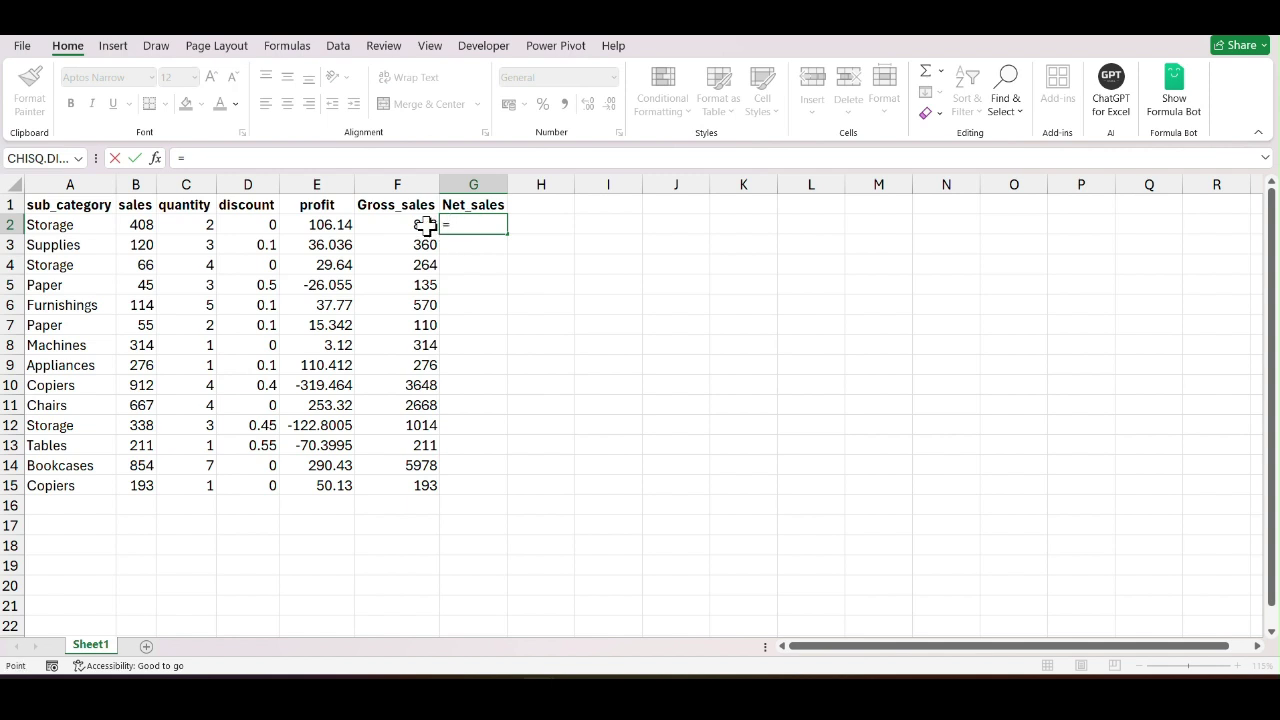
click(424, 225)
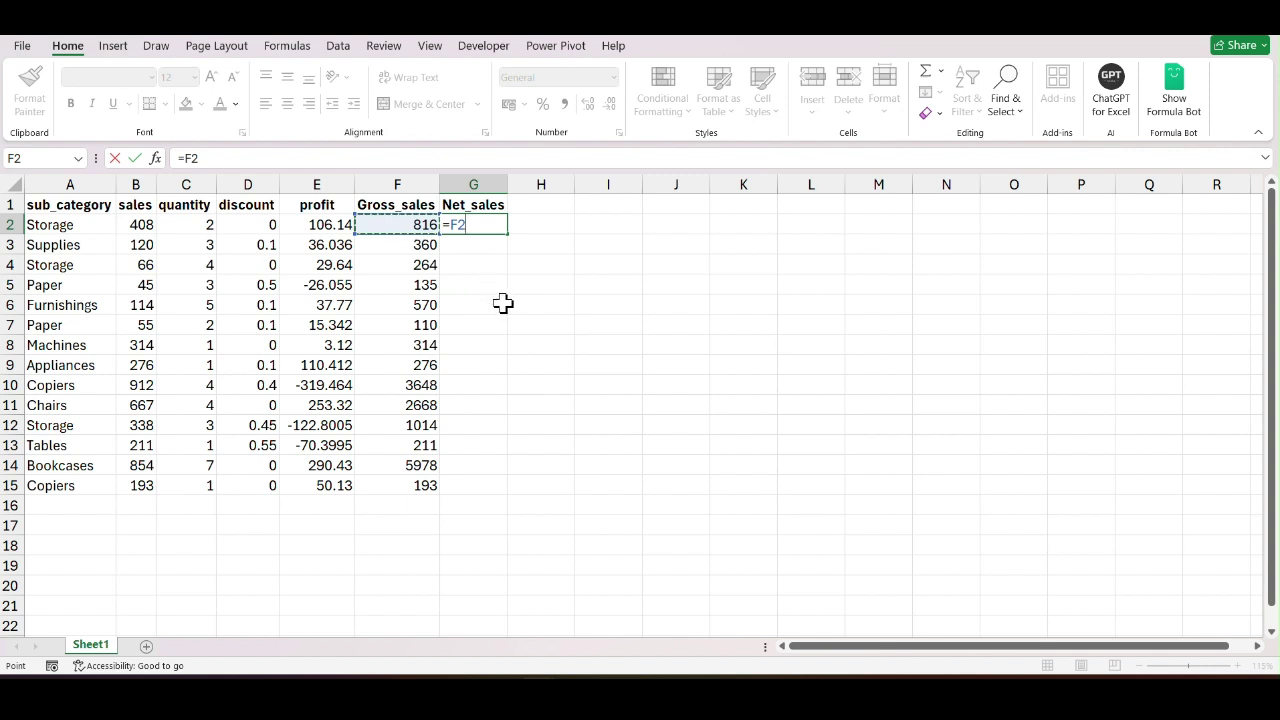
text(-()
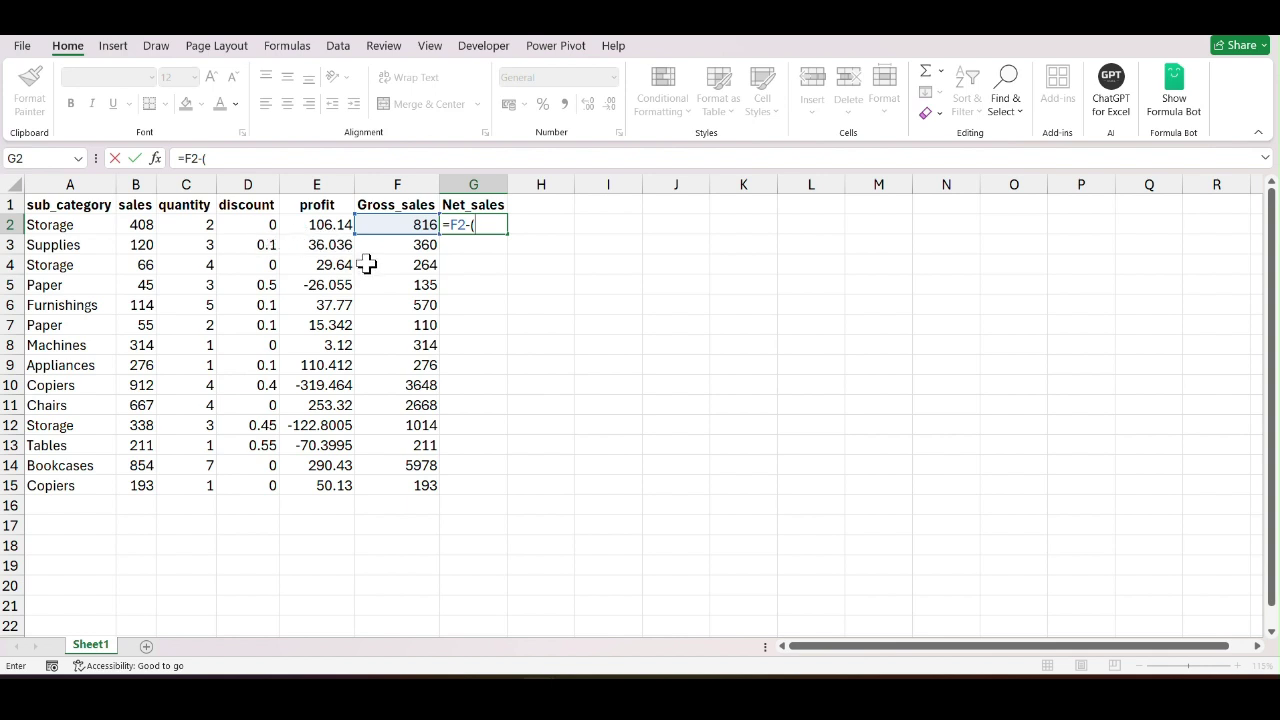
click(413, 226)
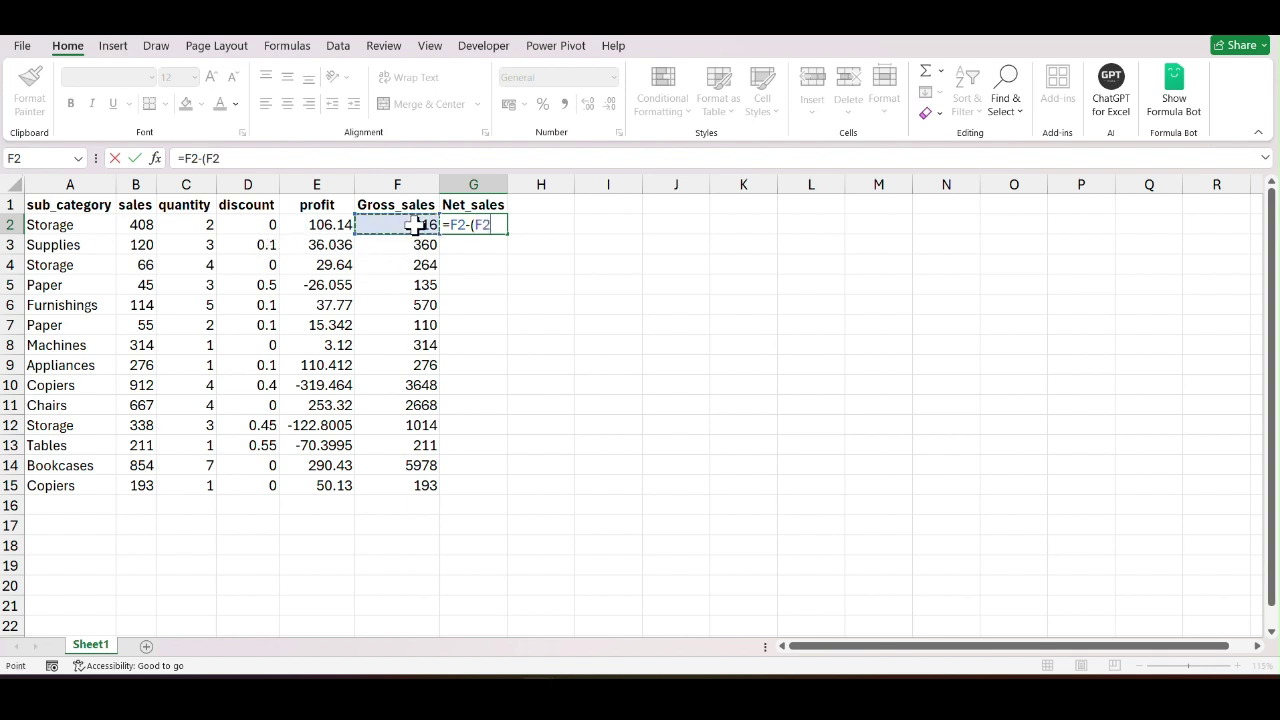
text(*)
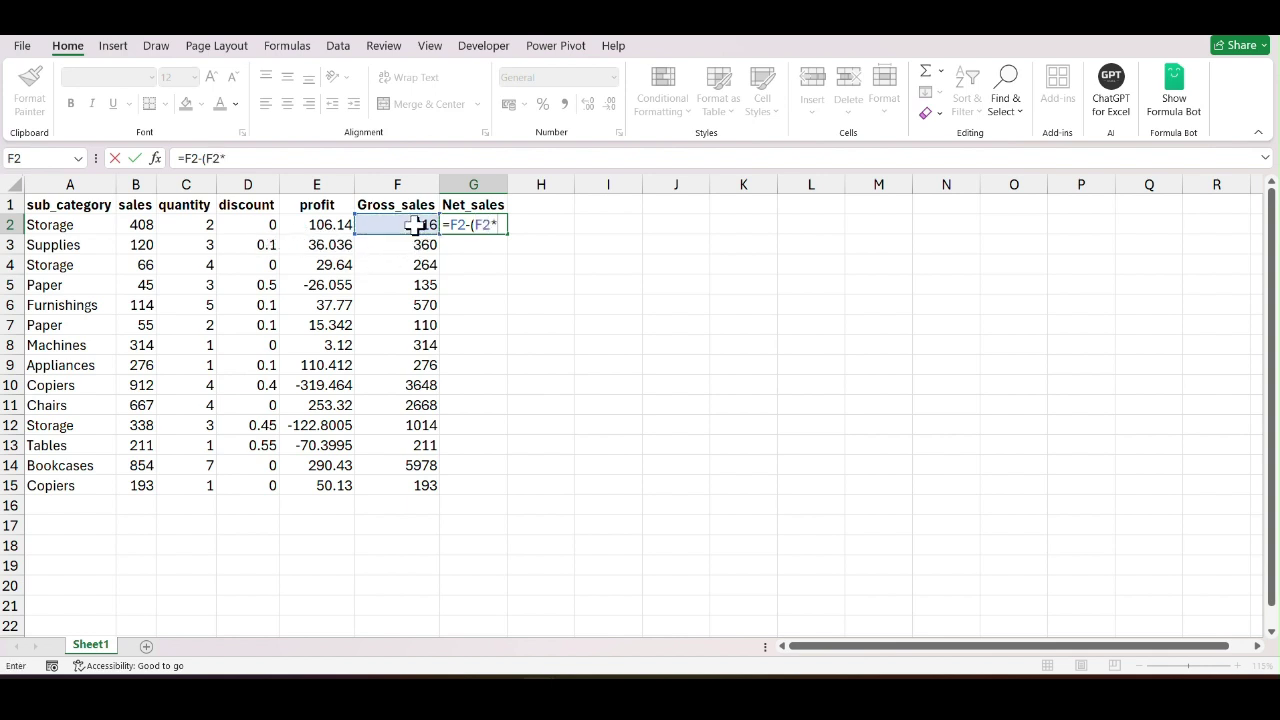
click(260, 226)
text())
key(Return)
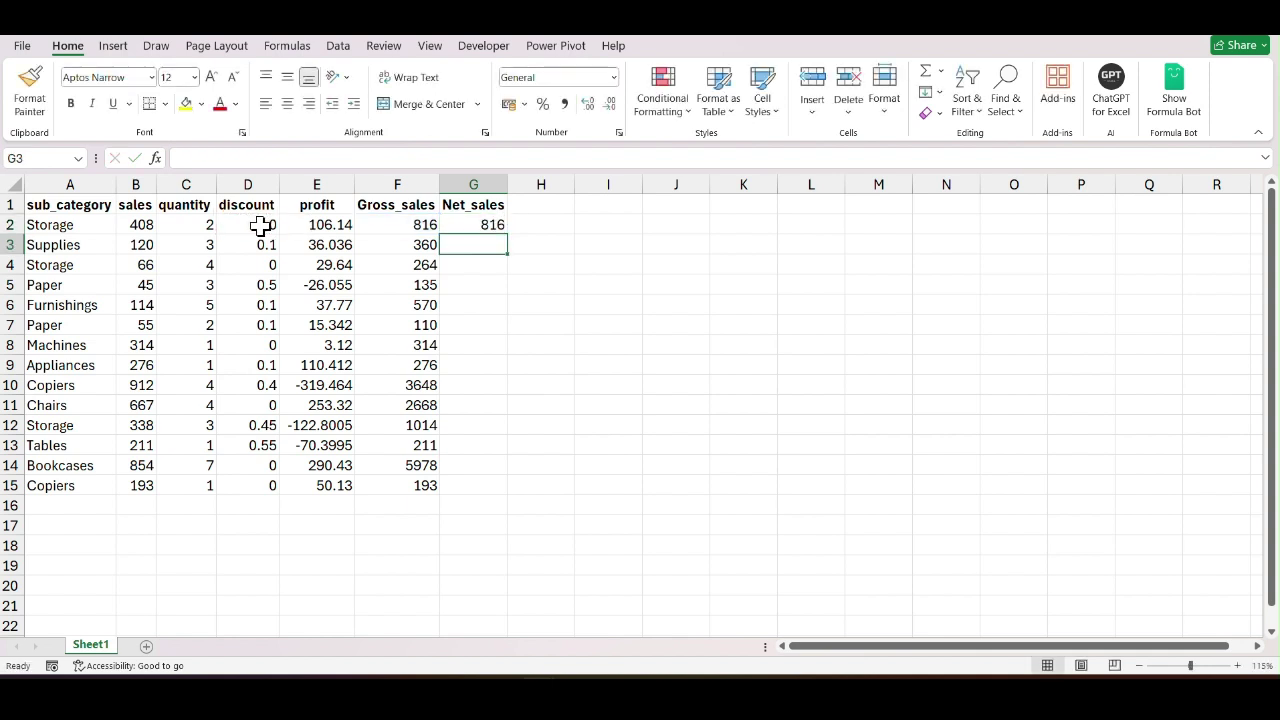
Fill the net sales formula from G2 down through row 15.
click(496, 228)
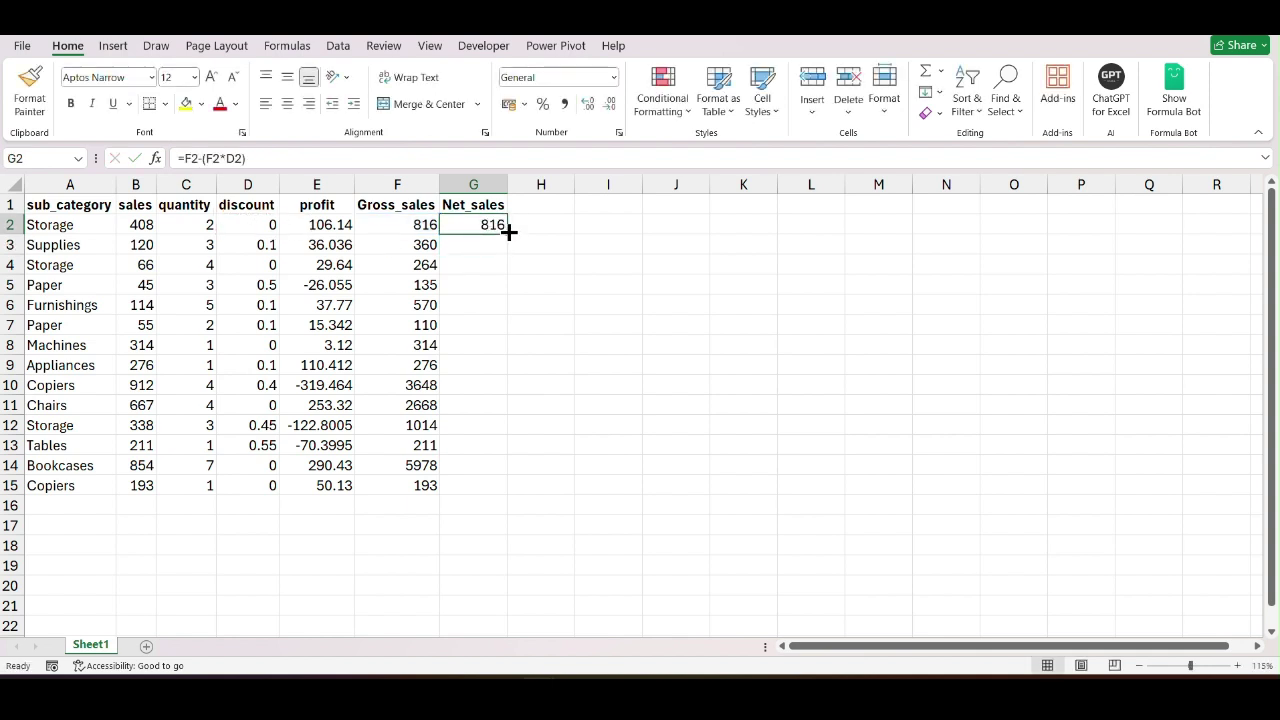
double_click(508, 232)
click(630, 283)
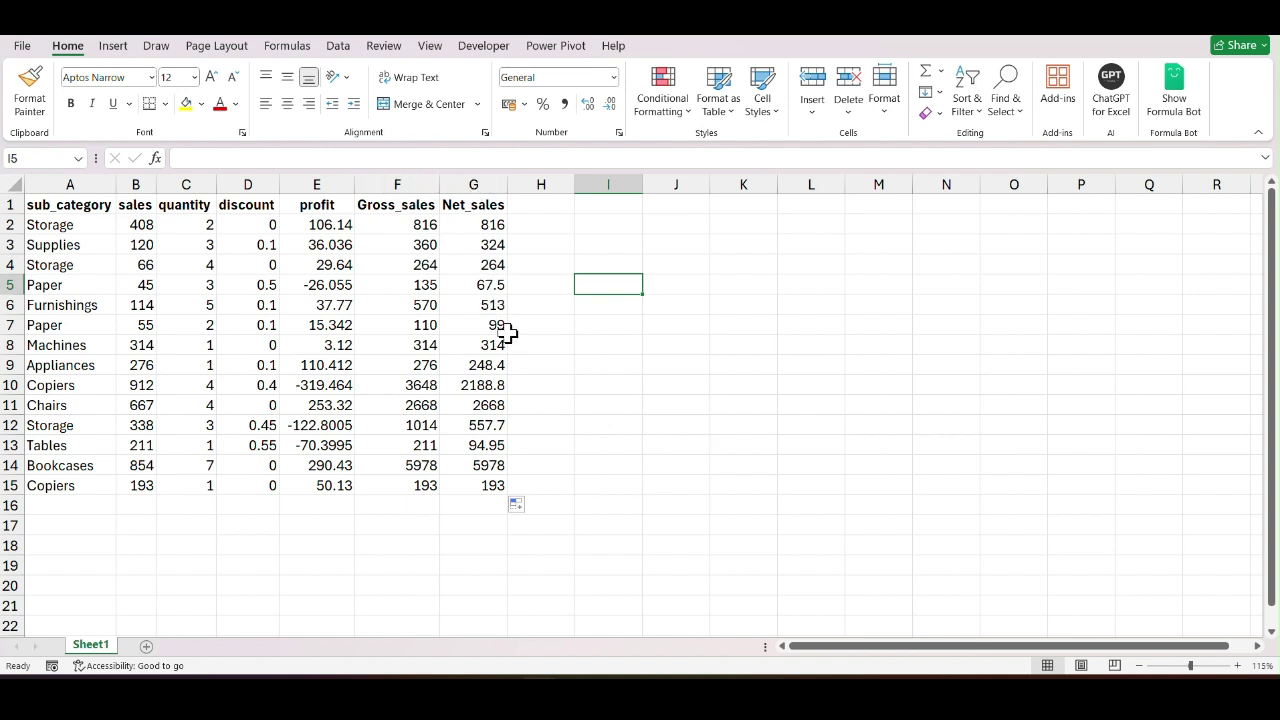
click(327, 224)
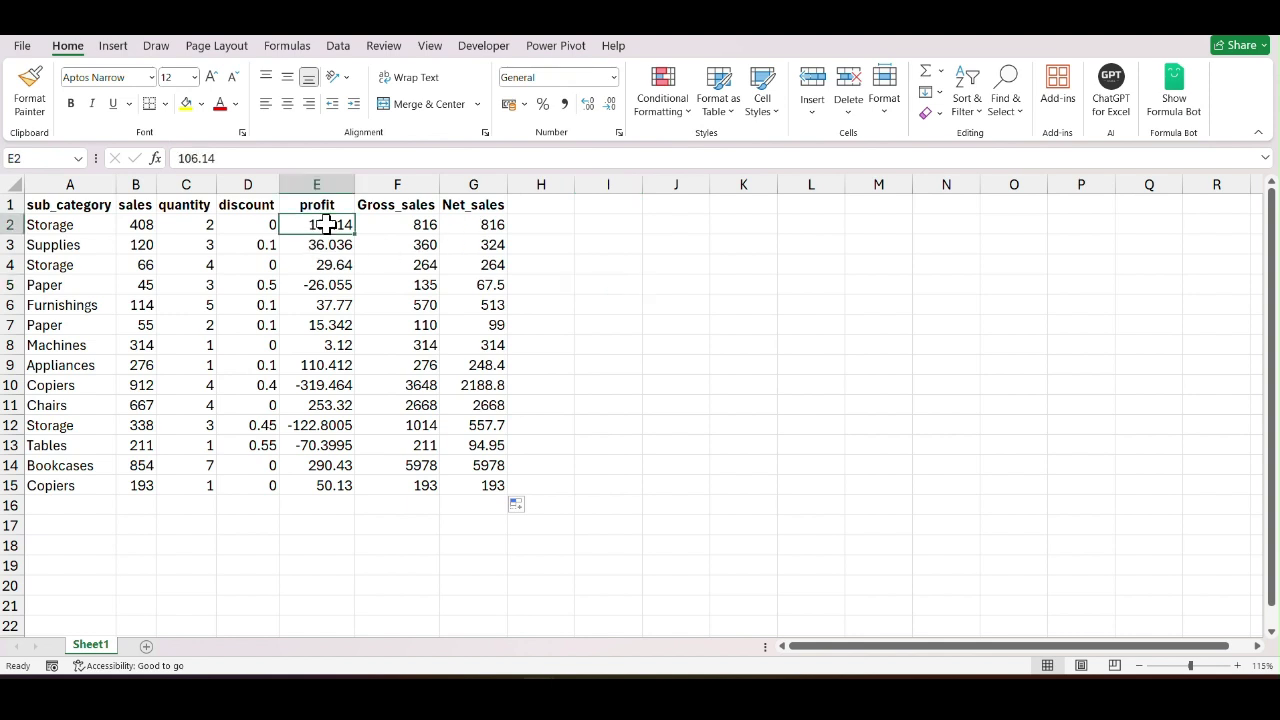
drag(327, 224, 317, 484)
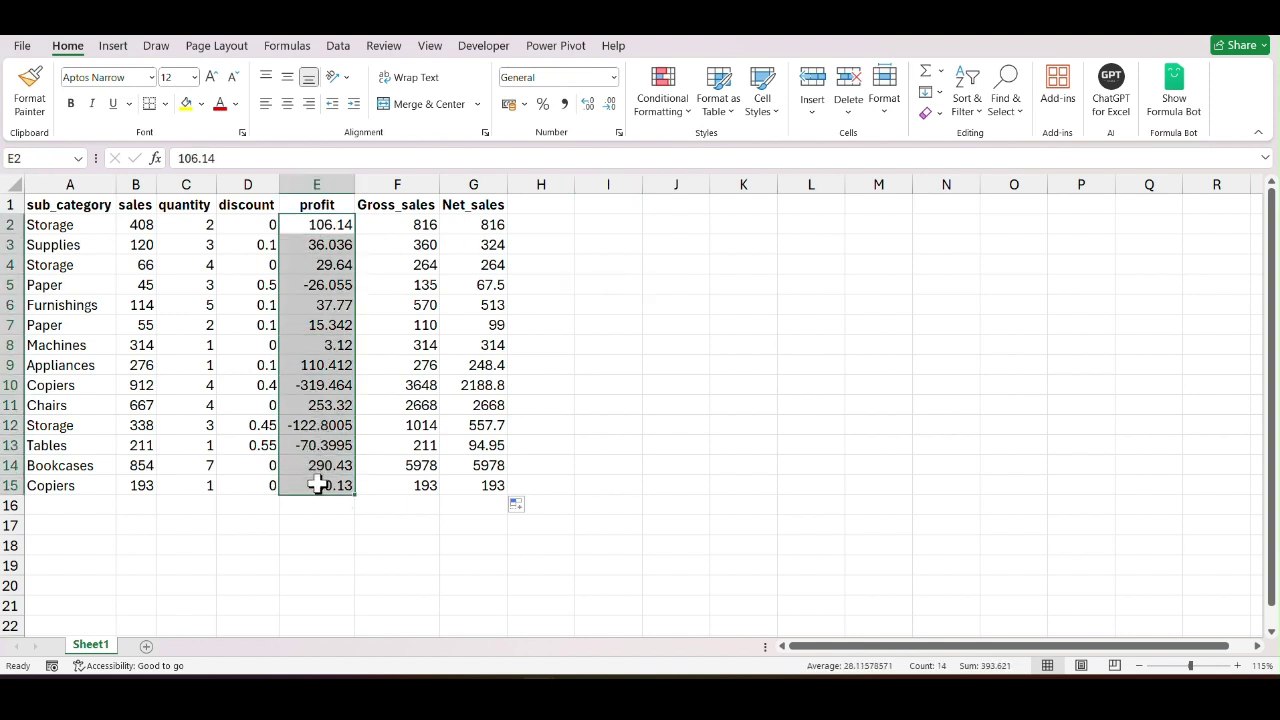
click(541, 218)
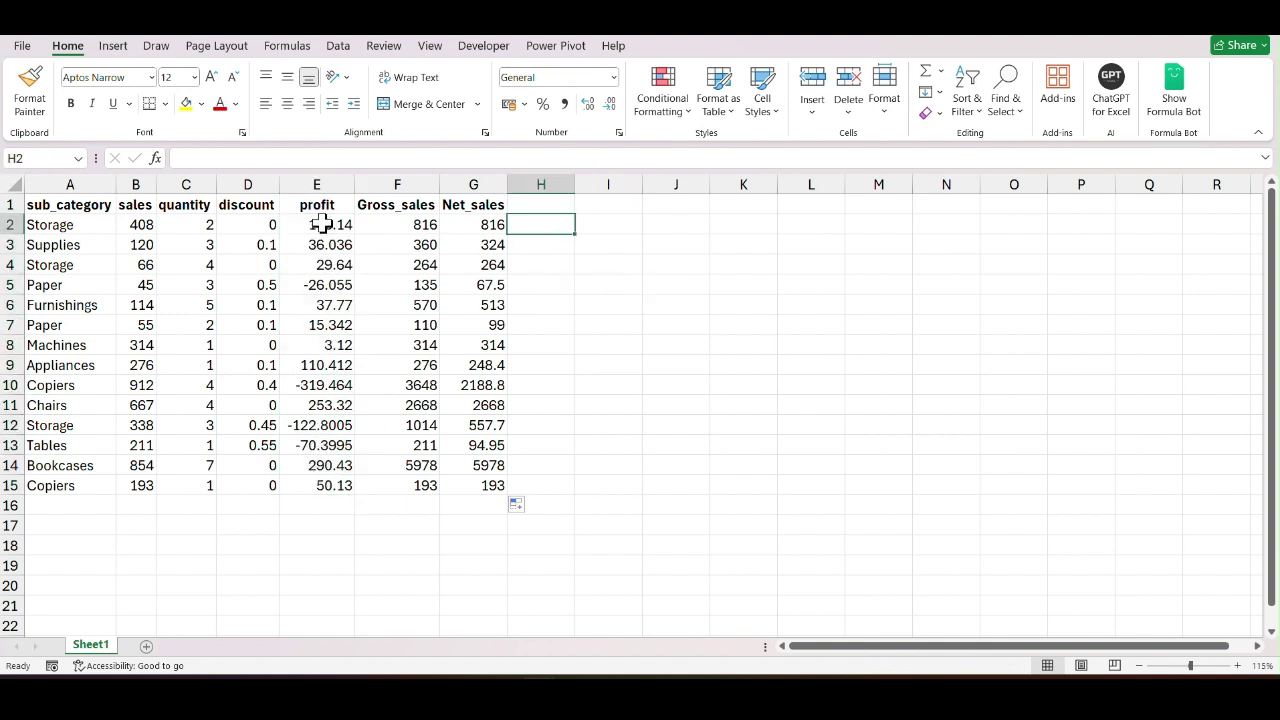
drag(320, 224, 312, 480)
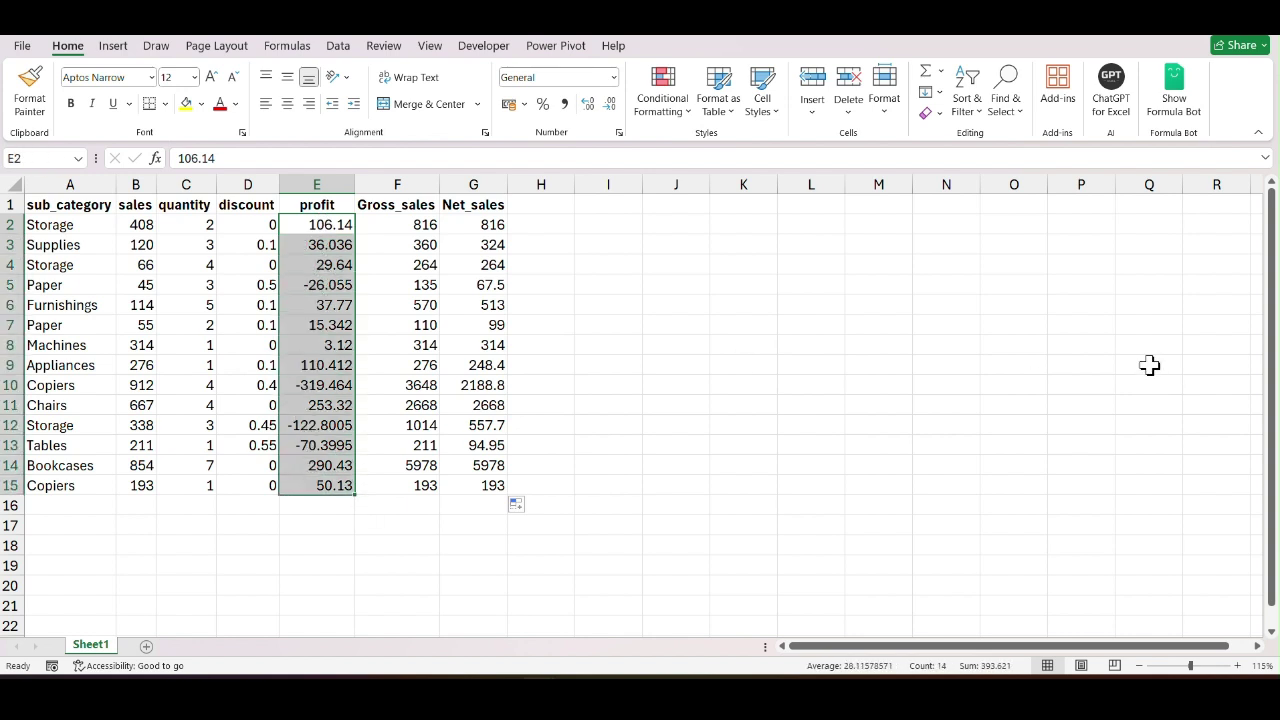
Add the header "Cost_to_company" in cell H1 and fit column H's width to it.
click(542, 203)
text(C)
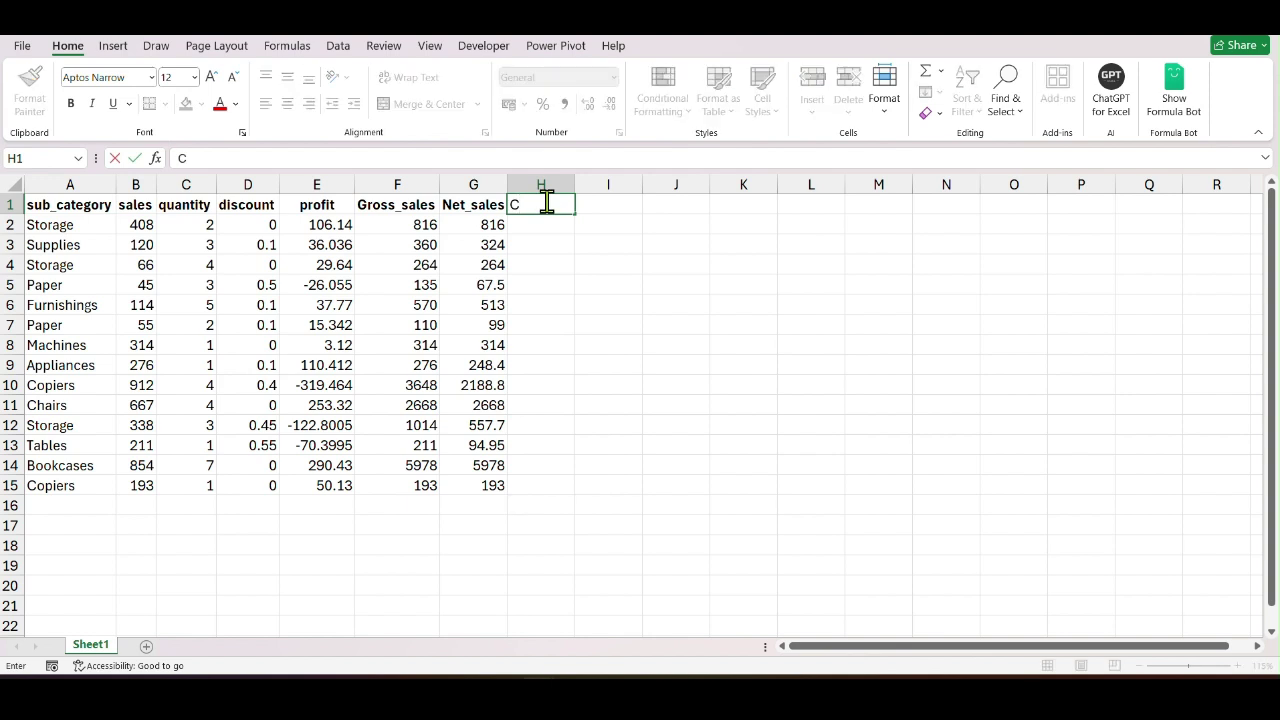
text(ost_to_comp)
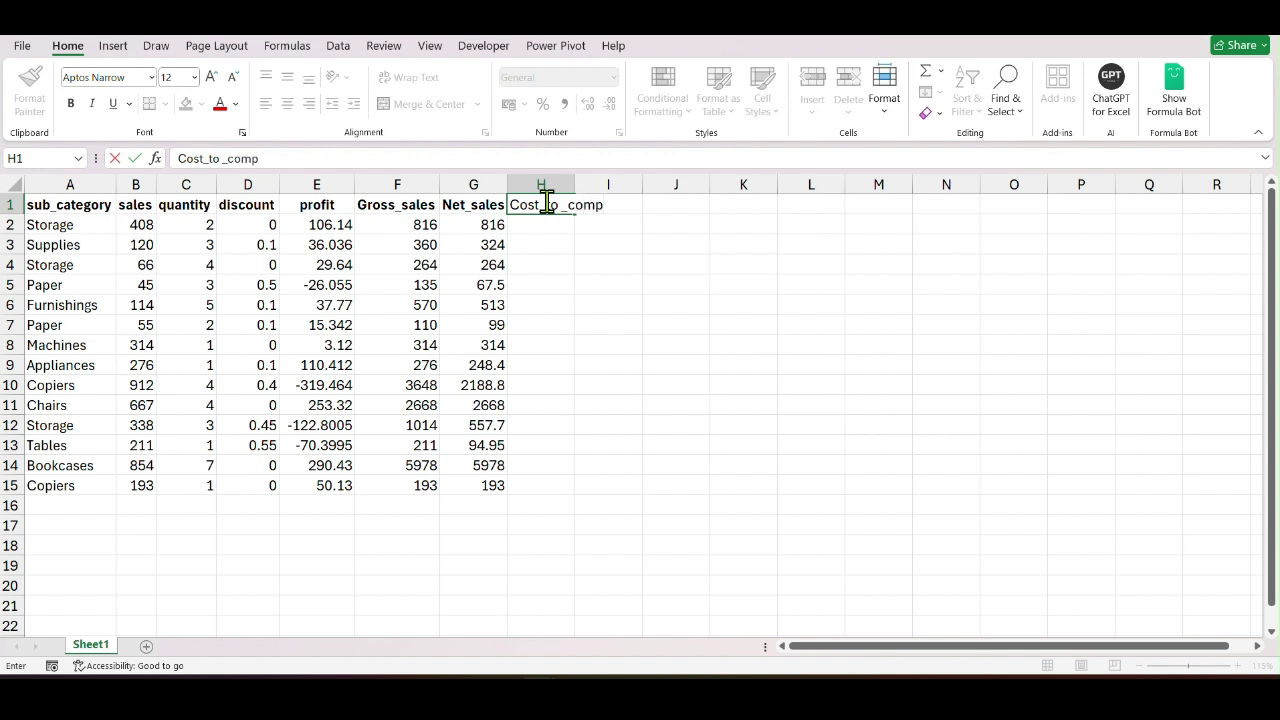
text(any)
key(Return)
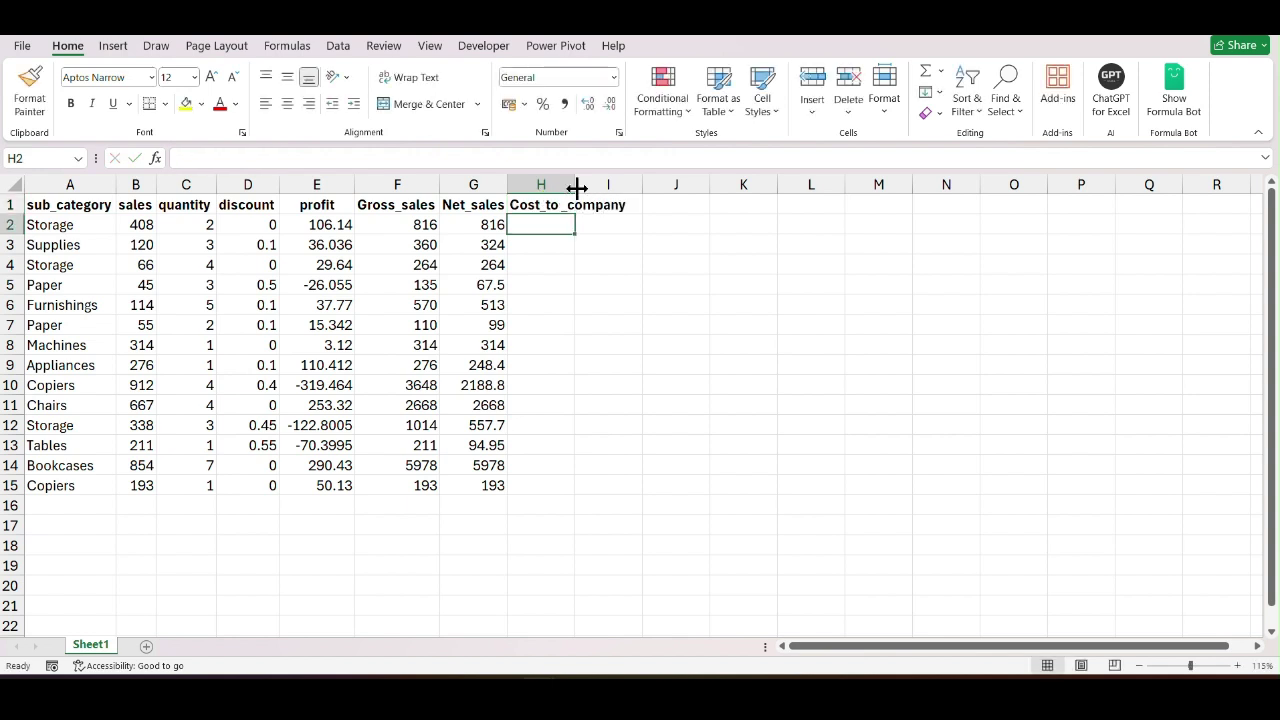
double_click(575, 184)
Calculate the cost to company in H2 as net sales minus profit with =G2-E2.
text(=)
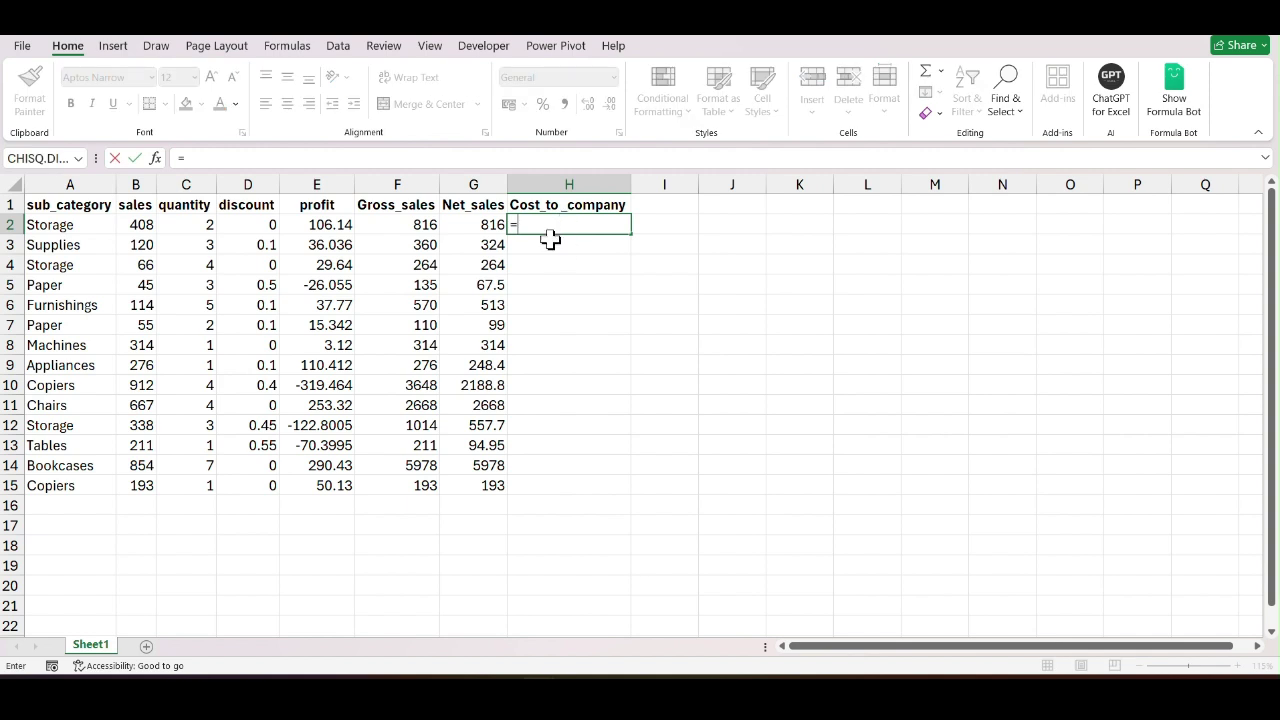
click(490, 225)
text(-)
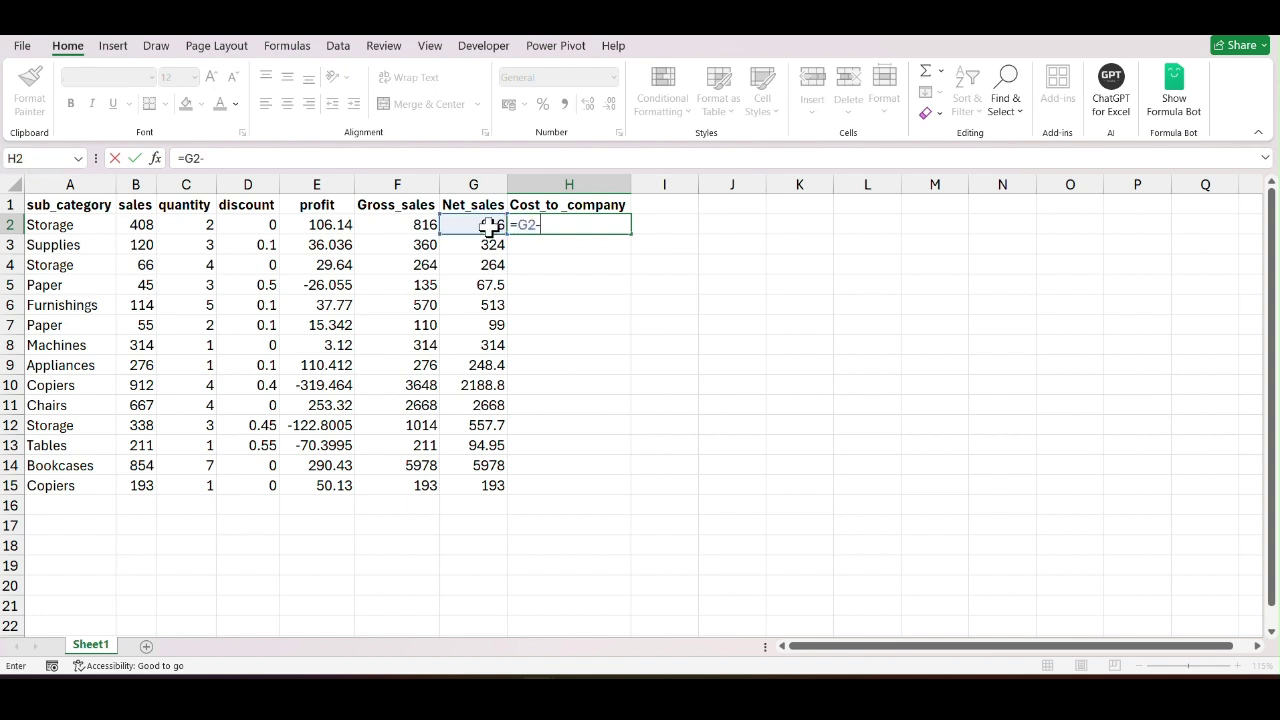
click(322, 222)
key(Return)
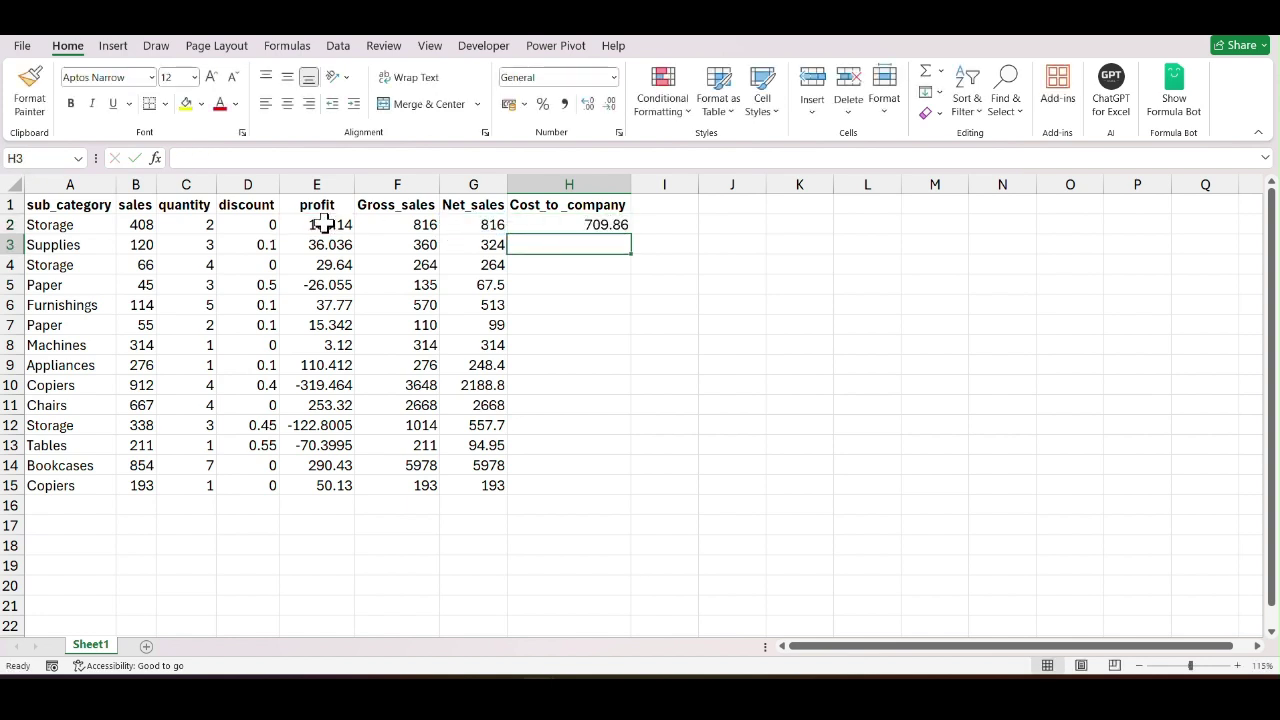
Fill the cost to company formula from H2 down through row 15.
click(622, 226)
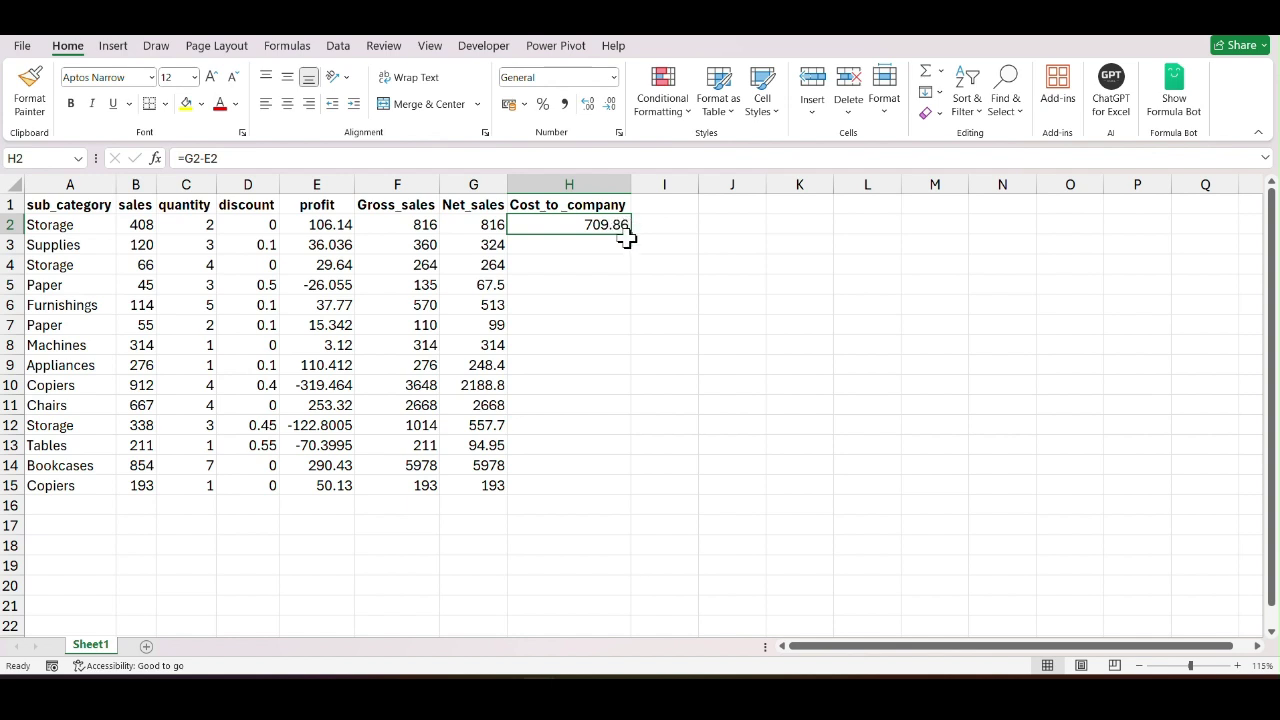
double_click(631, 231)
click(706, 386)
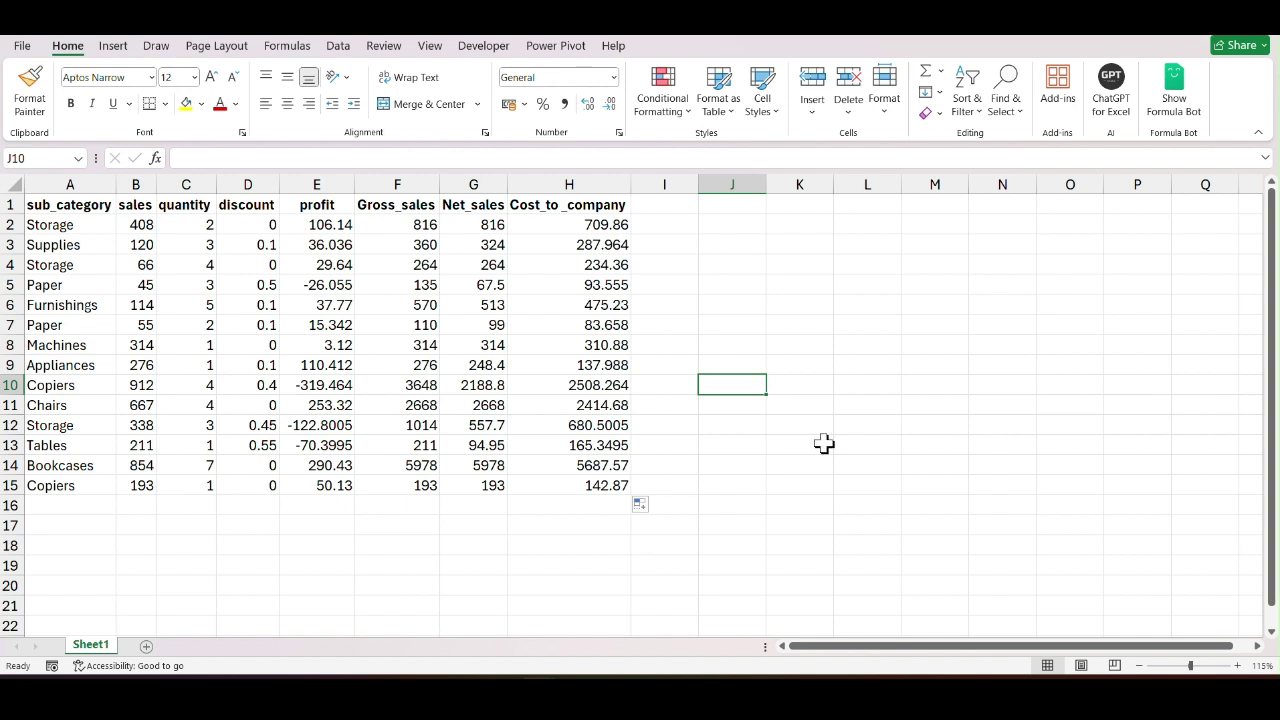
Review the original table in A1:E15 and the calculated net sales and cost to company columns.
click(65, 208)
drag(65, 208, 290, 487)
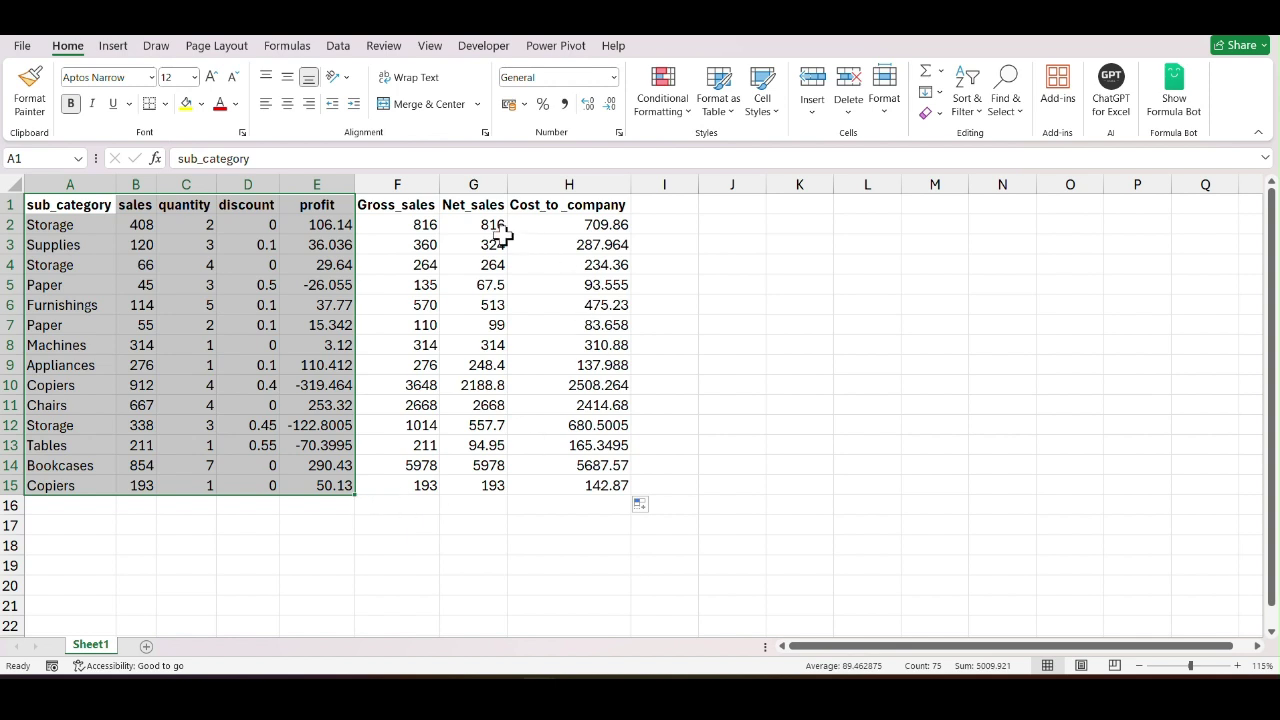
click(377, 170)
click(484, 173)
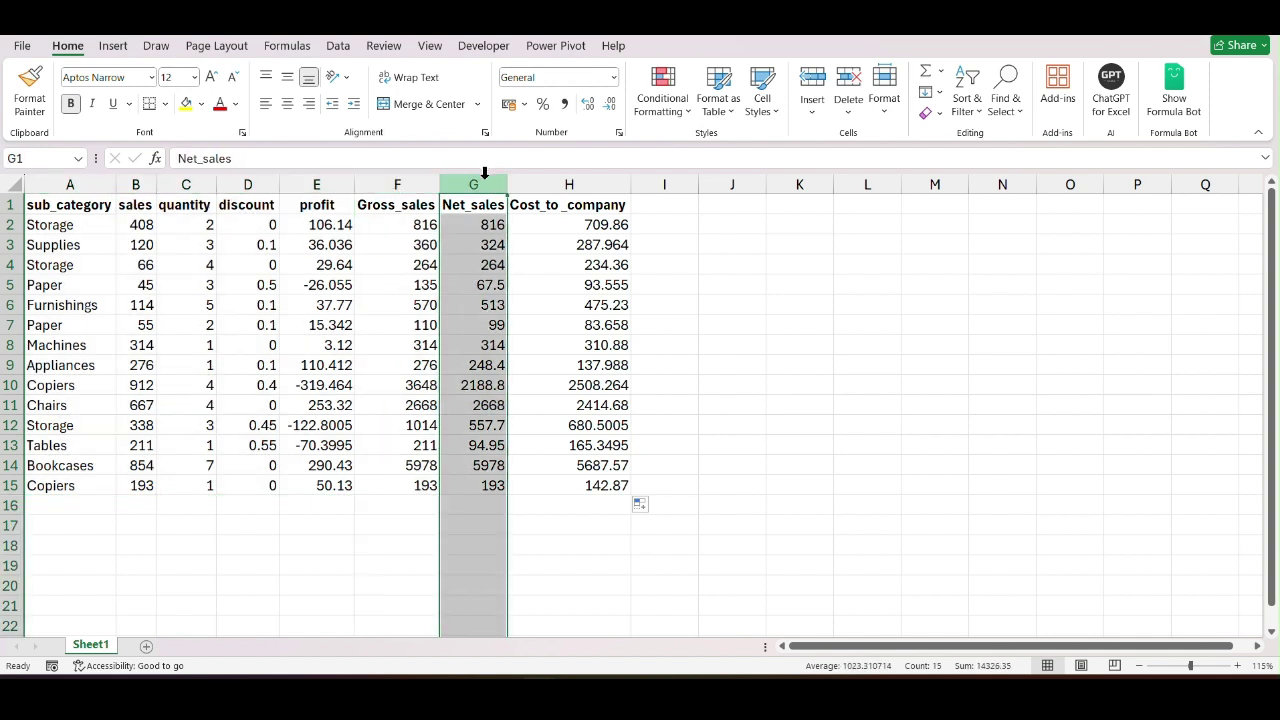
click(564, 173)
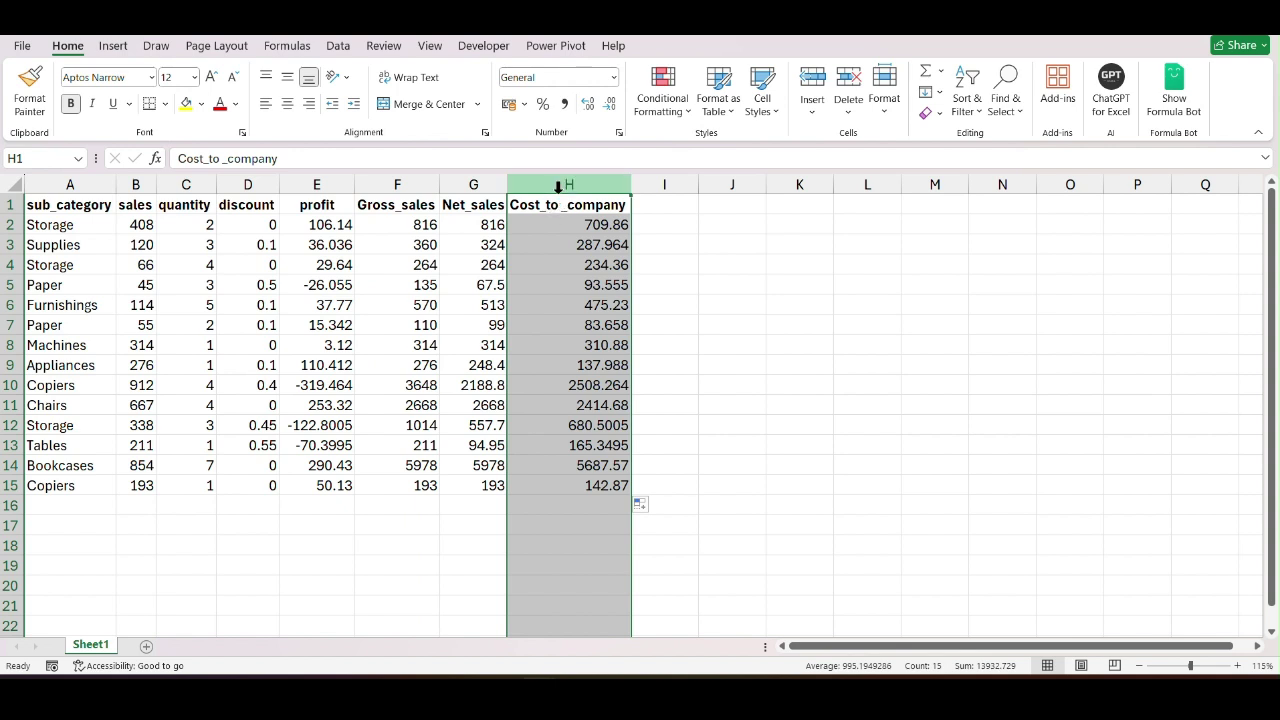
drag(305, 175, 571, 186)
click(827, 307)
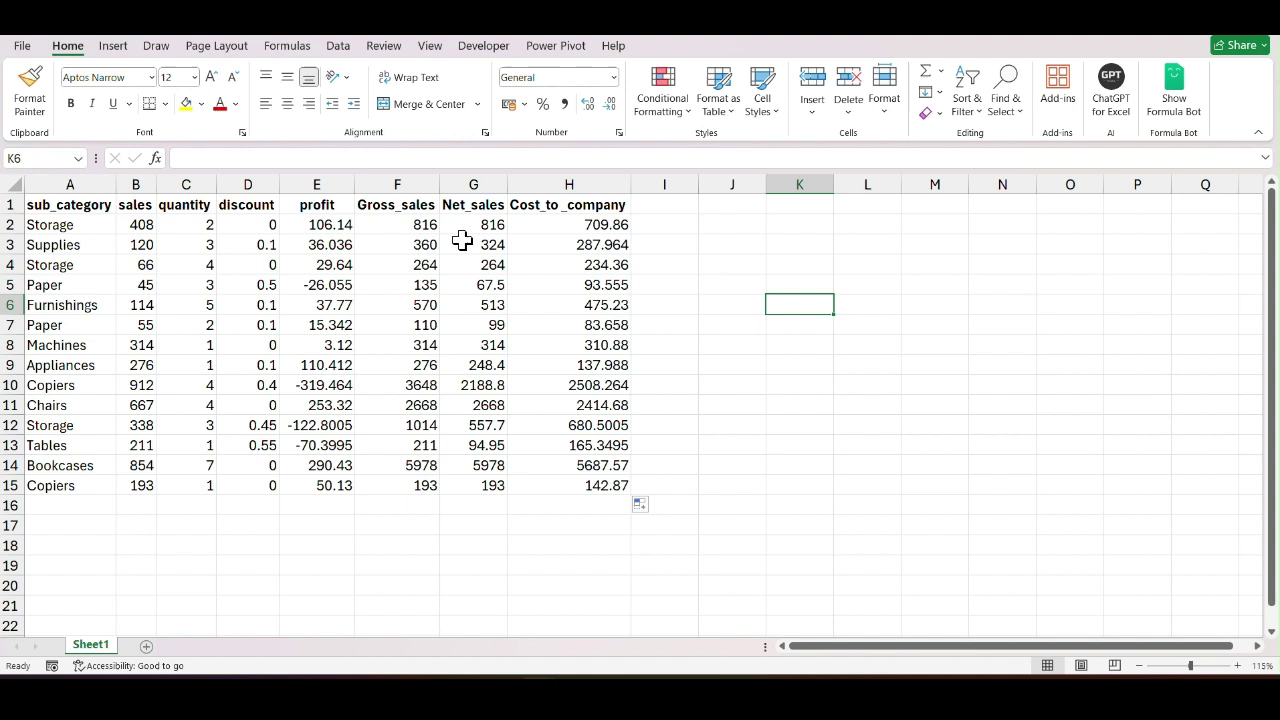
Clear the contents of columns E through H, leaving only the sub-category, sales, quantity and discount data.
drag(345, 185, 572, 192)
key(Delete)
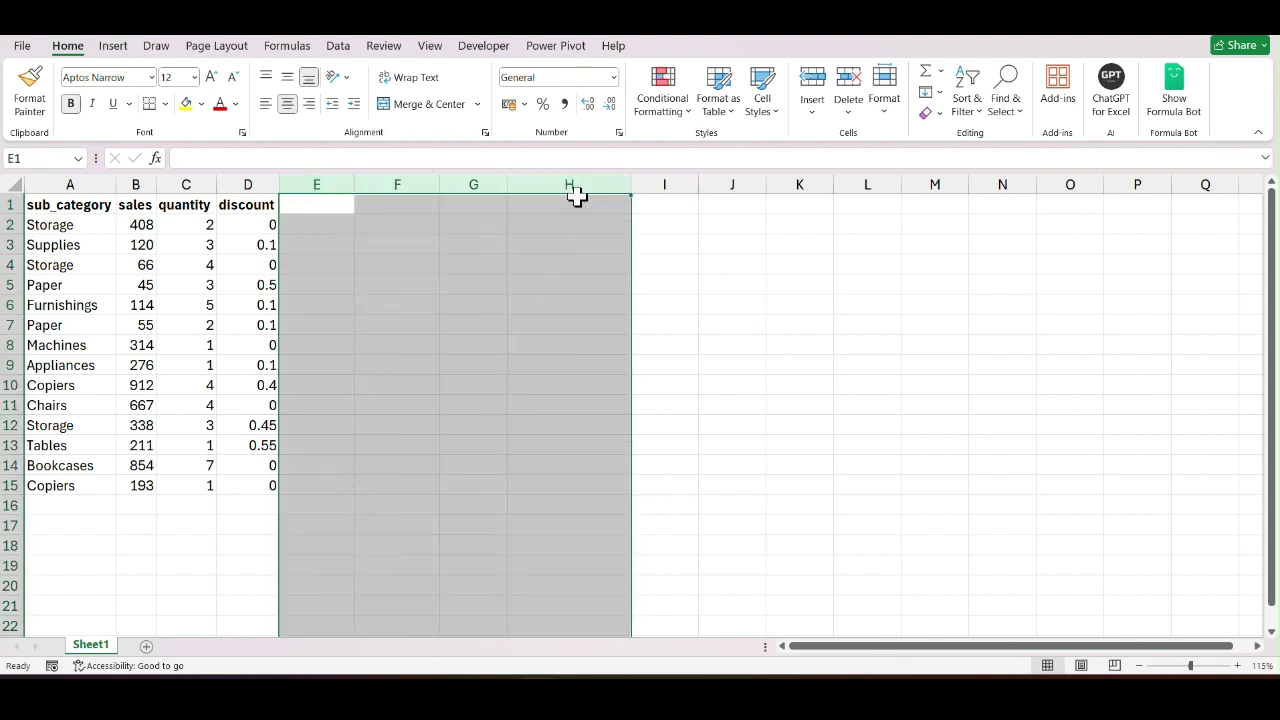
click(921, 280)
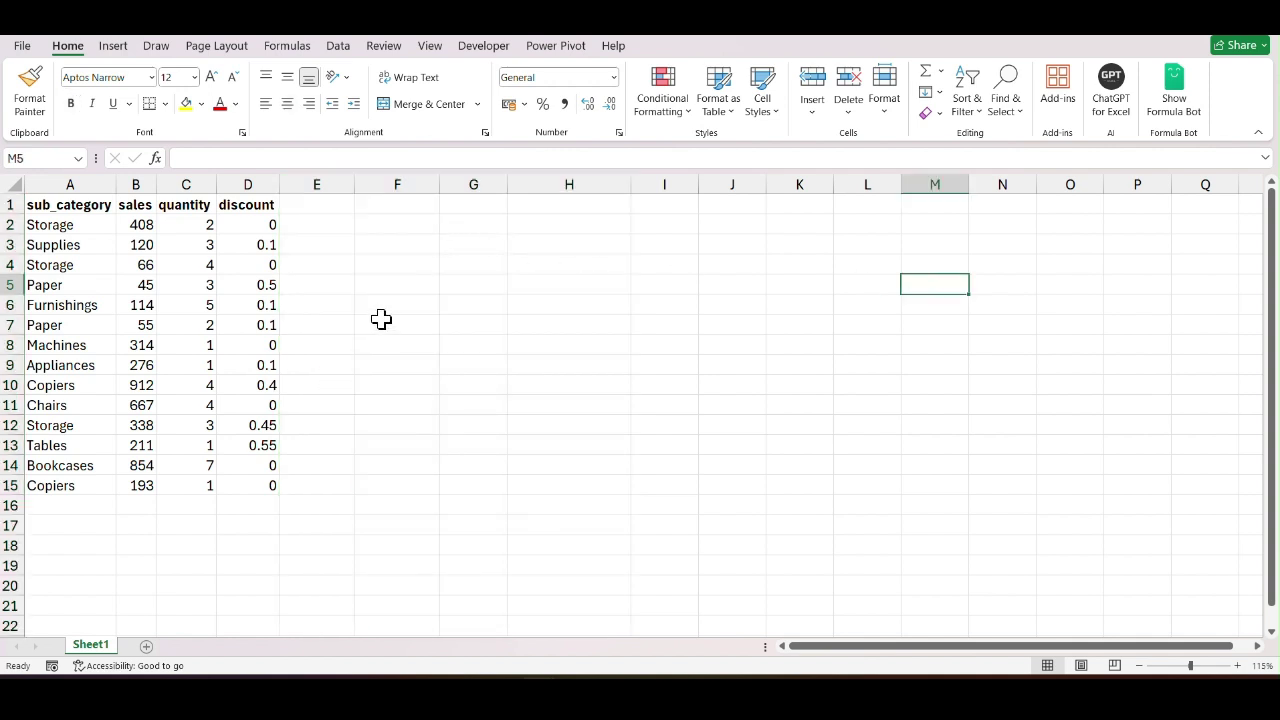
click(257, 205)
click(130, 205)
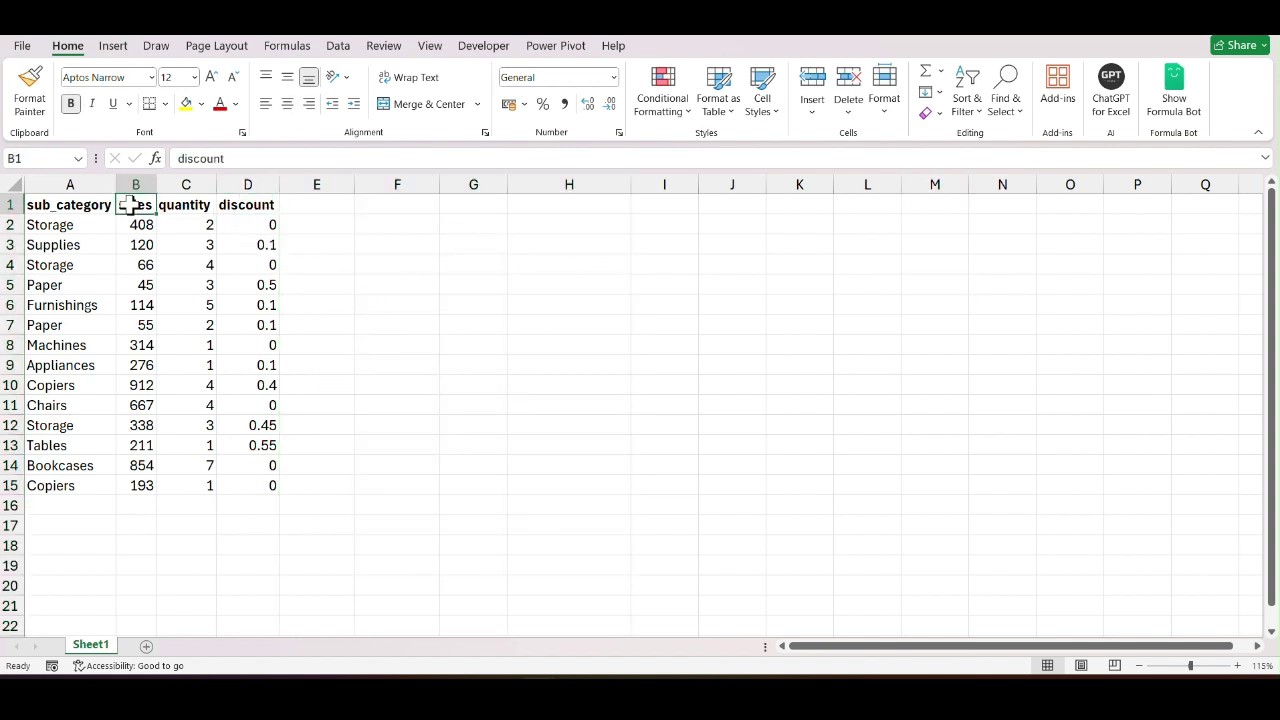
click(178, 205)
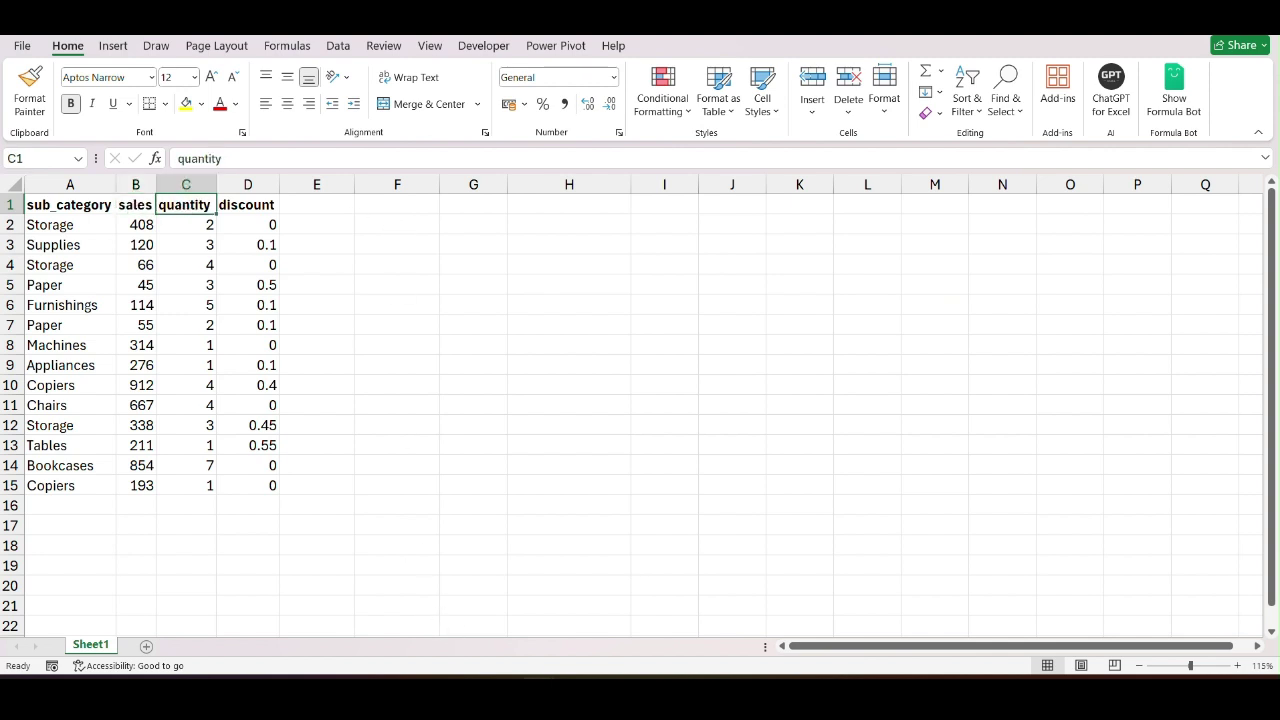
Switch to the Google Meet call in Chrome, admit the waiting participant, and return to the sales workbook in Excel.
mouse_move(552, 673)
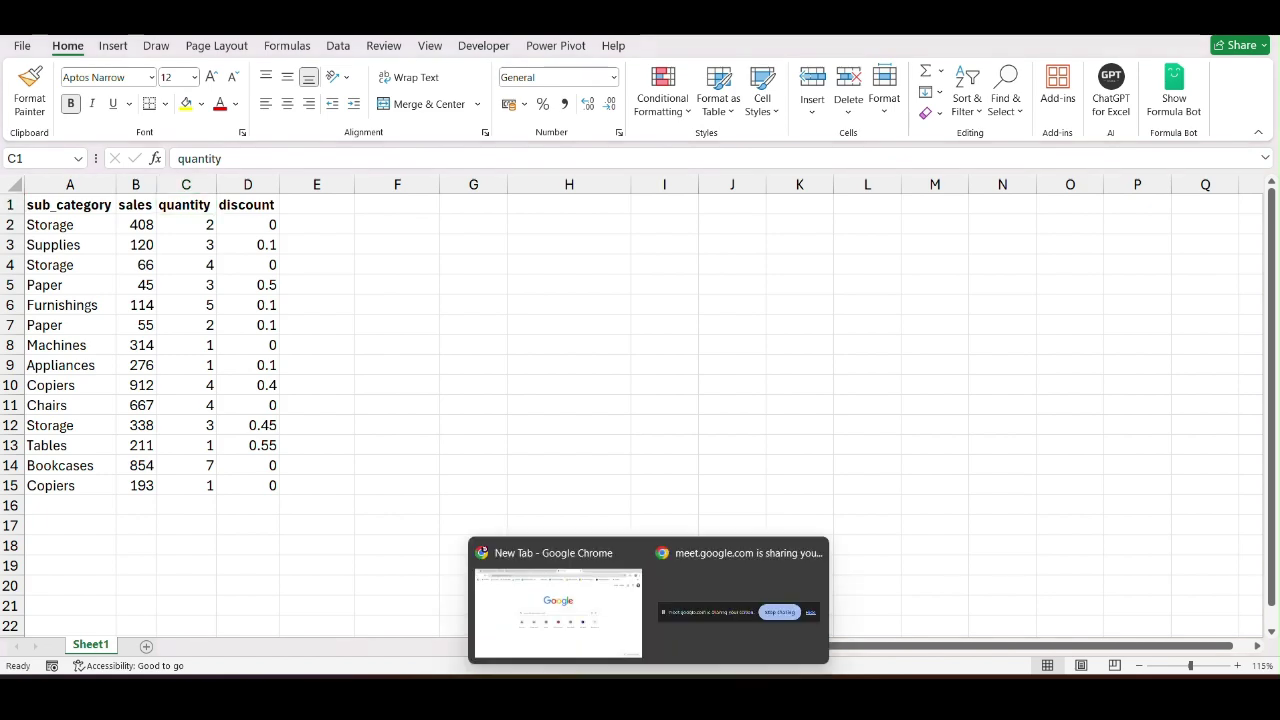
click(595, 620)
click(228, 33)
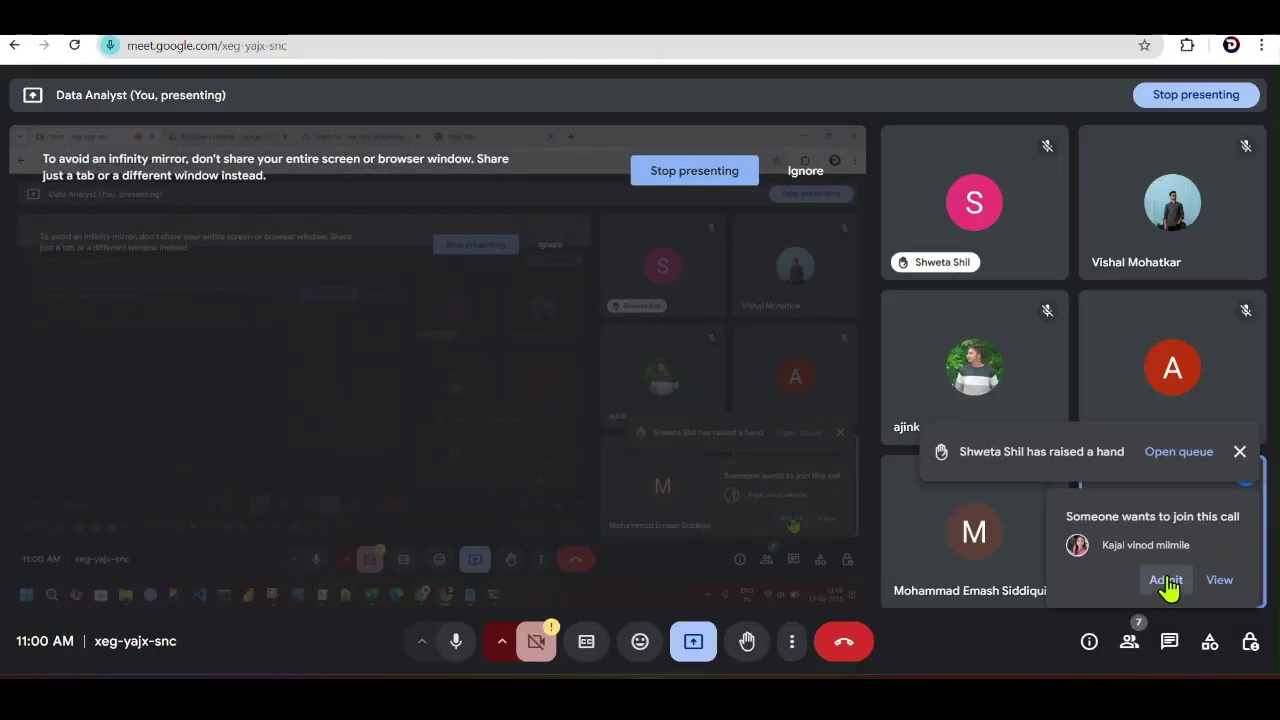
click(1163, 582)
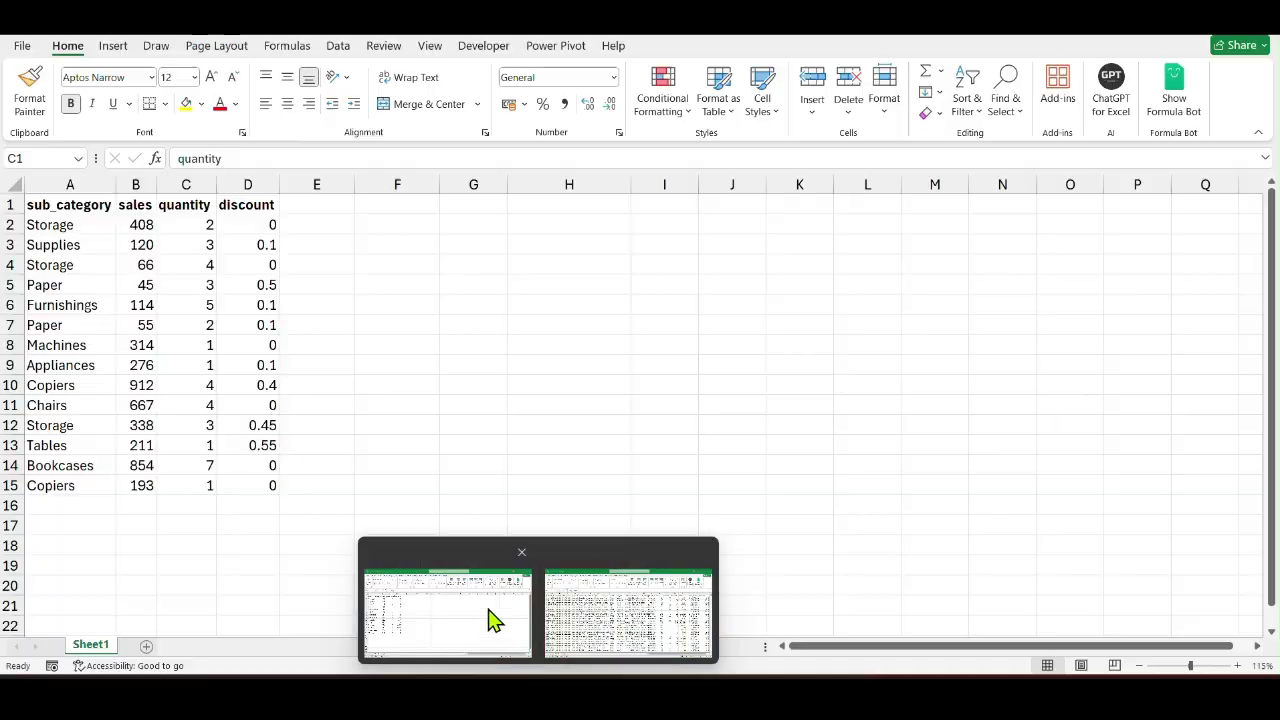
click(488, 616)
click(534, 344)
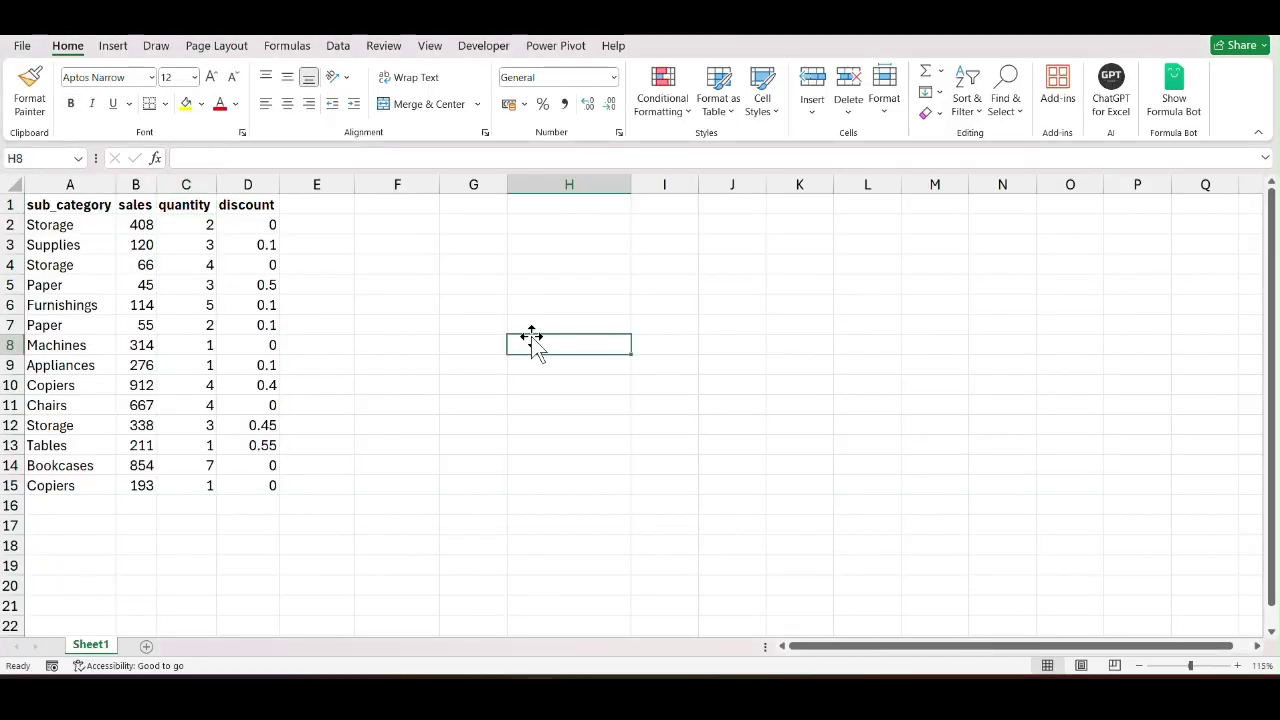
With E1 selected, try to start recording a macro named m1 with shortcut Ctrl+Shift+A, stored in This Workbook.
click(478, 50)
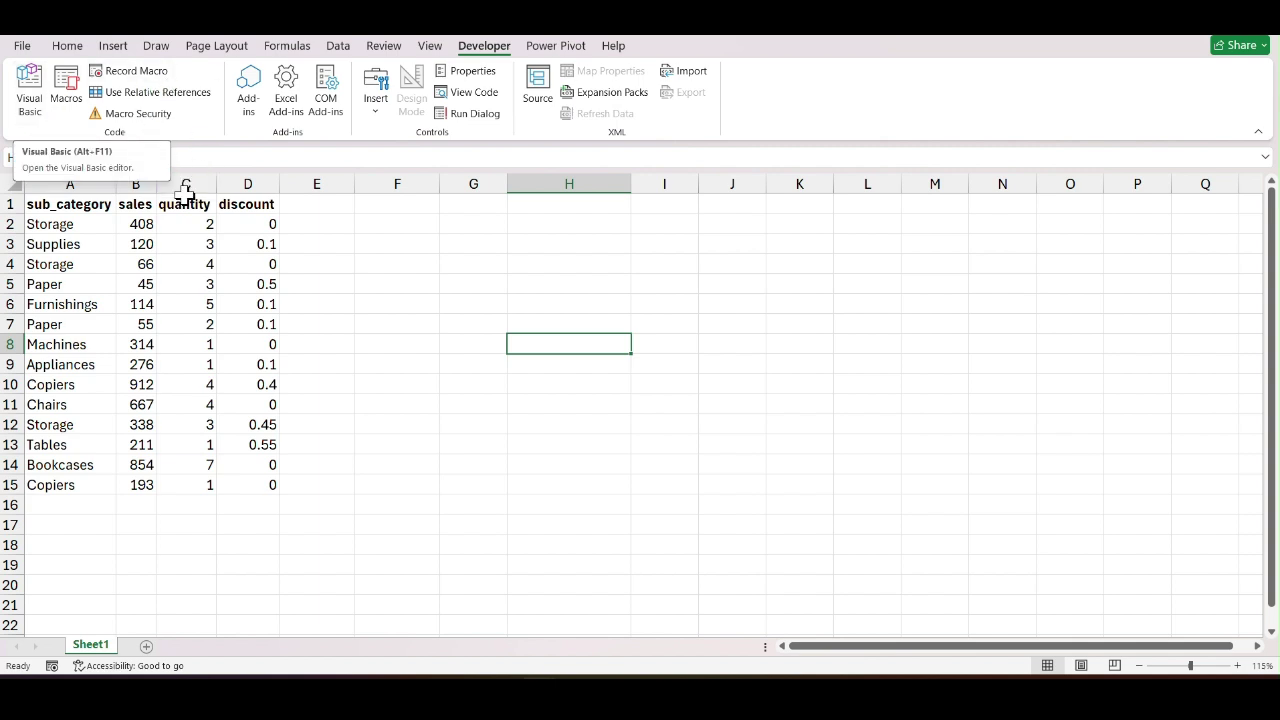
click(405, 285)
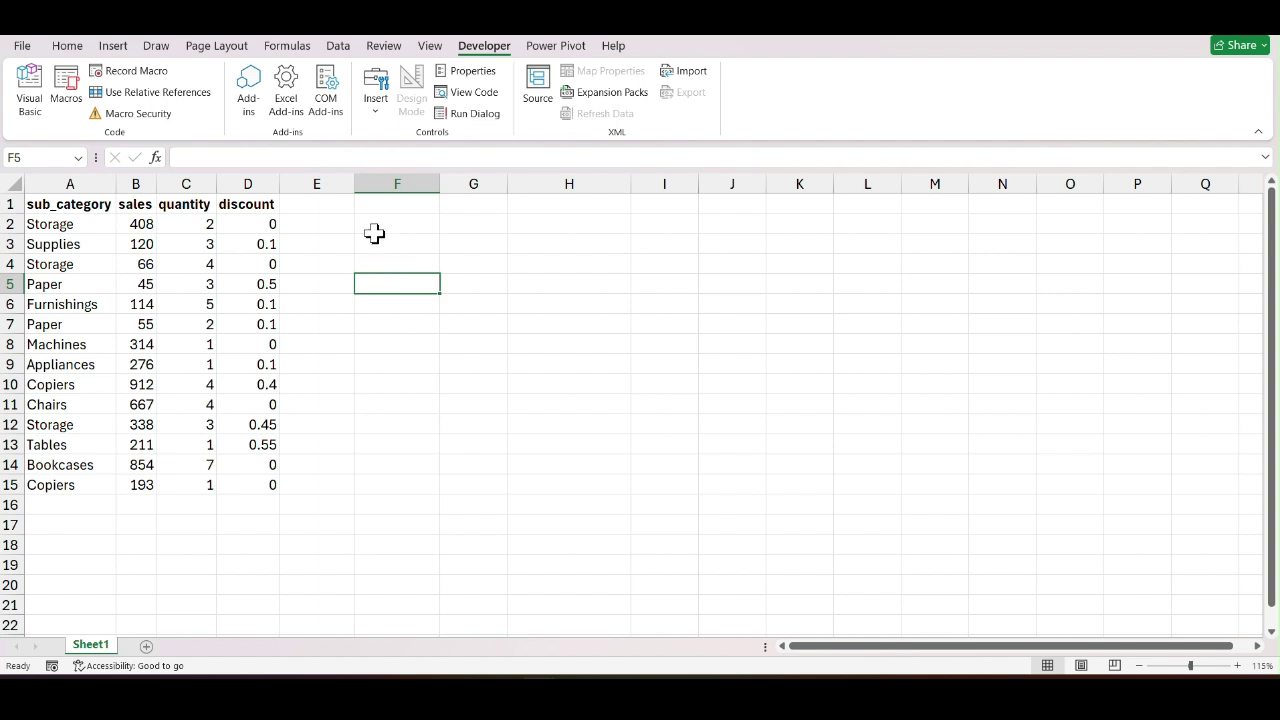
click(322, 203)
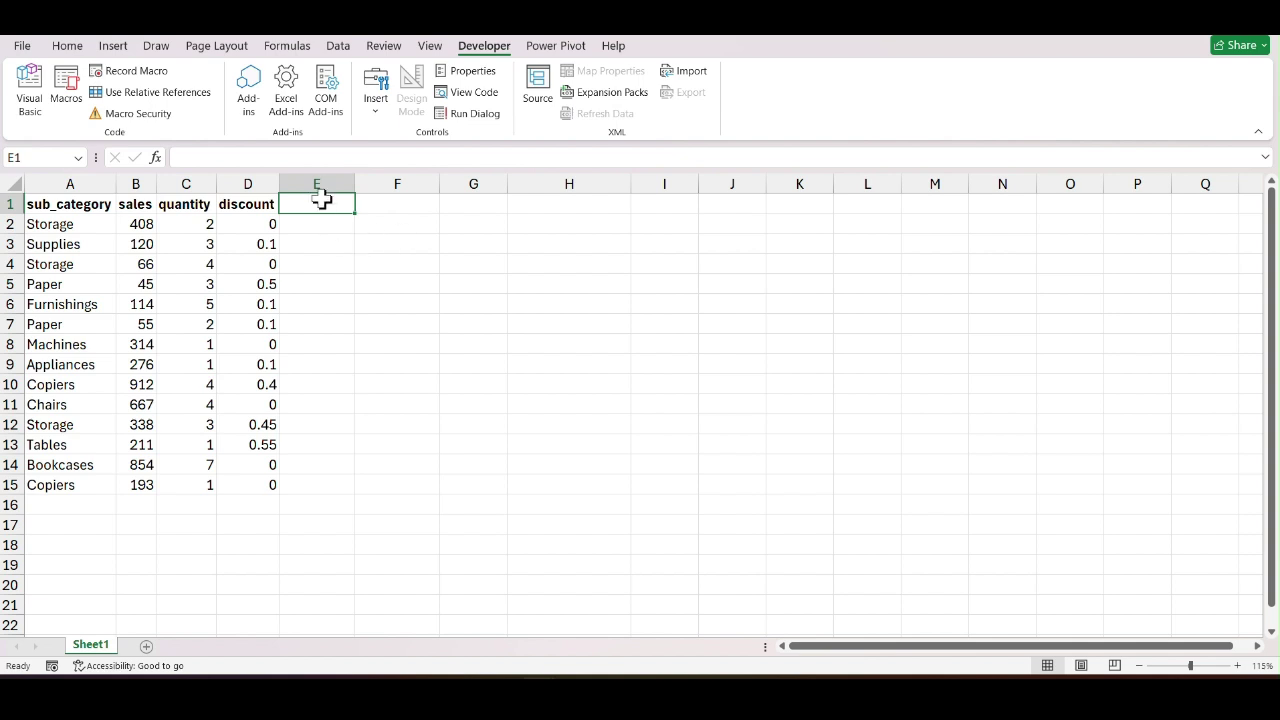
click(130, 74)
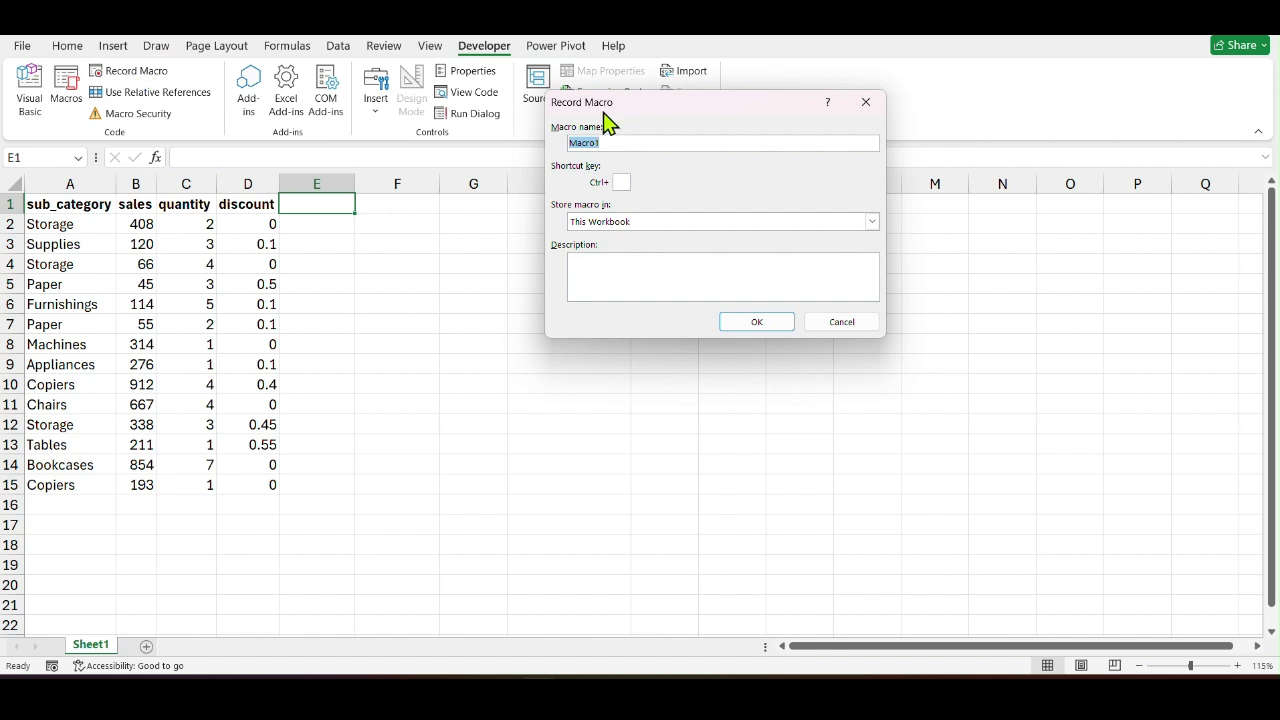
key(BackSpace)
text(A)
click(872, 223)
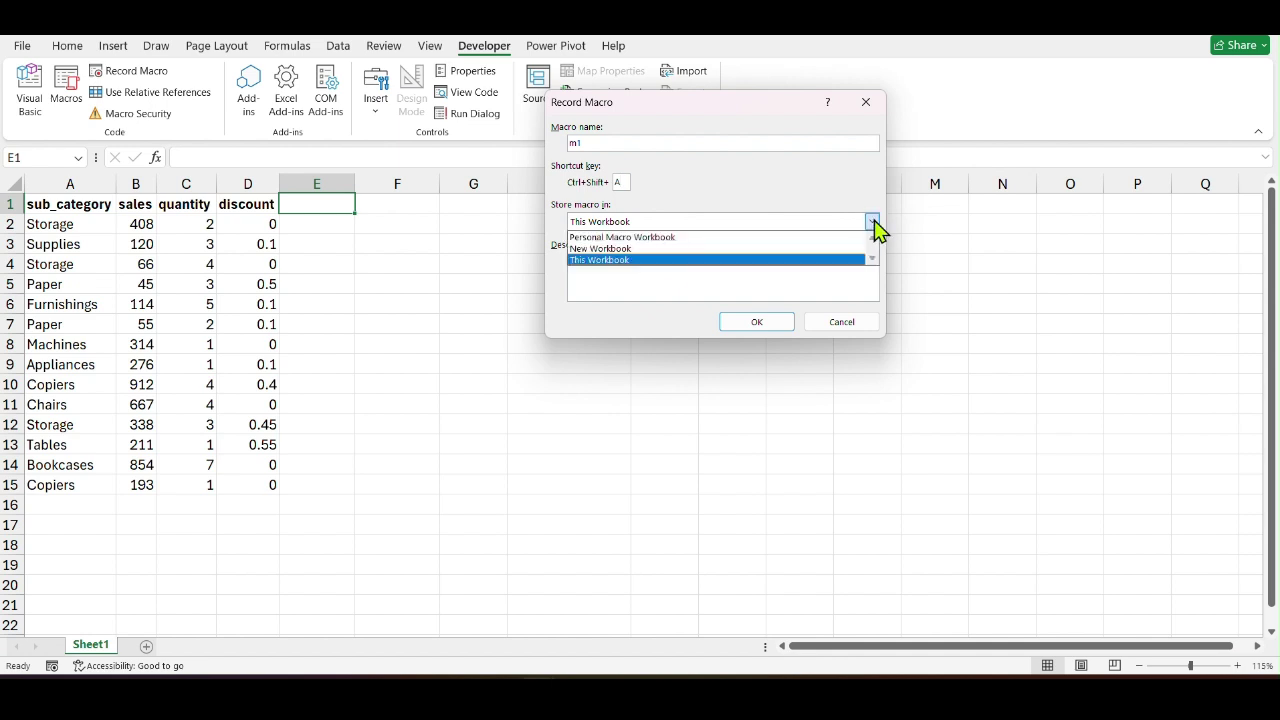
click(874, 223)
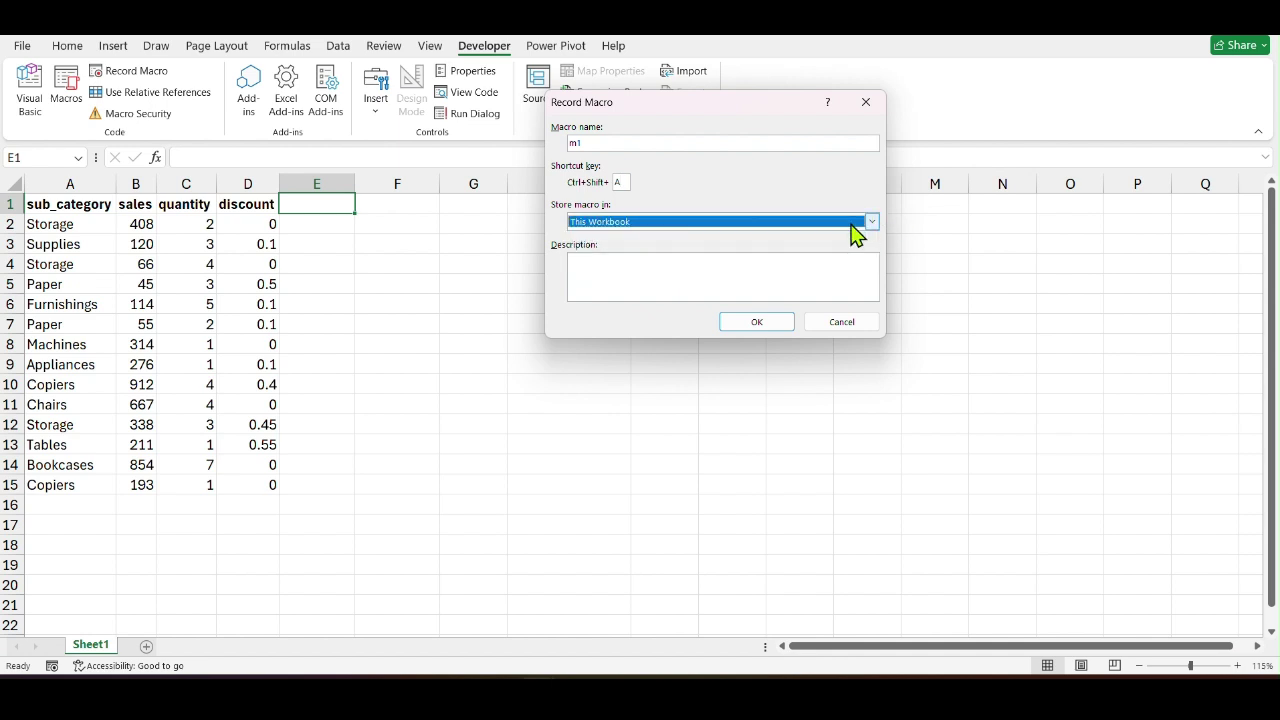
click(640, 275)
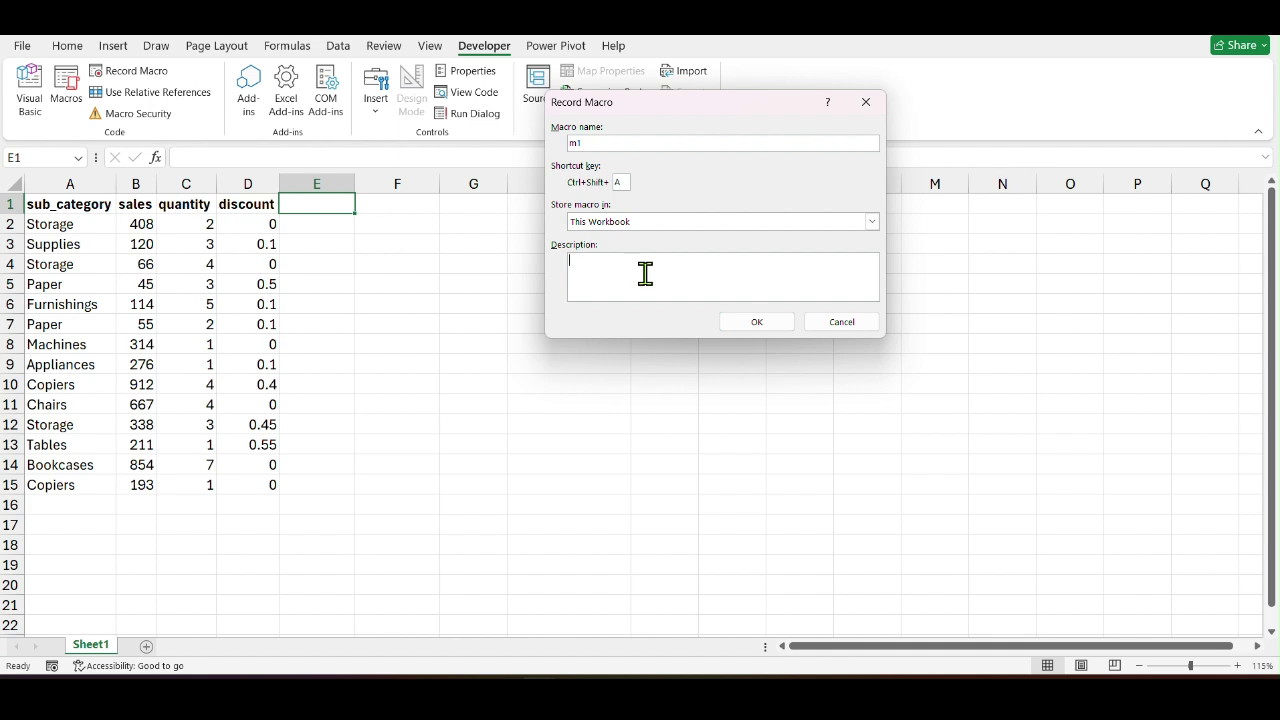
click(767, 323)
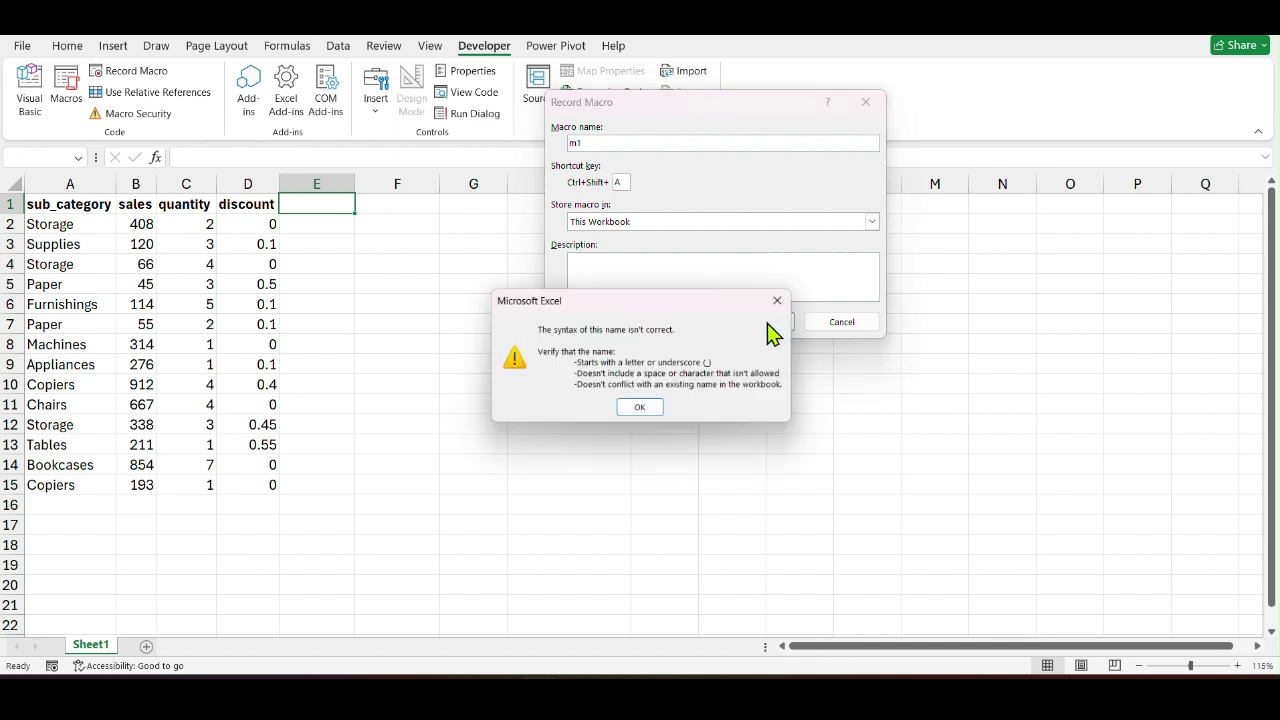
click(642, 411)
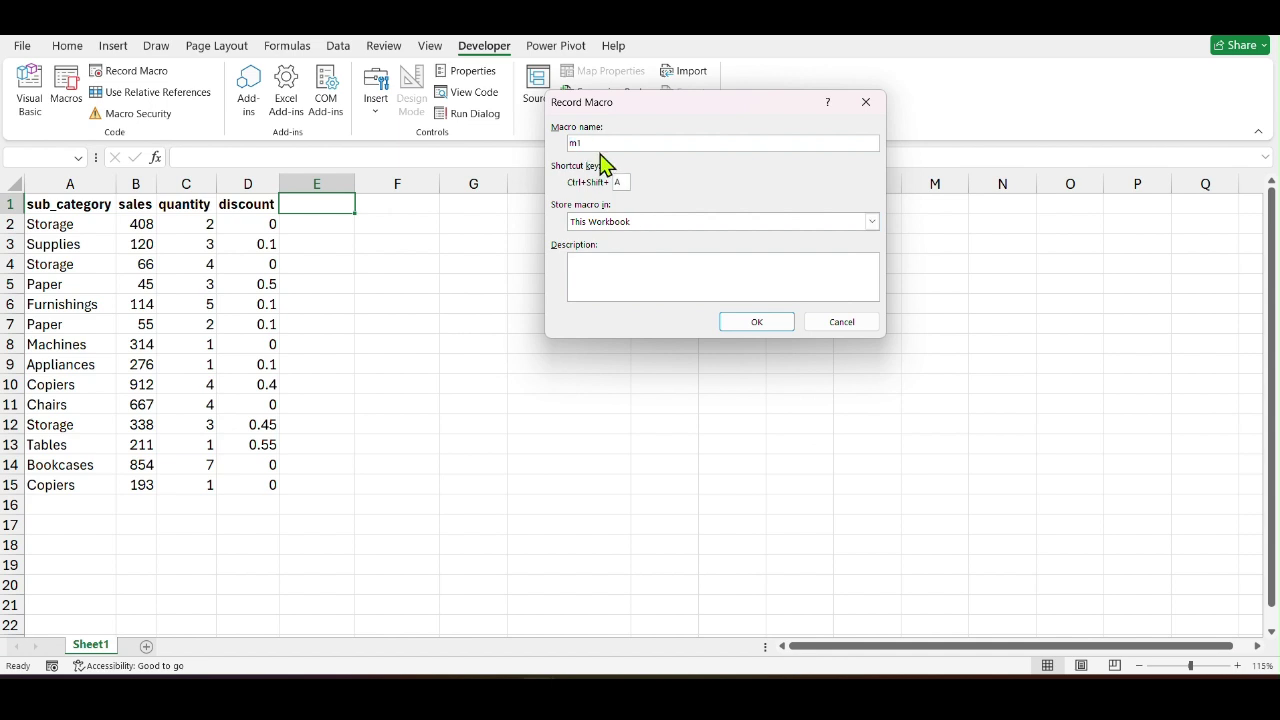
Rename the macro as first, give it the description "sdf", and start recording.
key(BackSpace)
click(614, 266)
text(sdf)
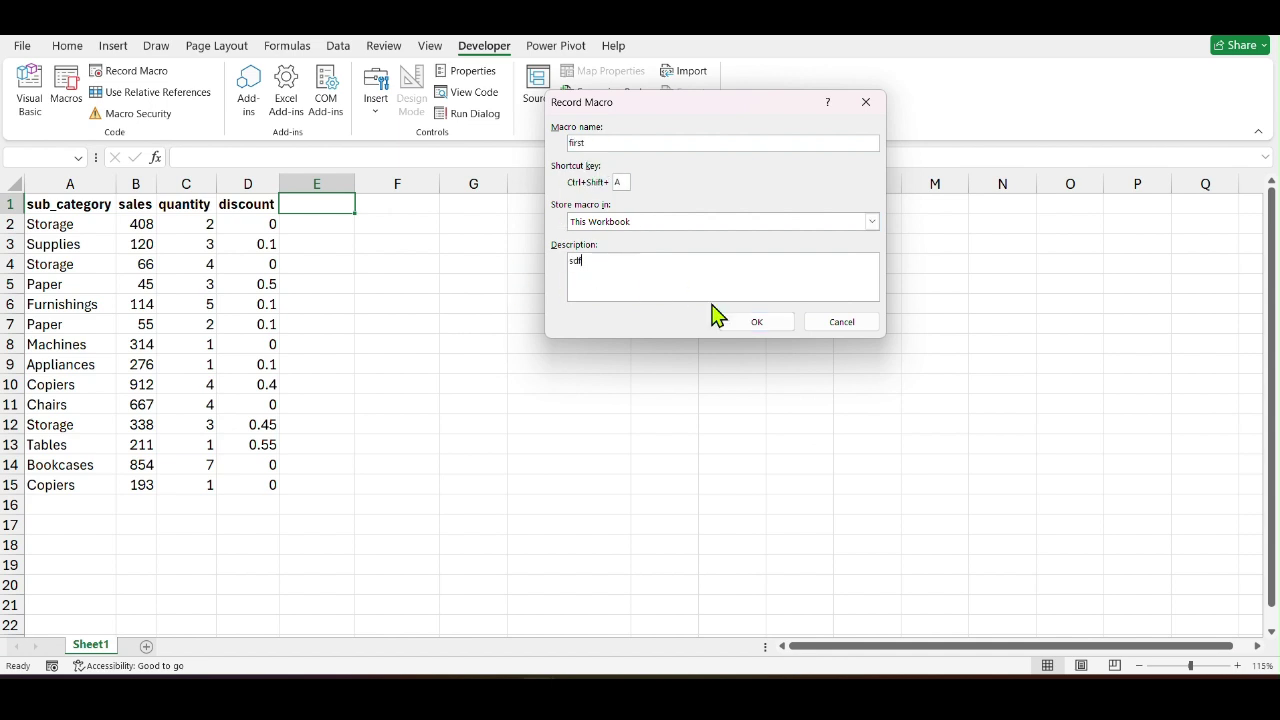
click(772, 330)
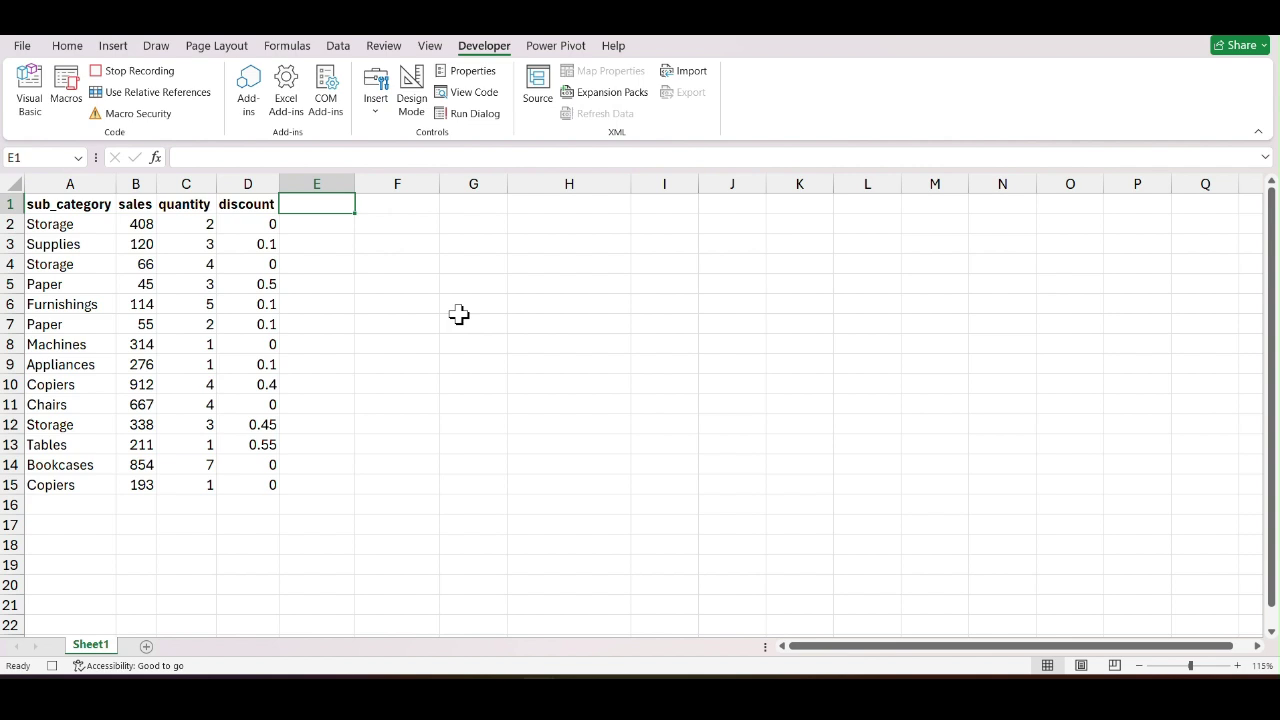
Add the header "net_sales" in cell E1.
text(n)
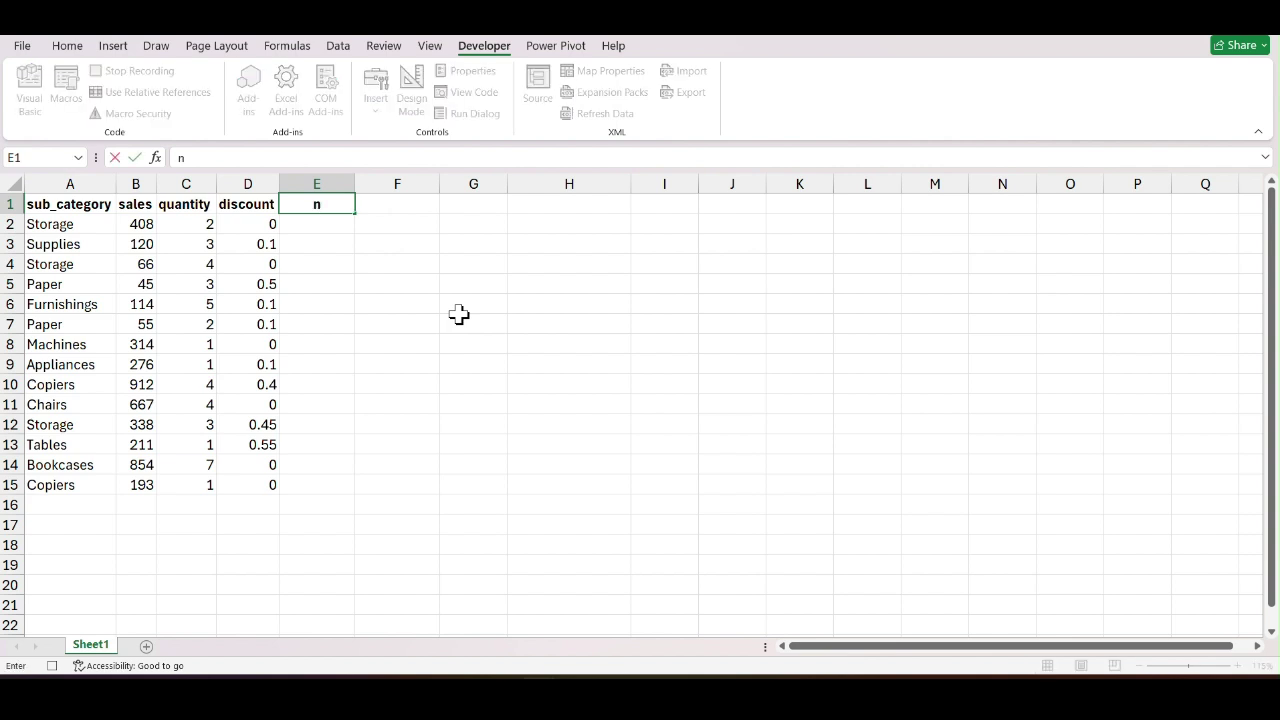
text(et_sales)
key(Return)
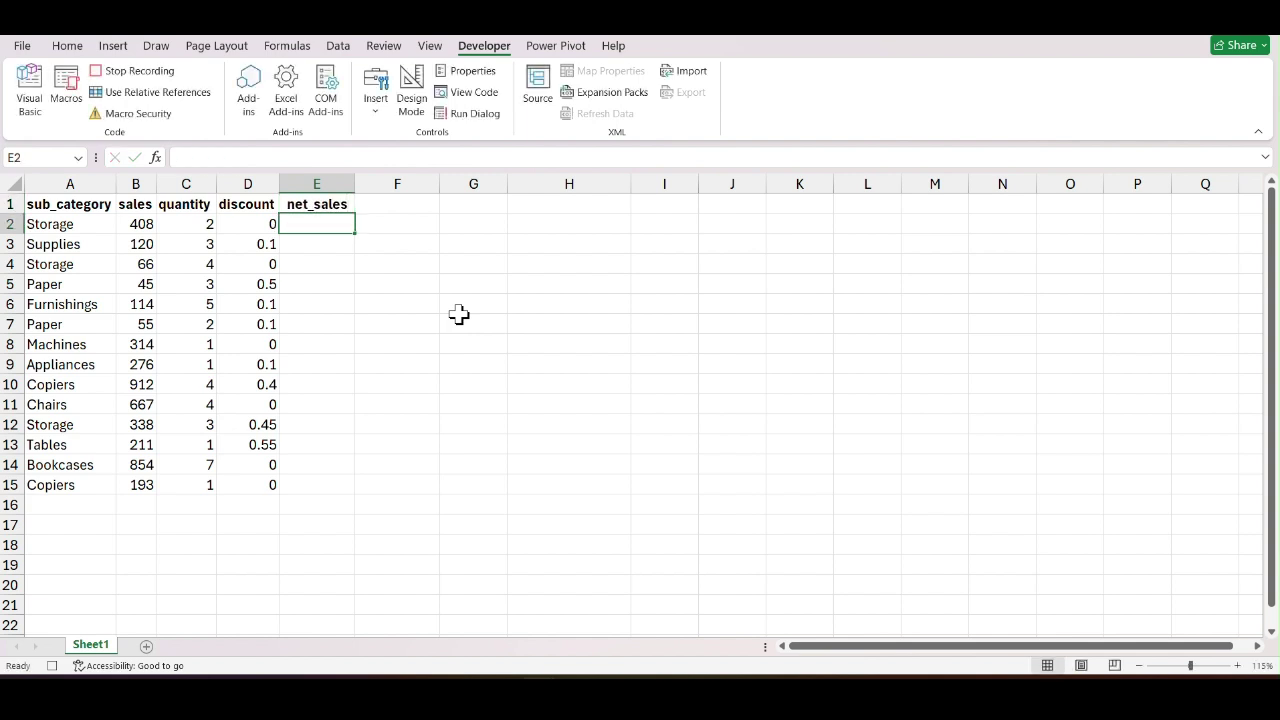
Calculate net sales in E2 with =B2-(B2*D2) and fill the formula down through row 15.
text(=)
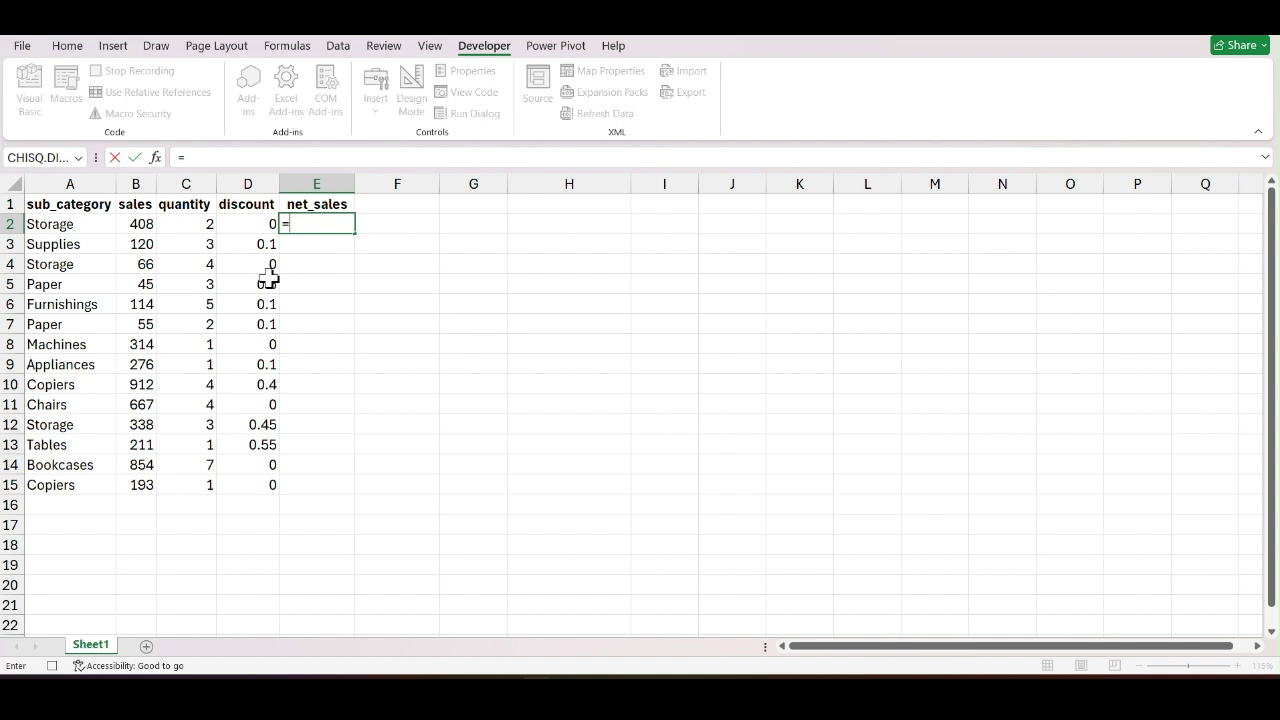
click(140, 225)
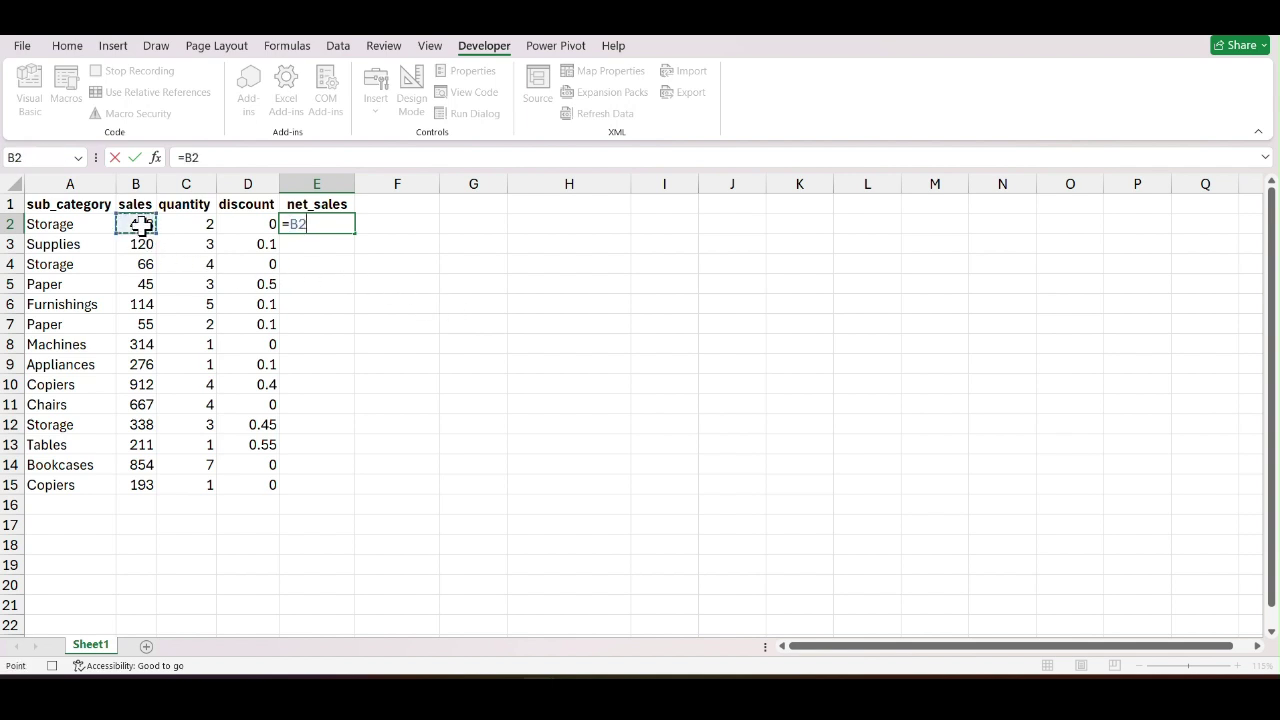
text(-()
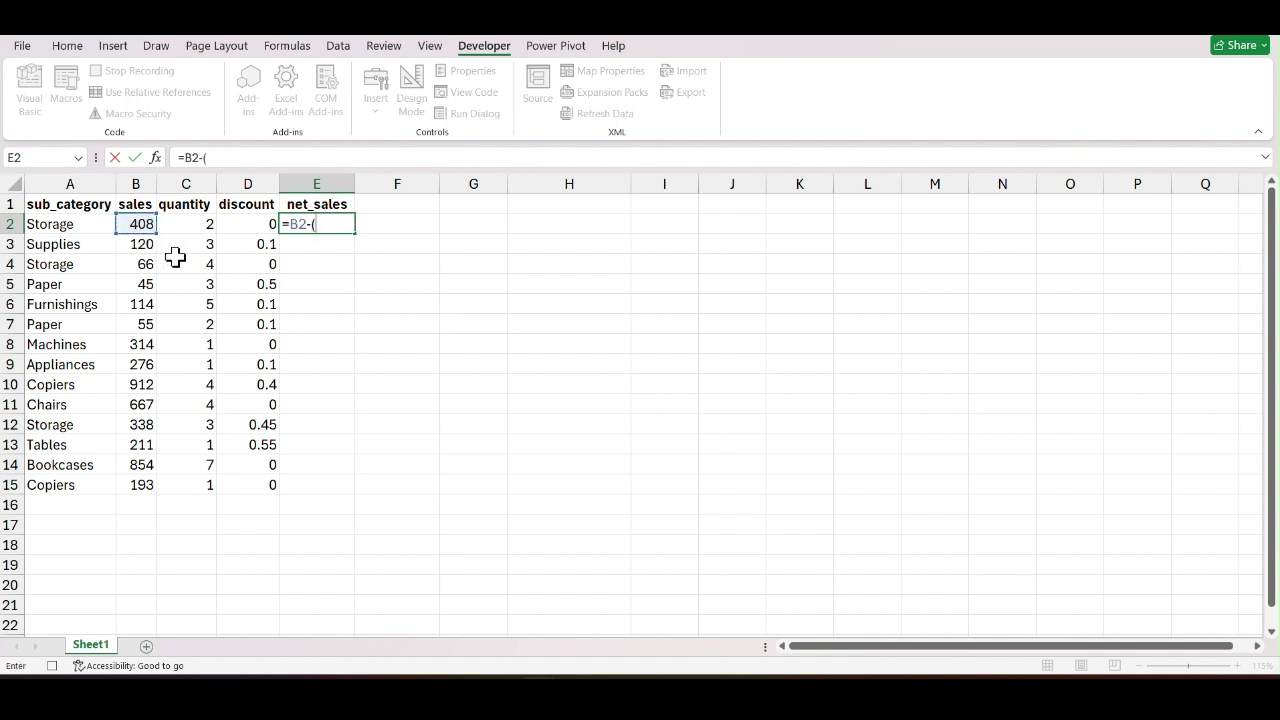
click(137, 225)
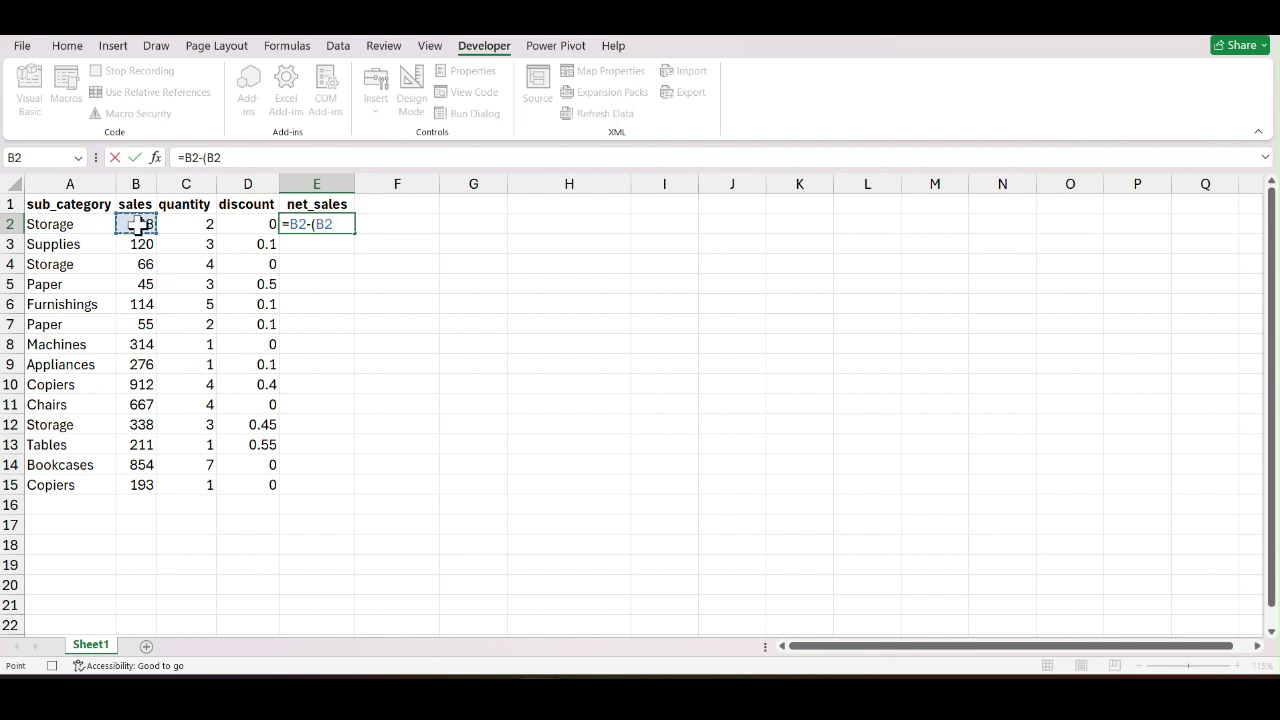
text(*)
click(246, 223)
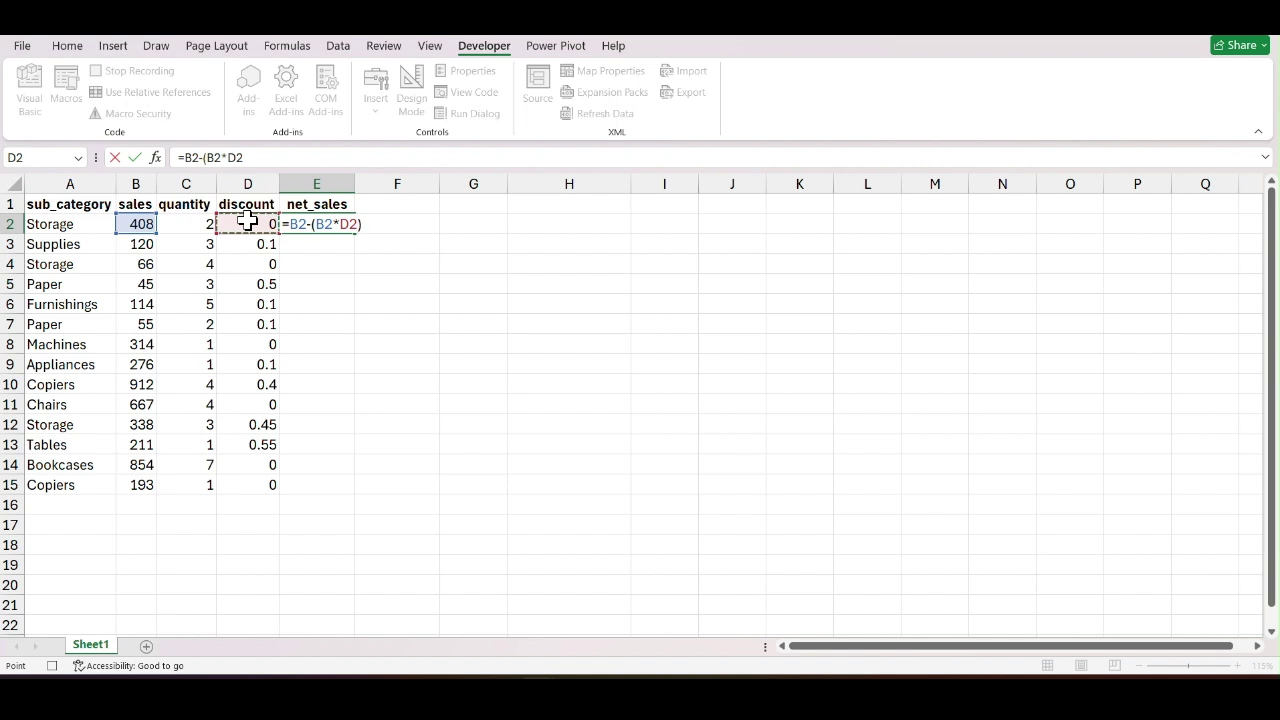
text())
key(Return)
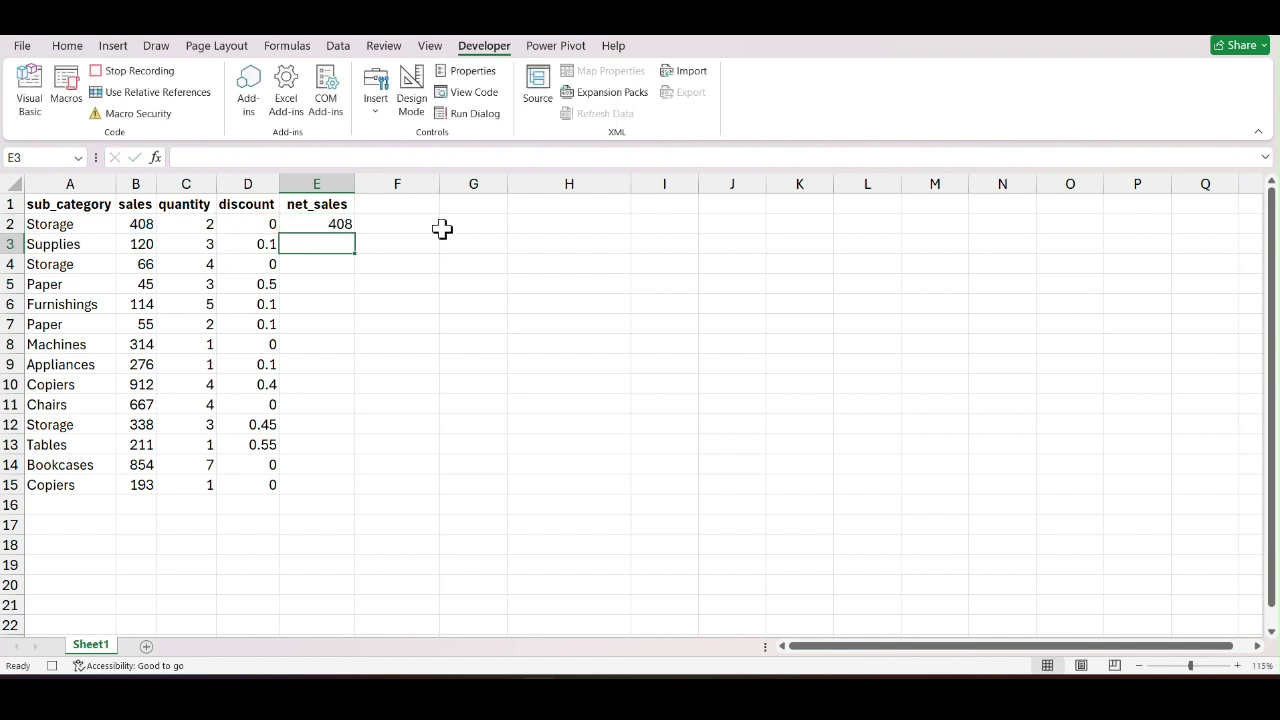
click(340, 223)
double_click(353, 232)
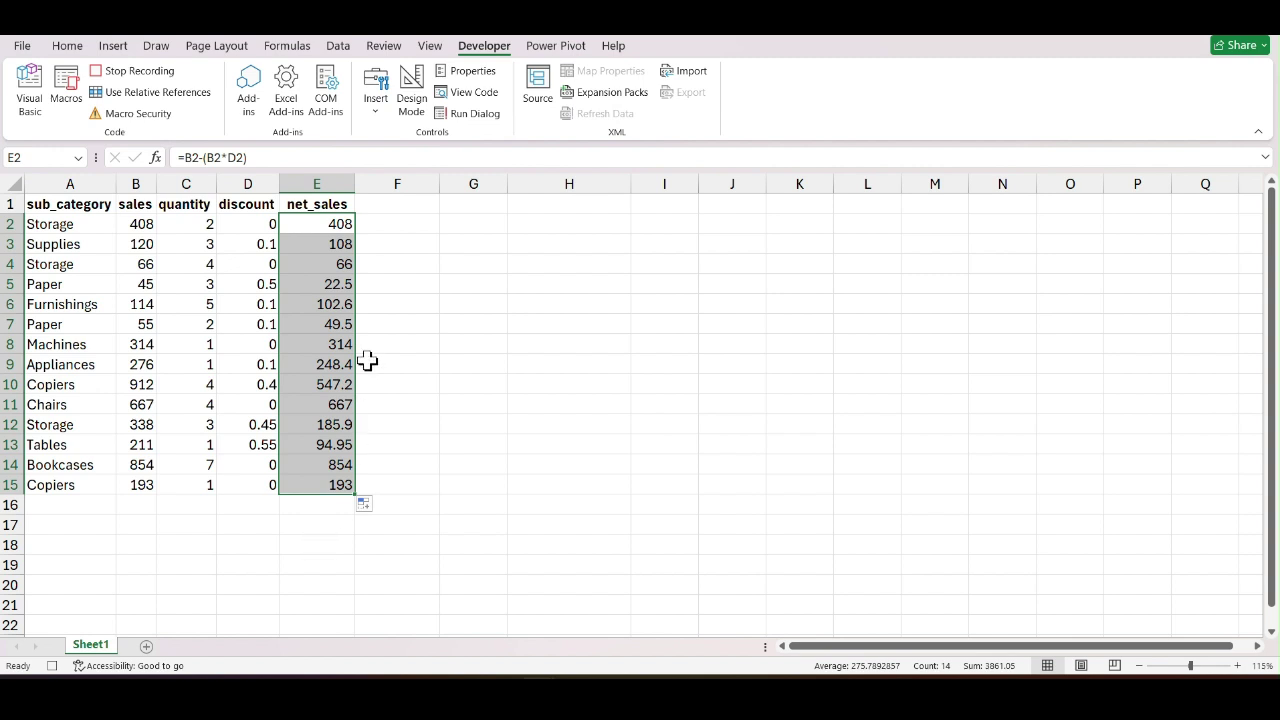
Add the header "Total_sales" in cell F1.
click(401, 204)
text(T)
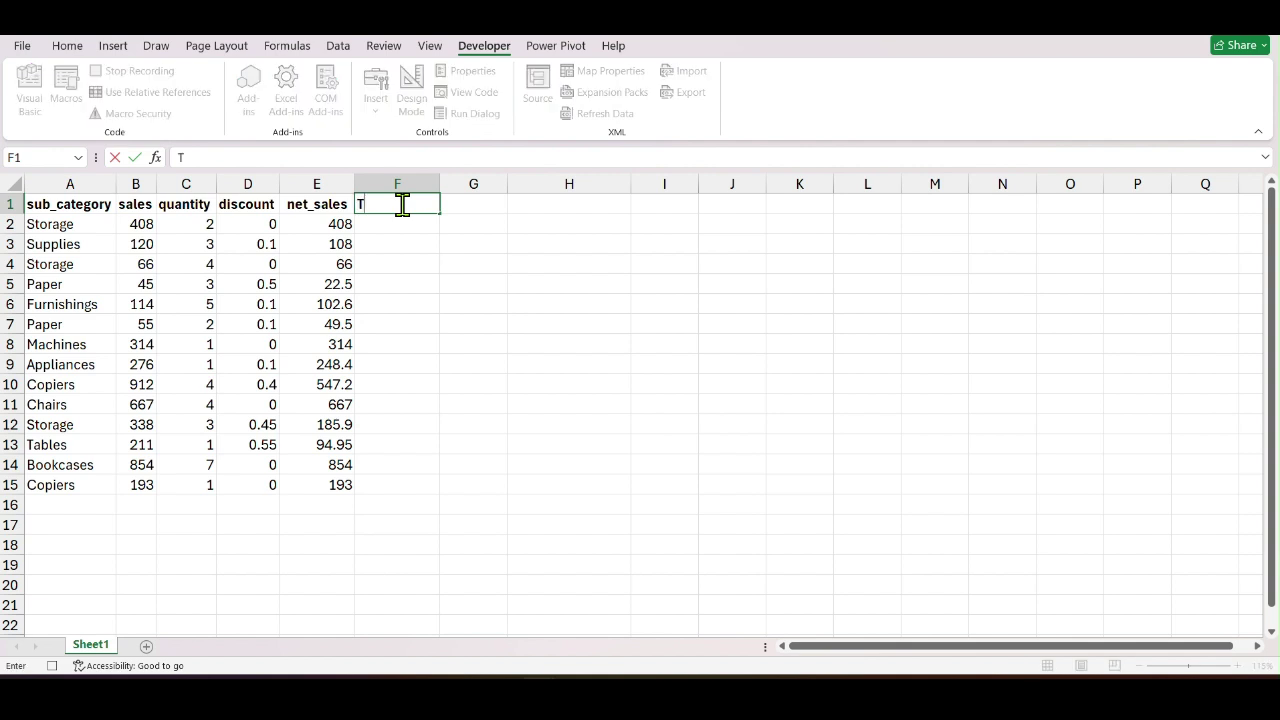
text(otal_sales)
Calculate total sales in F2 with =C2*E2 and fill the formula down through row 15.
click(411, 225)
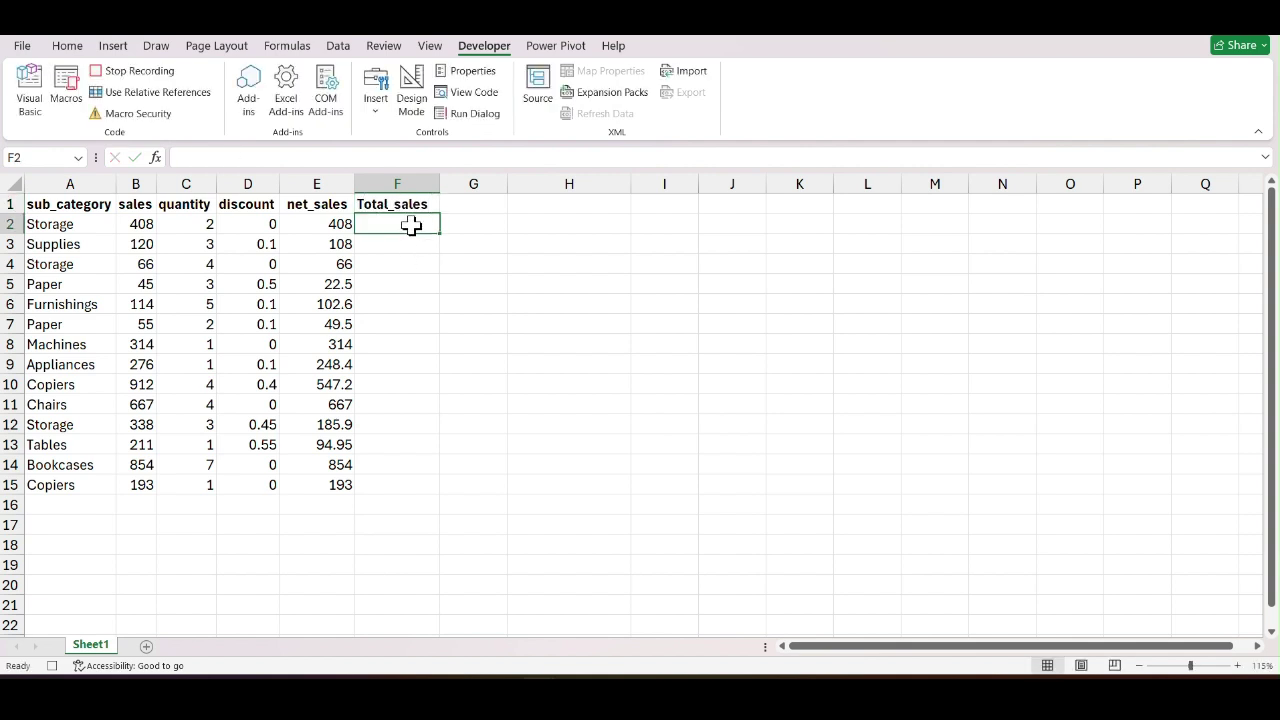
text(=)
click(190, 224)
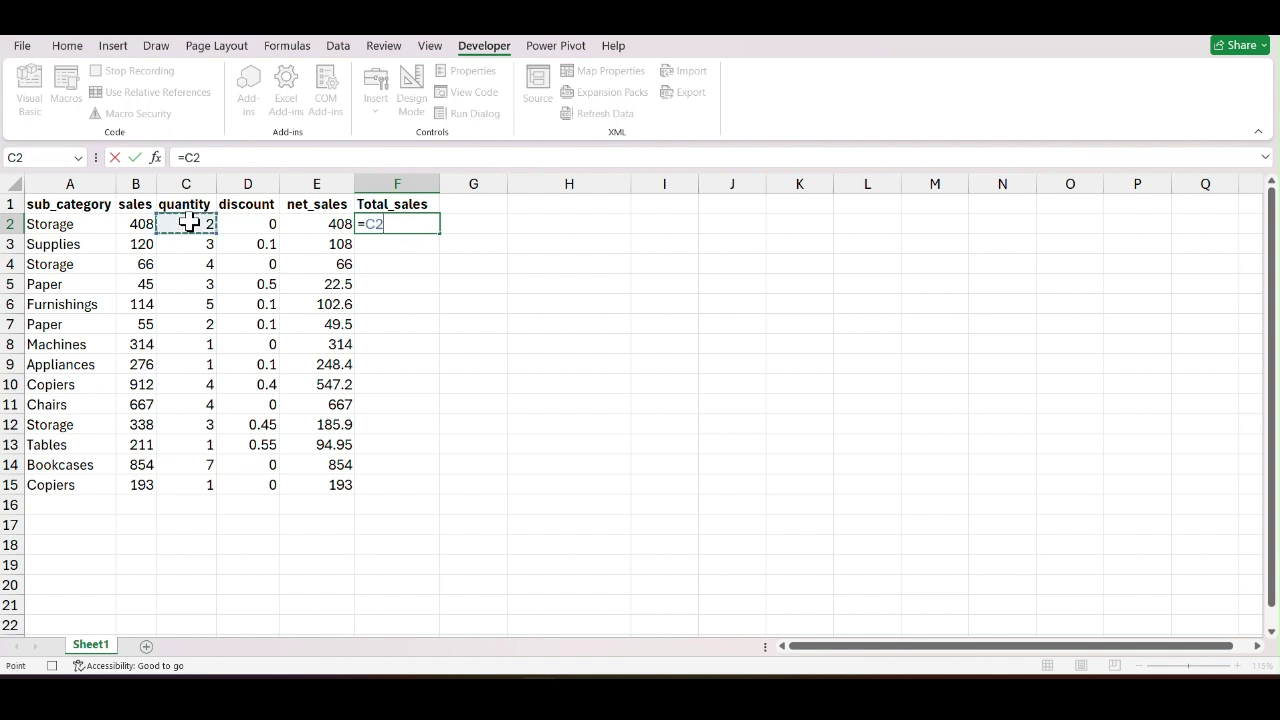
text(*)
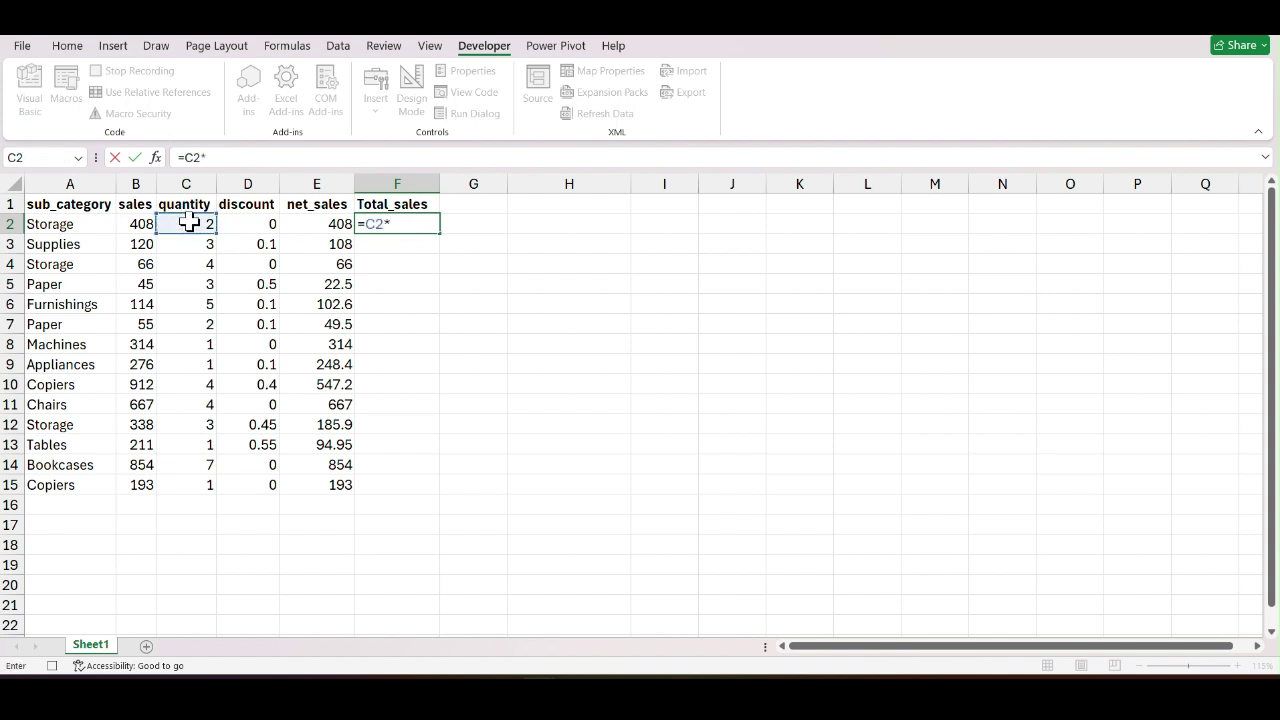
click(335, 224)
key(Return)
click(407, 222)
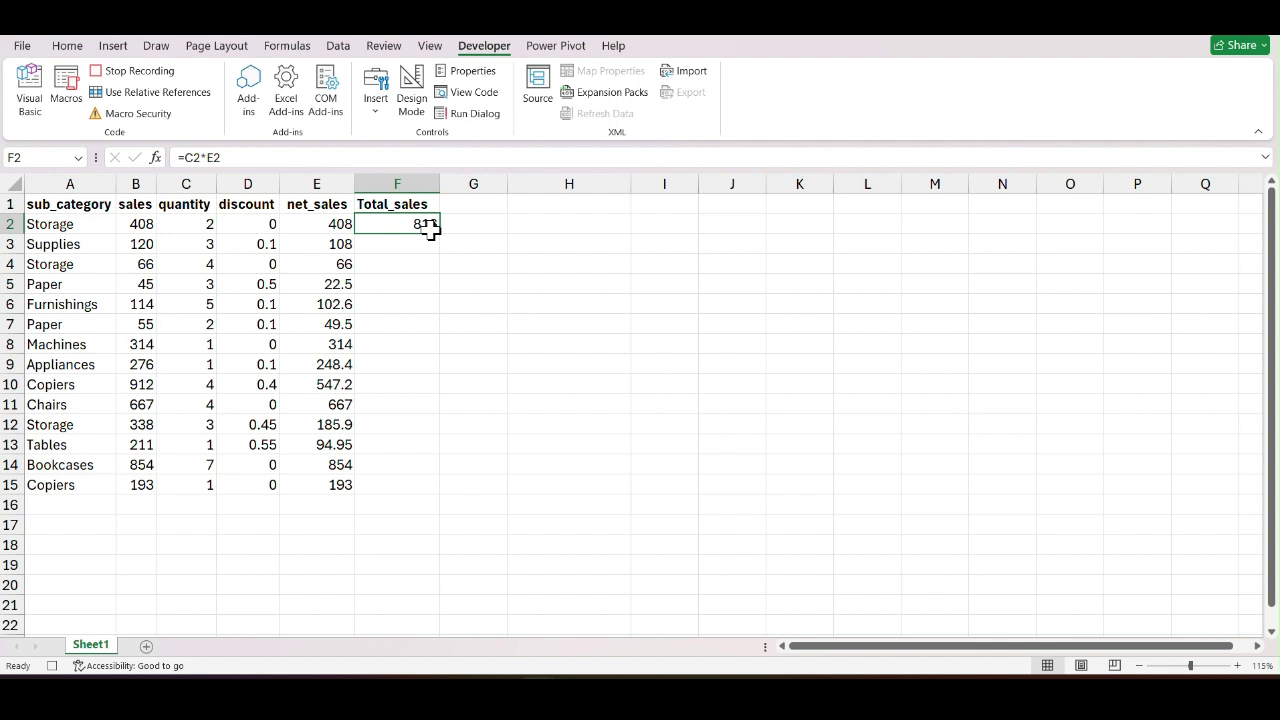
double_click(439, 233)
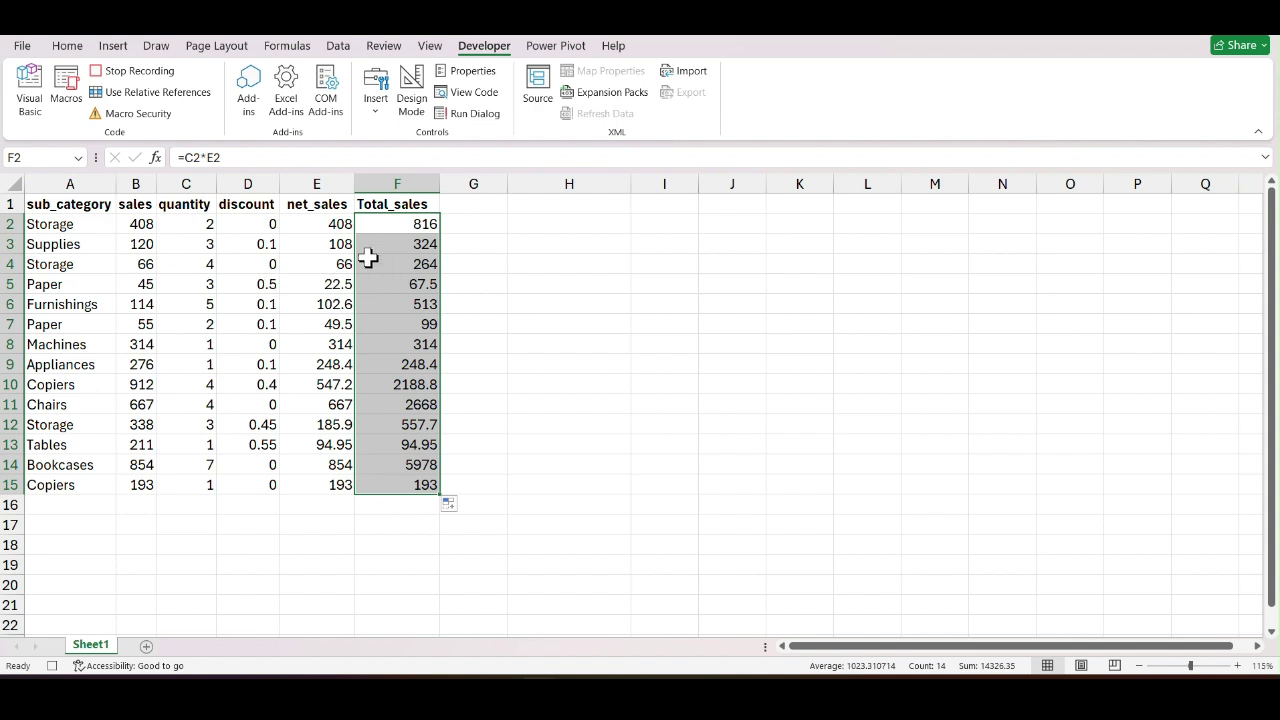
Stop recording the macro and clear the contents of the net_sales and Total_sales columns.
click(136, 75)
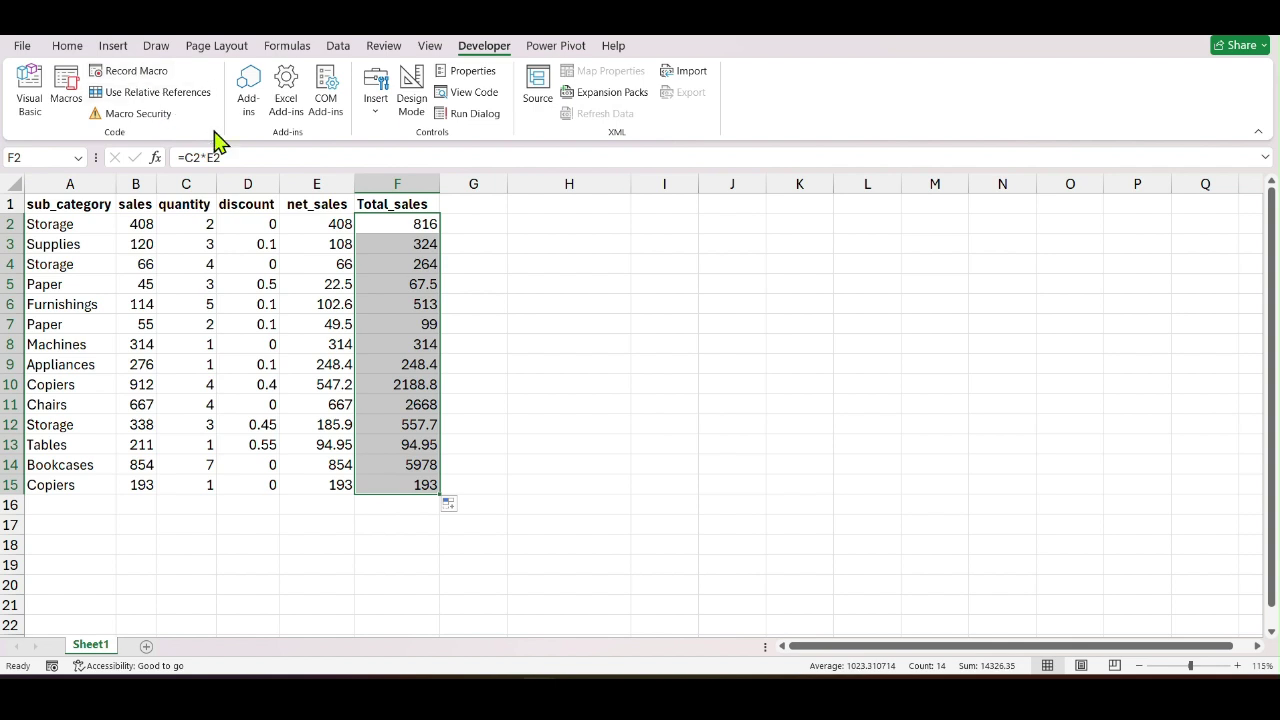
click(621, 280)
drag(47, 205, 209, 229)
drag(334, 209, 434, 506)
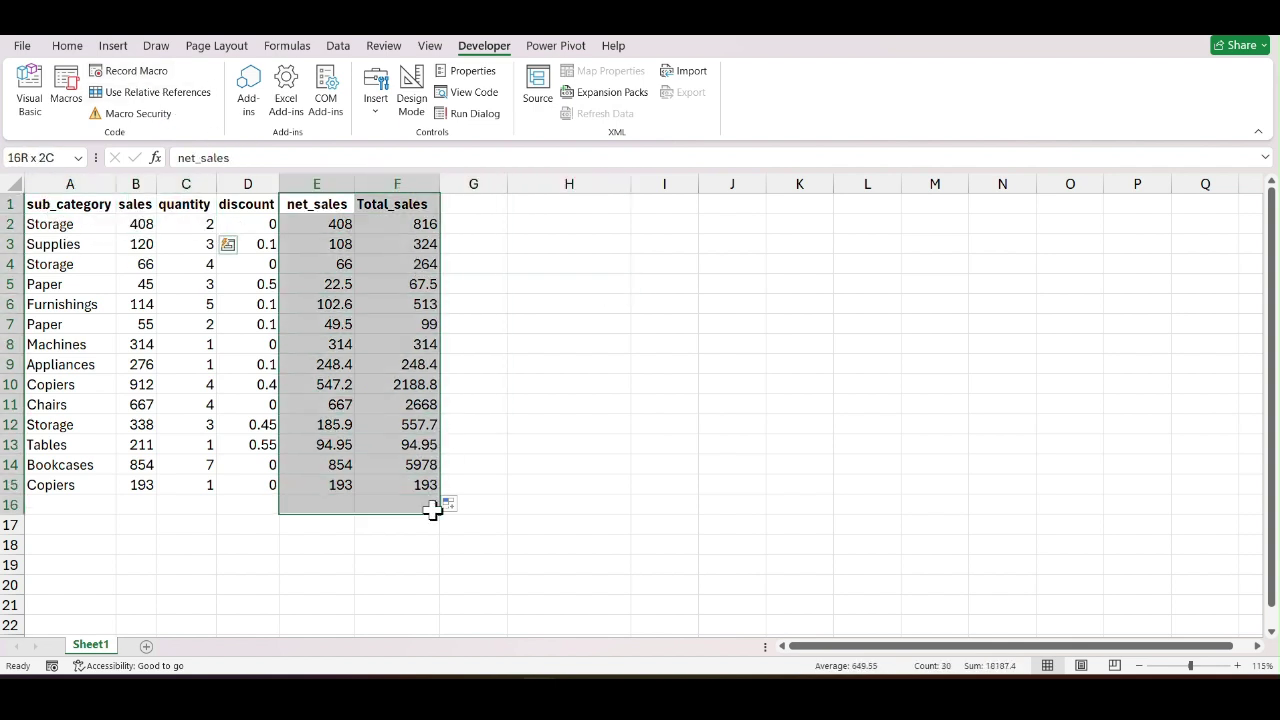
key(Delete)
click(677, 433)
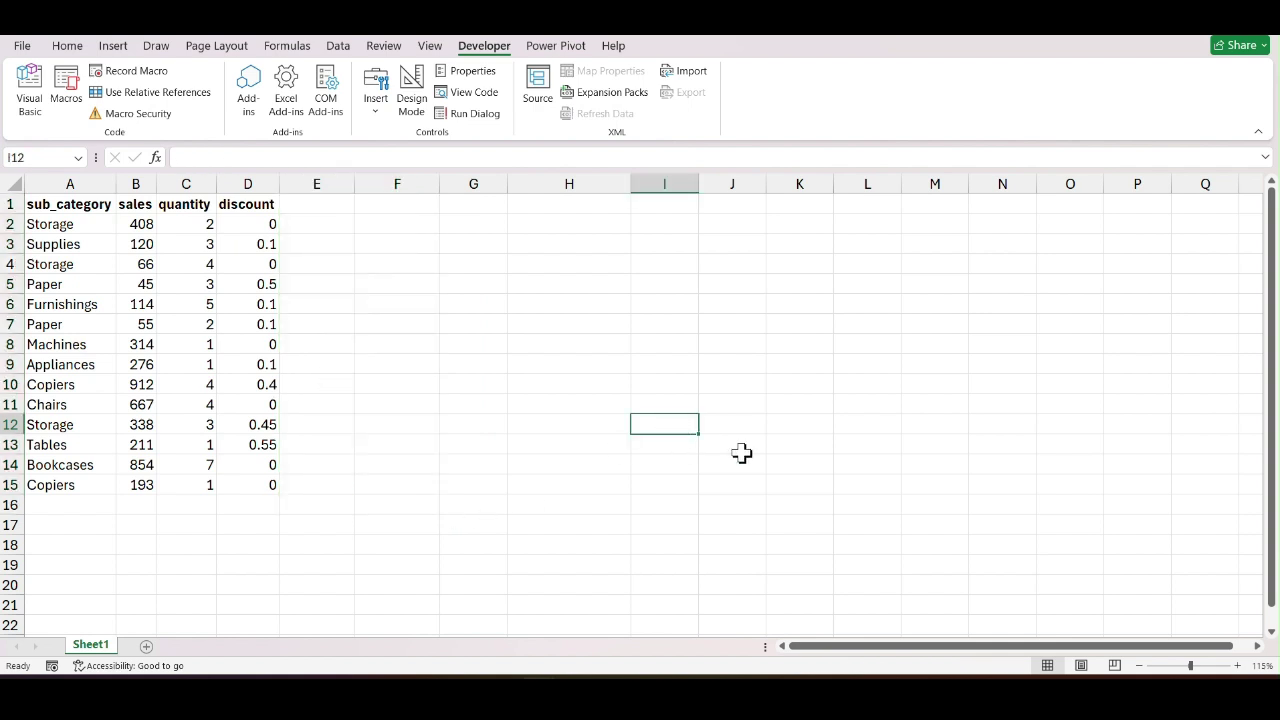
click(431, 527)
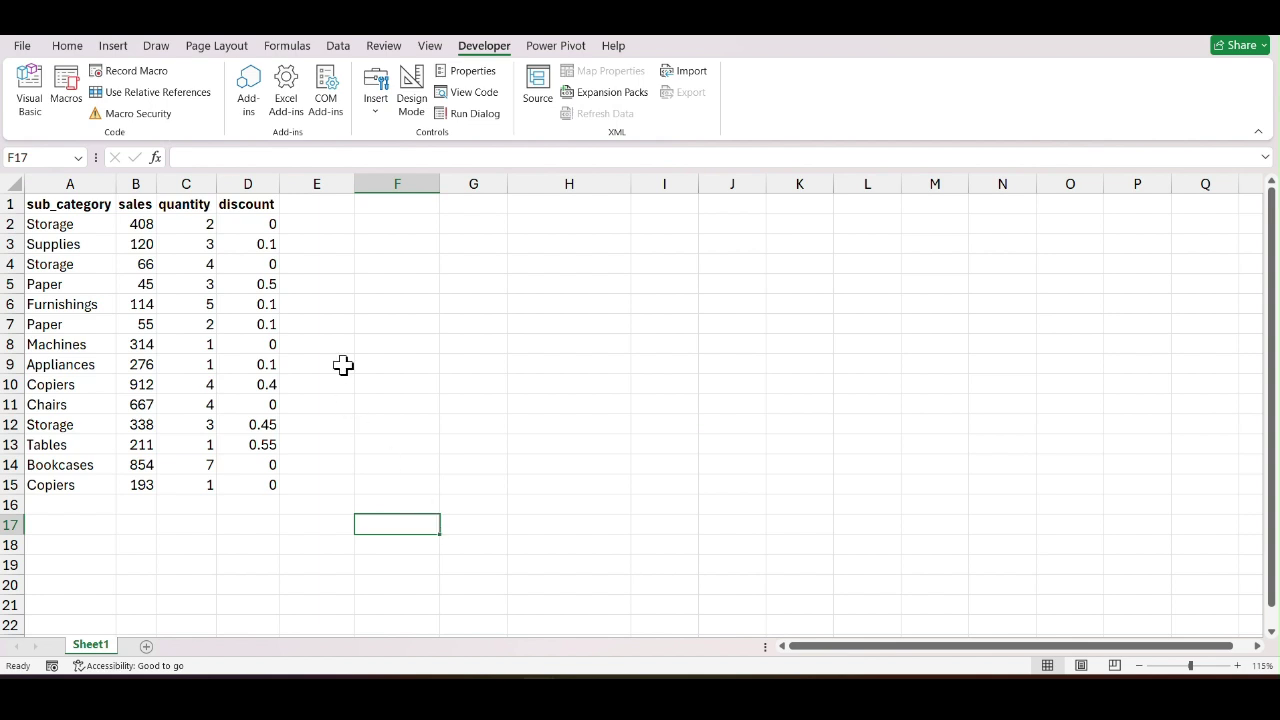
Change the discounts to 0.4 in D2, 0.25 in D6 and 0.3 in D8.
double_click(255, 224)
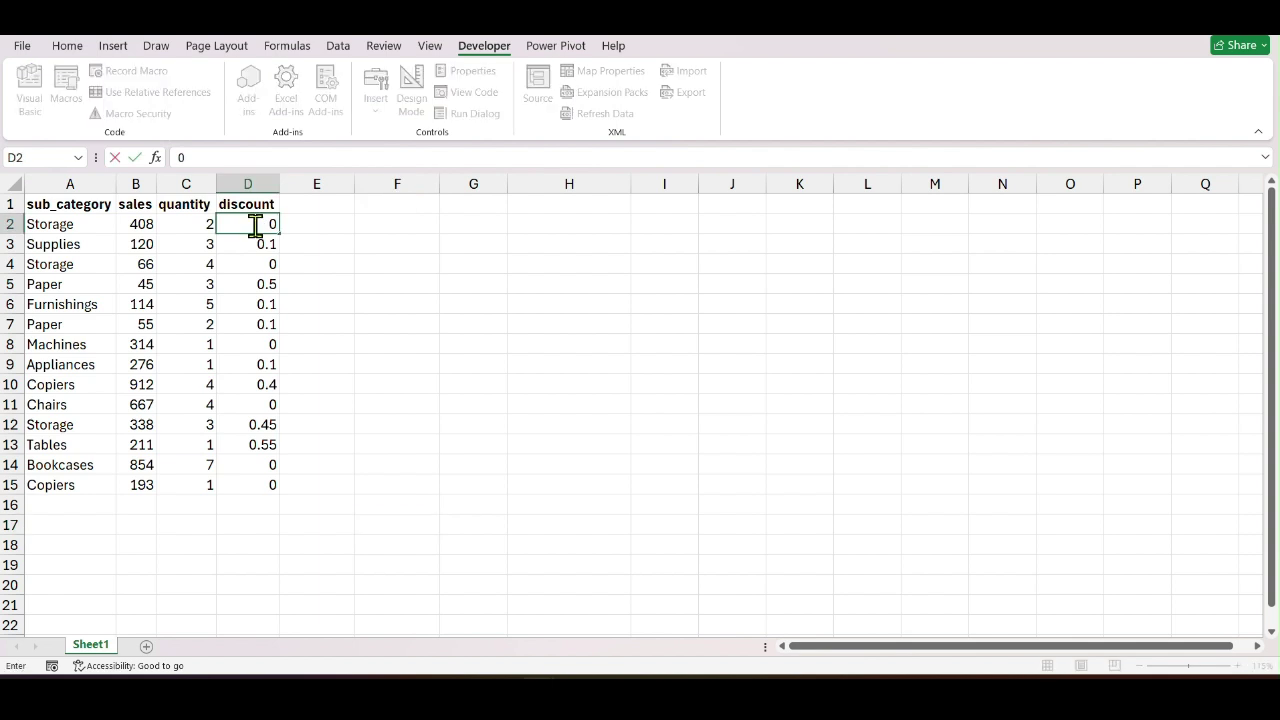
text(.4)
click(350, 263)
double_click(265, 305)
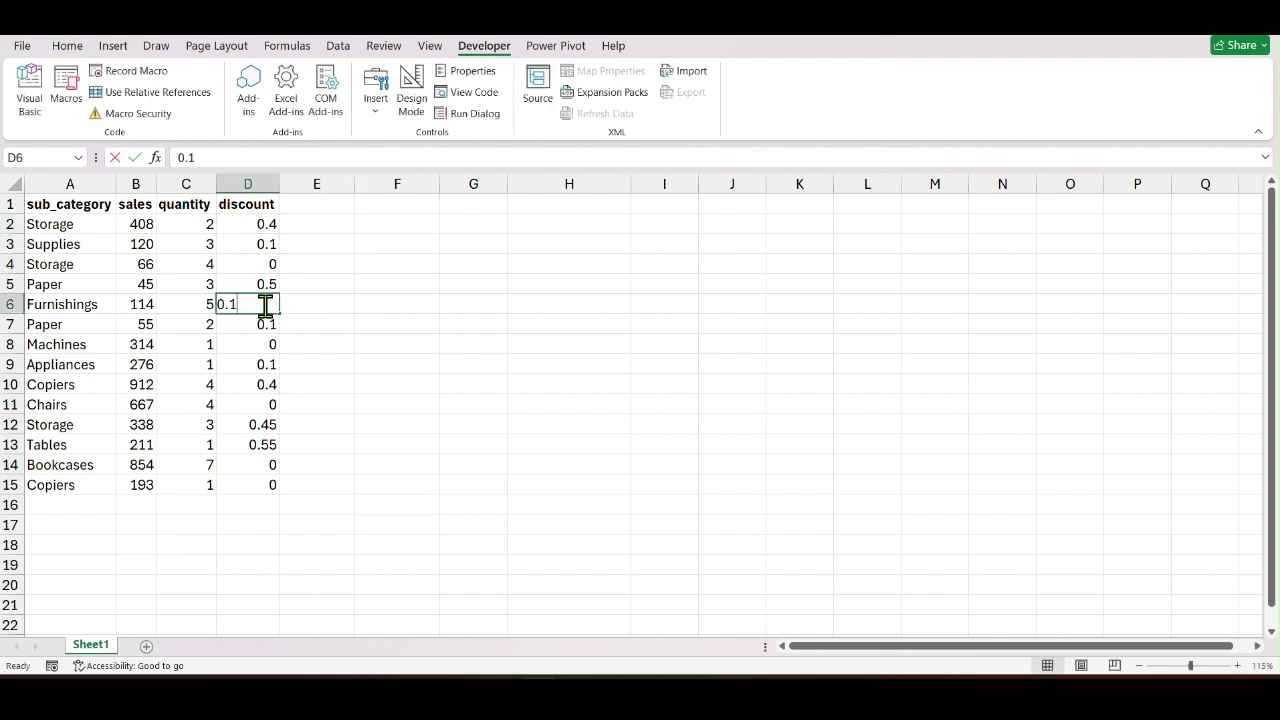
text(0.25)
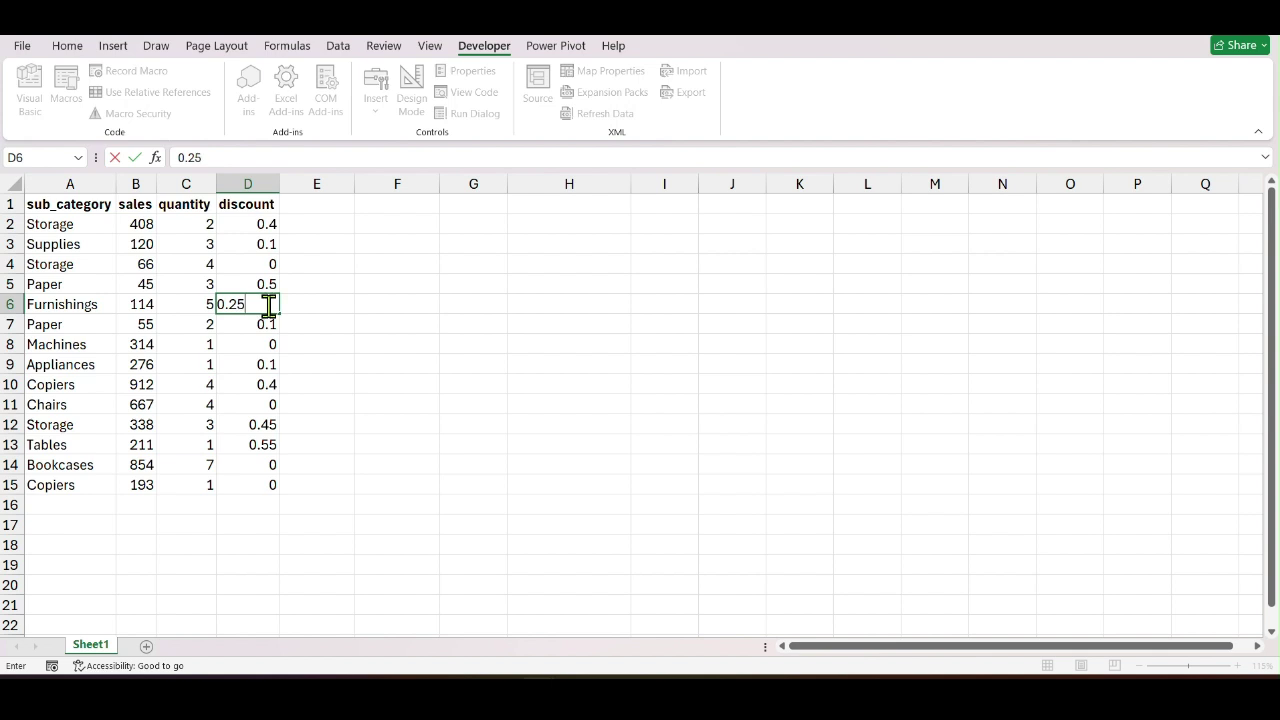
click(262, 345)
text(0)
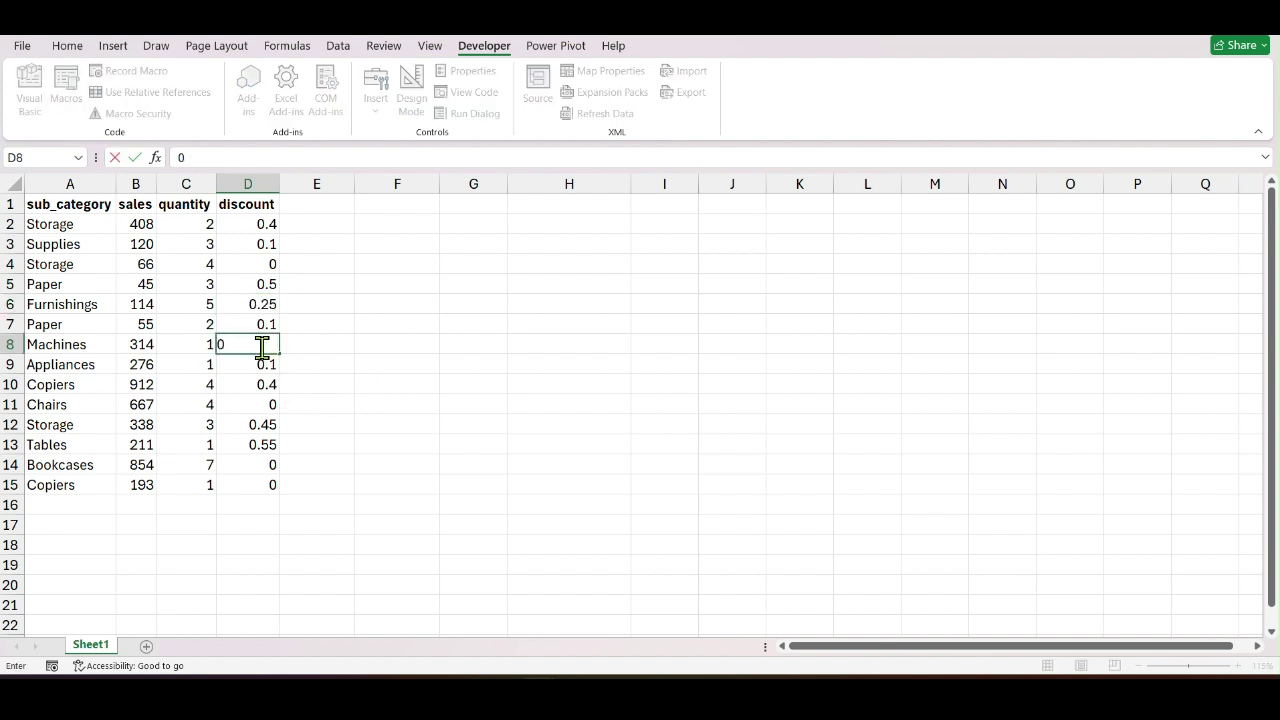
text(.3)
click(392, 404)
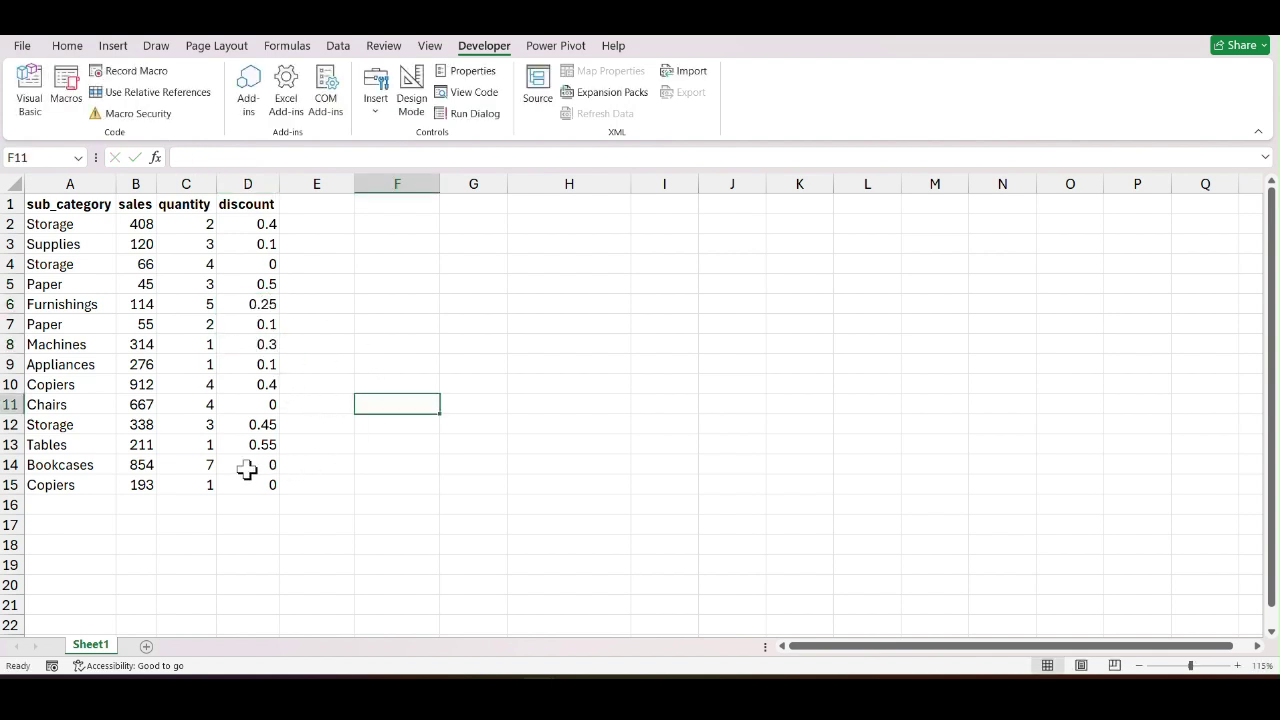
Set the discounts of the last two rows to 0.04 in D14 and 0.05 in D15.
click(251, 467)
text(.04)
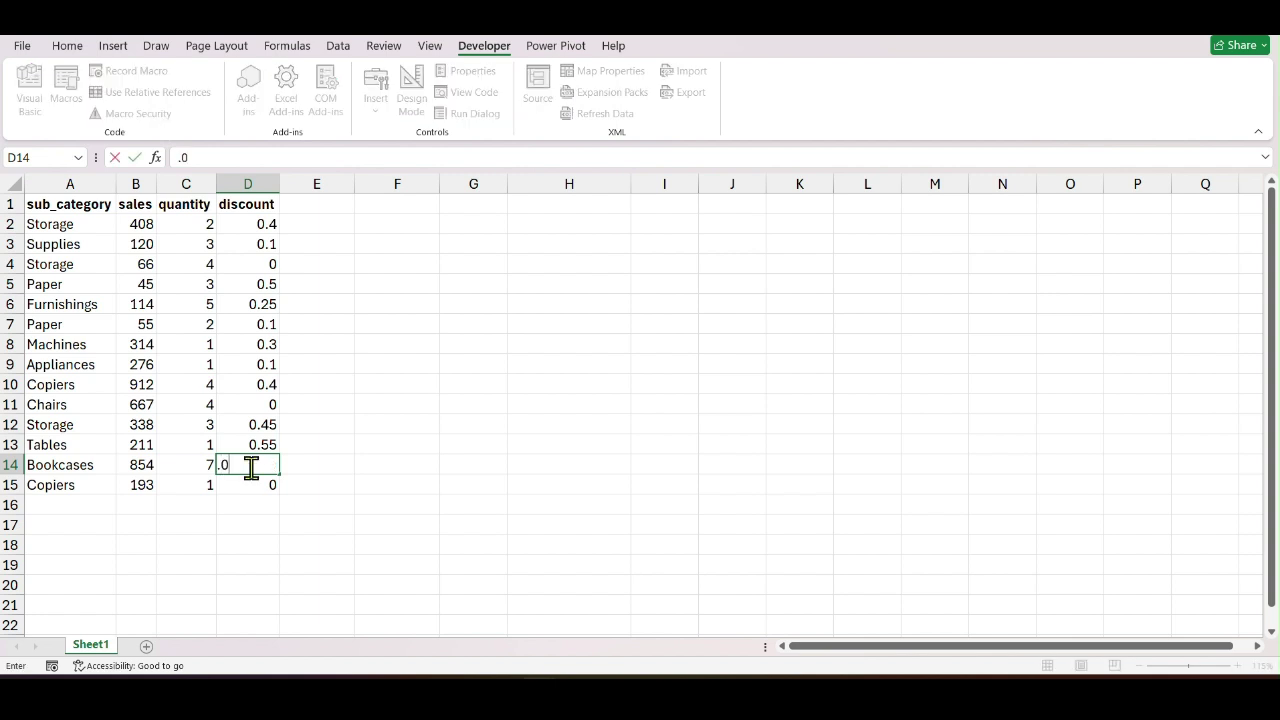
click(293, 521)
click(272, 484)
text(05)
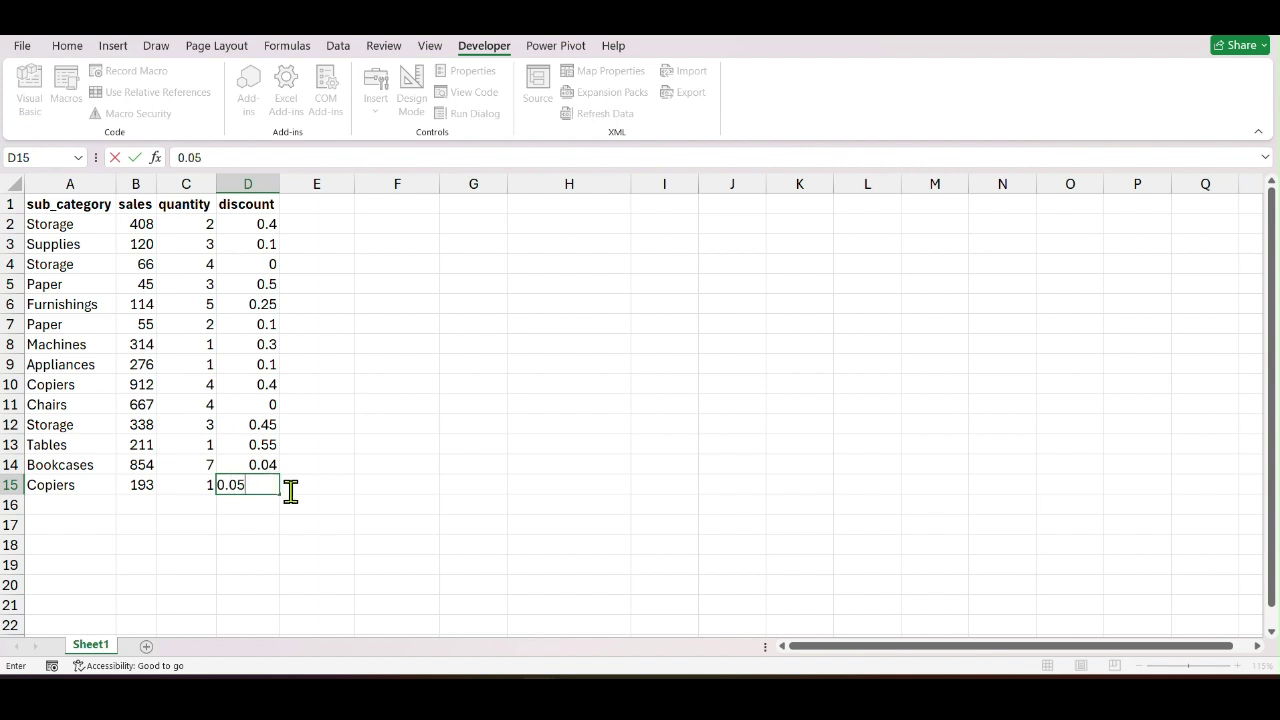
click(534, 582)
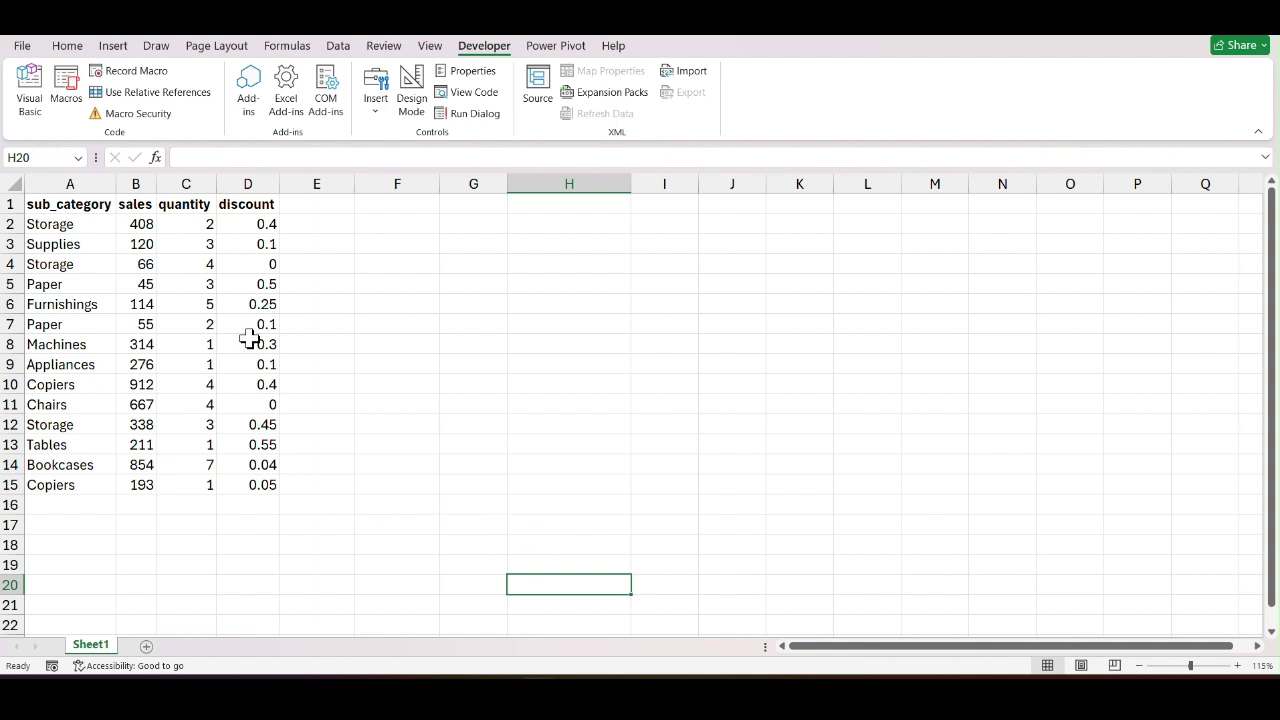
Change the quantities to 13 in C13 and 6 in C15.
click(205, 442)
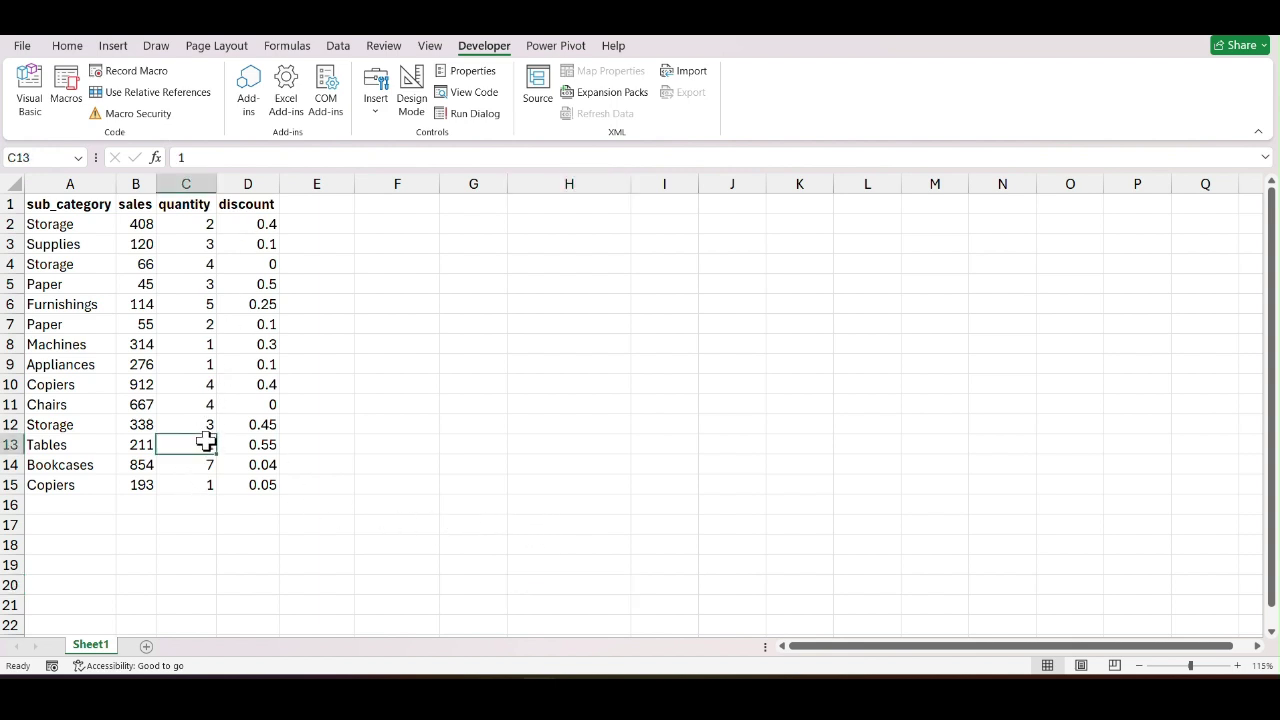
double_click(205, 442)
text(3)
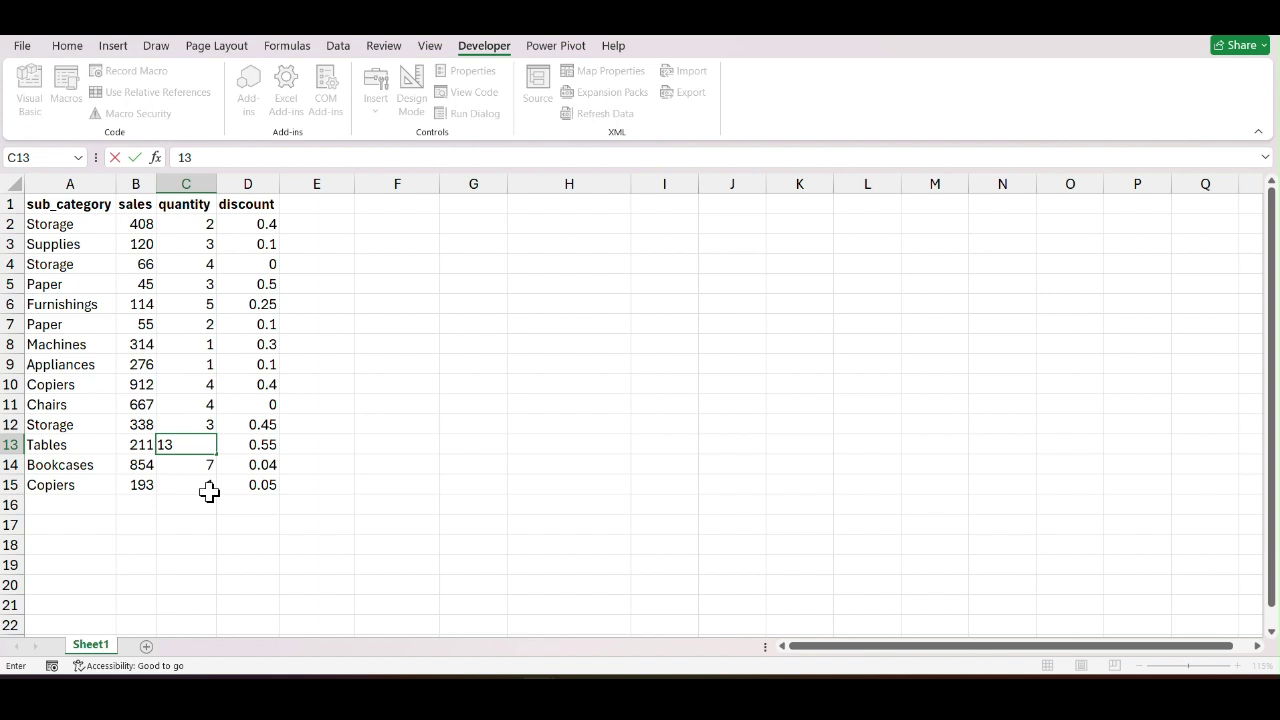
double_click(204, 487)
key(BackSpace)
text(6)
click(268, 531)
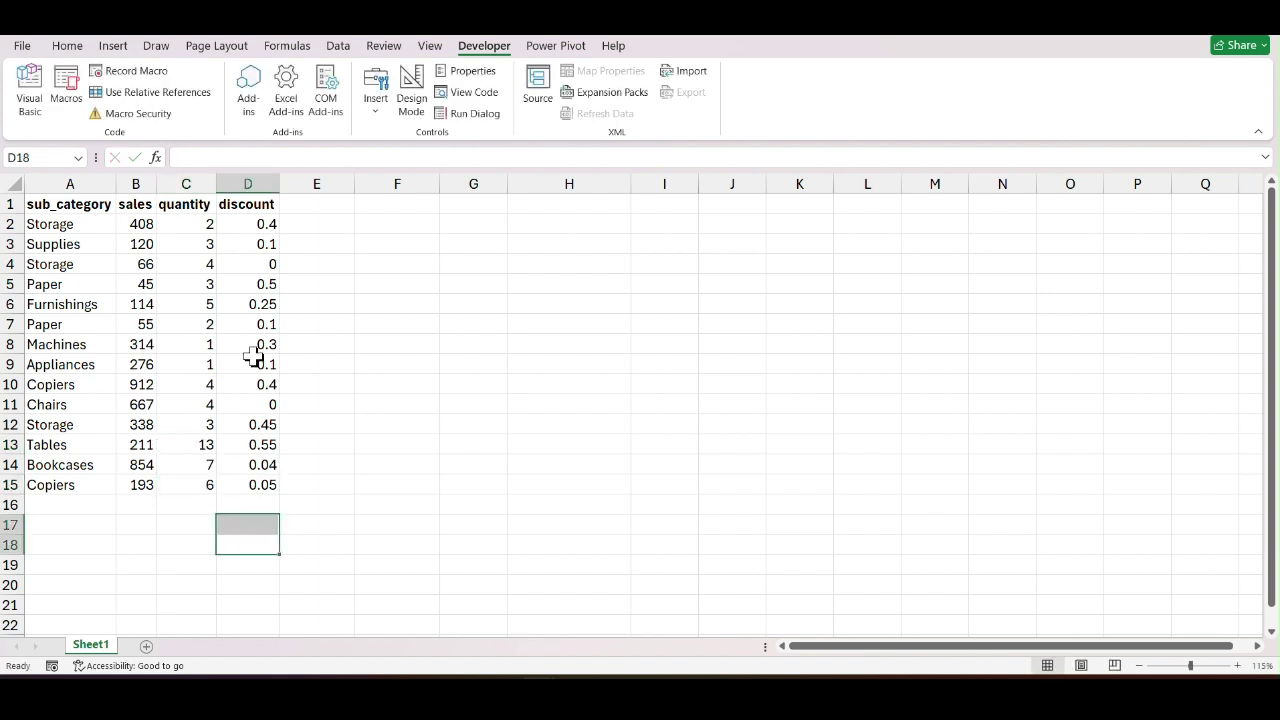
Change the quantities to 18 in C8 and 19 in C9.
double_click(204, 344)
text(8)
key(Return)
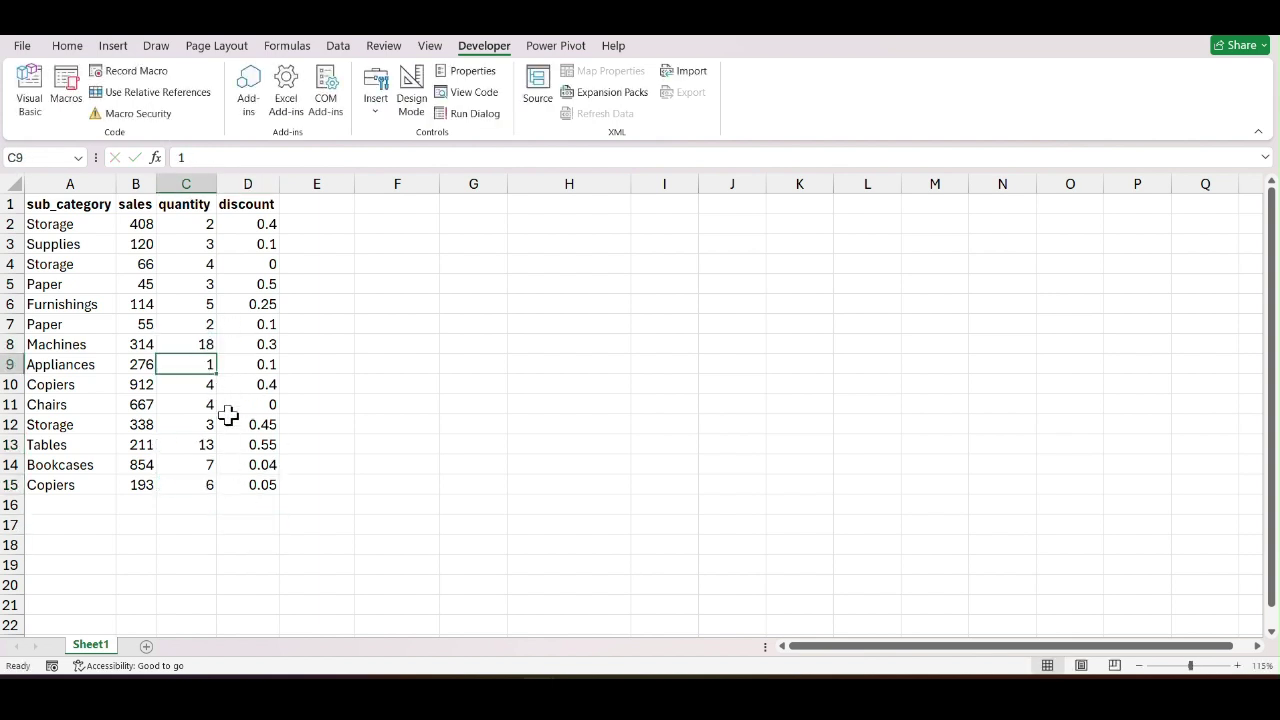
text(1)
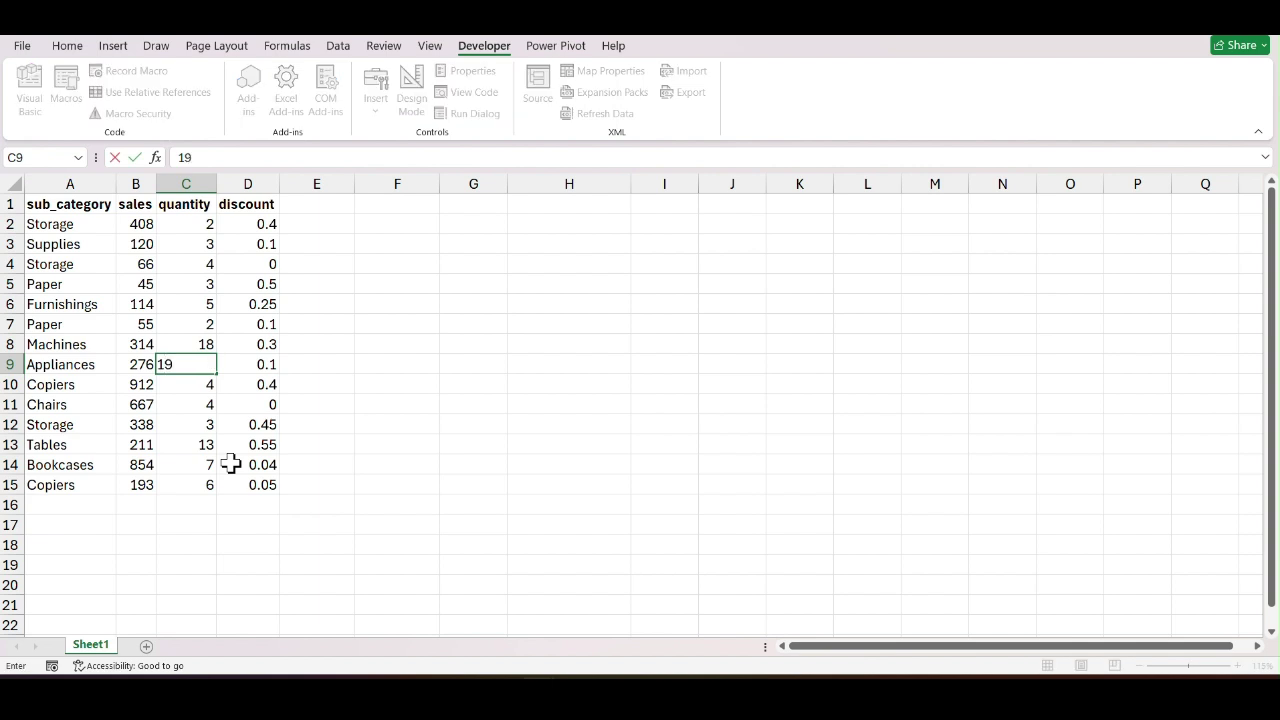
key(Return)
Run the macro named first with the empty cell E20 selected.
click(305, 587)
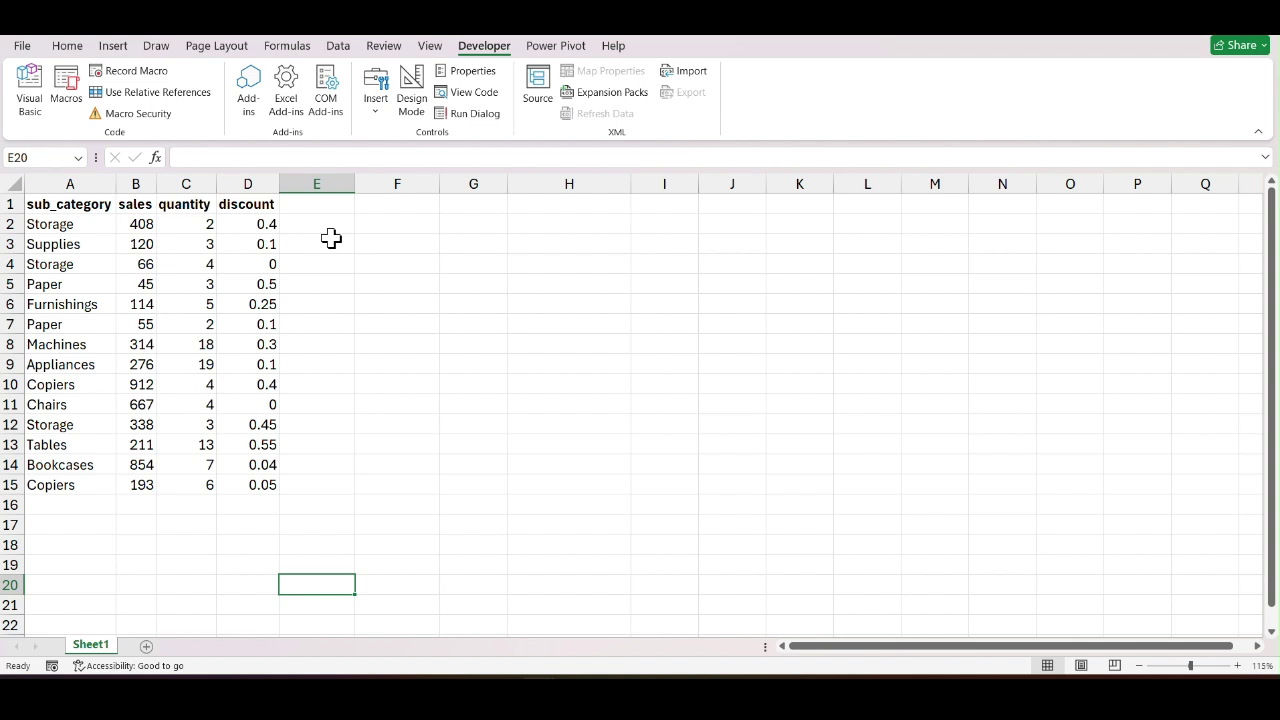
click(67, 92)
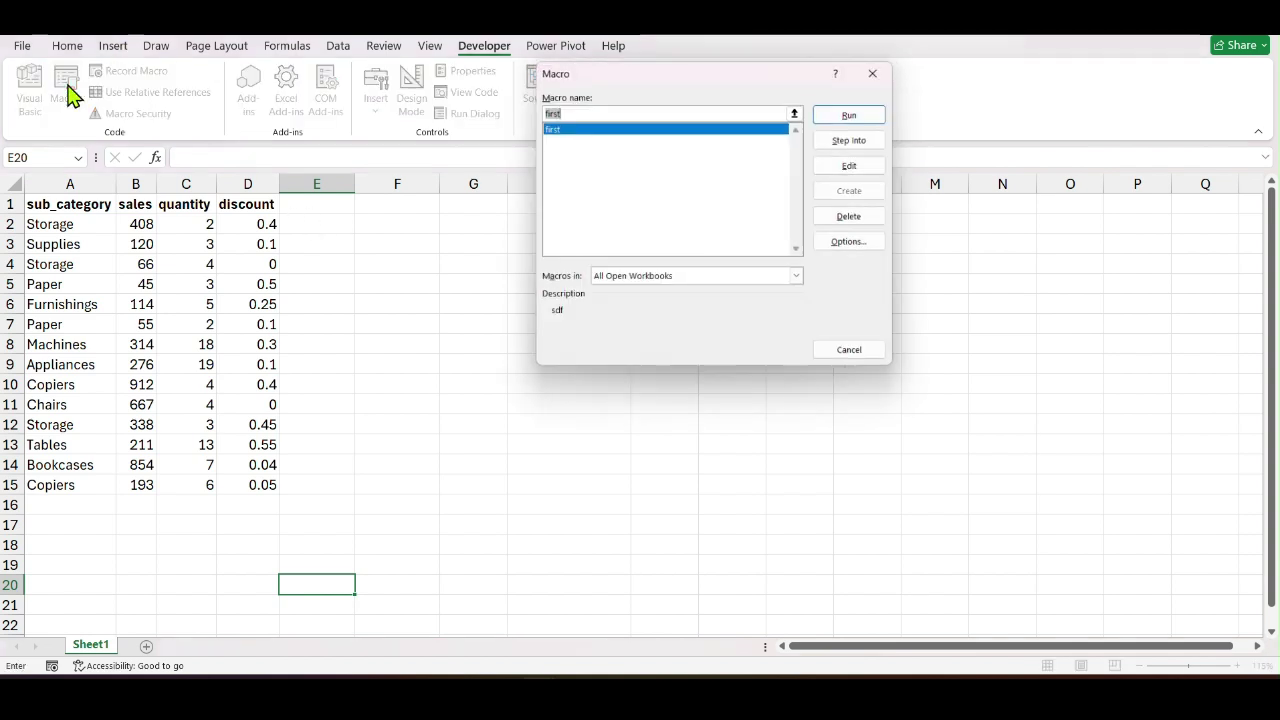
drag(630, 74, 834, 65)
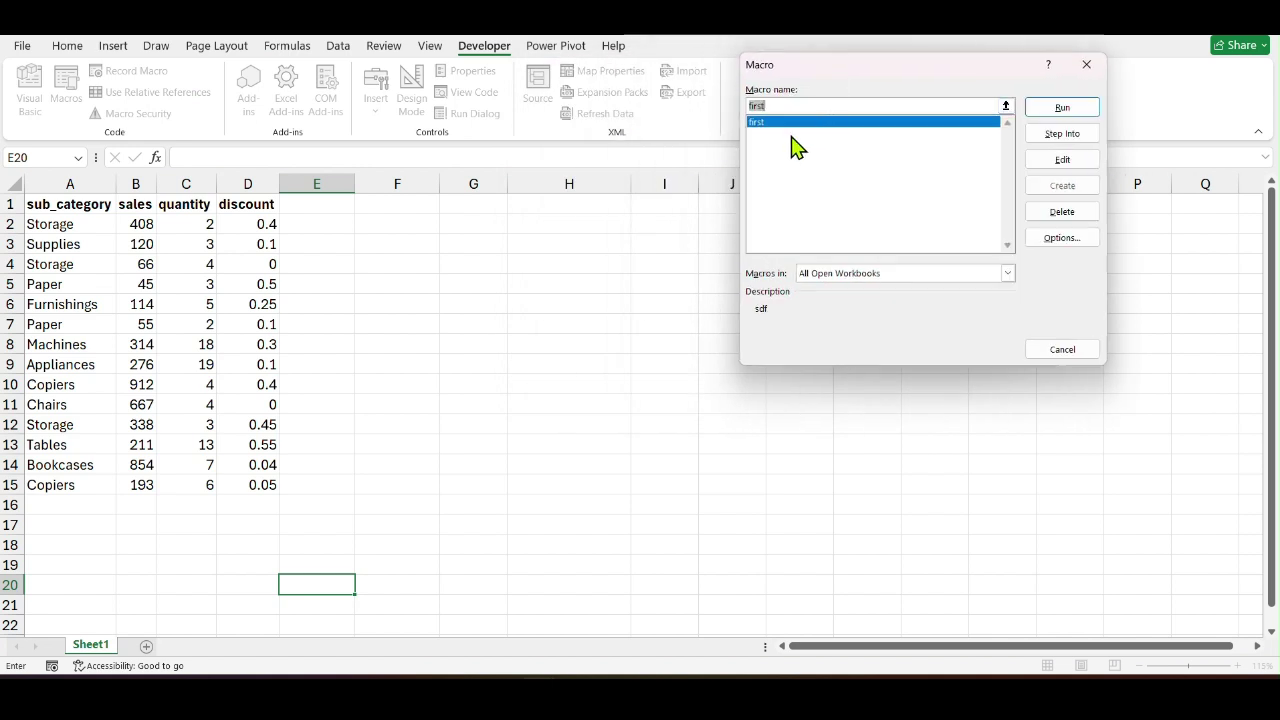
click(1063, 109)
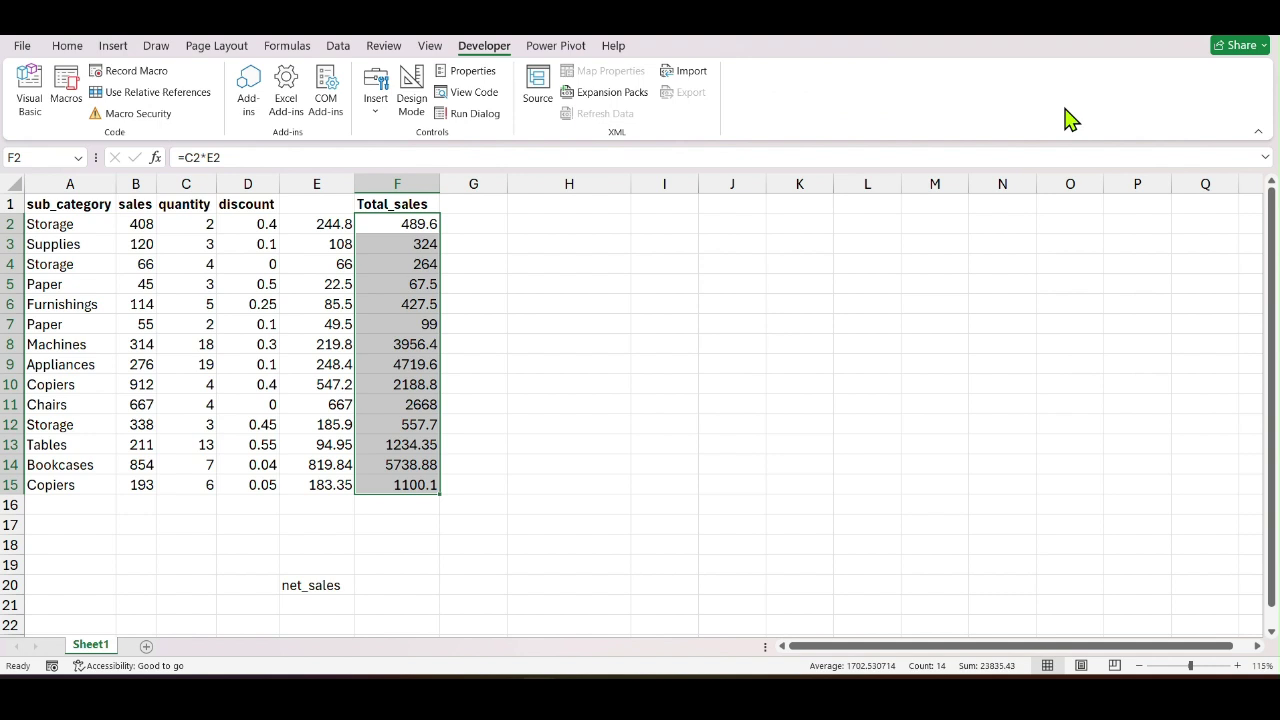
Clear everything the macro wrote by deleting the contents of columns E and F.
click(340, 204)
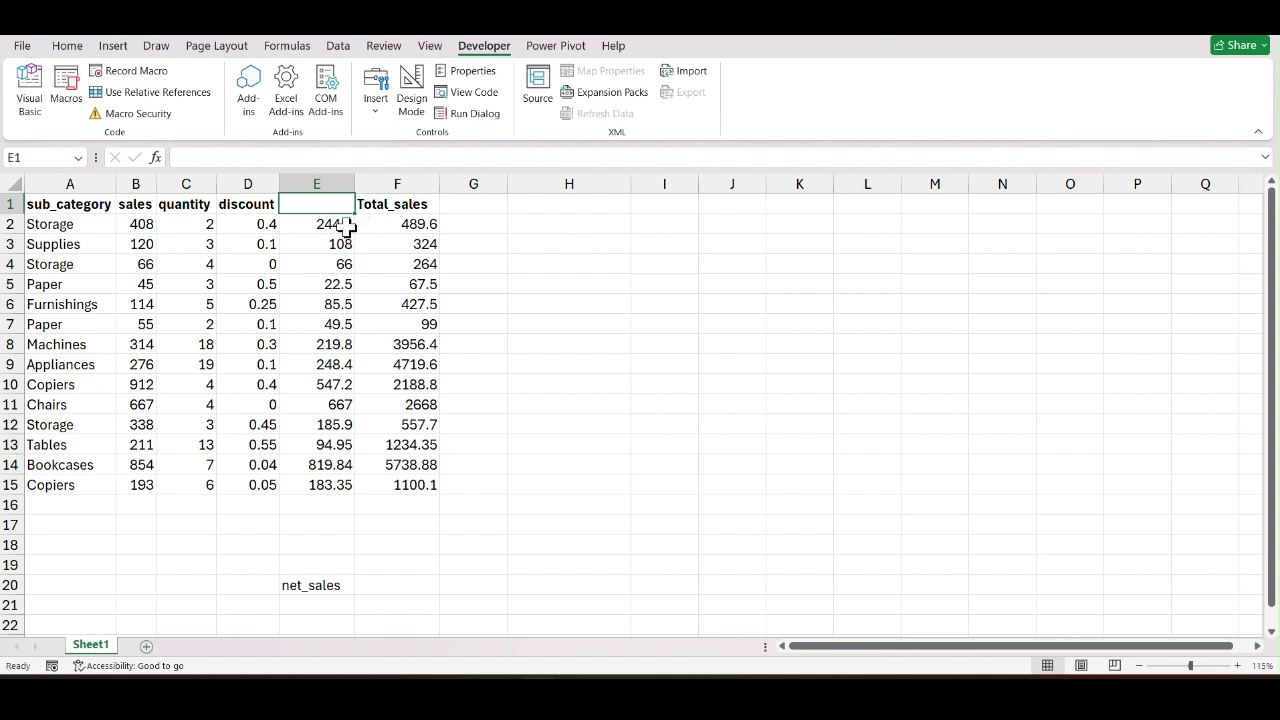
scroll(312, 570, down, 2)
scroll(317, 577, up, 2)
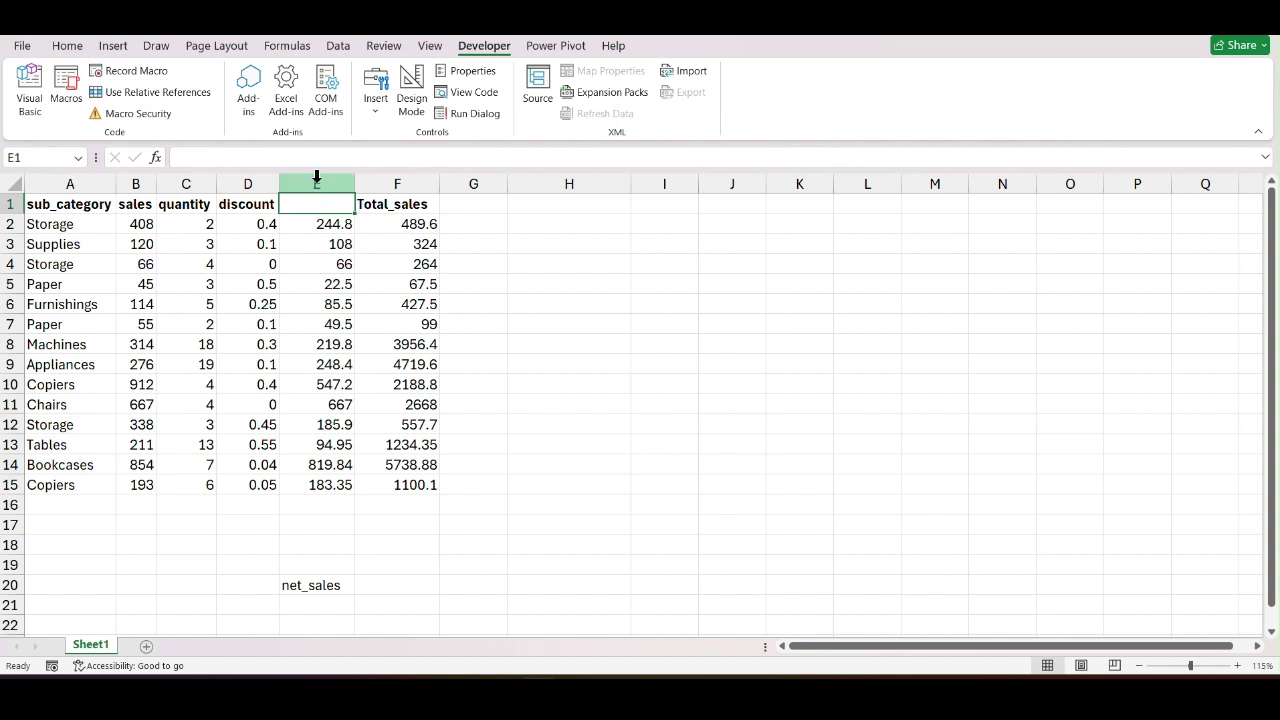
drag(317, 177, 437, 372)
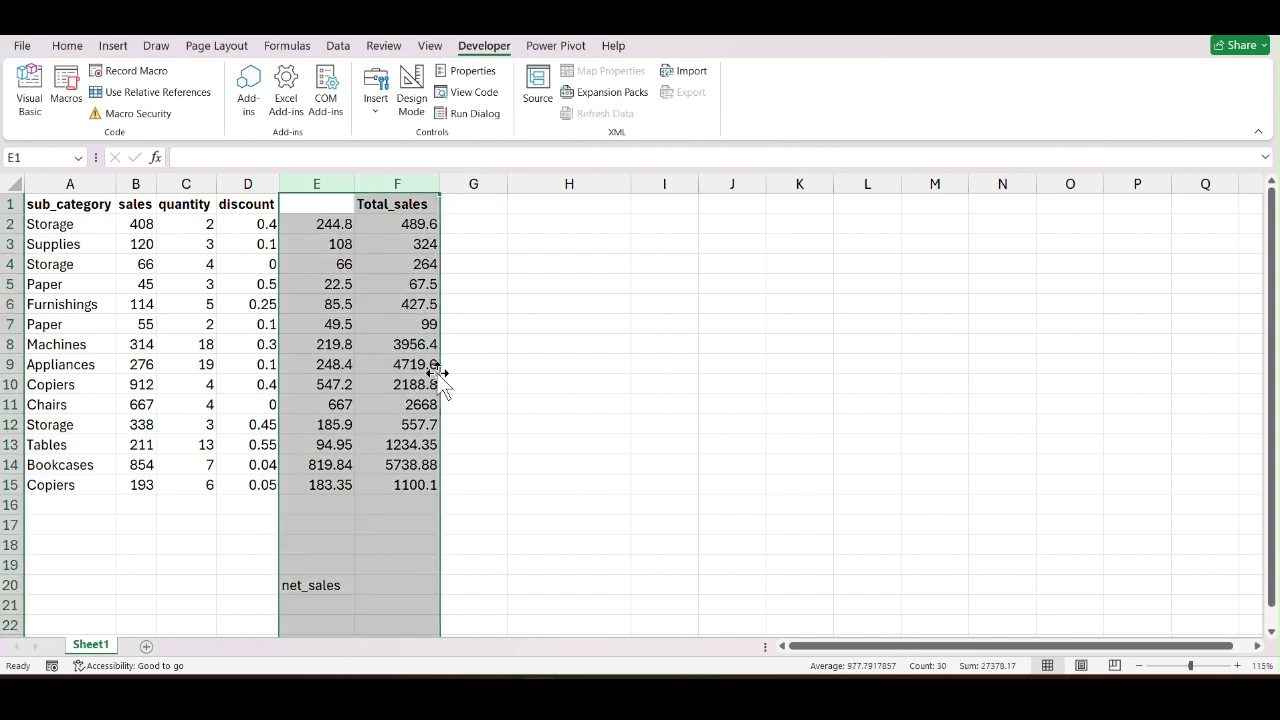
key(Delete)
click(540, 343)
Run the macro named first with cell E1 selected.
click(301, 203)
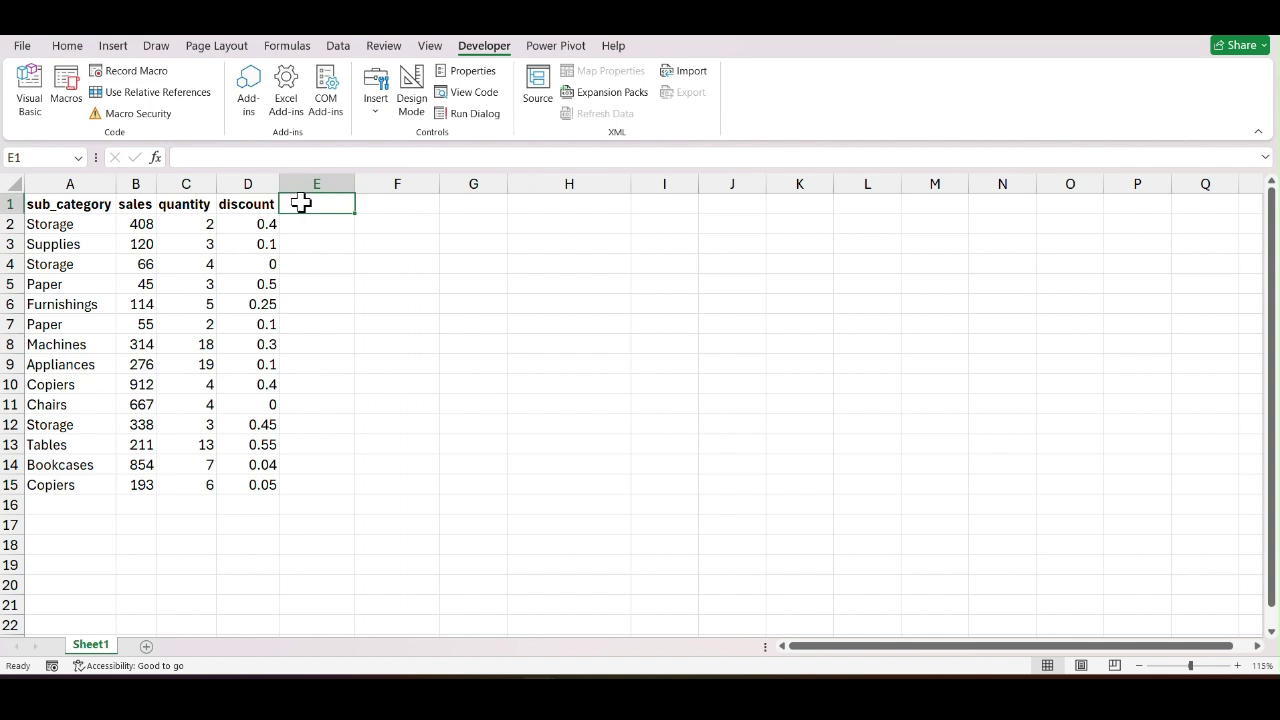
click(74, 92)
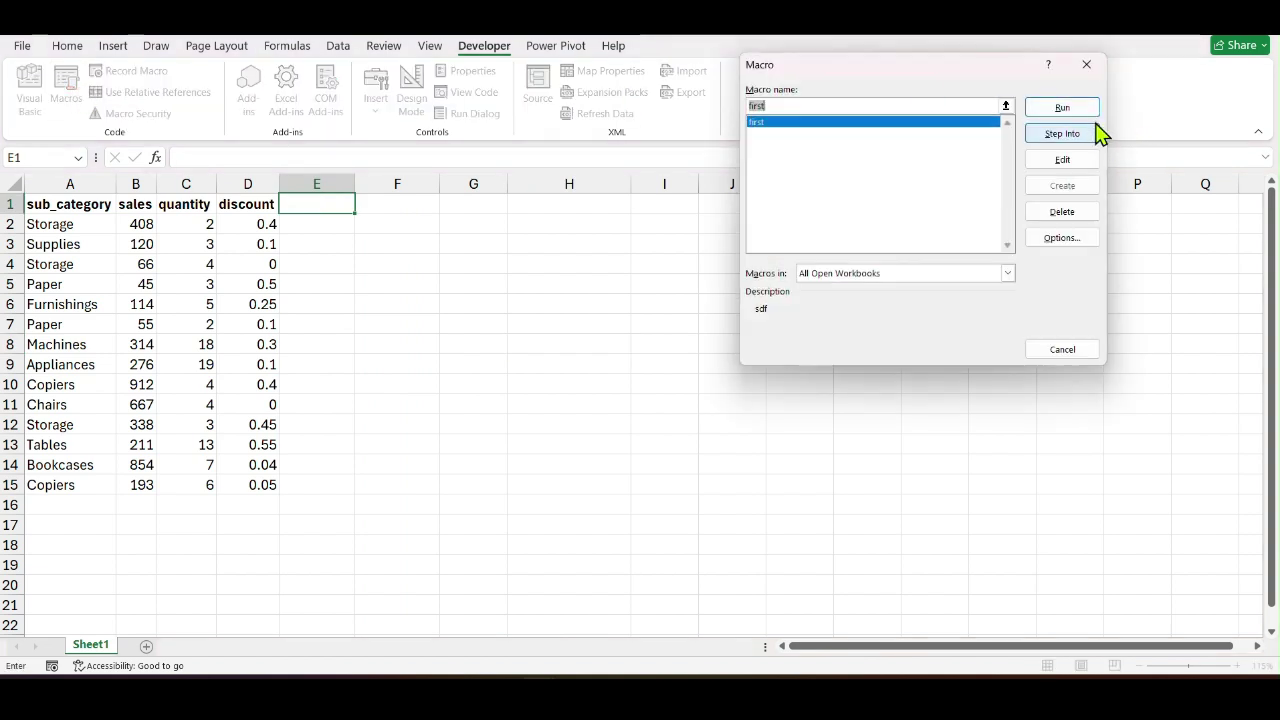
click(1072, 108)
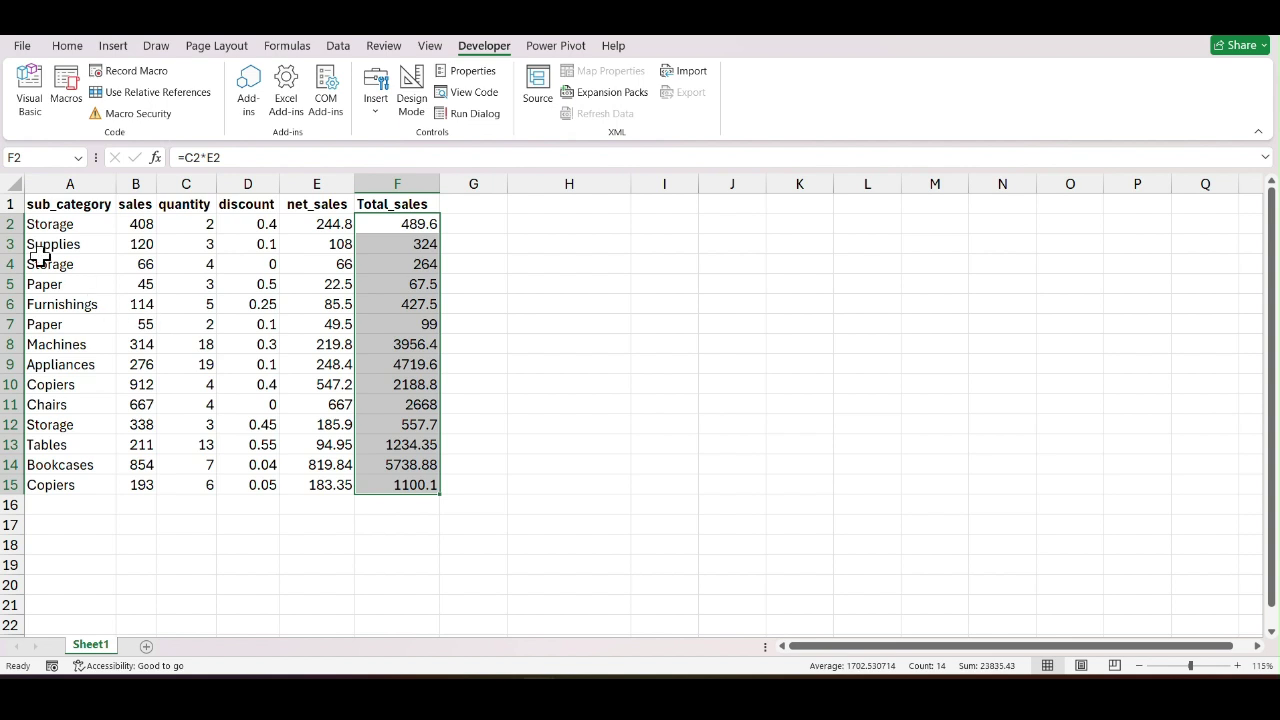
Copy the table in A1:D15 of Sheet1 to a new sheet, starting at cell F3.
drag(47, 208, 251, 480)
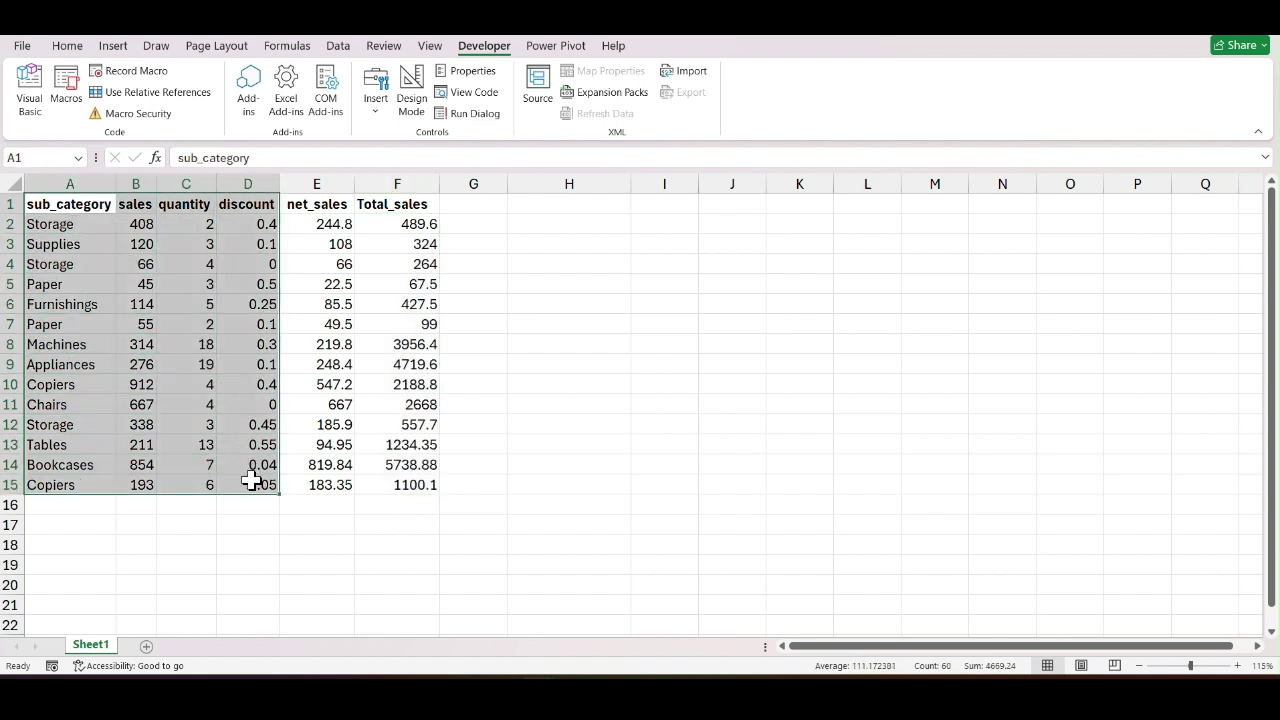
key(ctrl+c)
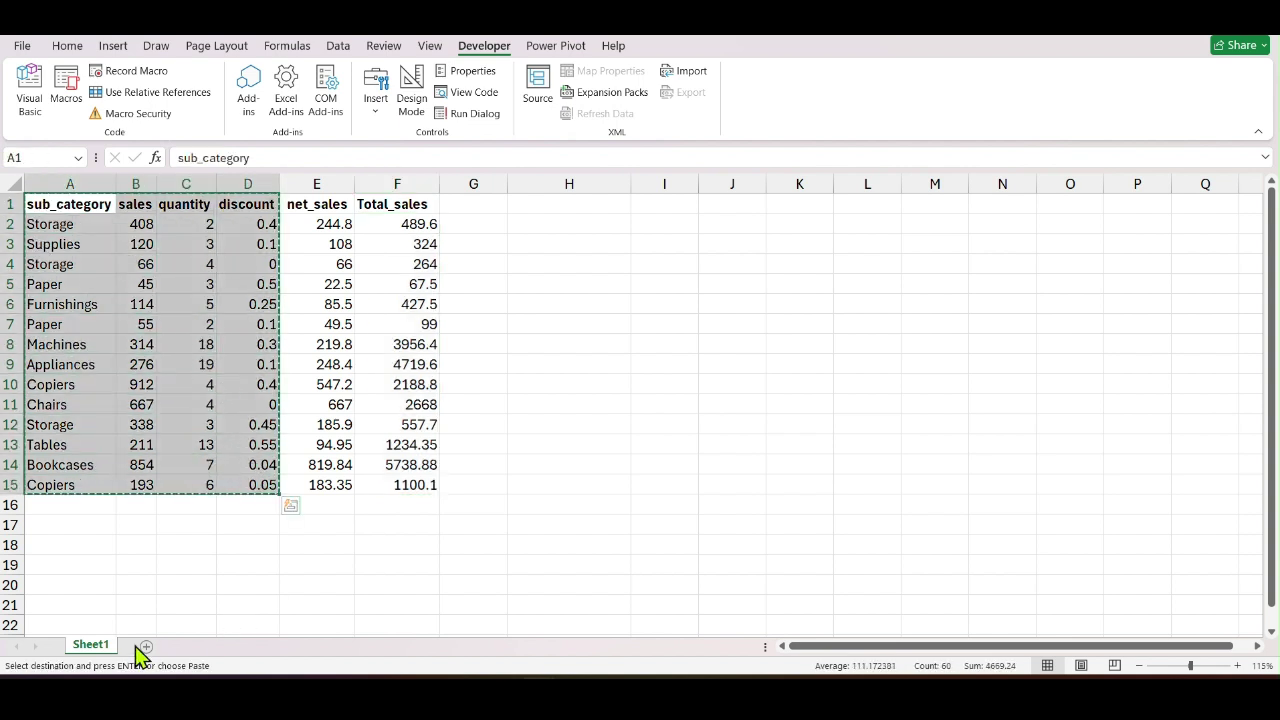
click(146, 645)
click(344, 234)
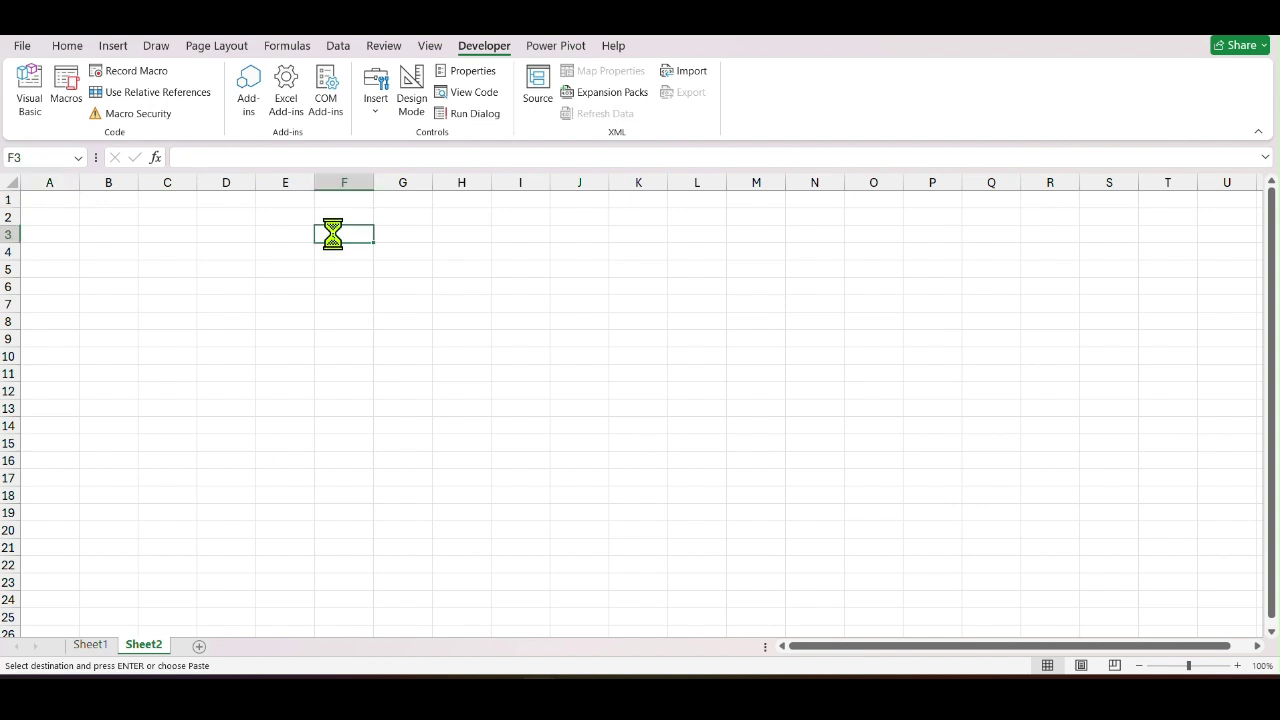
key(ctrl+v)
click(756, 320)
scroll(414, 346, up, 1)
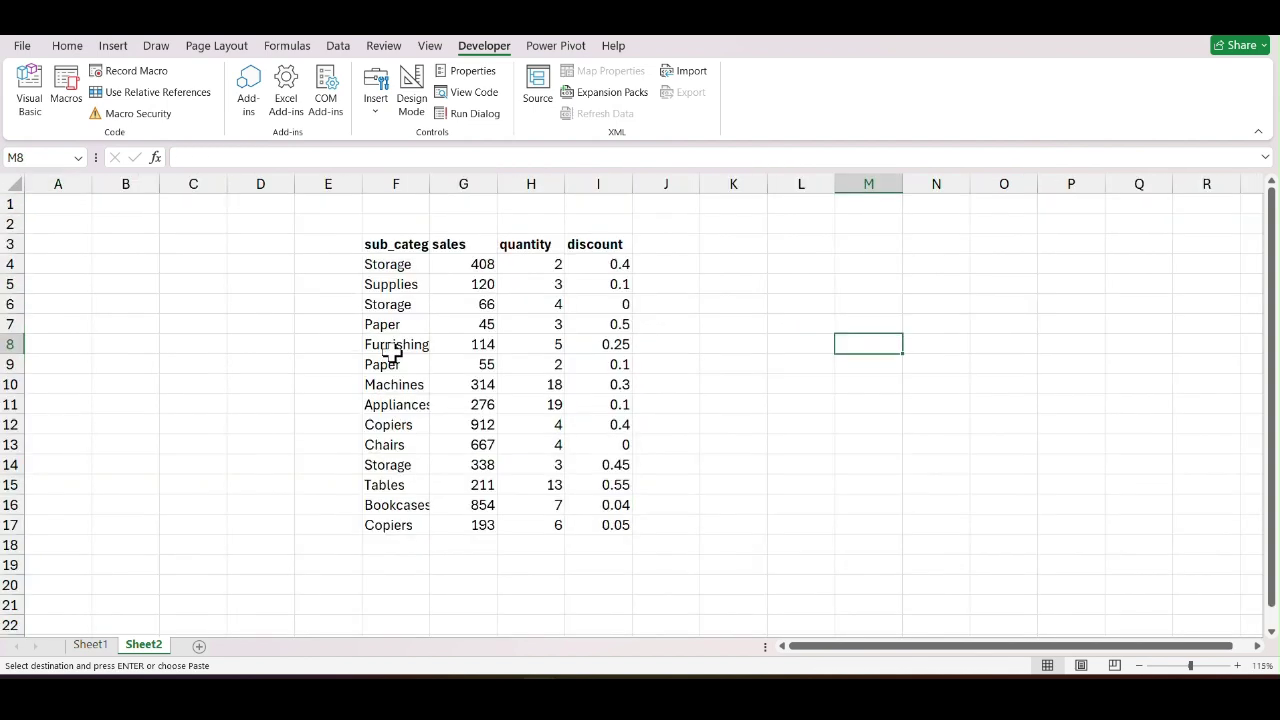
Autofit the column widths across Sheet2.
click(13, 180)
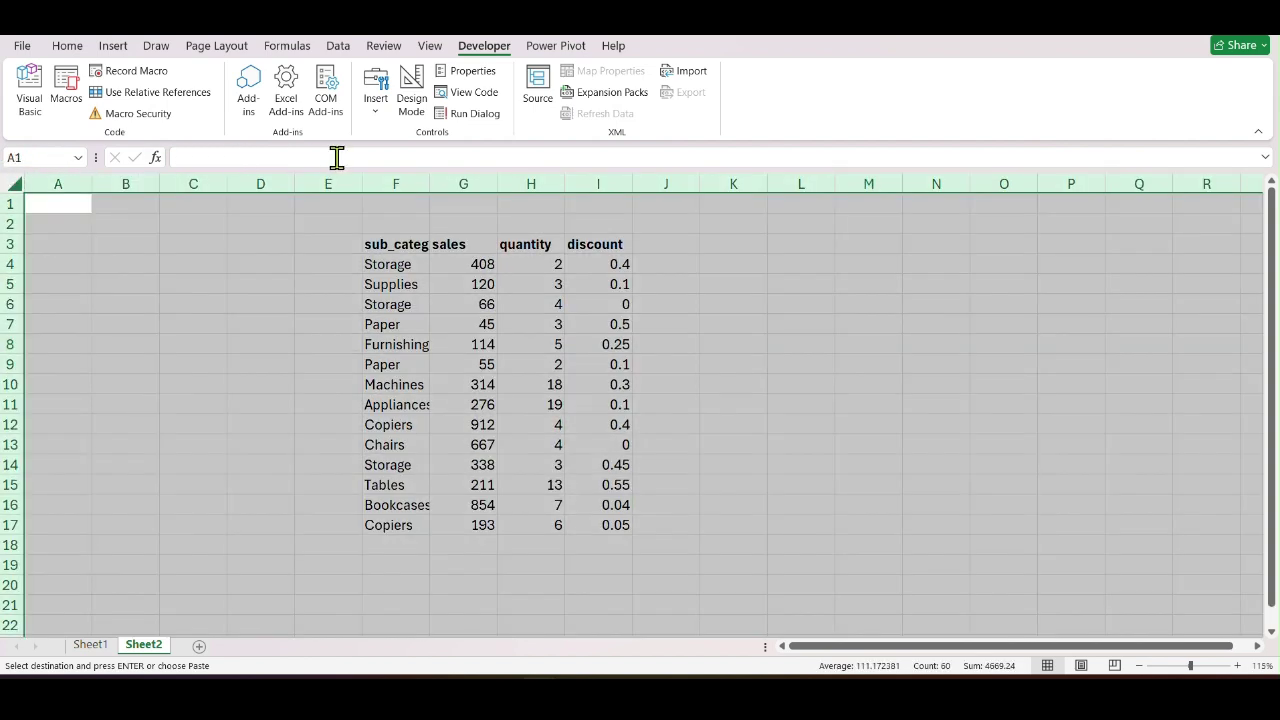
double_click(429, 184)
click(698, 300)
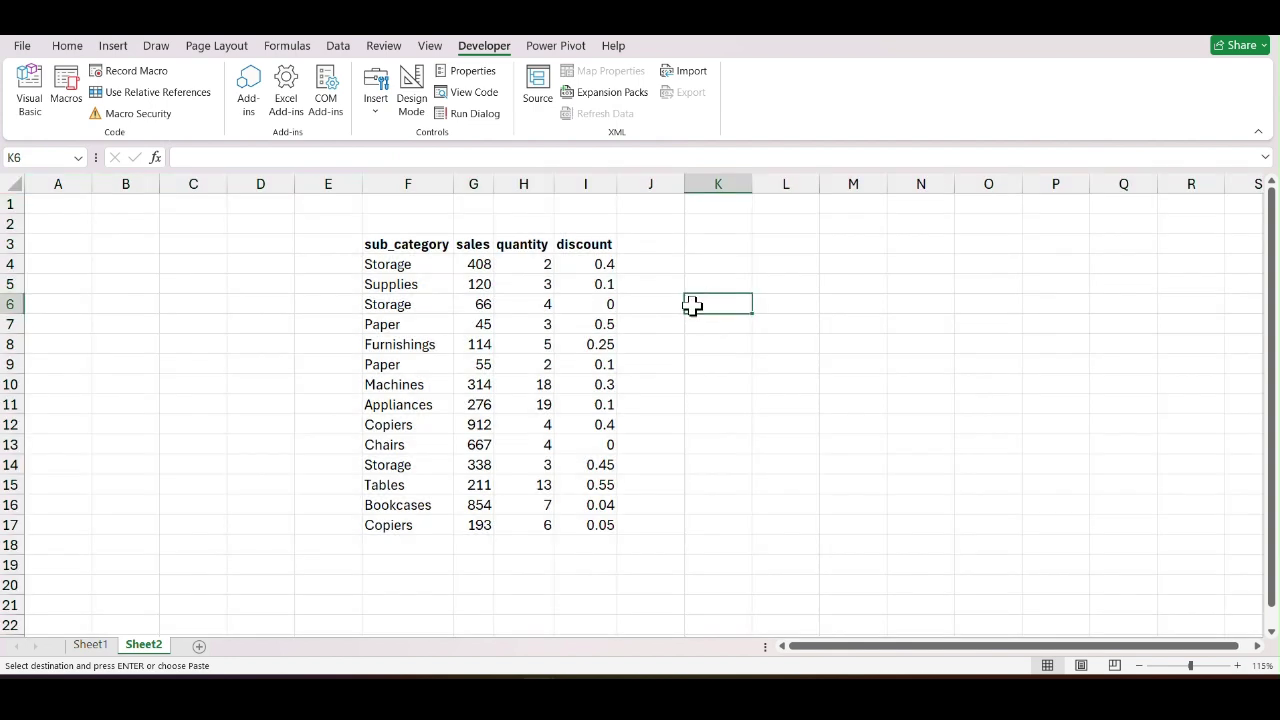
Run the macro named first on Sheet2 with cell J3 selected.
click(651, 245)
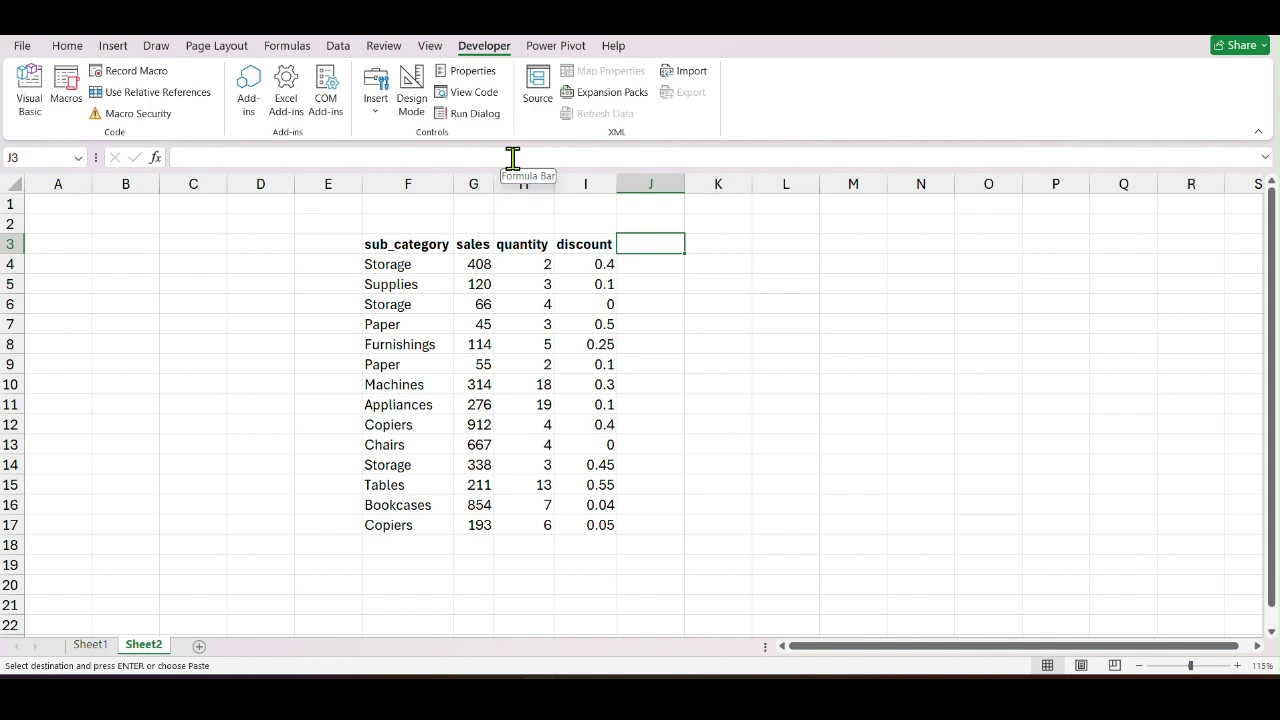
click(66, 85)
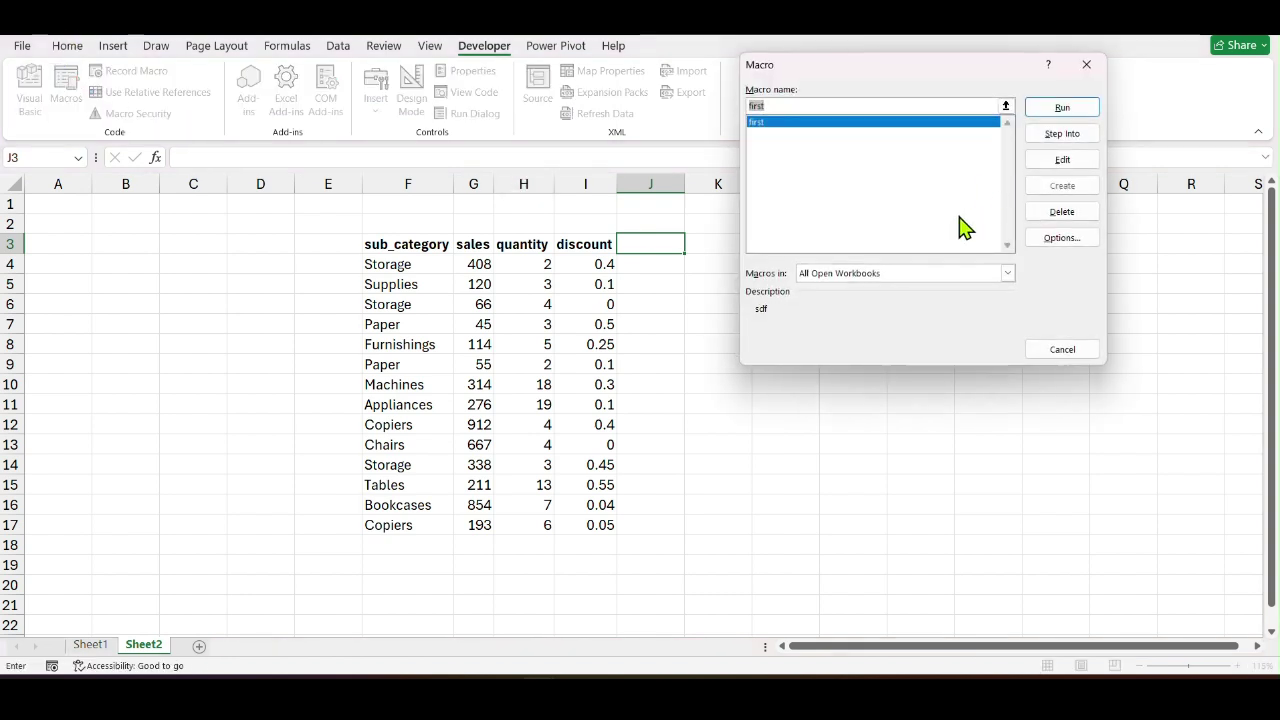
click(1082, 71)
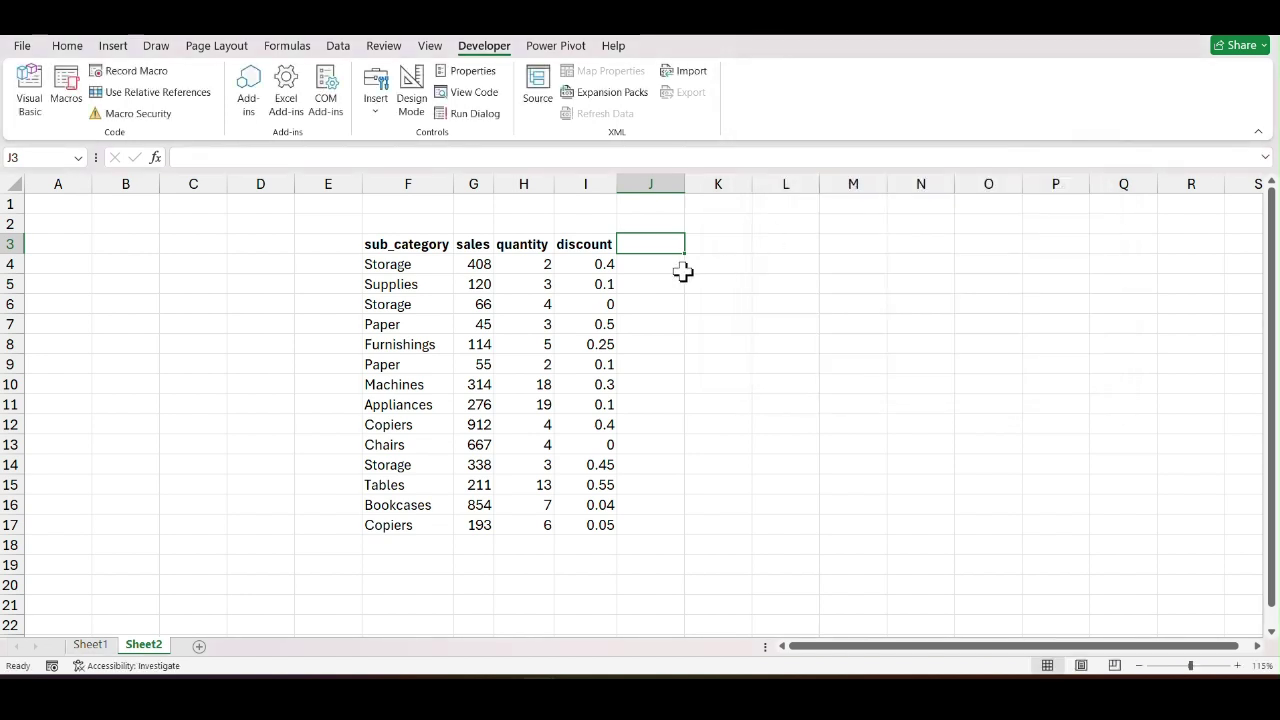
key(ctrl+q)
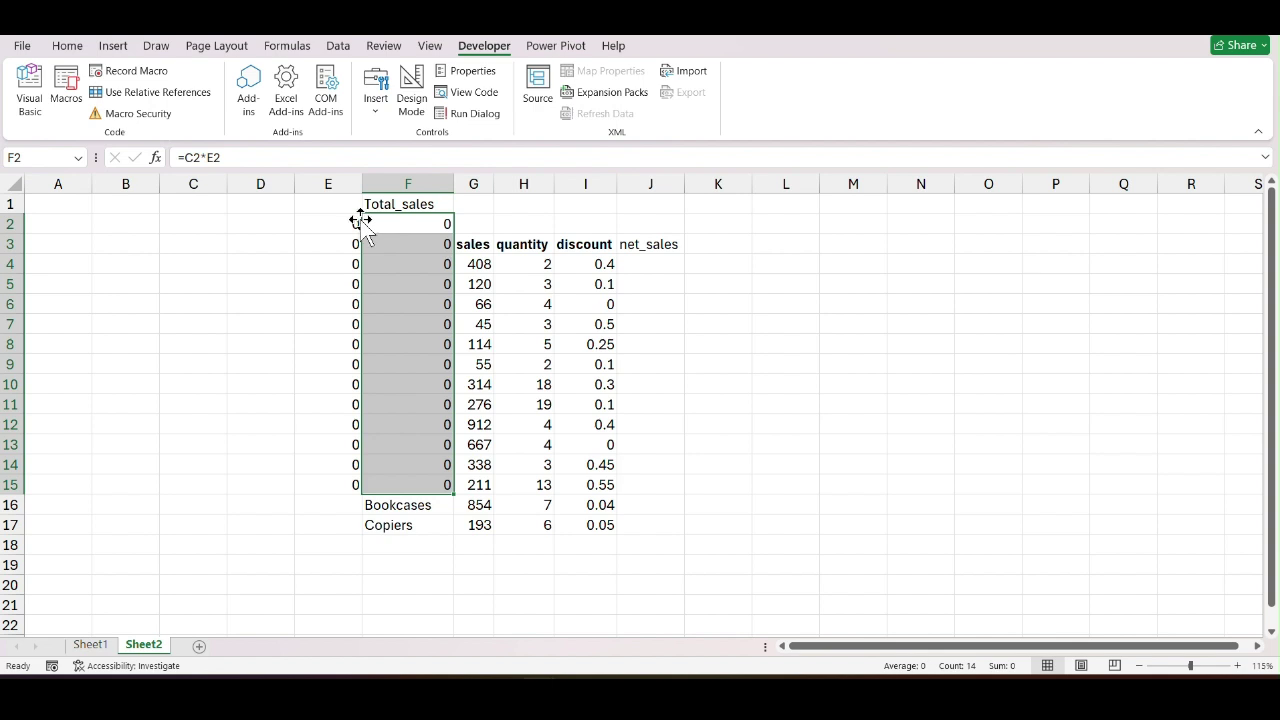
Examine where the macro wrote its output around the Sheet2 table, and compare it with the empty cells in columns A to D.
drag(655, 246, 943, 543)
drag(340, 206, 407, 484)
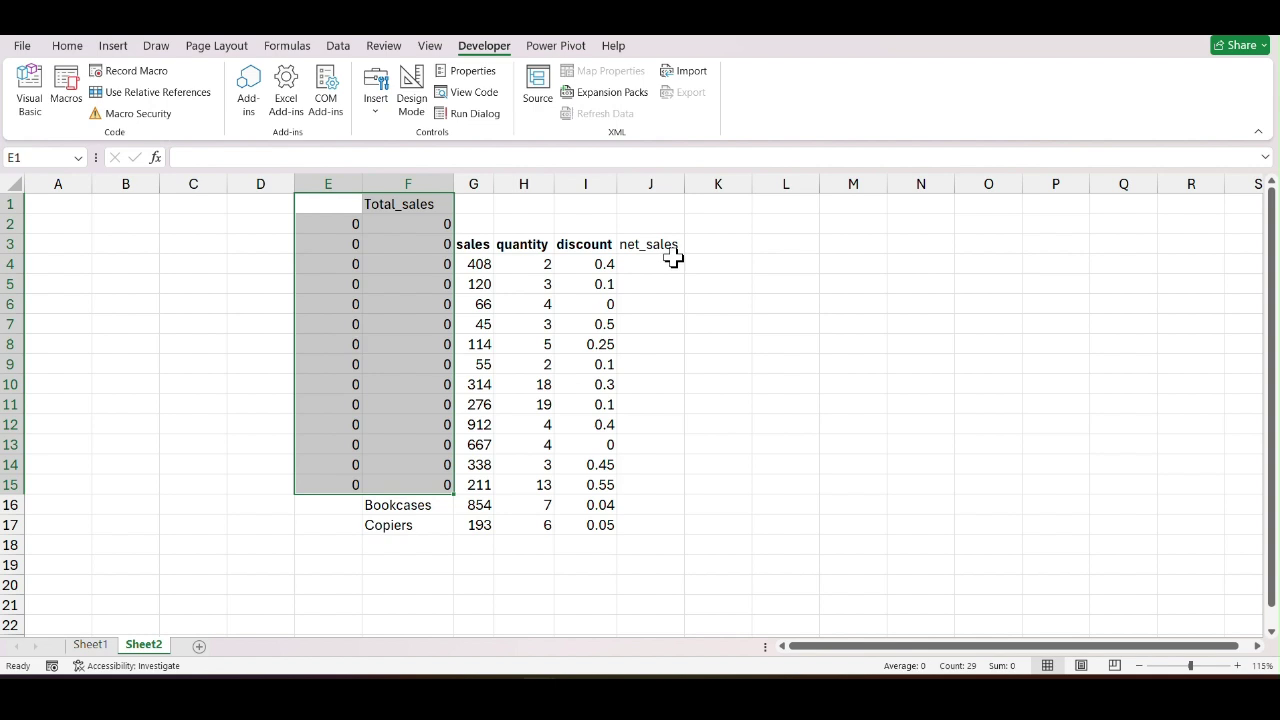
click(737, 323)
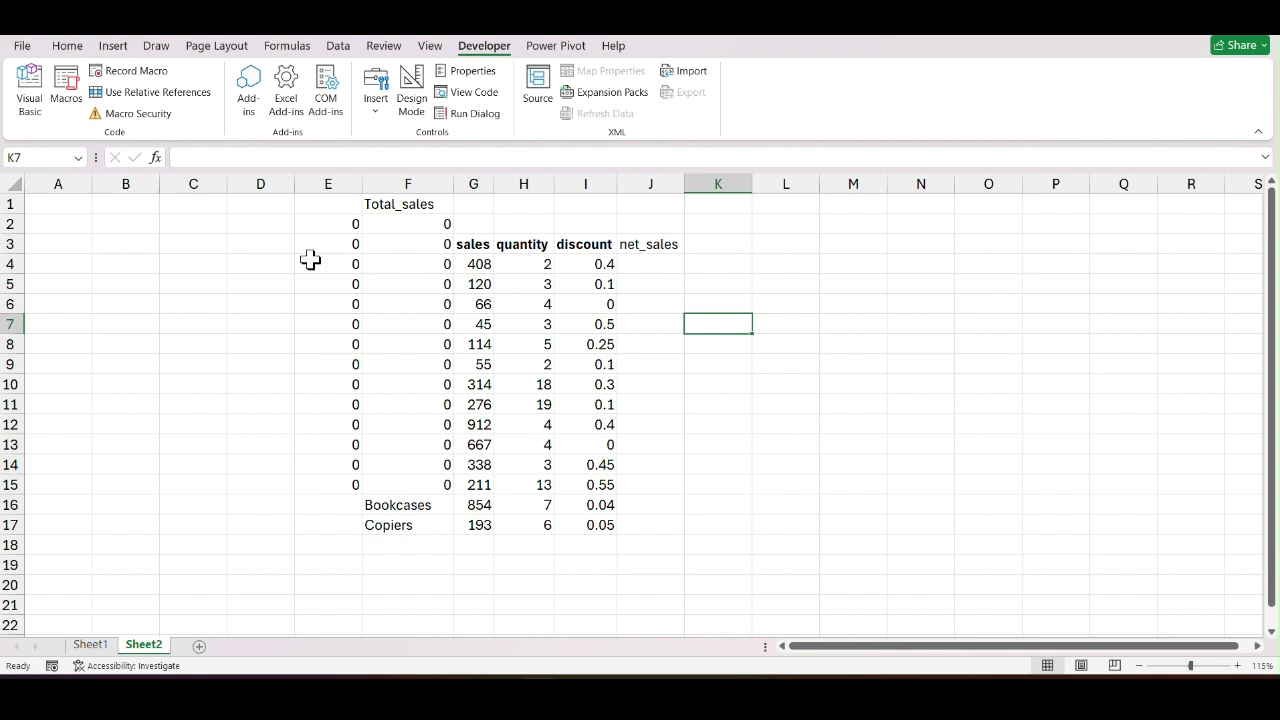
drag(57, 218, 297, 246)
click(272, 232)
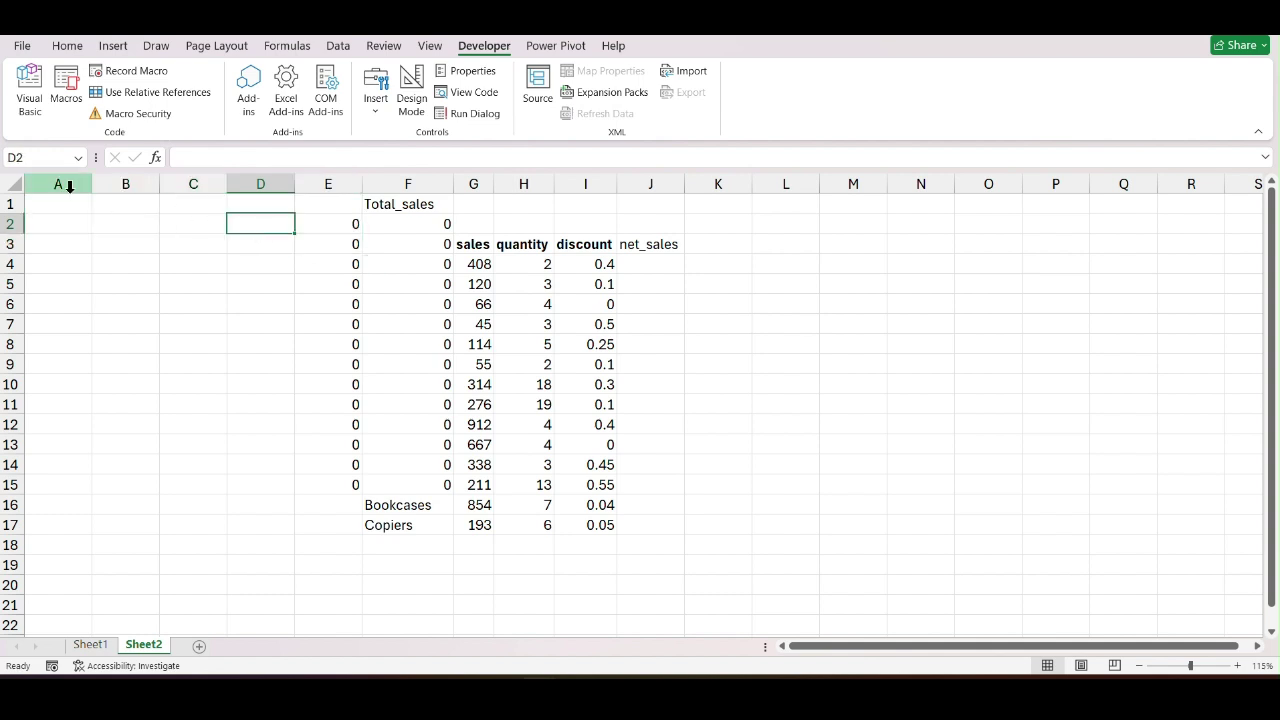
drag(52, 205, 252, 450)
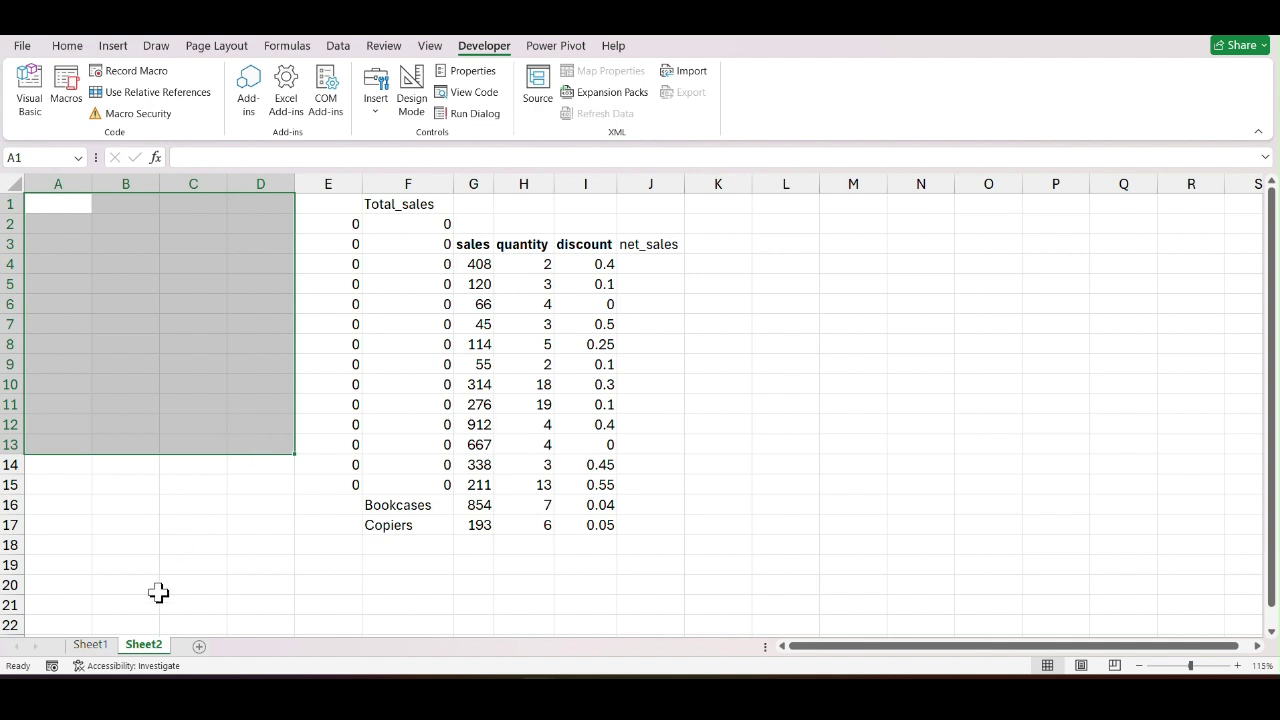
Delete the net_sales and Total_sales contents in E1:F17 on Sheet1.
click(90, 645)
click(710, 197)
drag(318, 204, 406, 526)
key(Delete)
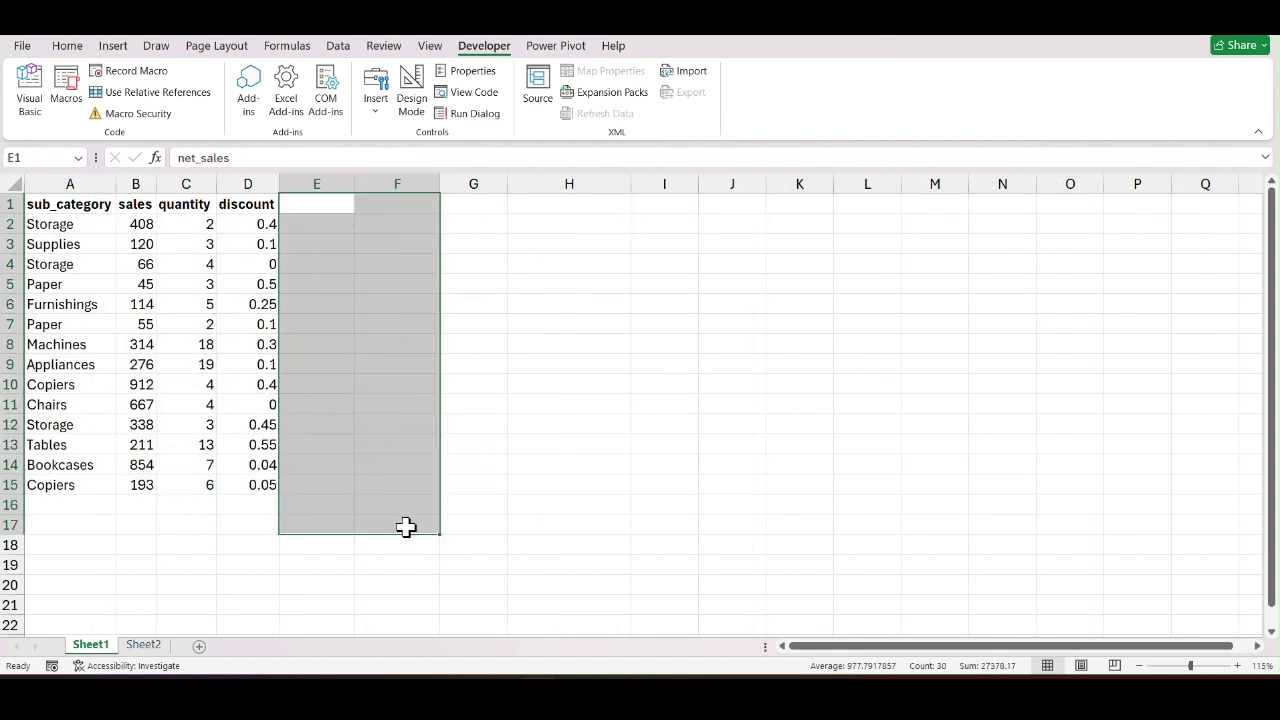
click(800, 484)
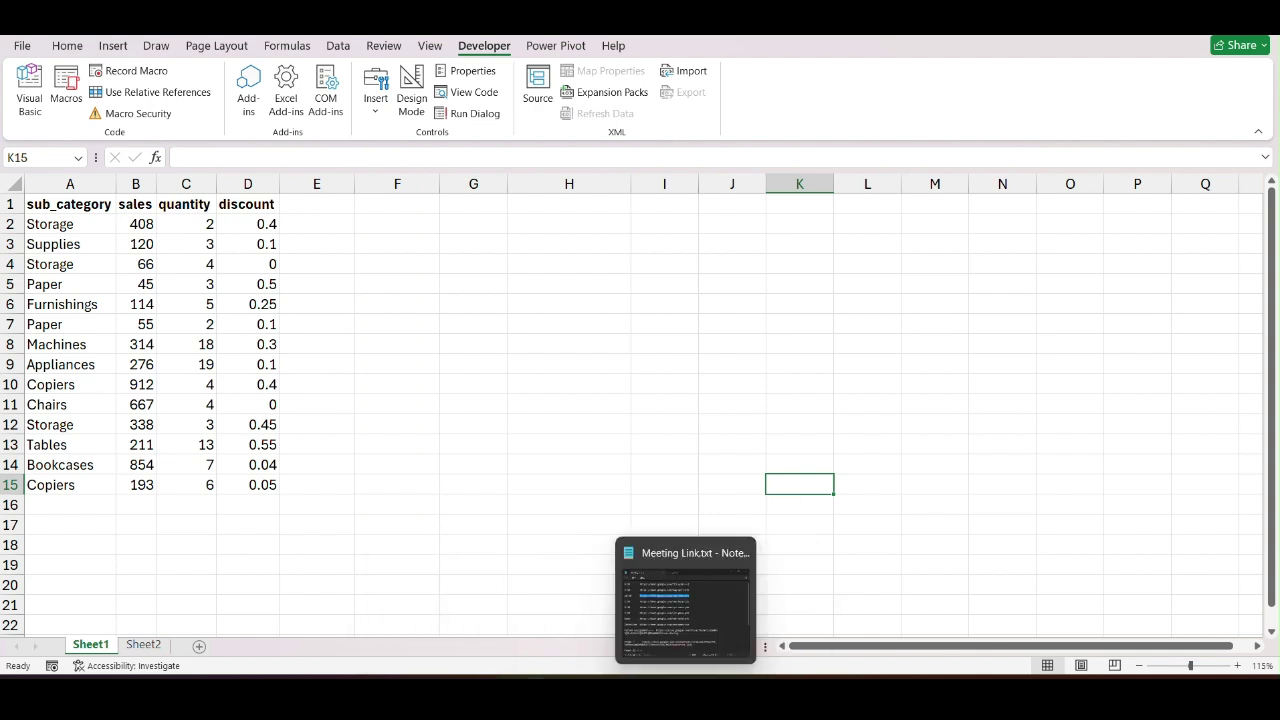
Copy the profit values in R1:R14 of the SALES workbook into Sheet1 of Book1, starting at cell E1.
mouse_move(537, 700)
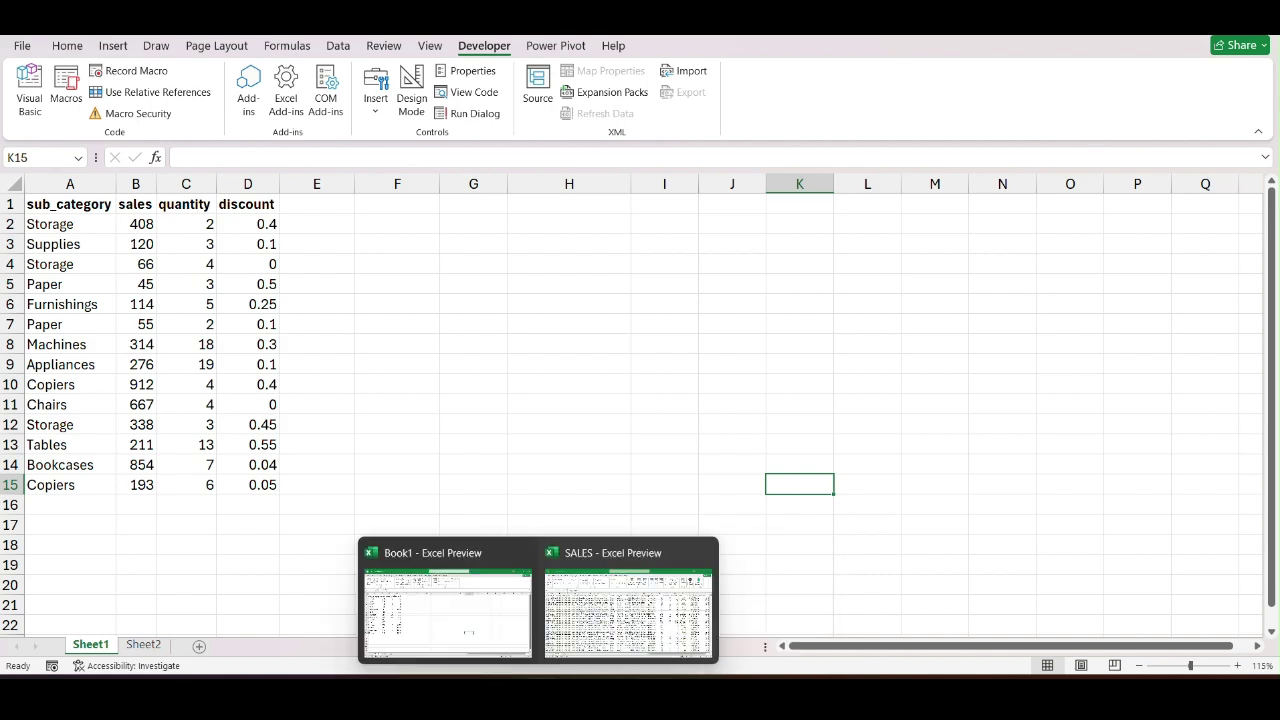
click(634, 609)
click(1050, 235)
drag(1045, 200, 1040, 426)
key(ctrl+c)
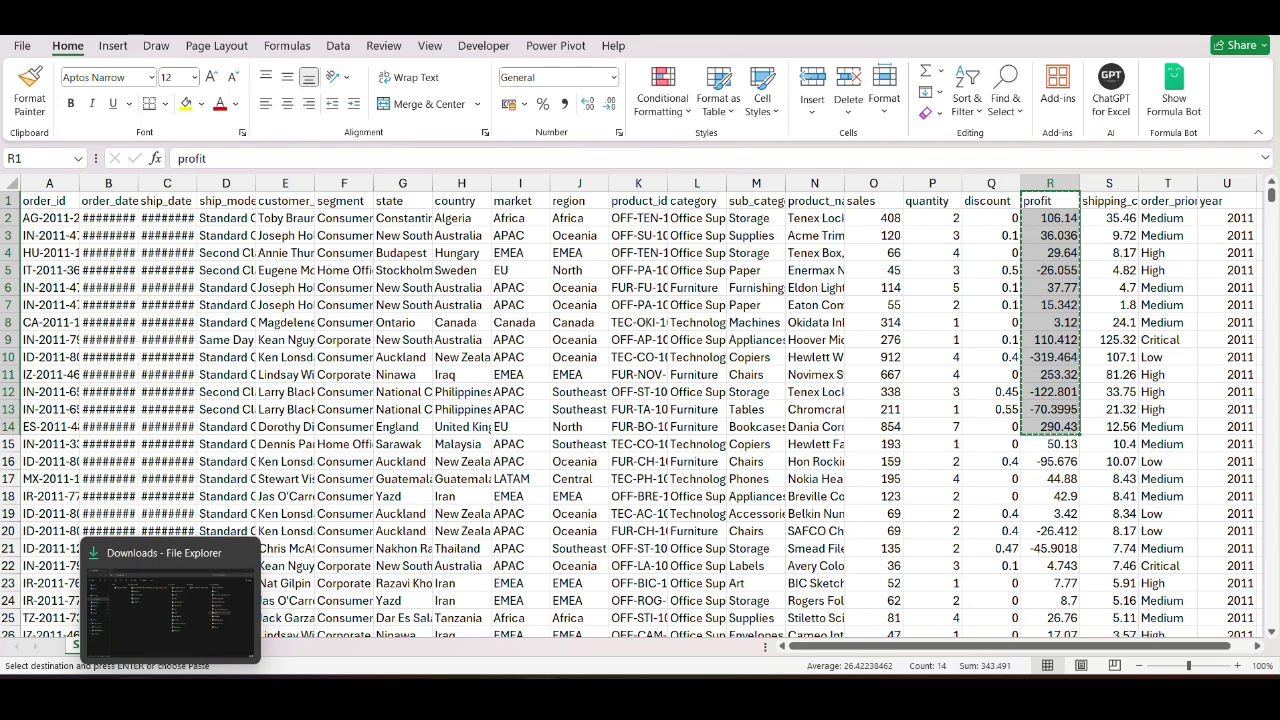
key(alt+Tab)
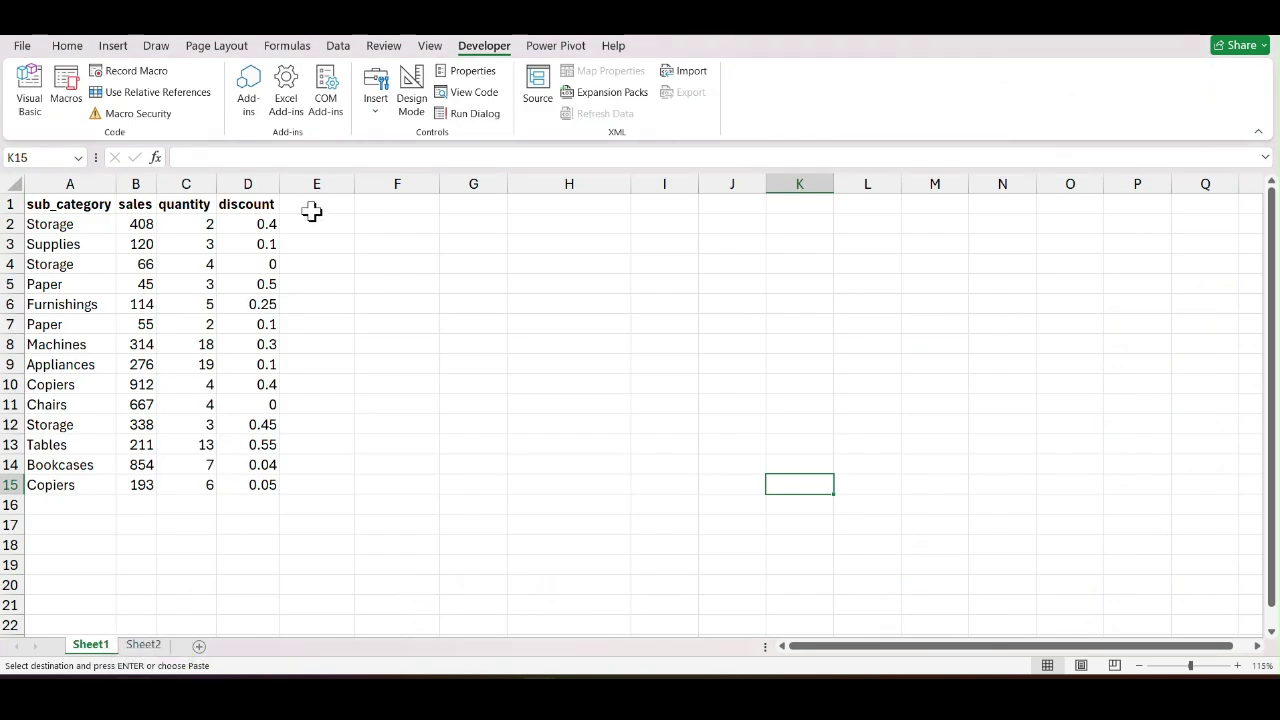
click(316, 204)
right_click(316, 204)
click(364, 280)
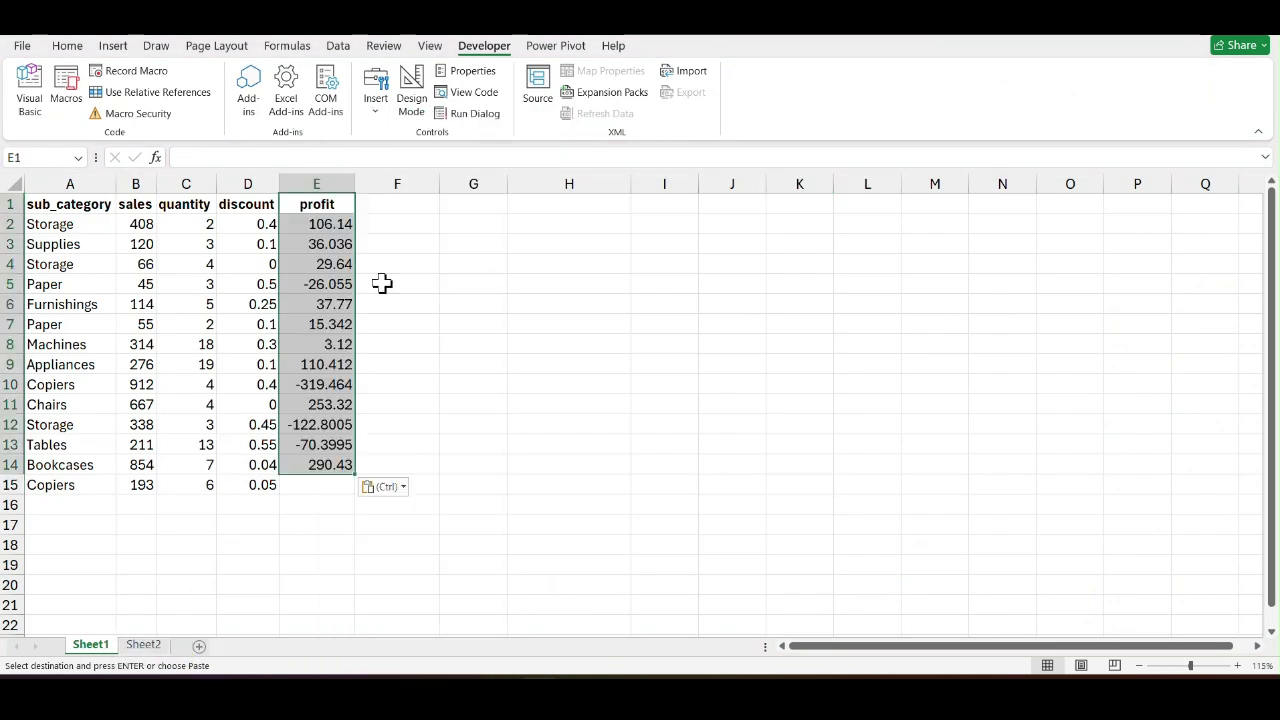
click(444, 332)
Enter 250 as the profit in E15 and select the empty header cell F1.
click(316, 485)
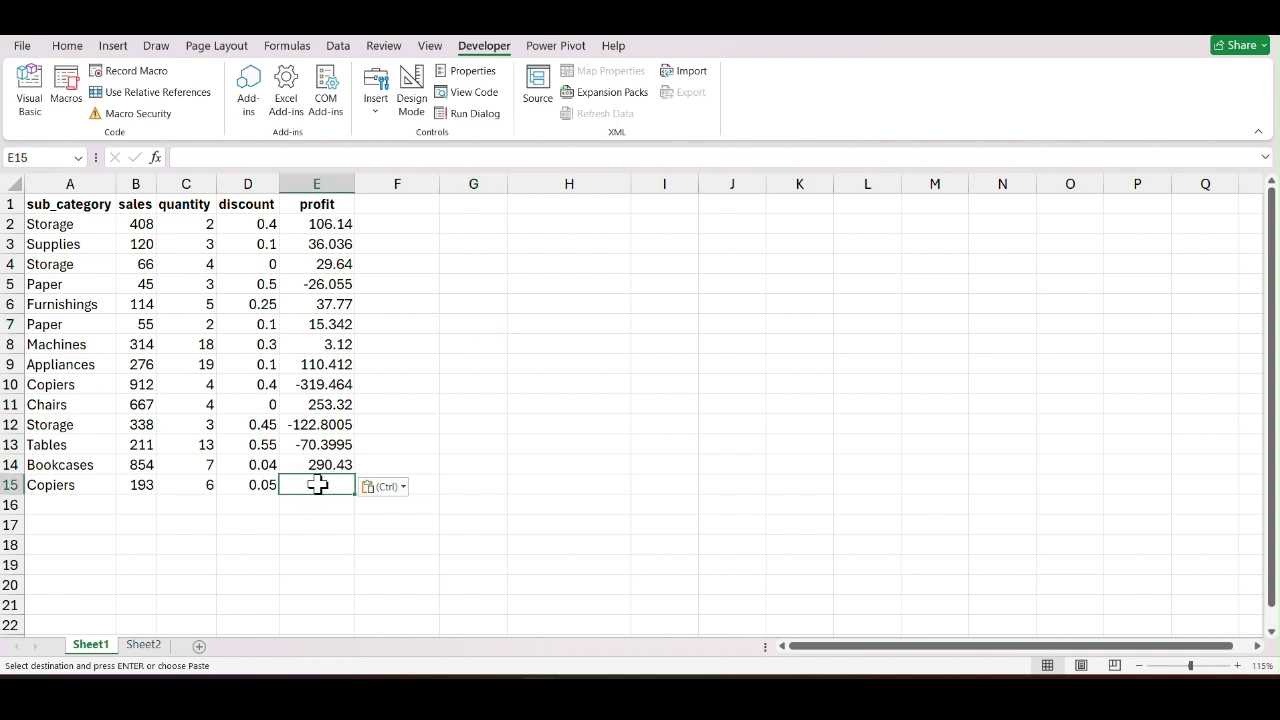
text(250)
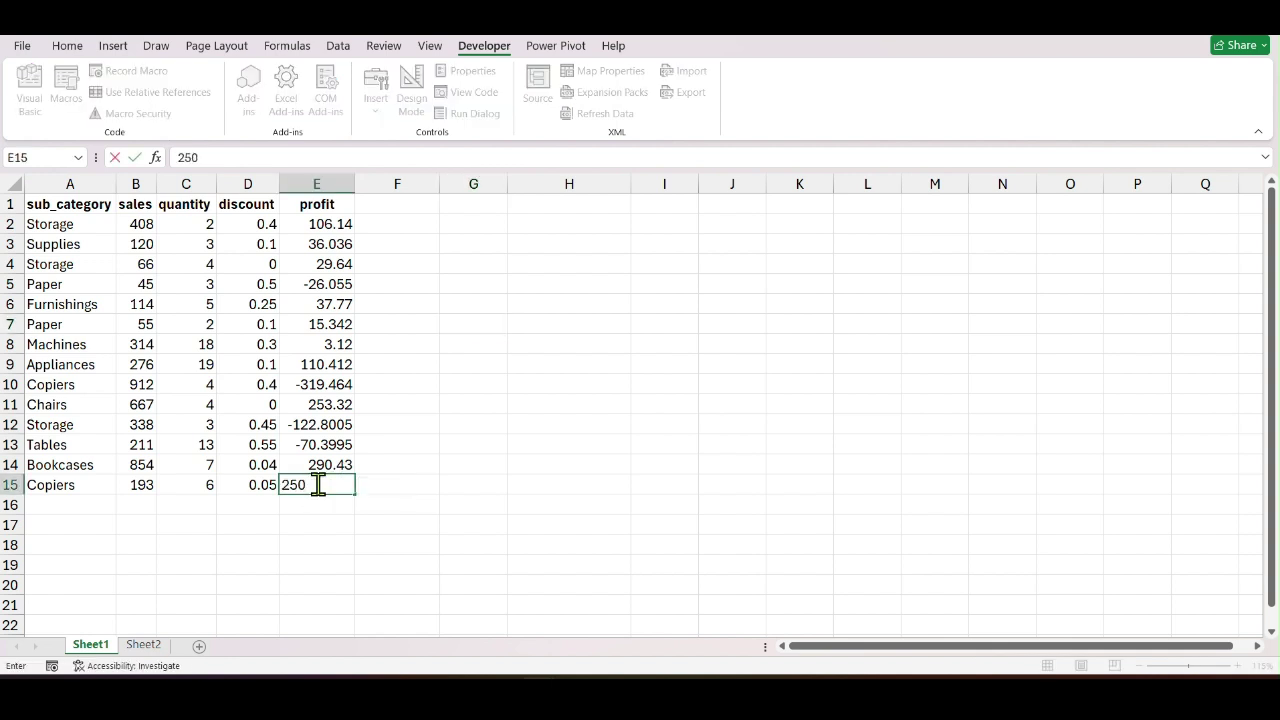
key(Return)
click(512, 462)
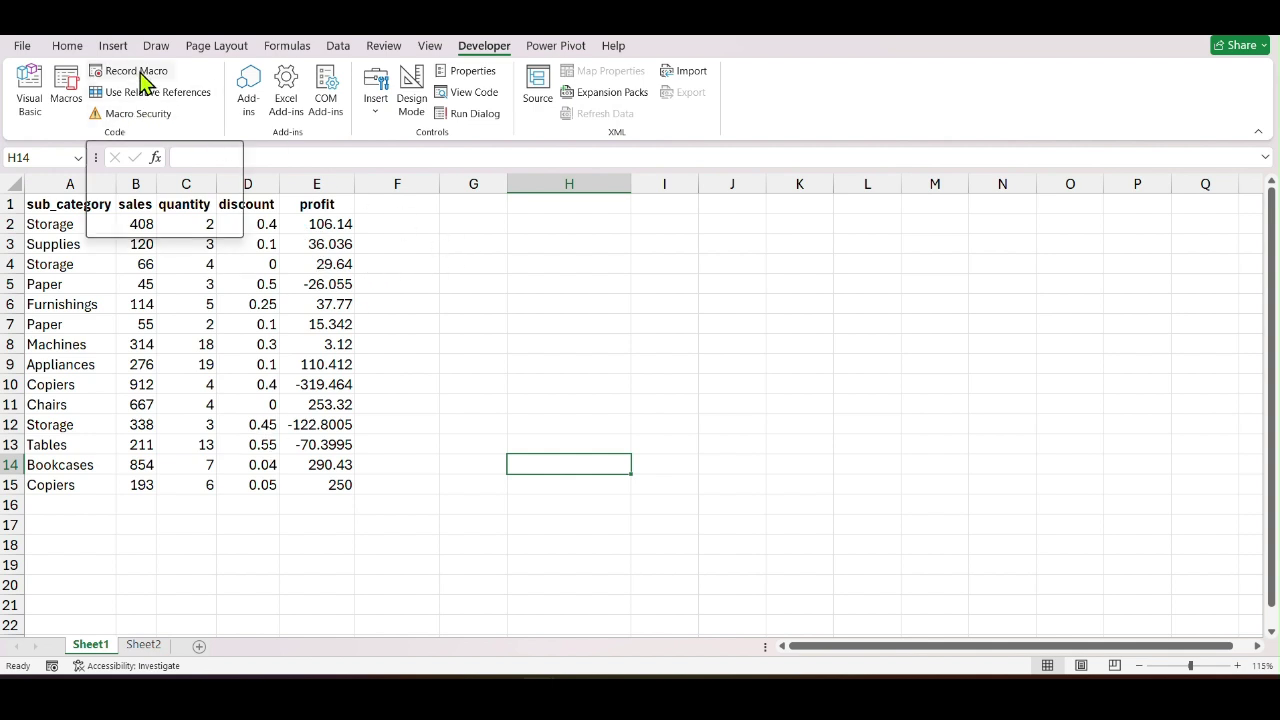
click(413, 213)
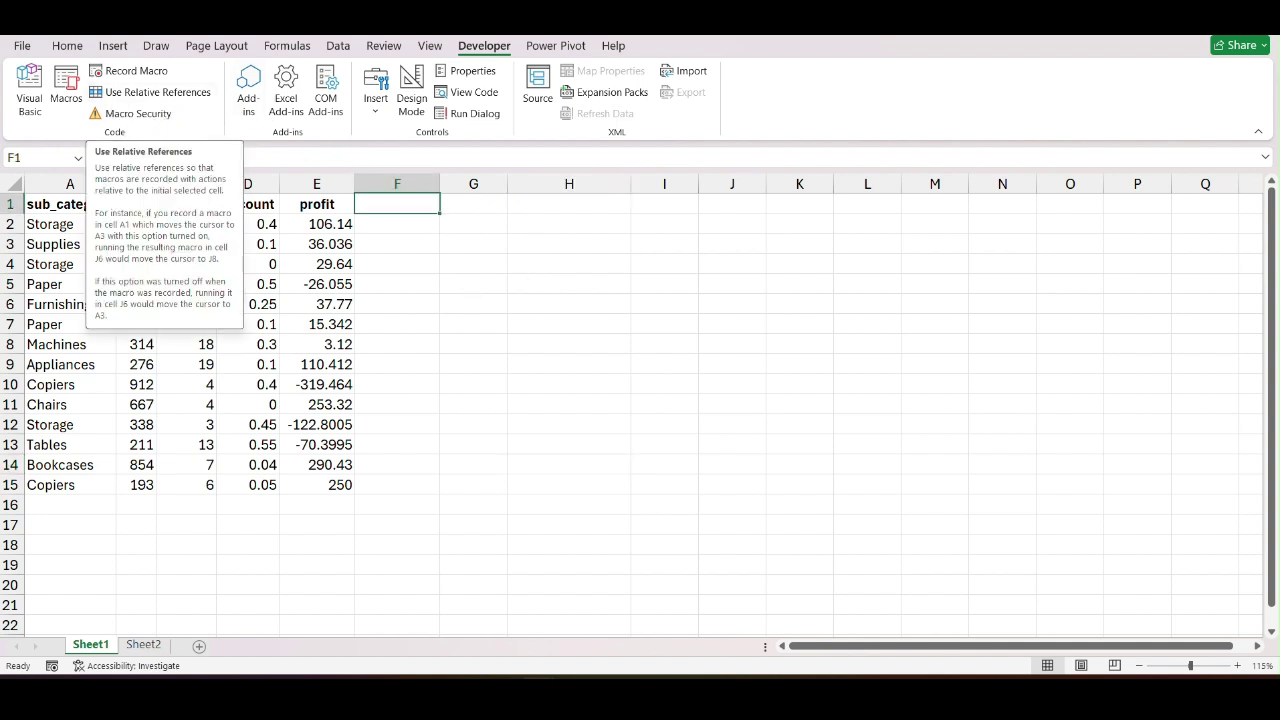
Switch to the Google Meet call, admit the waiting participant, and return to the Book1 workbook in Excel.
click(560, 600)
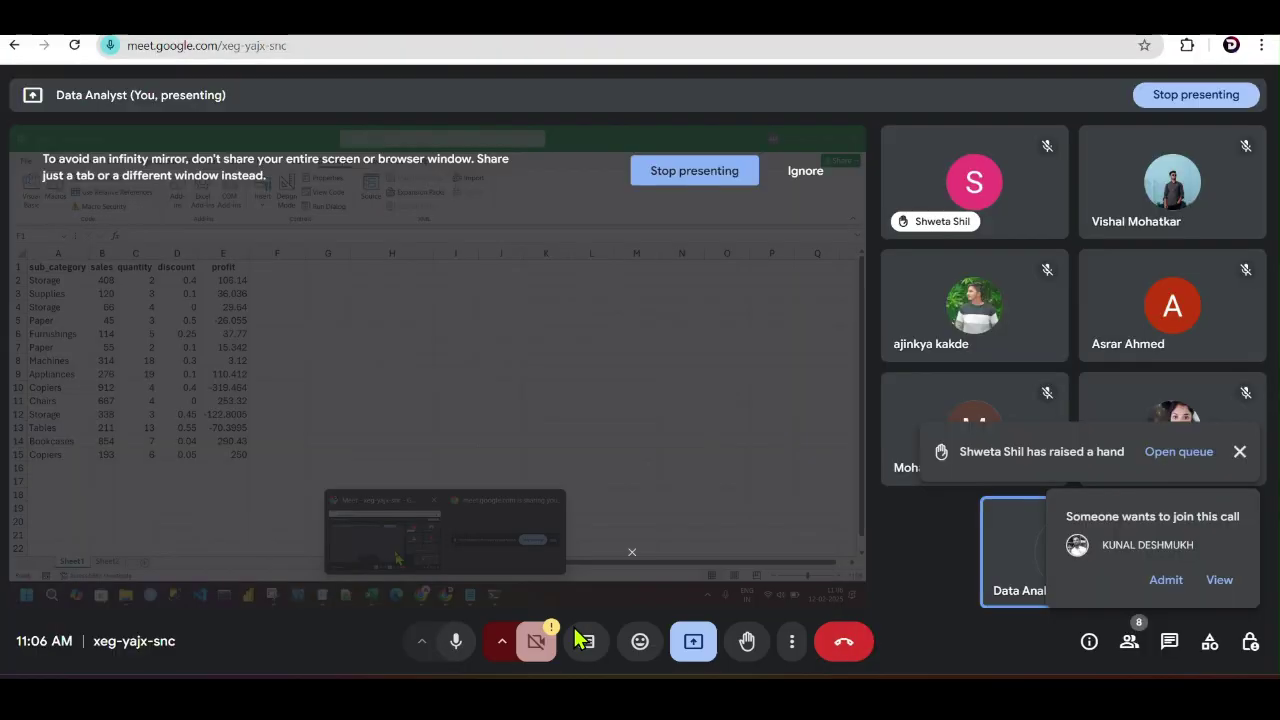
click(1166, 580)
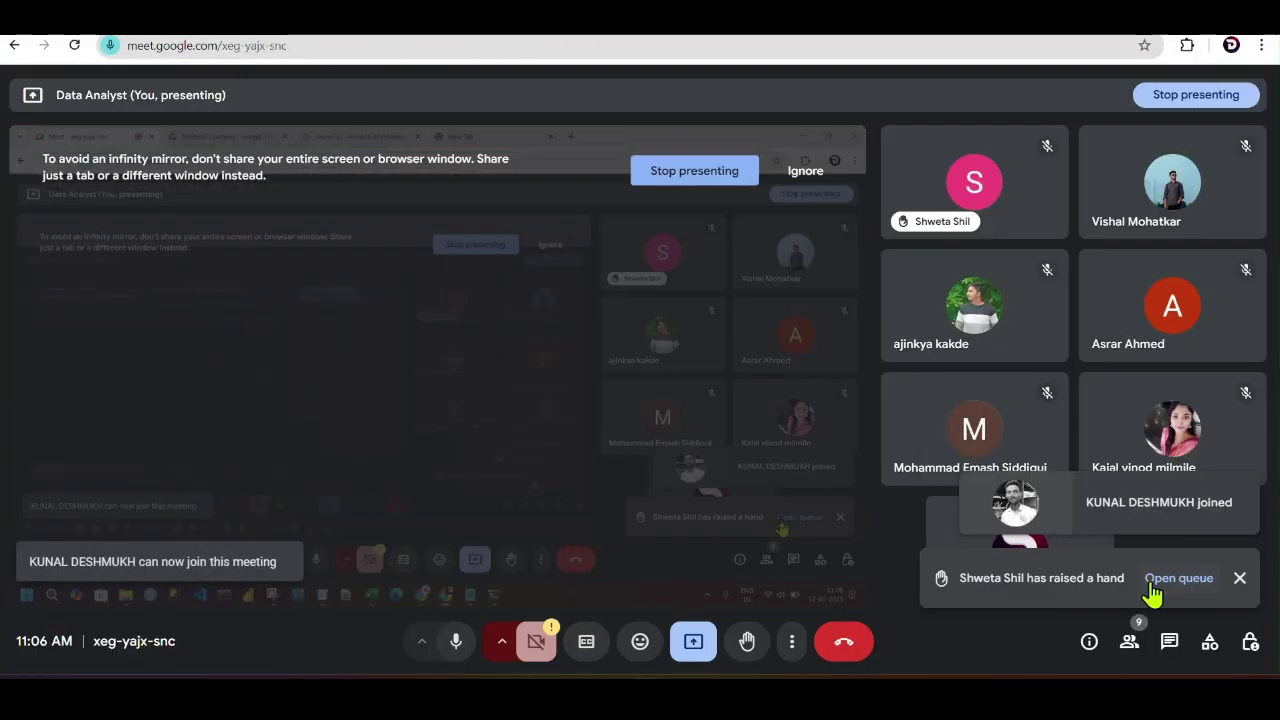
mouse_move(650, 668)
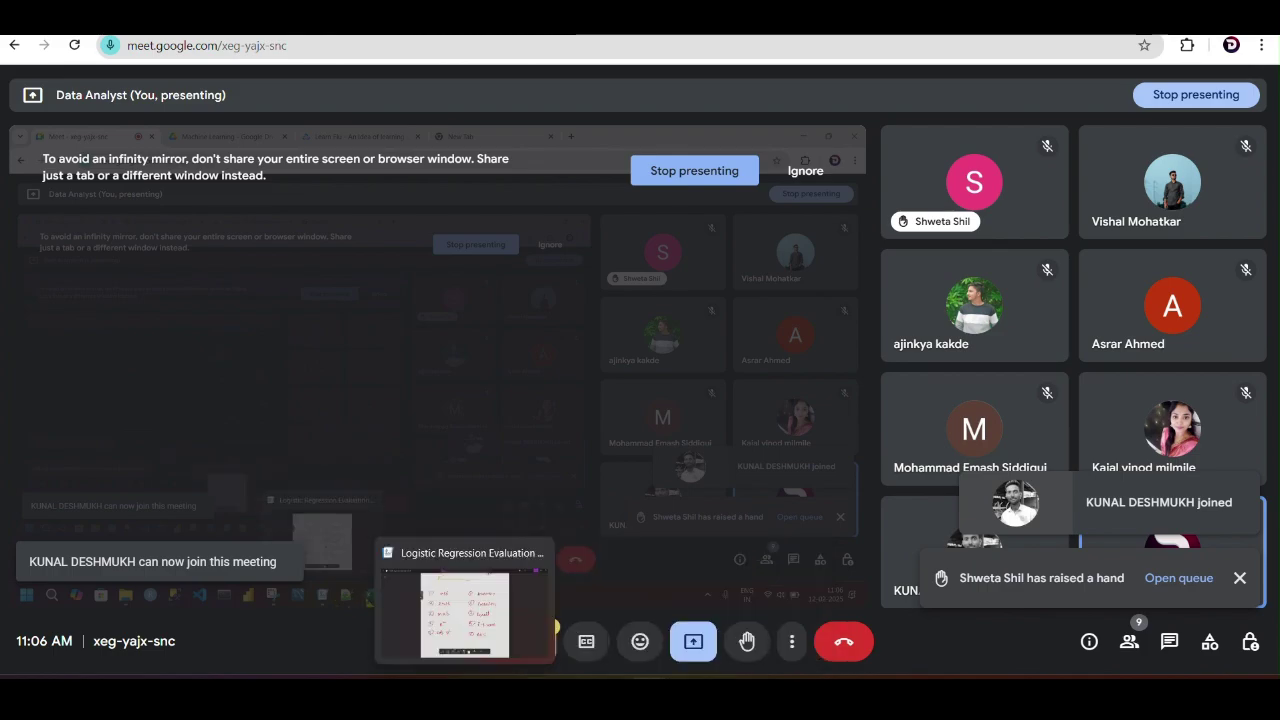
mouse_move(538, 668)
click(572, 615)
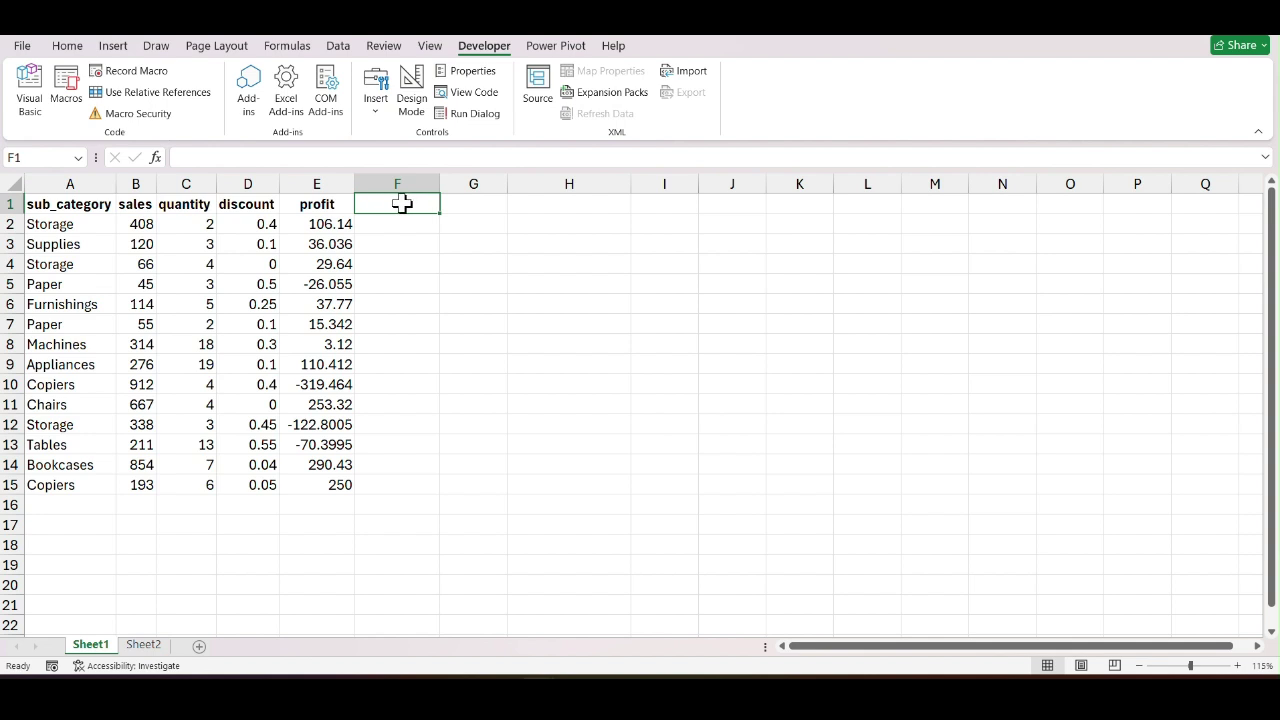
Turn on relative references and try to record a macro named Second with shortcut letter Q, replacing the existing macro of that name.
click(132, 93)
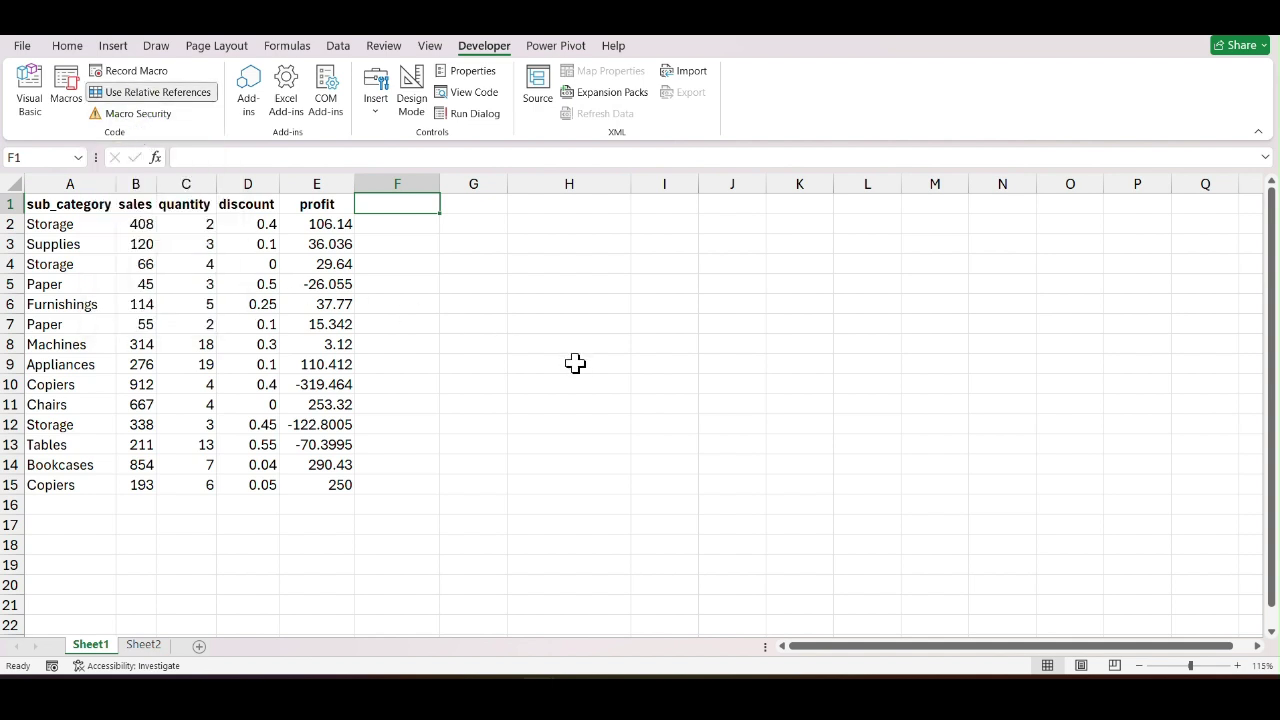
click(137, 80)
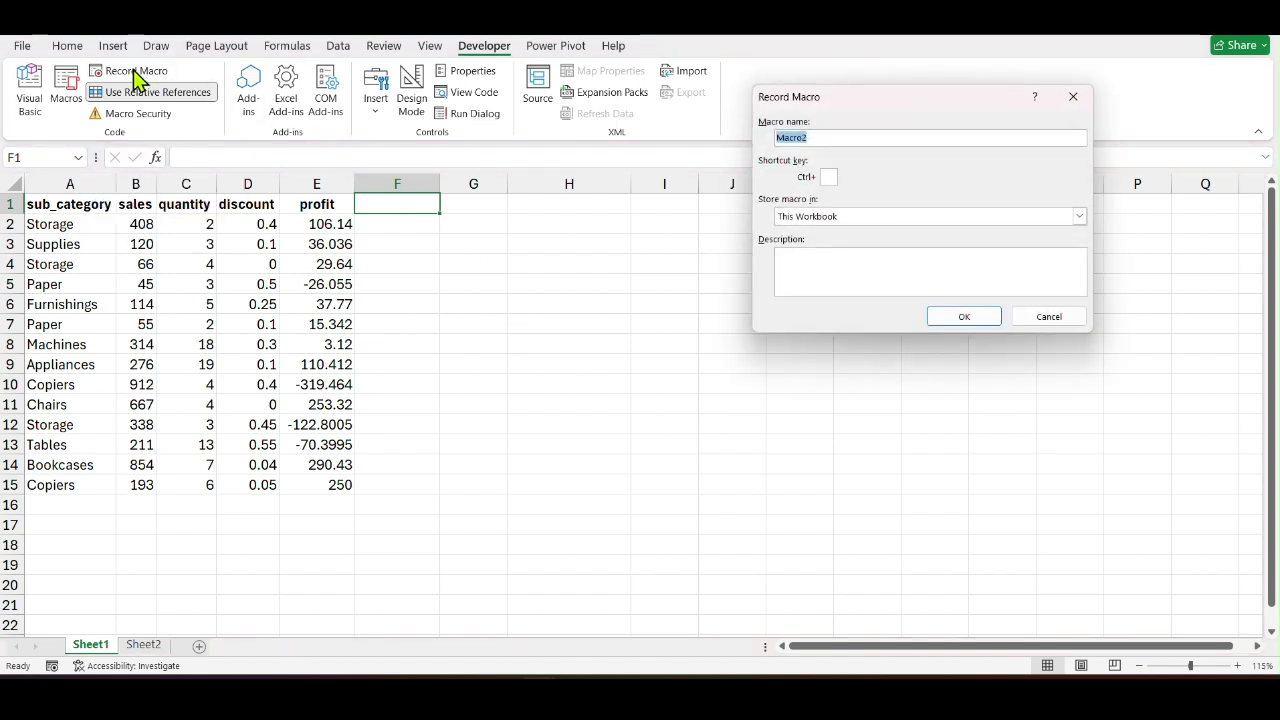
text(Second)
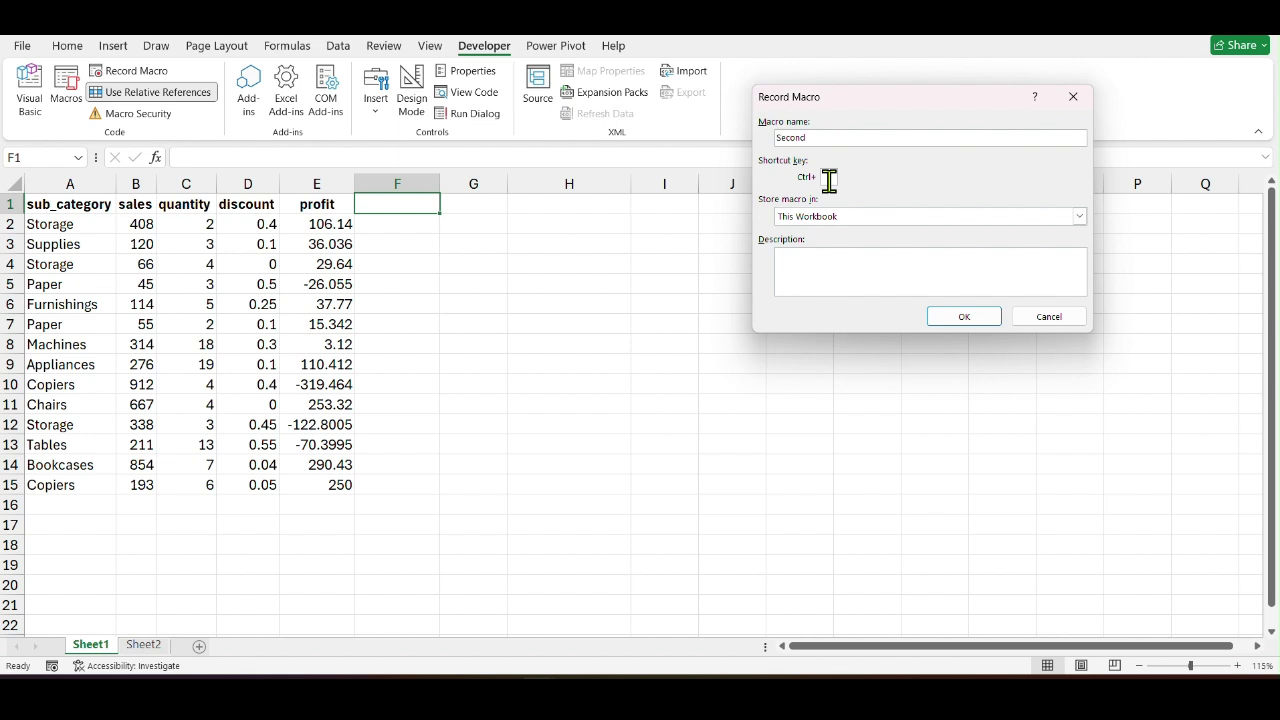
text(Q)
click(966, 318)
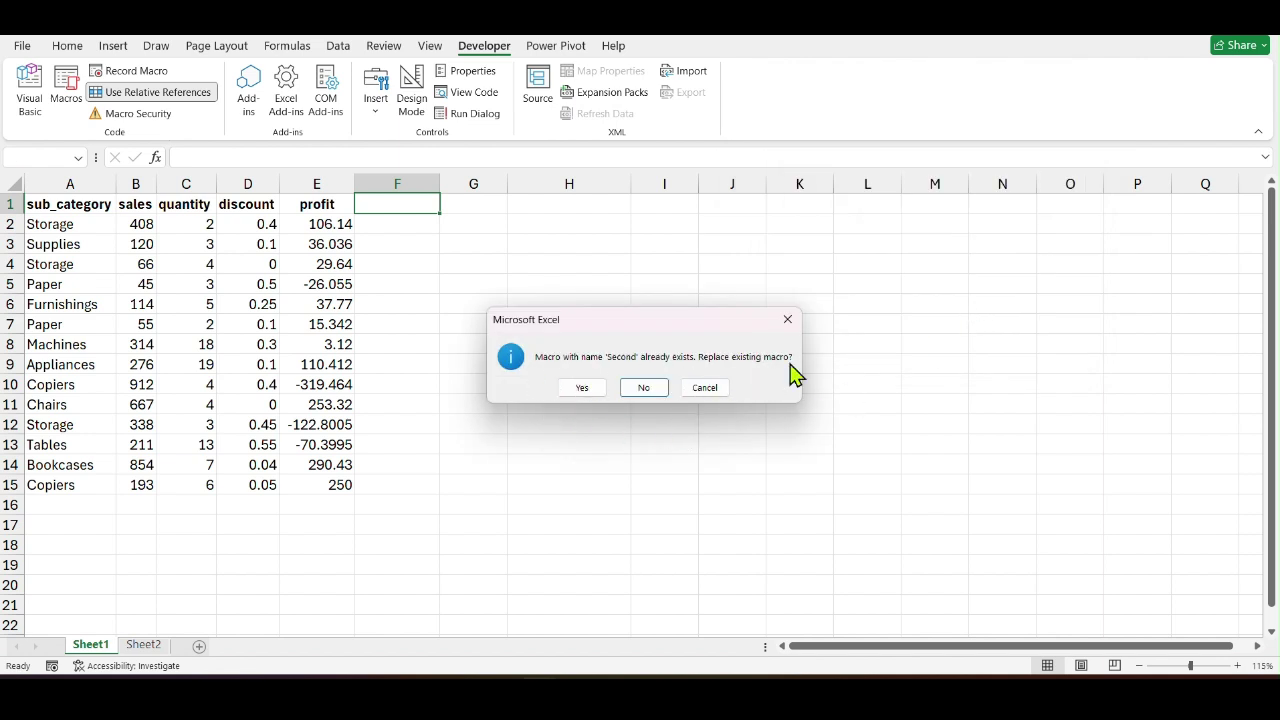
click(582, 389)
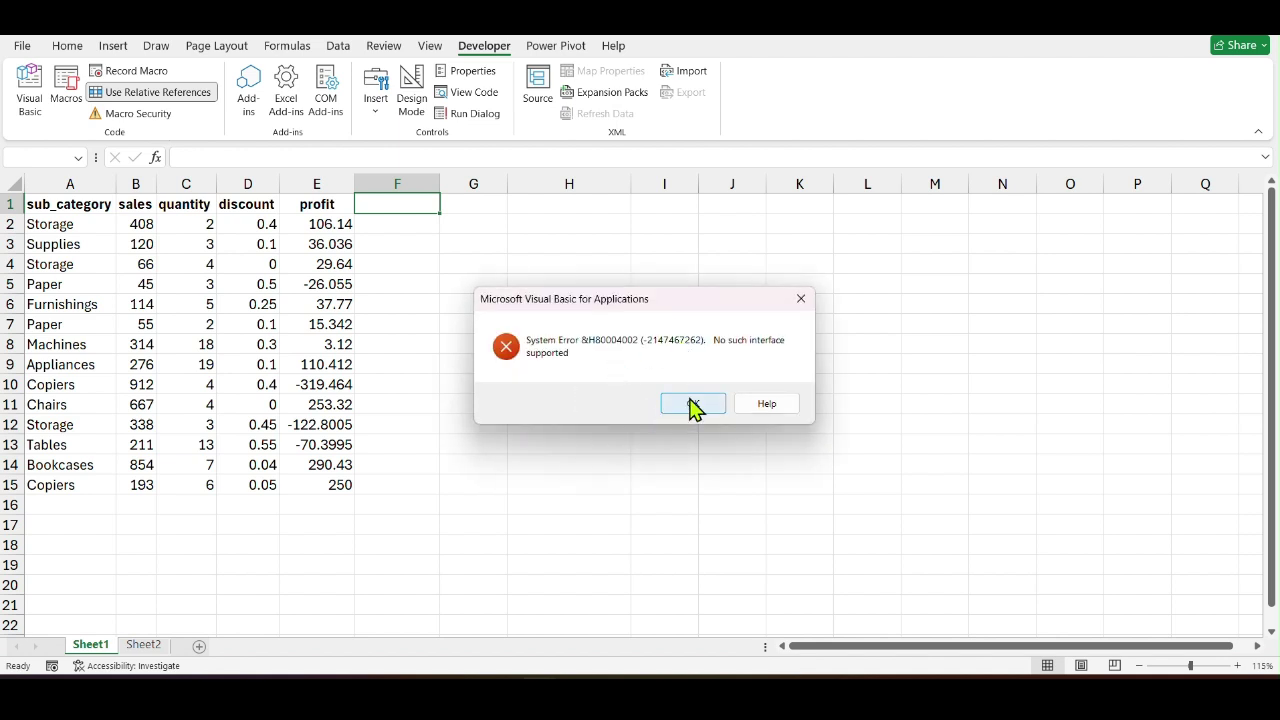
click(693, 404)
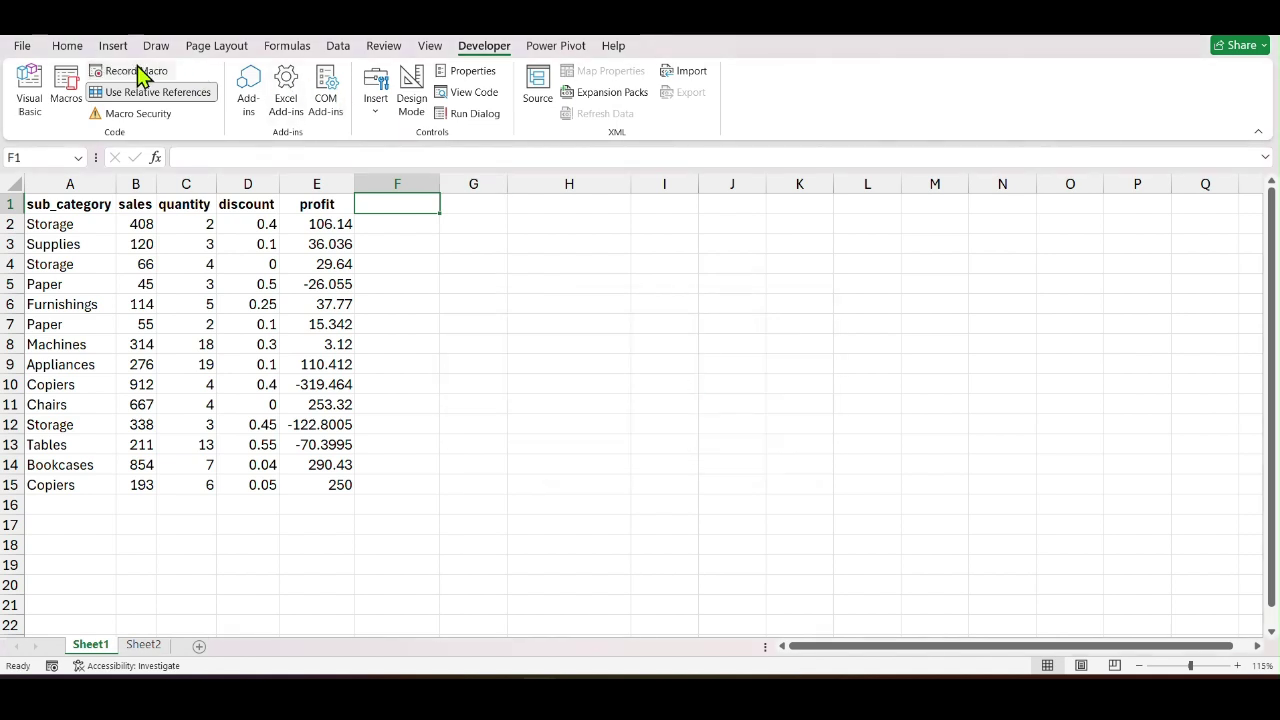
Delete the existing macro named Second from the open workbooks.
click(68, 94)
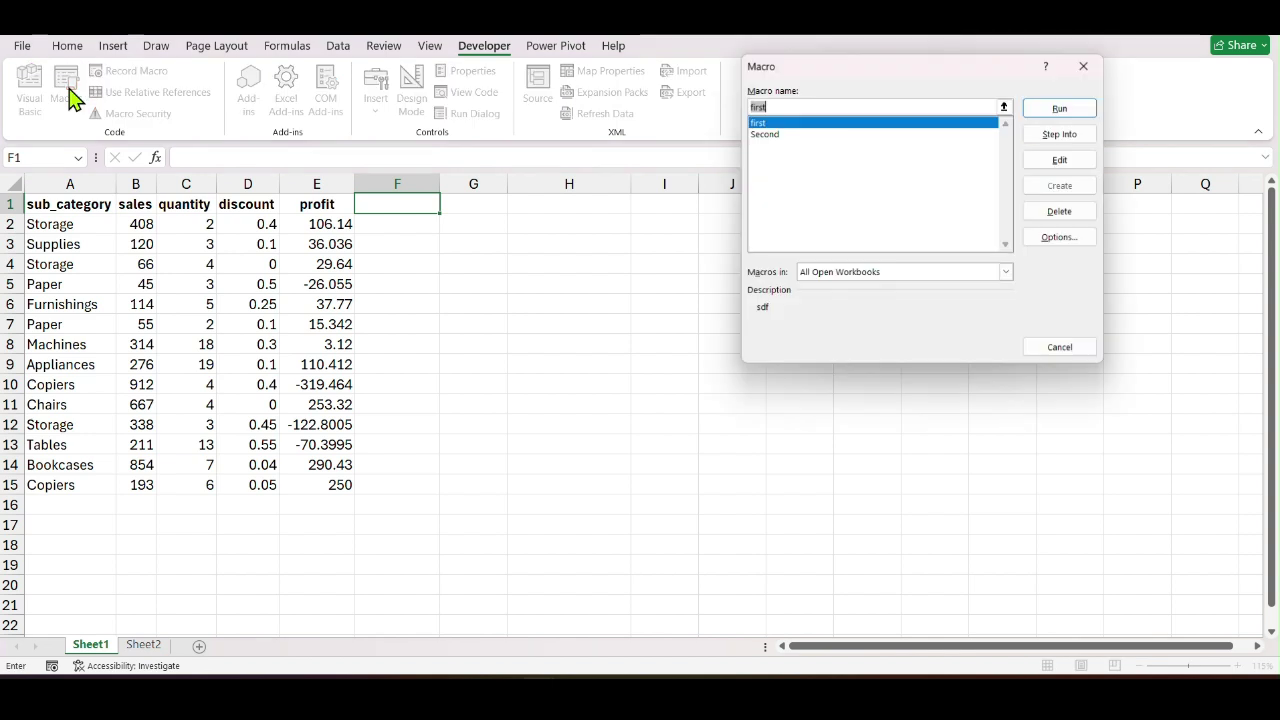
click(756, 135)
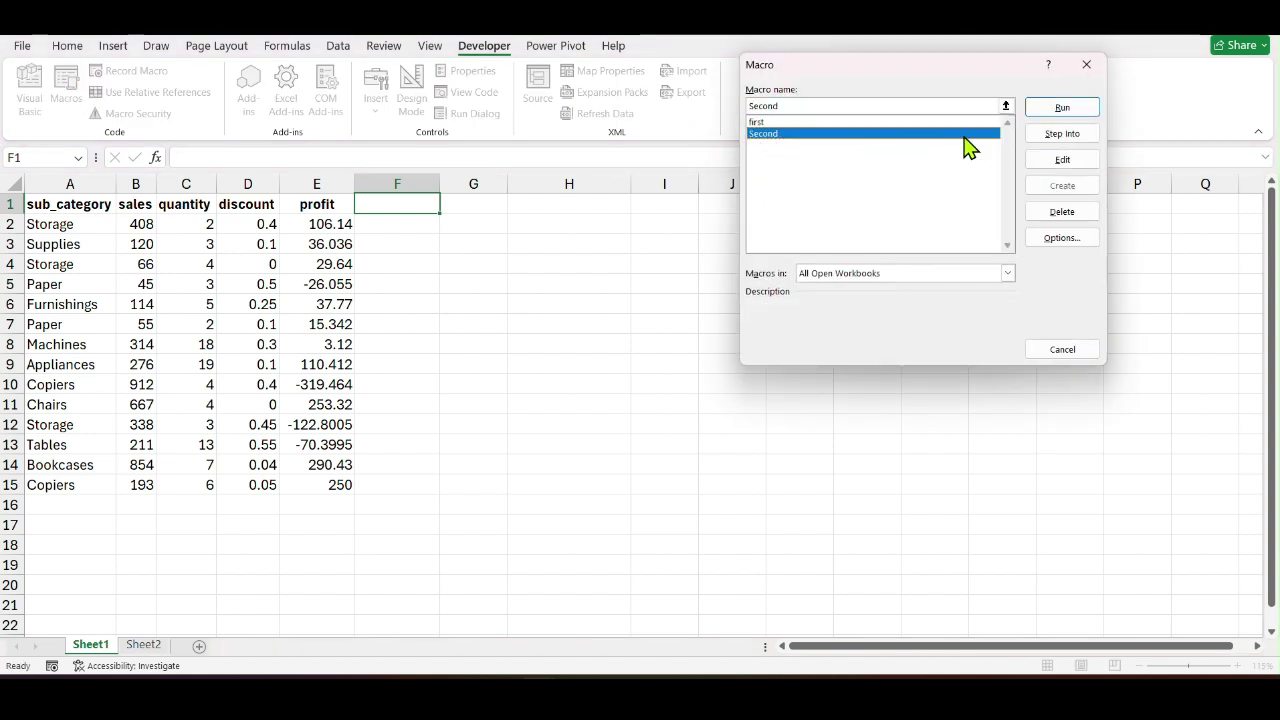
click(1061, 212)
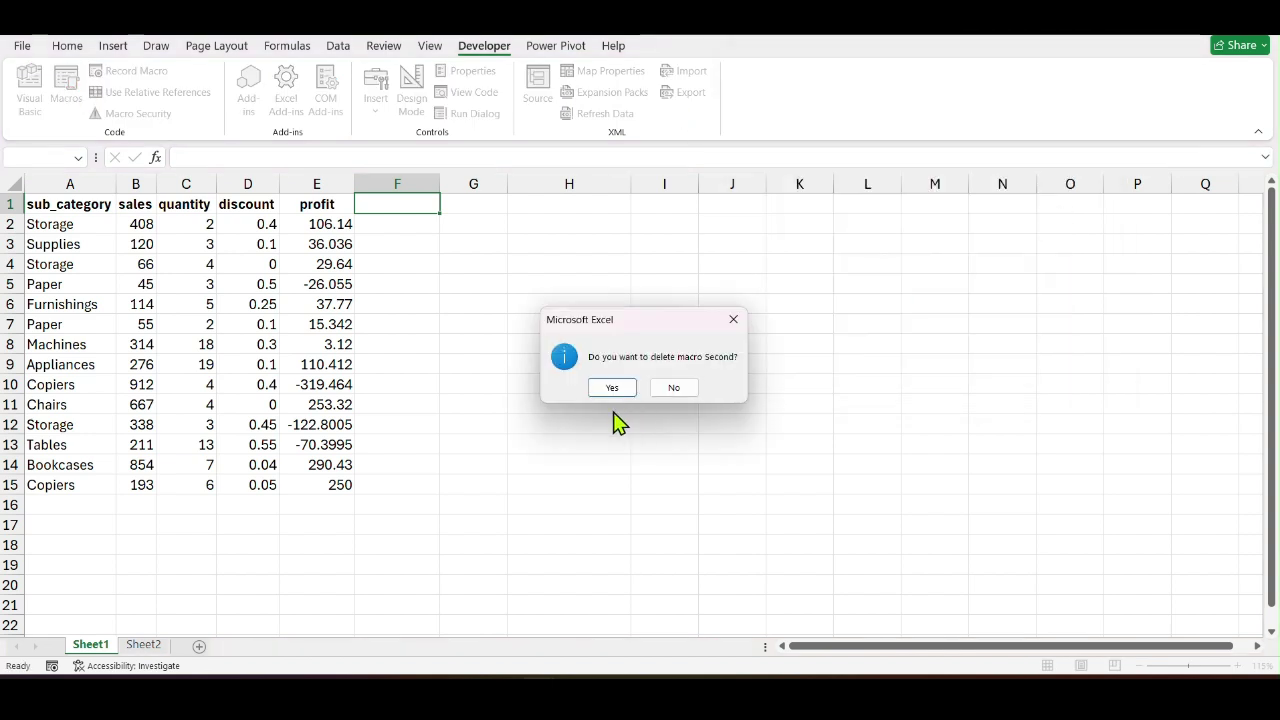
click(612, 391)
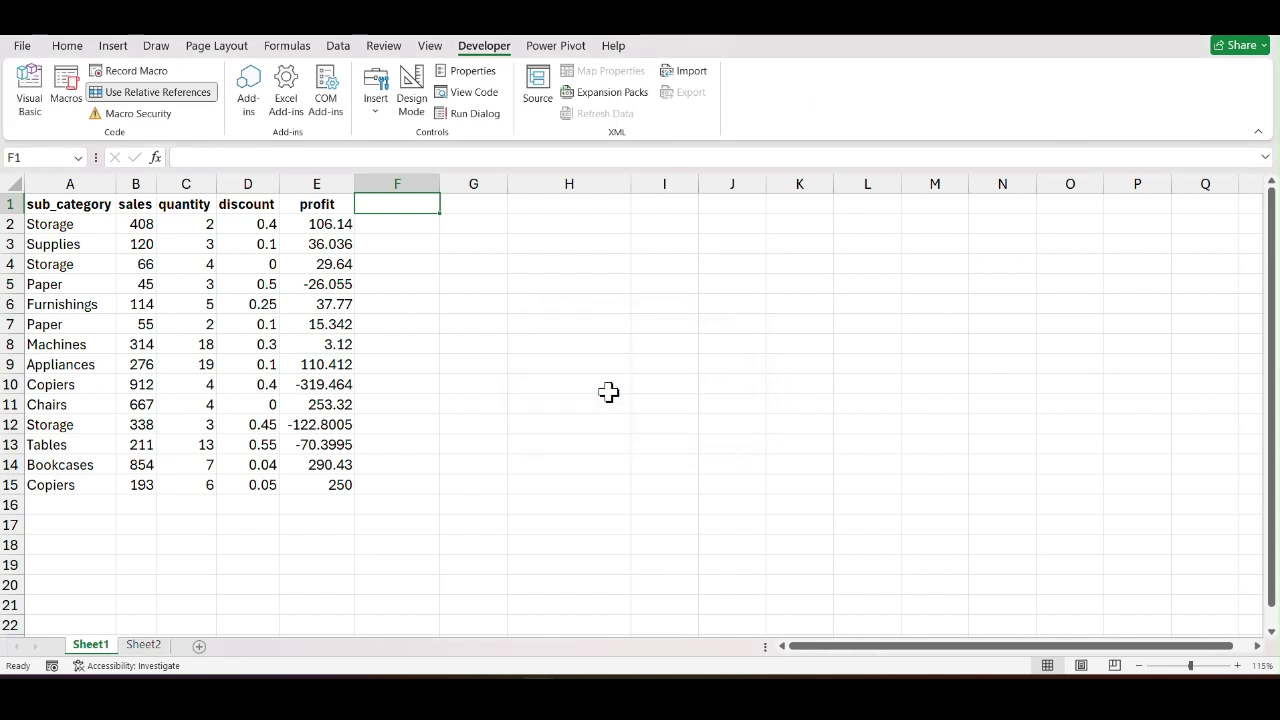
Start recording a new macro named Second_m in this workbook with shortcut letter Q.
click(130, 80)
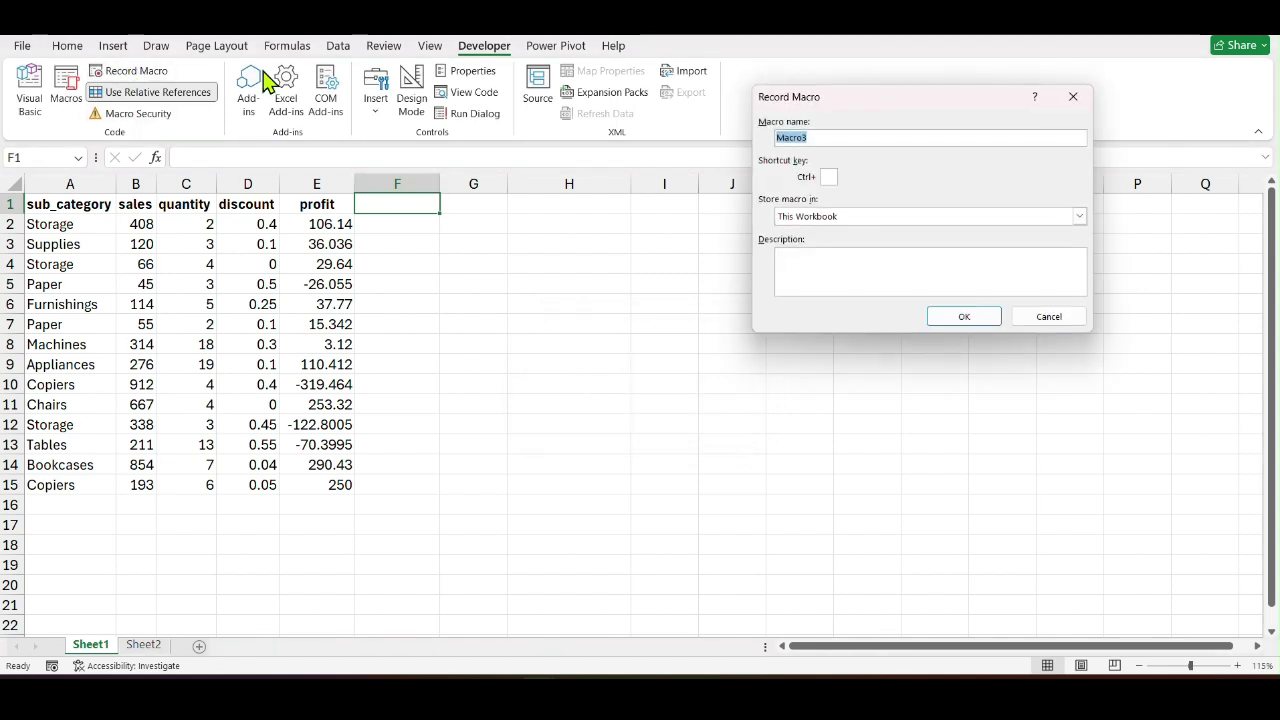
text(Second_m)
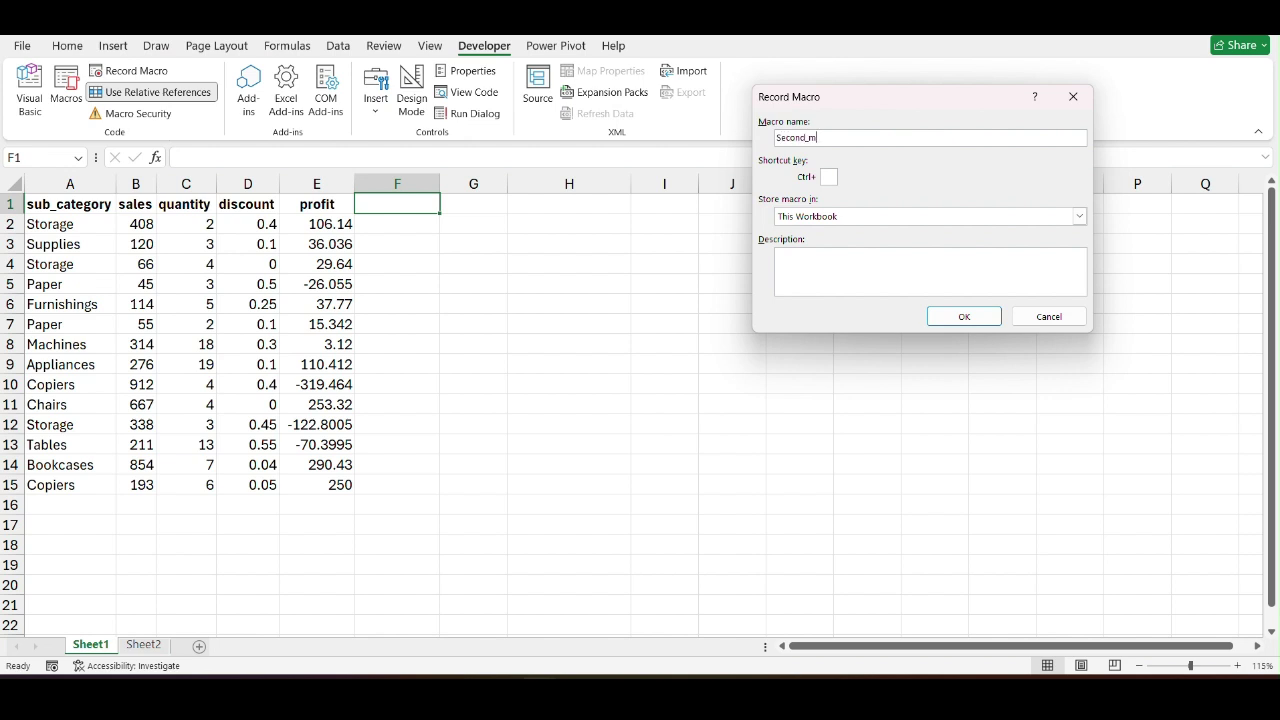
click(833, 176)
text(Q)
click(972, 316)
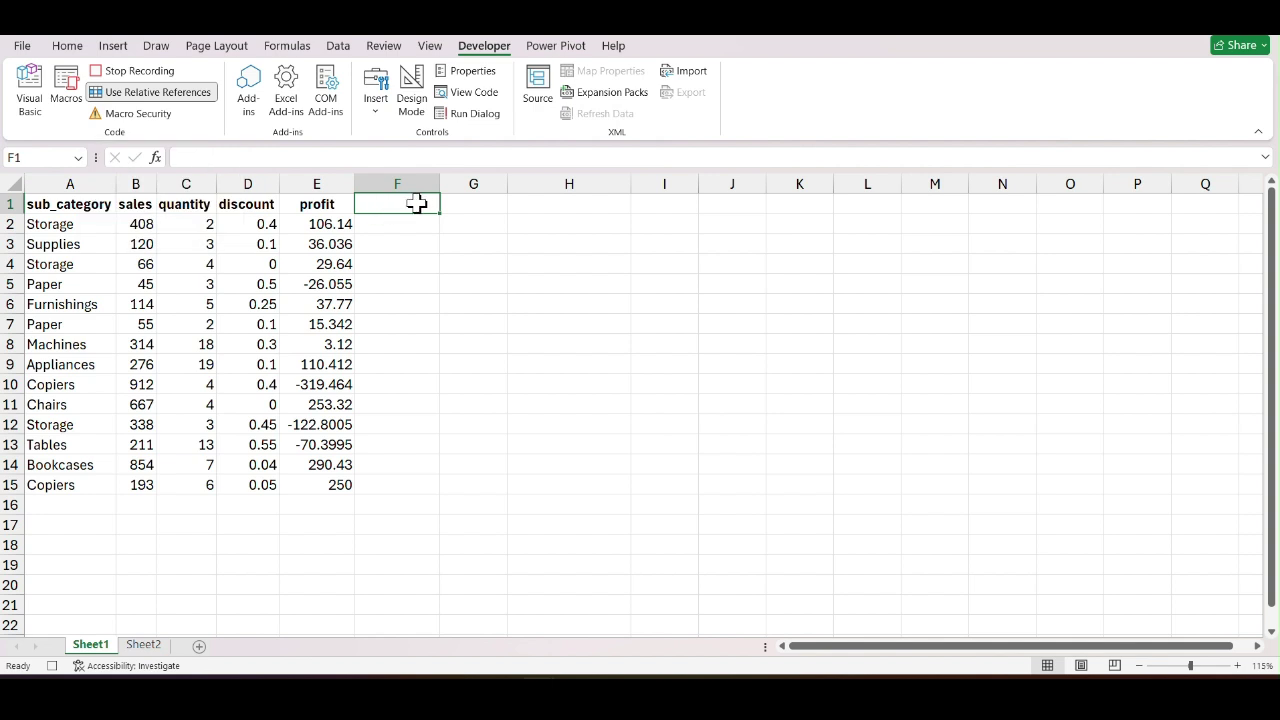
Add a Net_sales column in F with the formula =B2-(B2*D2) in F2, filled down to row 15.
text(Ne)
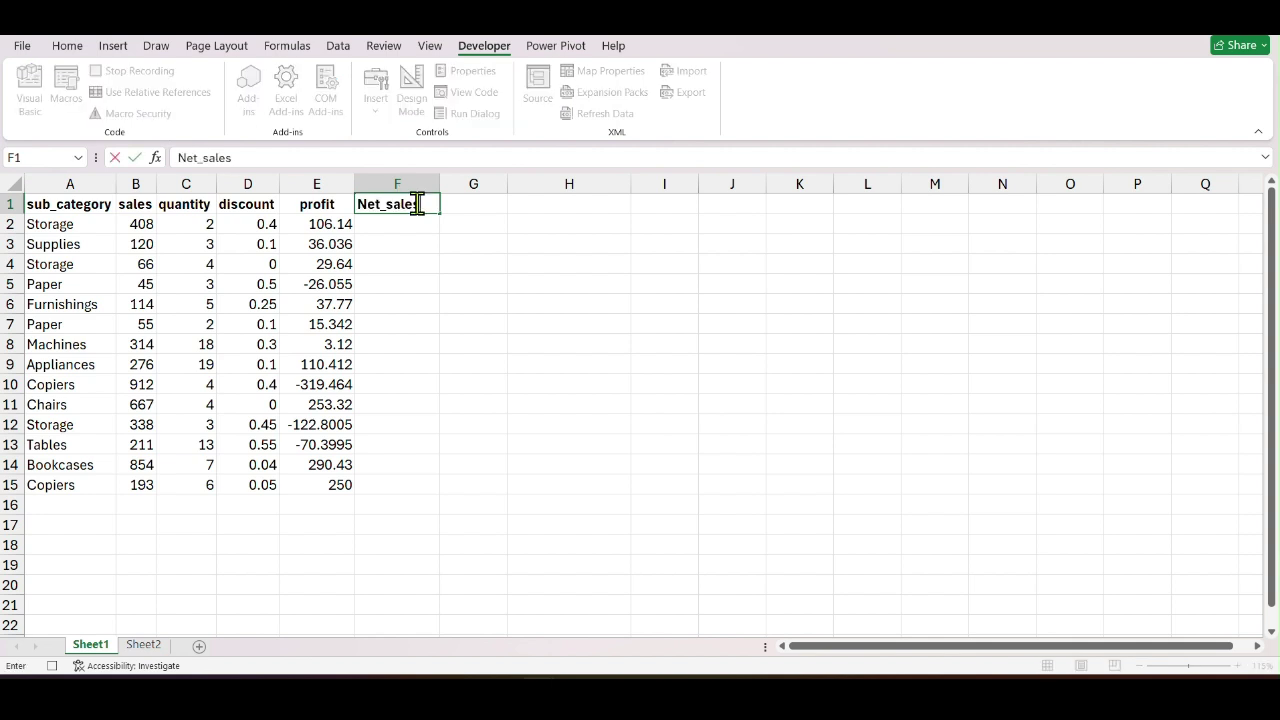
text(t_sales)
key(Return)
text(=)
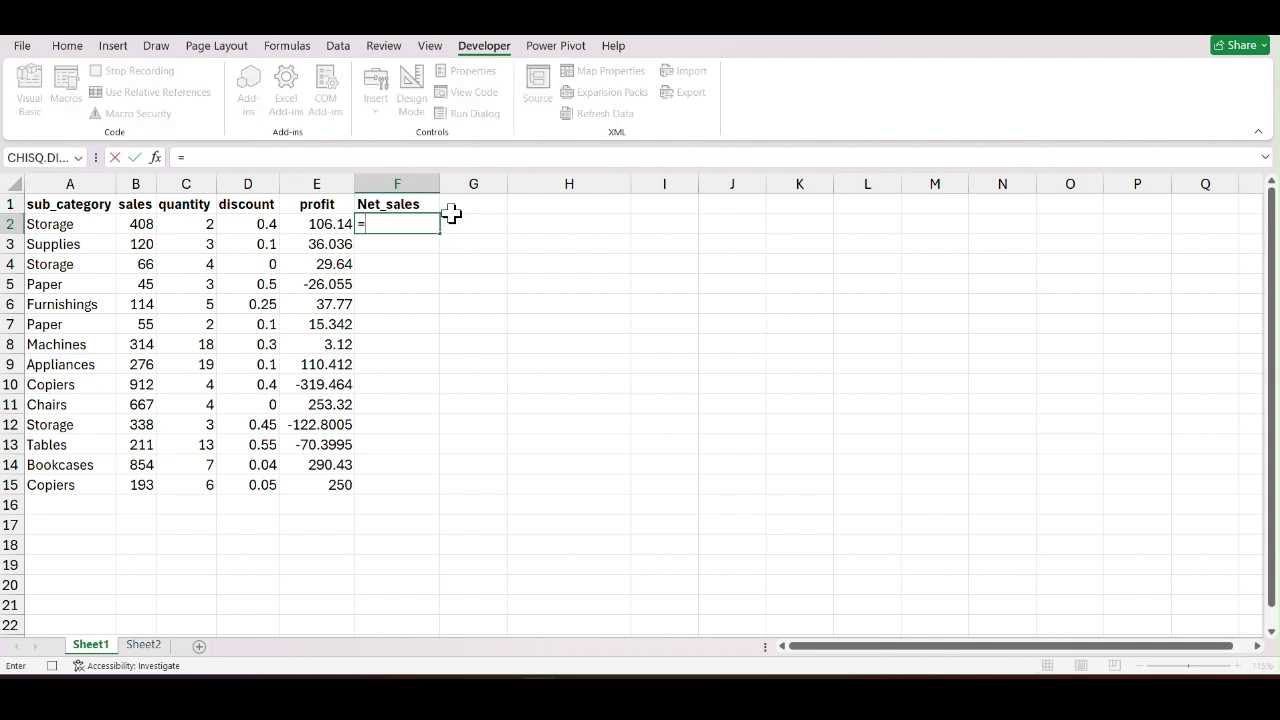
click(135, 225)
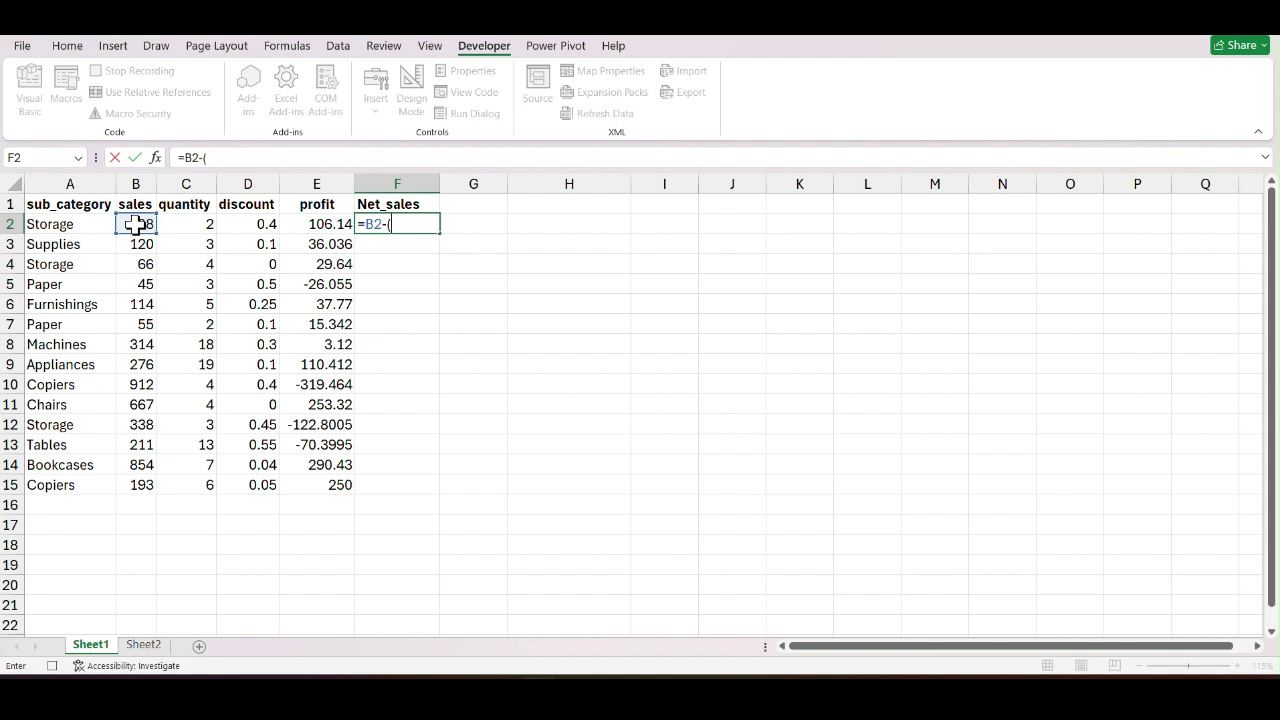
text(-()
click(135, 225)
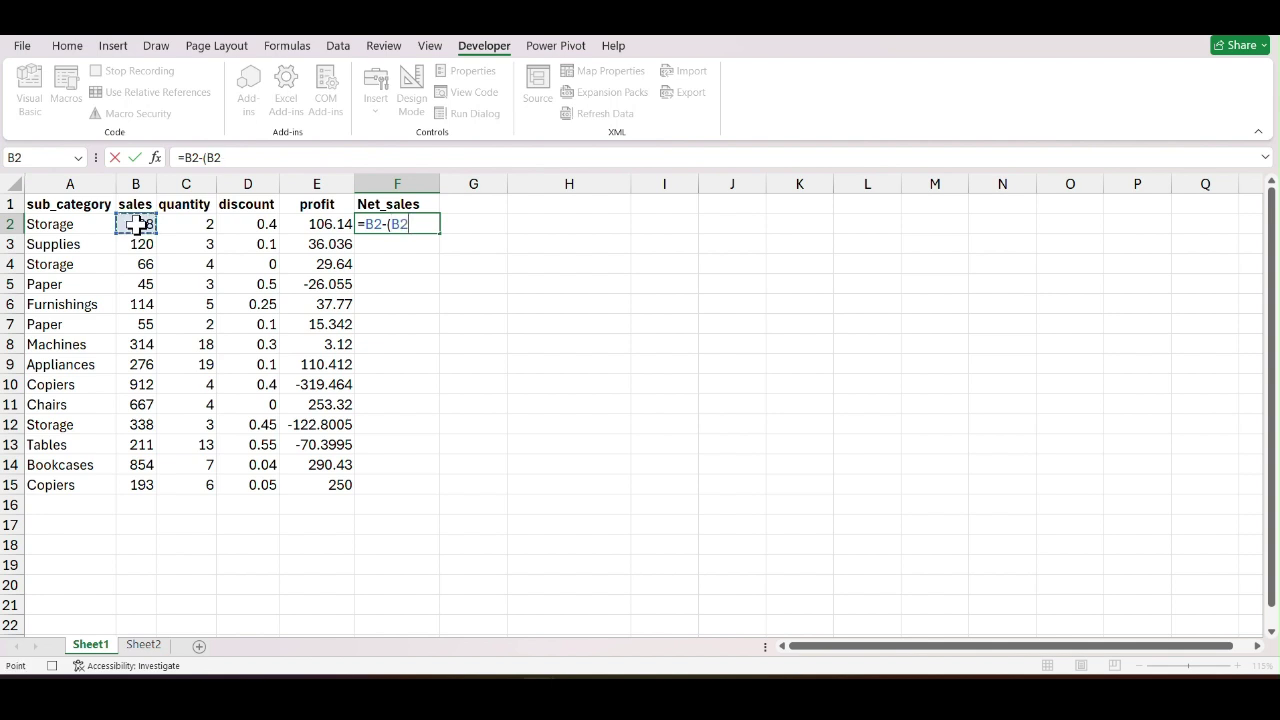
click(262, 225)
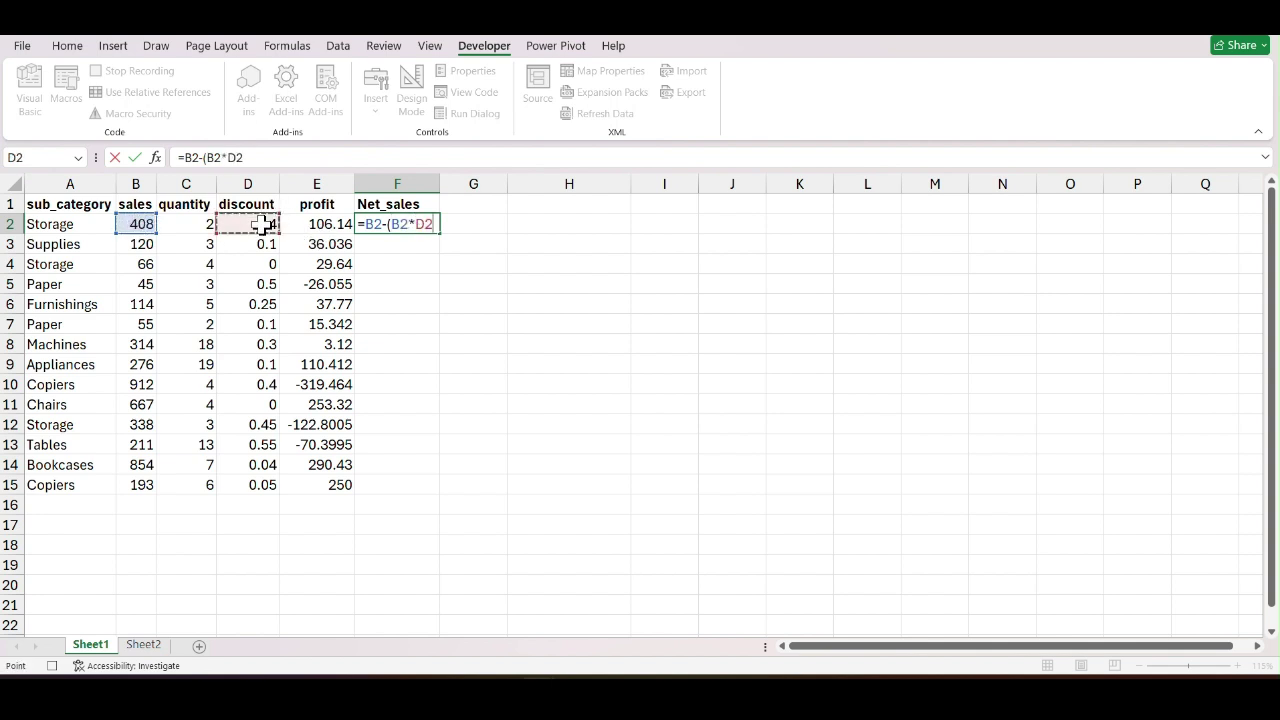
key(Return)
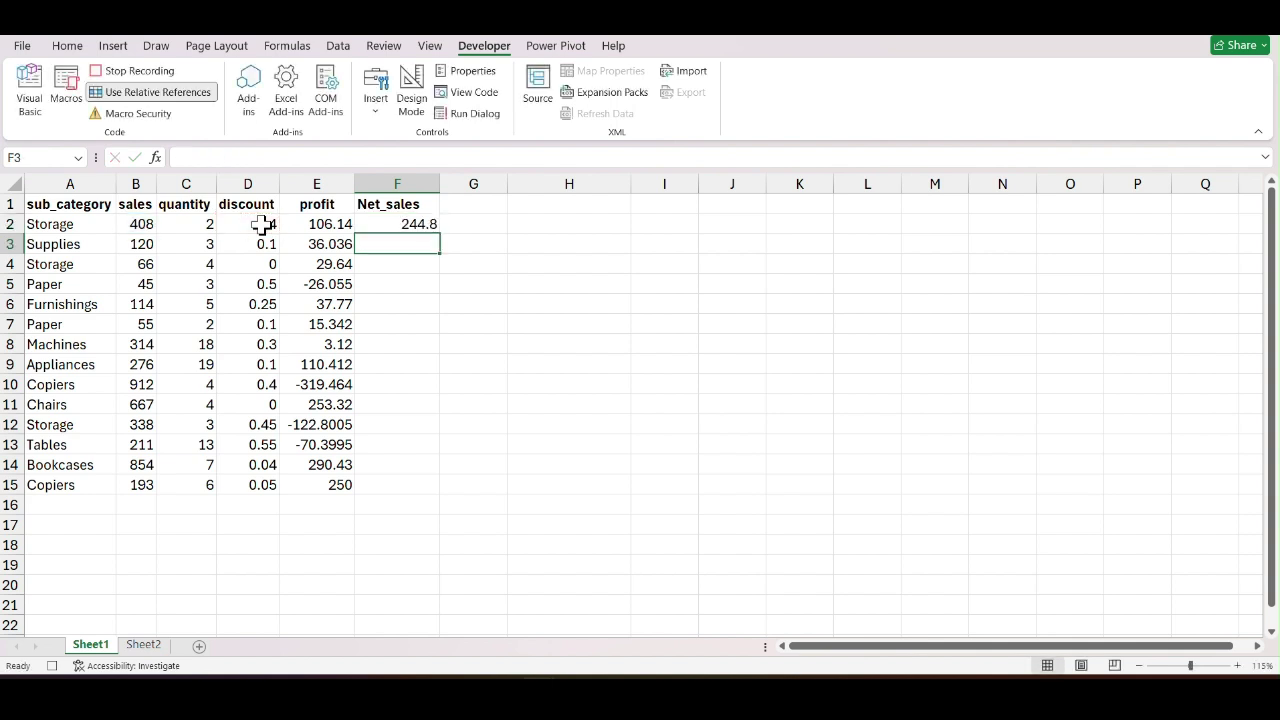
click(433, 226)
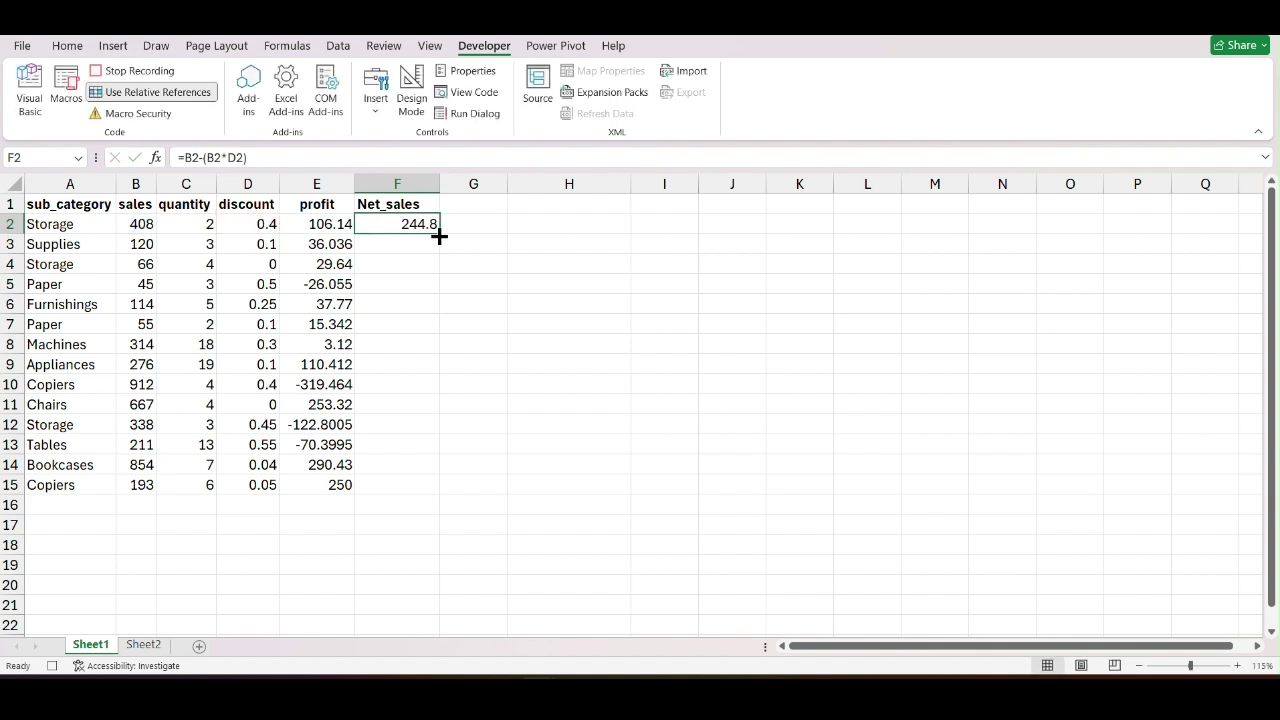
double_click(439, 233)
Add a total_sales column in G with =F2*C2 filled down to row 15, and widen the column slightly to fit its header.
click(474, 203)
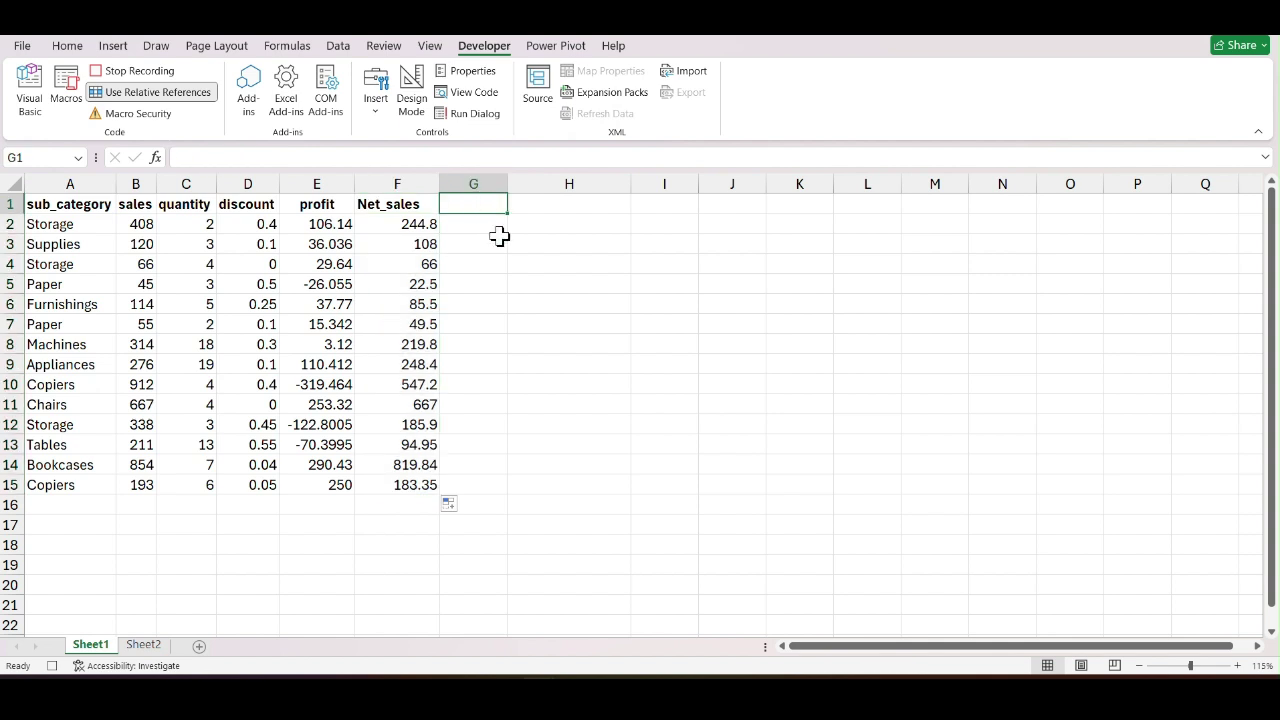
text(total_sales)
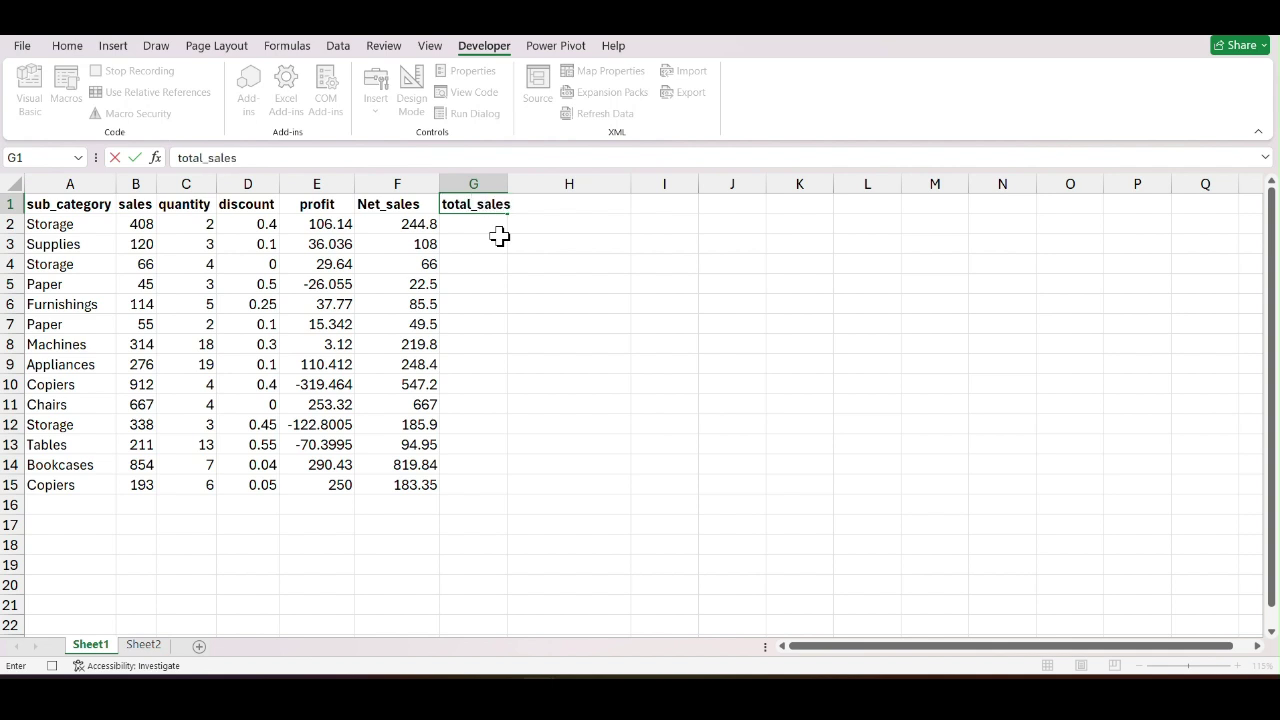
key(Return)
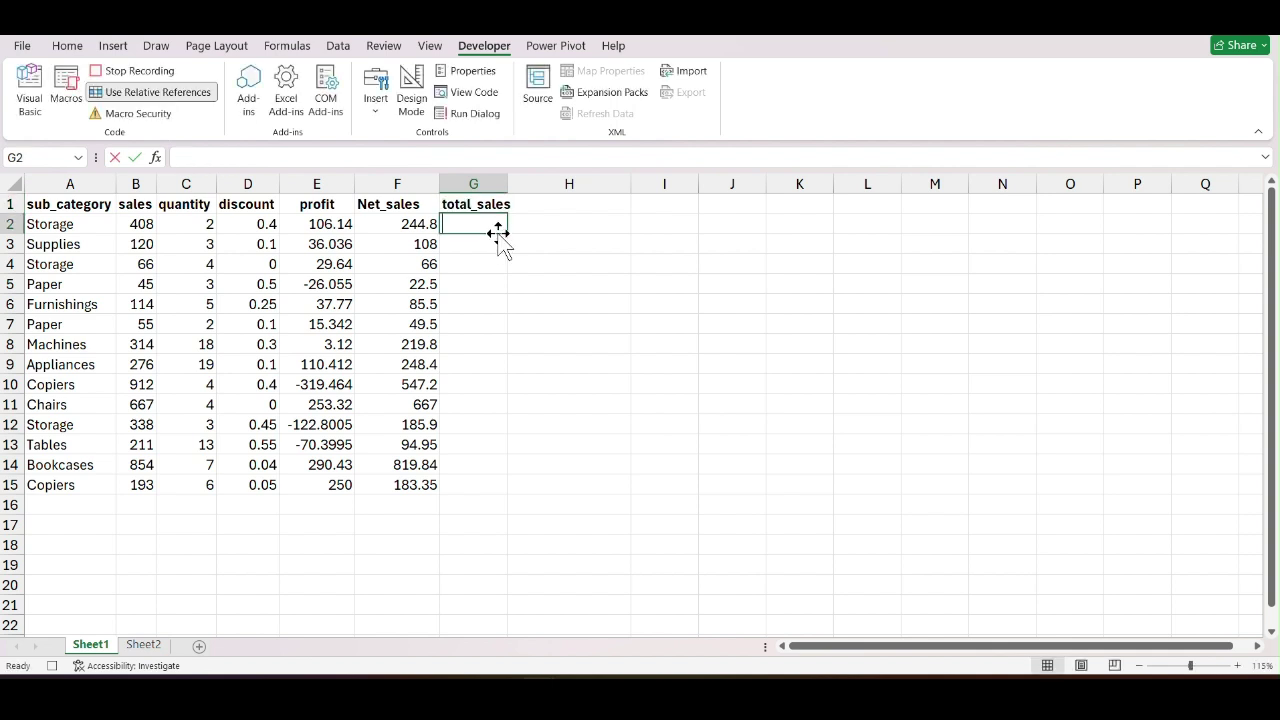
text(=)
click(402, 226)
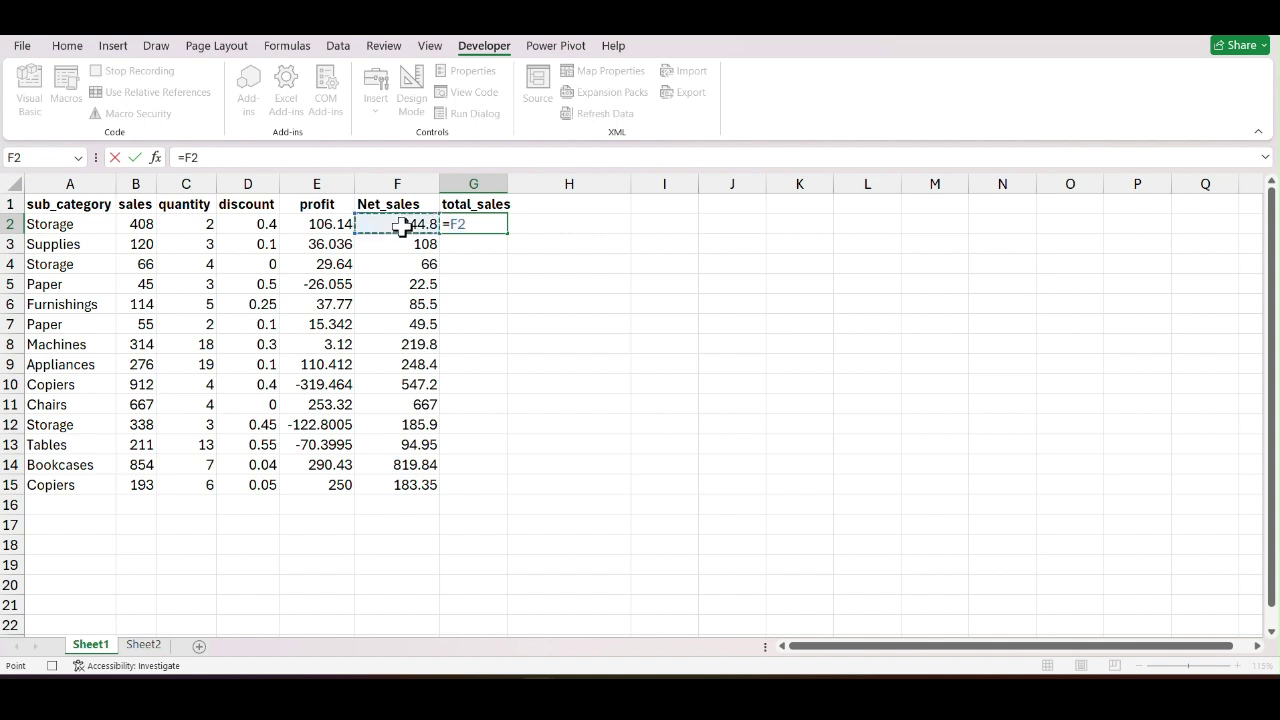
text(*)
click(205, 226)
key(Return)
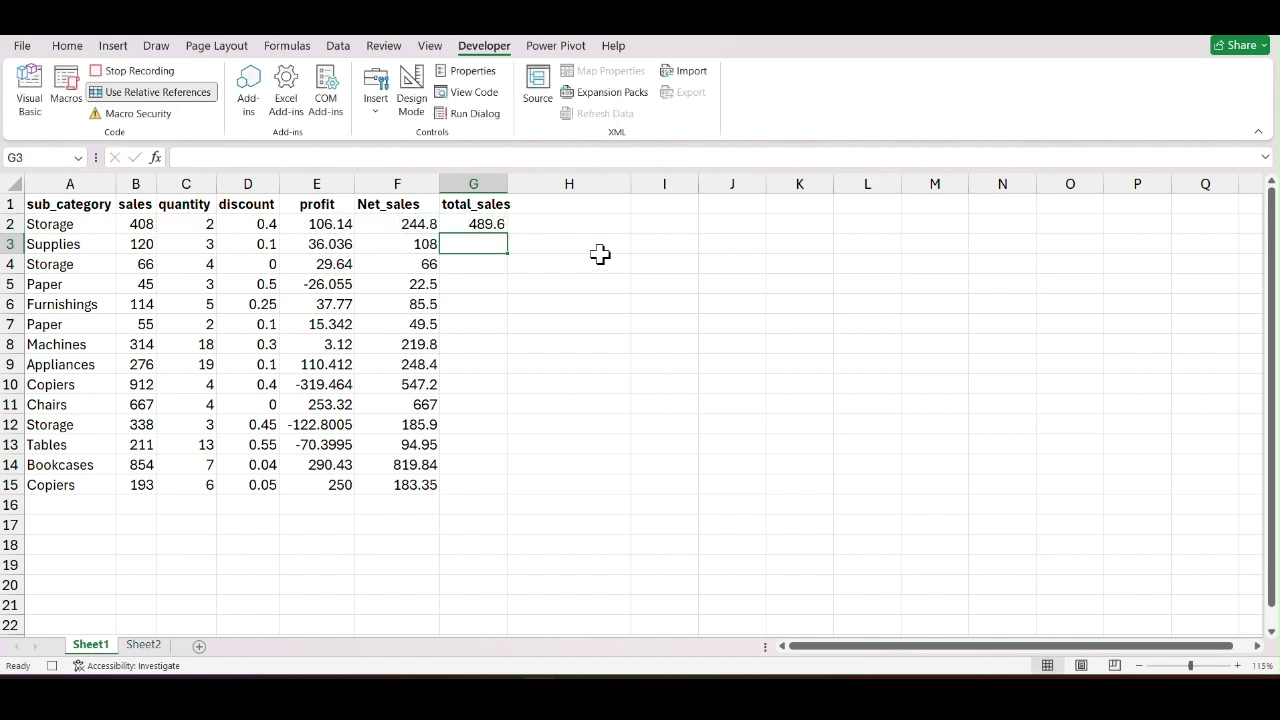
click(496, 226)
double_click(508, 232)
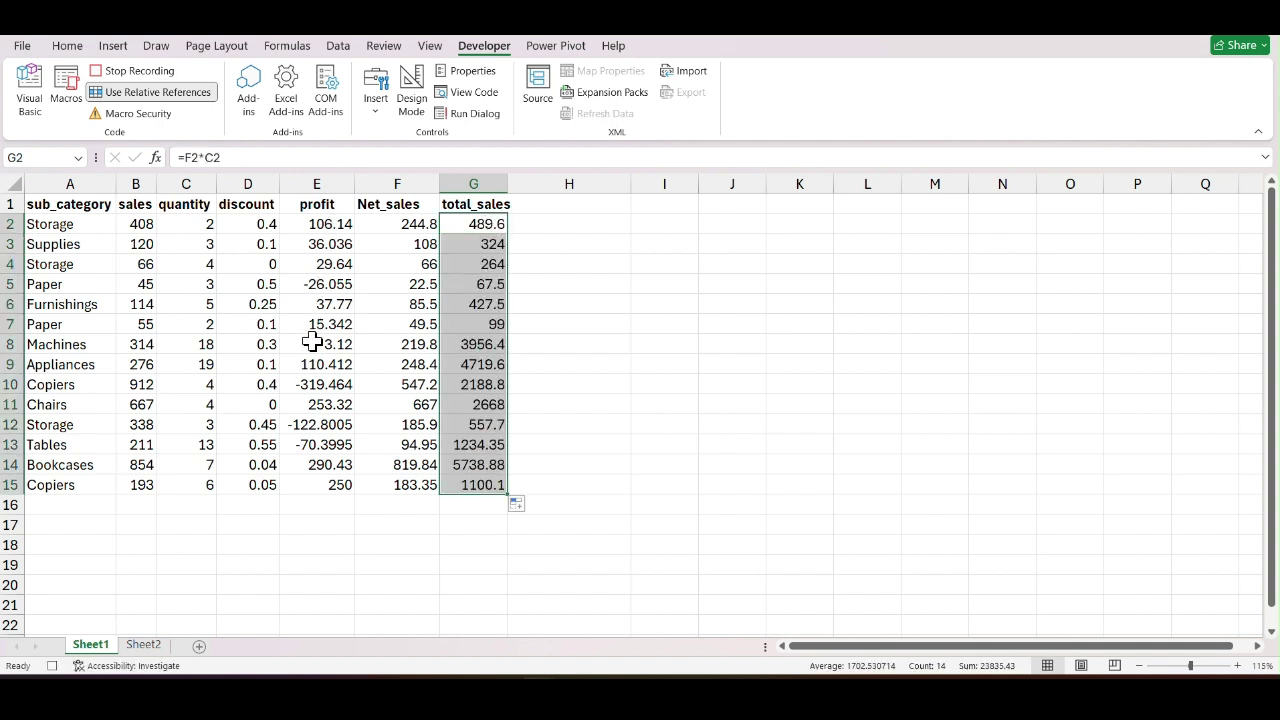
drag(507, 187, 515, 187)
Add a Cost of Company column in H with the formula =G2-E2 in H2, filled down to row 15.
click(552, 203)
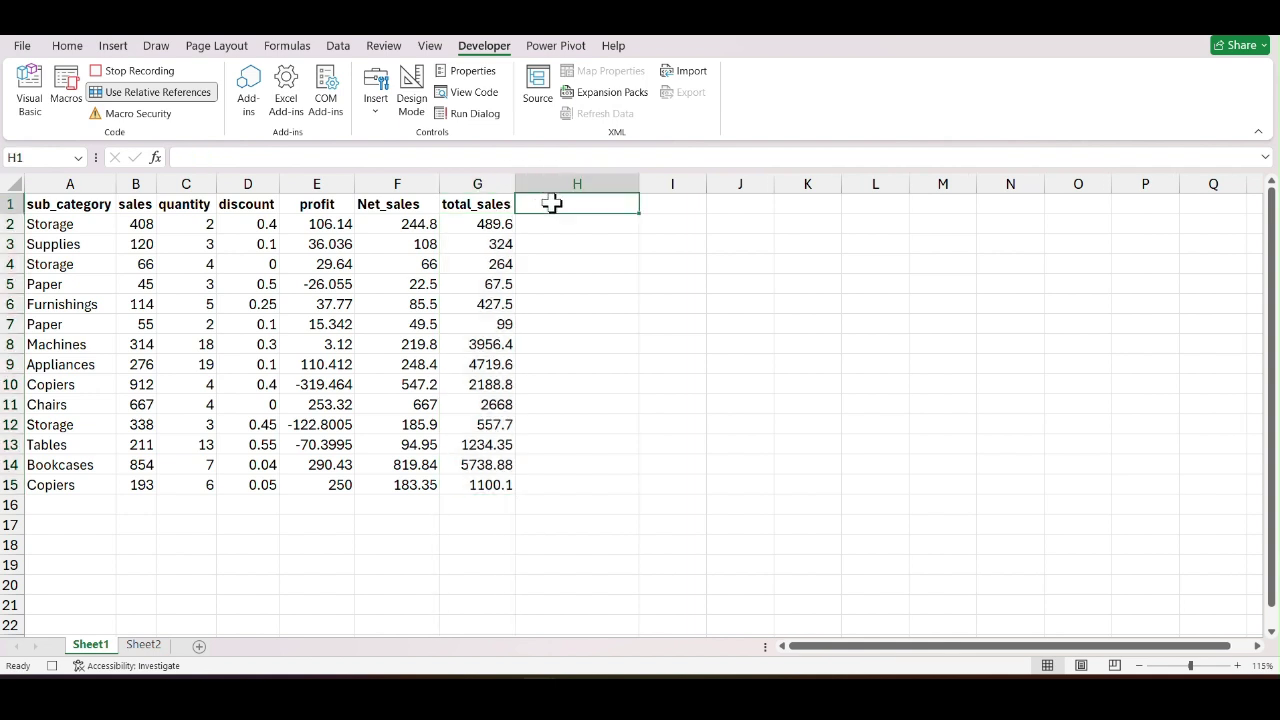
text(Cost of Company)
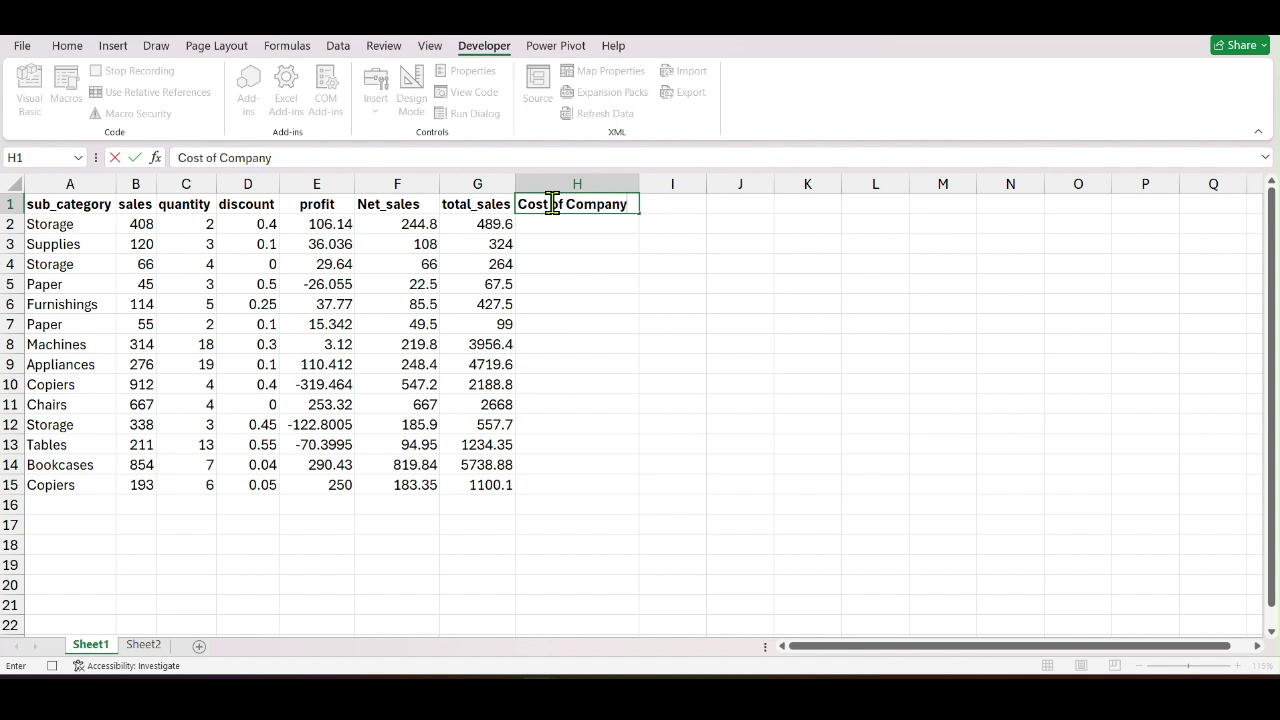
key(Return)
text(=)
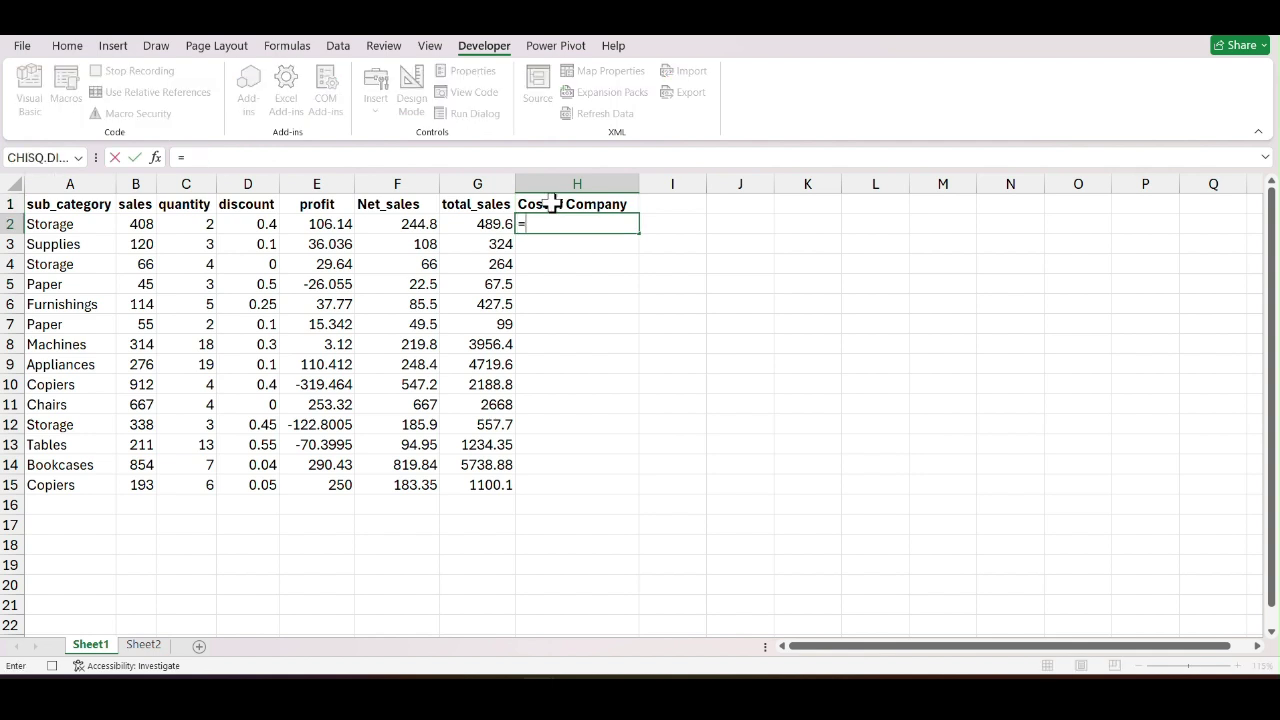
click(489, 224)
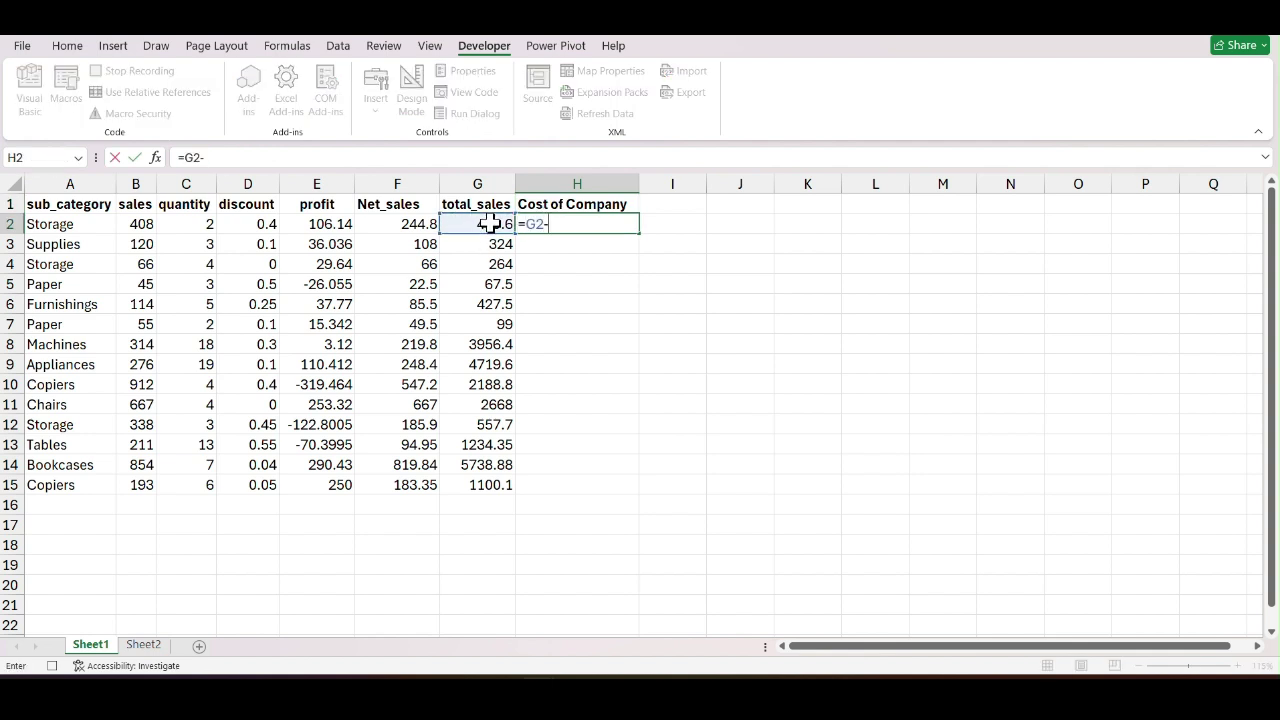
click(336, 226)
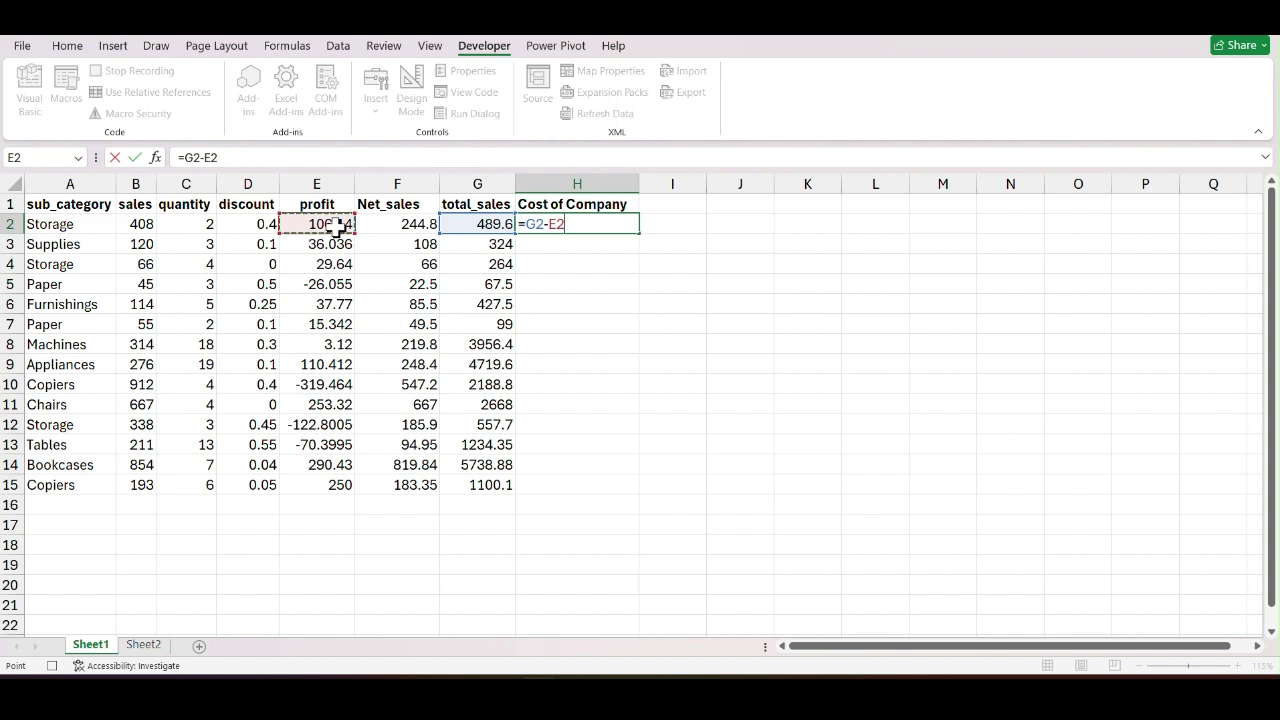
key(Return)
click(605, 226)
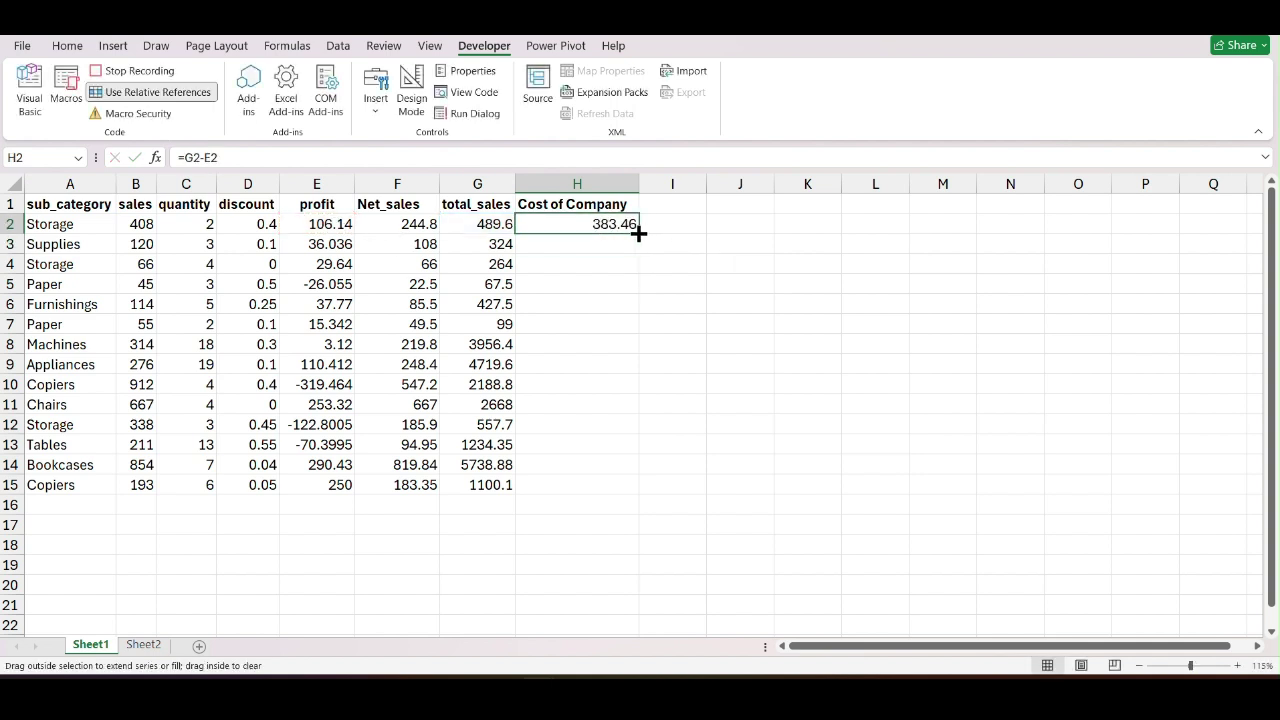
double_click(638, 232)
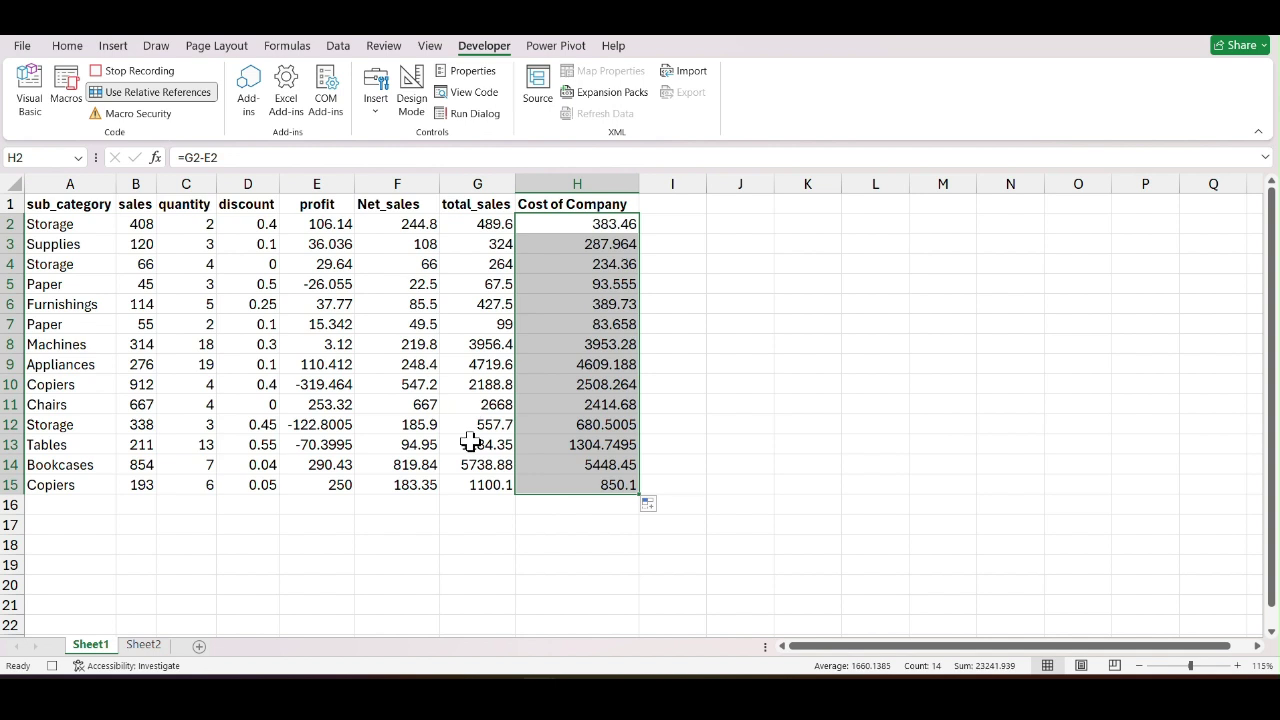
Total the Net_sales values in F16 with a SUM of F2:F15.
click(411, 508)
text(=sum)
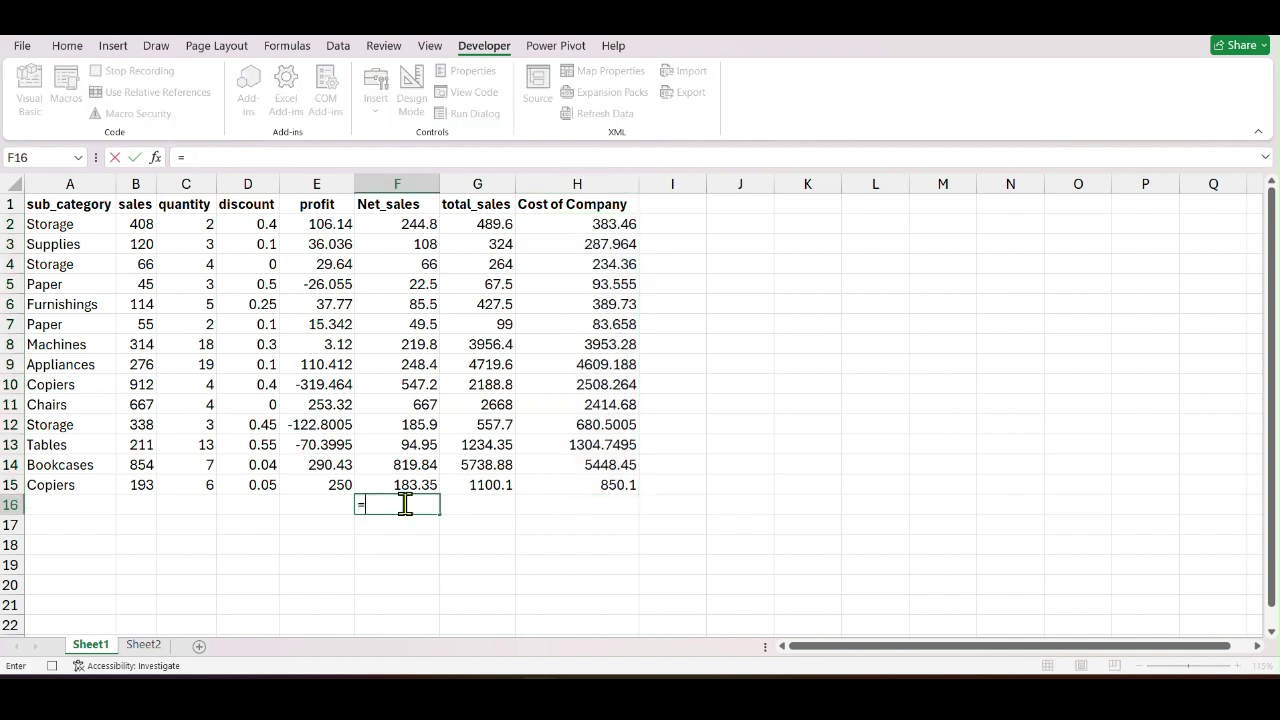
key(Tab)
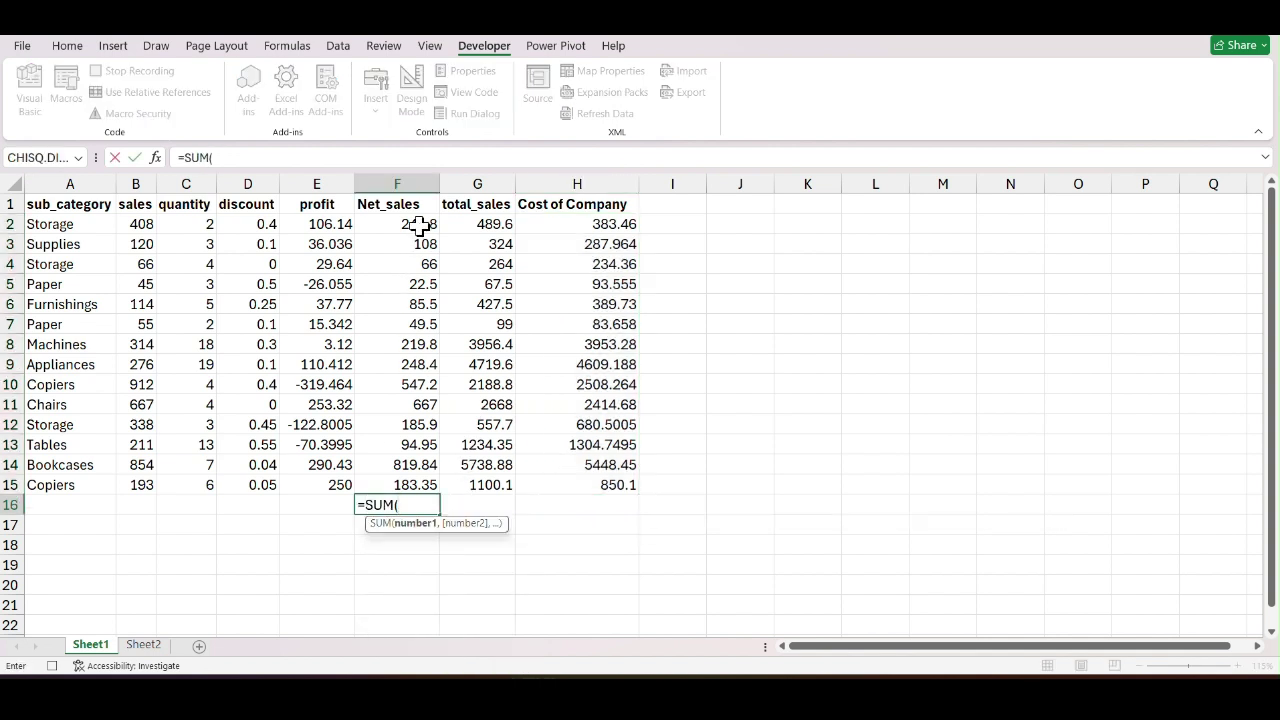
drag(420, 225, 392, 485)
key(Return)
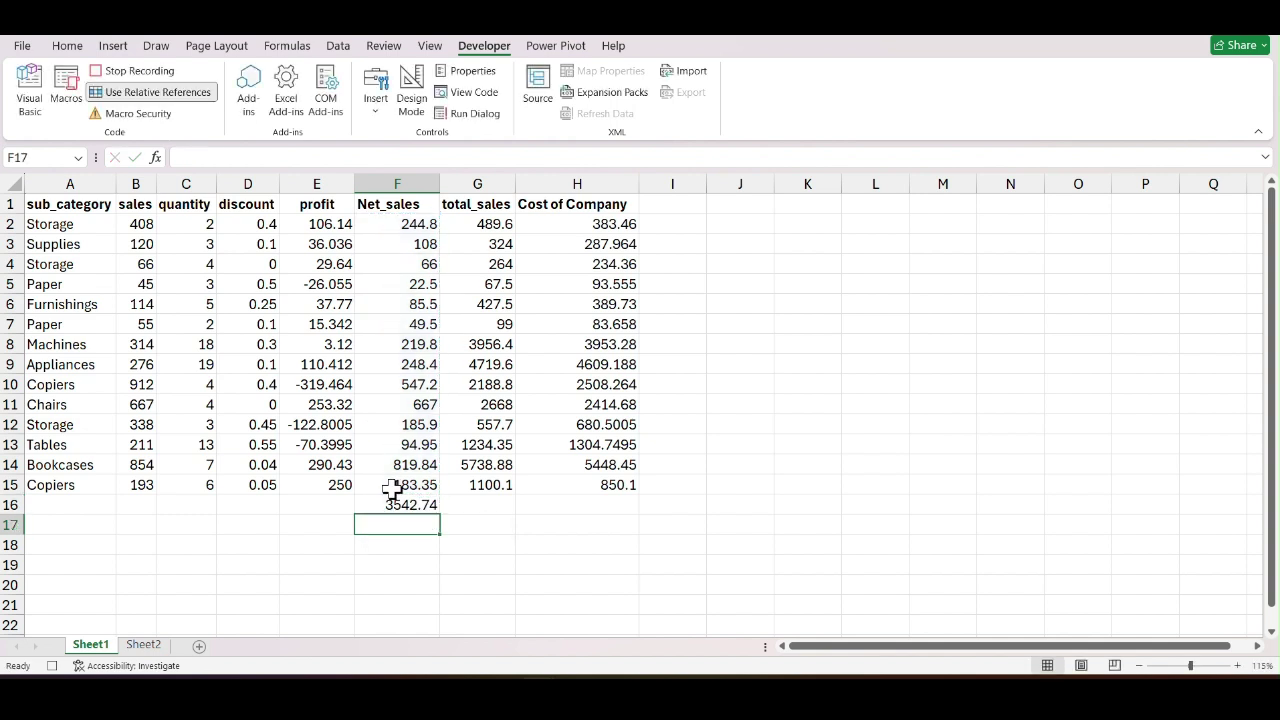
Total the total_sales values in G16 with a SUM of G2:G15.
click(469, 508)
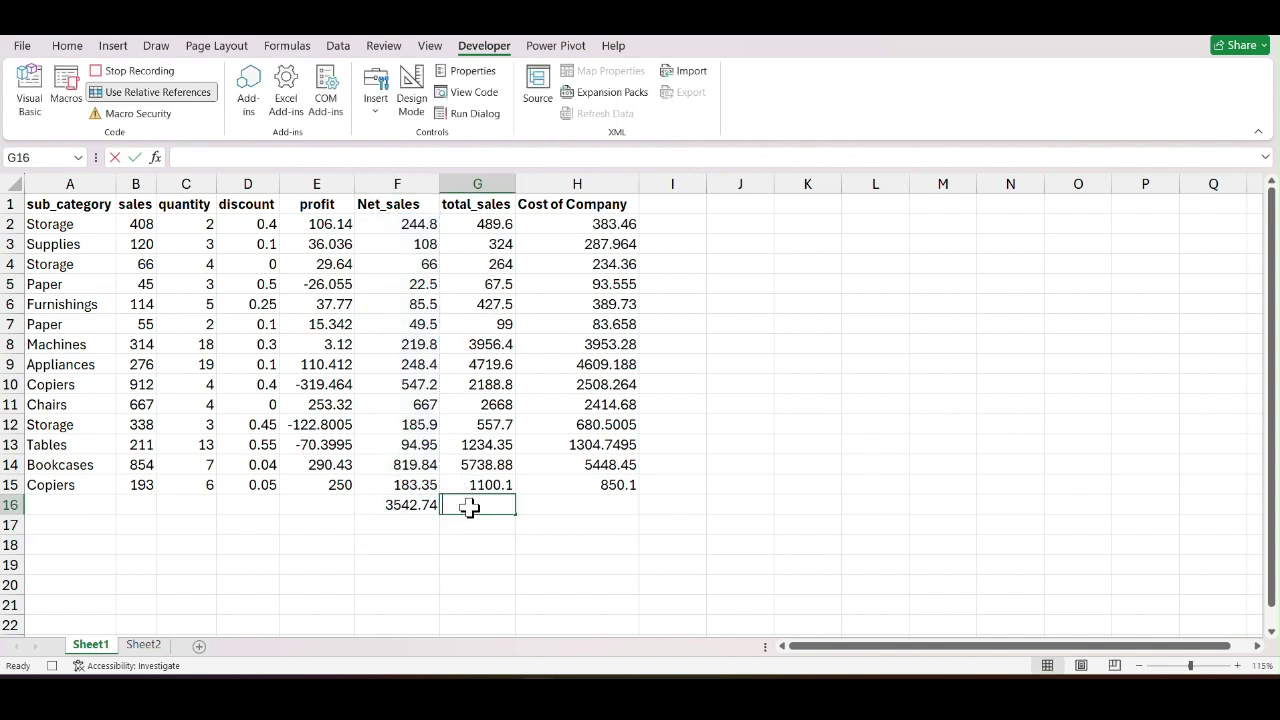
text(=sum)
key(Tab)
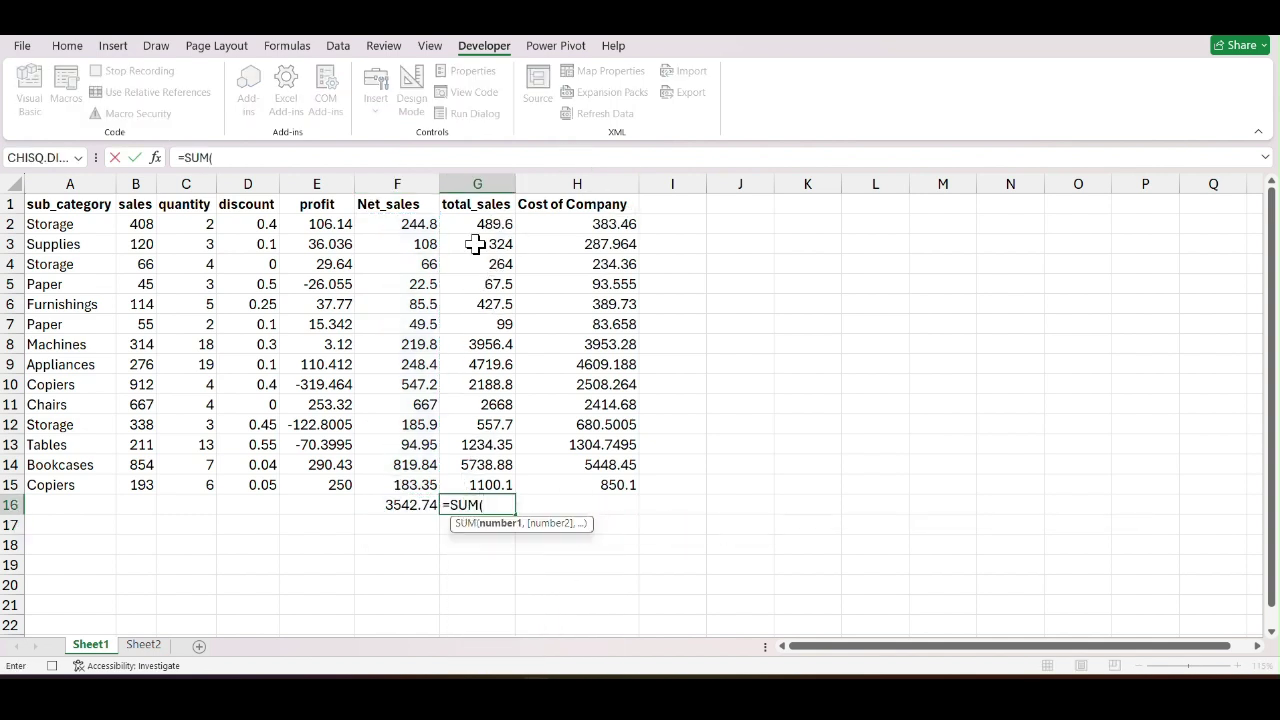
drag(476, 226, 454, 488)
key(Return)
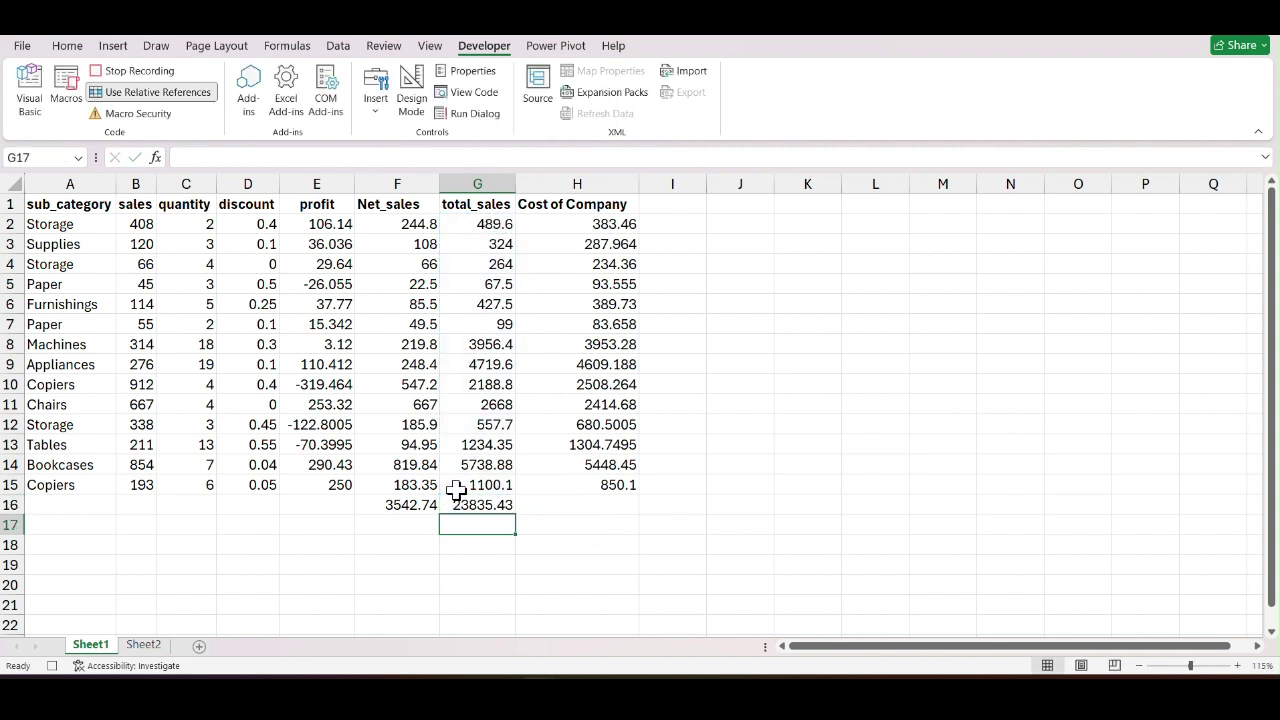
Total the Cost of Company values in H16 with a SUM of H2:H15.
click(605, 506)
text(=sum)
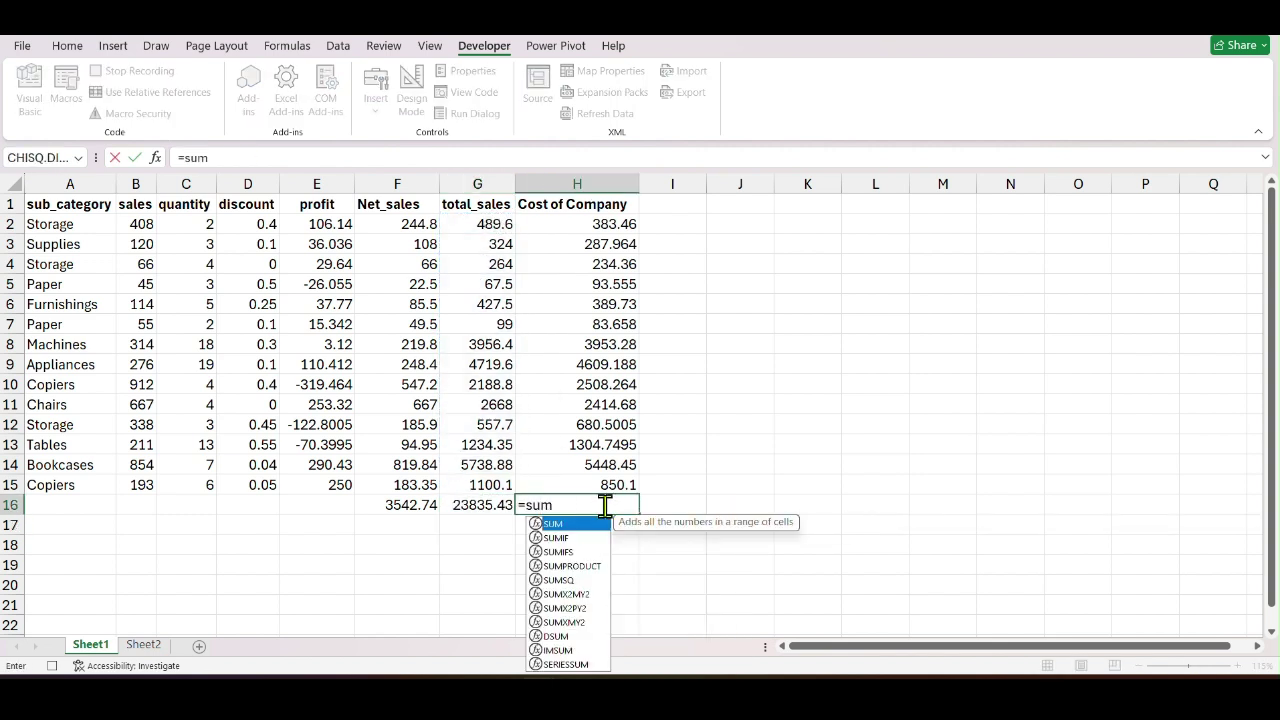
key(Tab)
drag(615, 226, 568, 490)
key(Return)
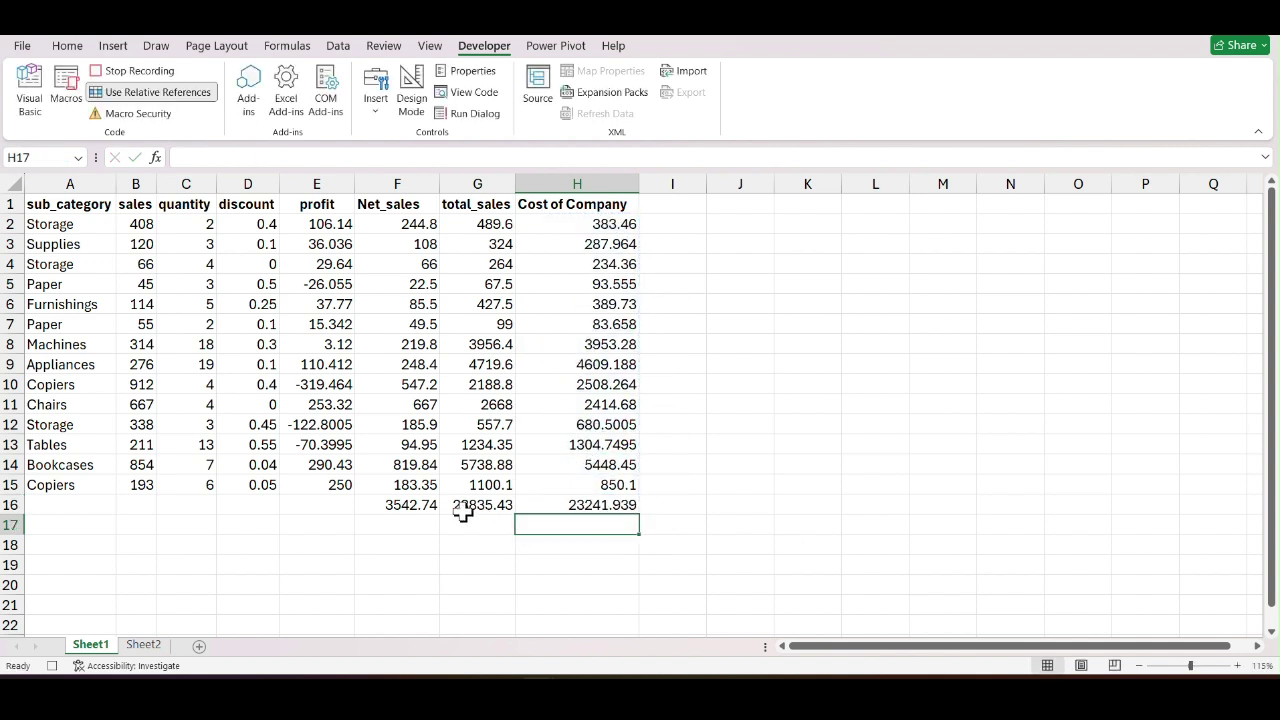
Make the totals in F16:H16 bold and give them a yellow fill.
drag(420, 506, 600, 508)
key(ctrl+b)
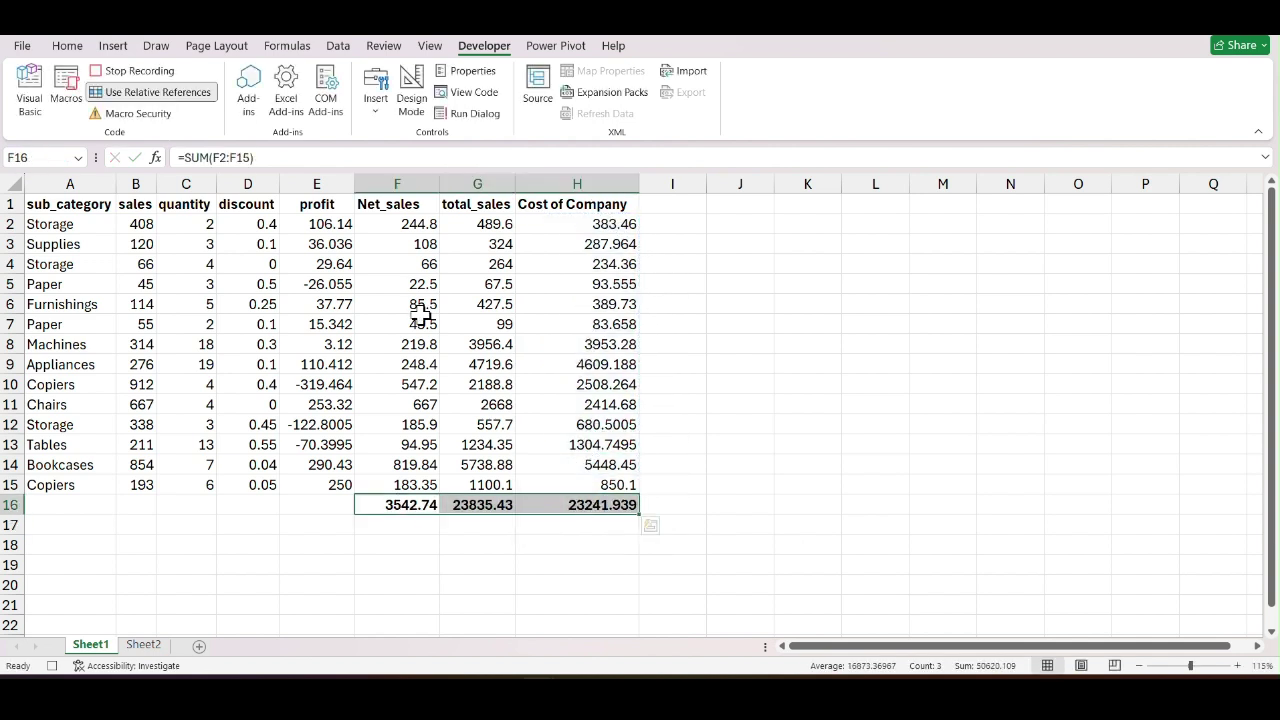
click(66, 46)
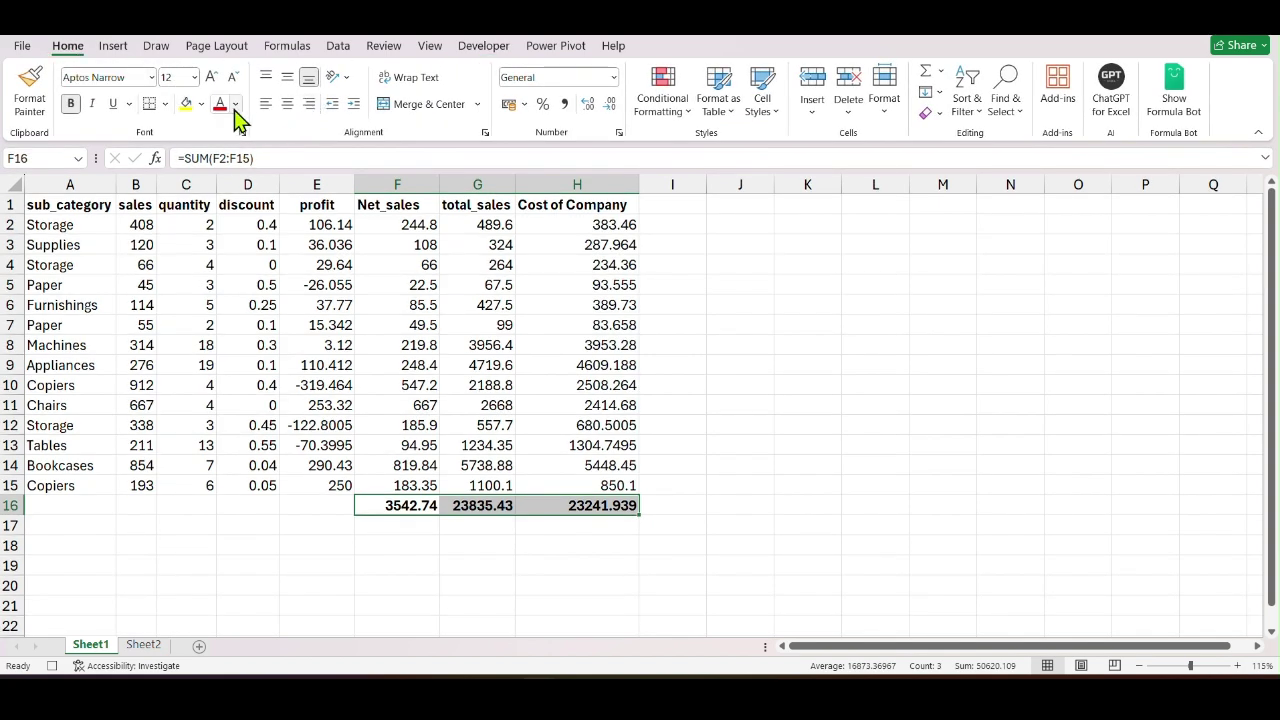
click(186, 104)
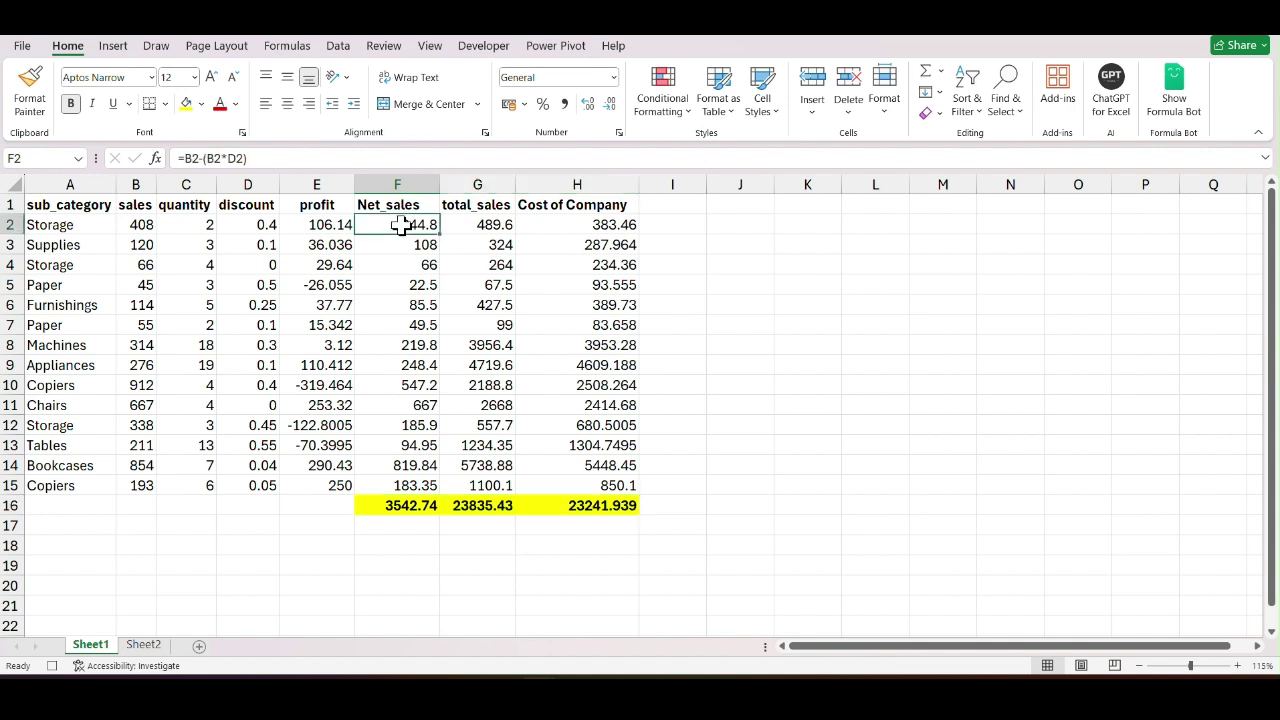
Fill the calculated values in F2:H15 with light blue.
drag(400, 222, 608, 486)
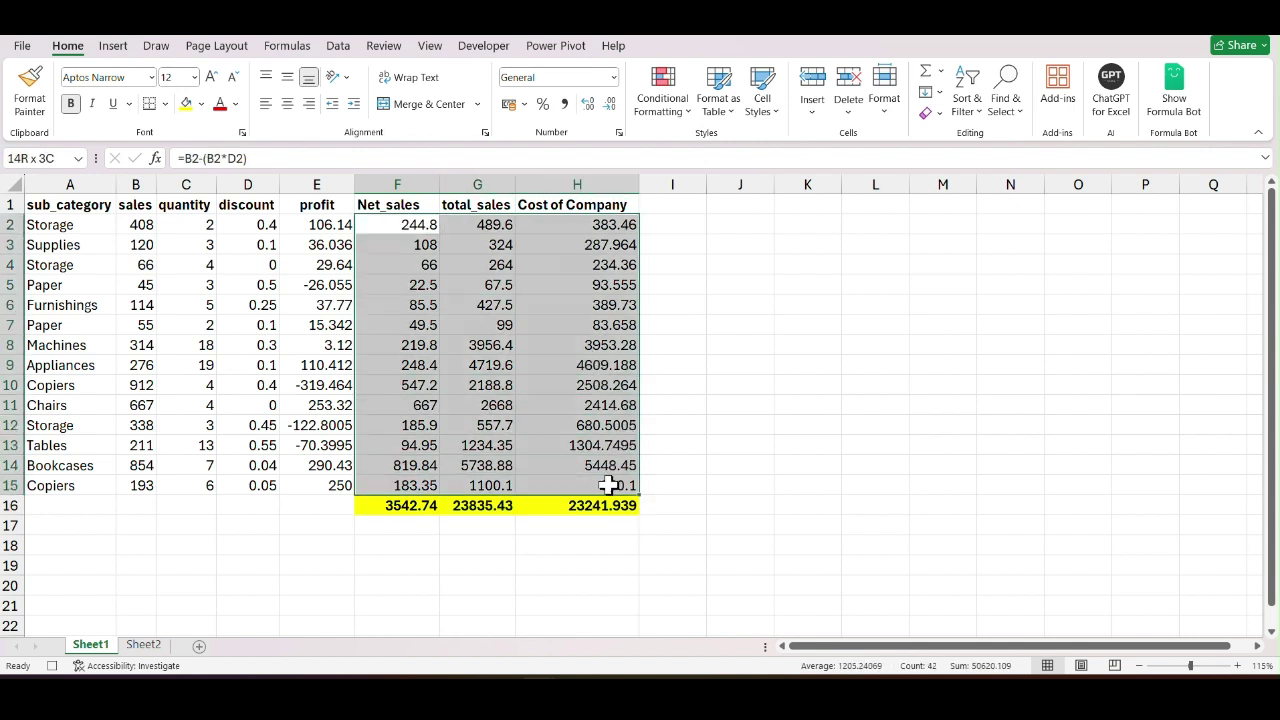
click(201, 104)
click(236, 172)
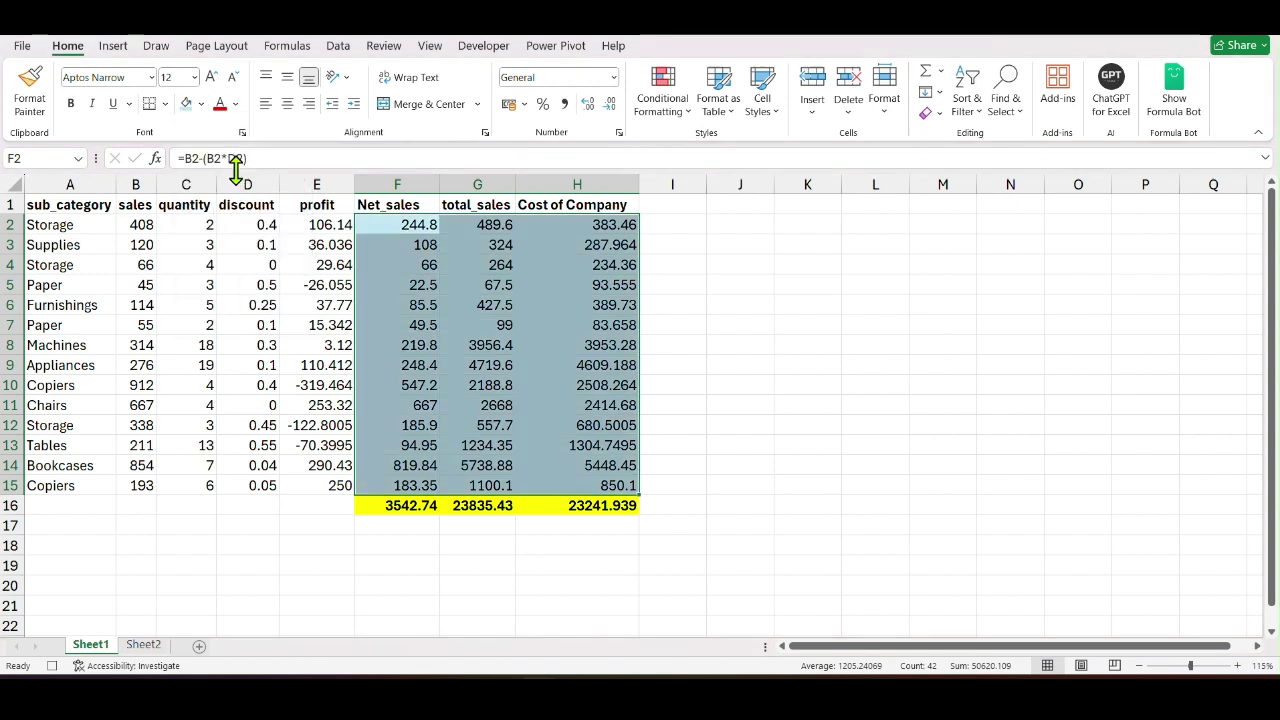
Fill the Net_sales, total_sales and Cost of Company headers in F1:H1 with light orange.
click(410, 204)
drag(420, 205, 617, 206)
click(201, 104)
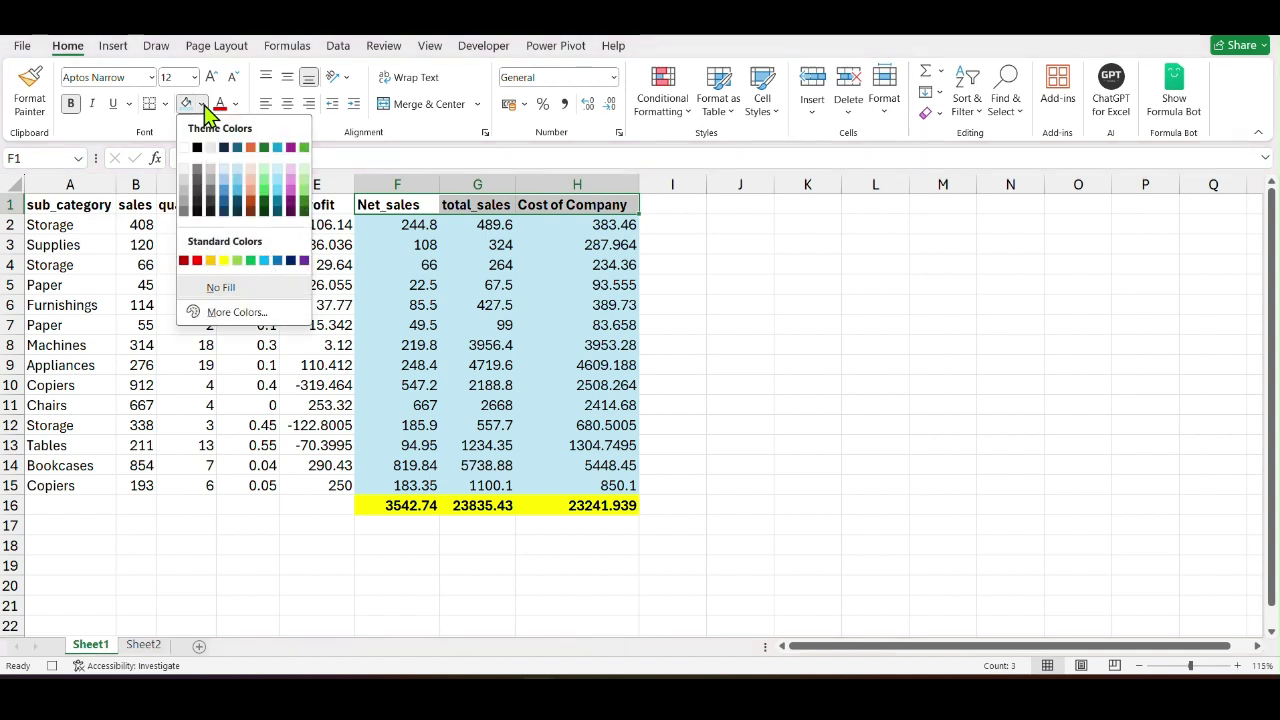
click(250, 176)
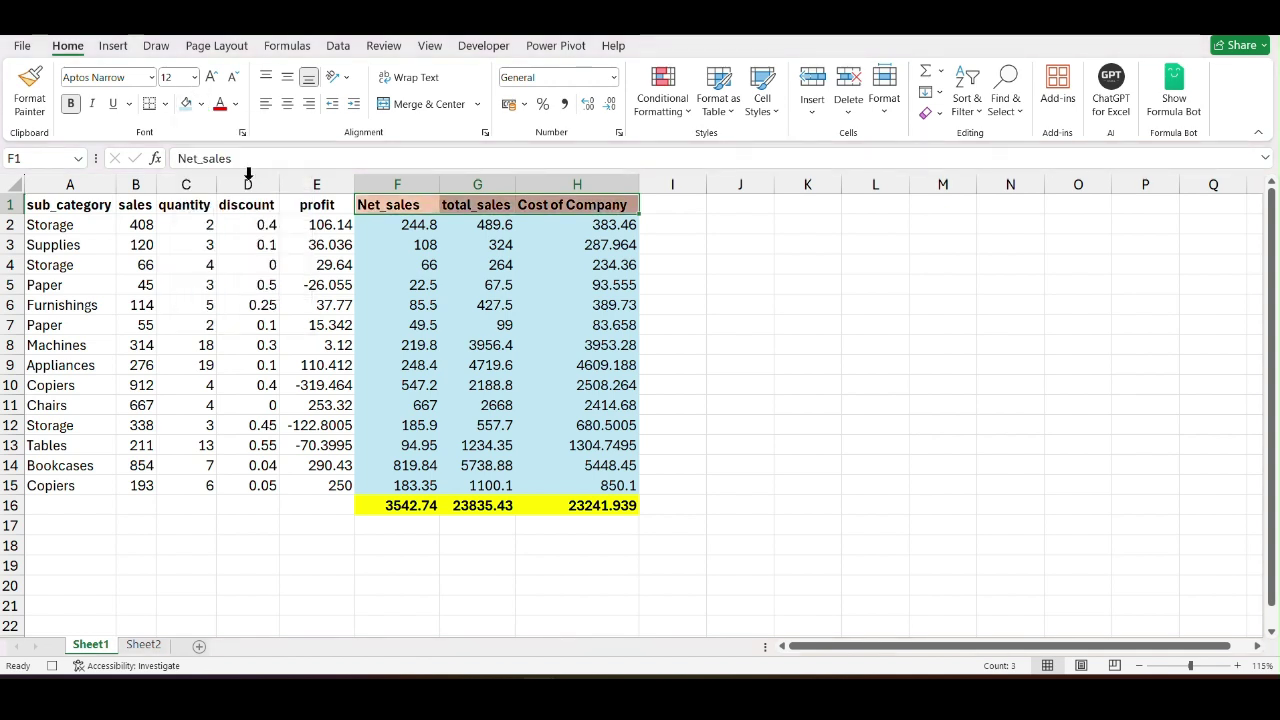
Select cell J5, stop the macro recording and check the list of saved macros.
click(710, 290)
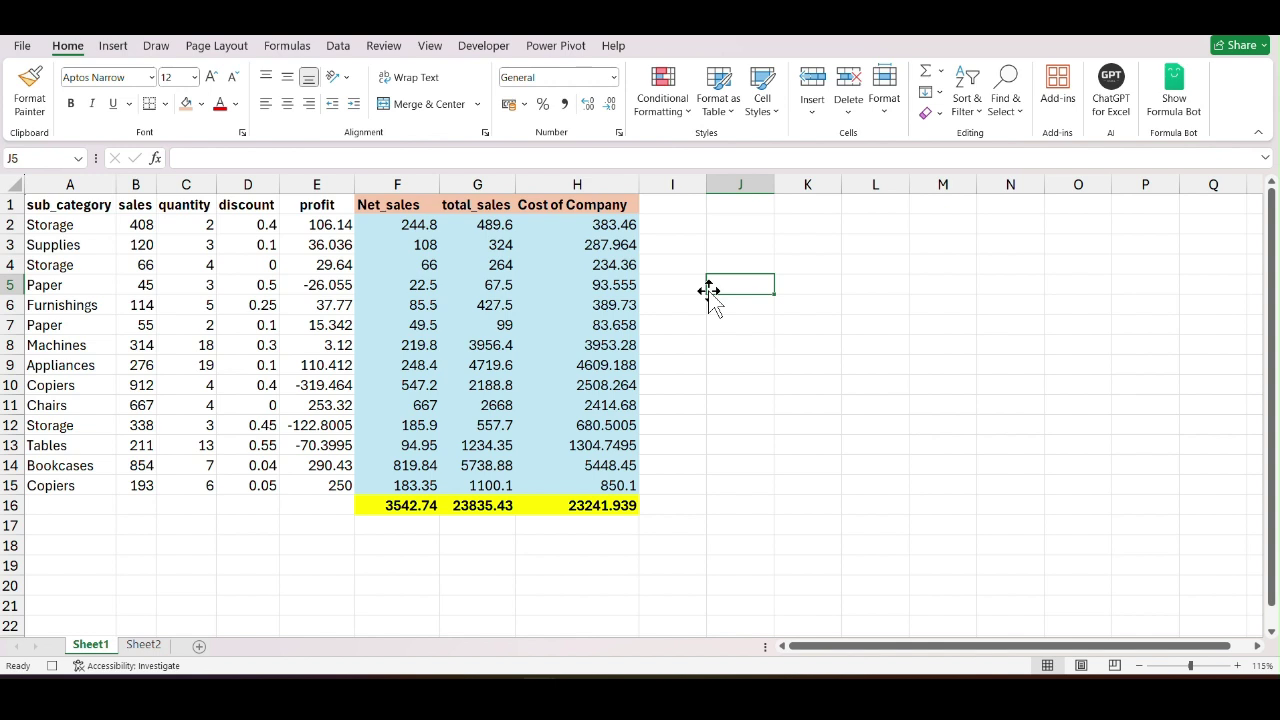
click(497, 54)
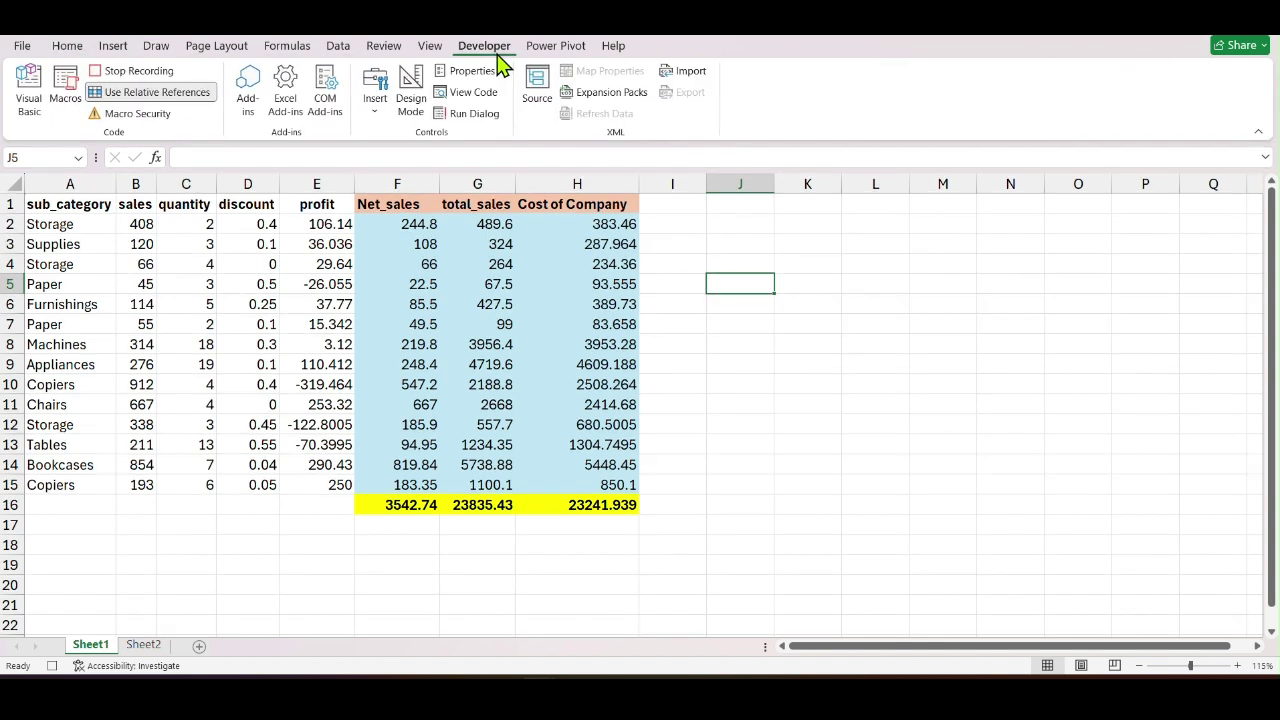
click(142, 76)
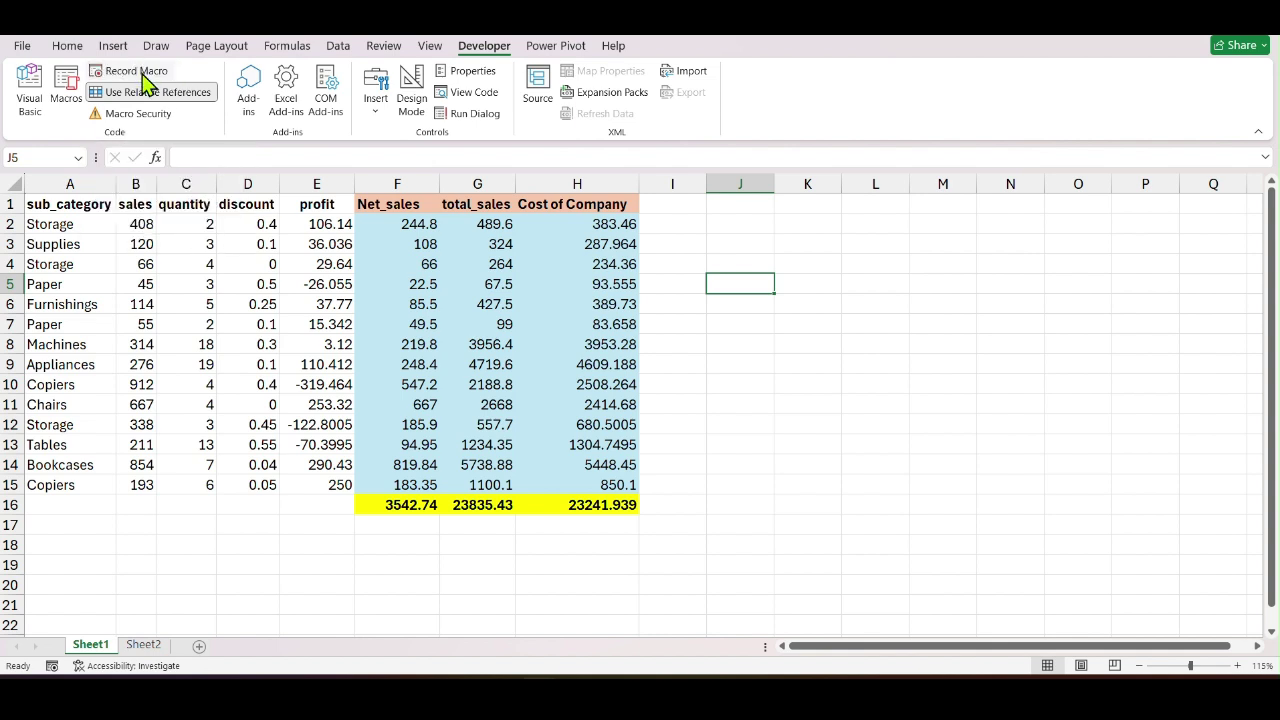
click(66, 92)
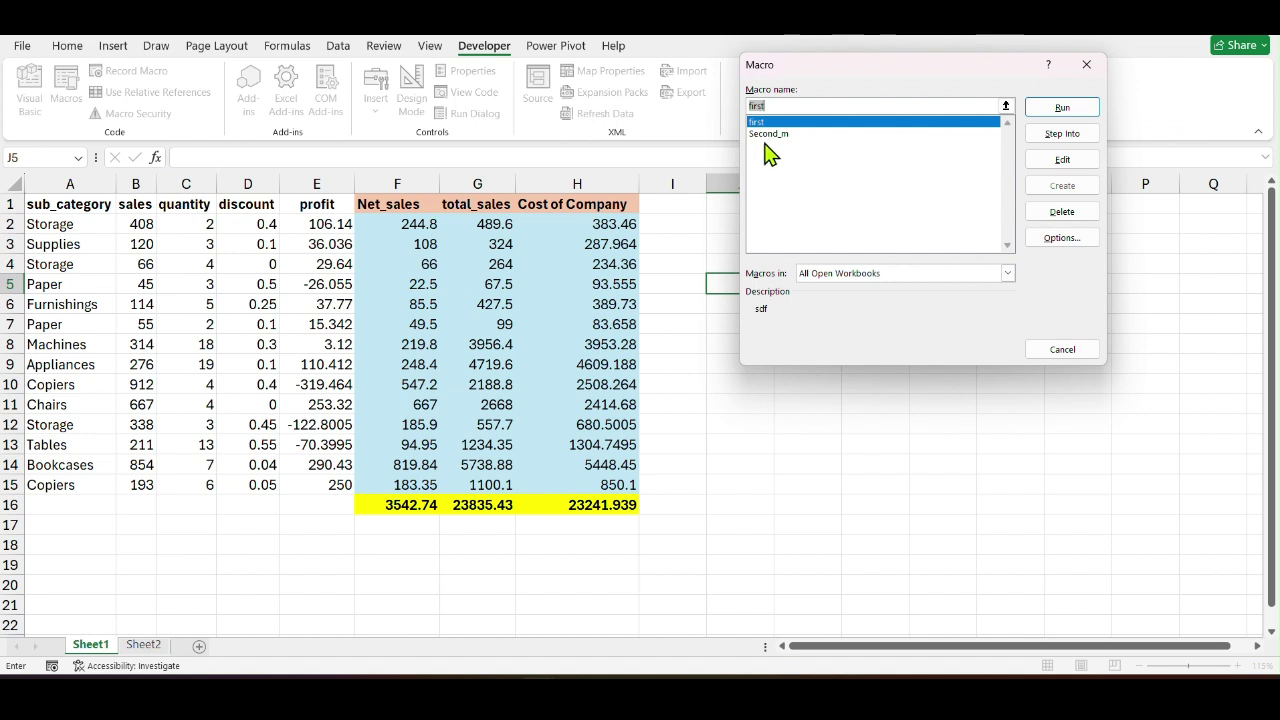
click(1062, 351)
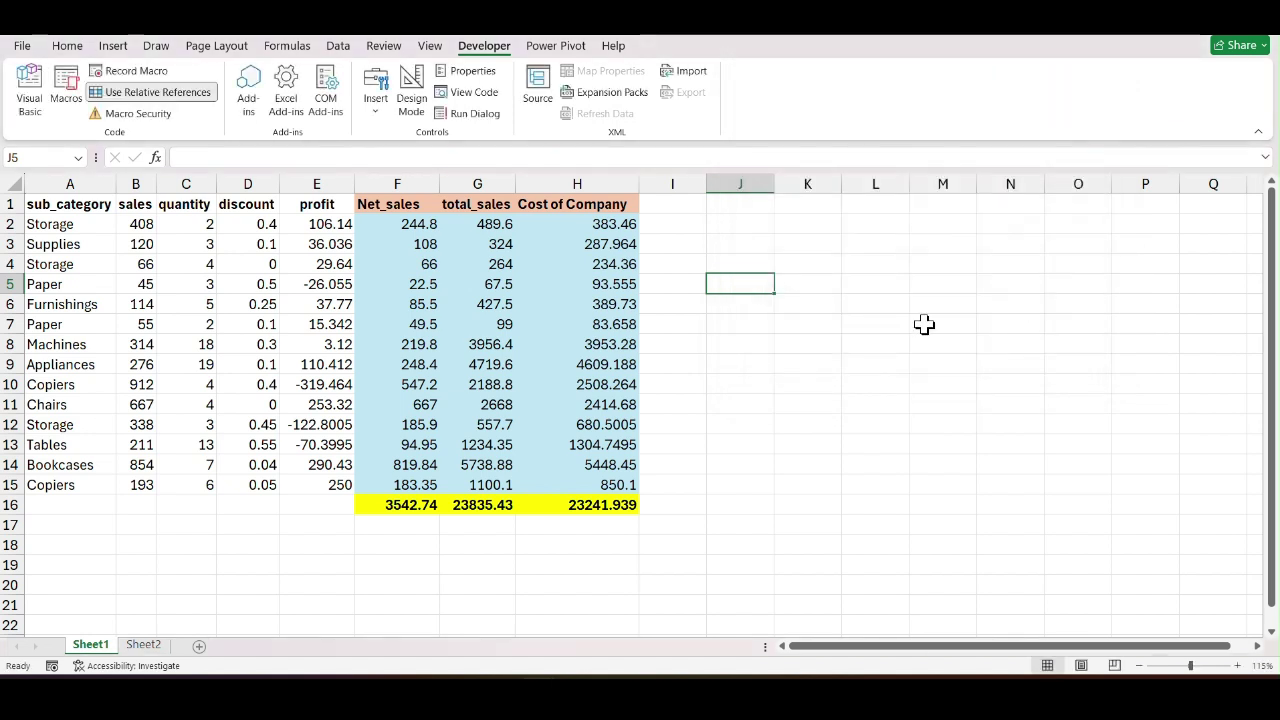
Copy the source table A1:E15 from Sheet1 into a new worksheet starting at A1.
drag(97, 207, 286, 481)
key(ctrl+c)
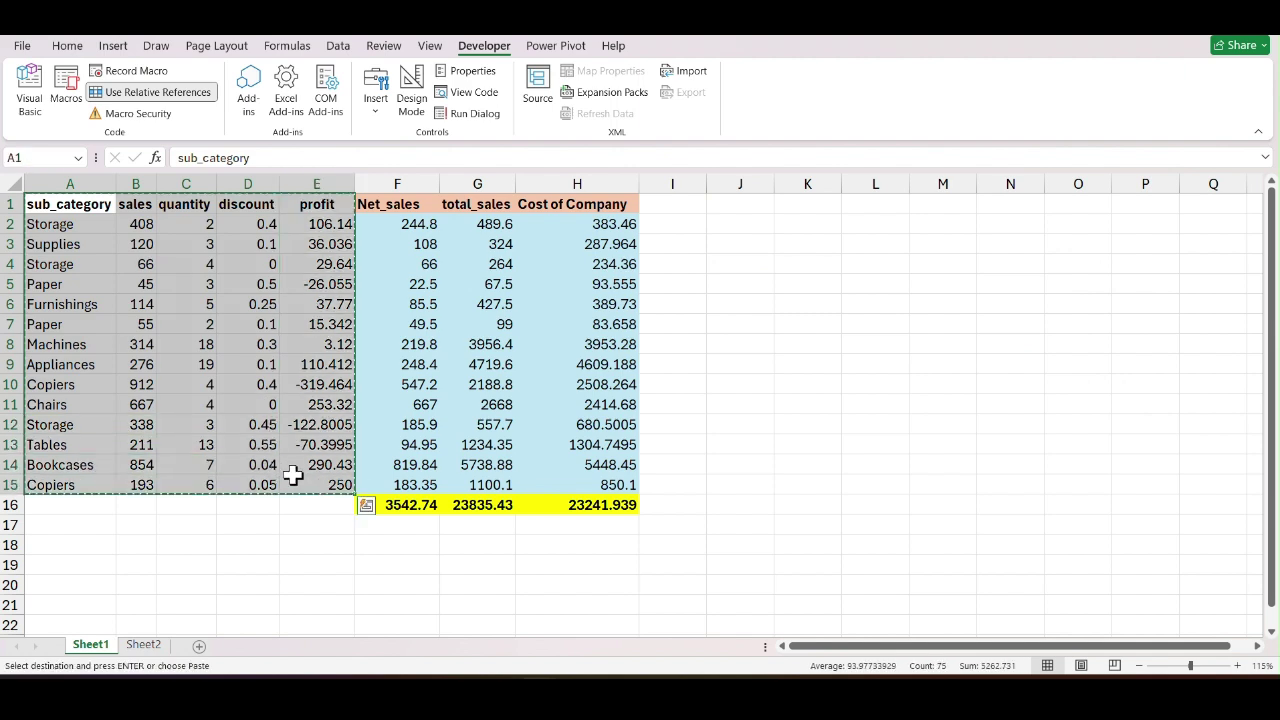
click(199, 646)
key(ctrl+v)
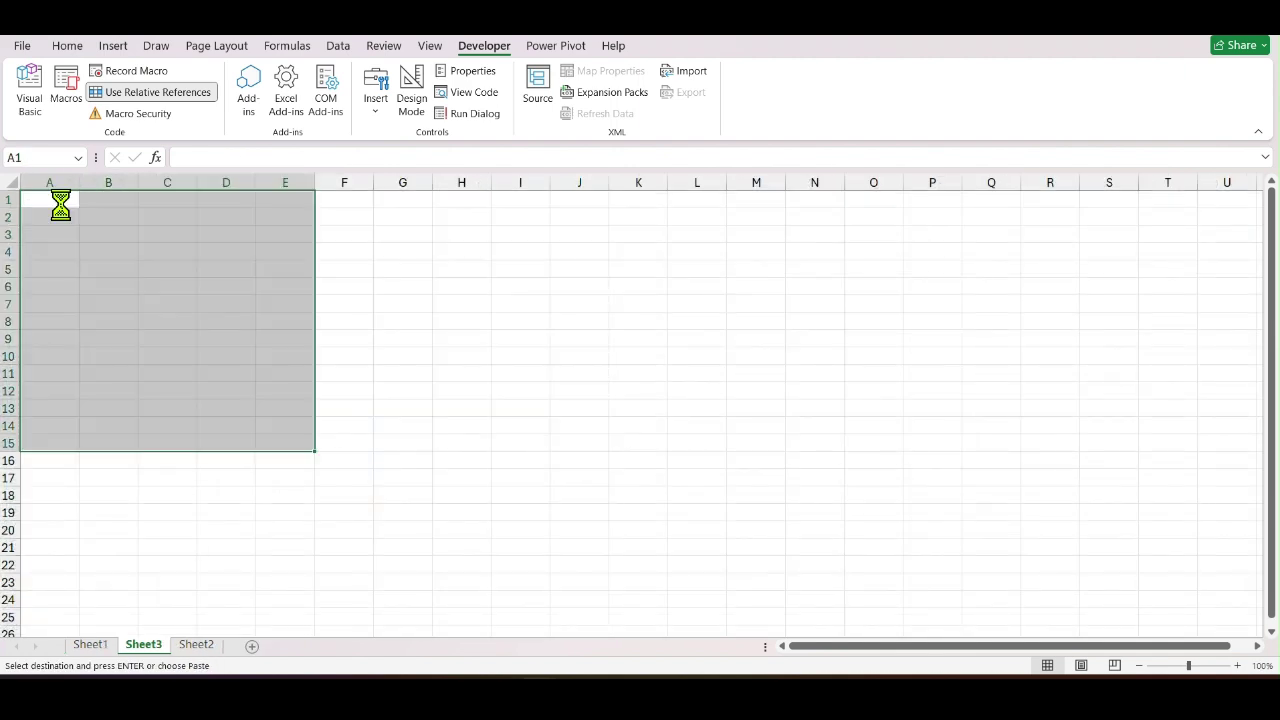
Run the Second_m macro from cell F1 beside the copied table on Sheet3.
click(416, 252)
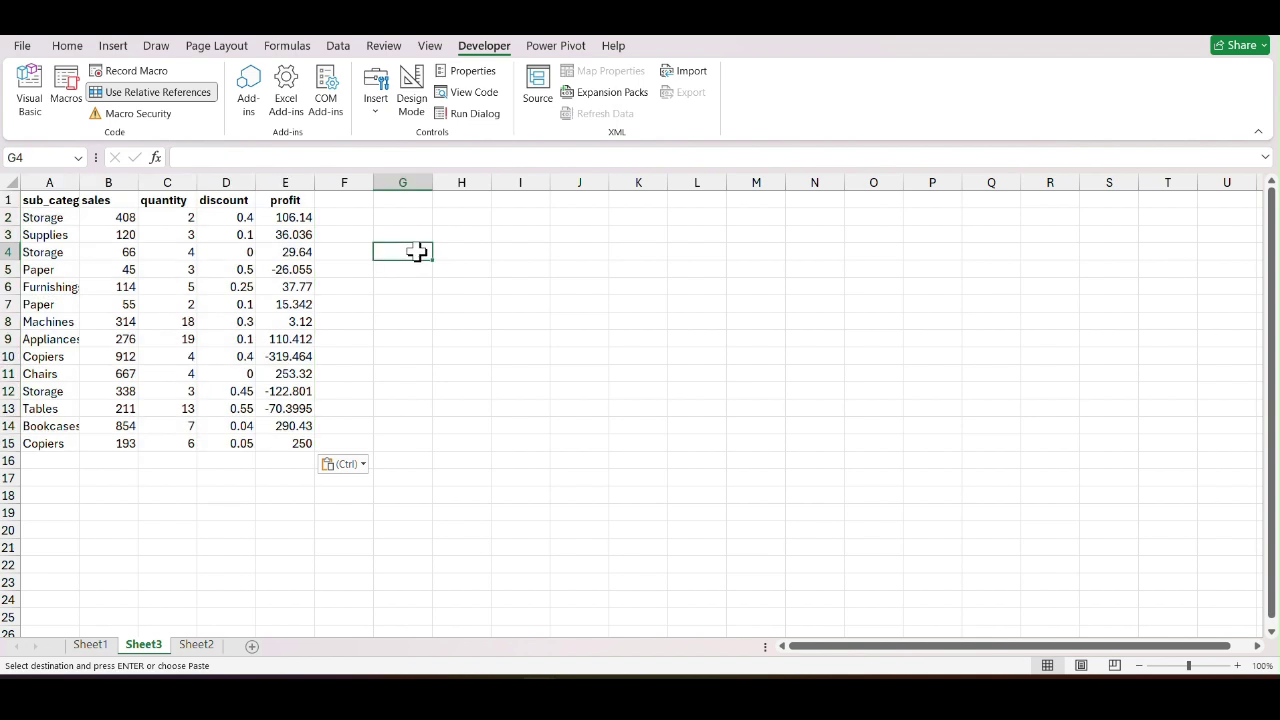
click(343, 201)
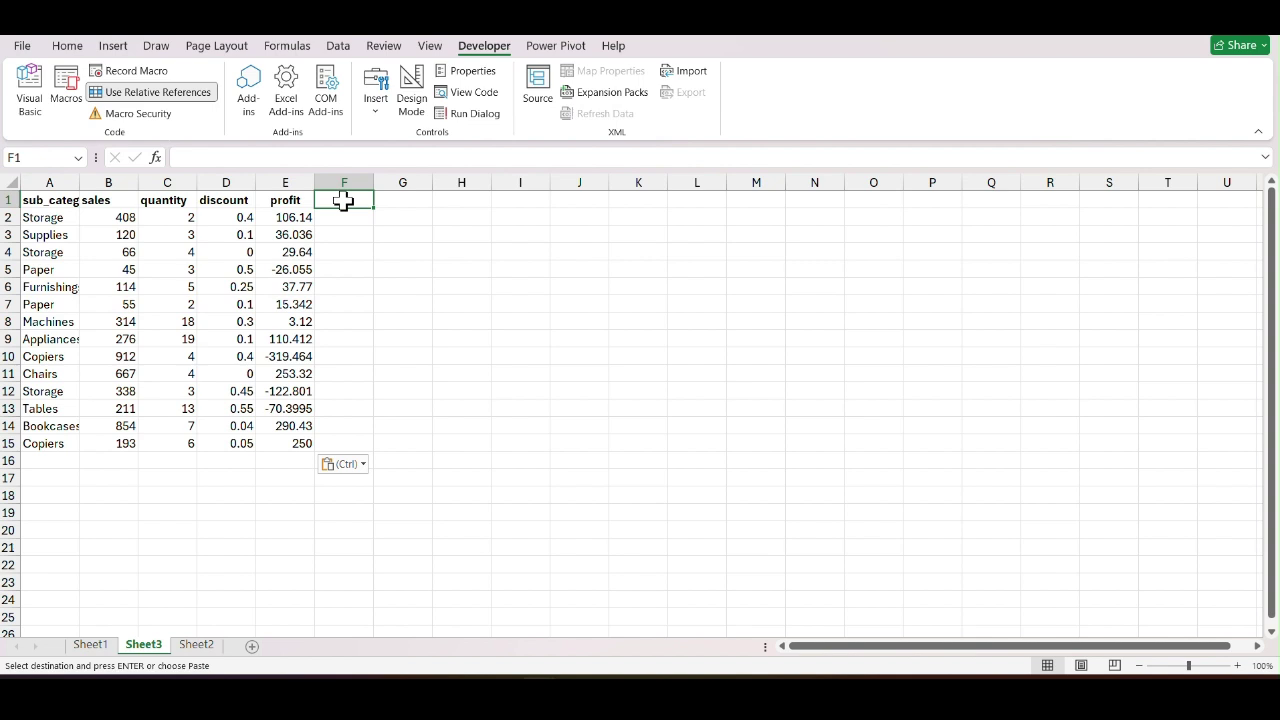
key(Return)
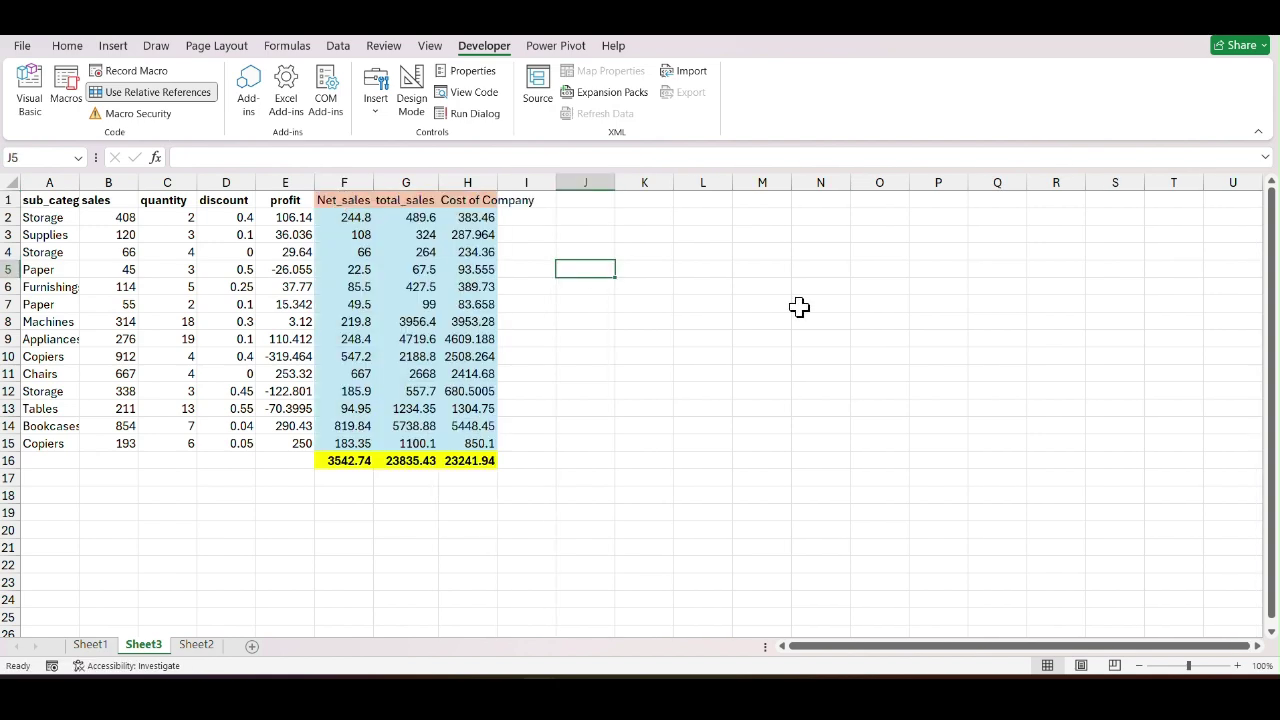
Copy the source table A1:E15 from Sheet3 into another new worksheet starting at E4.
click(192, 648)
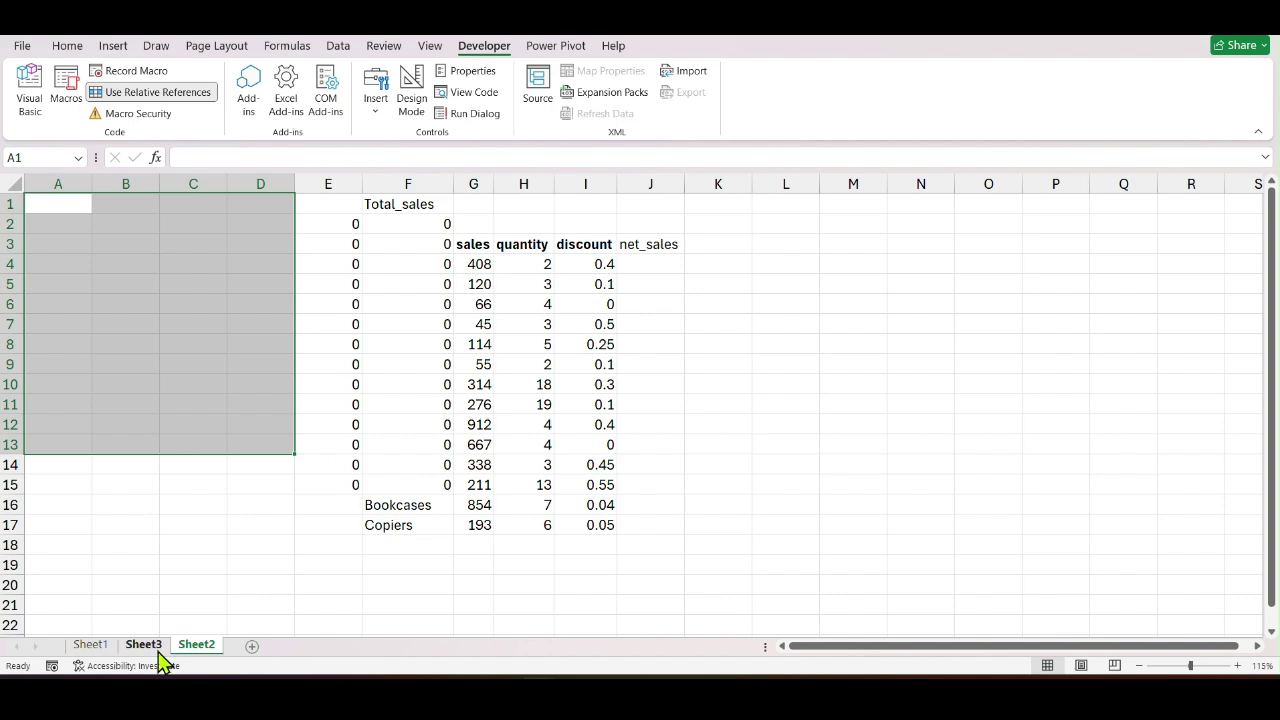
click(155, 650)
click(150, 565)
click(38, 200)
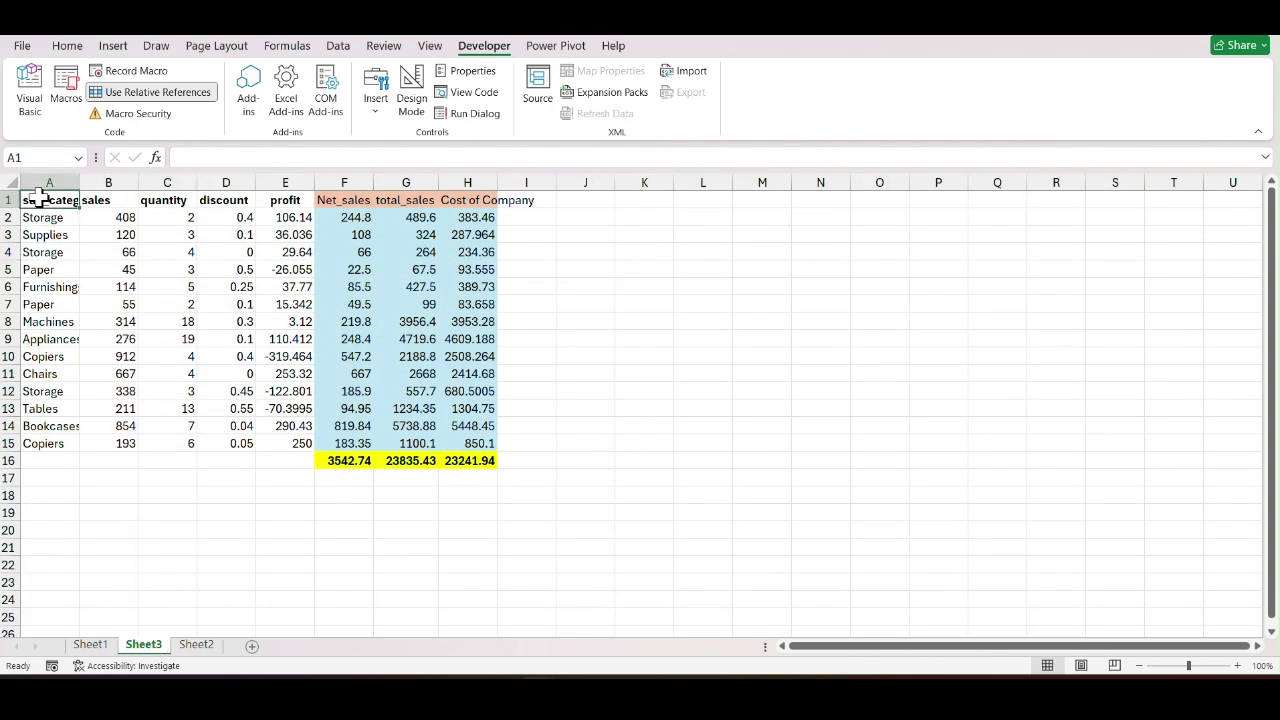
drag(38, 200, 266, 443)
key(ctrl+c)
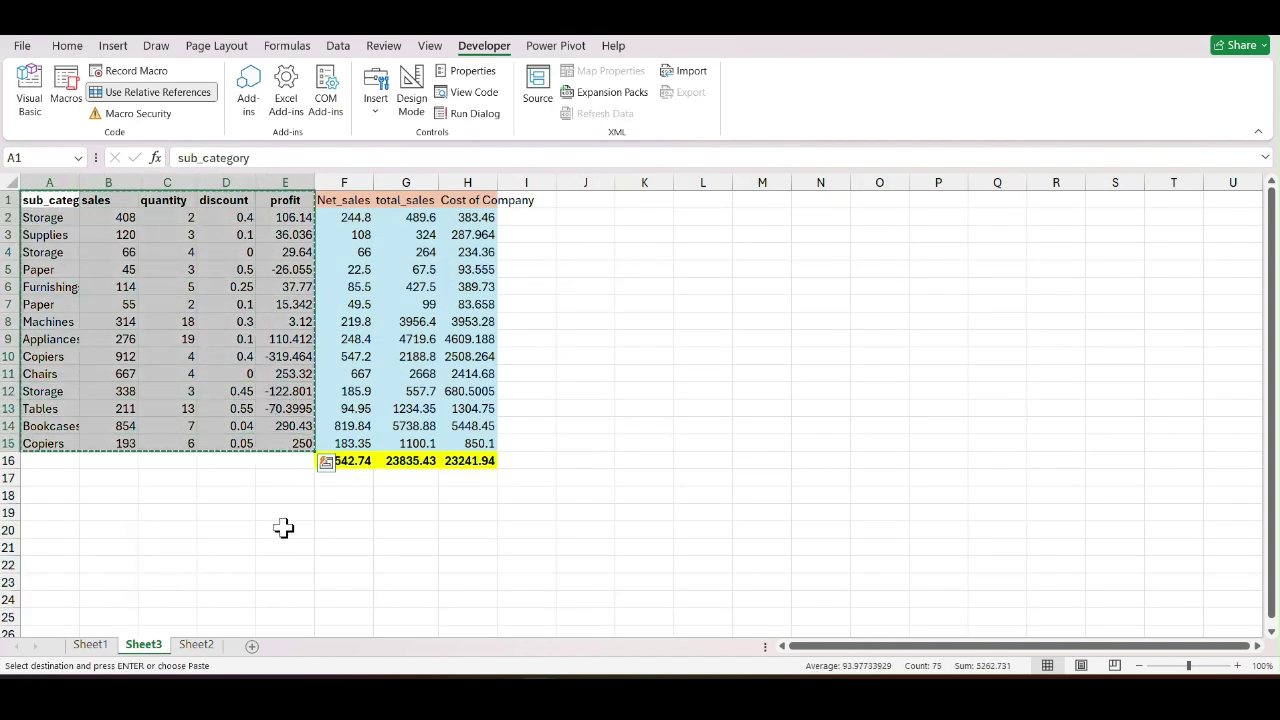
click(252, 645)
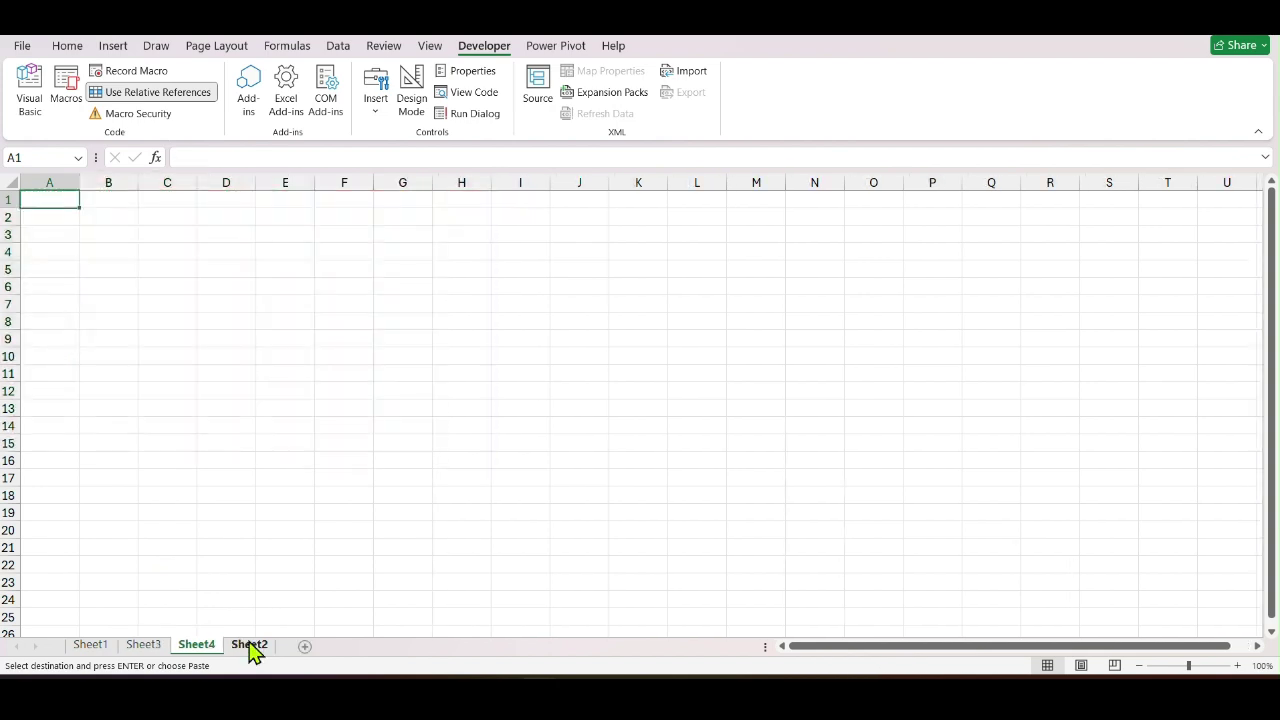
click(290, 249)
key(ctrl+v)
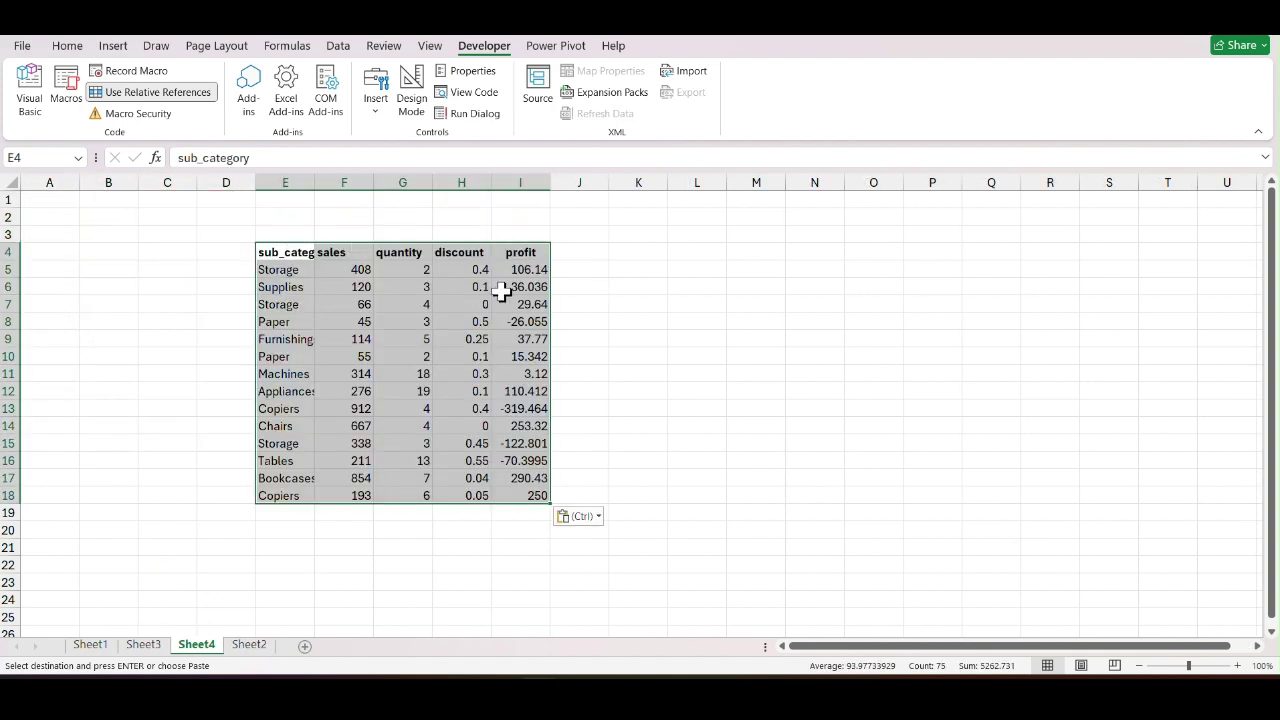
Autofit all column widths on Sheet4 and run the Second_m macro from cell J4.
click(12, 176)
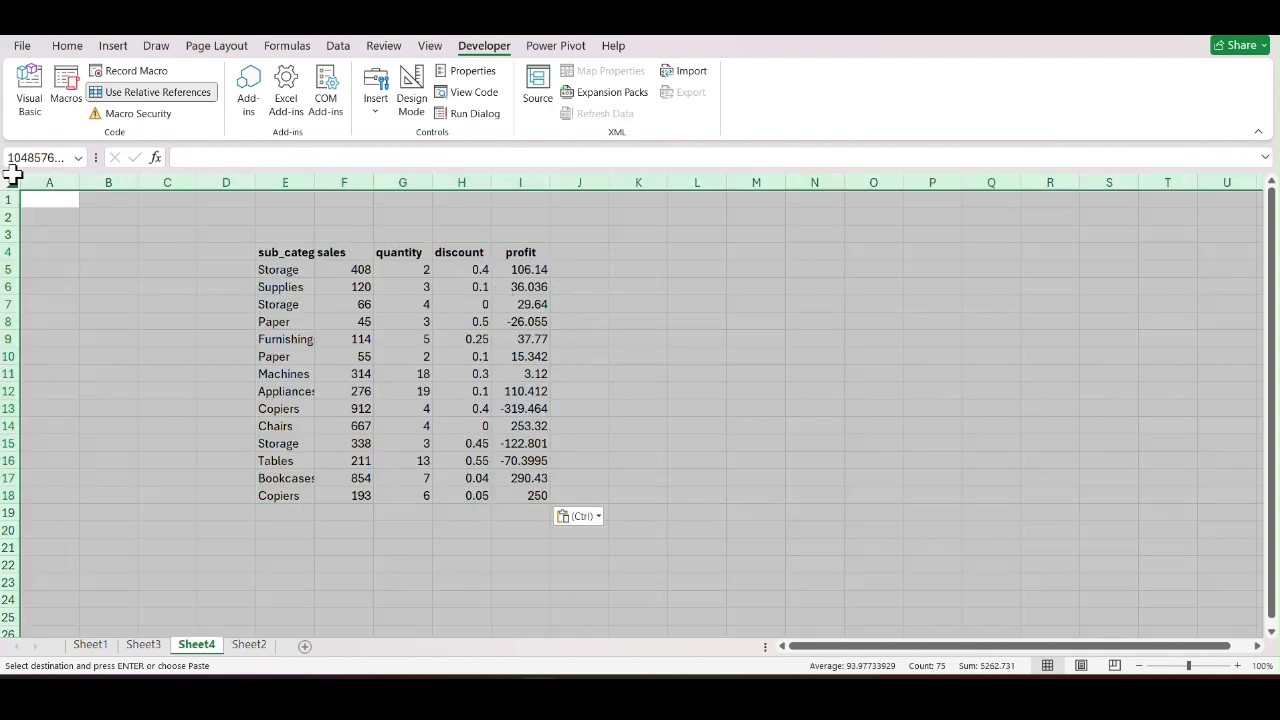
double_click(313, 184)
click(614, 340)
click(566, 258)
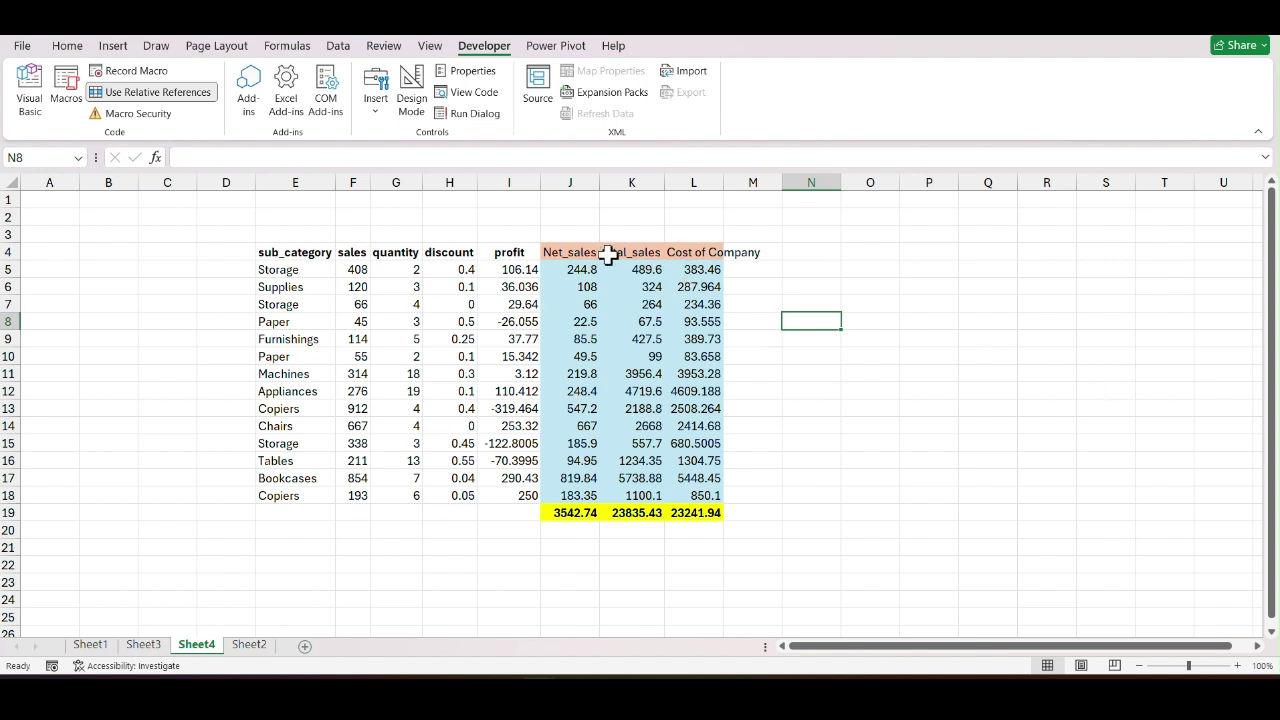
Review the macro's output in J4:L19 on Sheet4 and the Net_sales total formula in F16 on Sheet1.
click(562, 253)
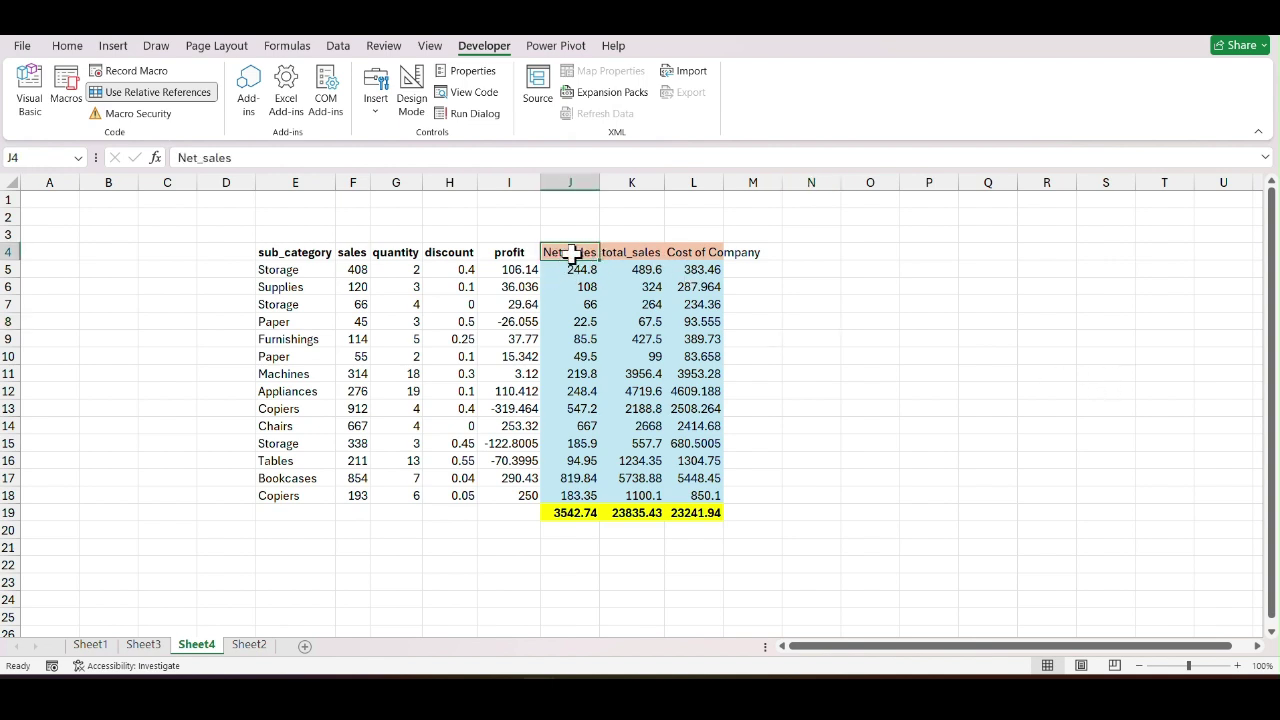
drag(571, 260, 720, 510)
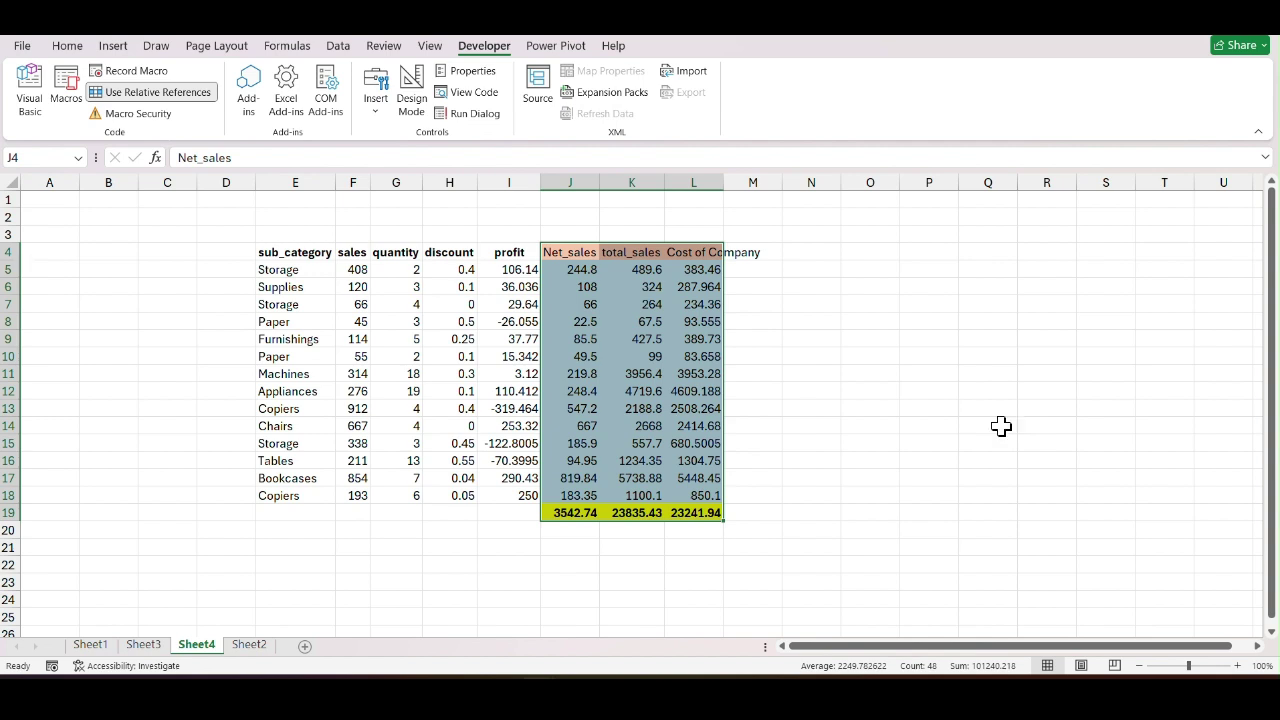
click(137, 90)
click(88, 644)
click(402, 512)
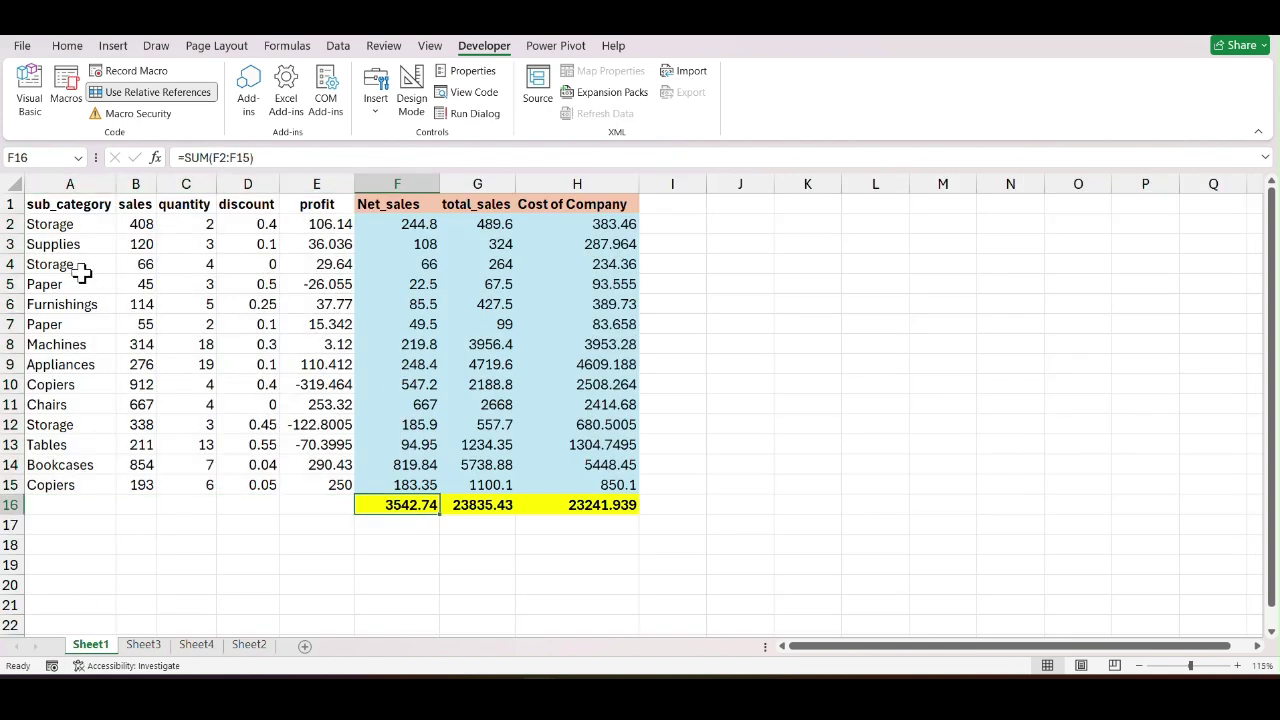
click(262, 646)
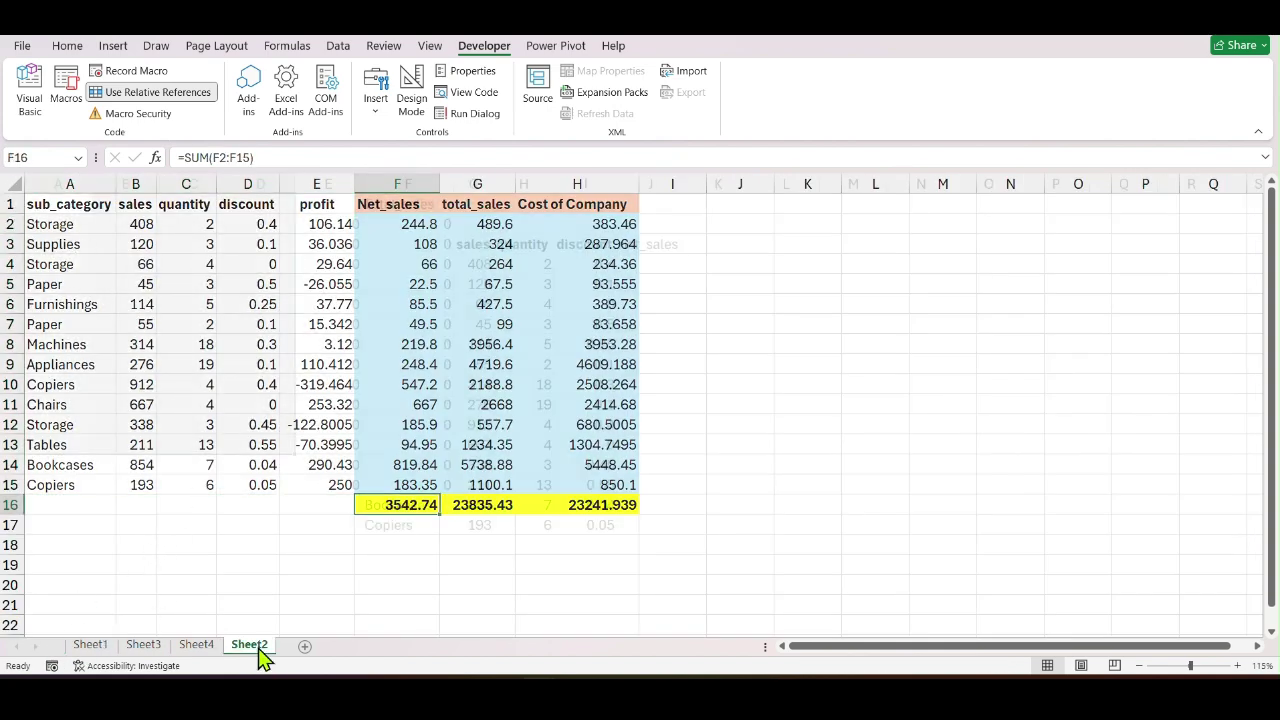
Add a new worksheet and copy the source table A1:E15 from Sheet1 into it at A1.
click(304, 646)
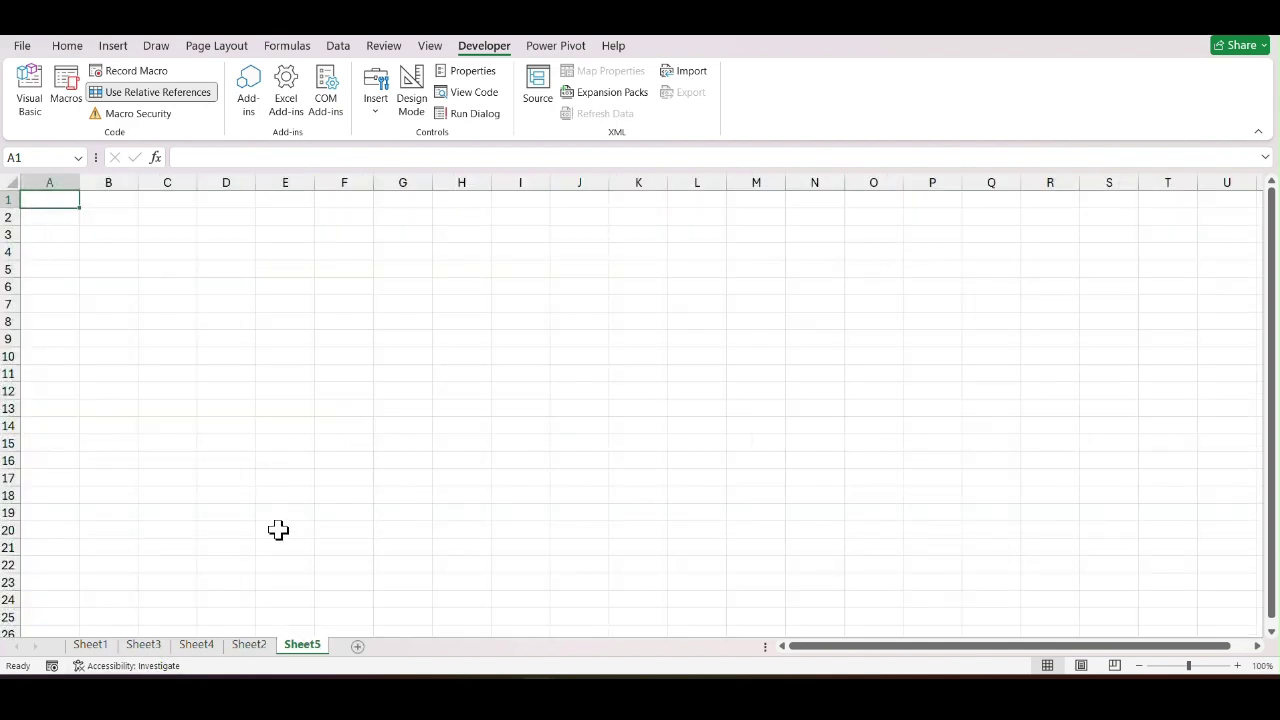
click(247, 646)
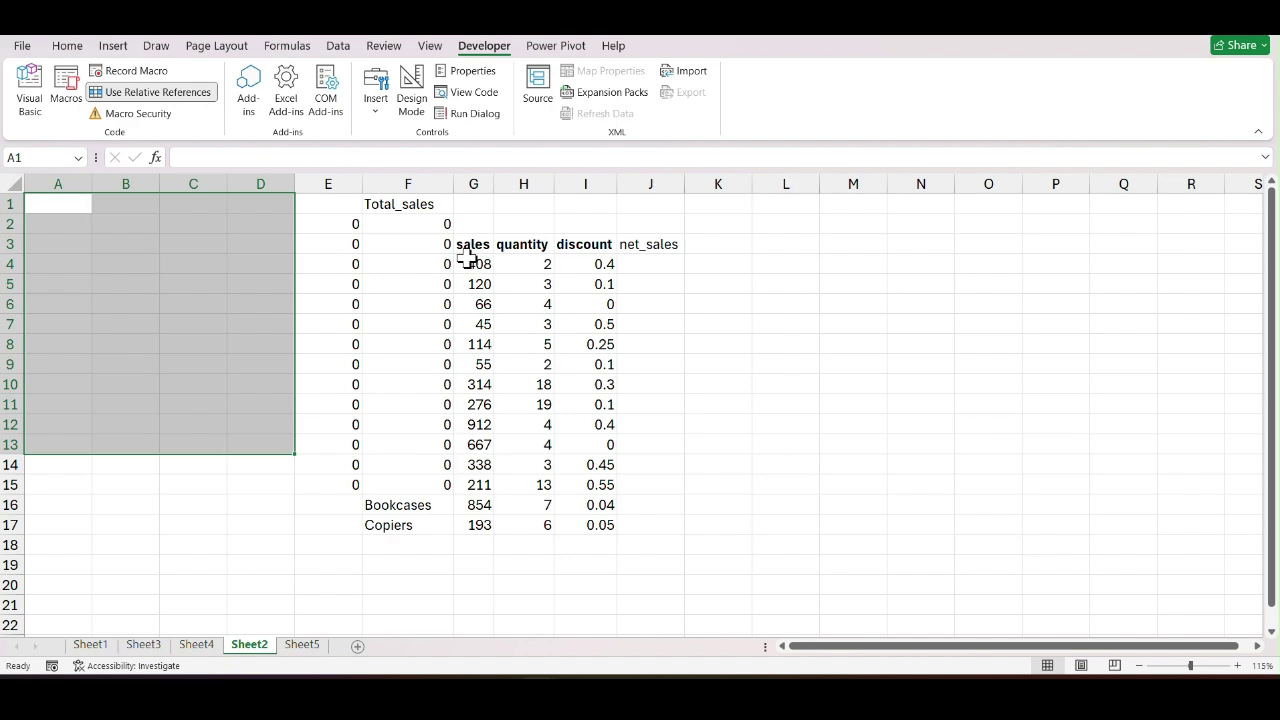
click(92, 646)
drag(70, 204, 295, 481)
key(ctrl+c)
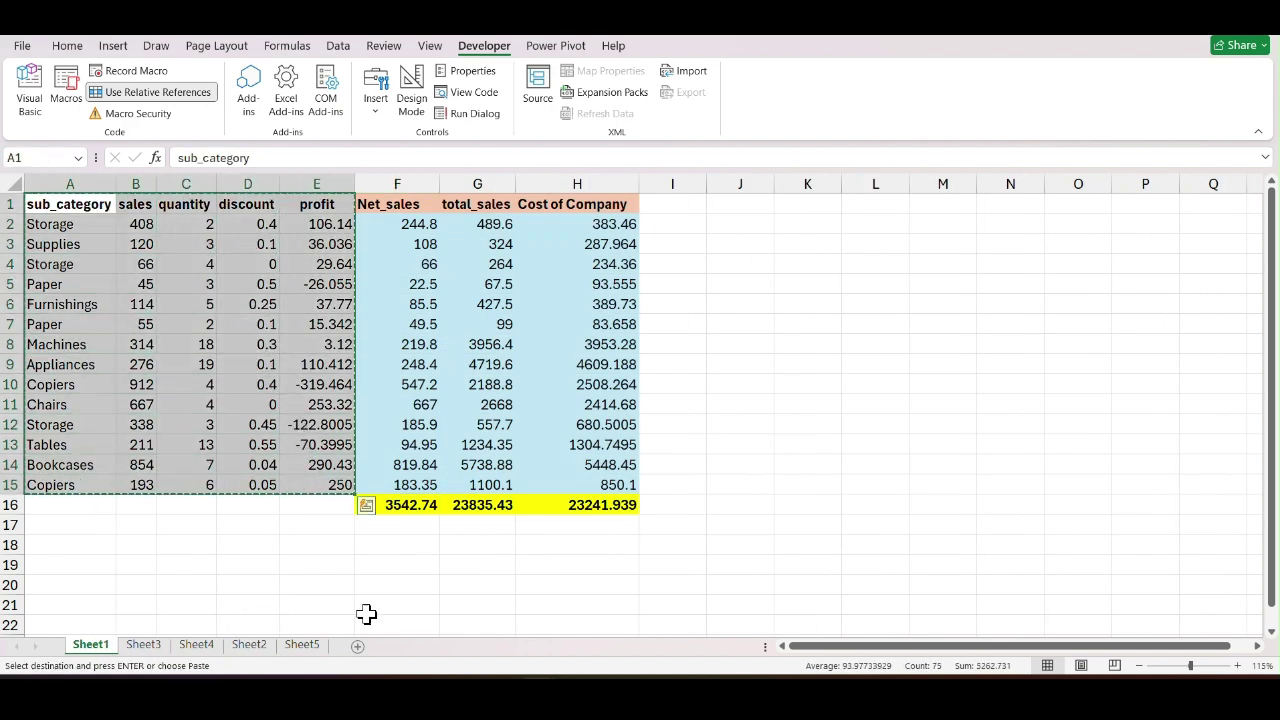
click(300, 645)
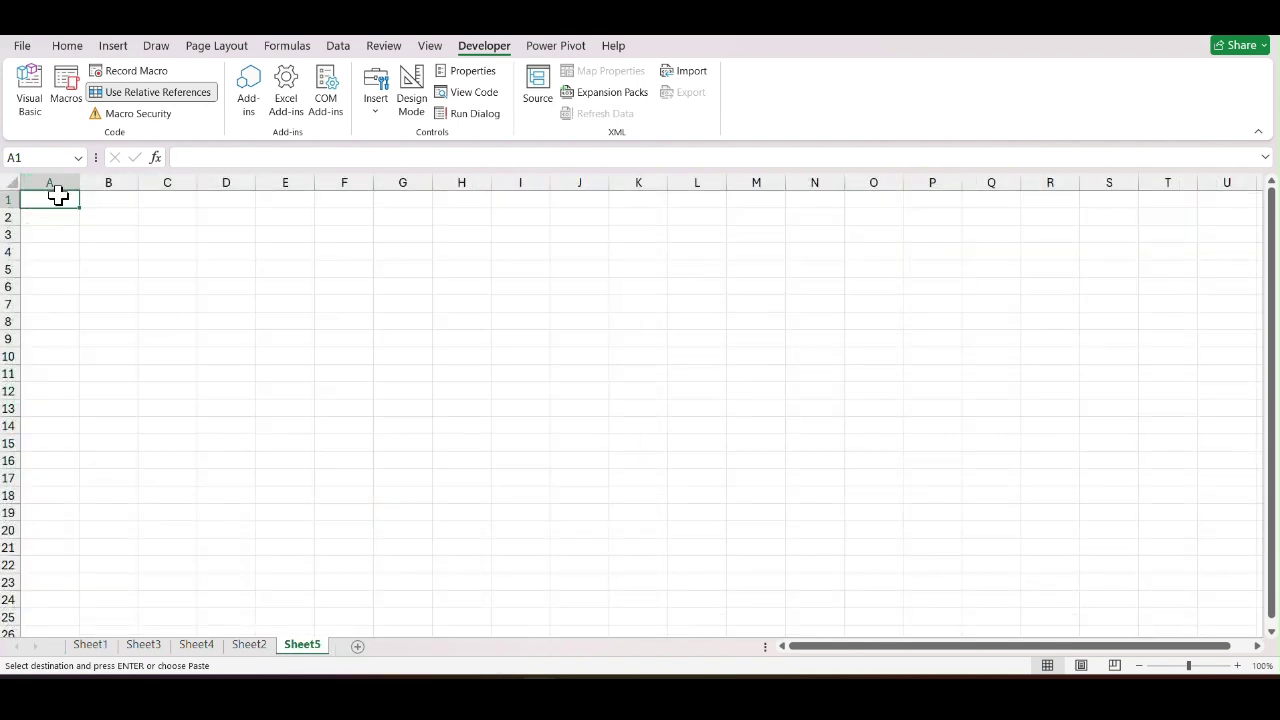
key(ctrl+v)
Paste the table again at A16 on Sheet5 and delete the duplicate header row 16.
click(64, 455)
key(ctrl+v)
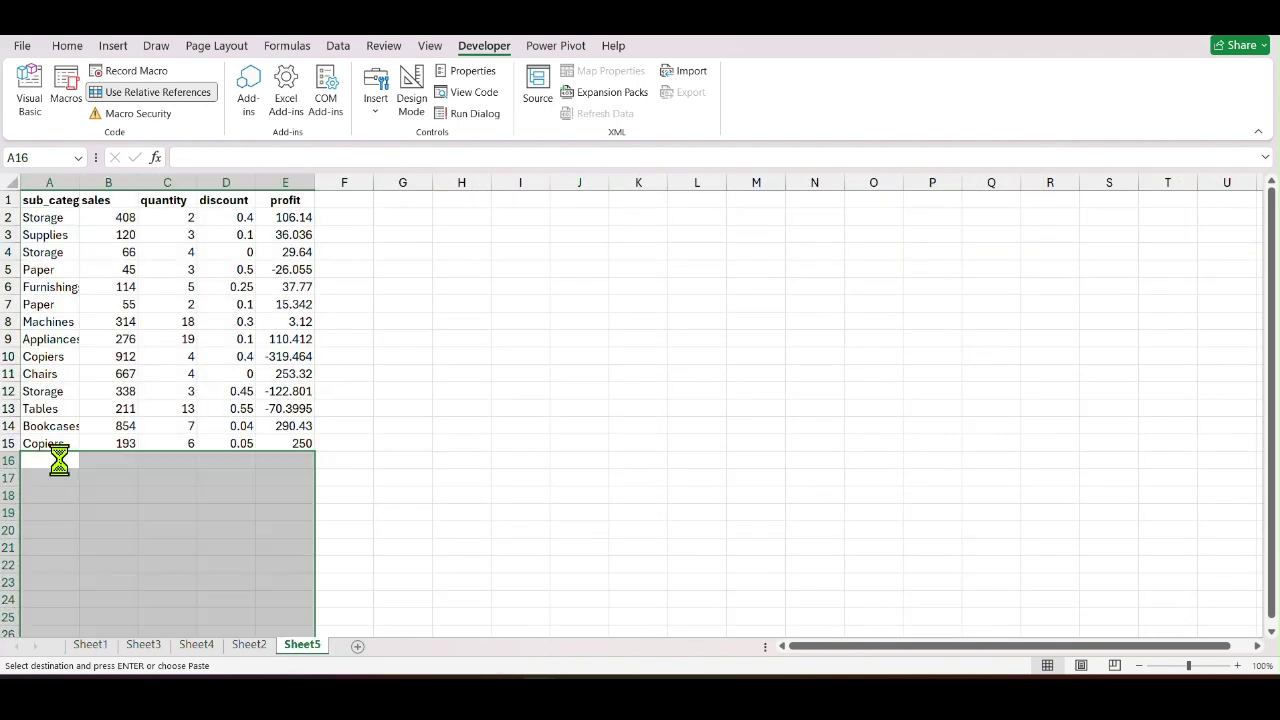
click(521, 548)
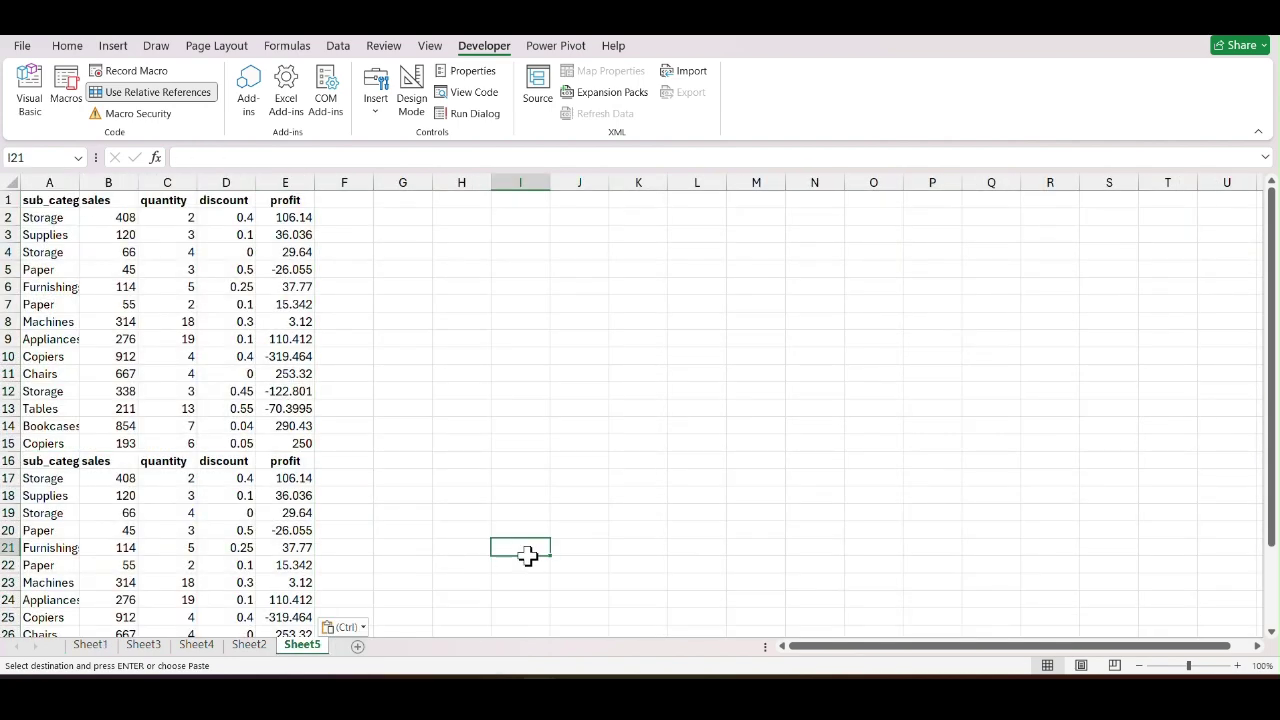
click(8, 461)
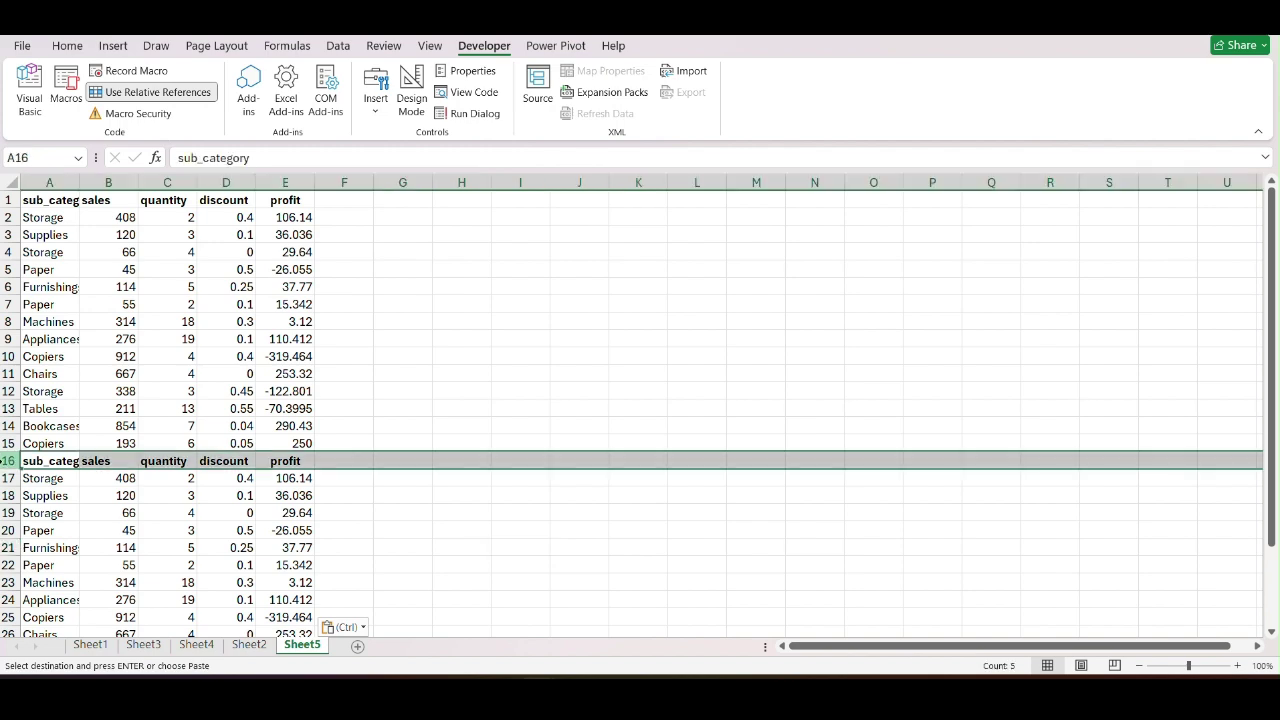
key(ctrl+minus)
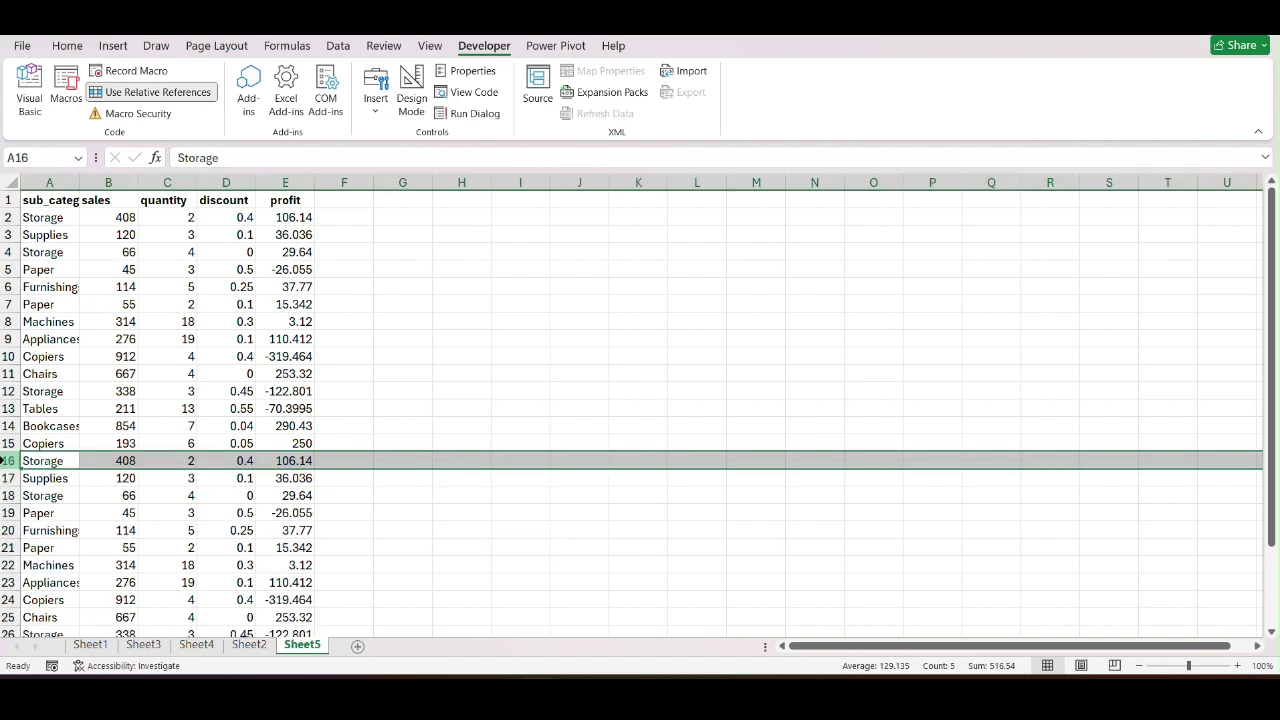
scroll(248, 361, down, 1)
scroll(248, 361, up, 2)
click(389, 337)
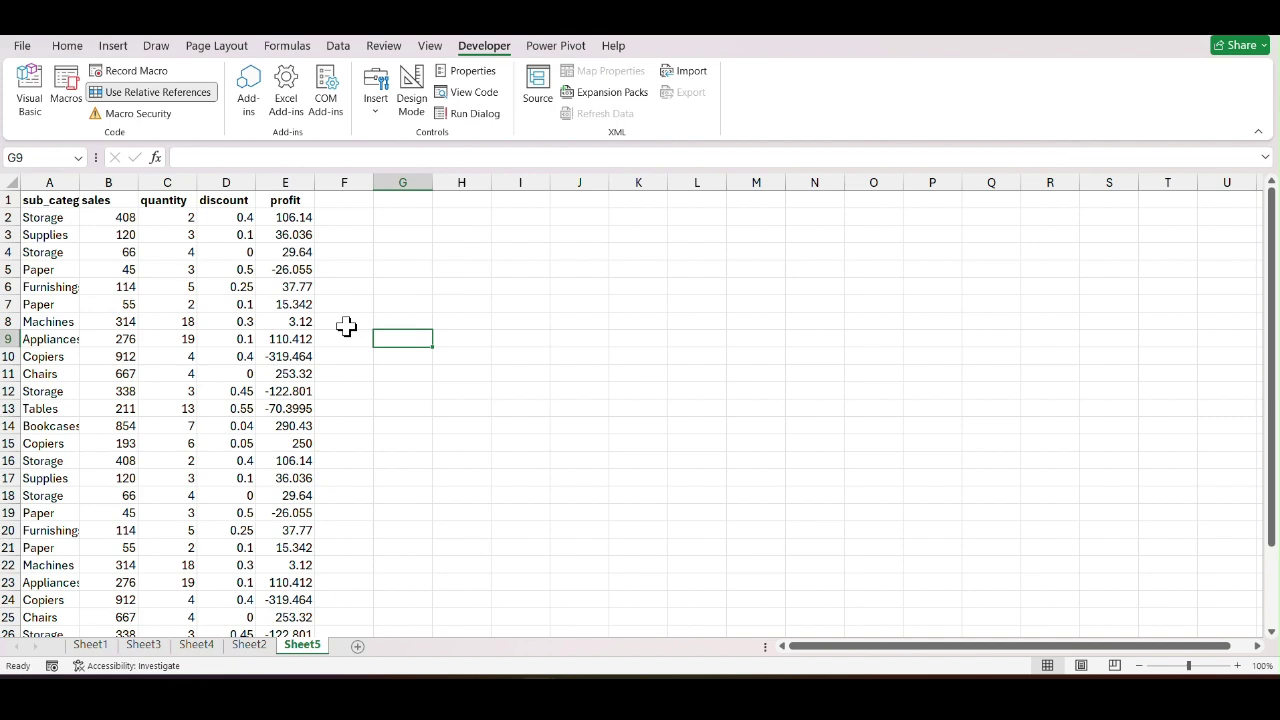
Compare the extent of the sub_category data in E5:E18 on Sheet4 with A2:A29 on Sheet5.
click(197, 646)
drag(292, 270, 293, 490)
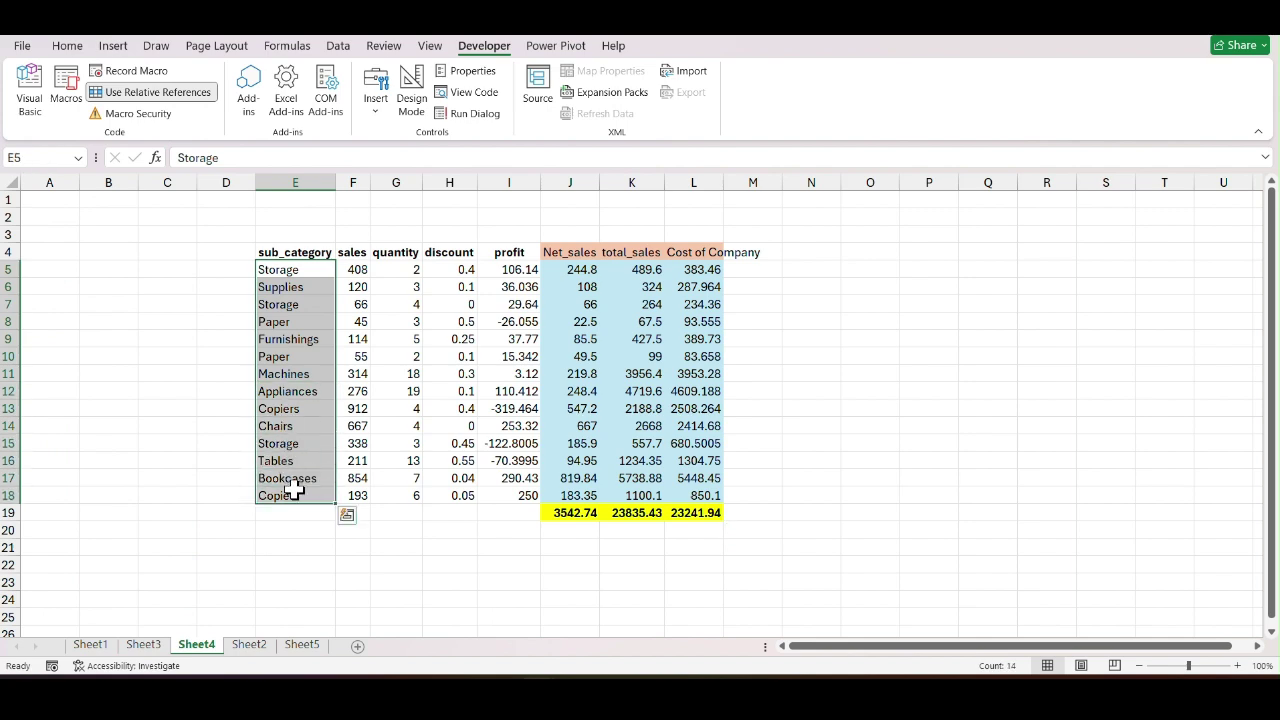
click(302, 645)
drag(42, 217, 57, 609)
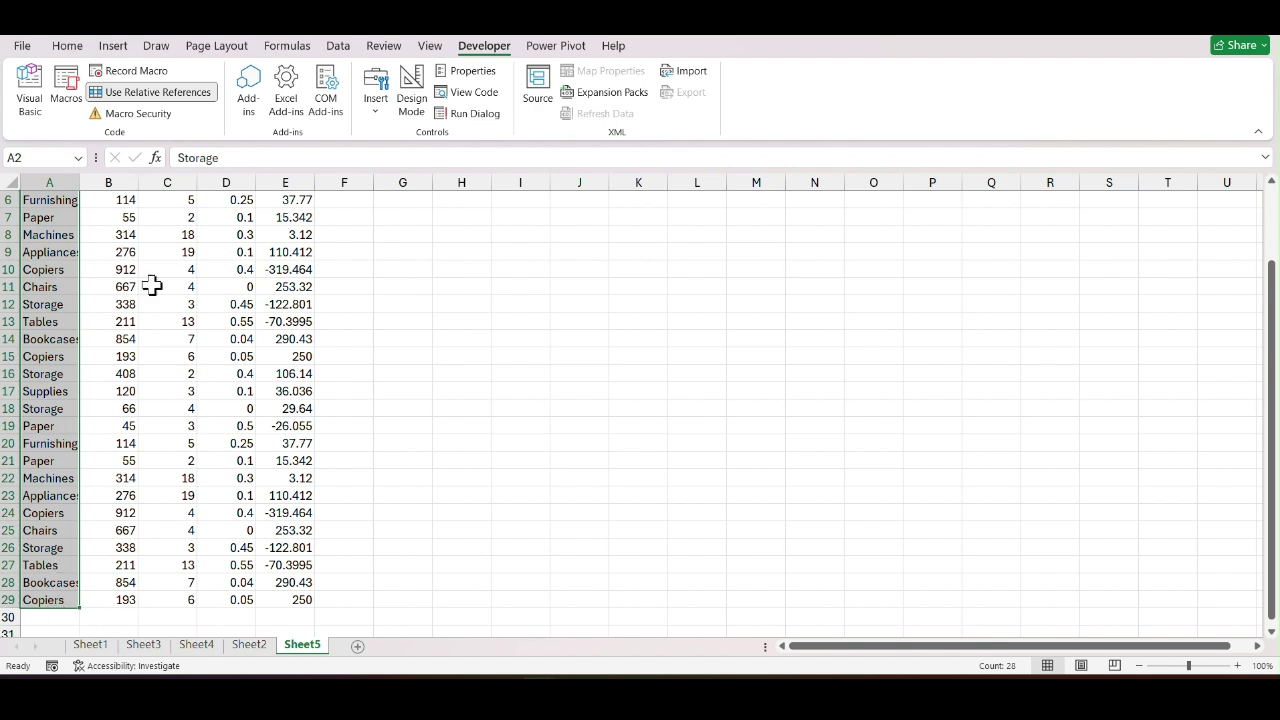
Select all cells on Sheet5.
scroll(152, 290, up, 2)
click(12, 183)
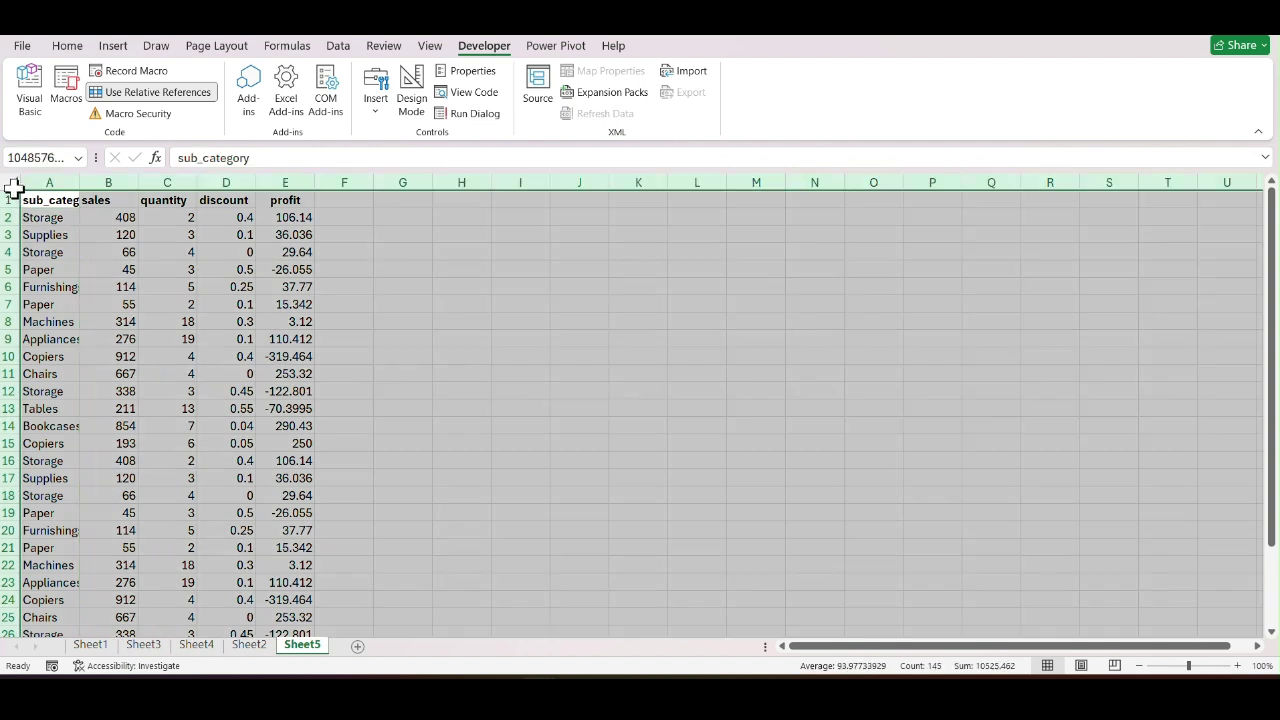
Autofit all columns of Sheet5 to their contents and run the Second_m macro from cell F1.
double_click(79, 183)
click(366, 223)
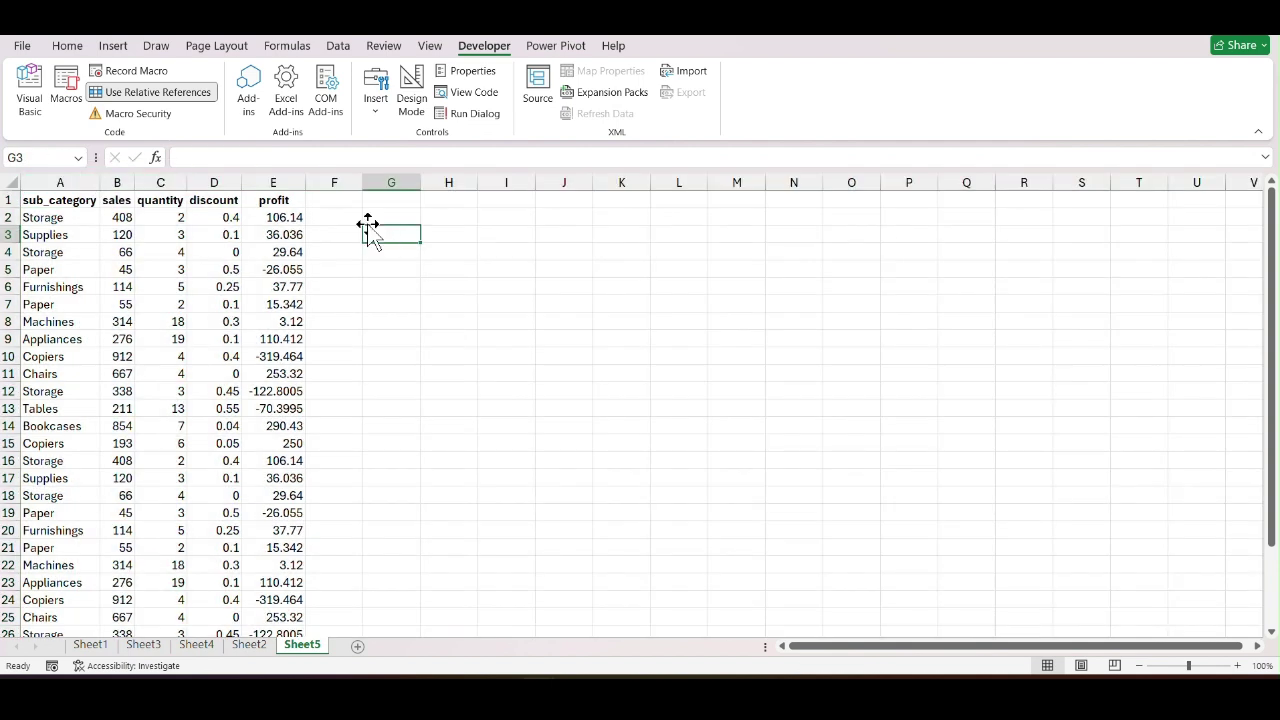
click(341, 205)
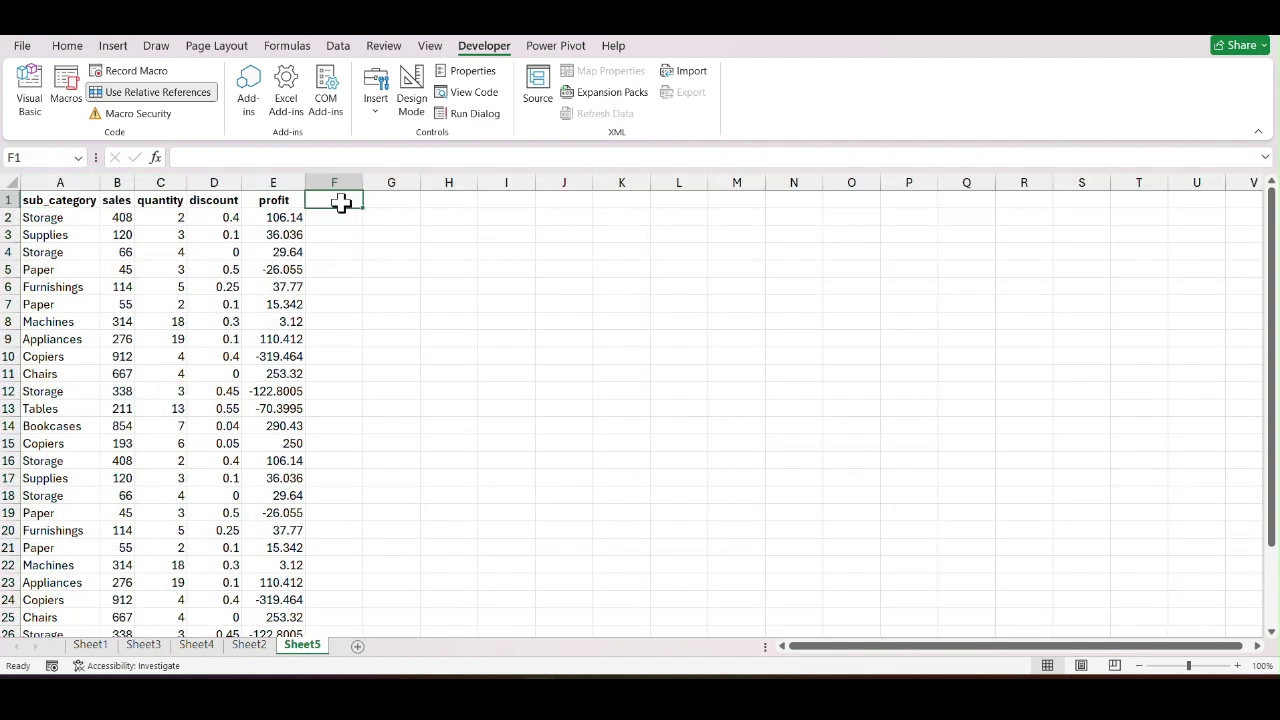
key(ctrl+q)
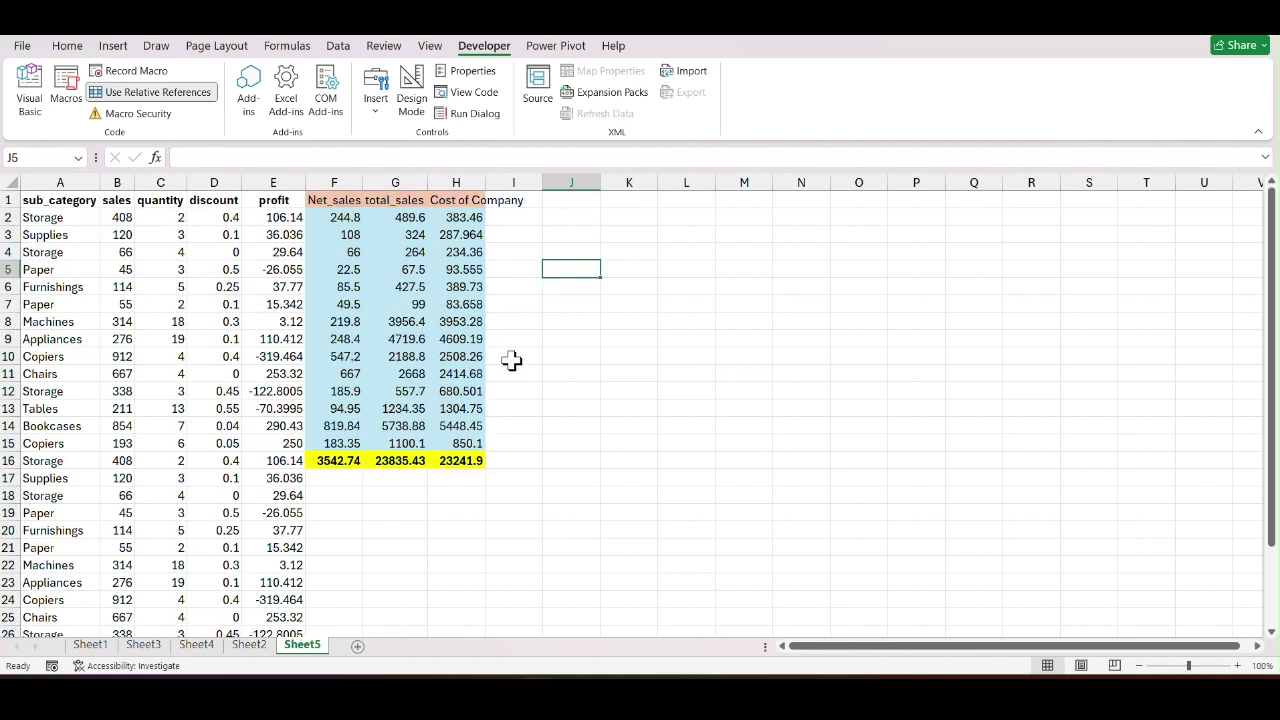
Run the Second_m macro again from cell F17 and inspect the block it generates down to the totals row.
scroll(511, 361, down, 2)
click(326, 409)
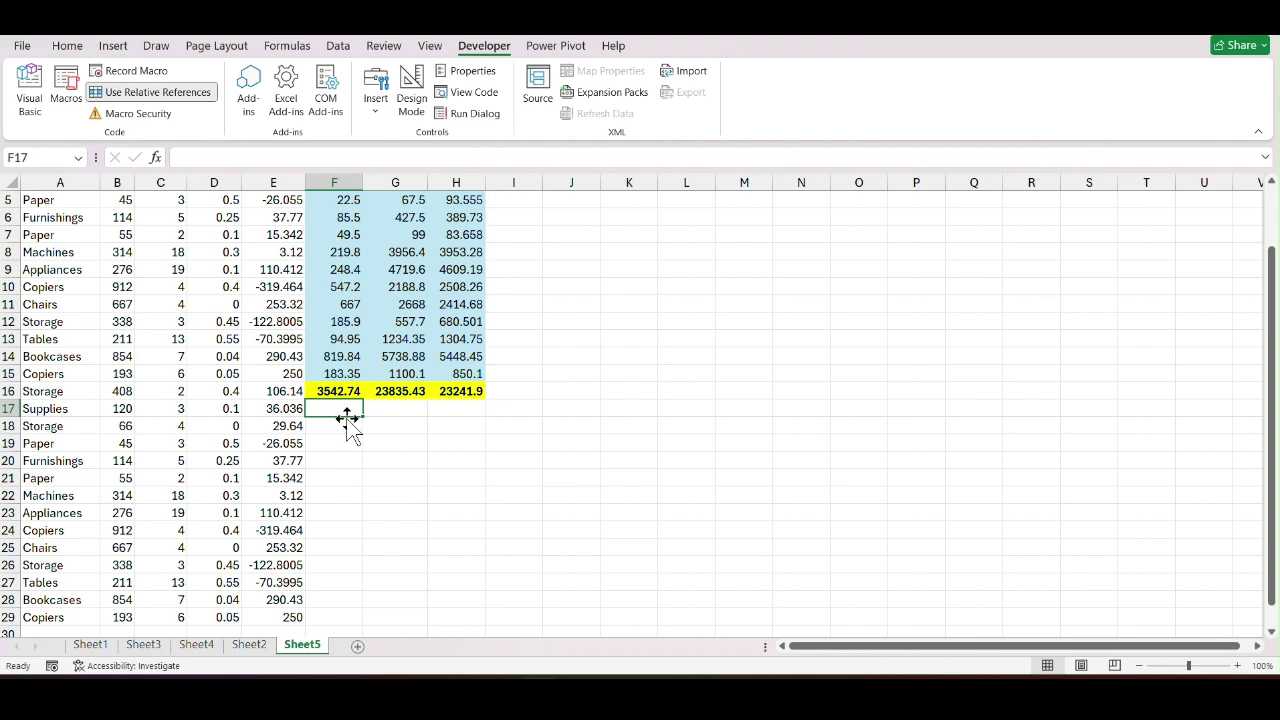
key(ctrl+q)
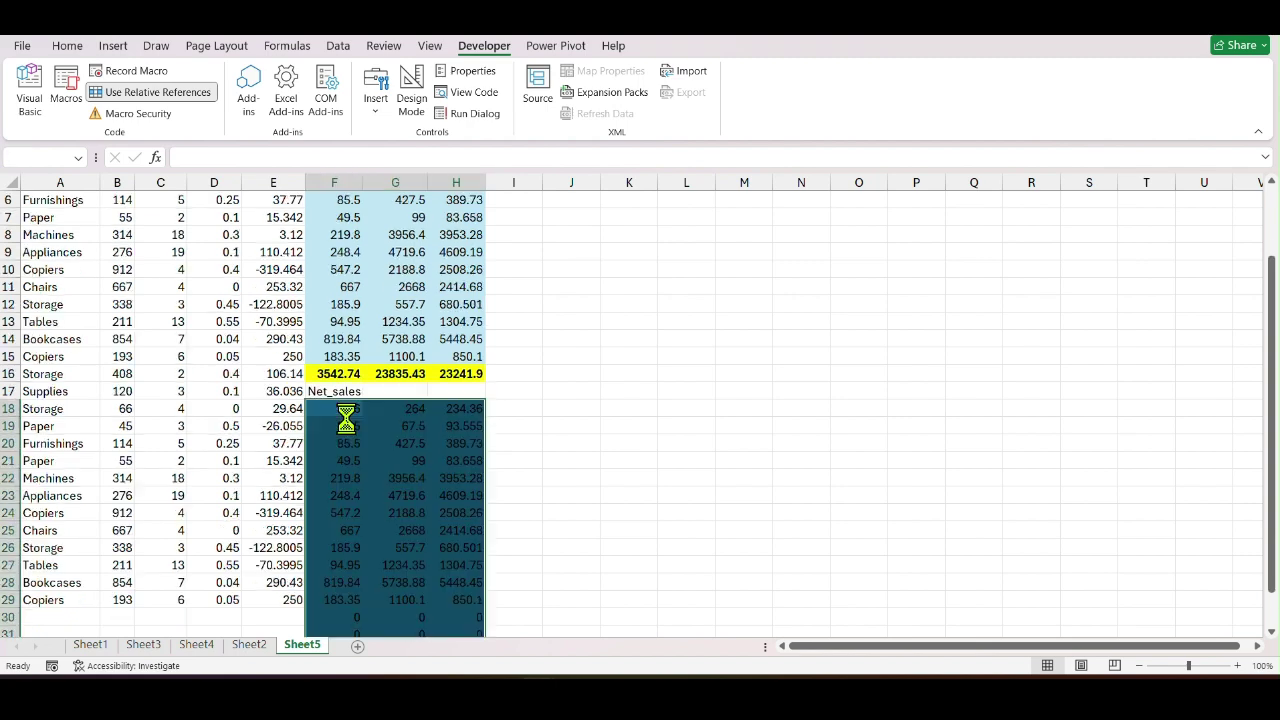
scroll(428, 384, down, 3)
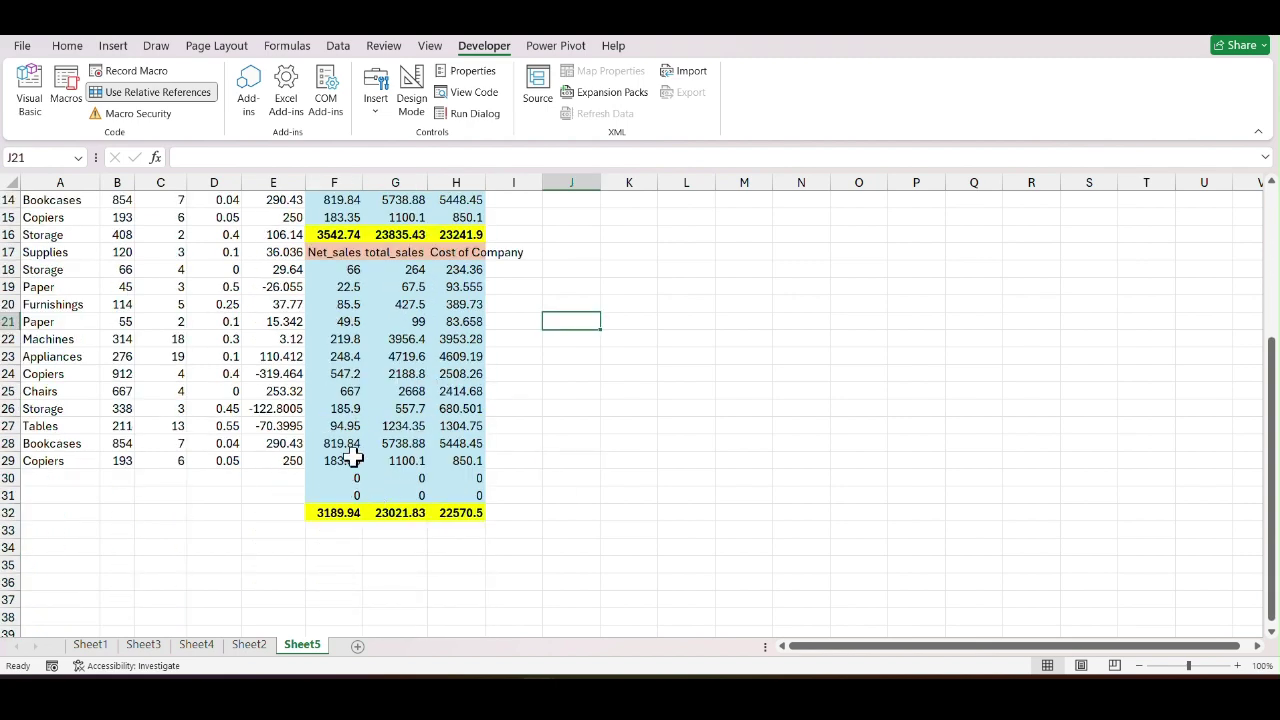
scroll(311, 371, up, 2)
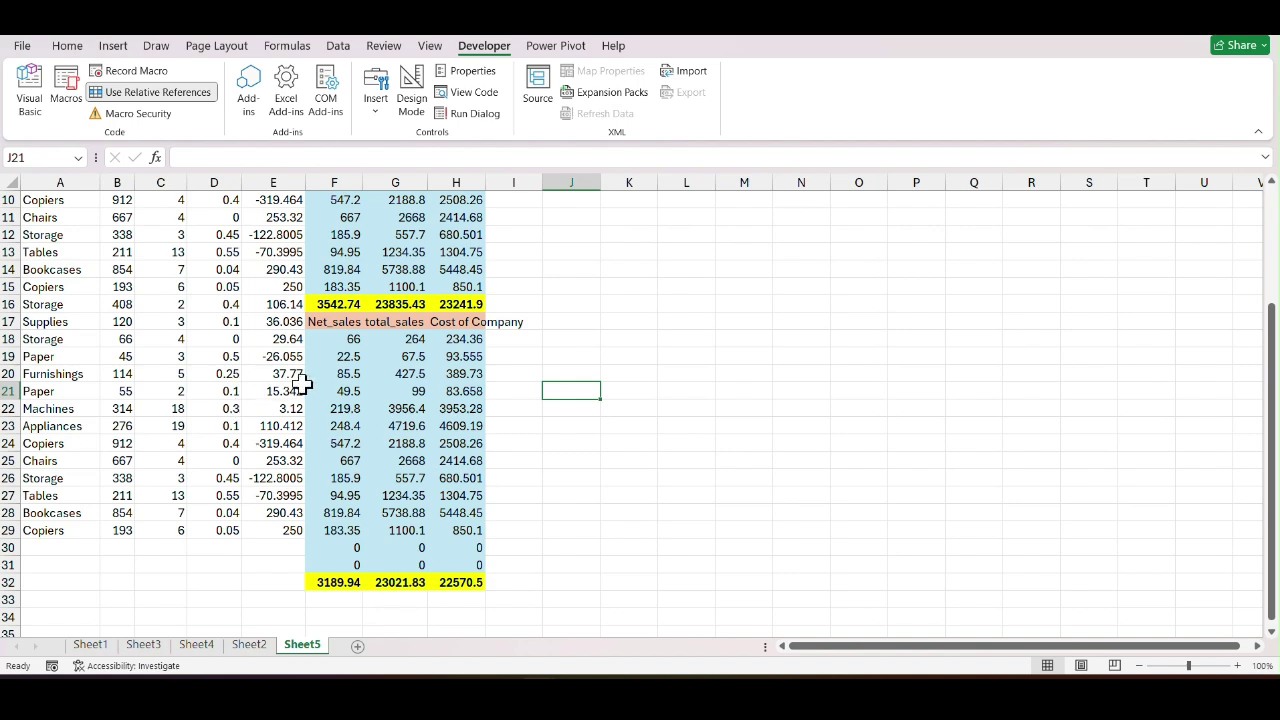
scroll(340, 380, up, 2)
drag(340, 398, 526, 400)
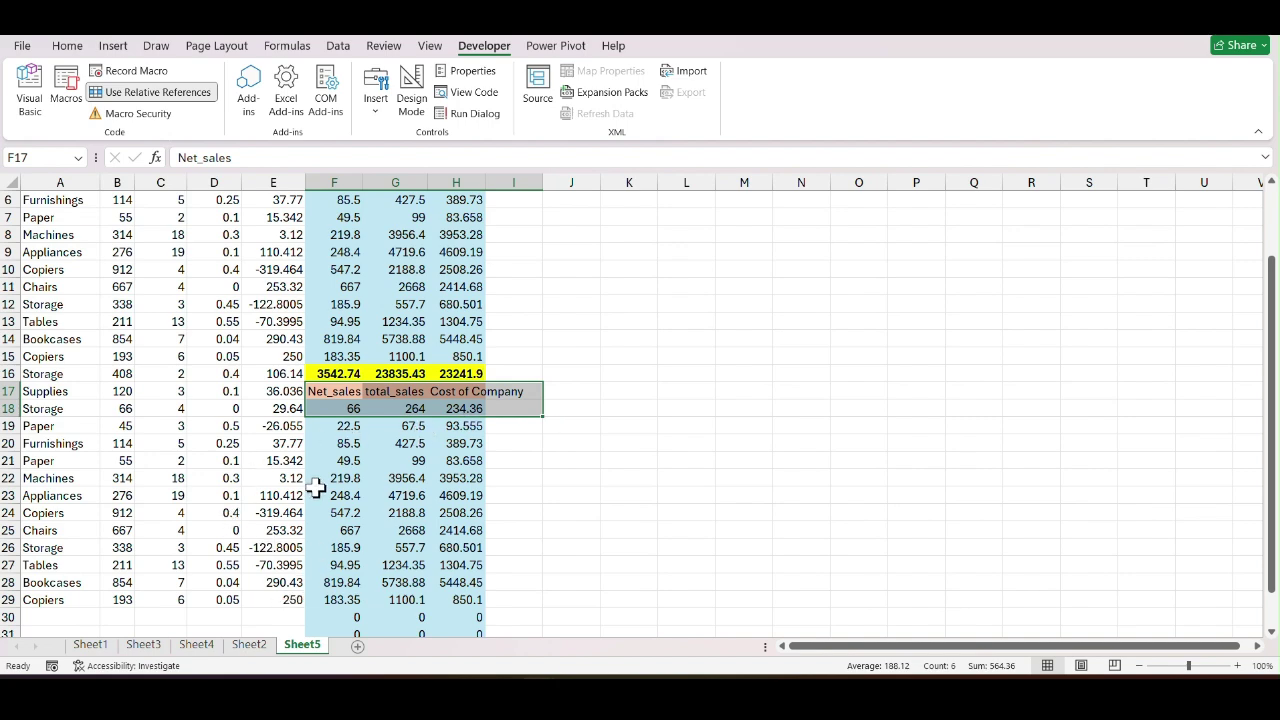
scroll(316, 488, down, 2)
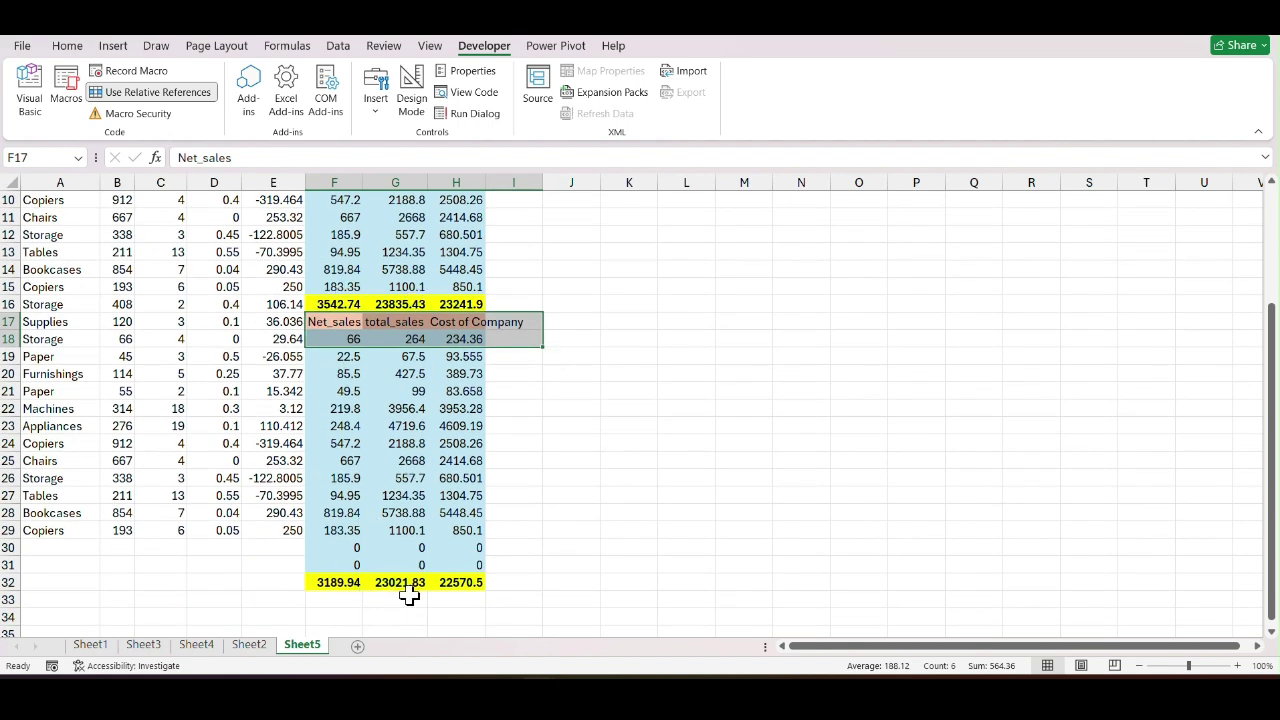
scroll(391, 494, down, 3)
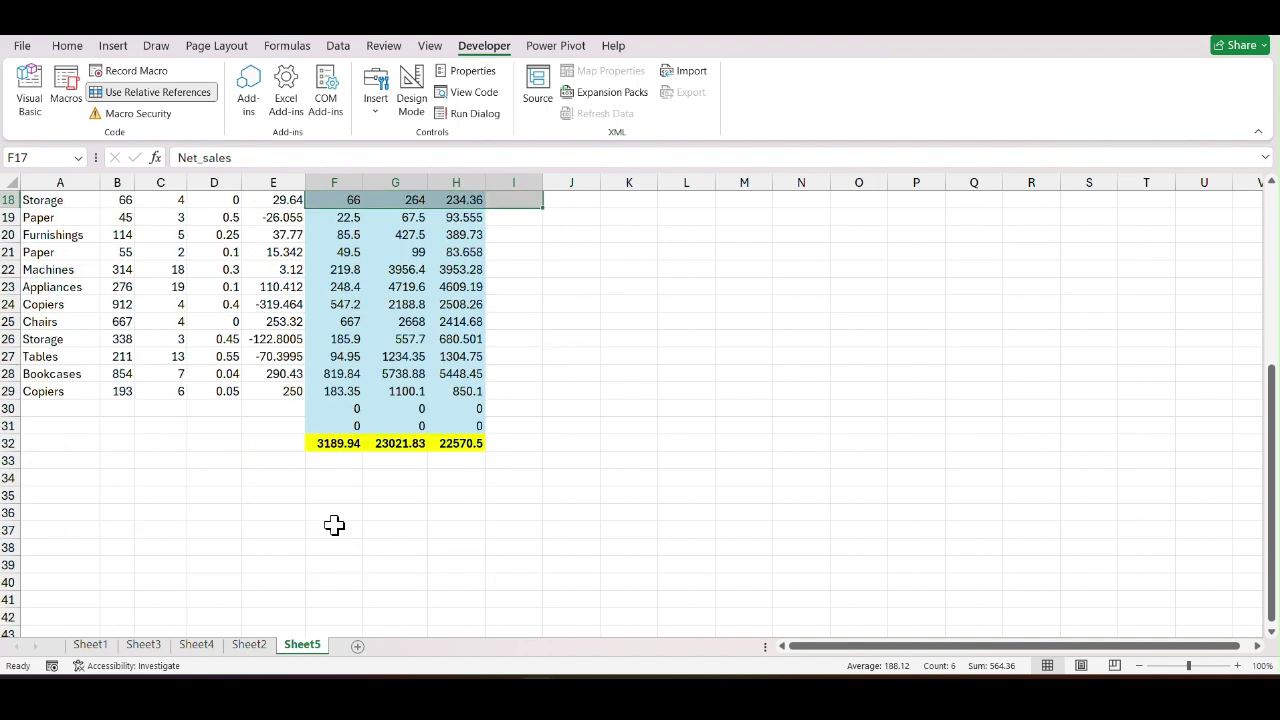
Run the Second_m macro from cell F34 below the data and compare the generated blocks on the sheet.
click(325, 481)
key(ctrl+q)
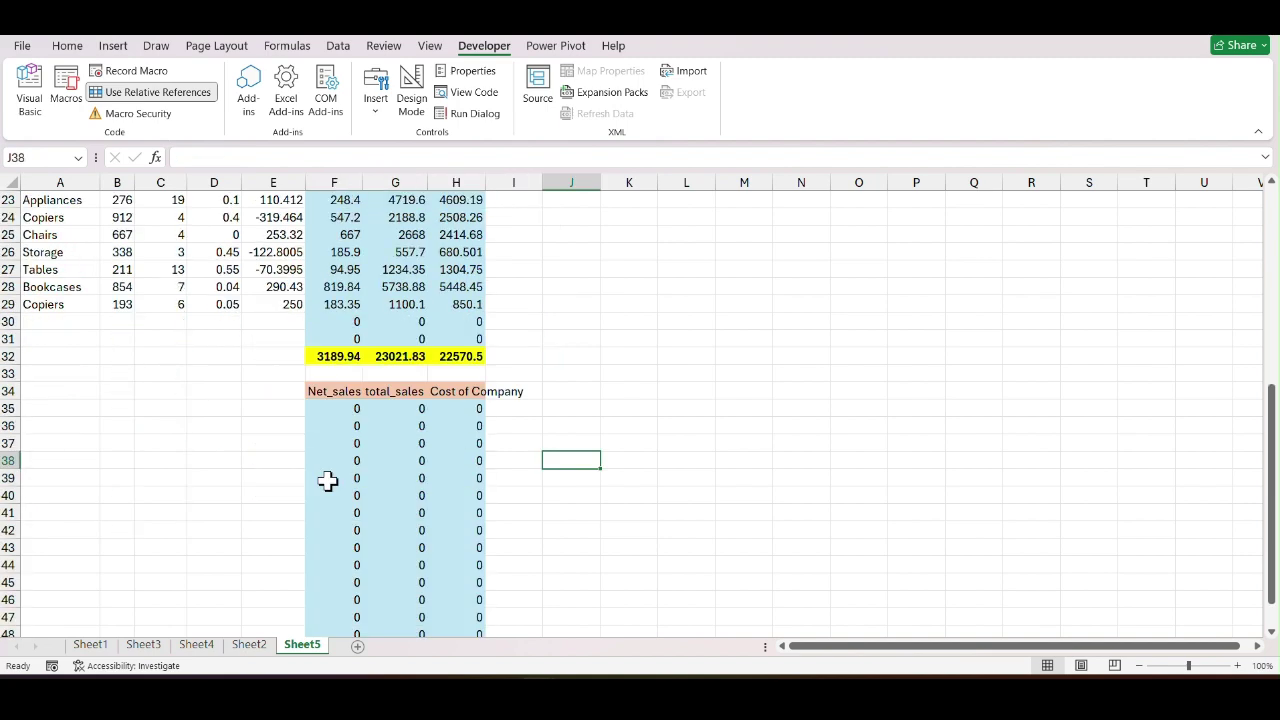
scroll(433, 458, down, 3)
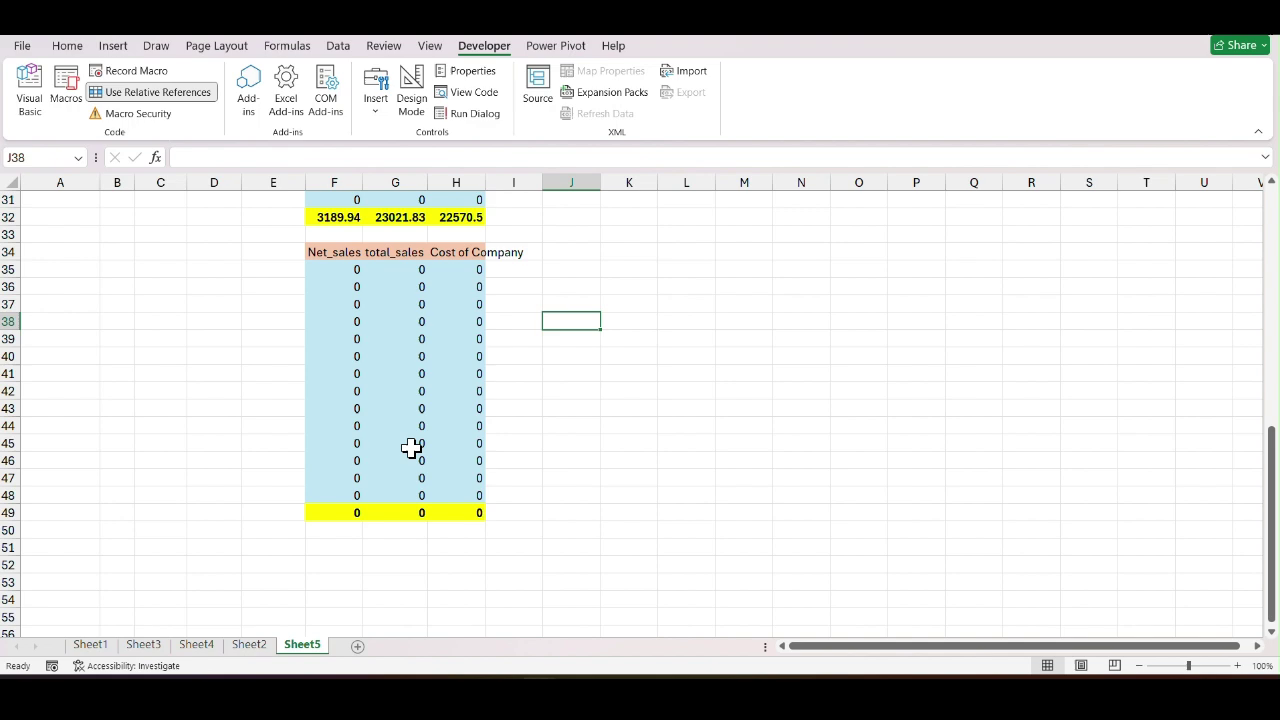
scroll(397, 449, up, 10)
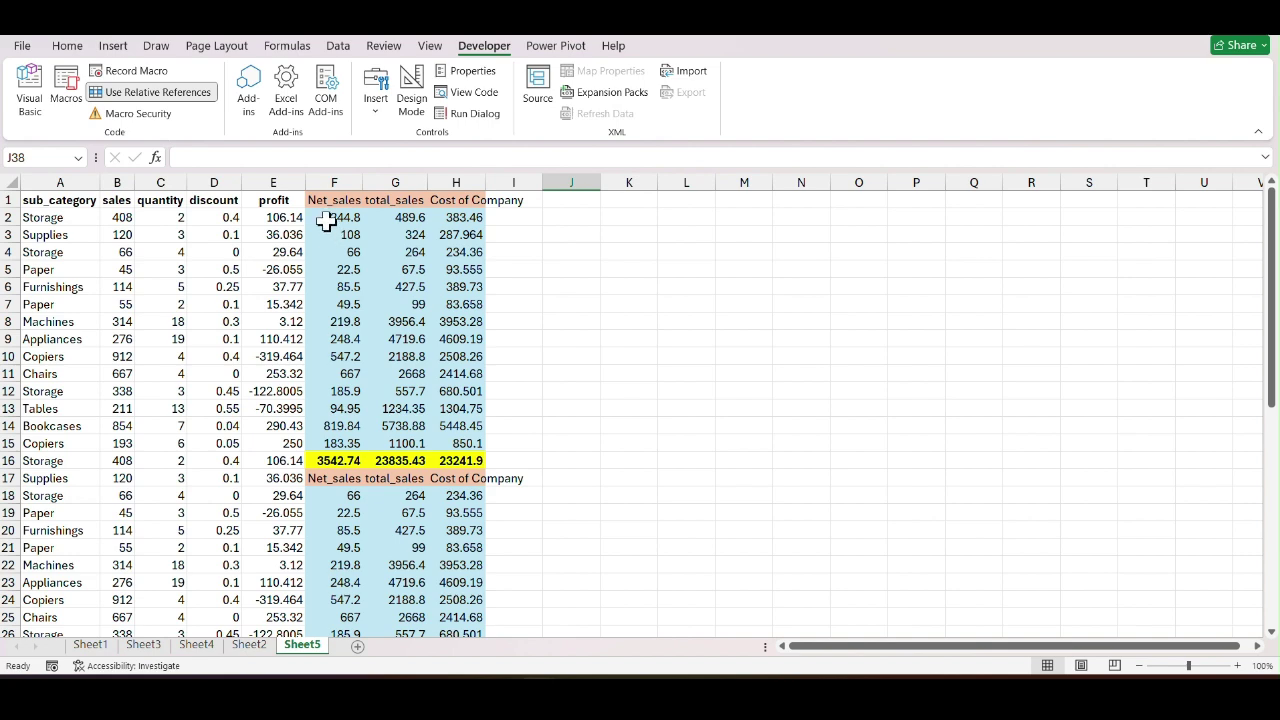
scroll(366, 322, down, 5)
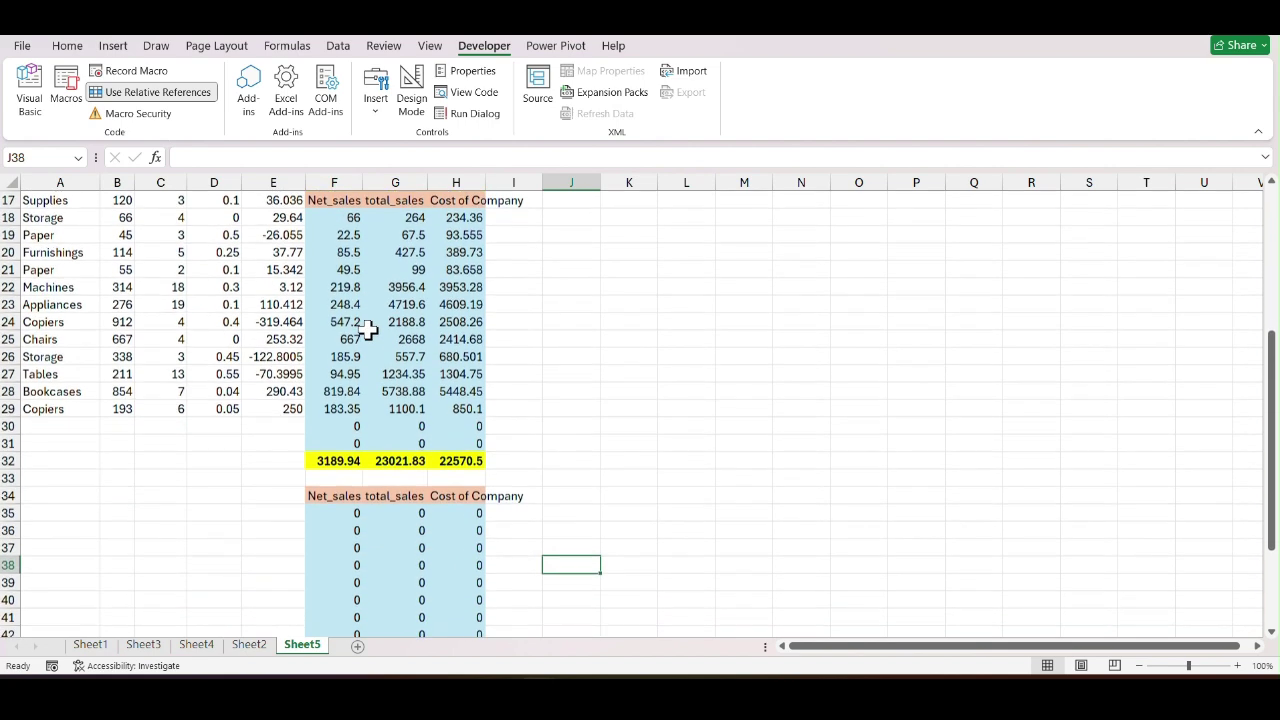
scroll(366, 322, up, 5)
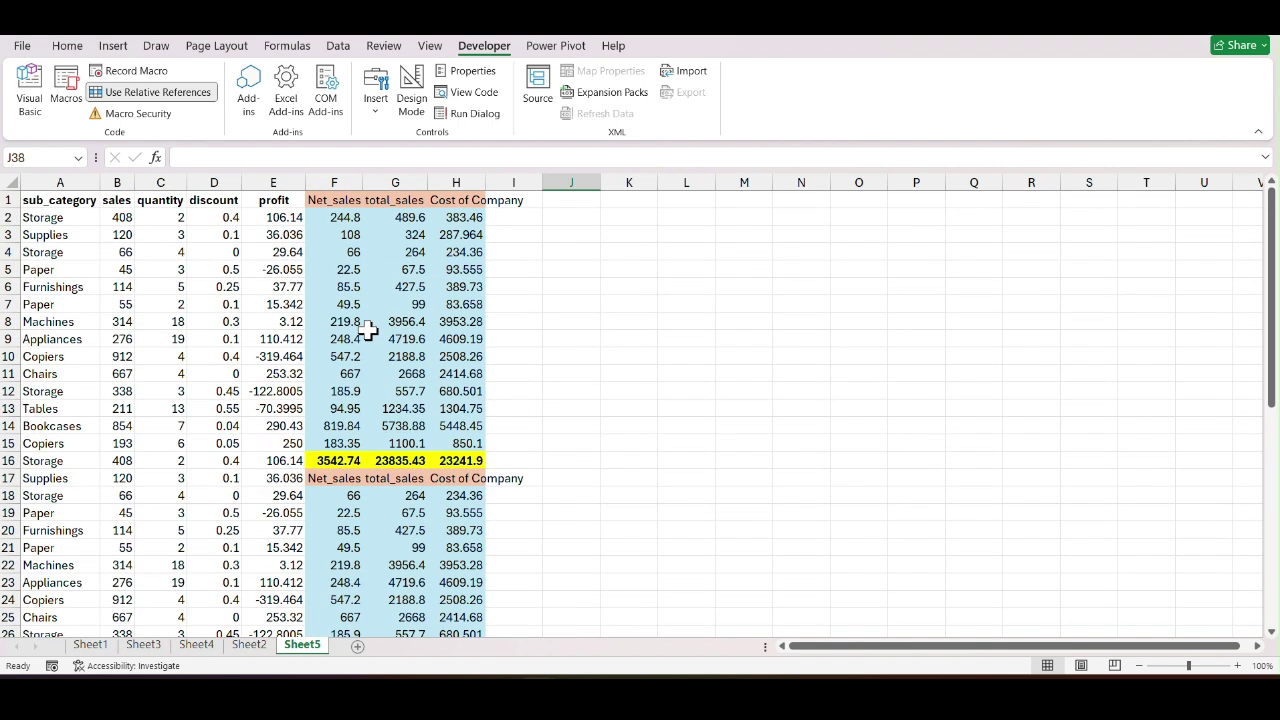
Open the Visual Basic editor, maximize it and display the code of Module1 in the Book1 project.
click(38, 92)
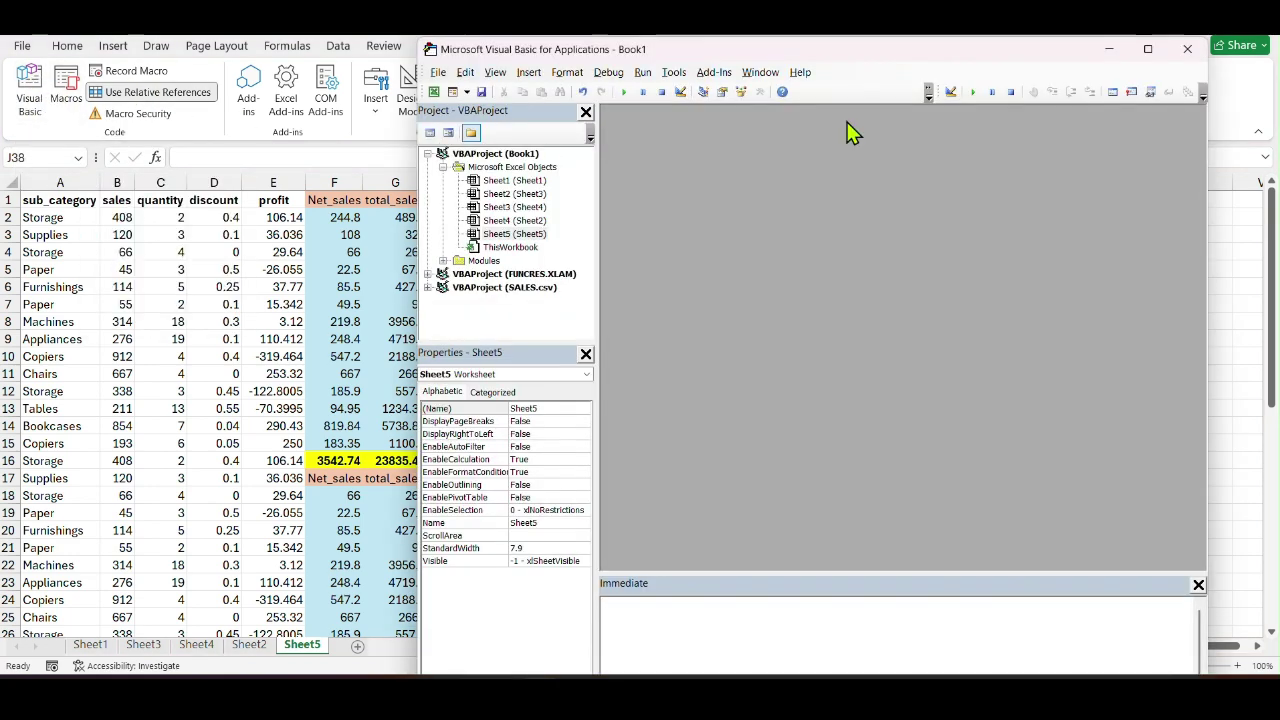
click(1145, 50)
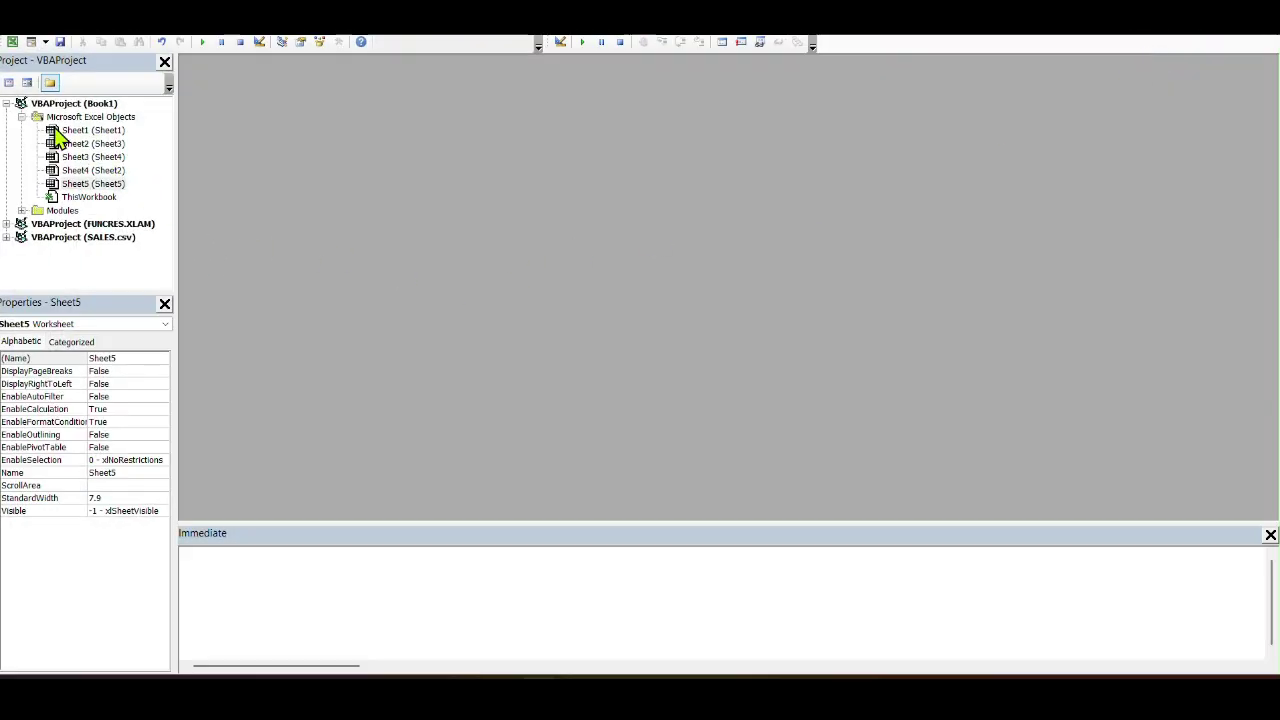
click(79, 133)
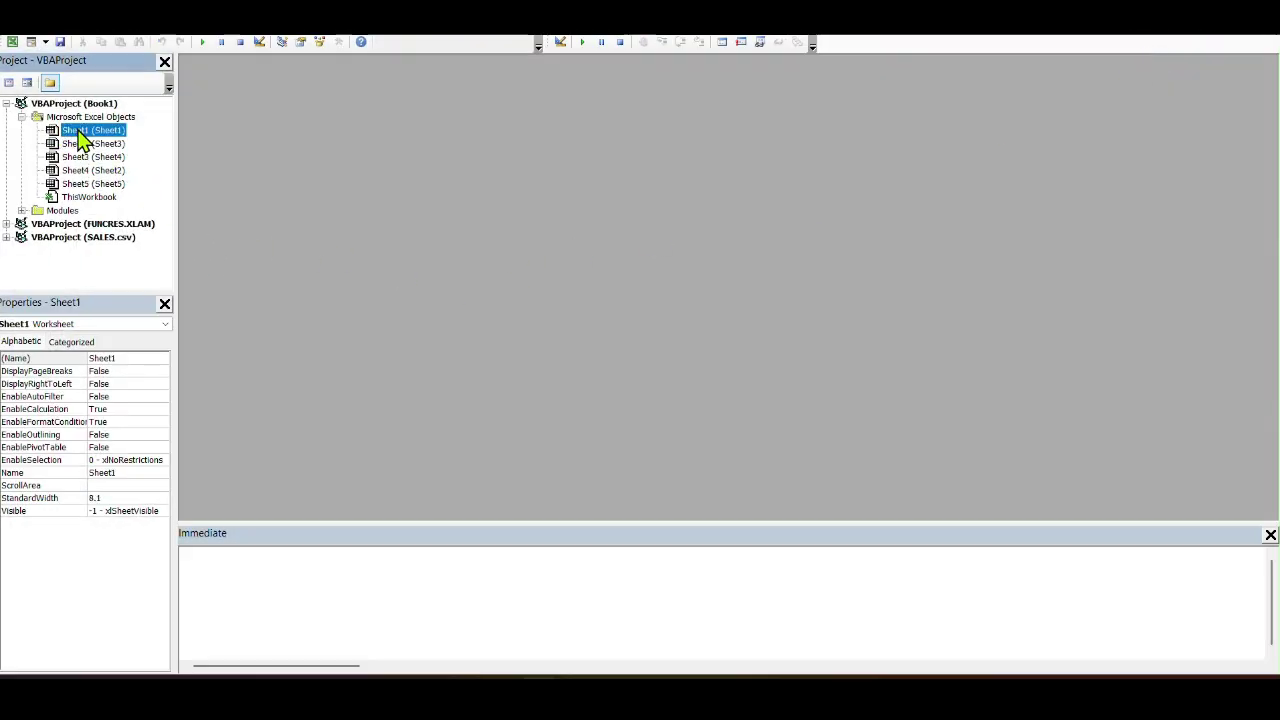
click(21, 211)
click(21, 211)
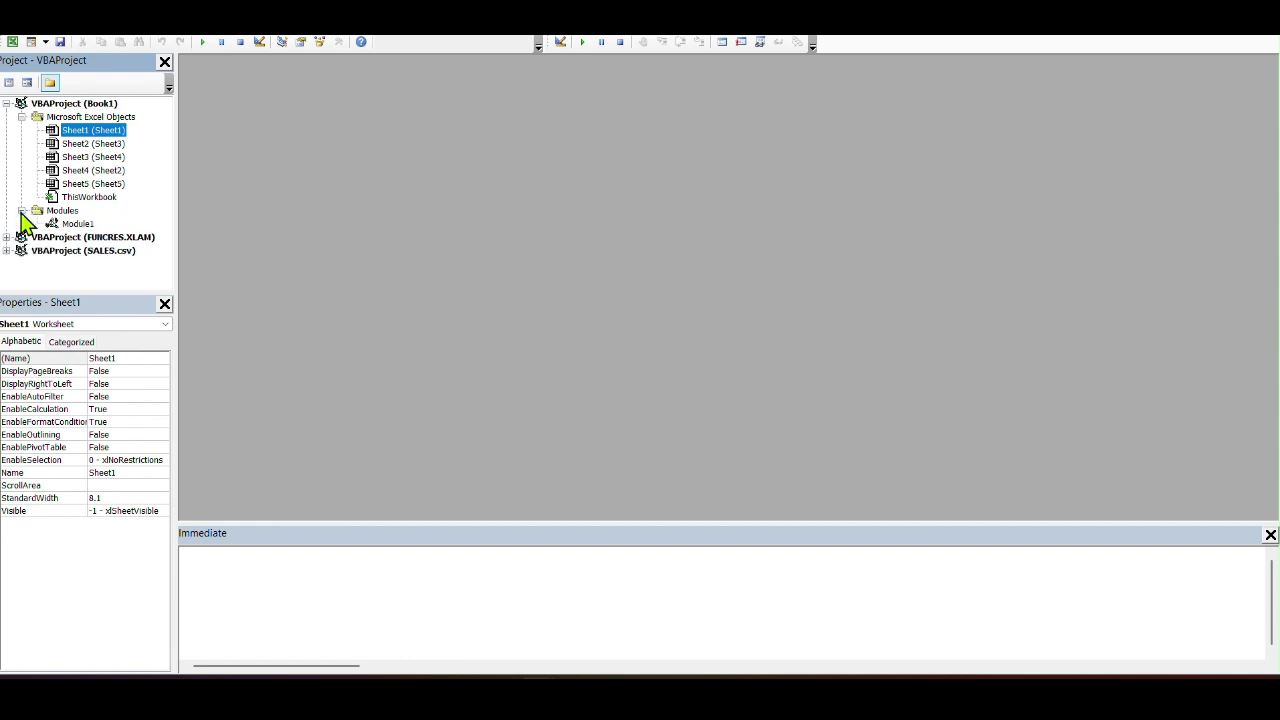
double_click(78, 224)
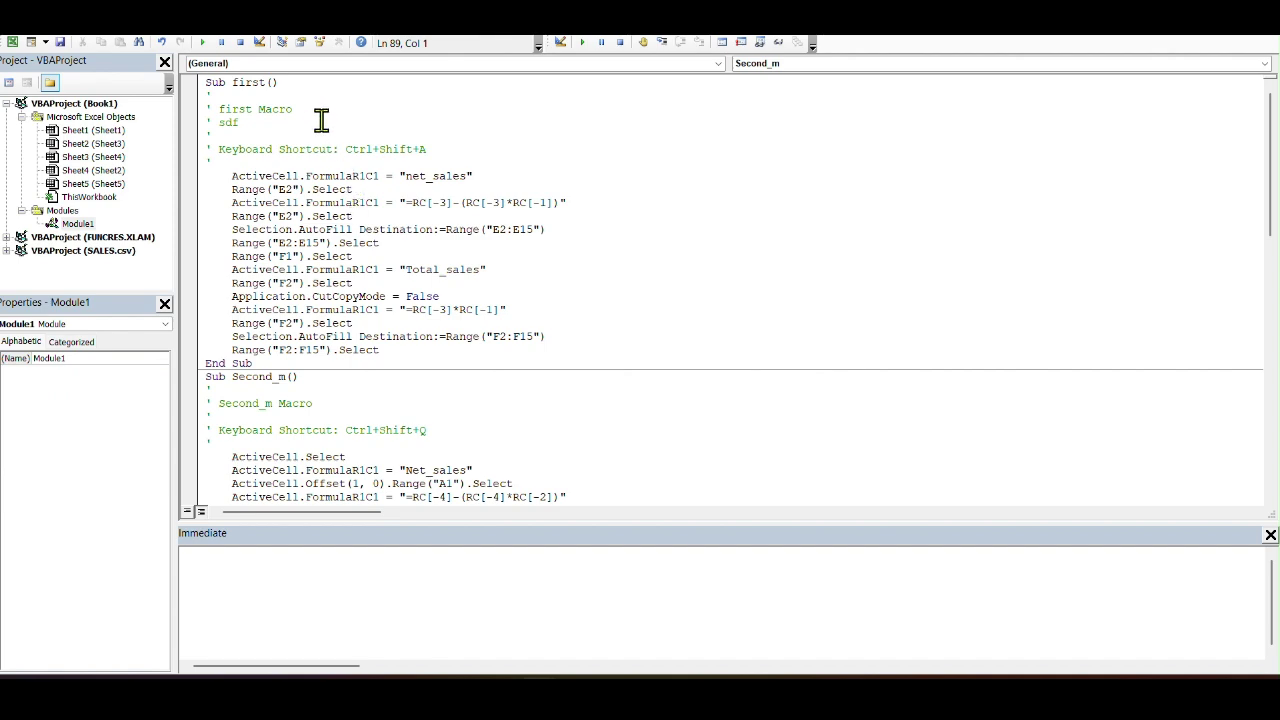
Look through the recorded code of the first and Second_m macros in Module1.
drag(318, 110, 226, 115)
scroll(314, 100, down, 4)
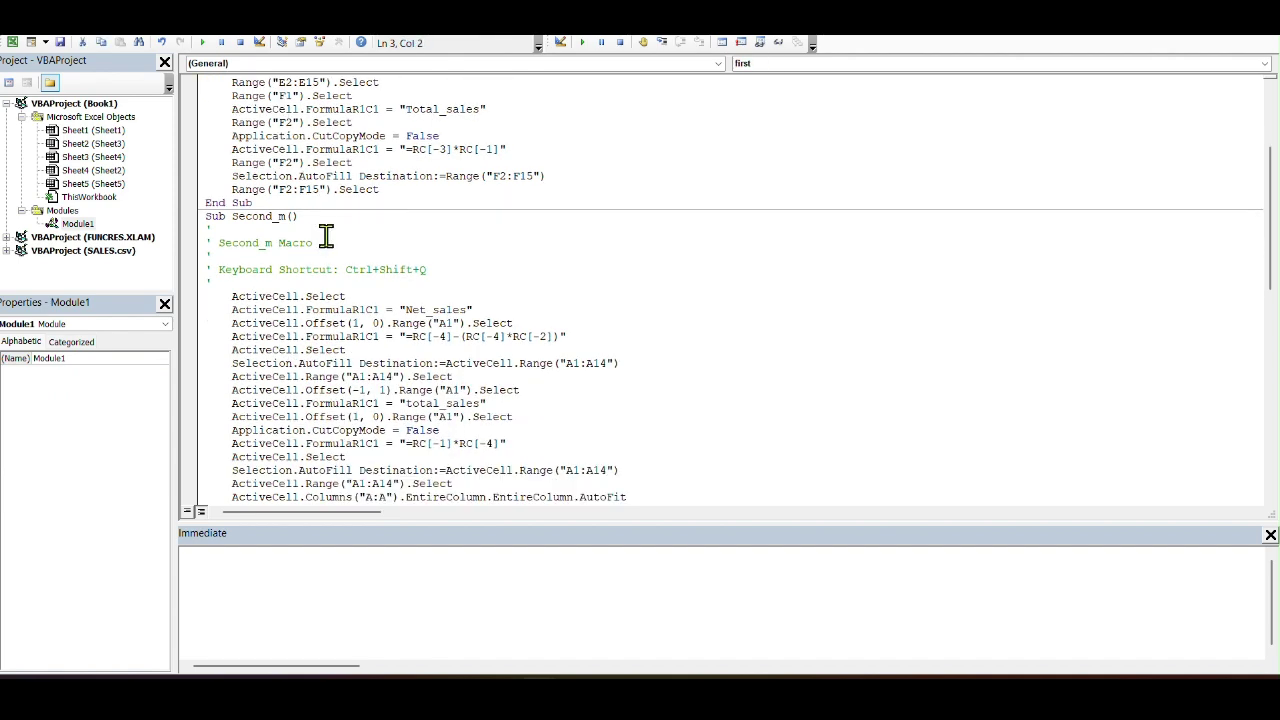
drag(350, 243, 212, 243)
scroll(330, 256, down, 10)
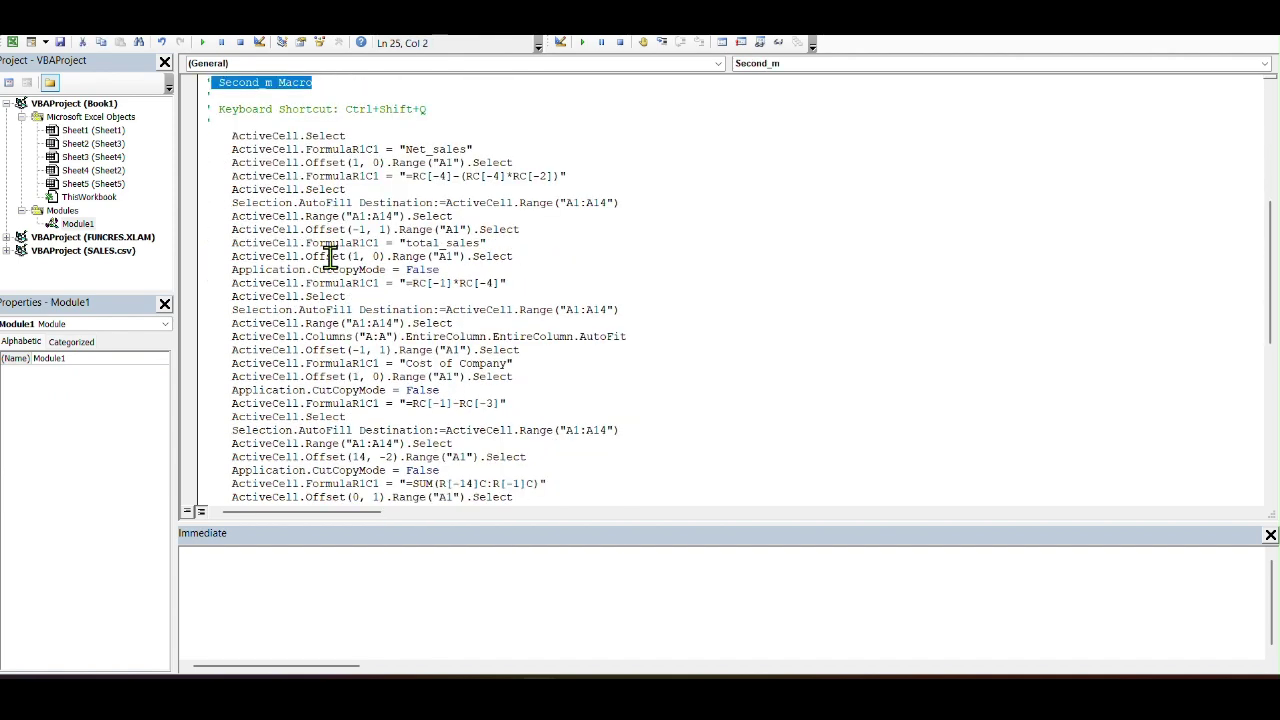
scroll(330, 256, down, 5)
scroll(331, 263, up, 19)
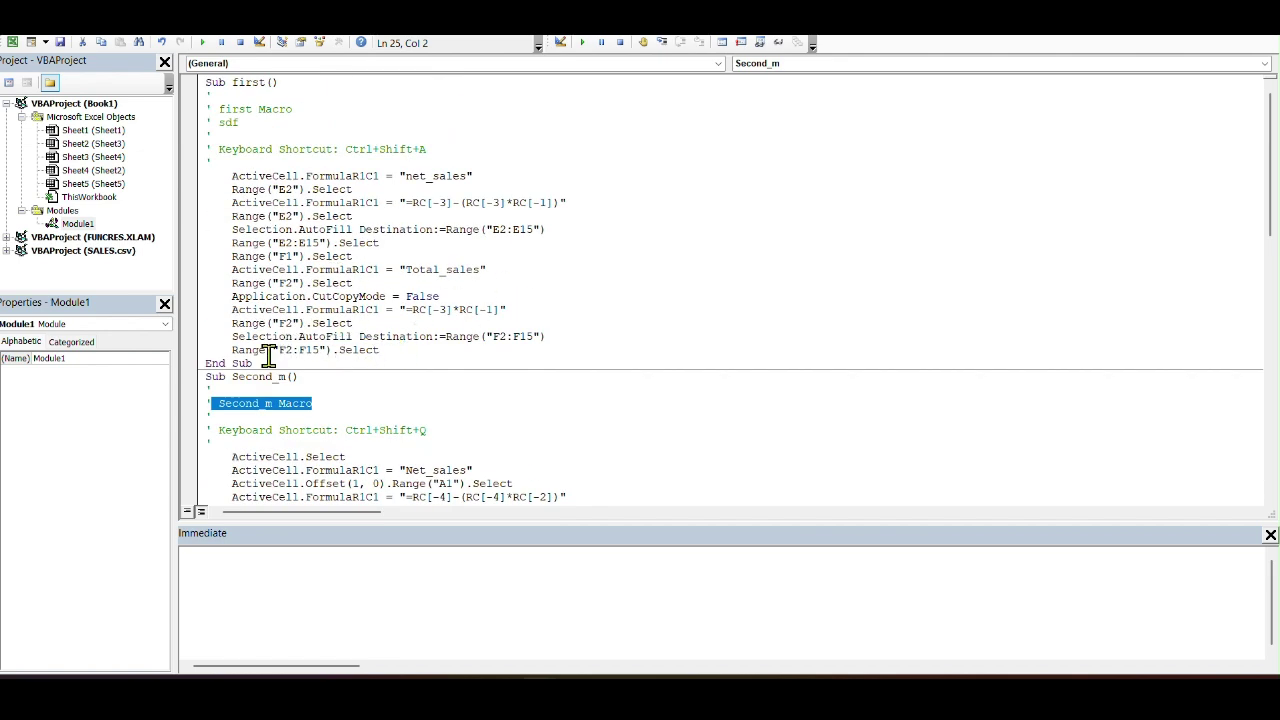
Examine the first macro's body and compare its "net_sales" line with header cell F1 on Sheet5.
drag(262, 363, 201, 178)
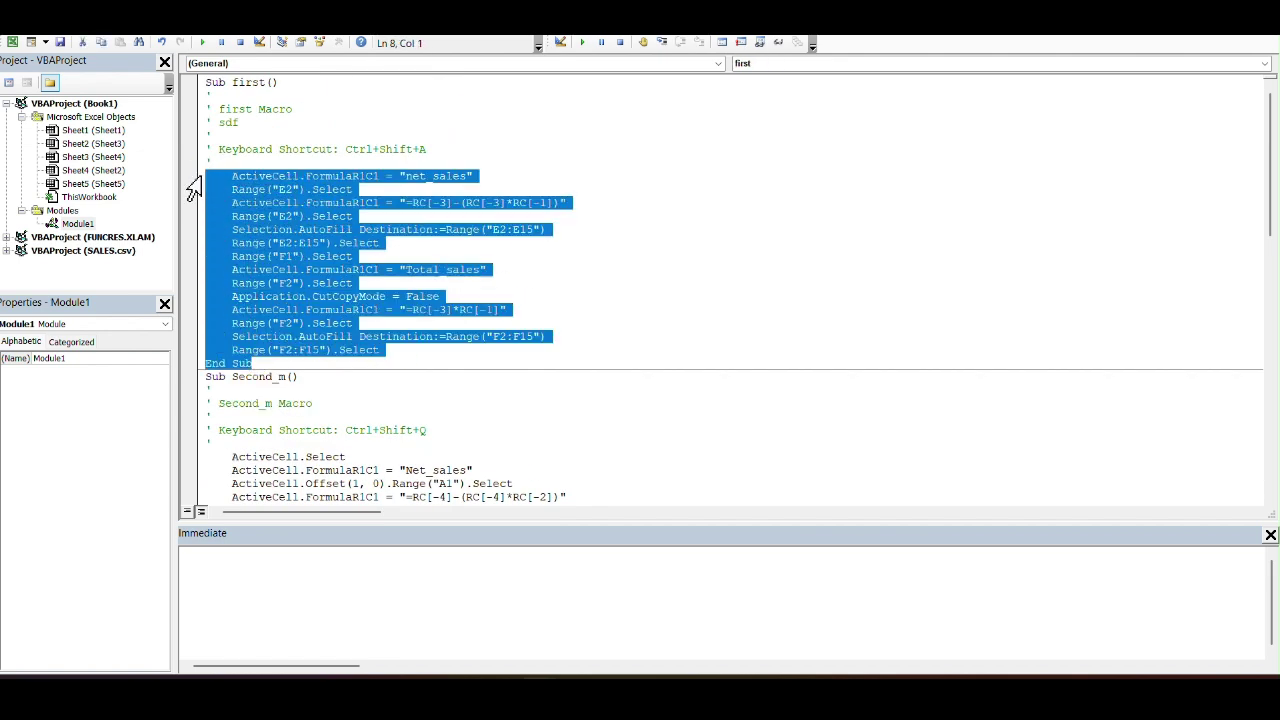
click(777, 295)
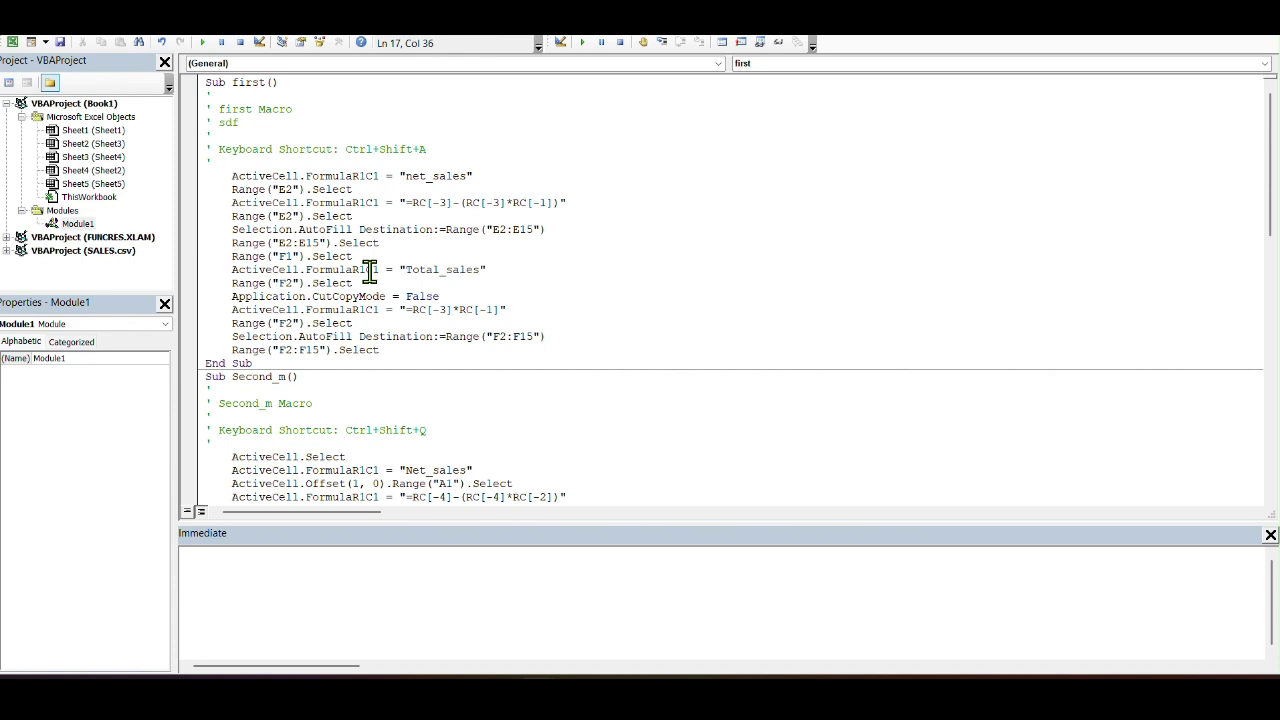
drag(236, 177, 489, 189)
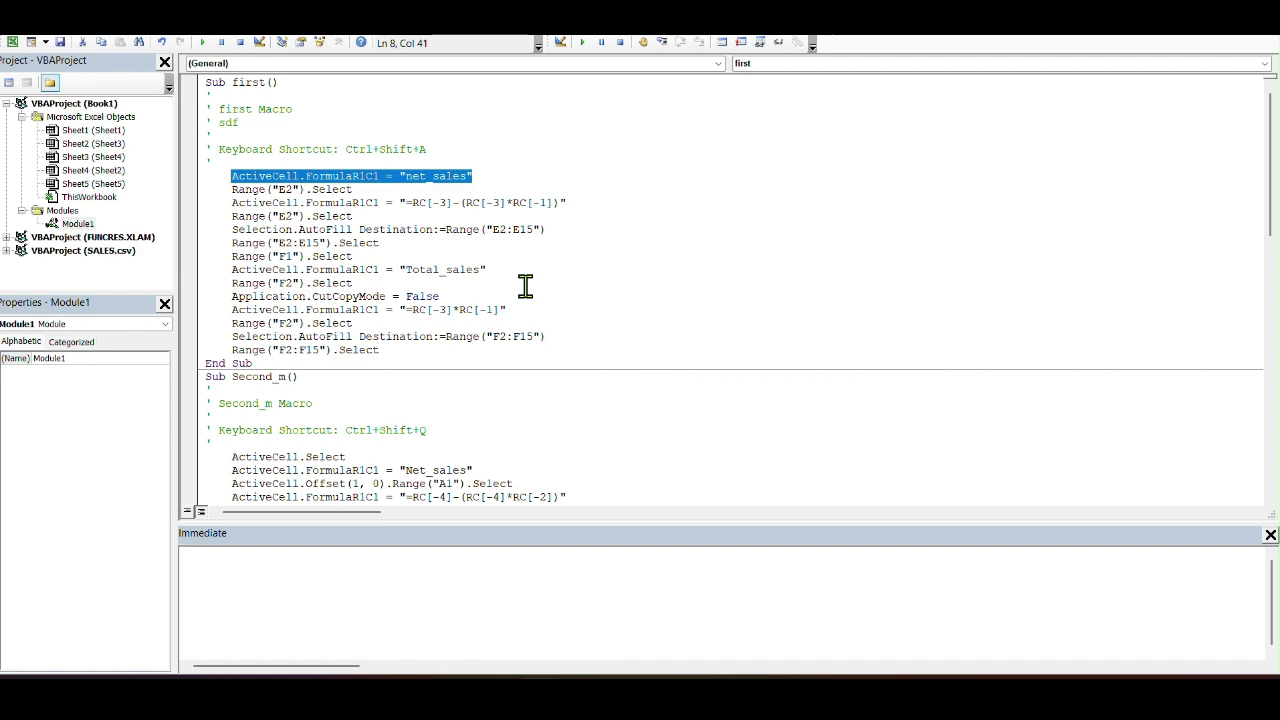
click(526, 288)
key(alt+Tab)
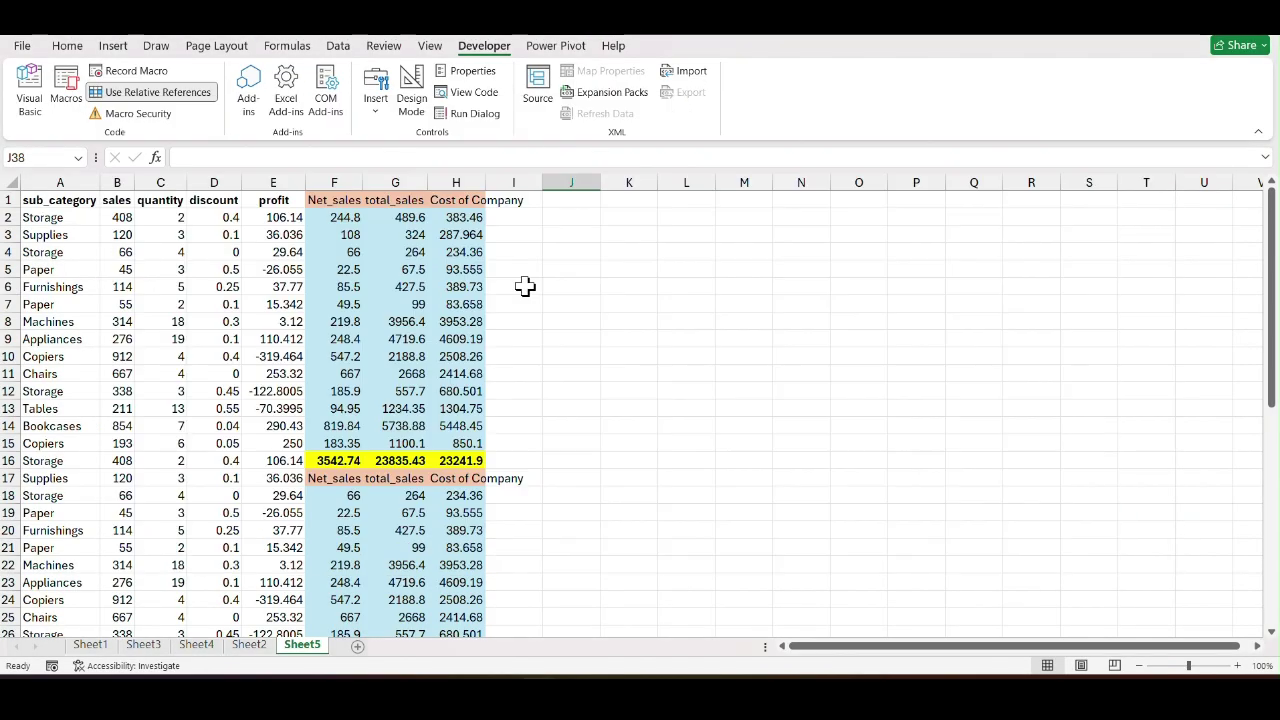
click(347, 199)
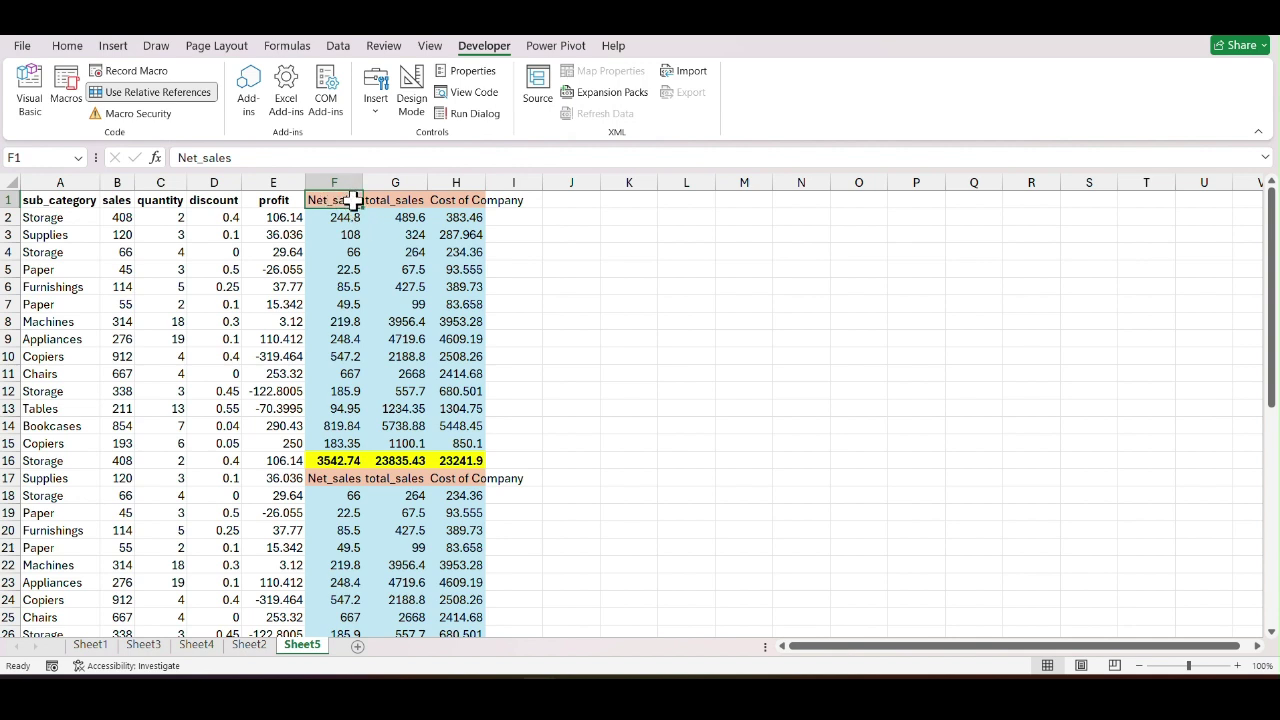
key(alt+F11)
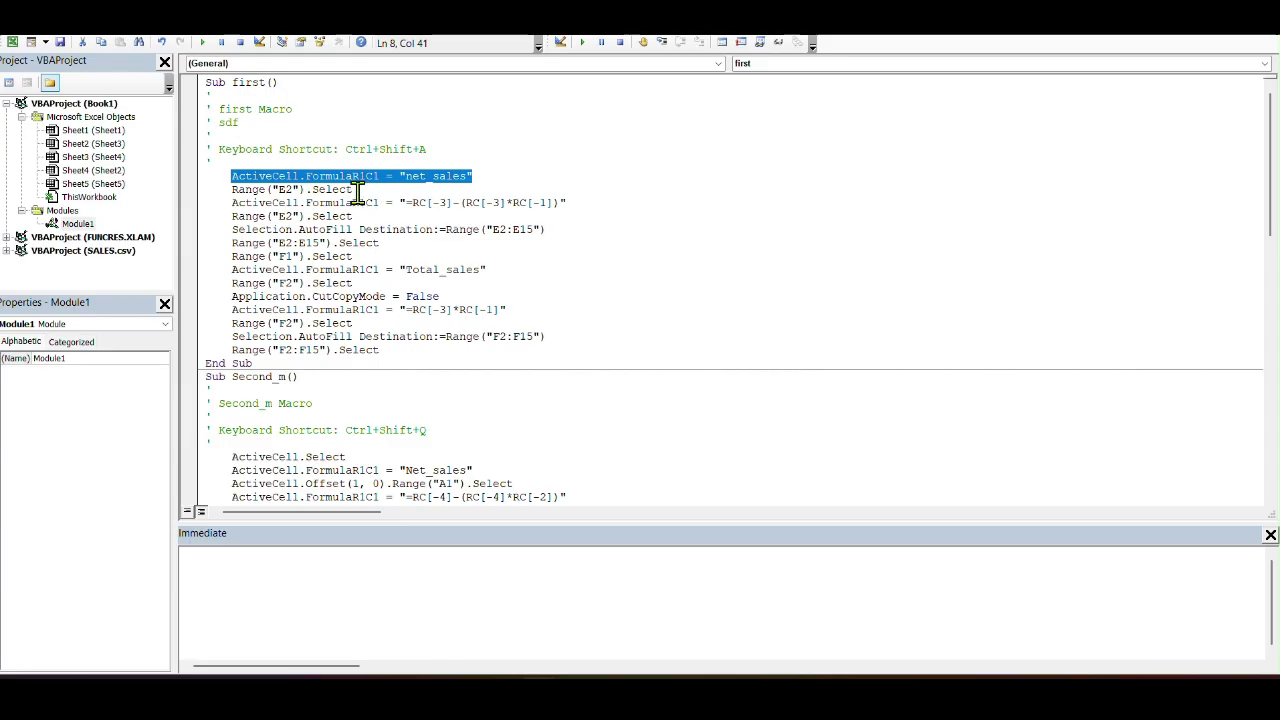
Examine the first Range("E2").Select line of the first macro against cells E2 and F2 on Sheet5.
drag(232, 189, 370, 187)
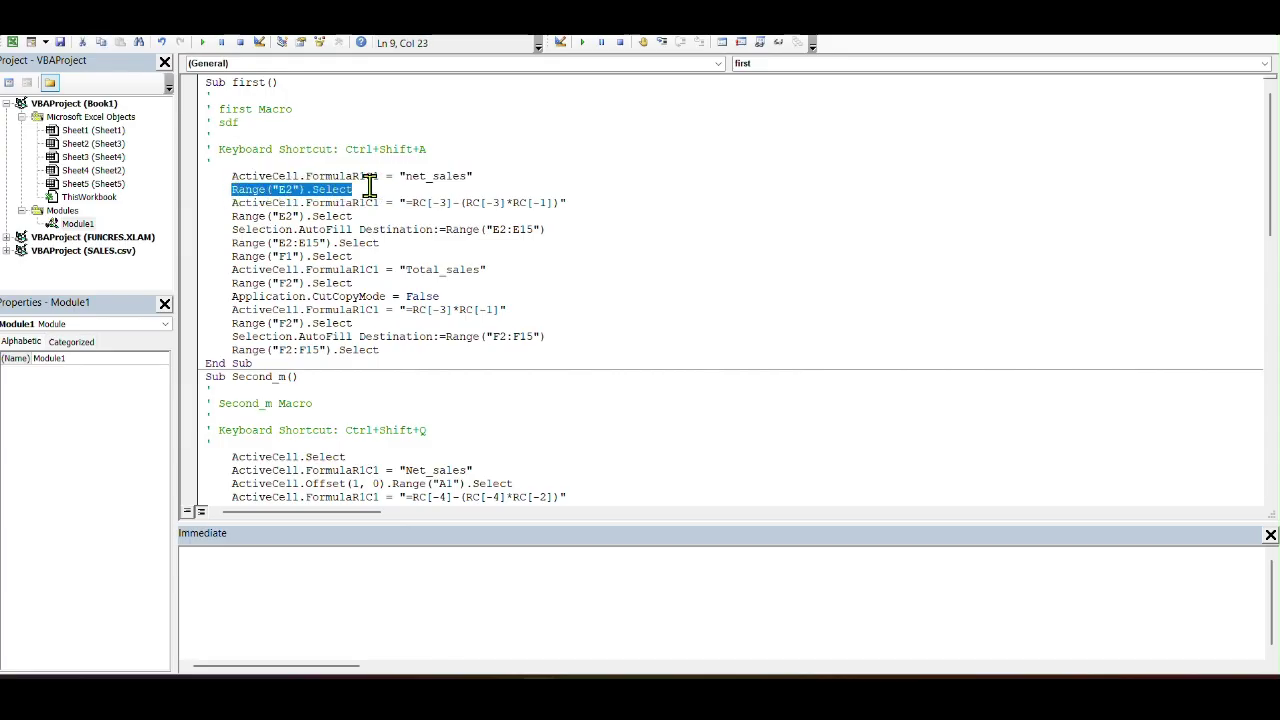
click(370, 187)
key(alt+F11)
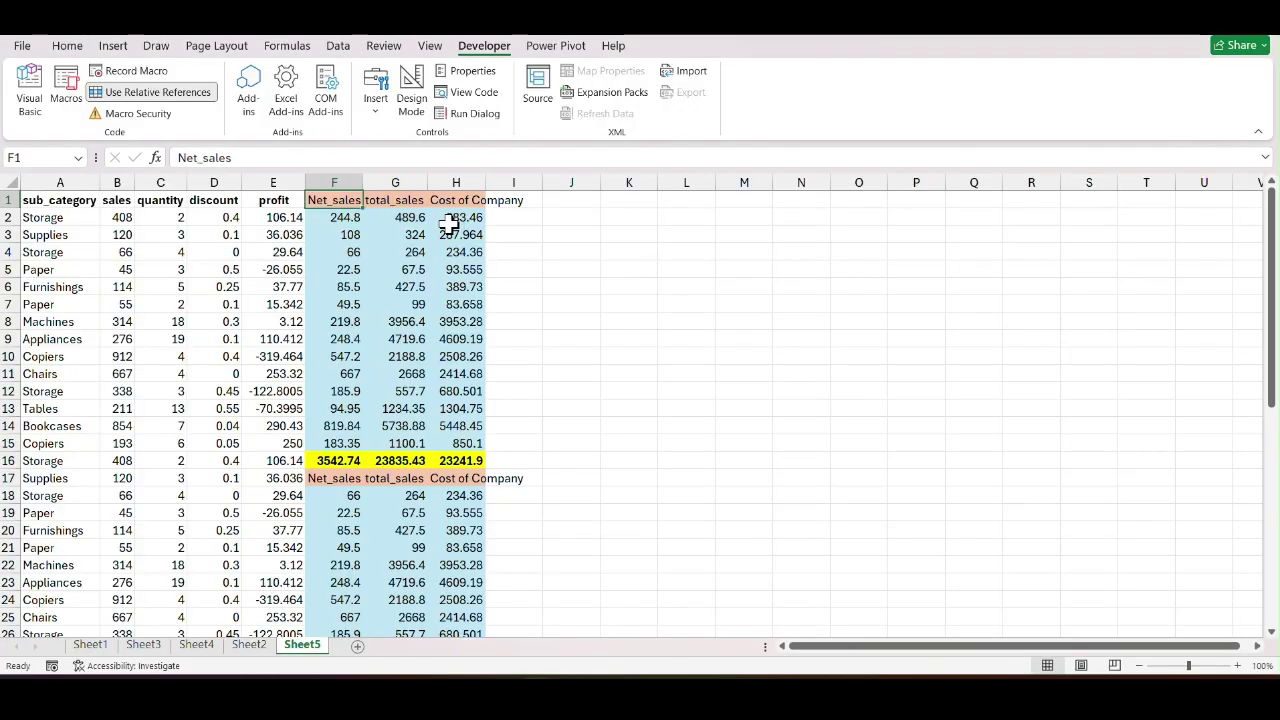
click(283, 219)
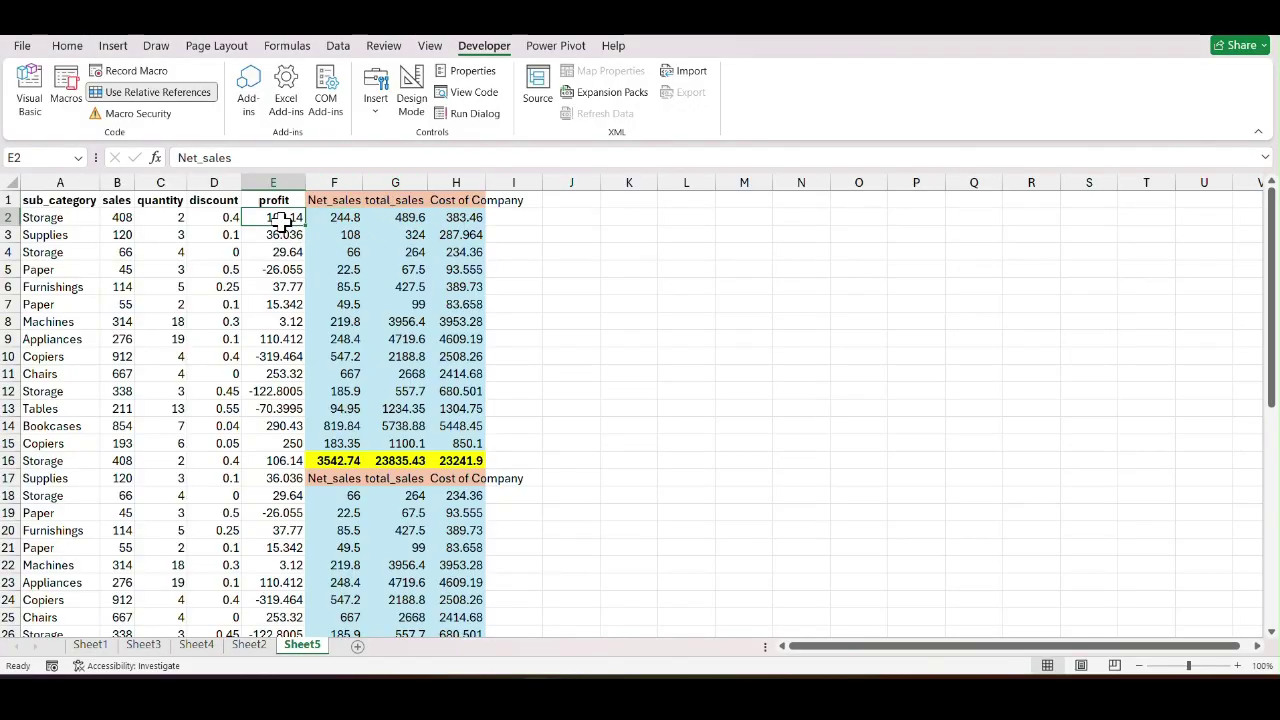
click(337, 221)
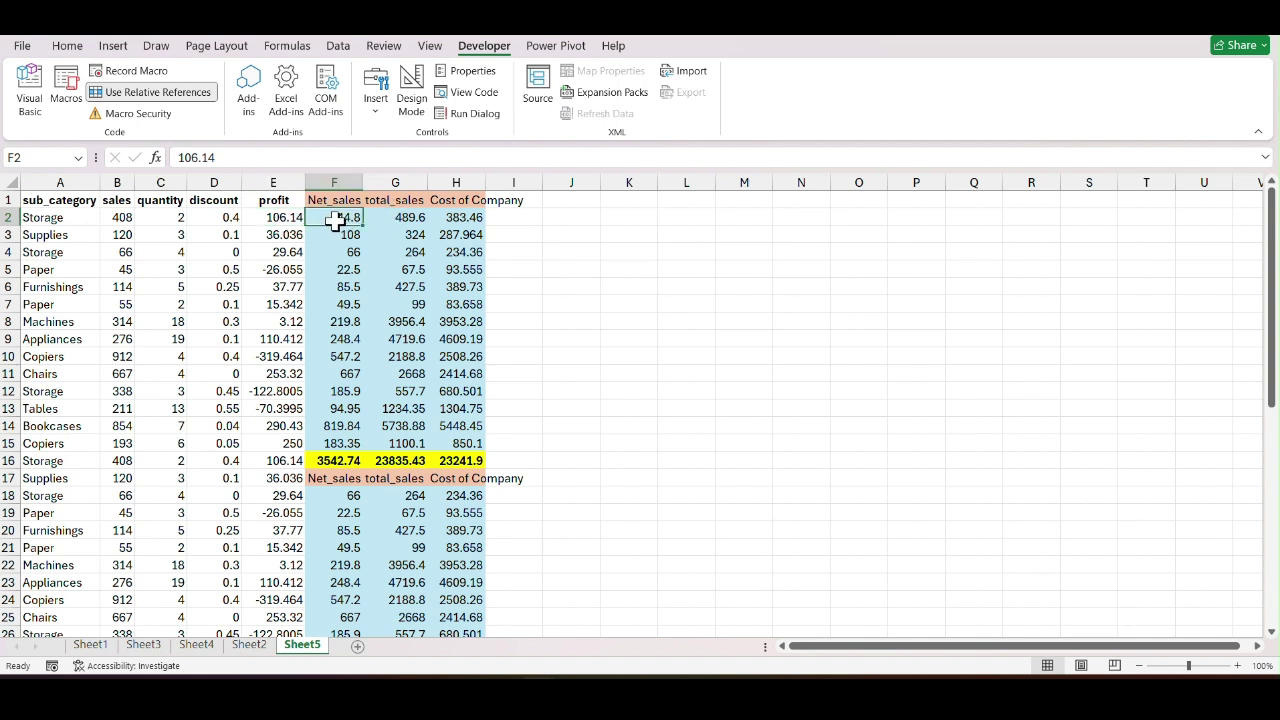
click(309, 217)
Examine the FormulaR1C1 property and the "=RC[-3]-(RC[-3]*RC[-1])" string in the first macro.
key(alt+F11)
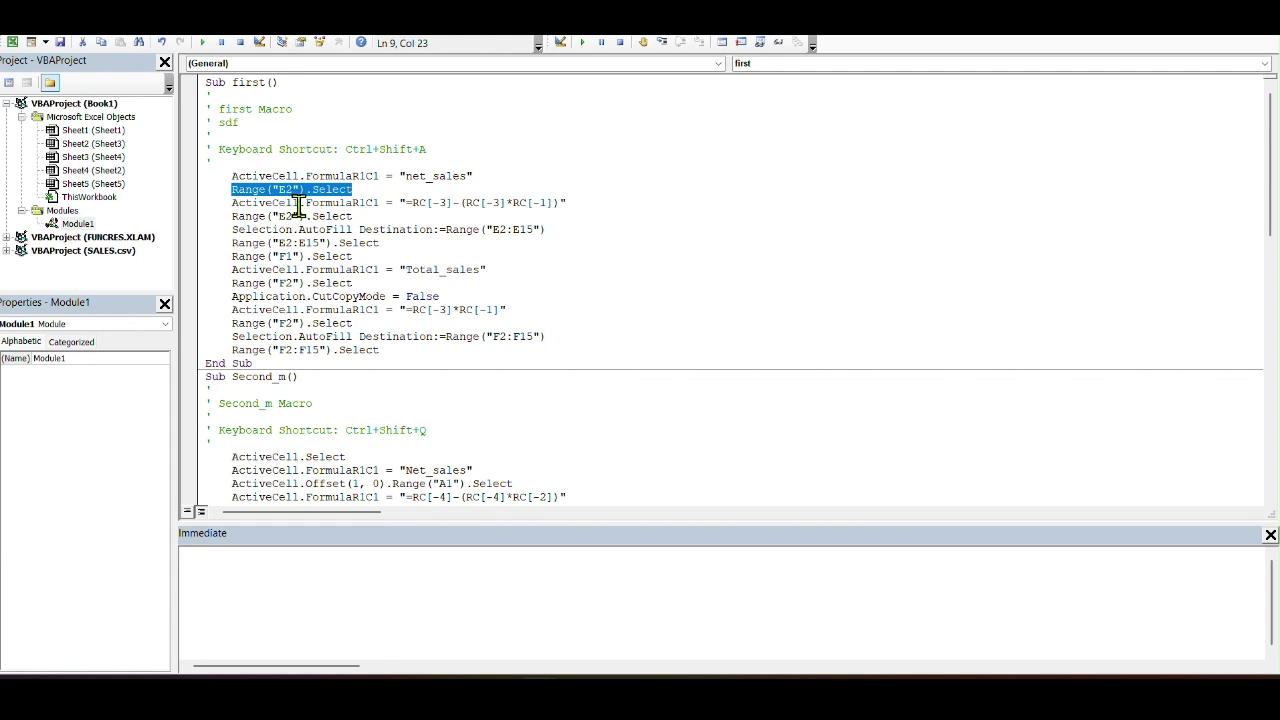
drag(305, 203, 377, 202)
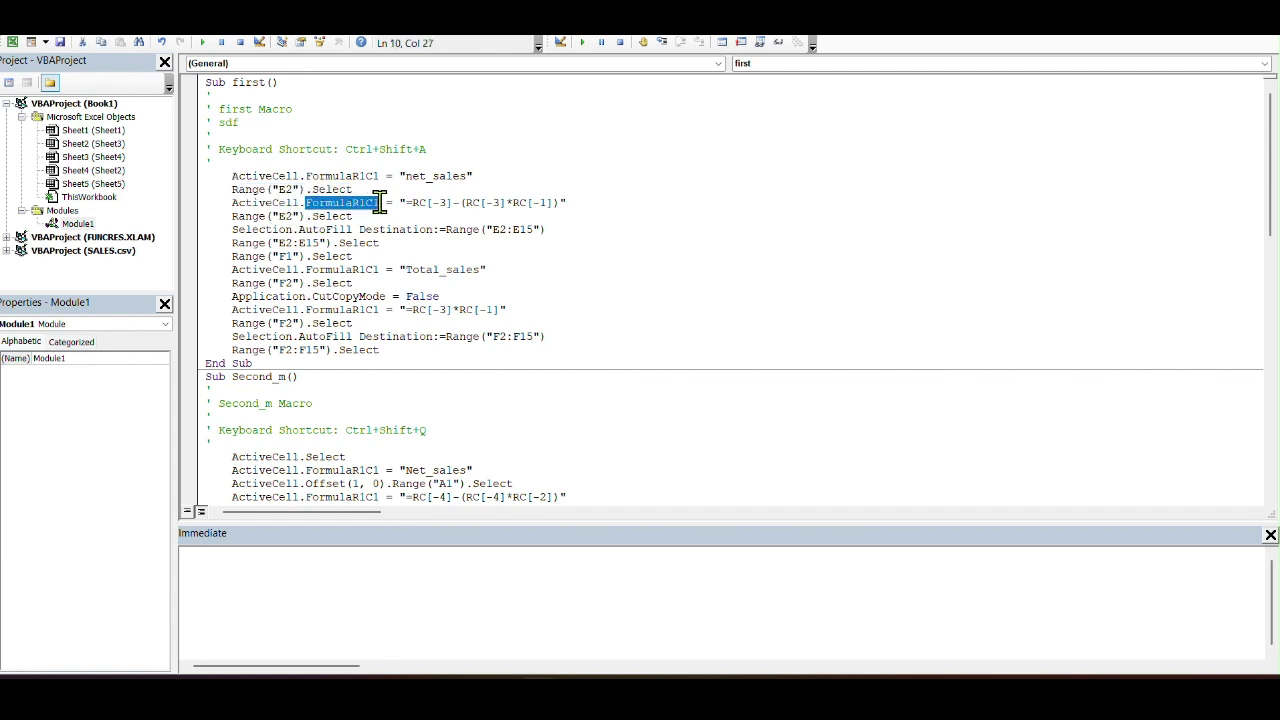
click(400, 229)
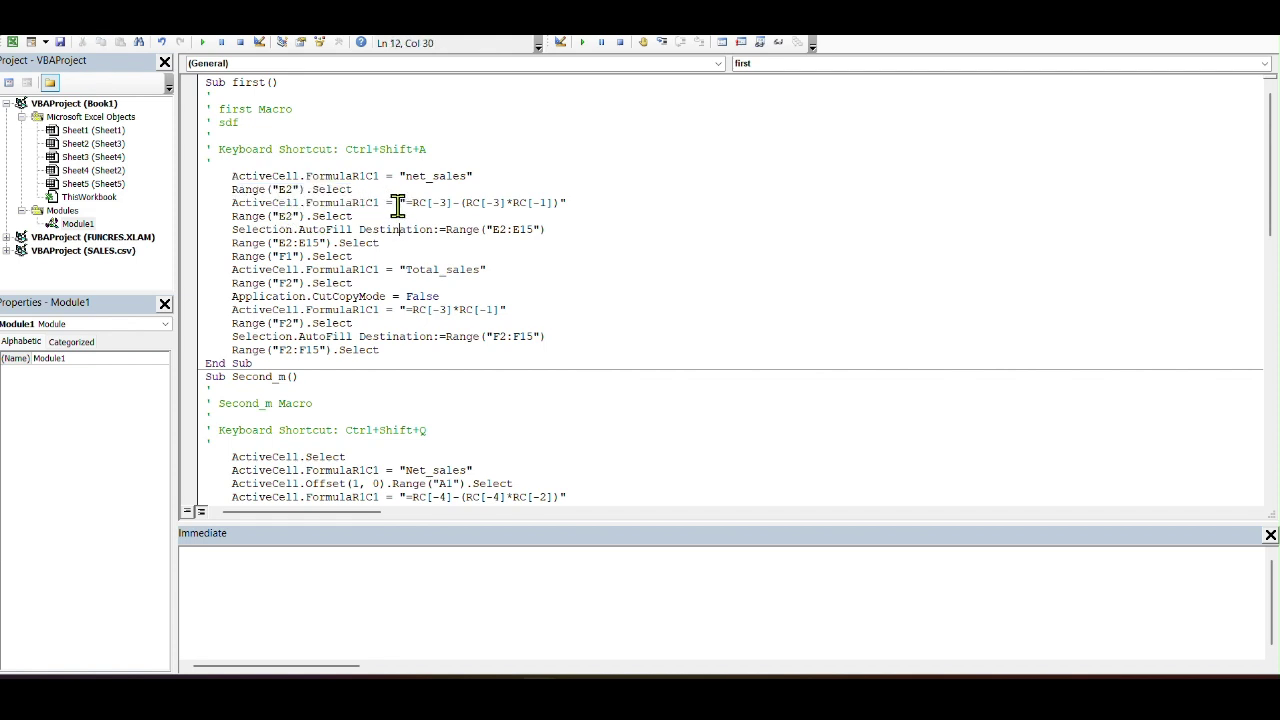
drag(400, 203, 585, 202)
click(657, 246)
scroll(614, 216, down, 1)
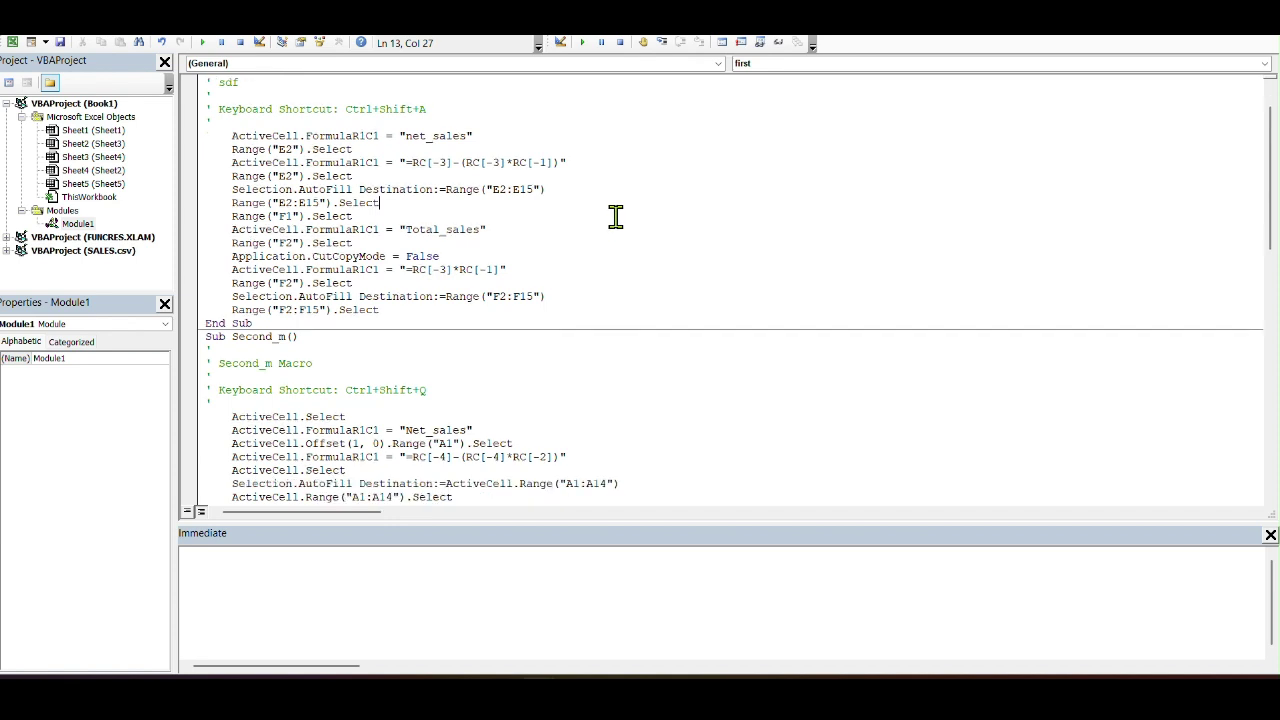
scroll(612, 220, up, 1)
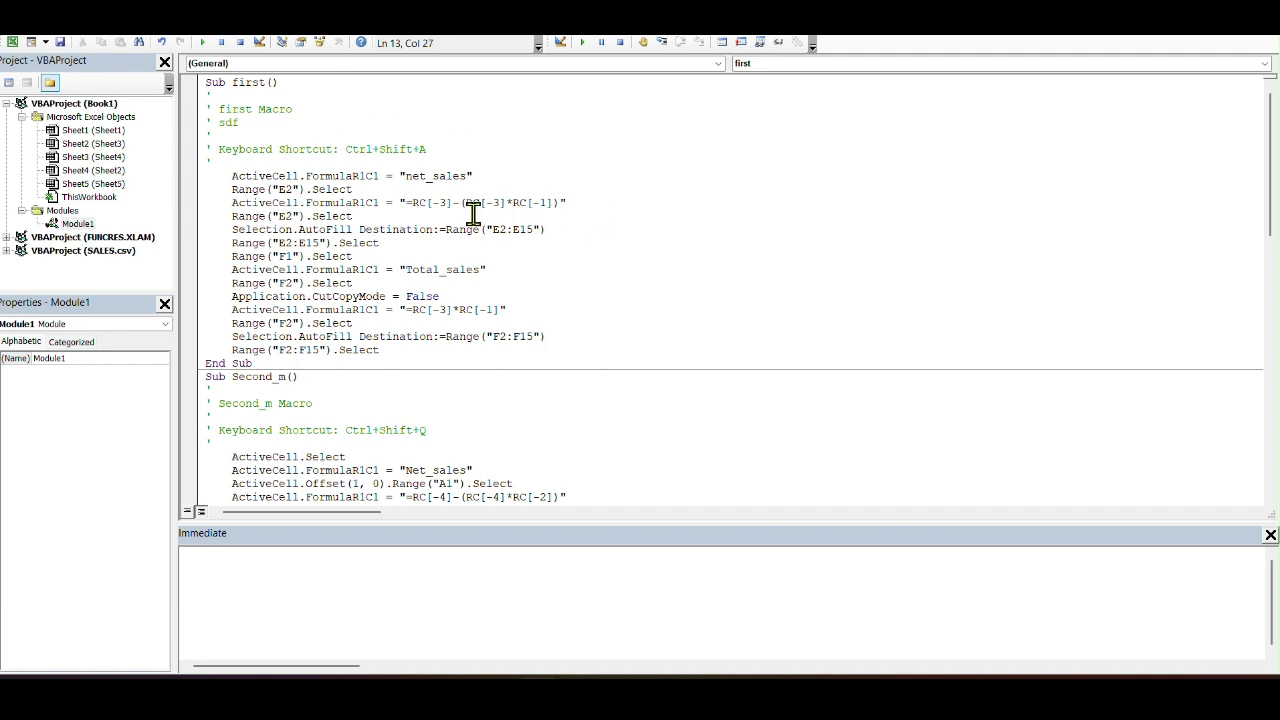
Compare the RC references in the first macro's net sales formula with cells F2, E2, D2 and C2 on Sheet5.
mouse_move(414, 207)
mouse_down()
mouse_move(459, 204)
mouse_move(404, 204)
mouse_up()
click(441, 216)
drag(506, 206, 466, 204)
click(623, 237)
click(380, 605)
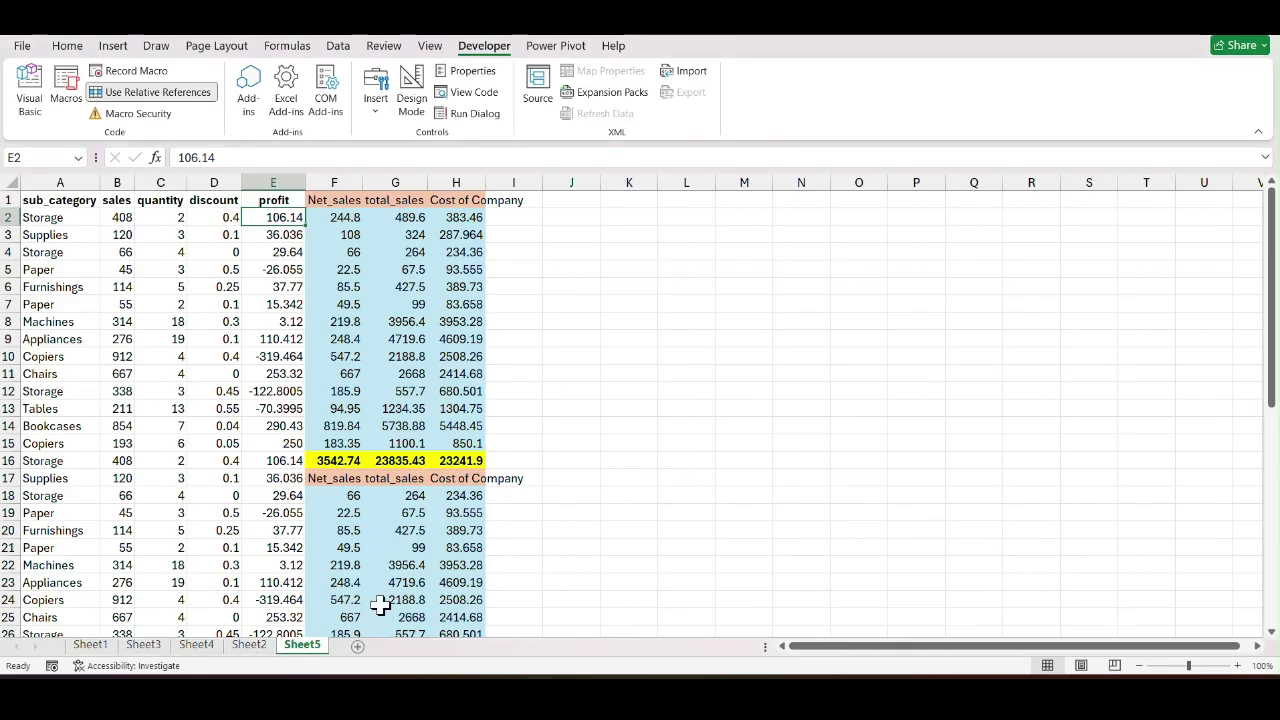
click(343, 222)
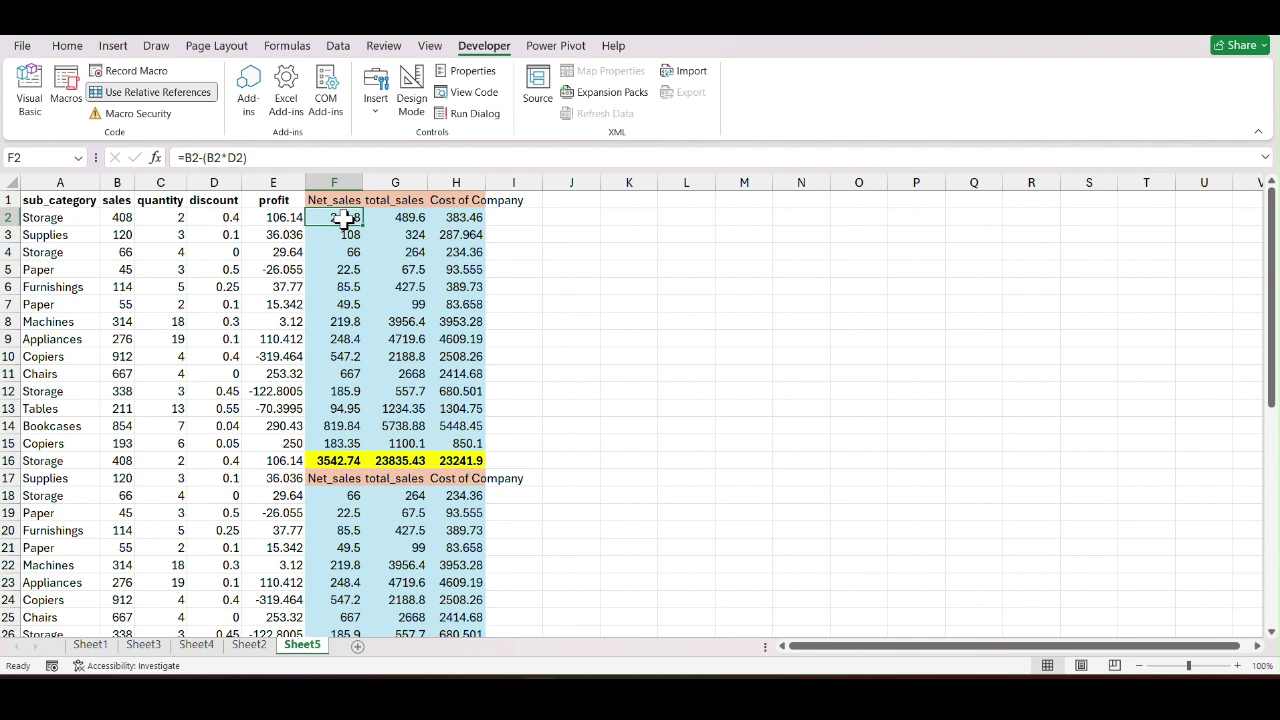
click(275, 217)
click(225, 218)
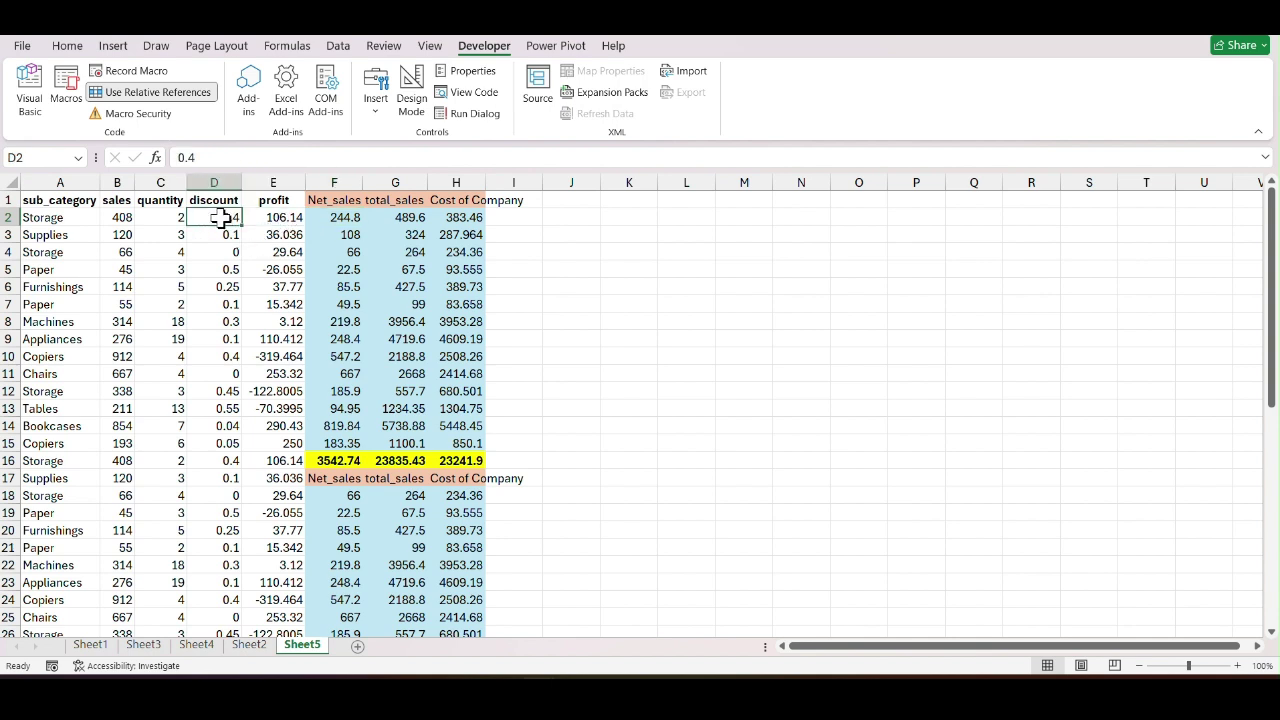
click(168, 220)
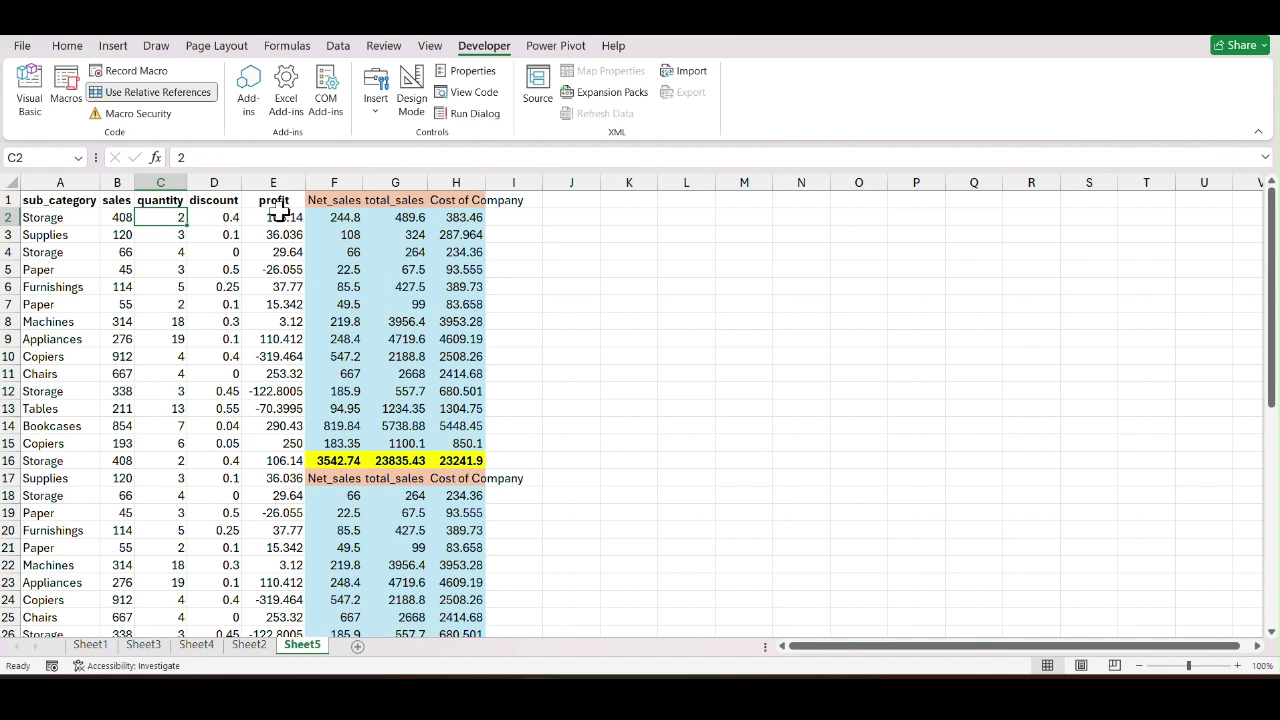
Copy range A1:D15 from Sheet1 and paste it as values into cell A1 of a new sheet.
click(140, 645)
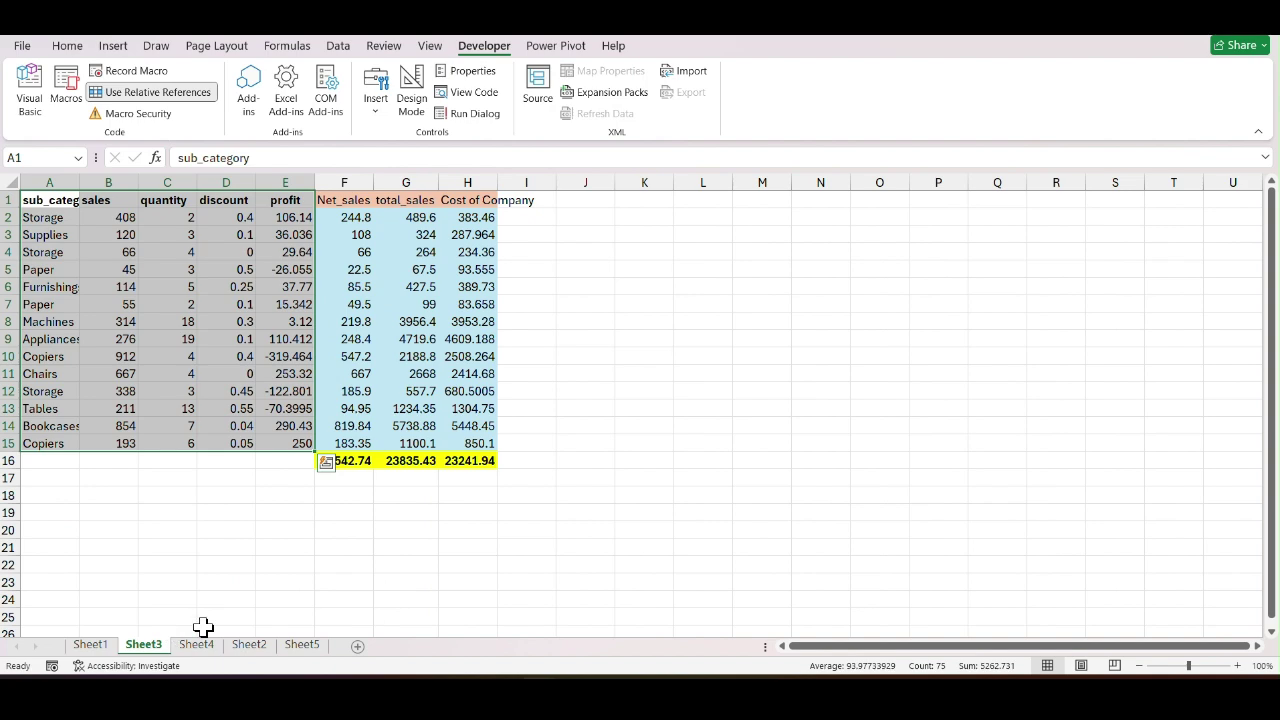
click(217, 531)
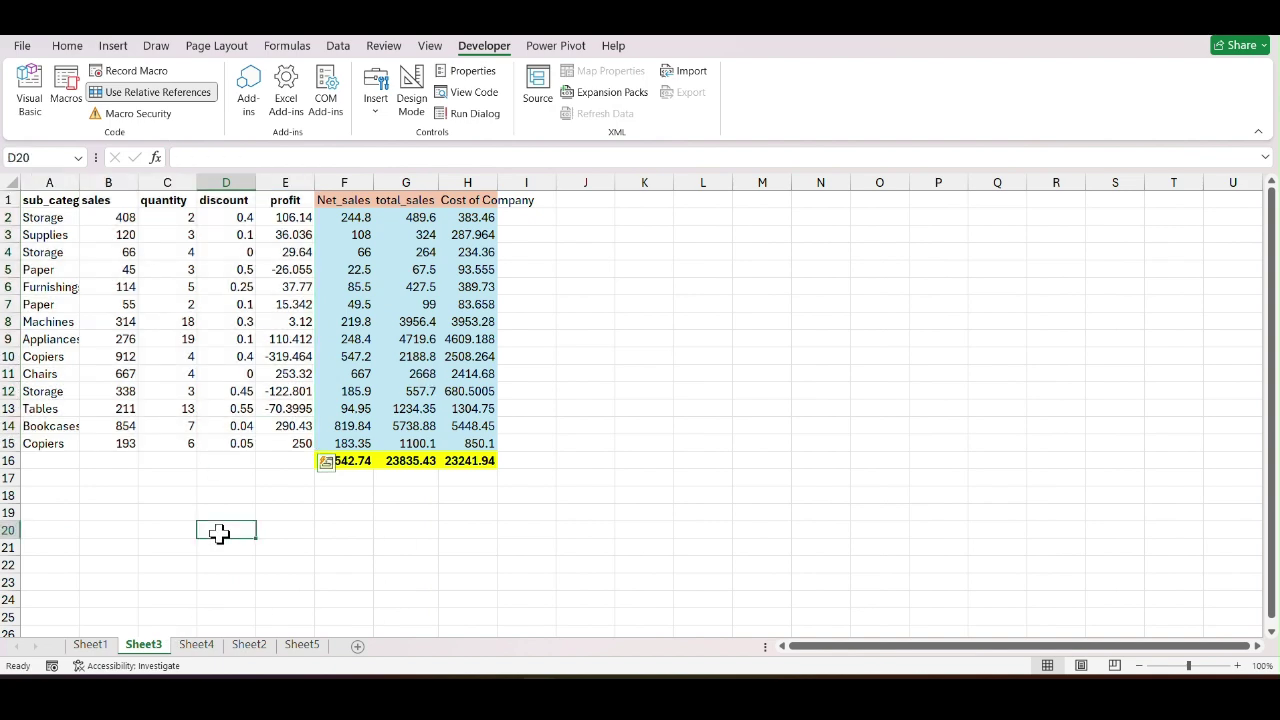
click(249, 645)
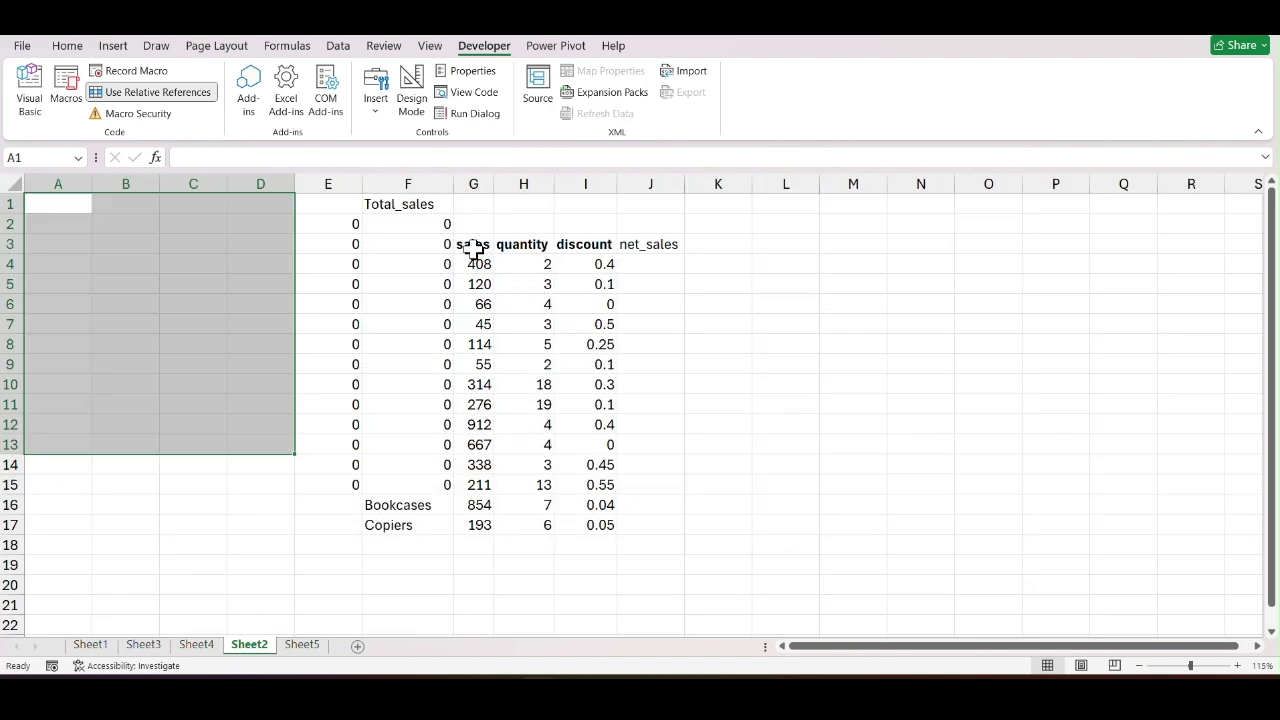
click(88, 645)
drag(34, 200, 252, 486)
key(ctrl+c)
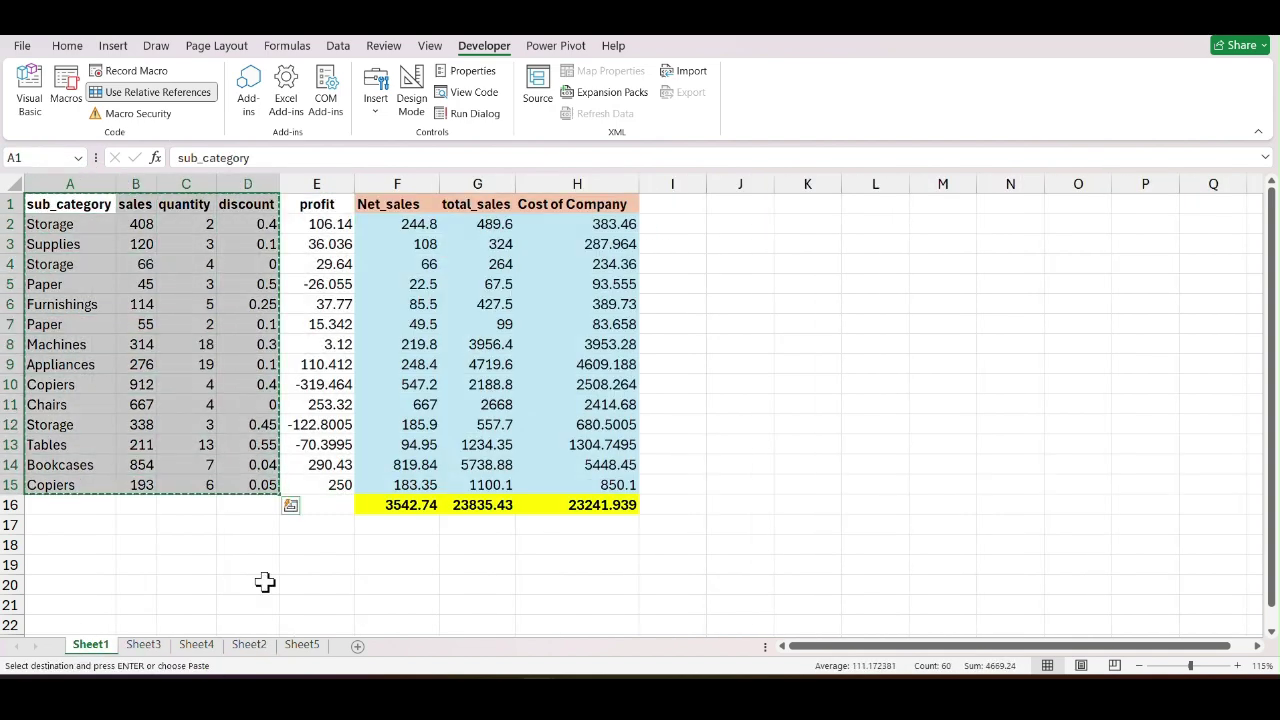
click(358, 646)
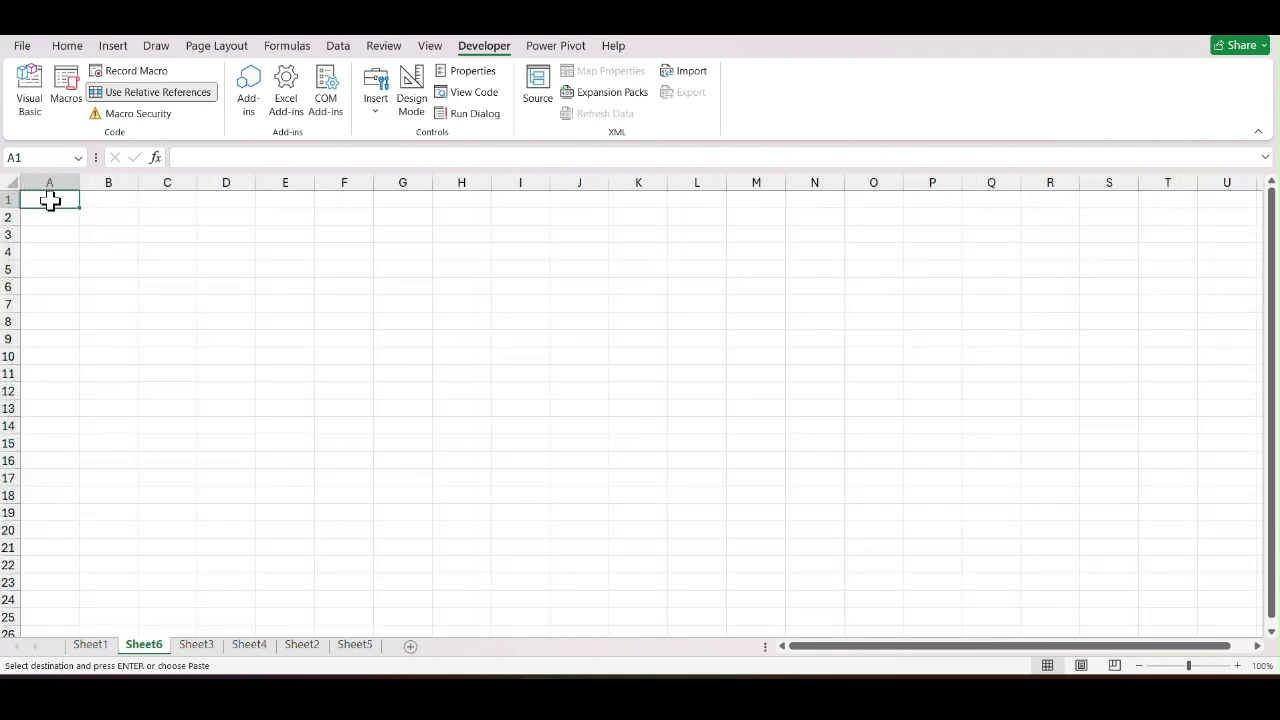
right_click(50, 201)
click(101, 282)
click(311, 284)
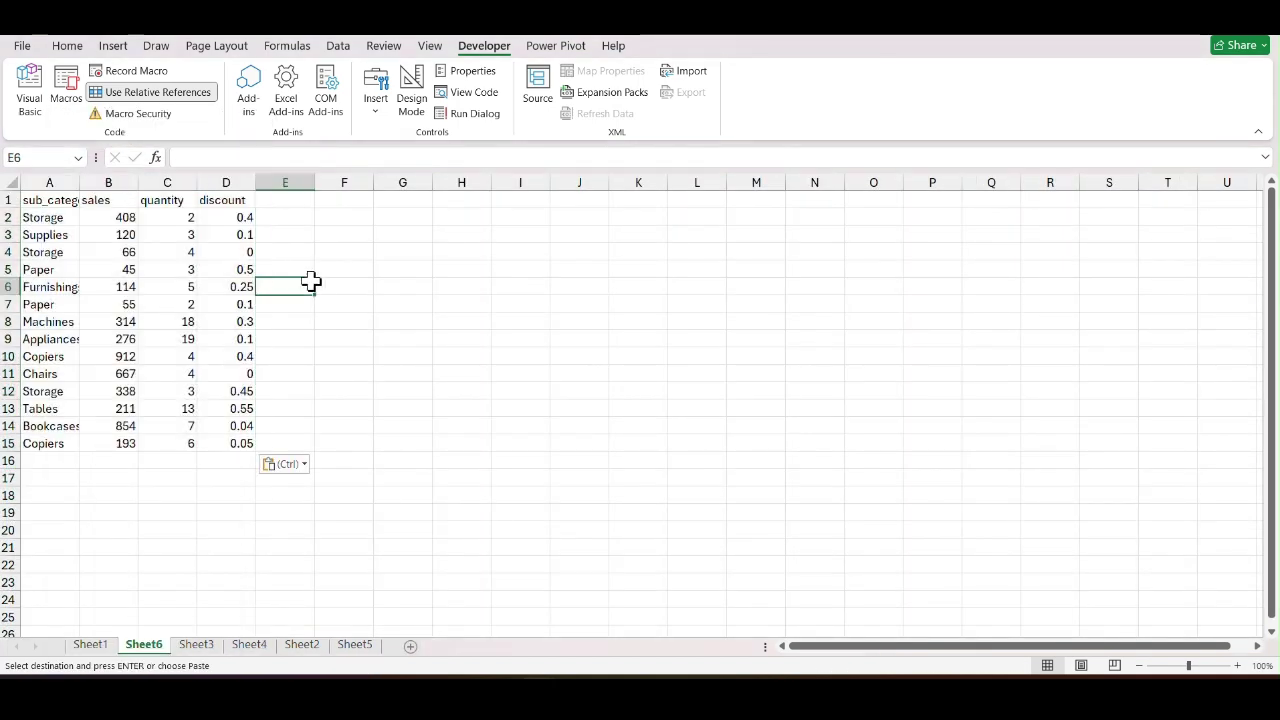
Trace the column offsets from E2 back through D2, C2 and B2 on the new sheet.
click(285, 202)
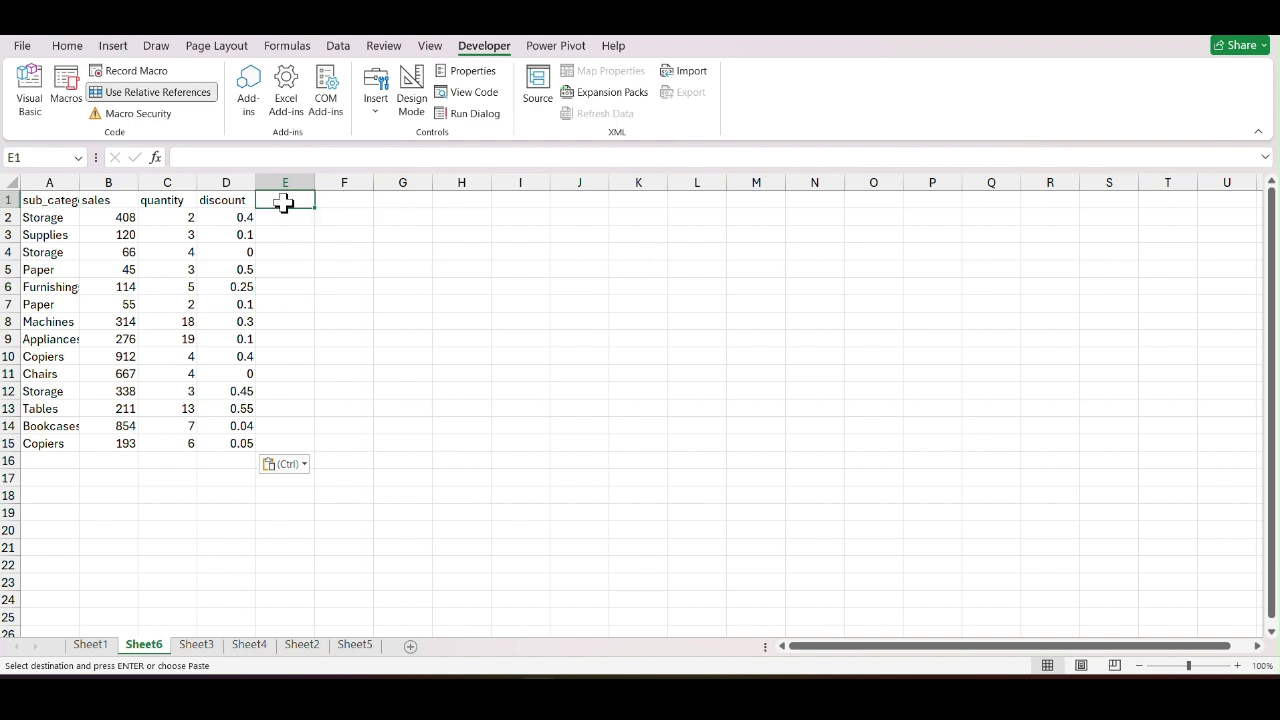
click(277, 218)
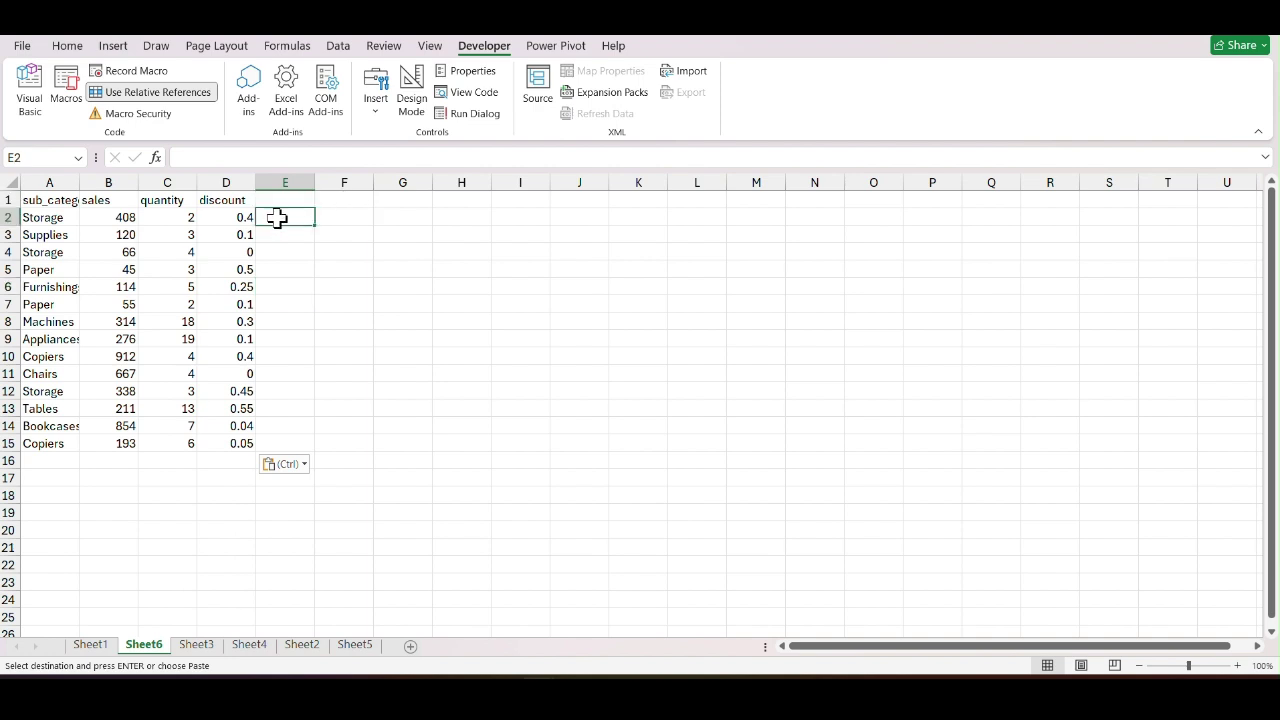
click(247, 217)
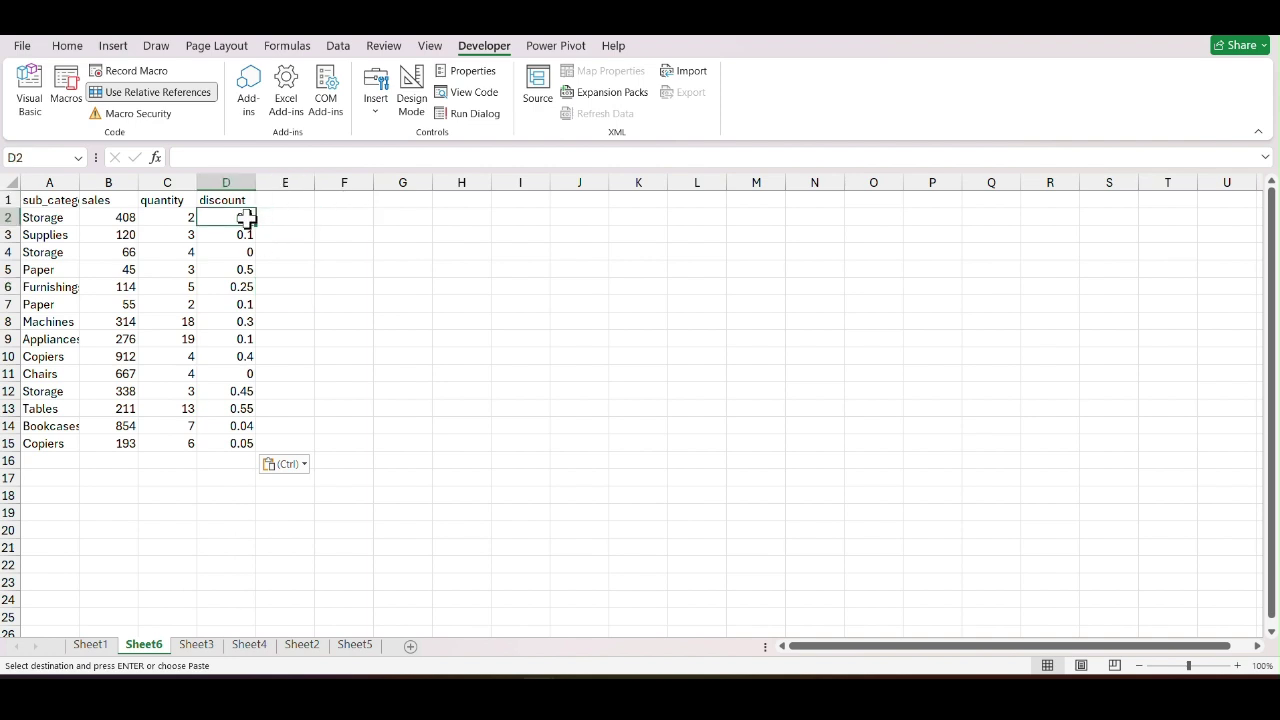
click(177, 216)
click(97, 217)
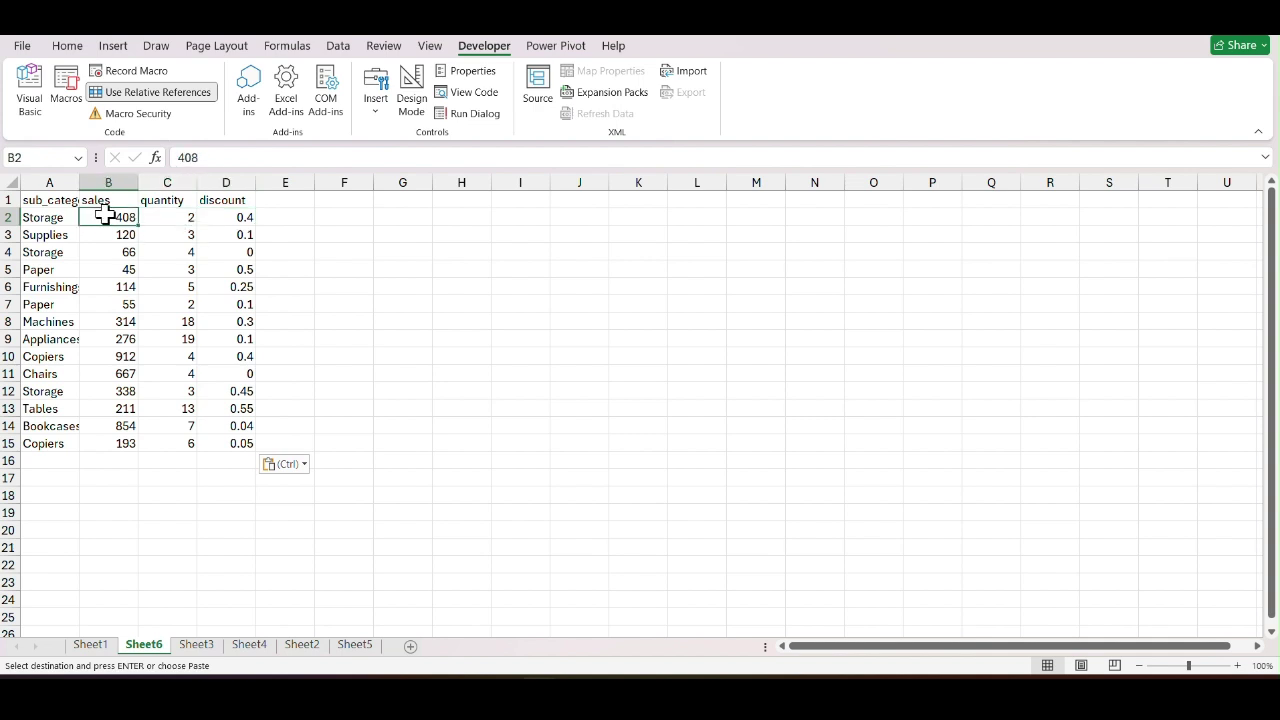
Run the first macro from cell E1 of Sheet6 to fill in the net_sales and Total_sales columns.
click(298, 203)
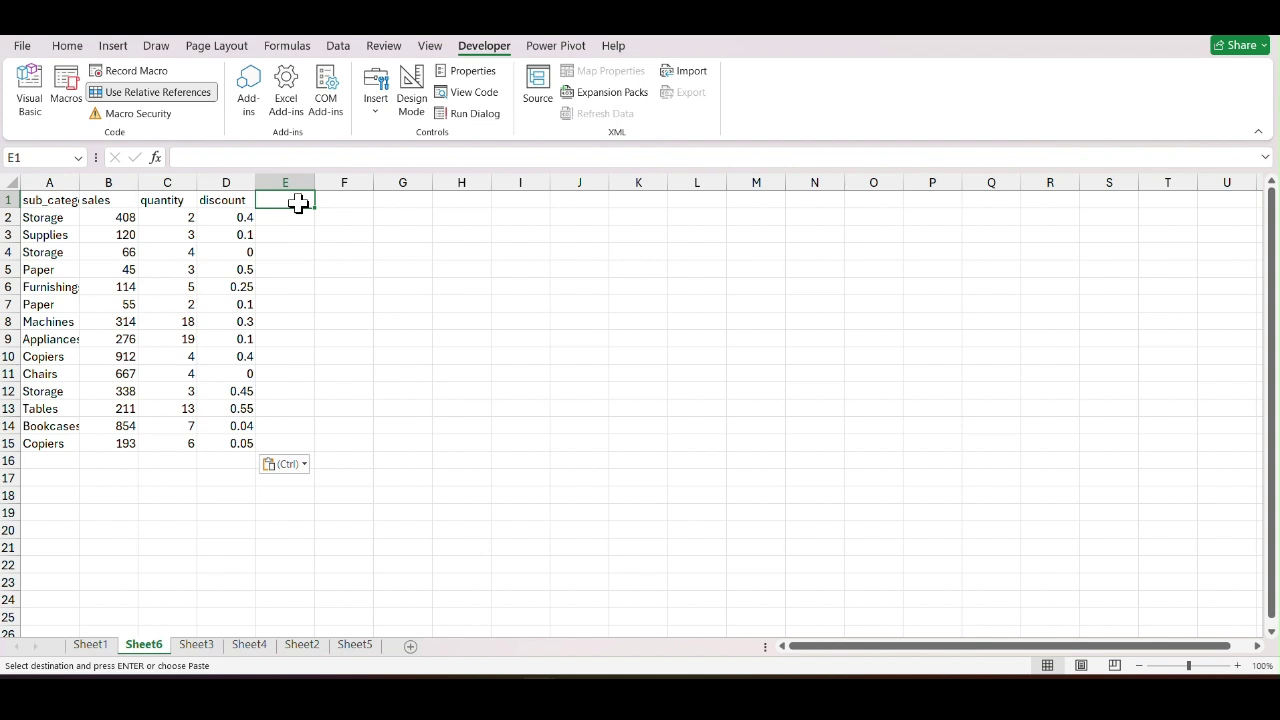
key(Return)
click(503, 251)
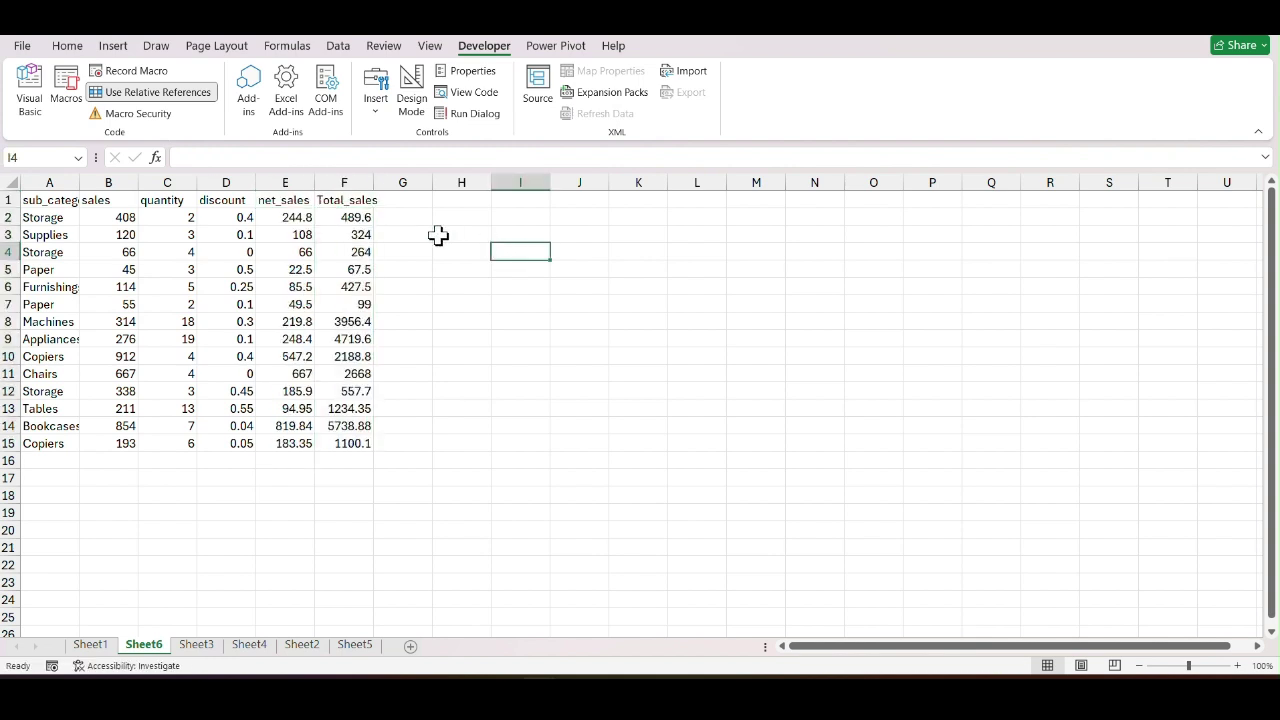
Compare the net_sales formula in cell E2 of Sheet6 with the first macro's first RC formula line.
click(305, 233)
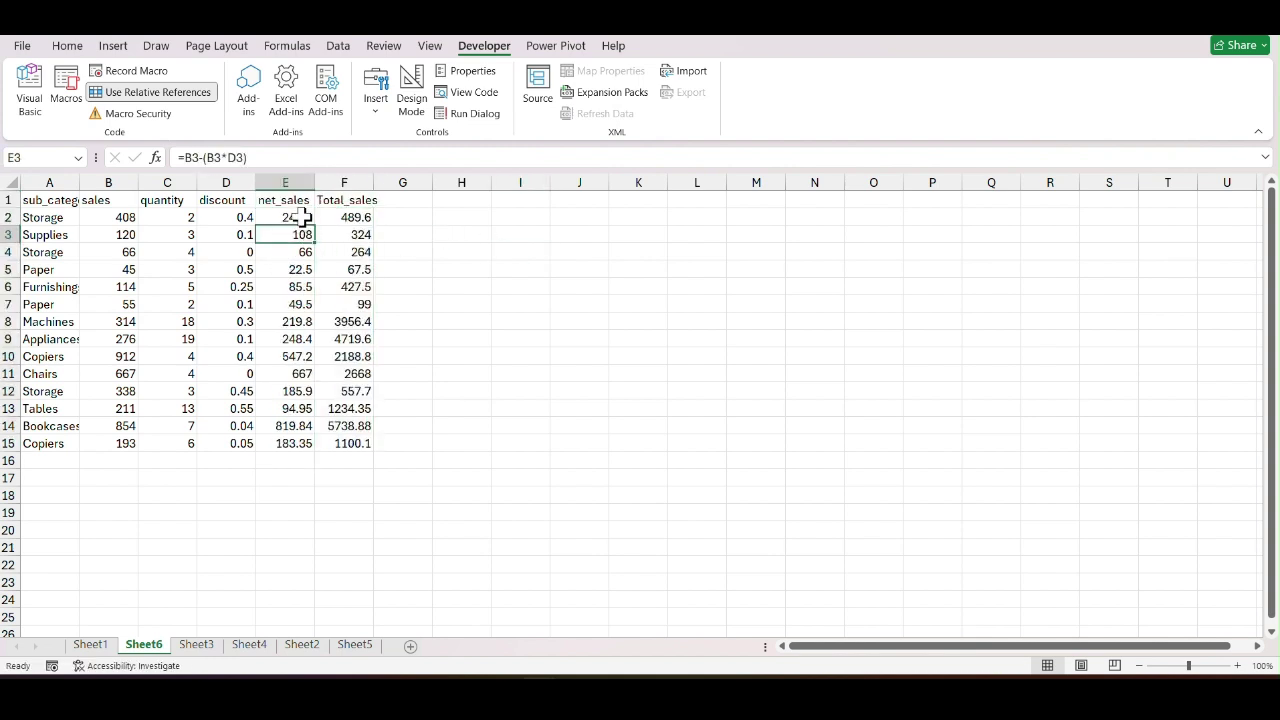
click(301, 216)
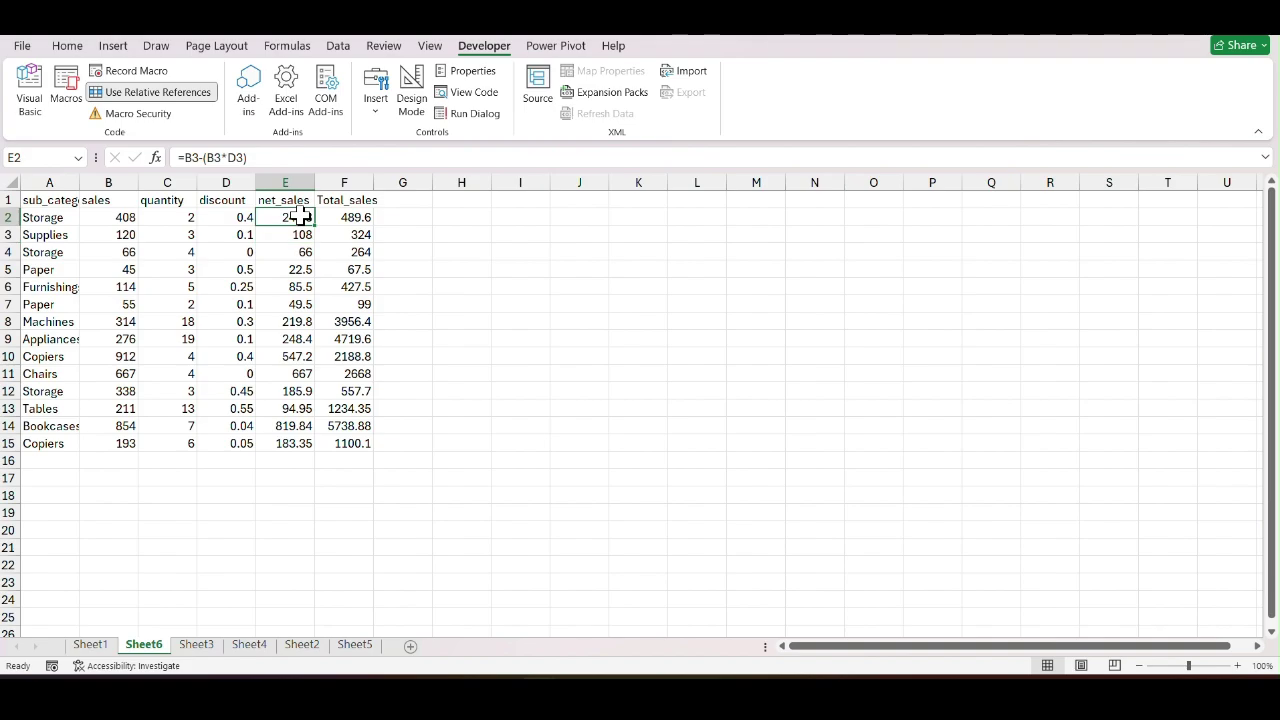
click(25, 94)
scroll(405, 207, down, 1)
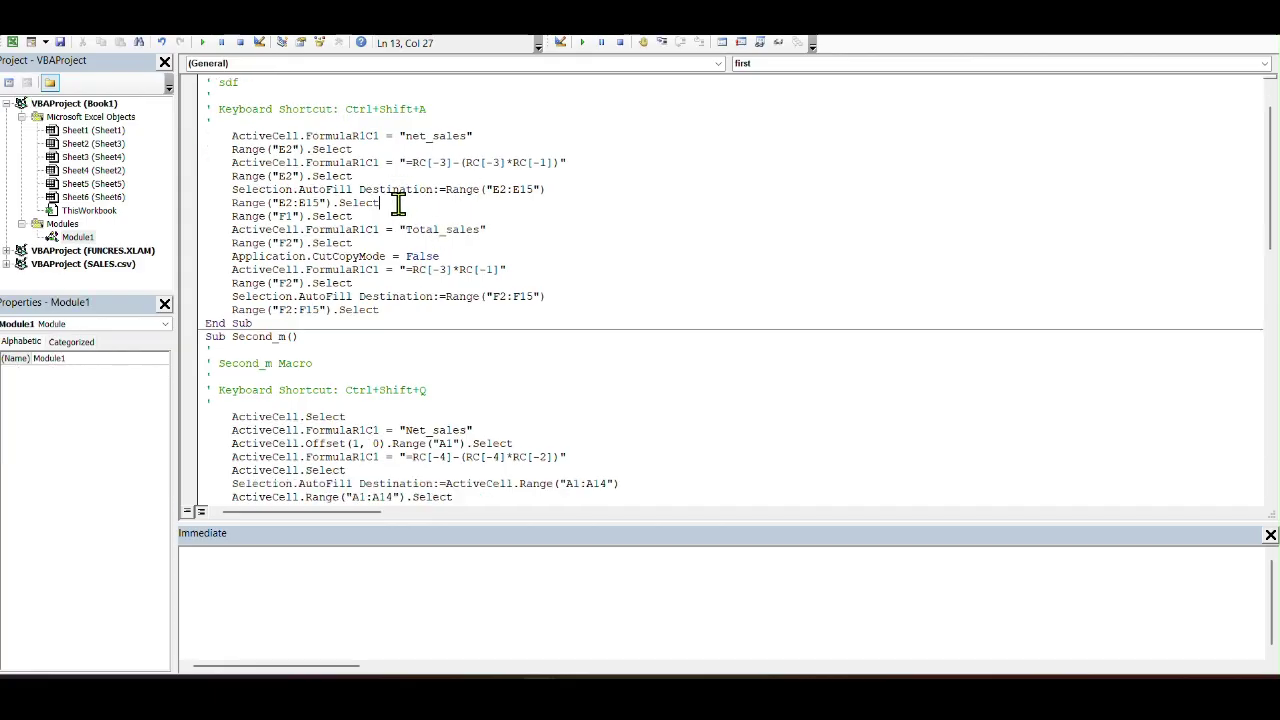
scroll(405, 215, up, 1)
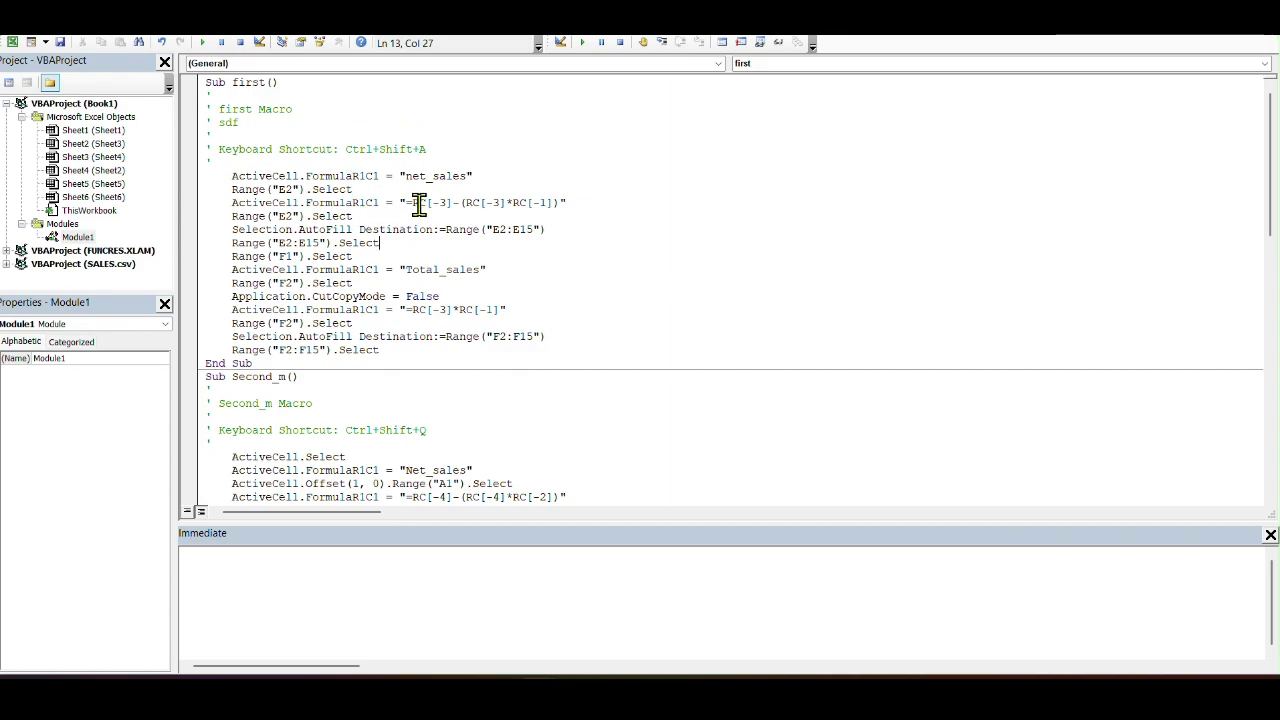
key(alt+F11)
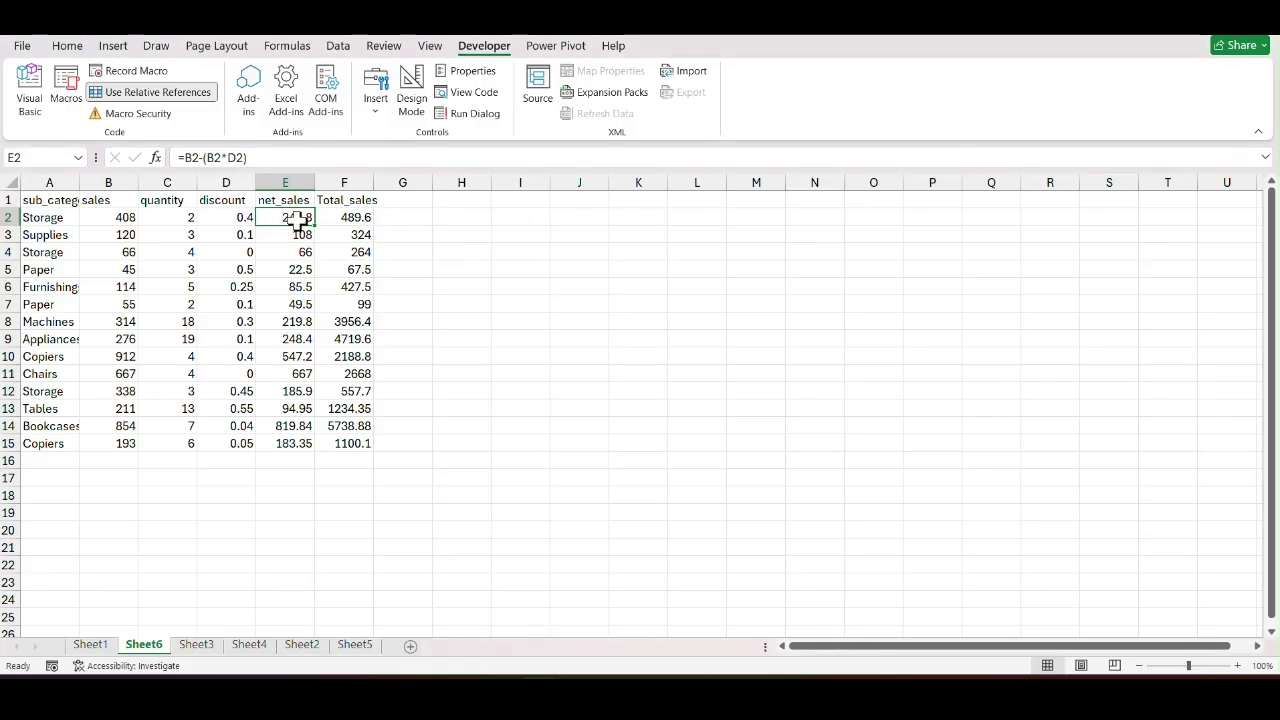
key(alt+F11)
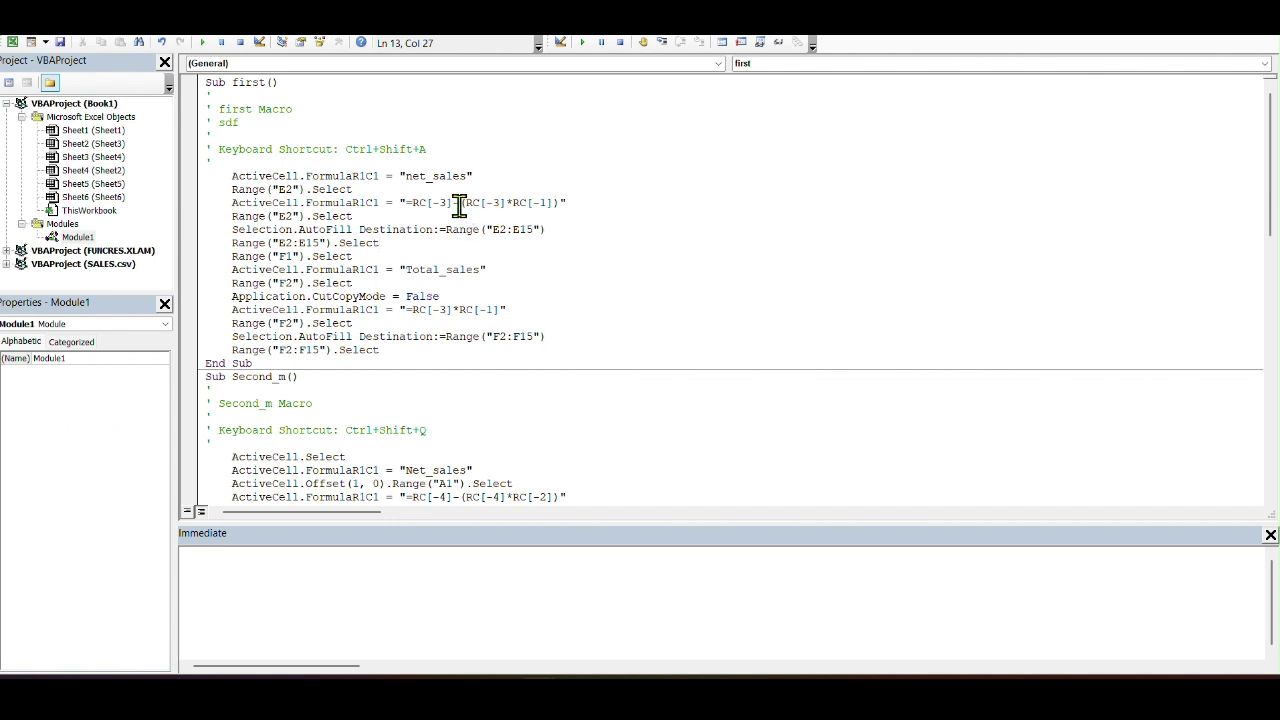
Examine the (RC[-3]*RC[-1]) part of the first macro's net sales formula against cell E2 on Sheet6.
drag(458, 204, 560, 206)
text(-)
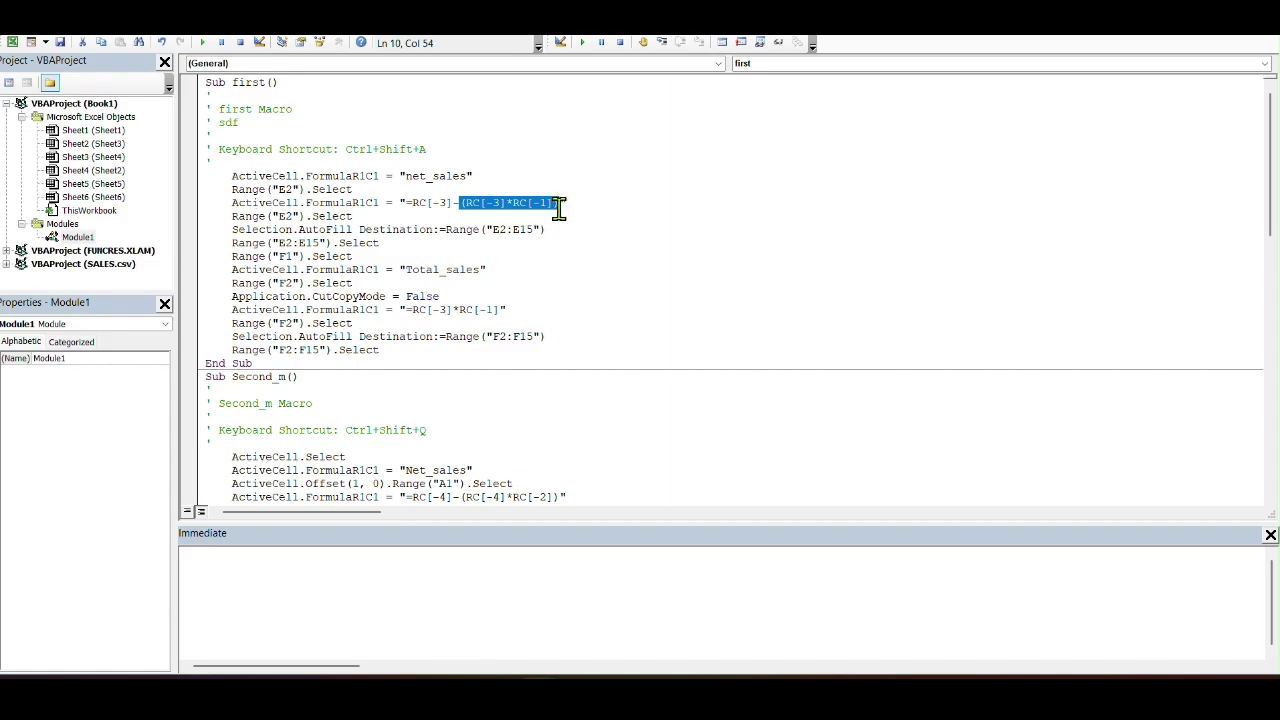
click(560, 204)
key(alt+F11)
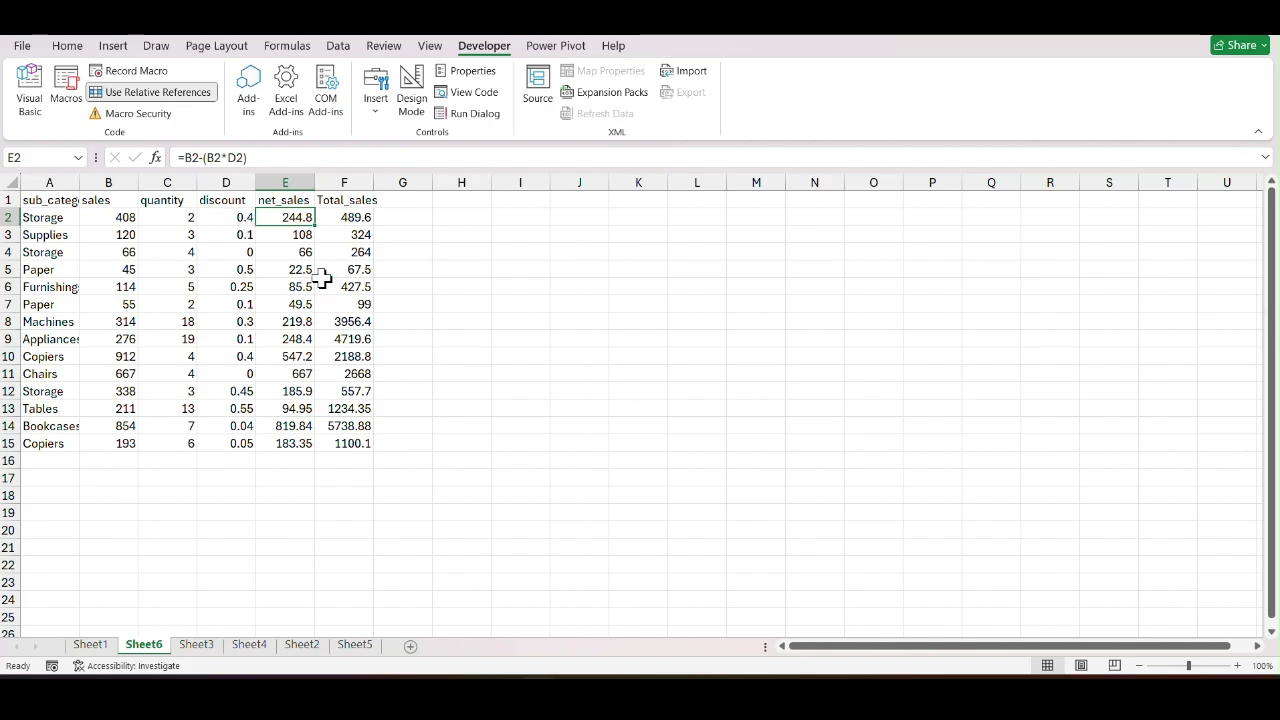
click(420, 697)
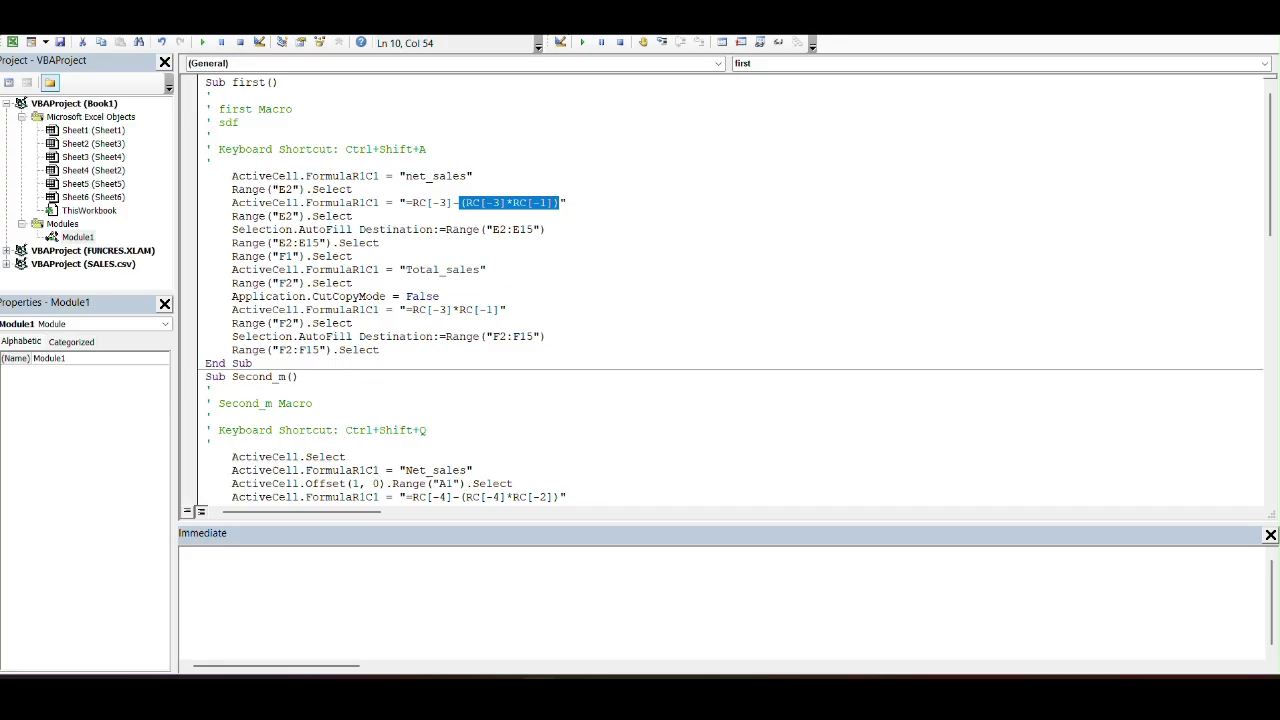
Examine the first macro's second Range("E2").Select line and its AutoFill to E2:E15 against cell E15 on Sheet6.
click(550, 230)
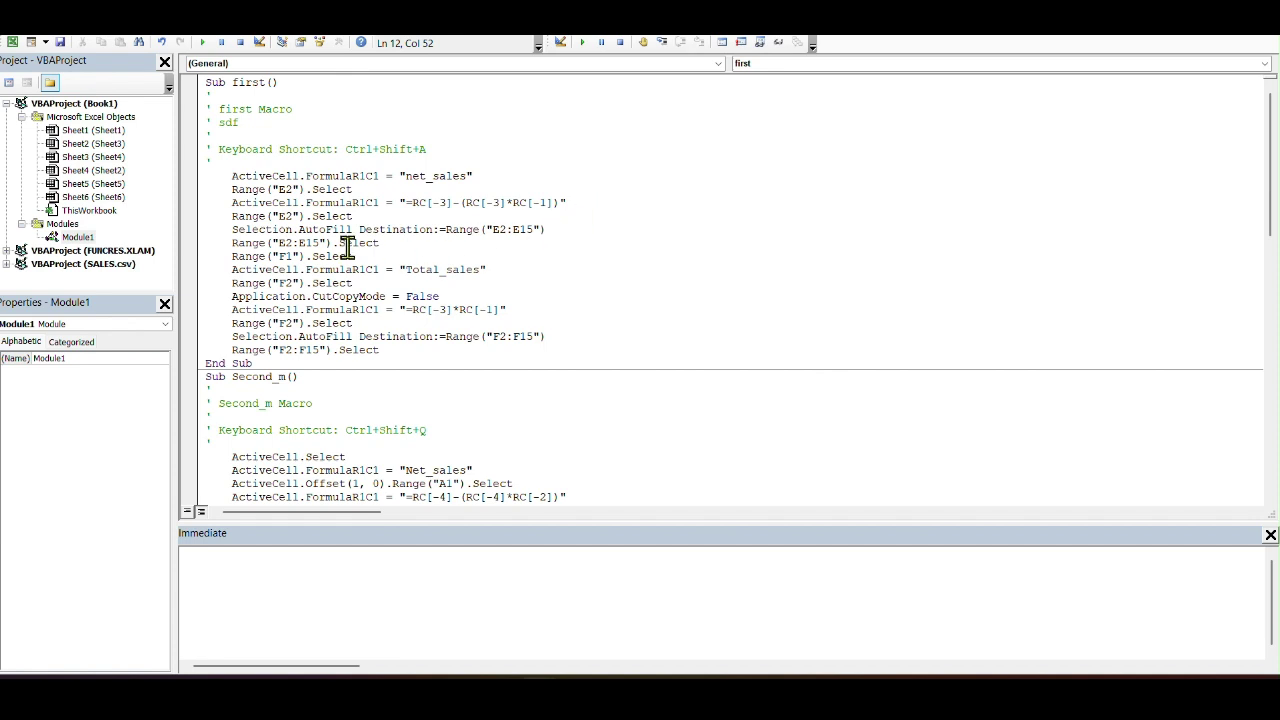
drag(227, 218, 330, 218)
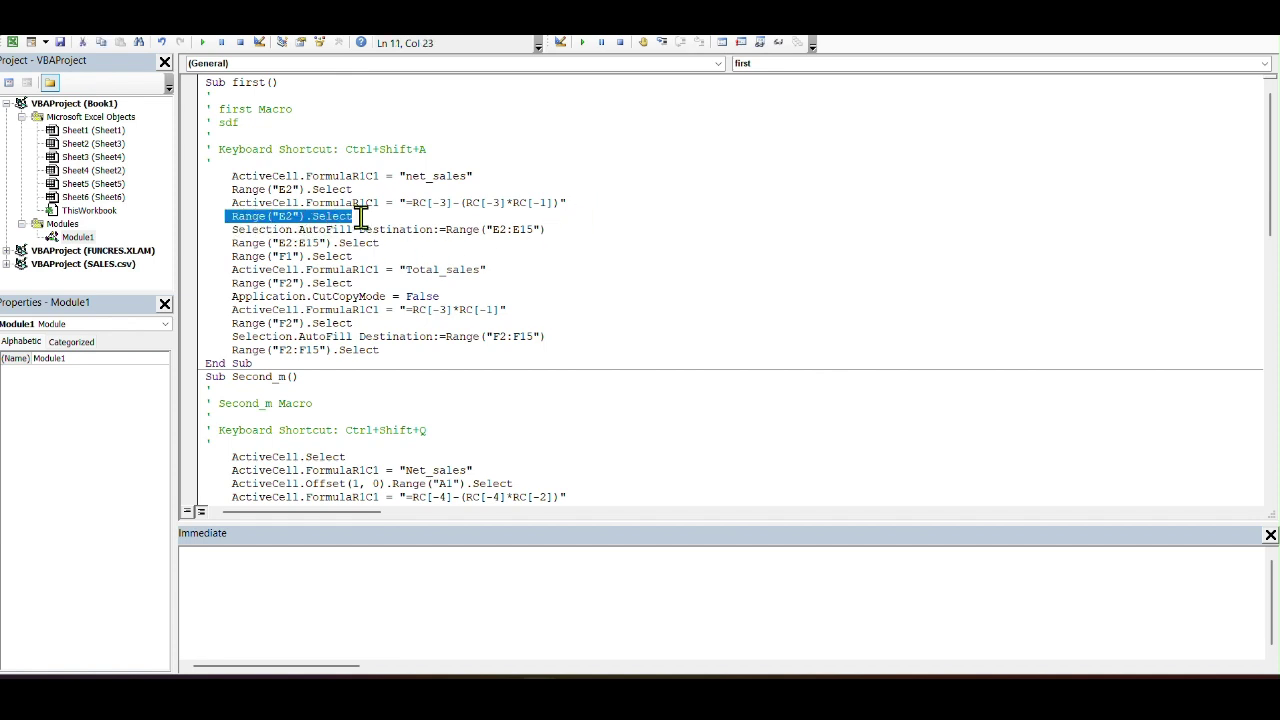
drag(227, 230, 560, 240)
click(536, 258)
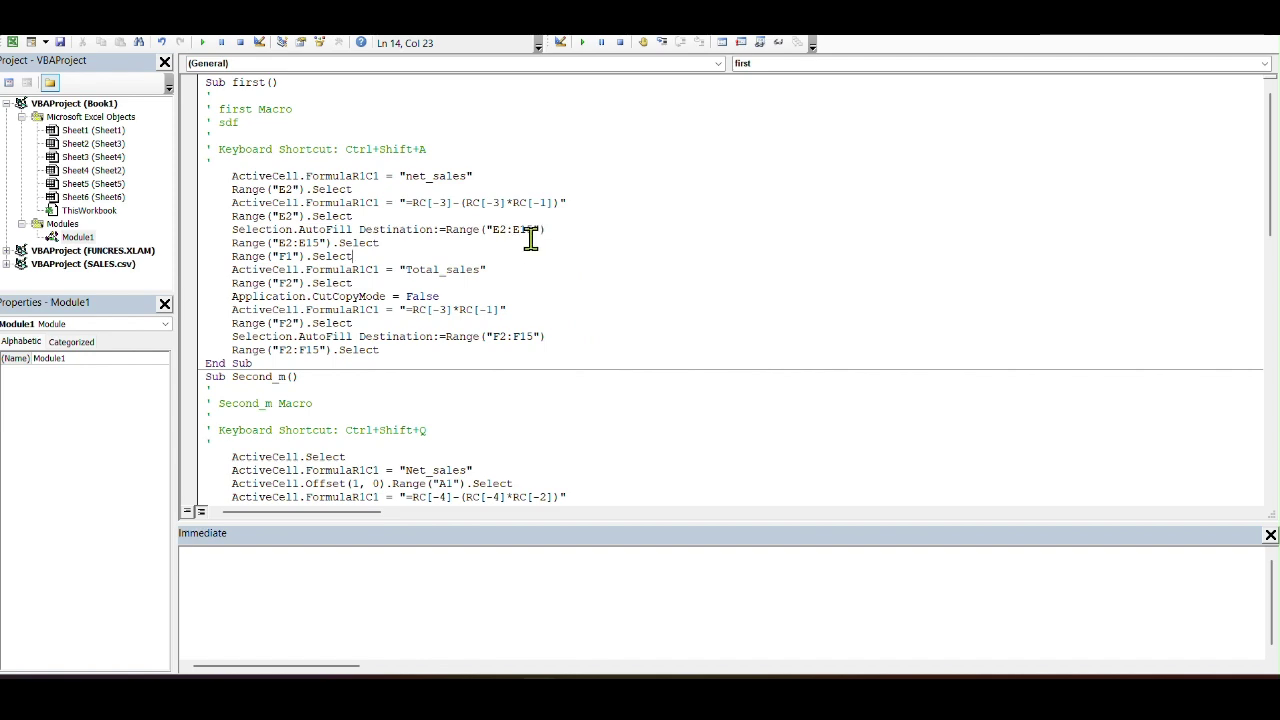
click(394, 696)
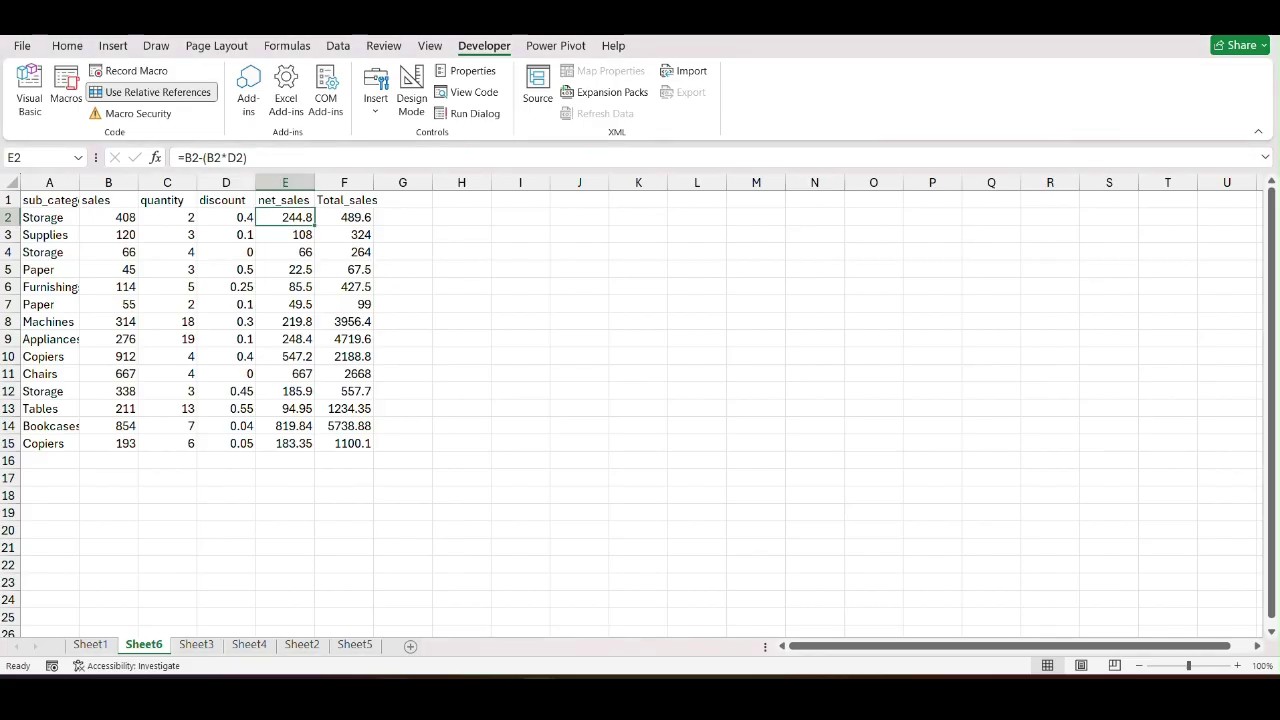
click(297, 449)
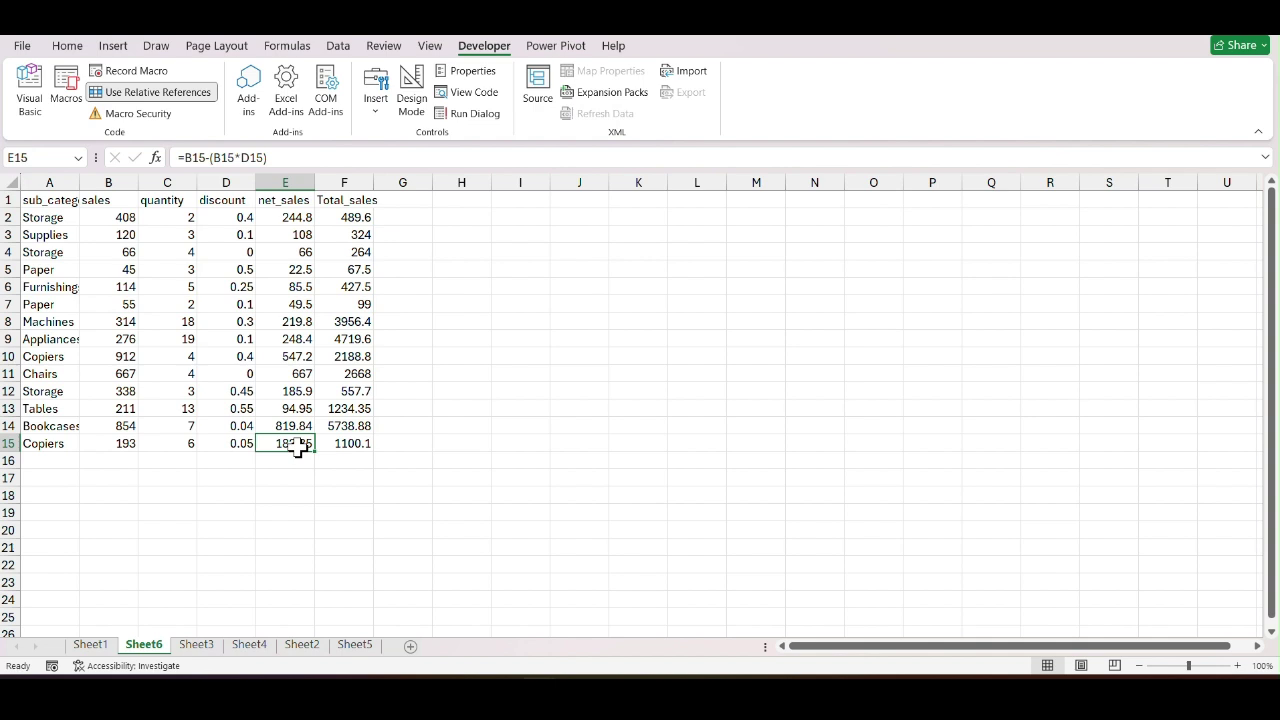
In the first macro's VBA code, extend the net_sales AutoFill and selection ranges to E2:E40.
key(alt+Tab)
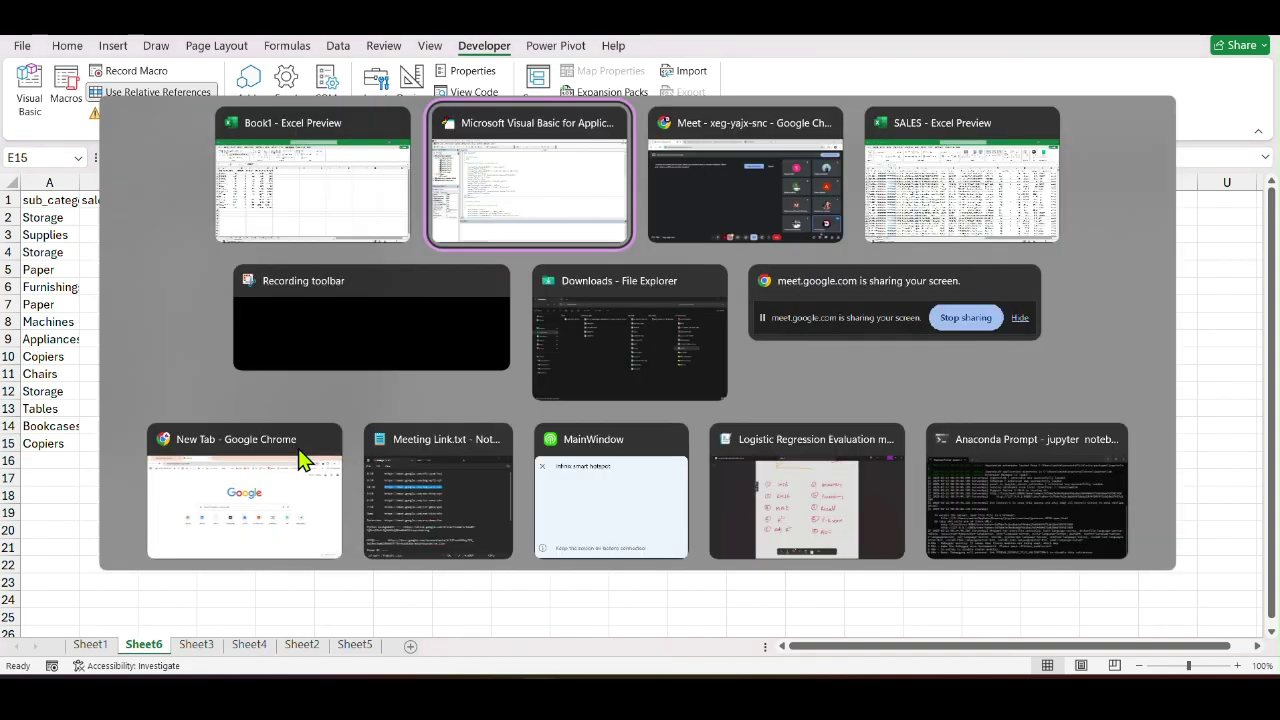
scroll(464, 283, down, 1)
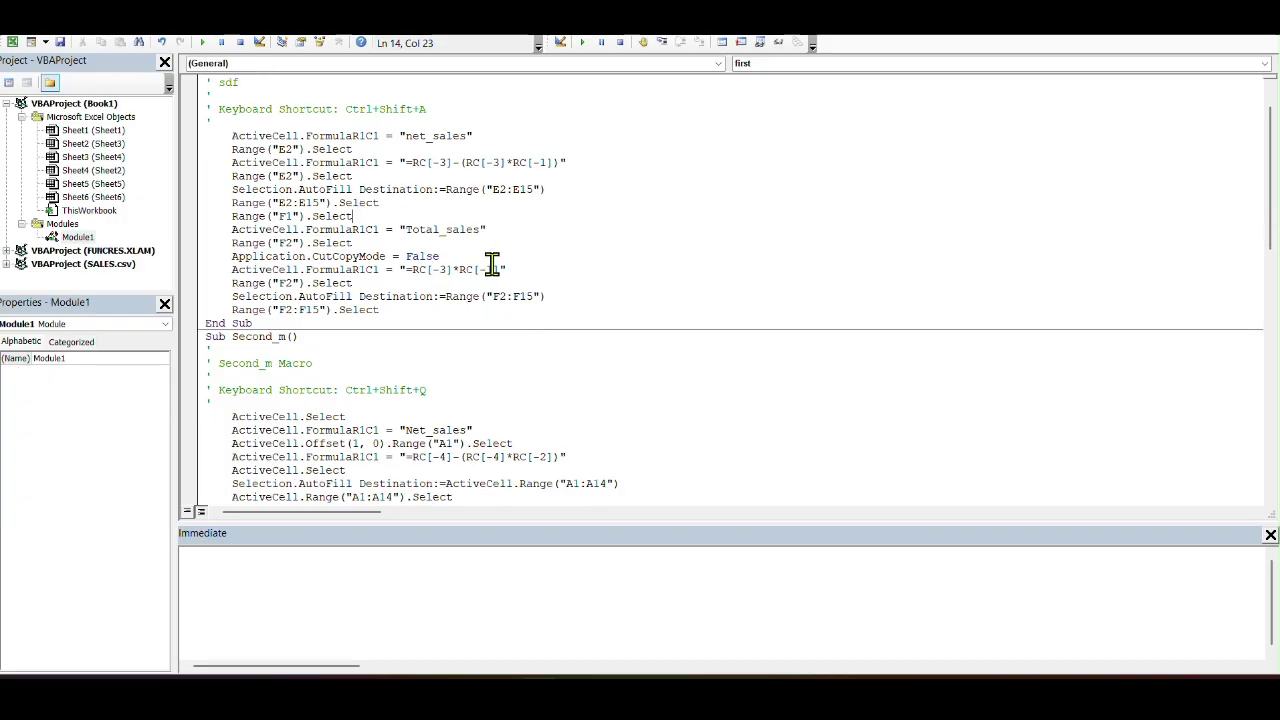
click(530, 191)
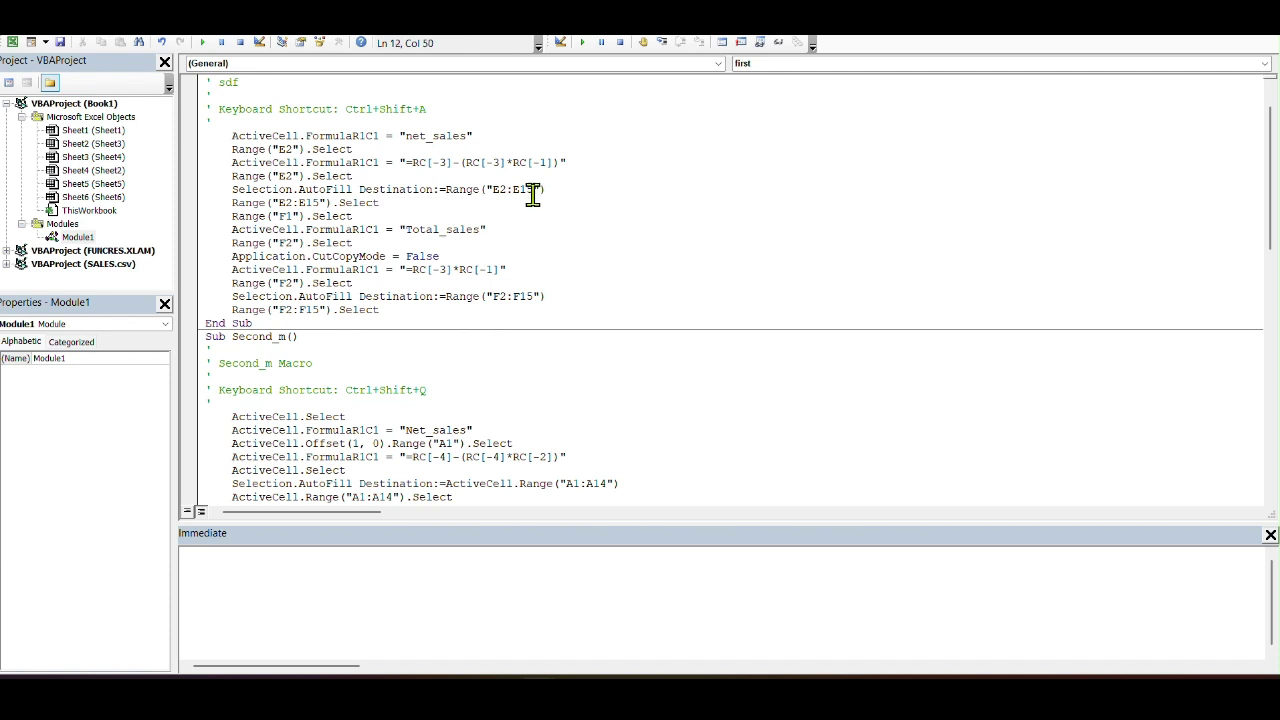
key(BackSpace)
click(320, 203)
key(BackSpace)
text(40)
Extend the Total_sales AutoFill and selection ranges in the first macro's code to F2:F40.
click(530, 298)
key(BackSpace)
key(BackSpace)
click(319, 310)
key(BackSpace)
key(BackSpace)
text(40)
click(395, 318)
scroll(389, 244, up, 1)
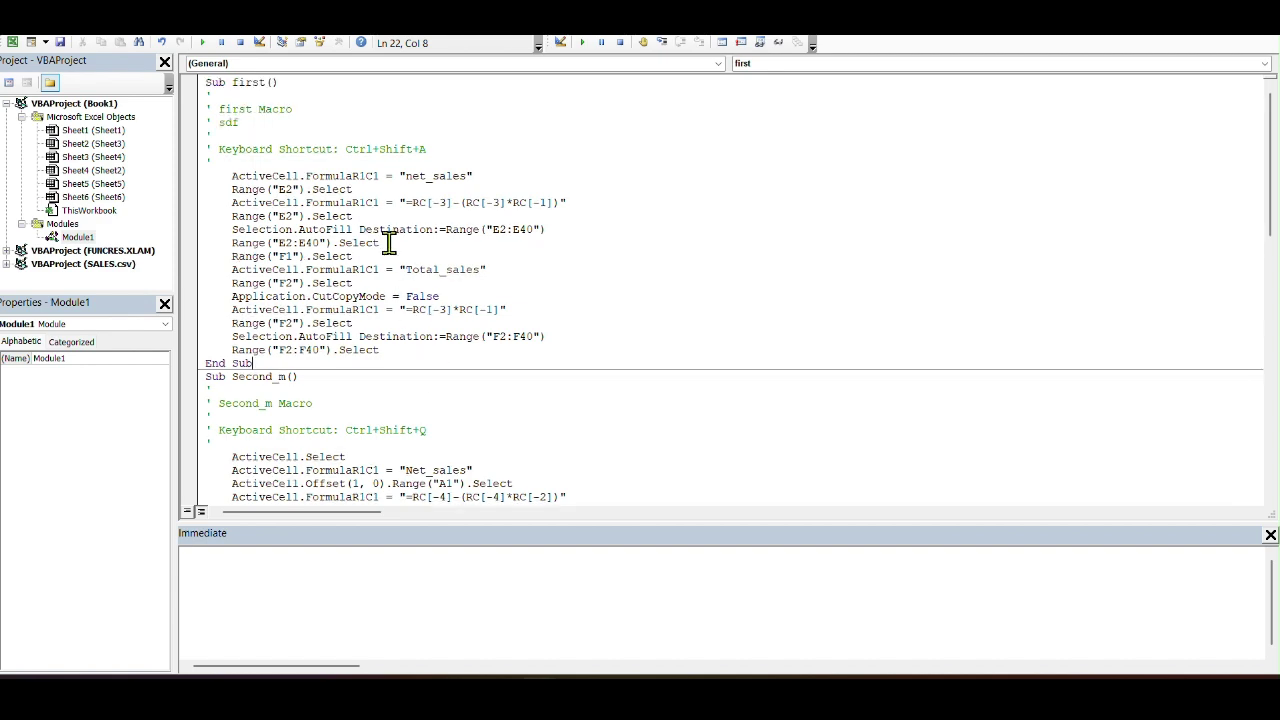
Save the workbook in Downloads as Macros, accepting the macro-free Excel Workbook format.
key(alt+F11)
key(F12)
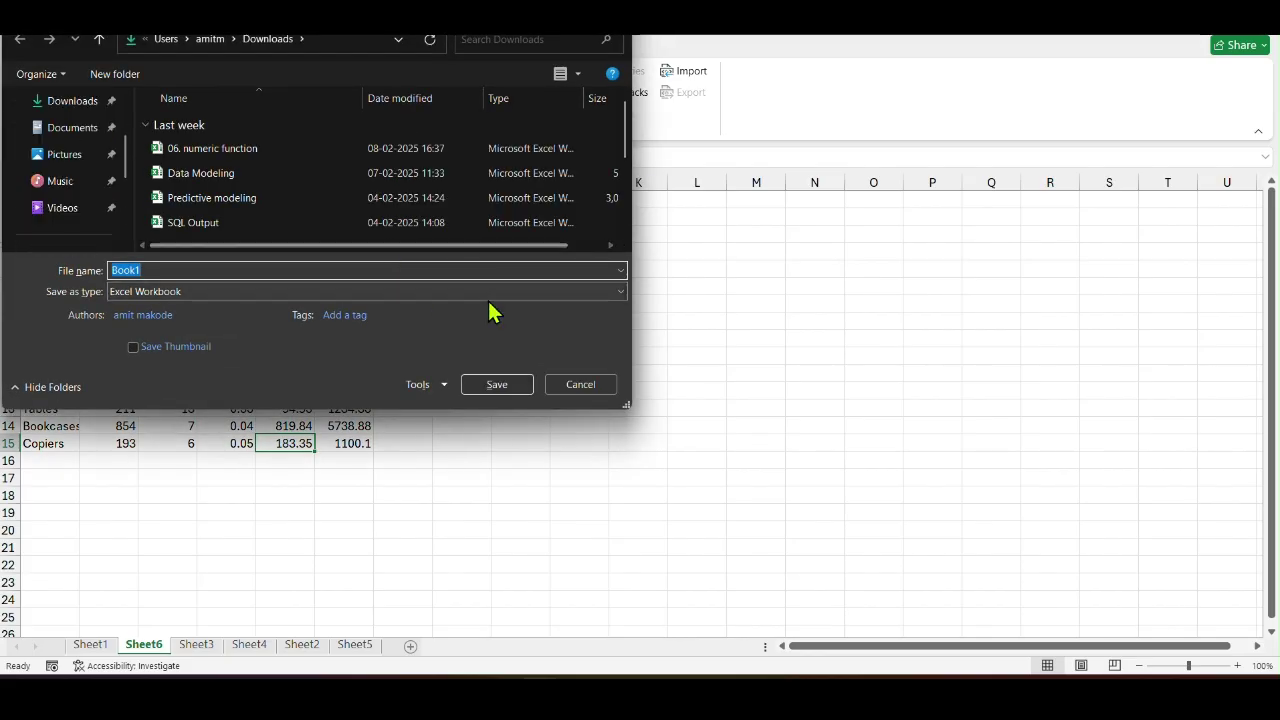
scroll(75, 125, up, 2)
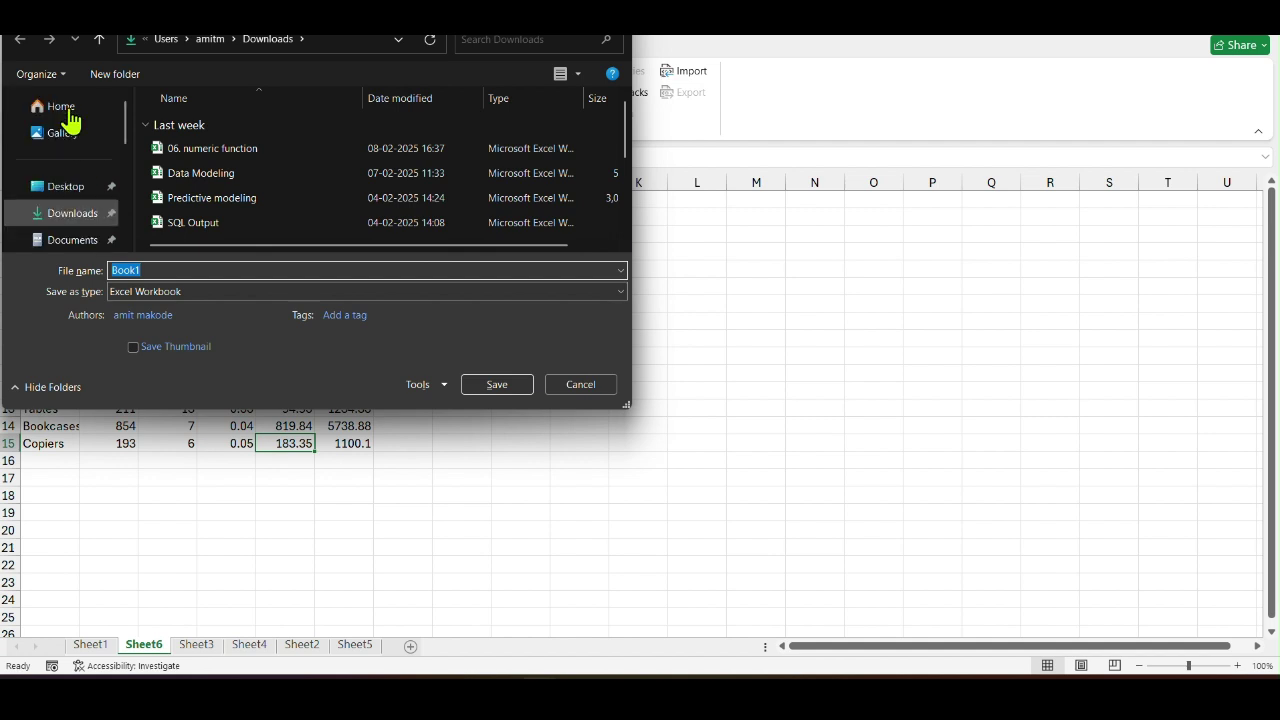
click(45, 215)
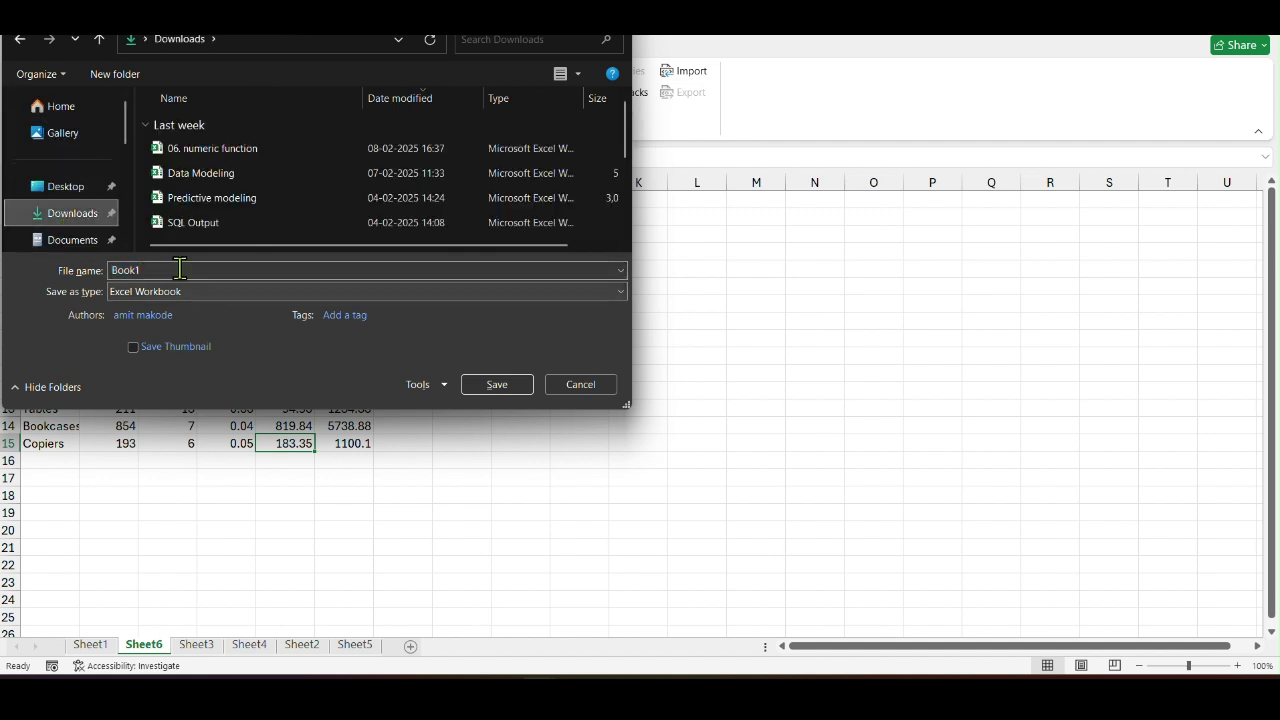
text(Macros)
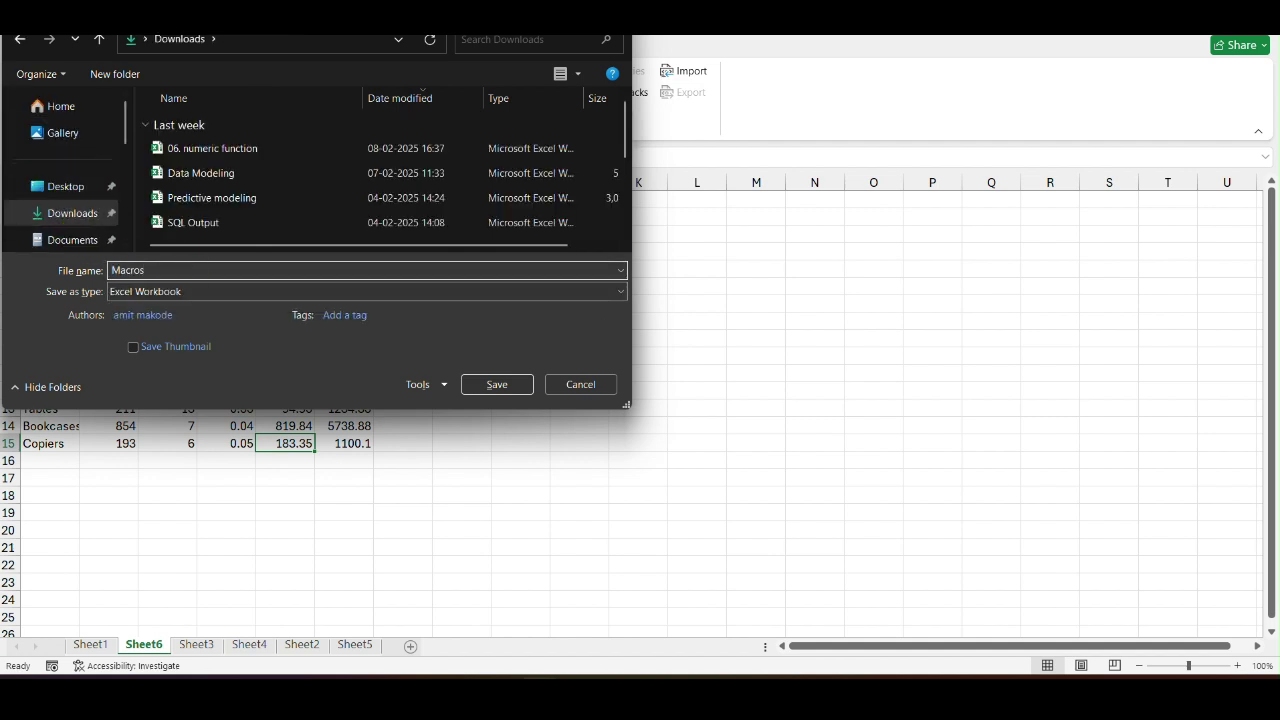
click(493, 386)
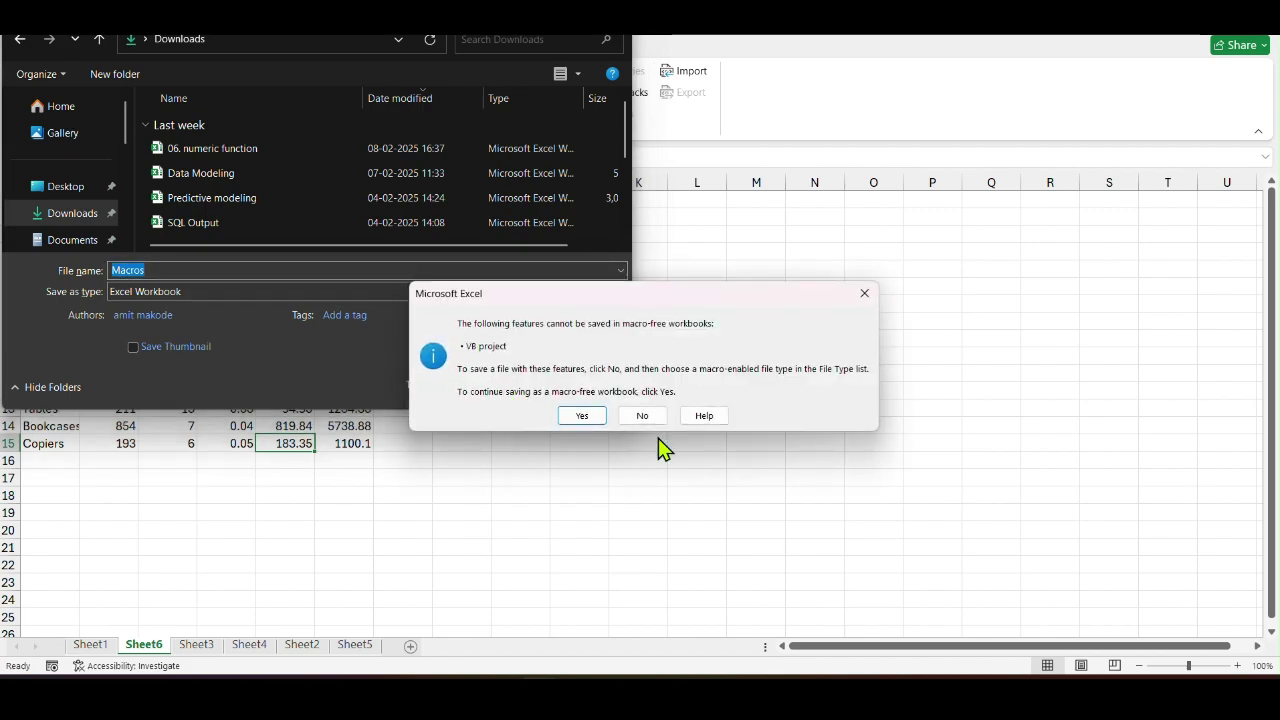
click(582, 415)
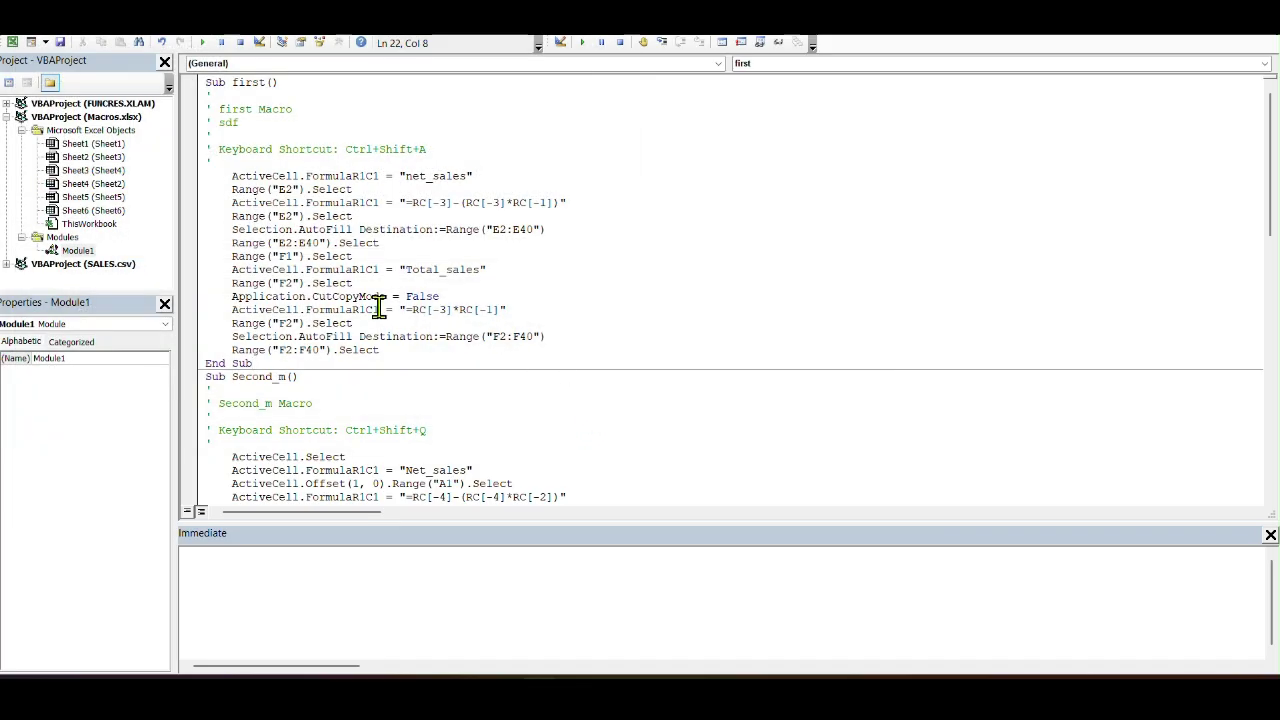
Copy the sub_category to discount data in A1:D15 of Sheet6 into cell A1 of a new worksheet.
scroll(353, 295, down, 1)
scroll(353, 295, up, 1)
scroll(353, 295, down, 1)
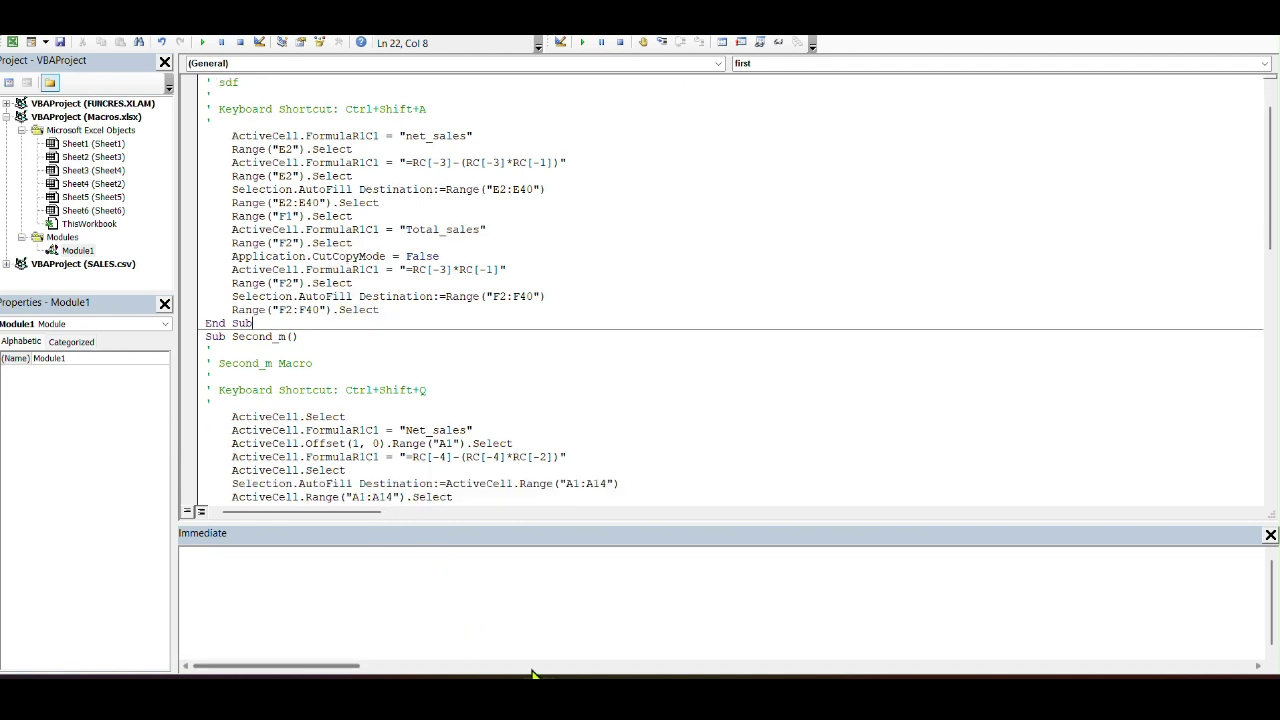
mouse_move(538, 698)
click(368, 622)
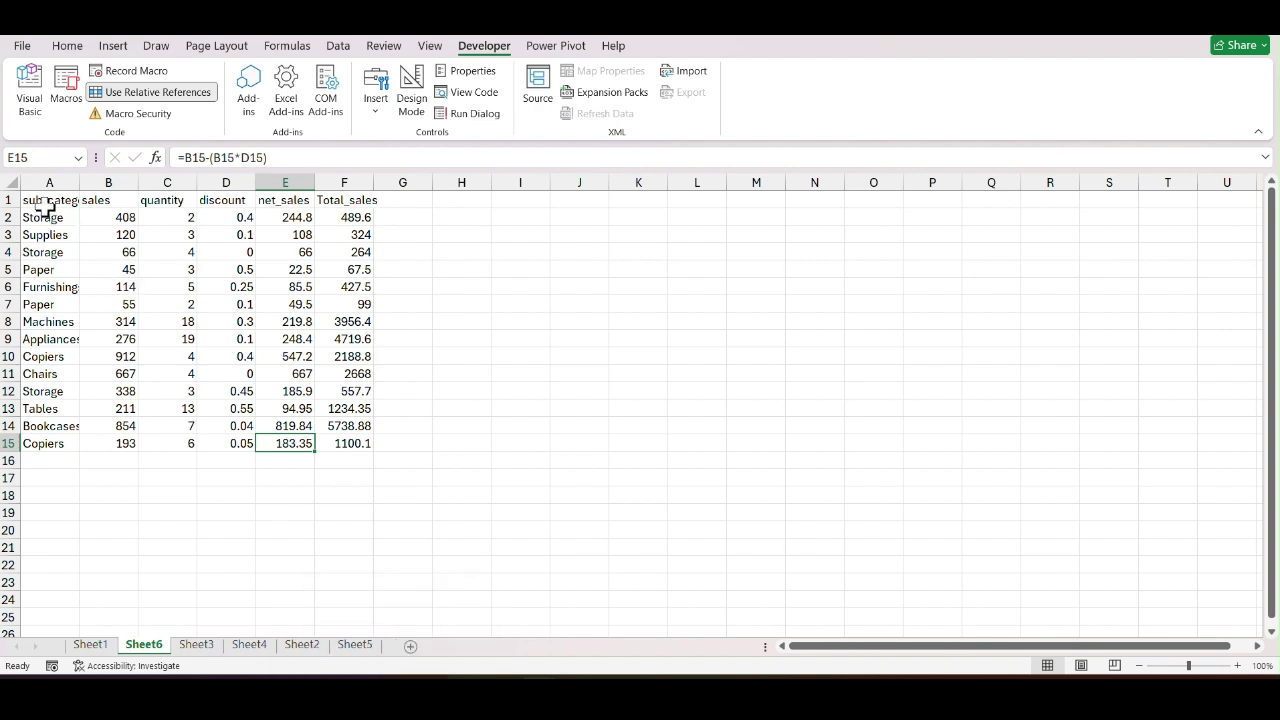
drag(45, 203, 216, 437)
key(ctrl+c)
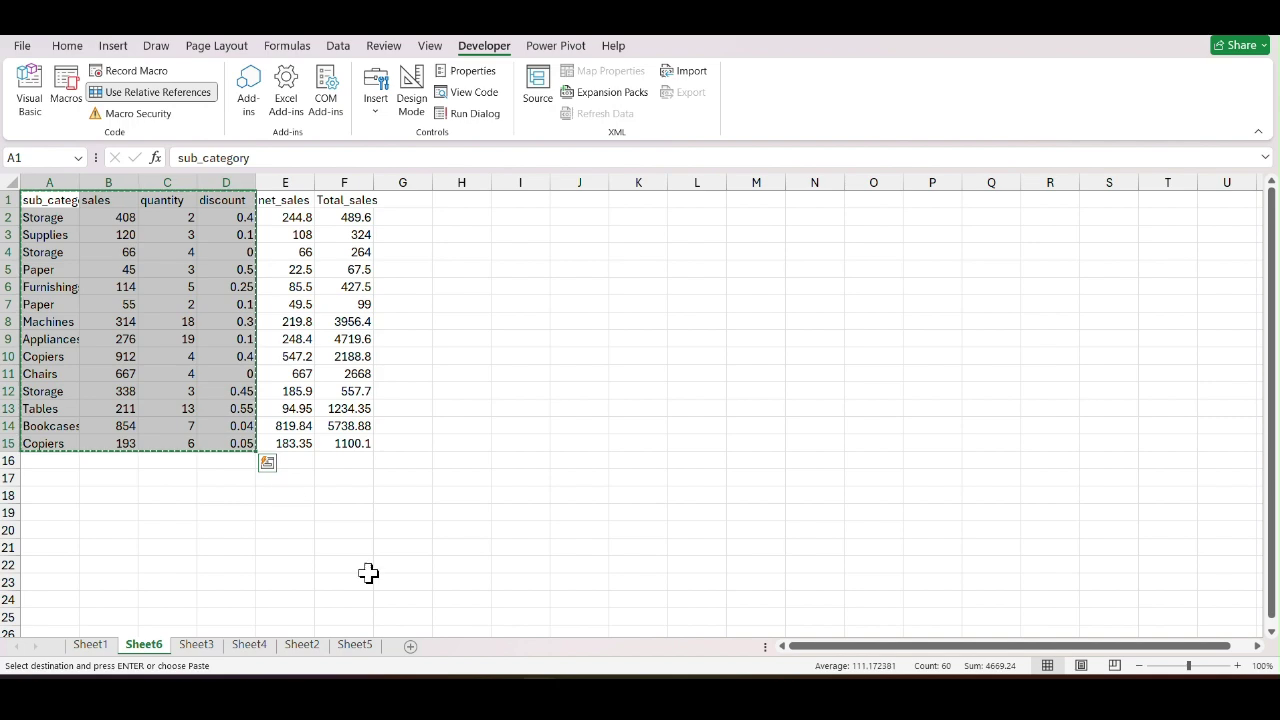
click(353, 646)
click(410, 646)
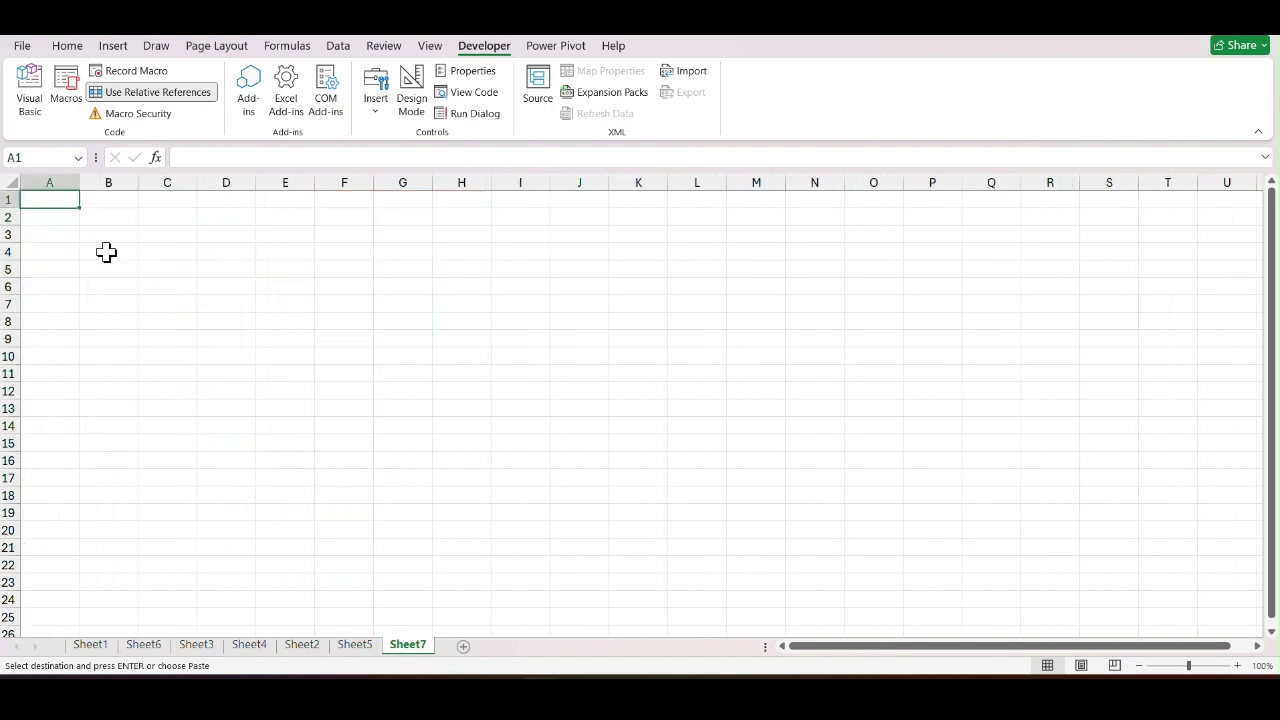
right_click(60, 207)
click(126, 280)
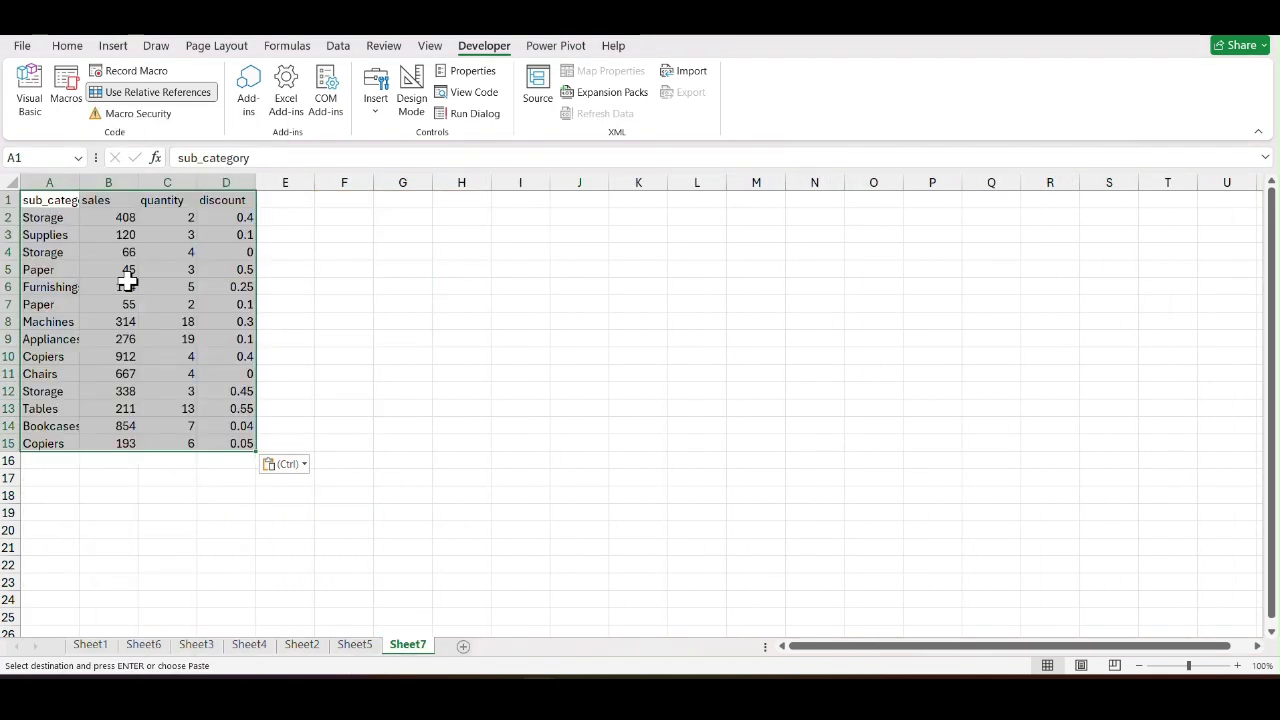
Select cell E1 on the new sheet and place the VBA editor window beside the worksheet data.
click(286, 201)
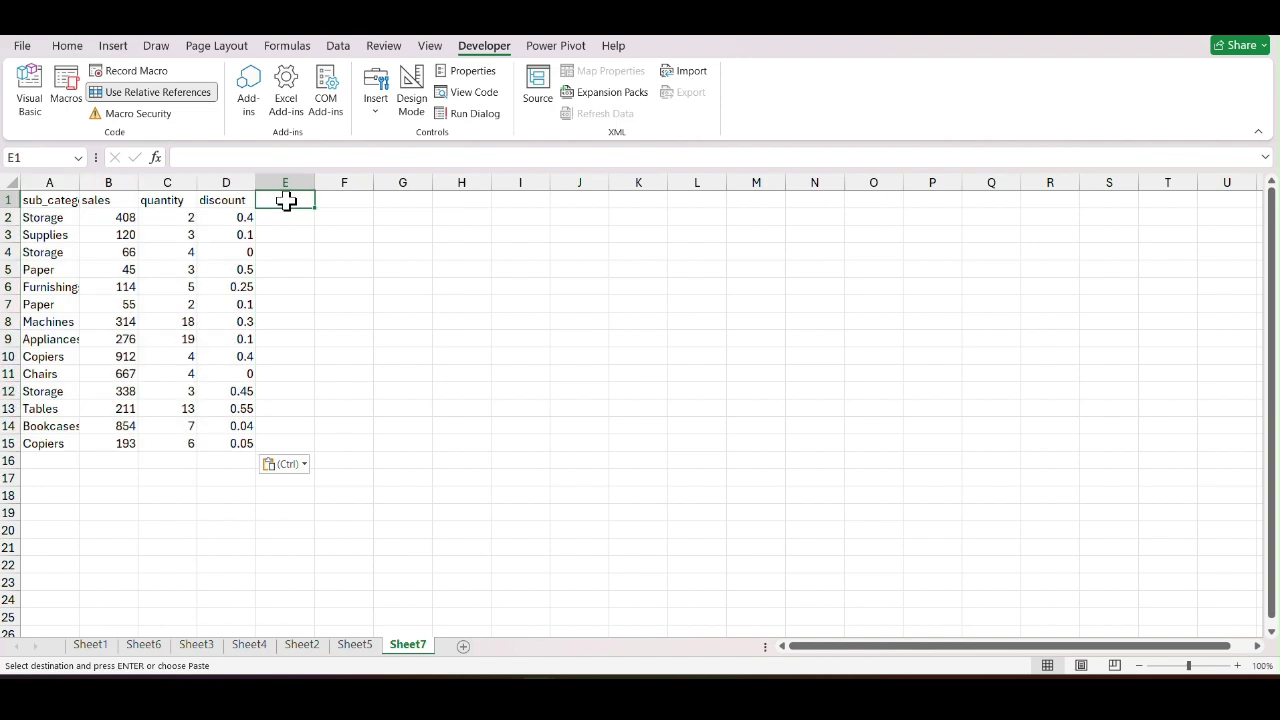
click(32, 92)
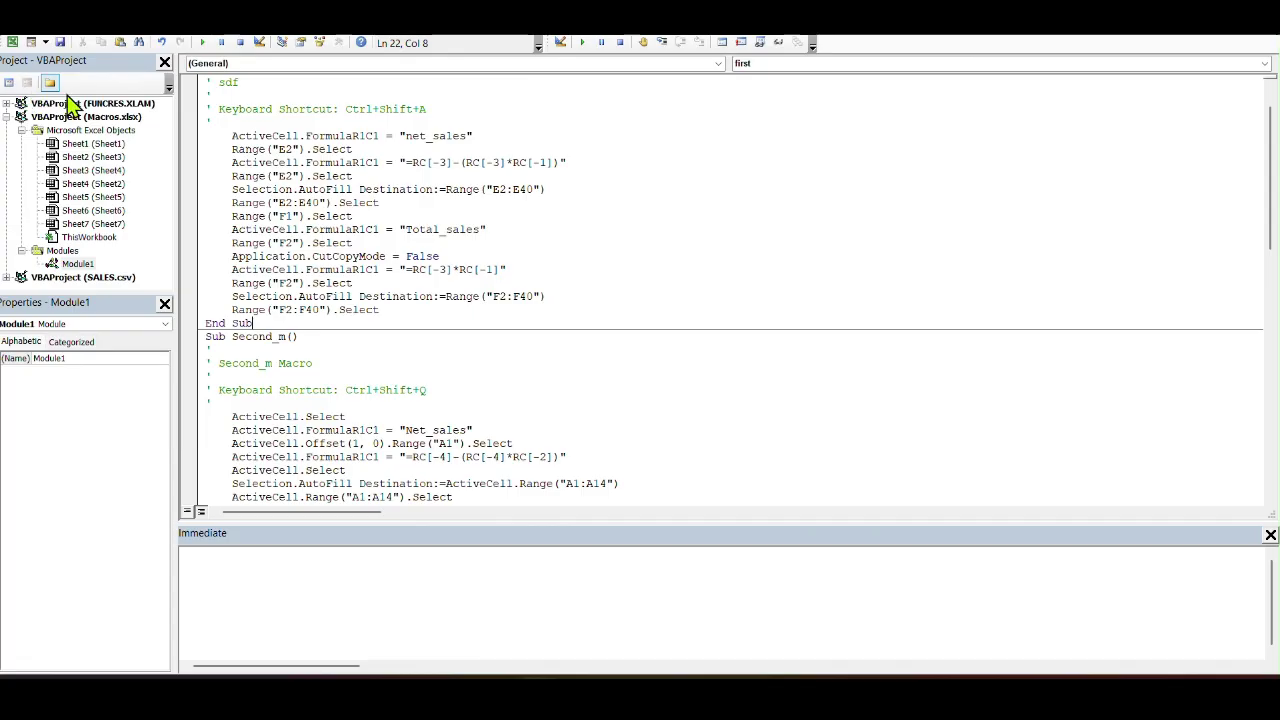
click(1220, 6)
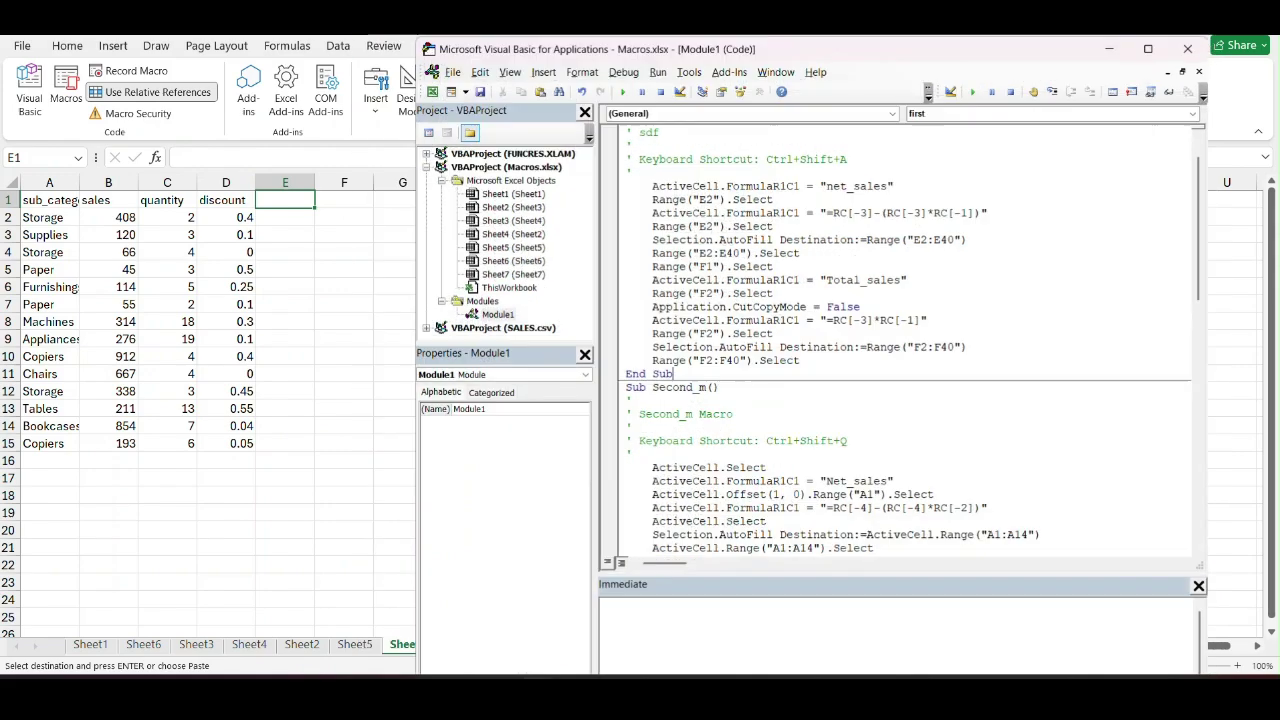
drag(916, 60, 984, 26)
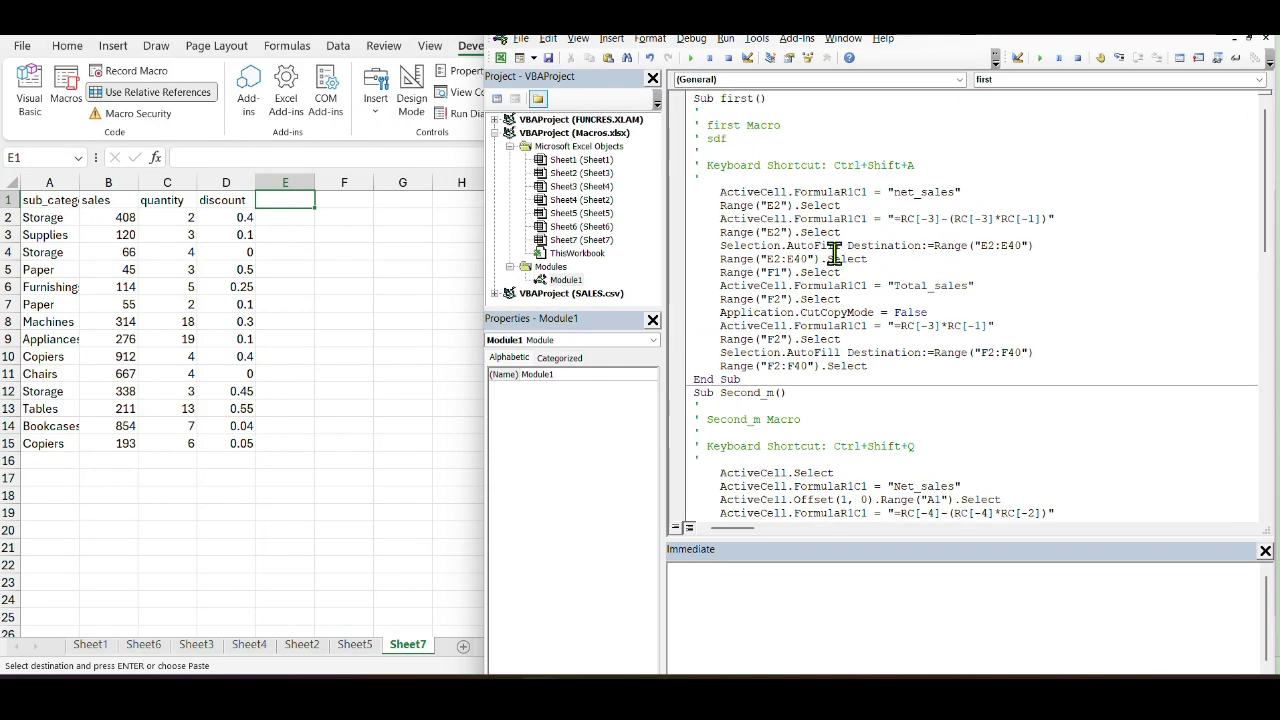
Start debugging the first macro line by line with Step Into, keeping the worksheet in view.
click(816, 259)
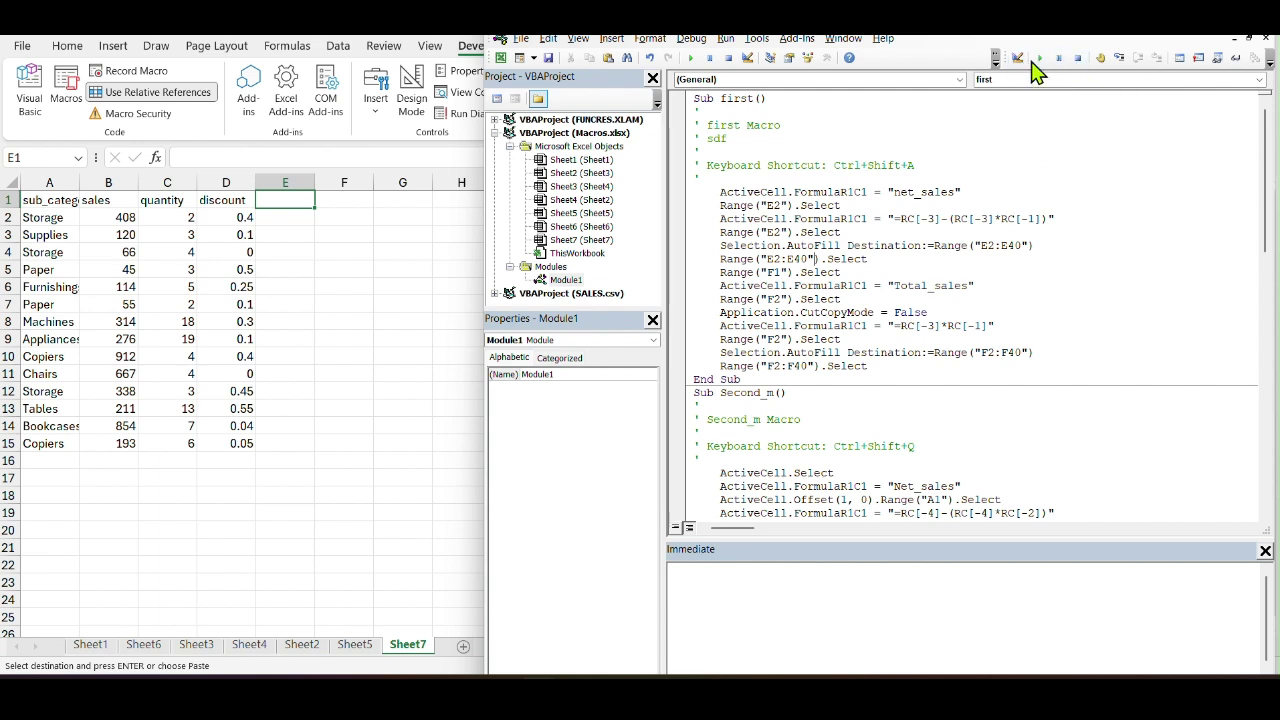
key(F8)
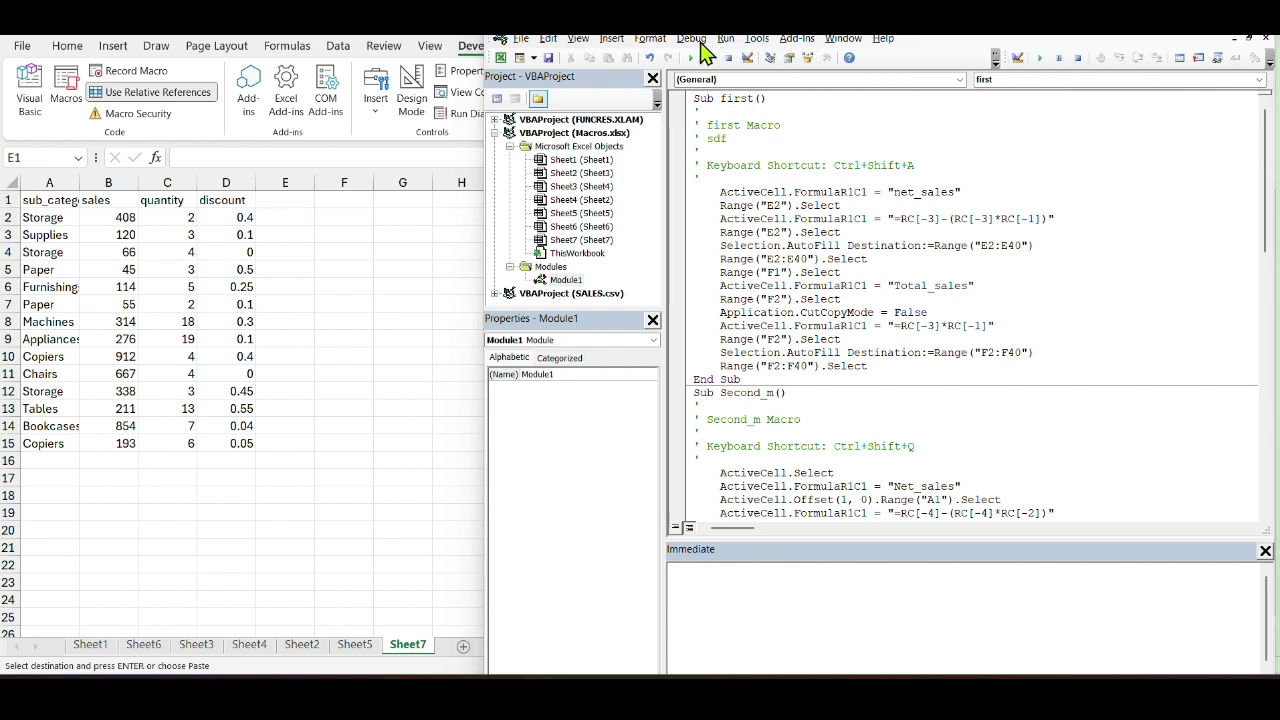
drag(892, 21, 890, 46)
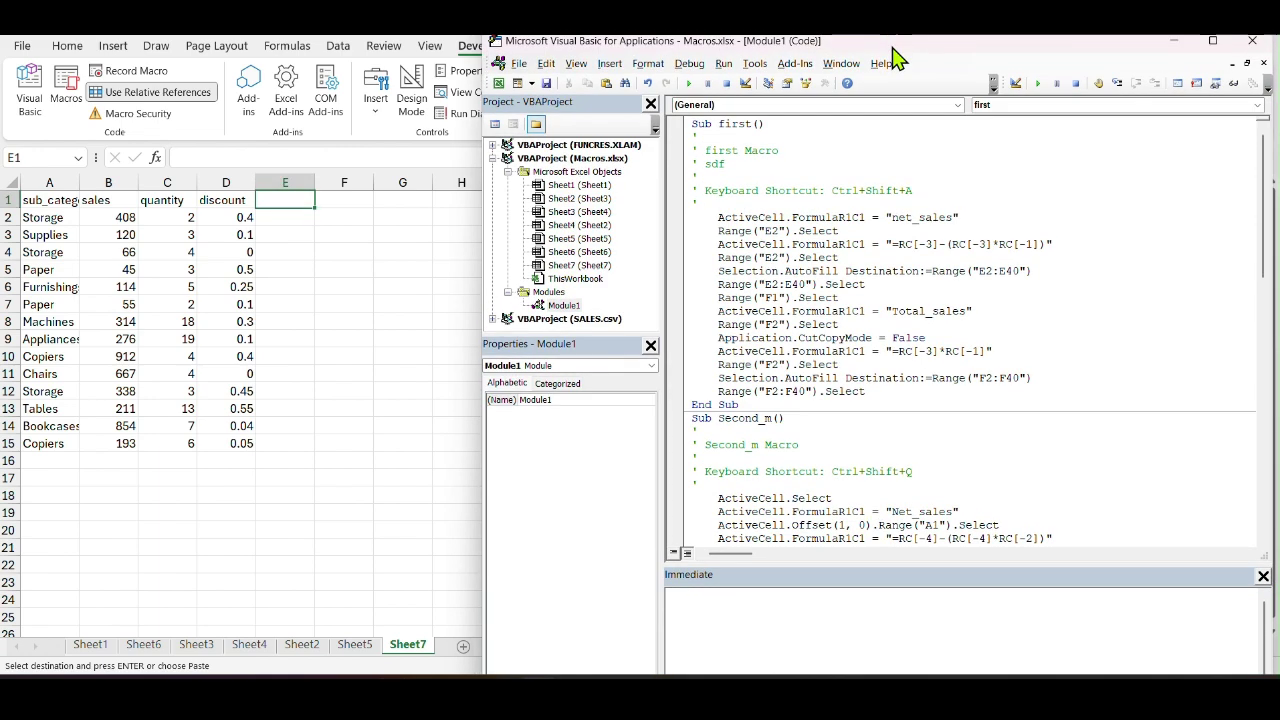
click(690, 64)
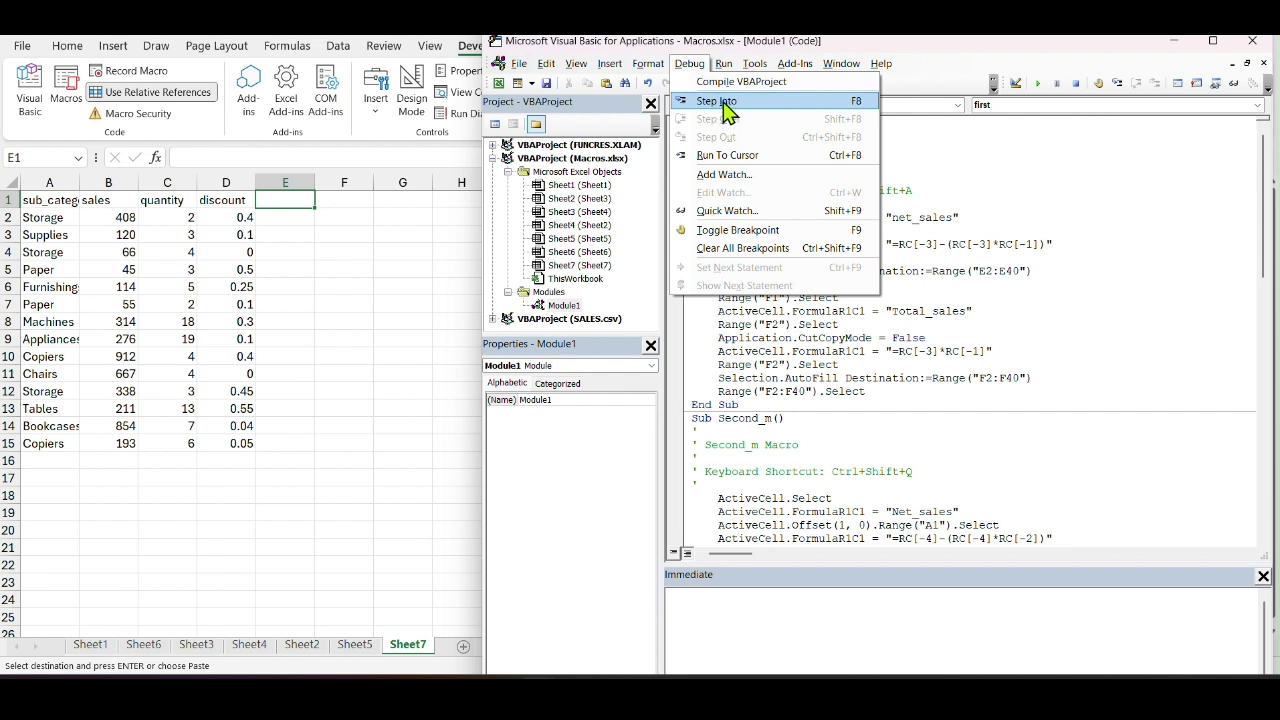
click(718, 101)
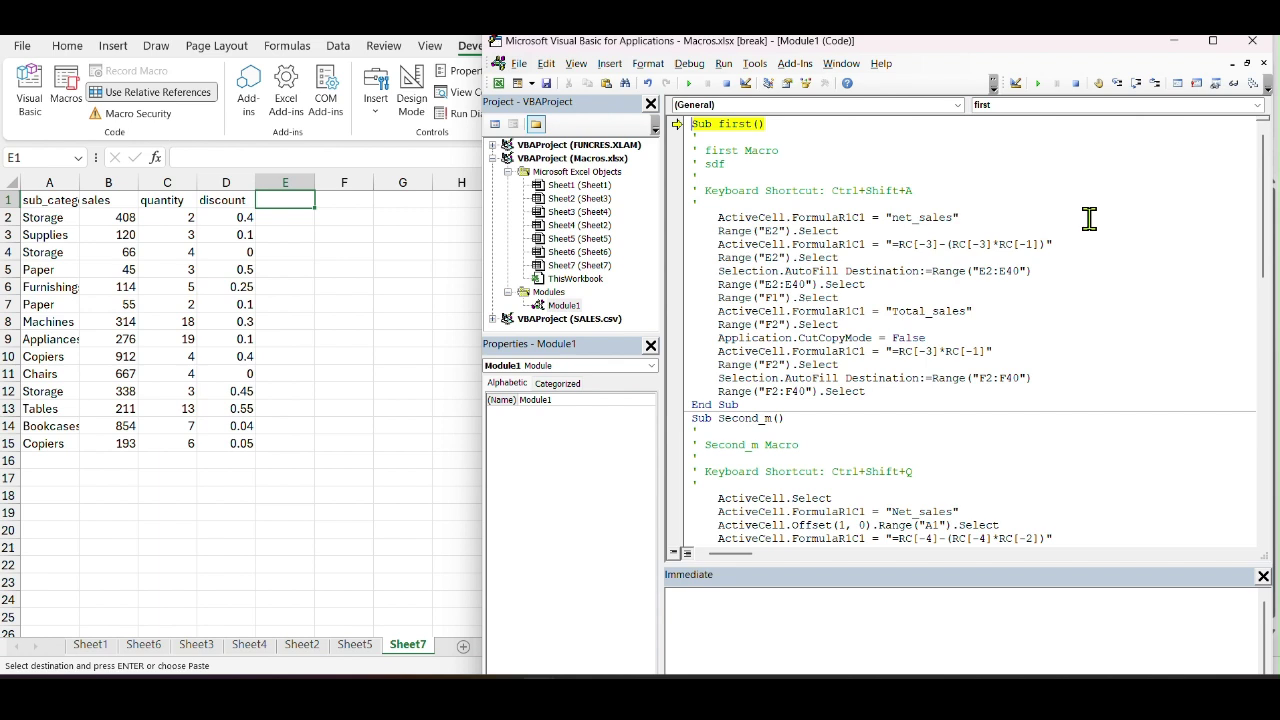
Step through the first macro's net_sales lines, from the E1 header to the AutoFill and selection of E2:E40.
key(F8)
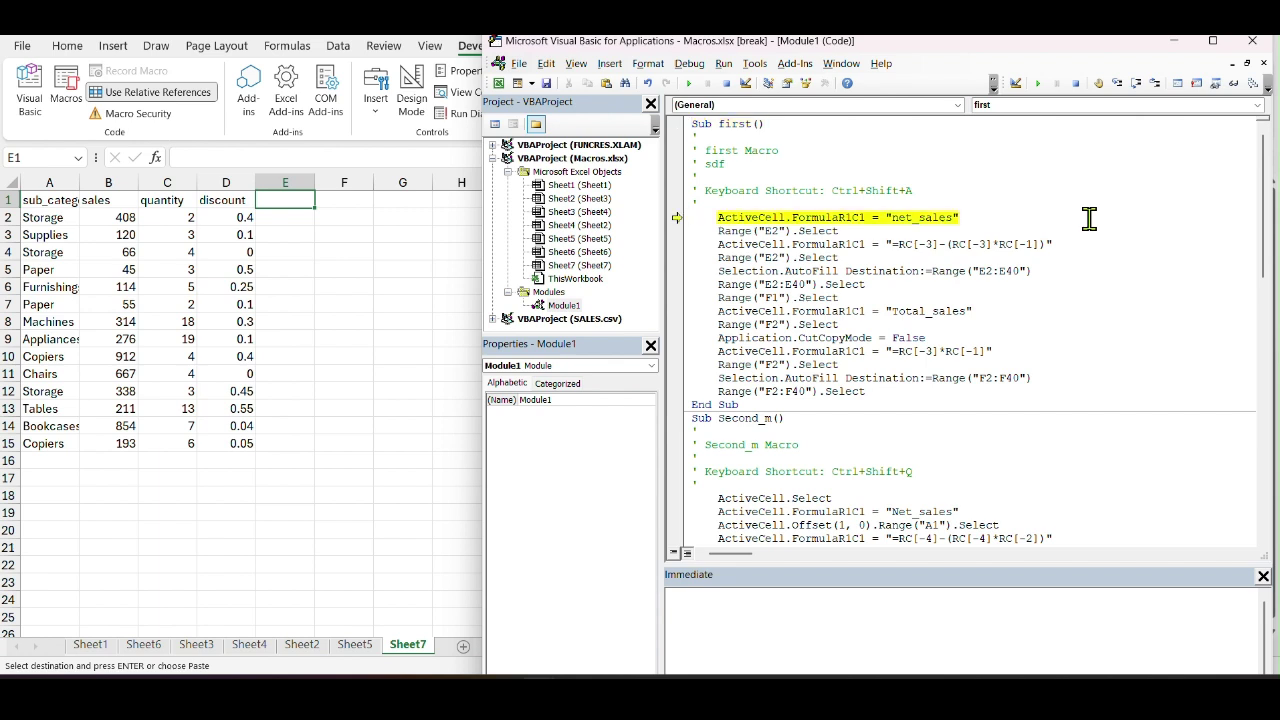
key(F8)
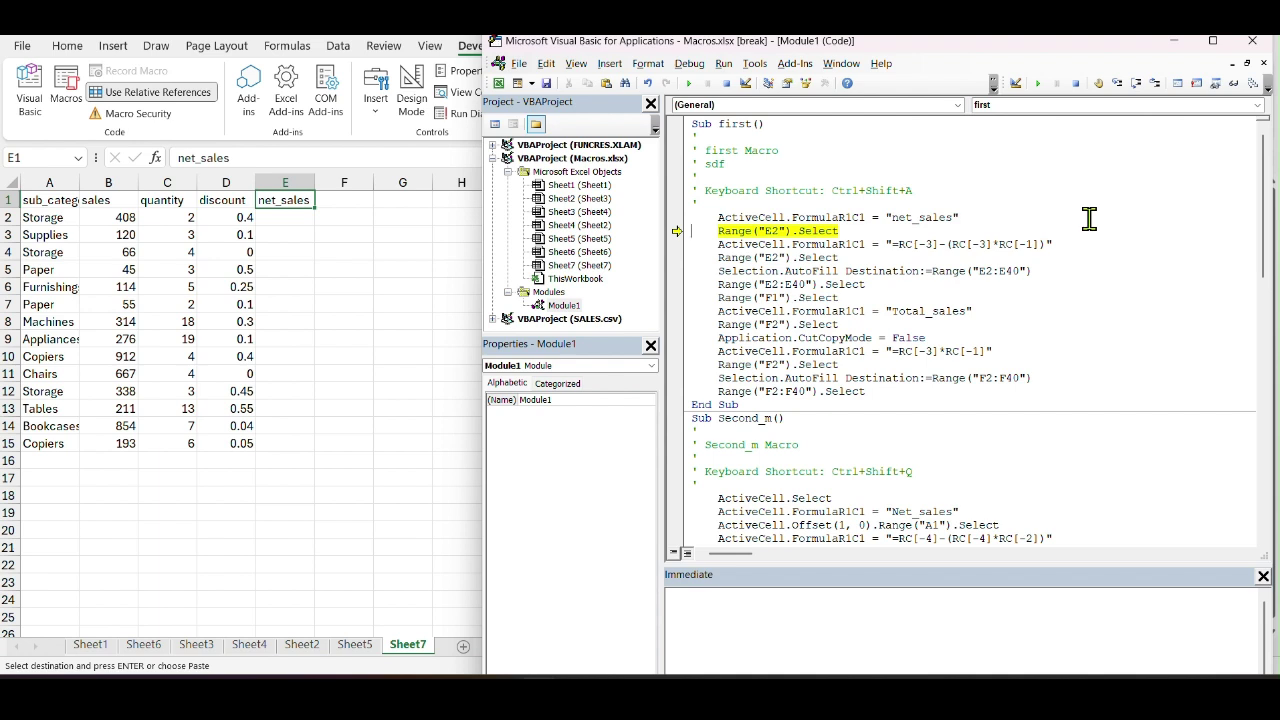
key(F8)
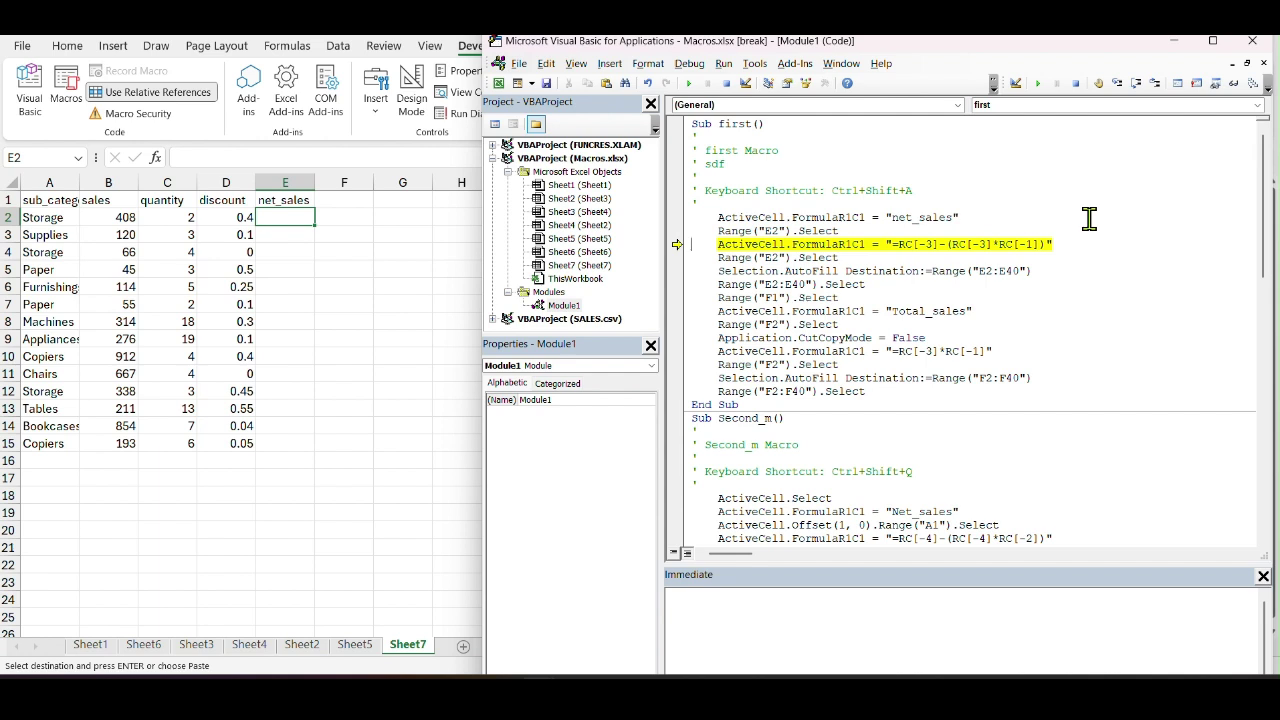
key(F8)
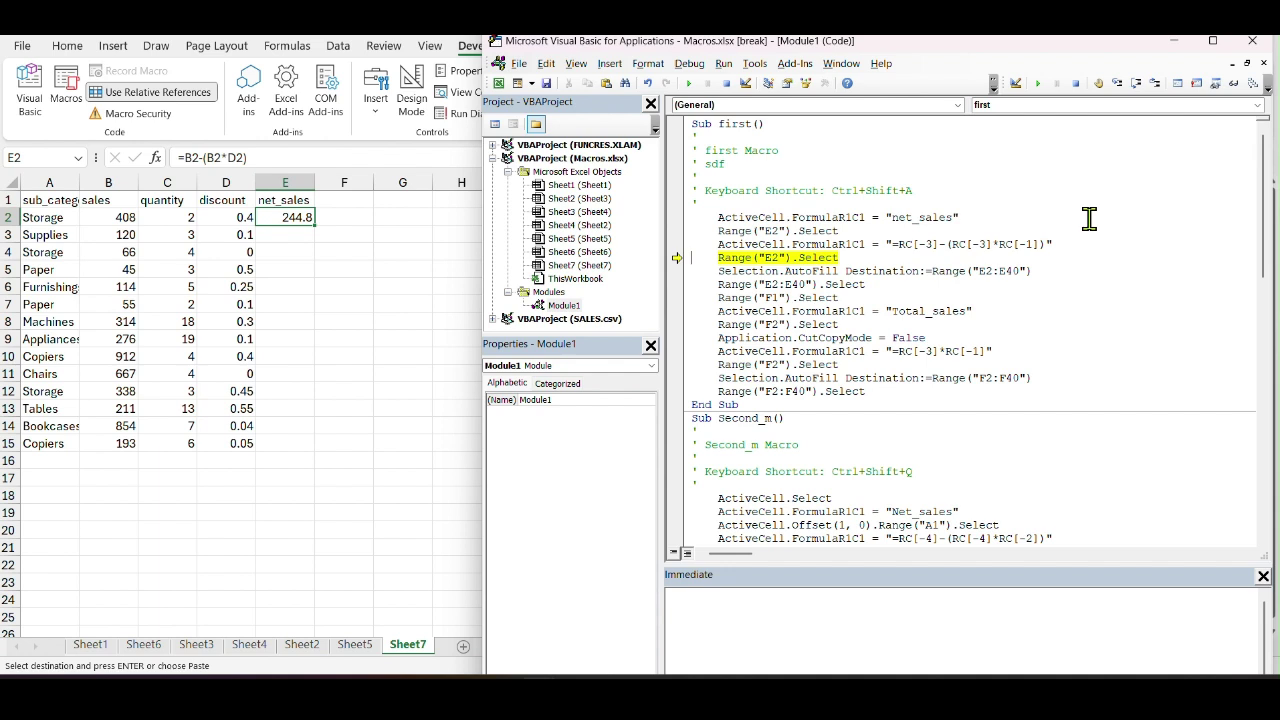
key(F8)
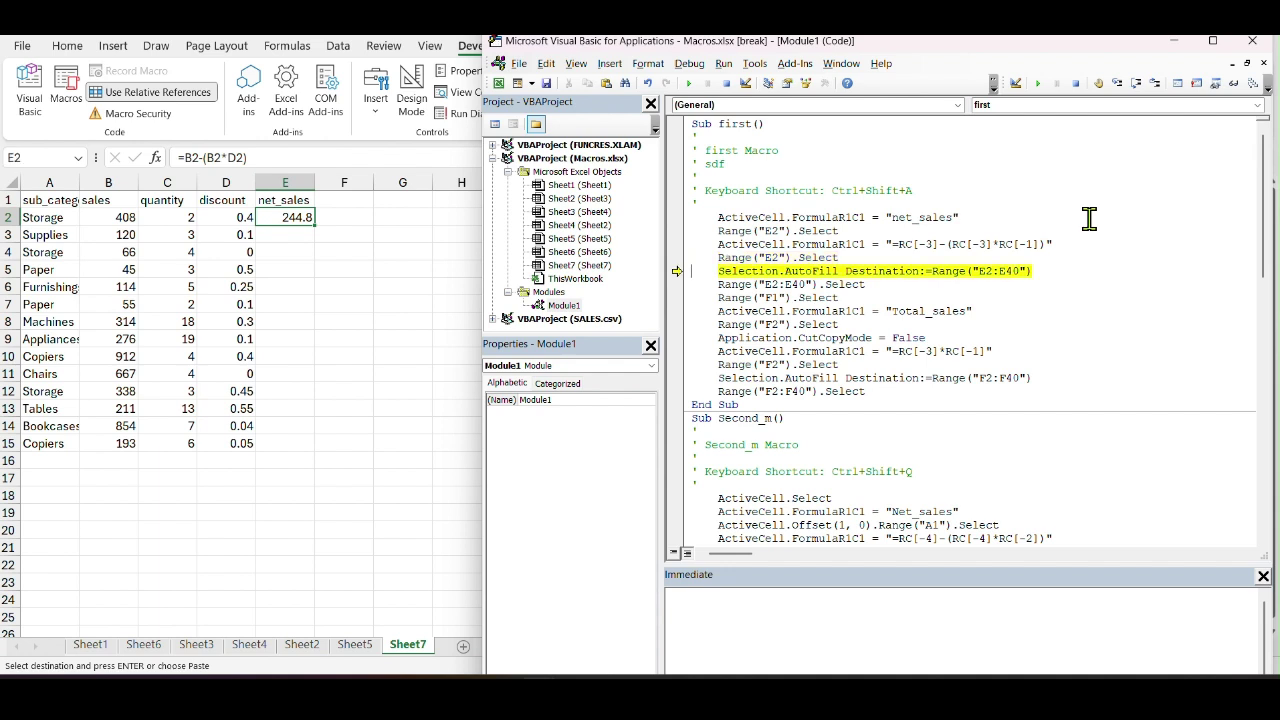
key(F8)
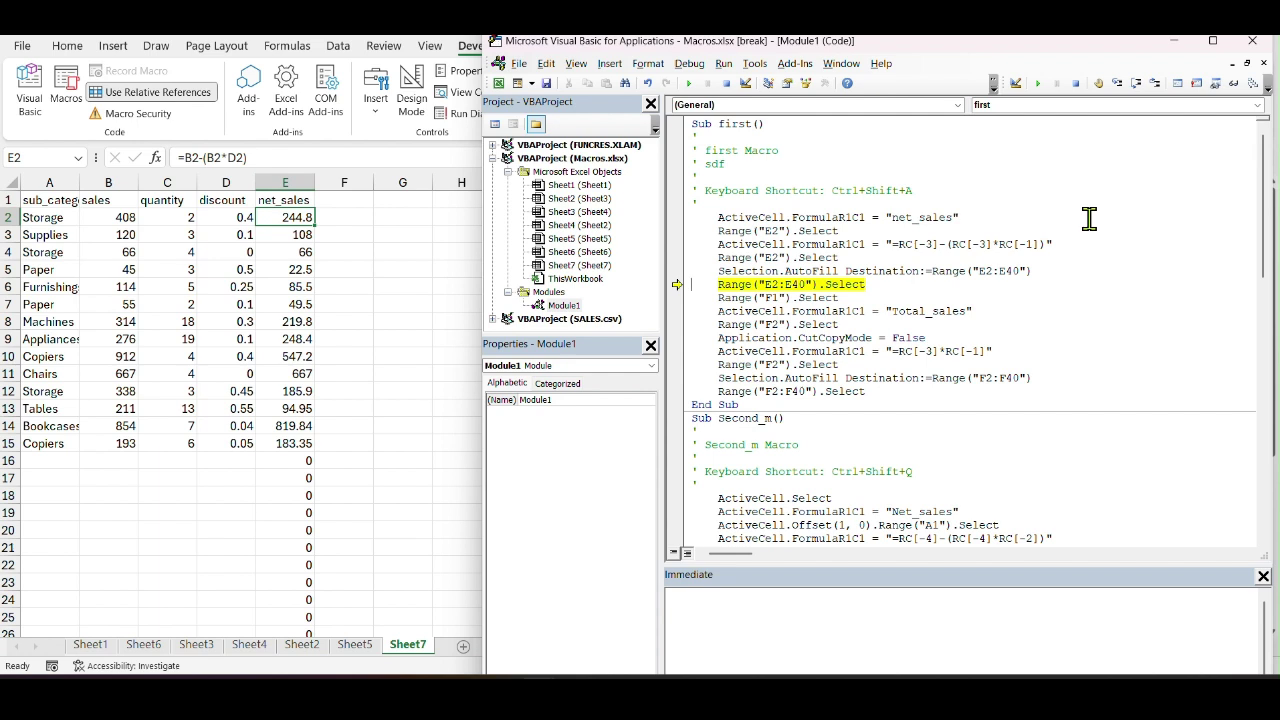
key(F8)
Step through the first macro's Total_sales lines, from selecting F1 to filling and selecting F2:F40, up to End Sub.
key(F8)
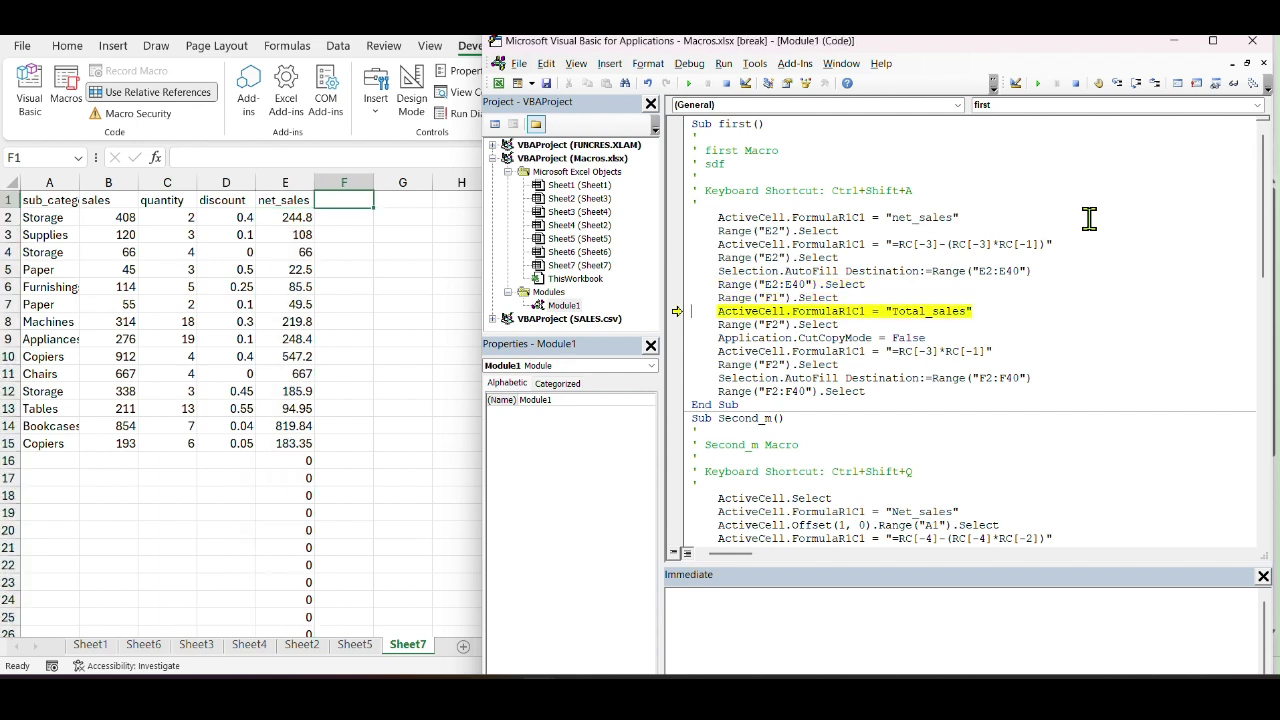
key(F8)
key(F8)
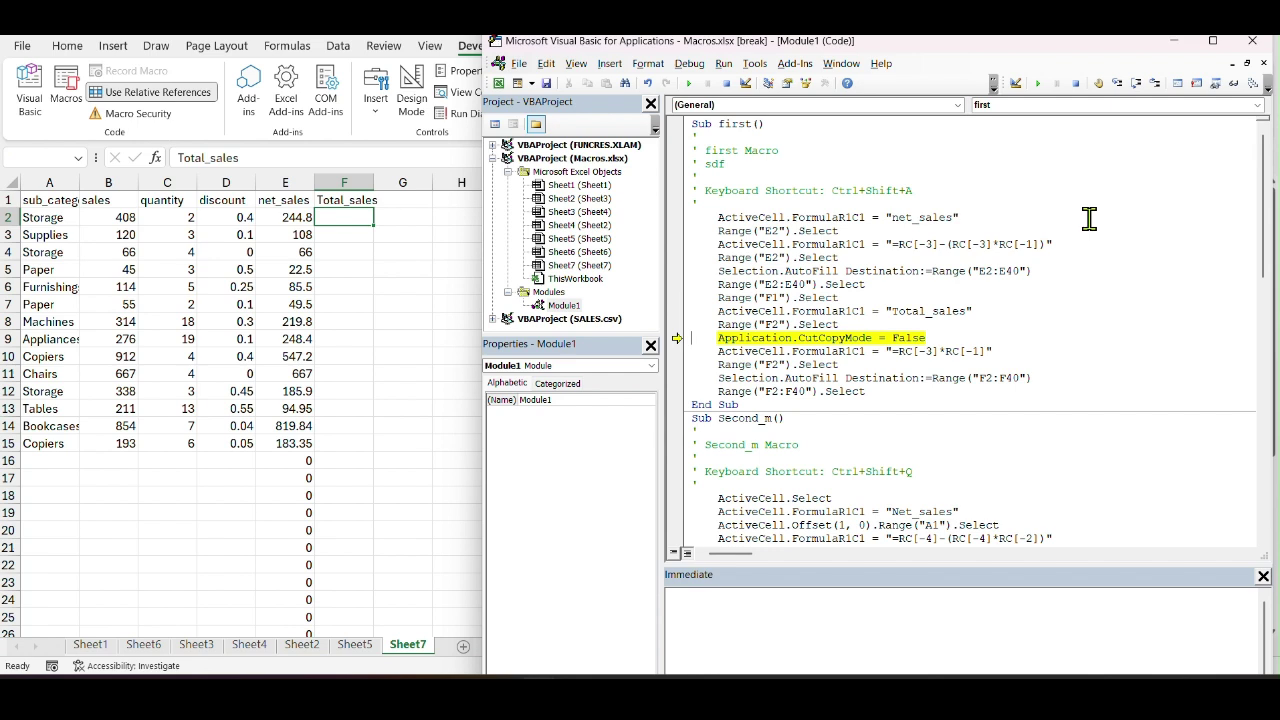
key(F8)
key(F8)
key(F8)
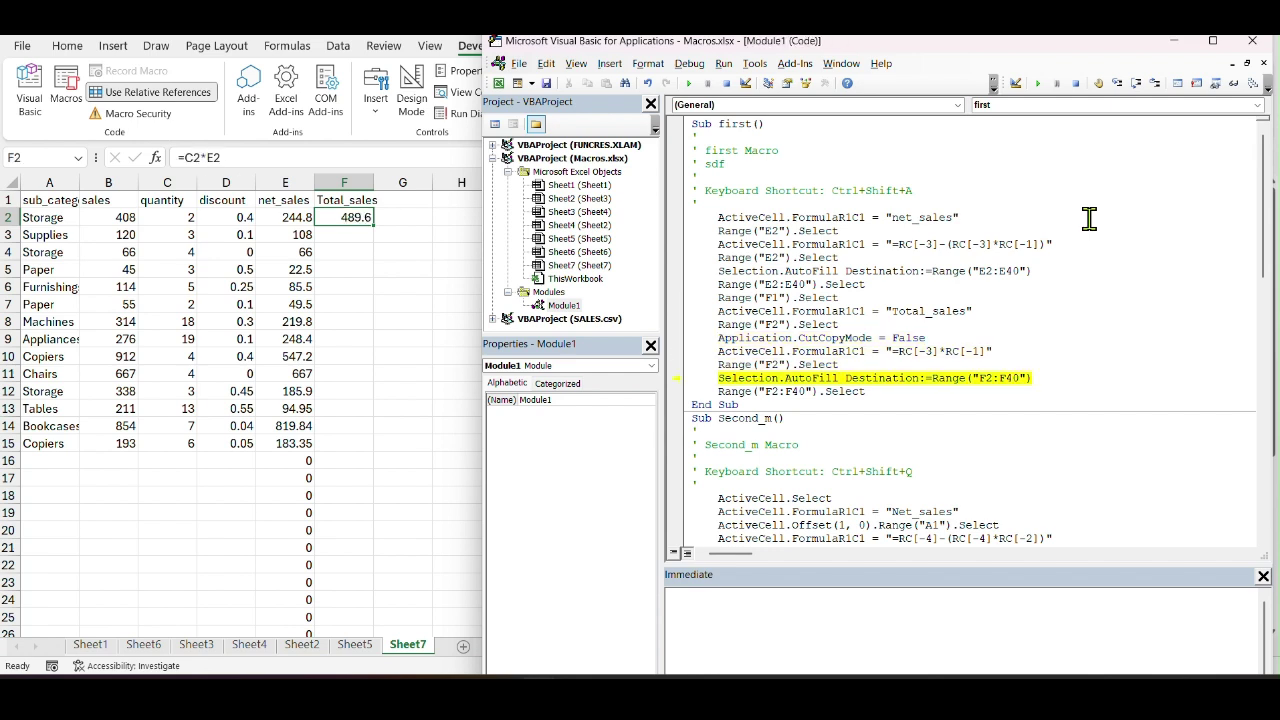
key(F8)
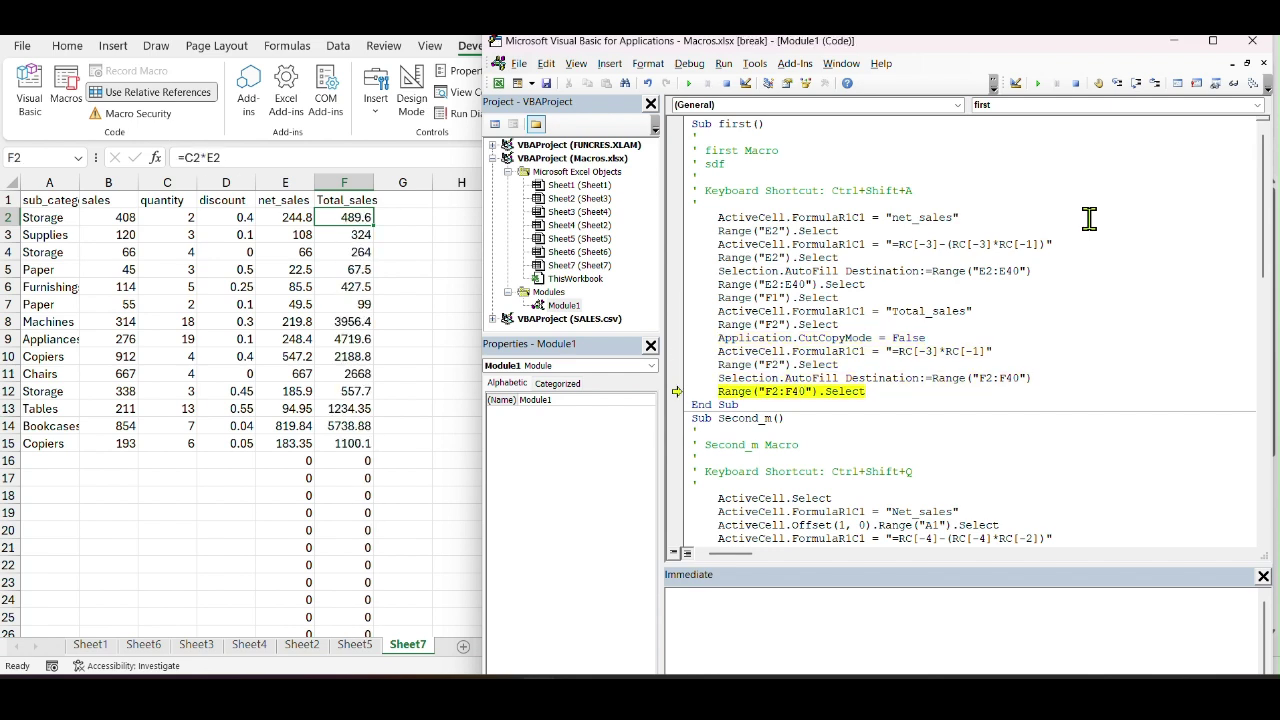
key(F8)
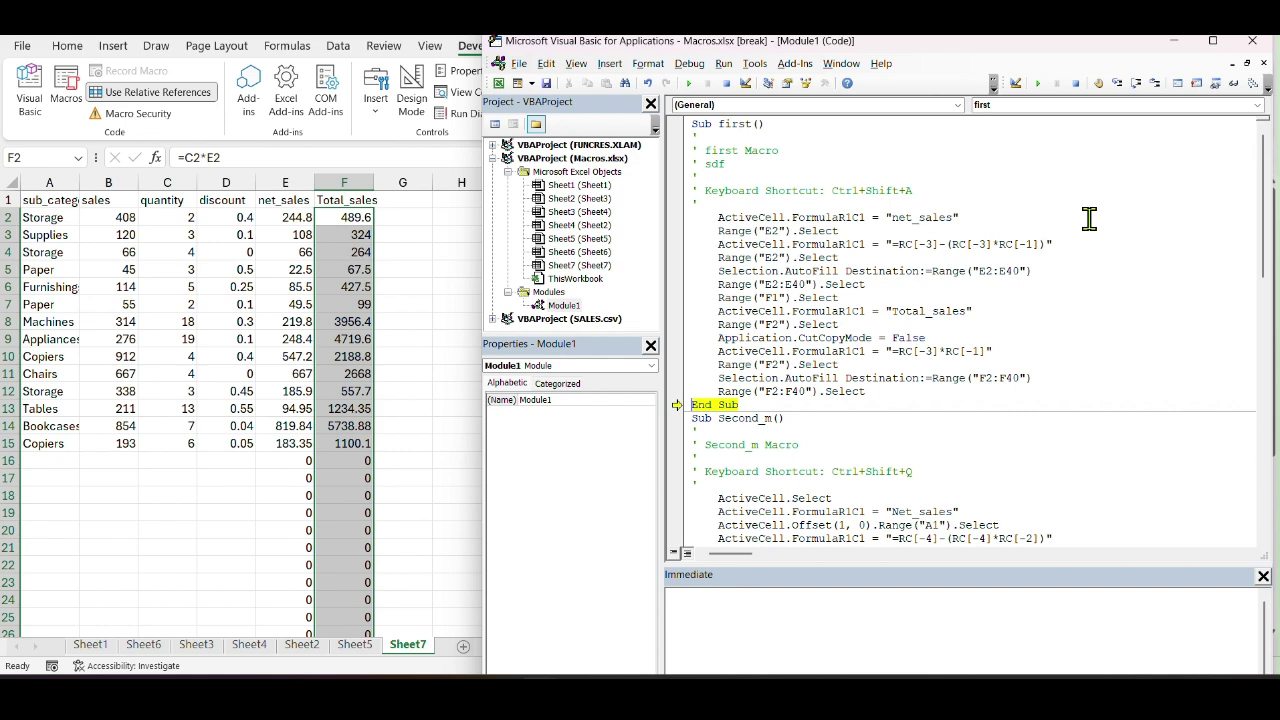
Step past End Sub to finish debugging the first macro, after looking over the start of Second_m.
scroll(907, 325, down, 7)
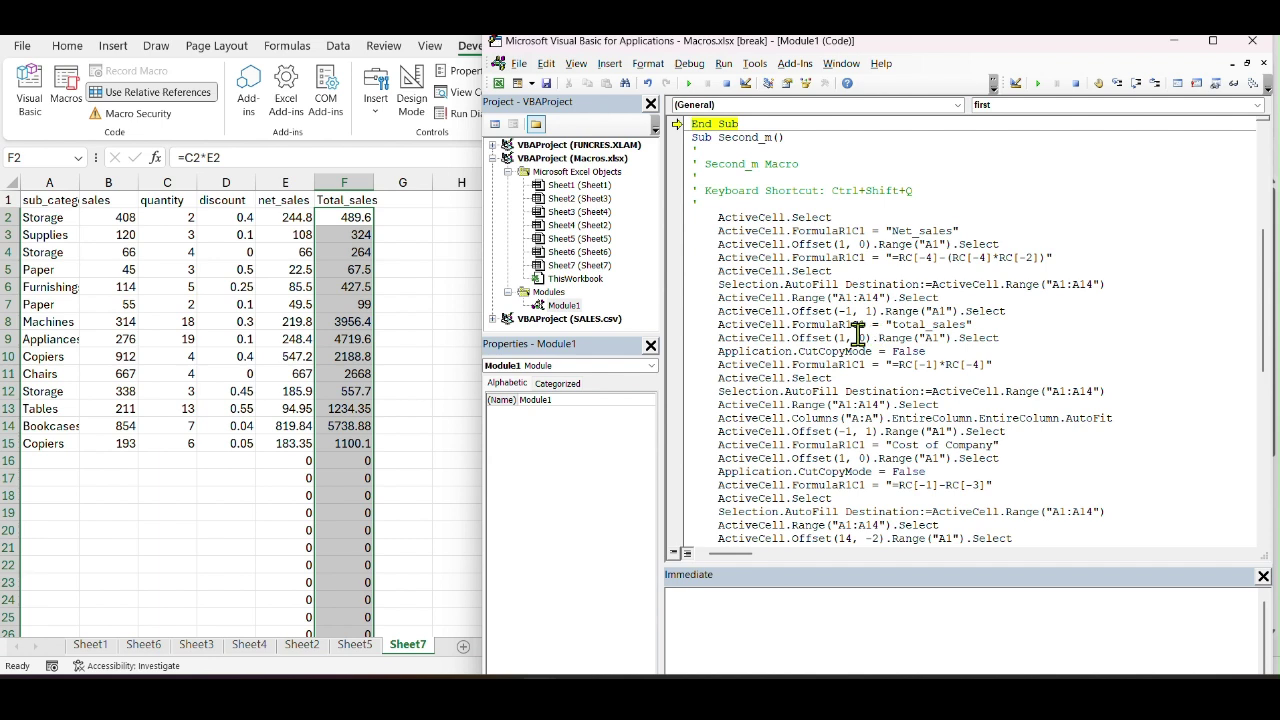
scroll(857, 335, up, 1)
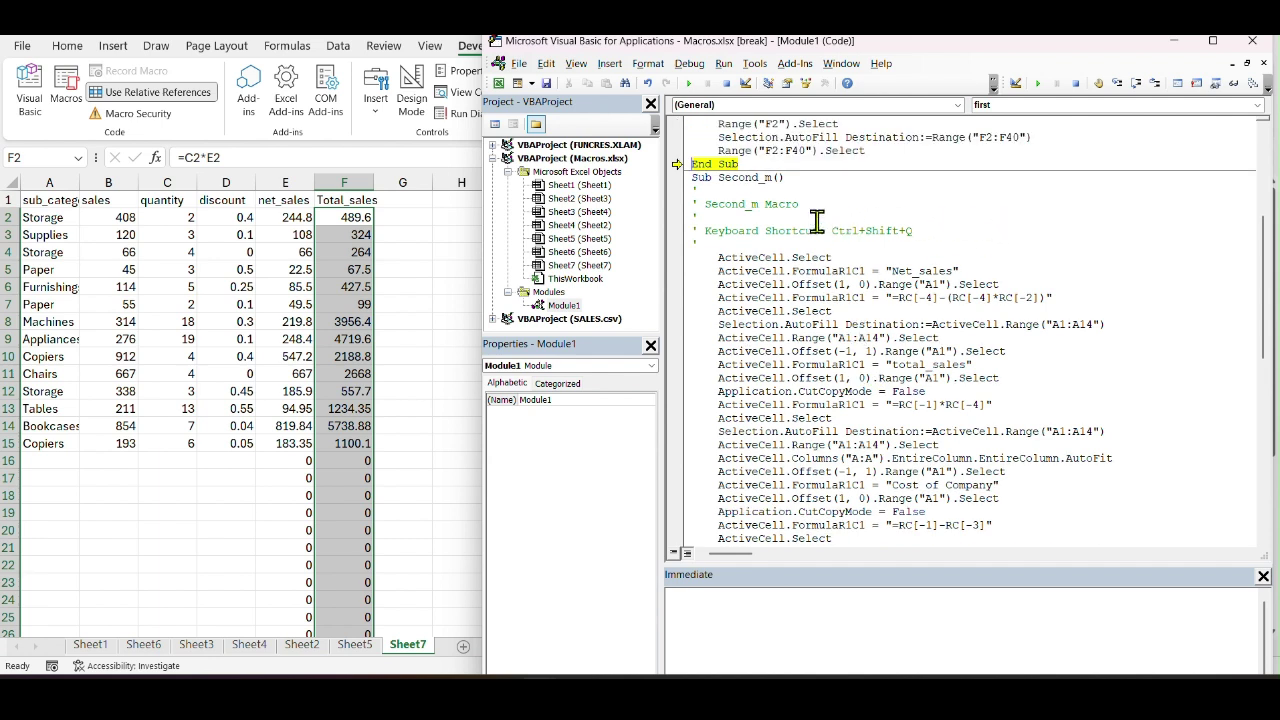
key(F8)
Set the Net_sales AutoFill destination and the following range selection in Second_m to A1:A40.
scroll(820, 265, down, 2)
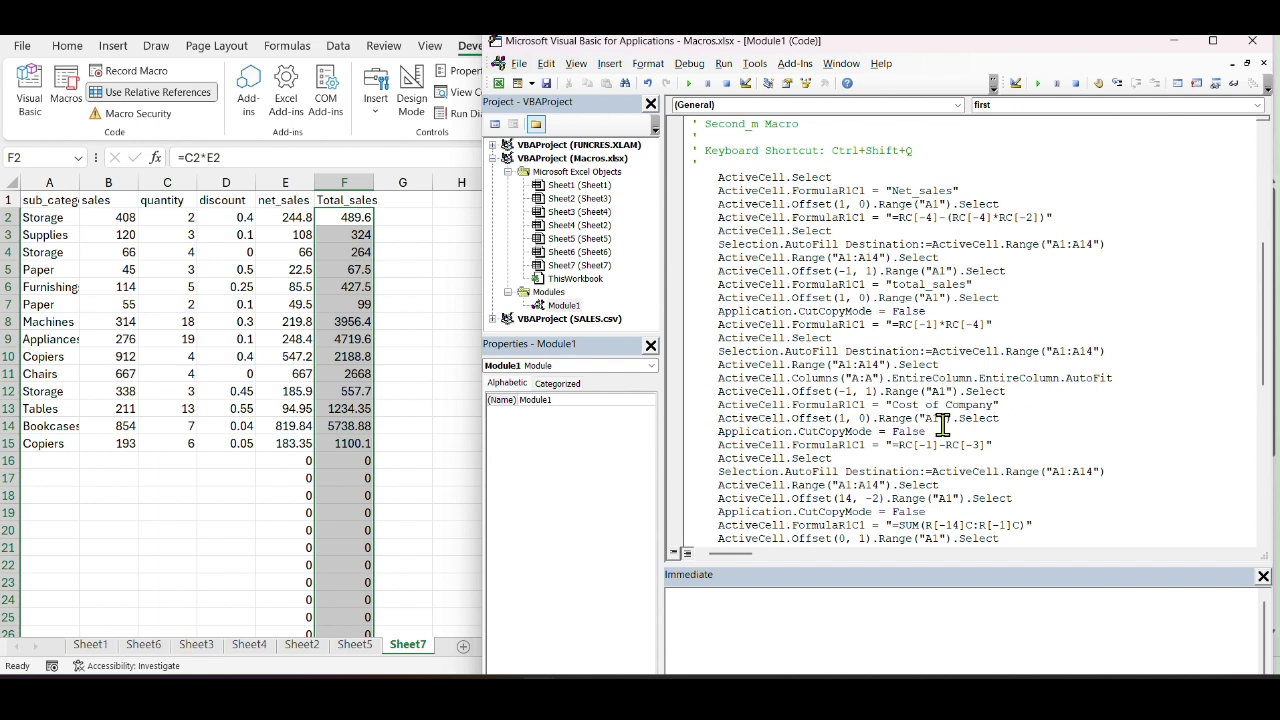
scroll(836, 330, up, 3)
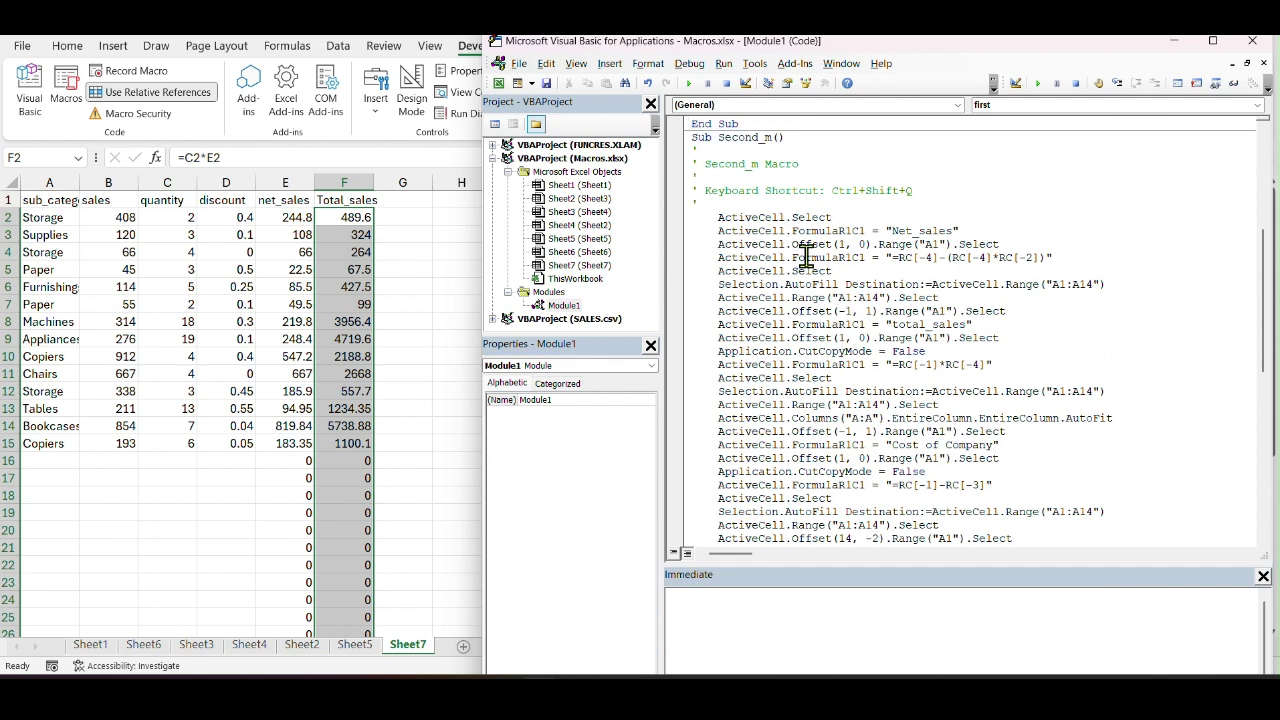
scroll(798, 250, up, 3)
scroll(798, 250, down, 1)
scroll(830, 268, down, 1)
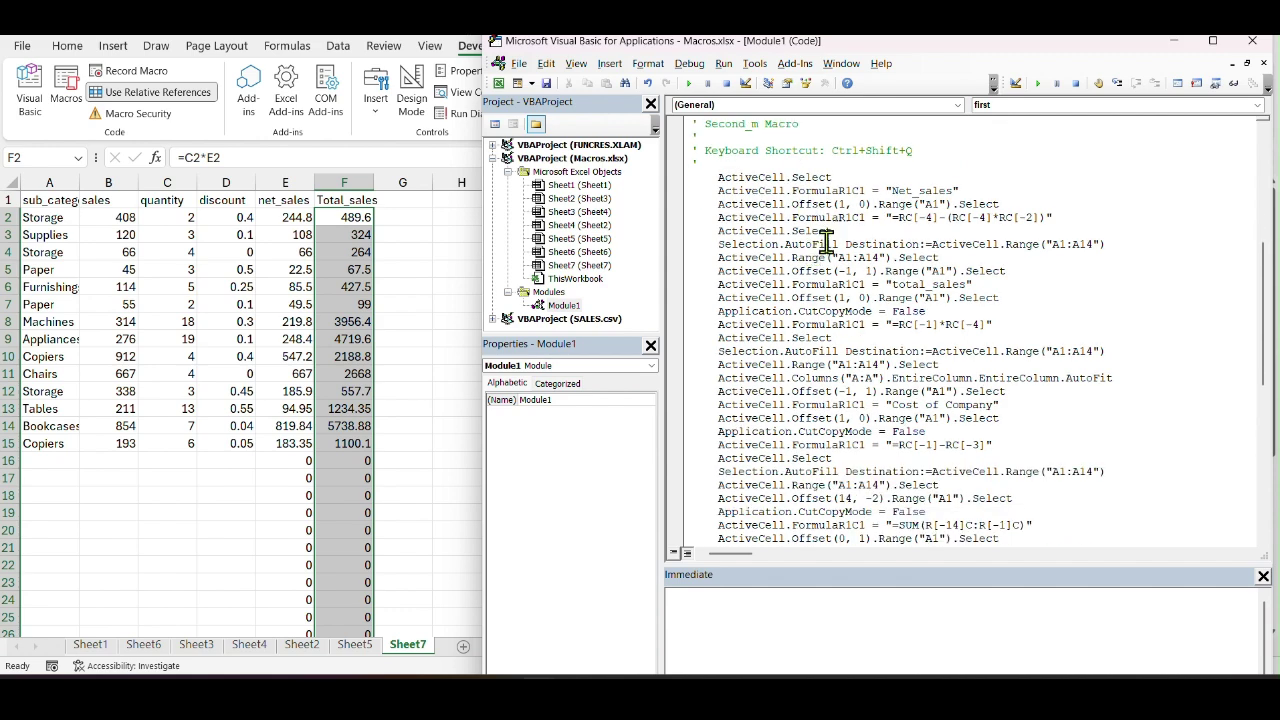
scroll(1021, 243, down, 1)
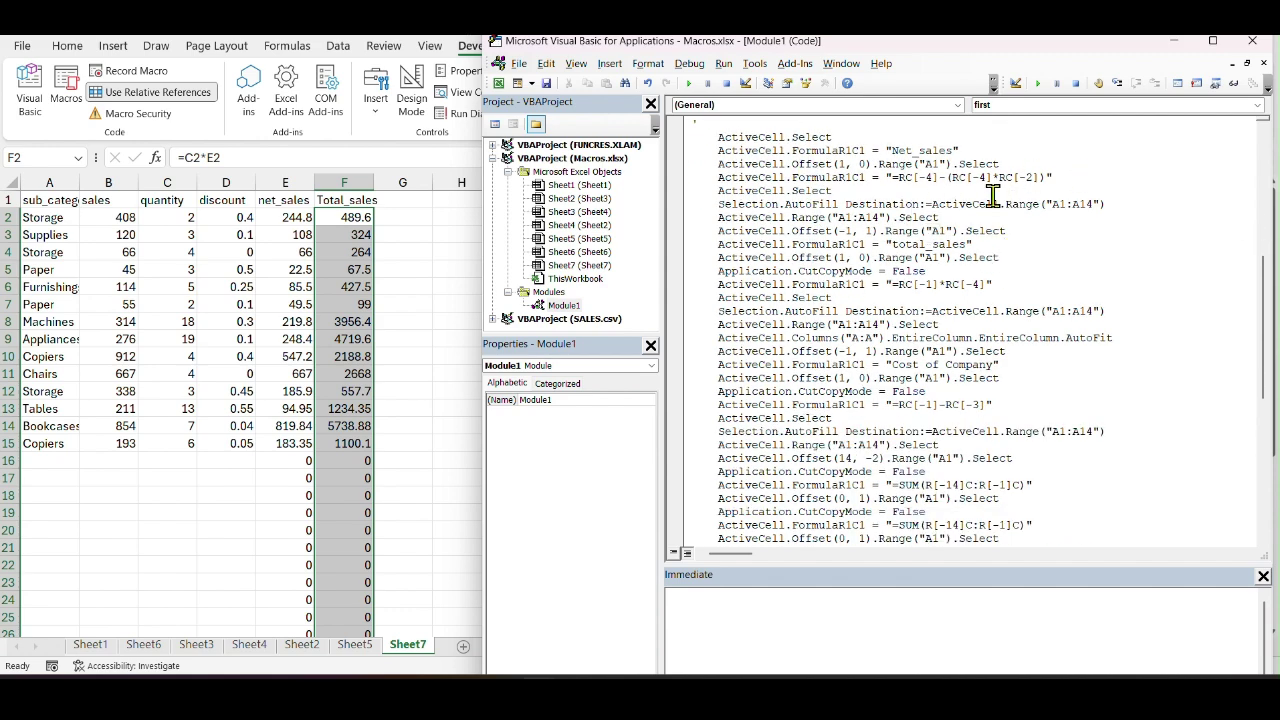
click(1096, 210)
key(BackSpace)
click(878, 220)
key(BackSpace)
key(BackSpace)
text(40)
Set the total_sales AutoFill destination and its range selection in Second_m to A1:A40.
click(1095, 312)
click(879, 324)
key(BackSpace)
key(BackSpace)
text(40)
Set the Cost of Company AutoFill destination and its range selection in Second_m to A1:A40.
click(1091, 433)
key(BackSpace)
click(877, 445)
key(BackSpace)
key(BackSpace)
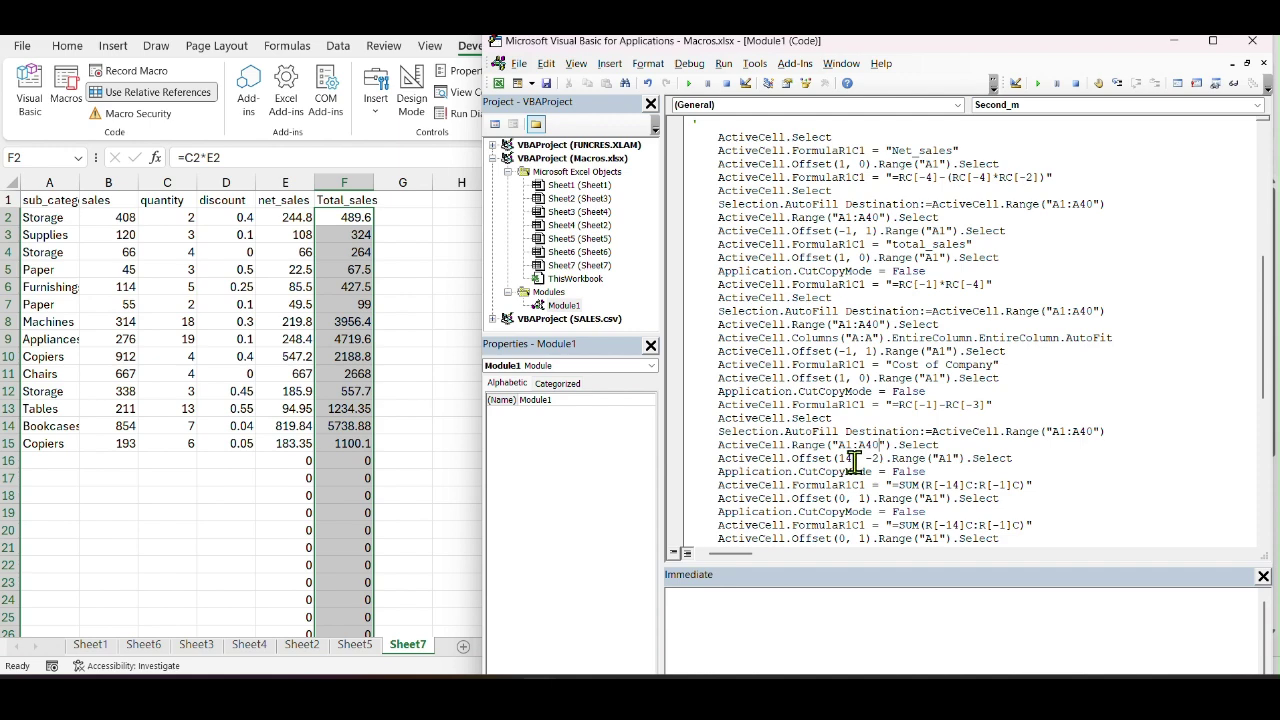
Set the row offset before the first SUM formula in Second_m to 40, giving Offset(40, -2).
scroll(855, 462, down, 3)
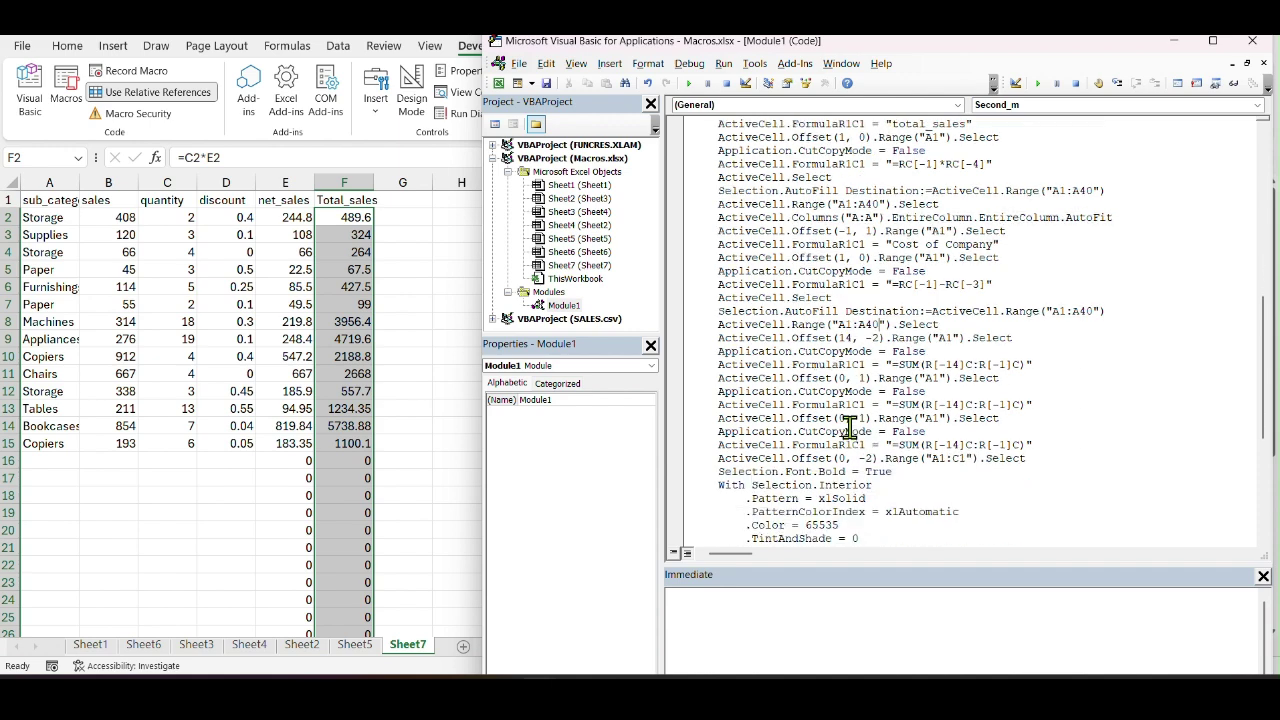
scroll(855, 420, down, 1)
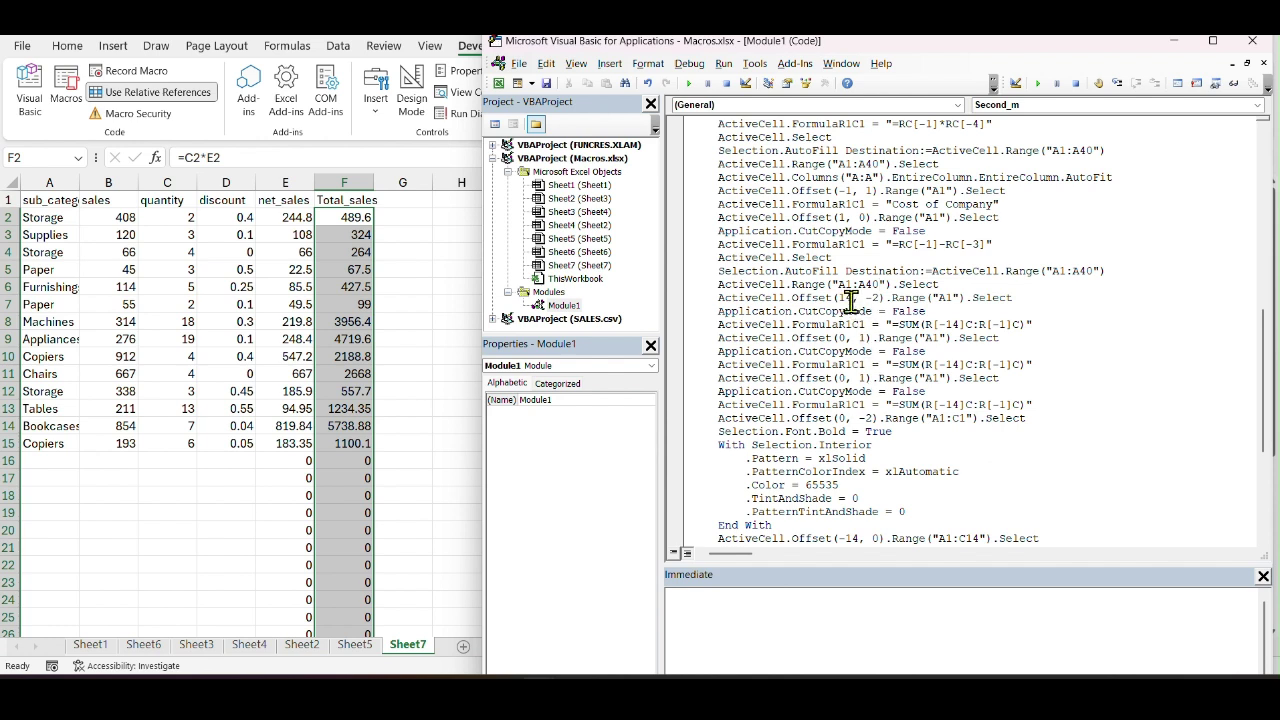
key(BackSpace)
key(BackSpace)
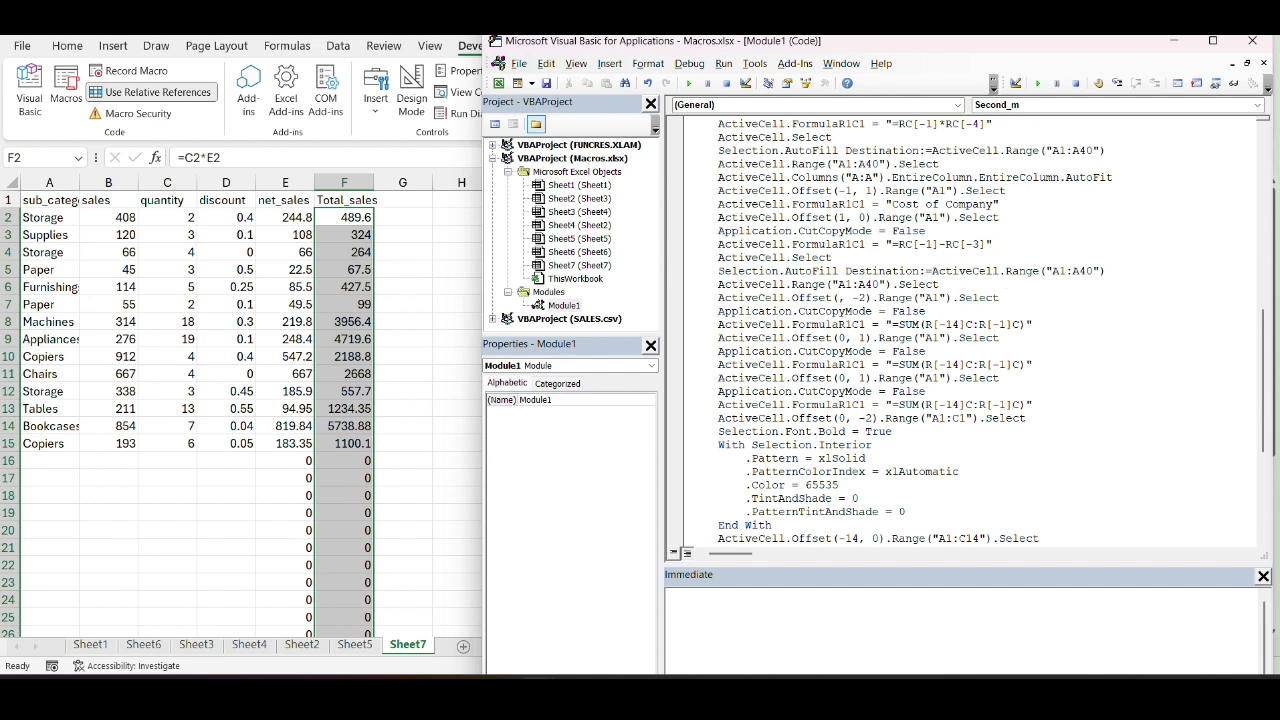
text(40)
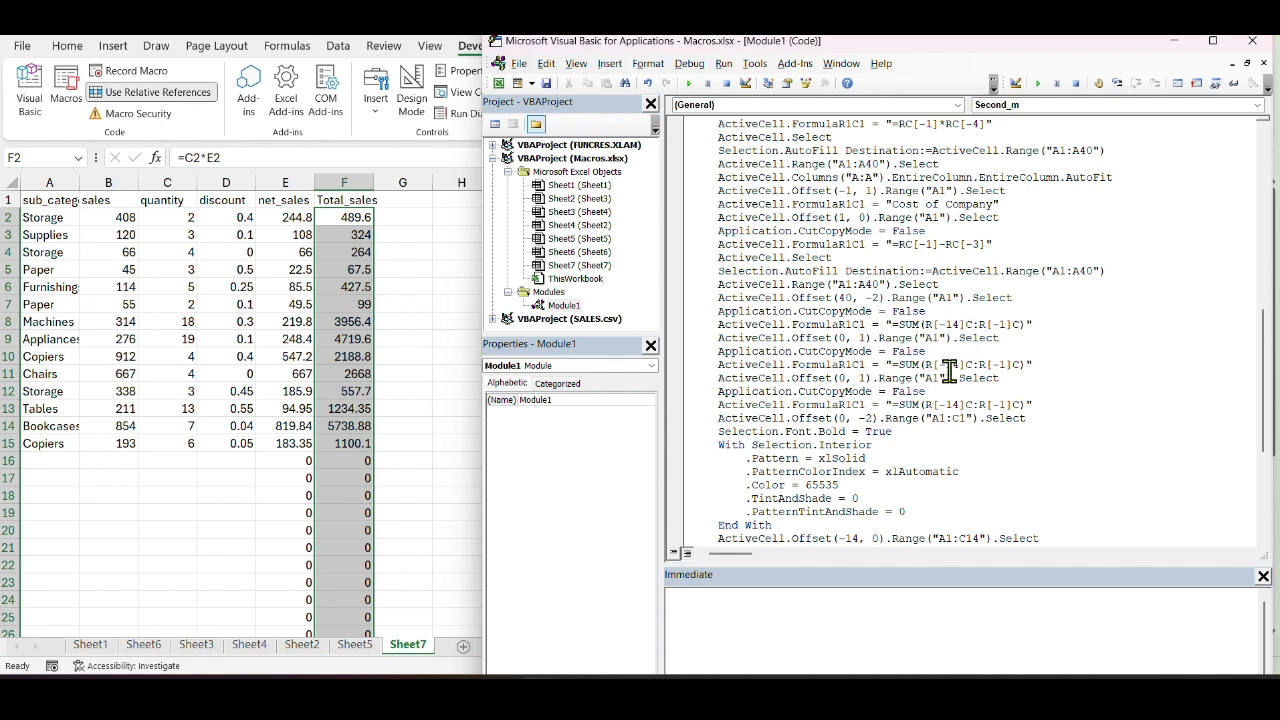
Change the start row reference in all three SUM formulas of Second_m to R[-40].
key(BackSpace)
key(BackSpace)
text(40)
scroll(990, 325, down, 1)
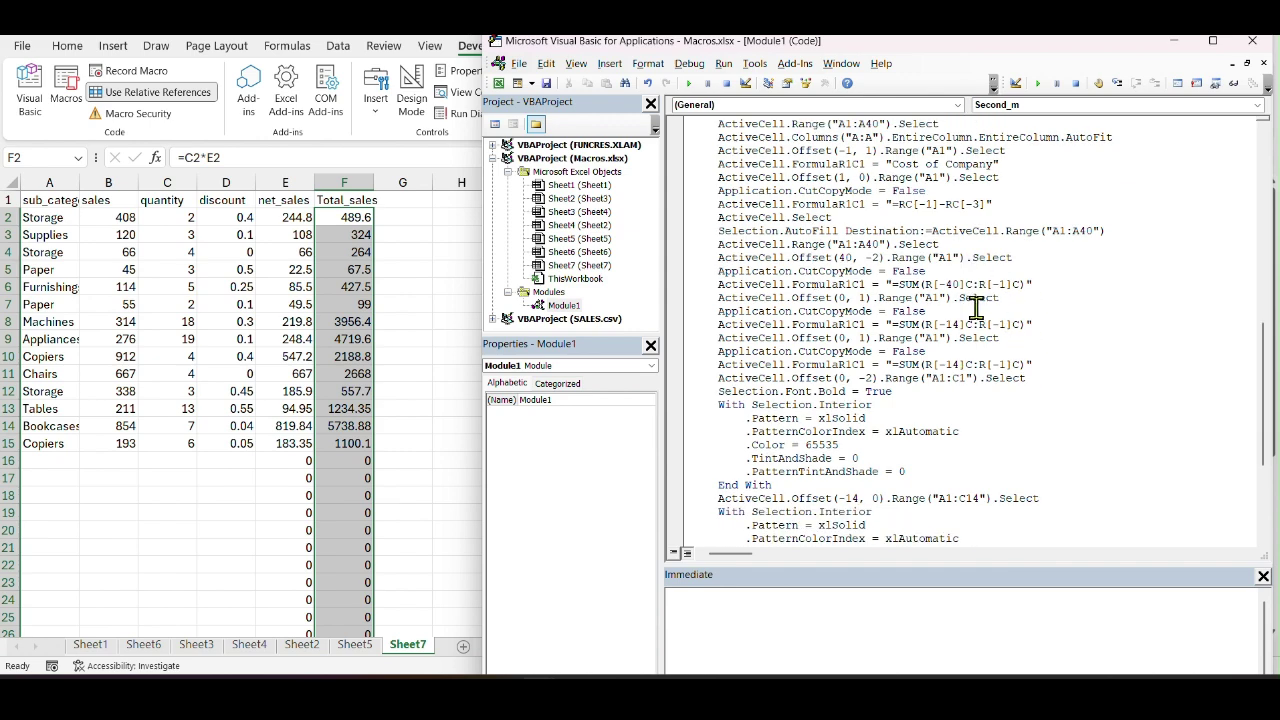
scroll(975, 310, down, 1)
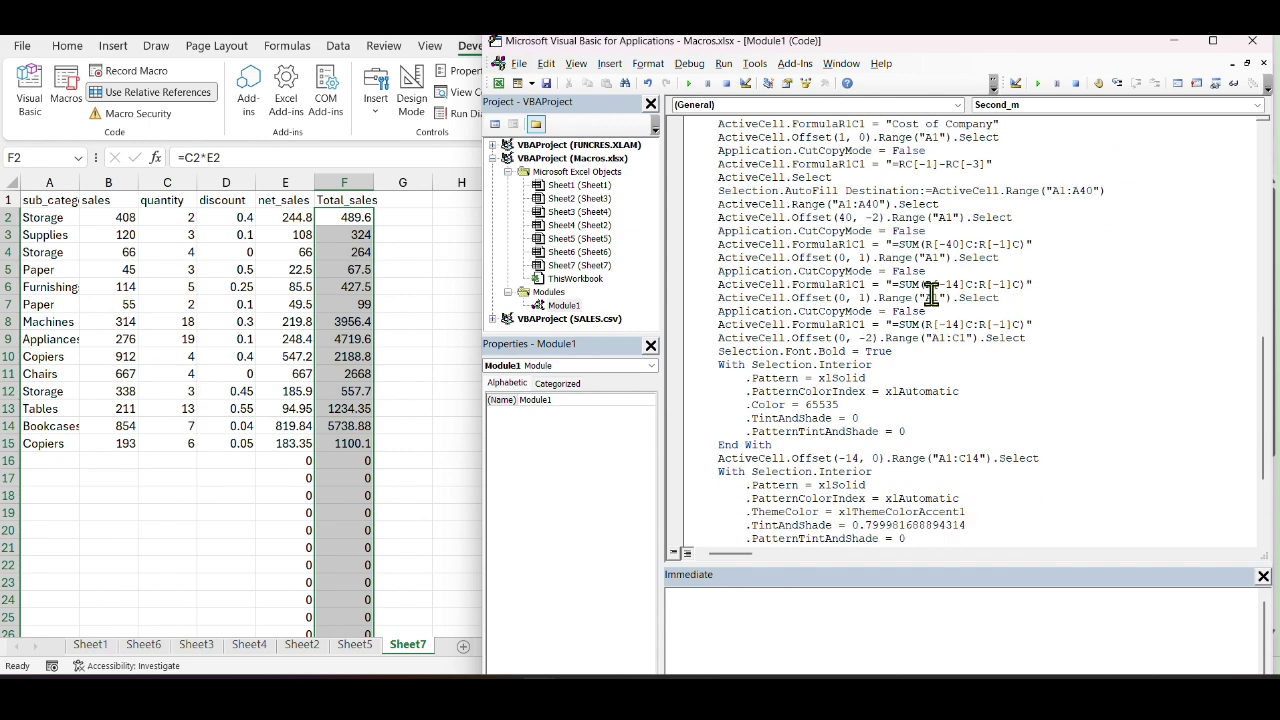
click(954, 284)
key(BackSpace)
key(BackSpace)
text(40)
click(959, 324)
key(BackSpace)
key(BackSpace)
text(40)
Change the body fill's selection line in Second_m to Offset(-40, 0) with the range A1:C40.
scroll(920, 326, down, 1)
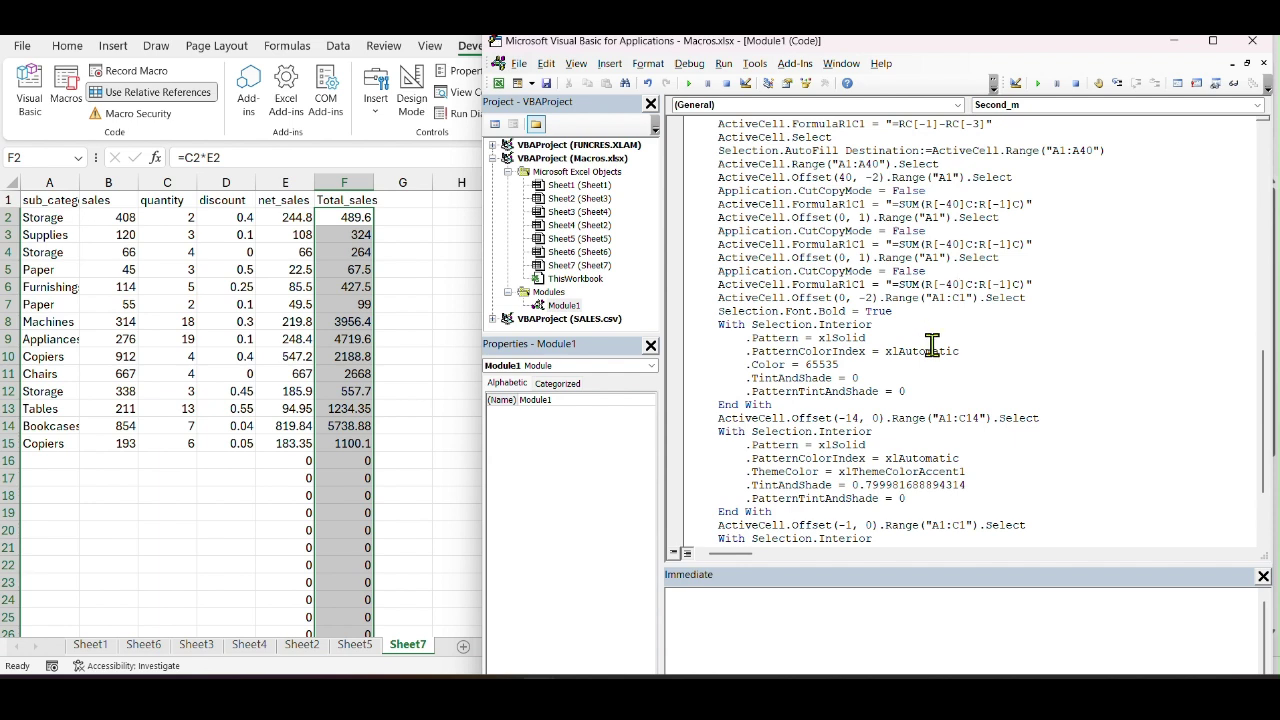
scroll(955, 305, down, 1)
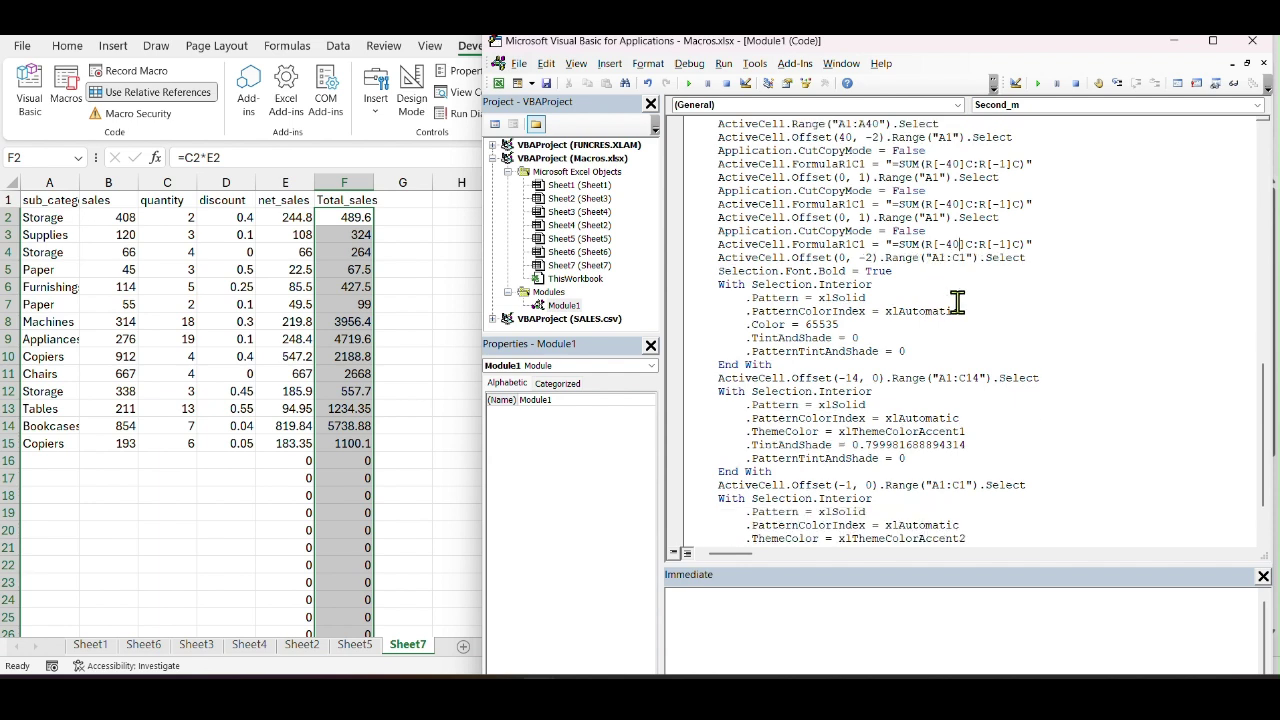
scroll(908, 310, down, 1)
click(859, 338)
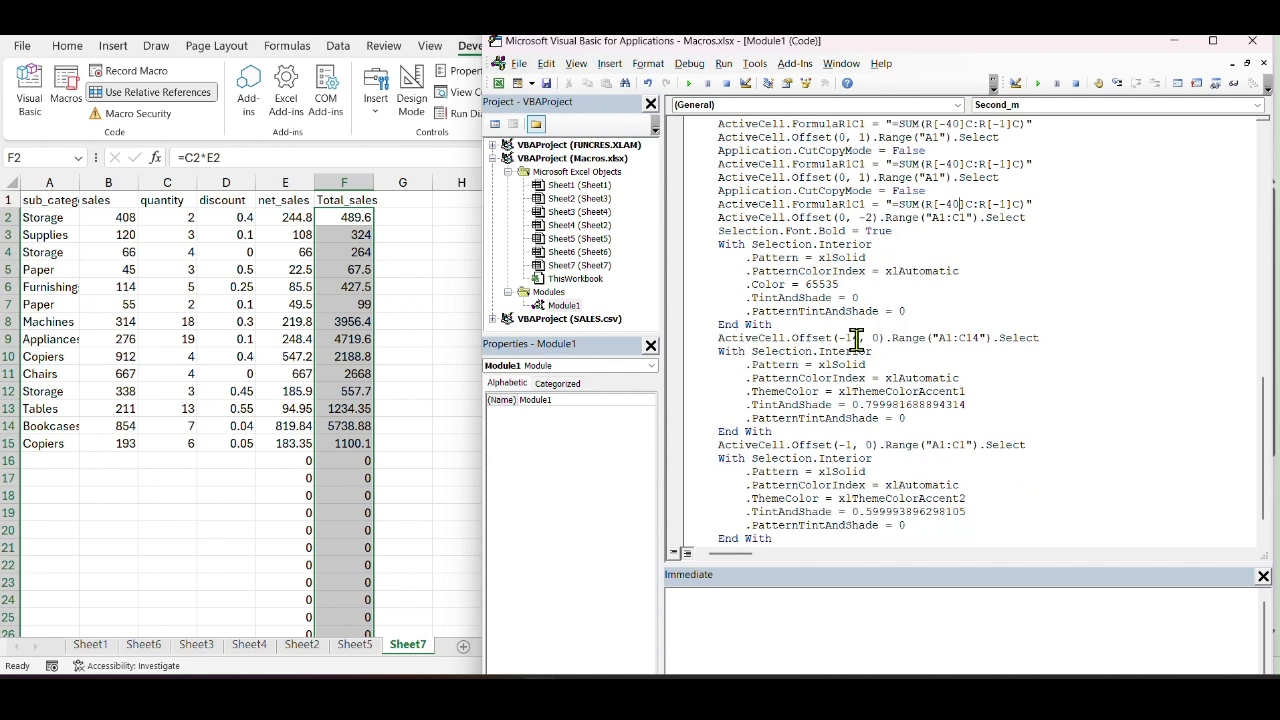
key(BackSpace)
key(BackSpace)
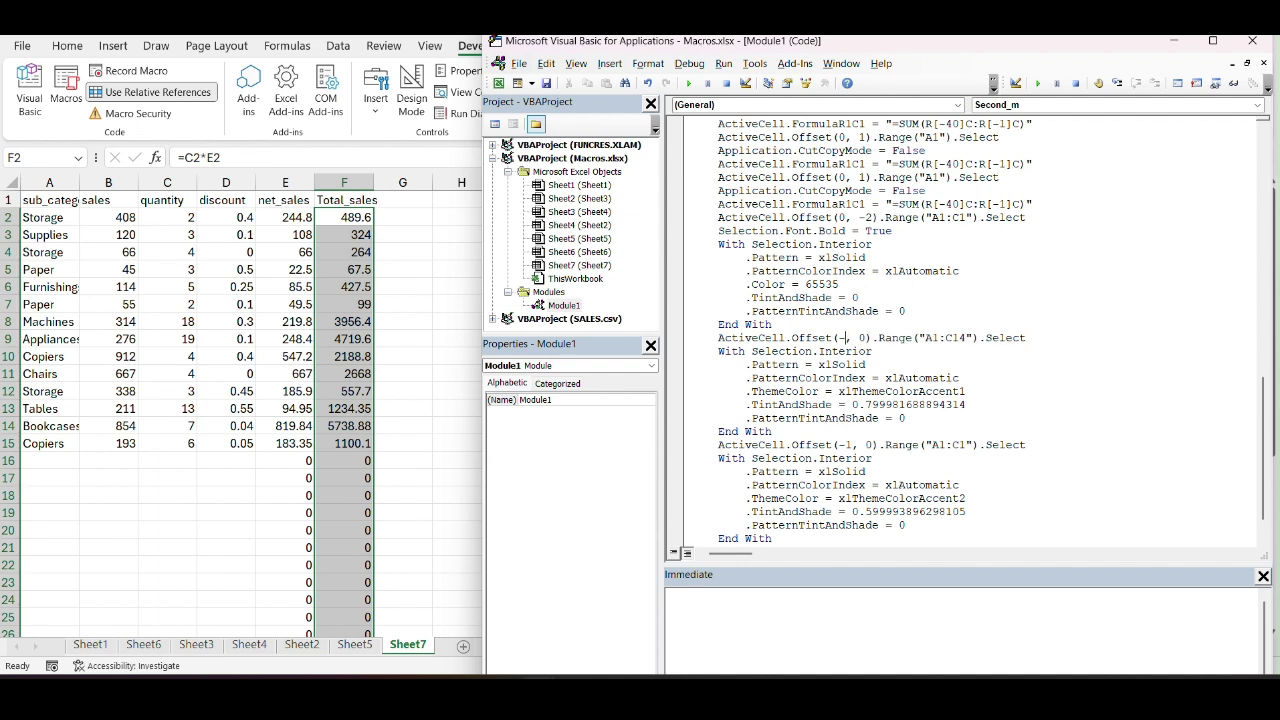
text(40)
click(978, 338)
key(BackSpace)
key(BackSpace)
text(40)
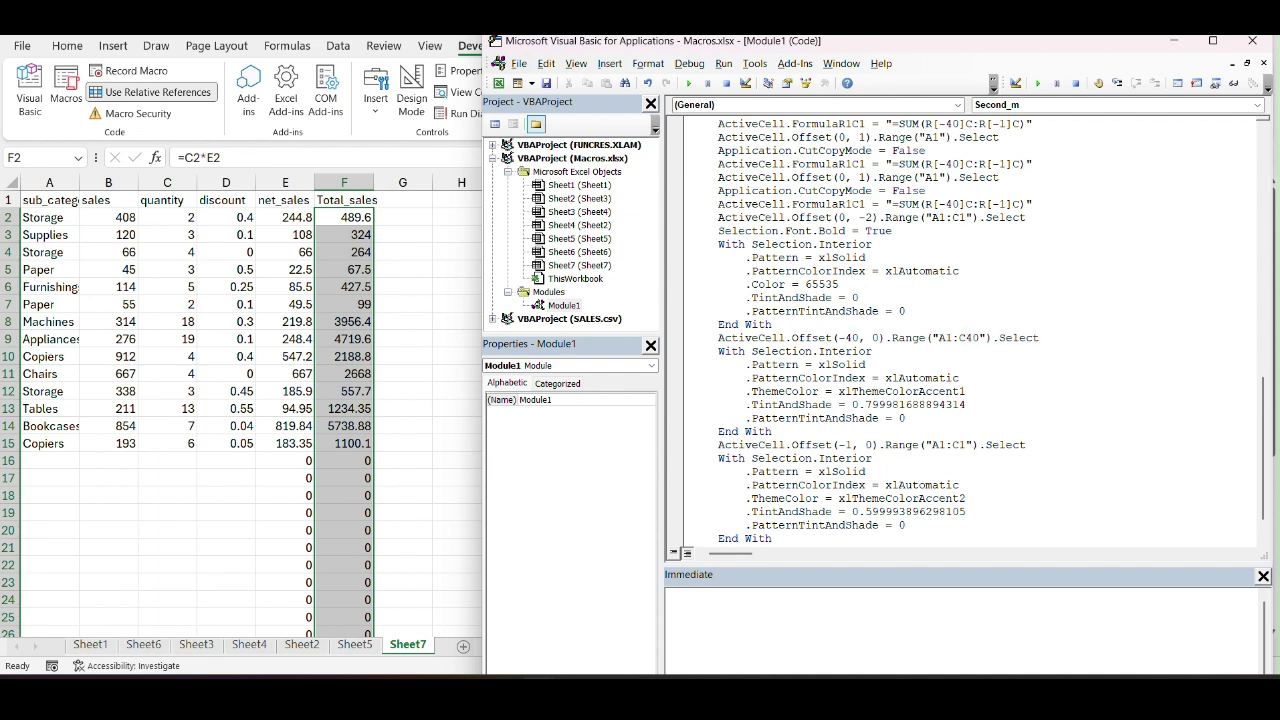
Check the remaining formatting lines at the end of Second_m and save the edited macro code.
scroll(1007, 405, down, 1)
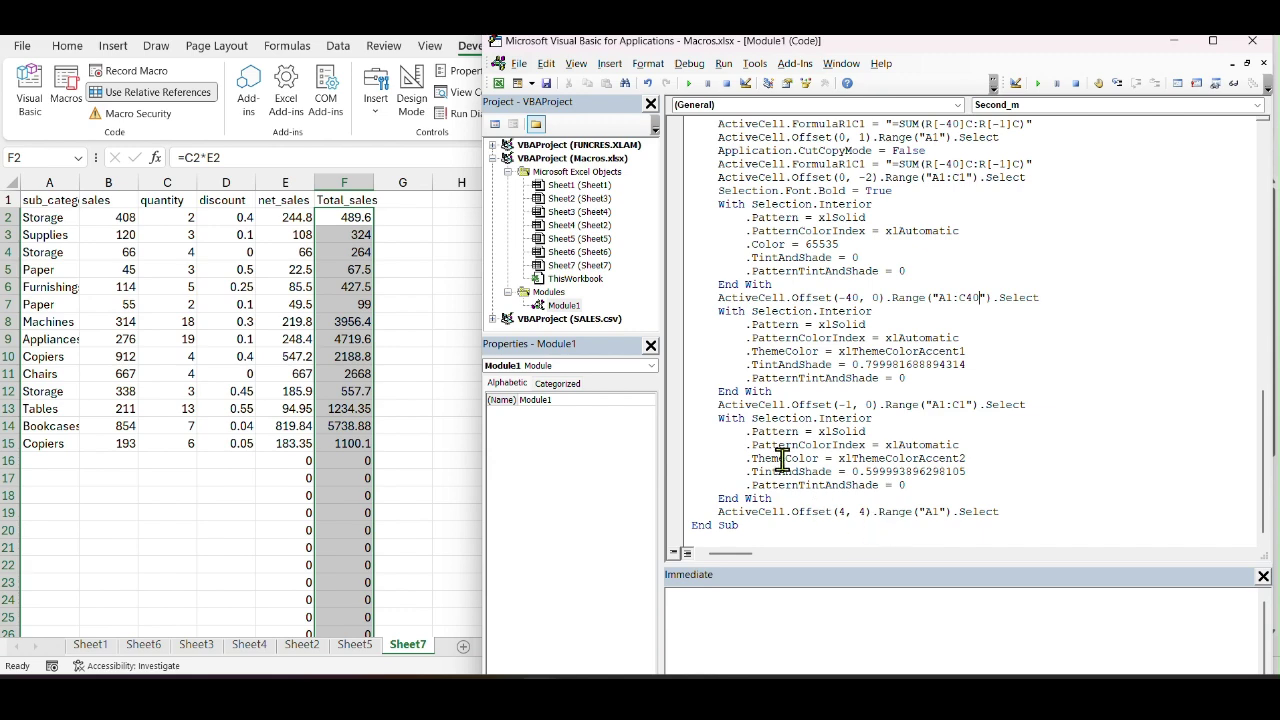
scroll(801, 460, up, 1)
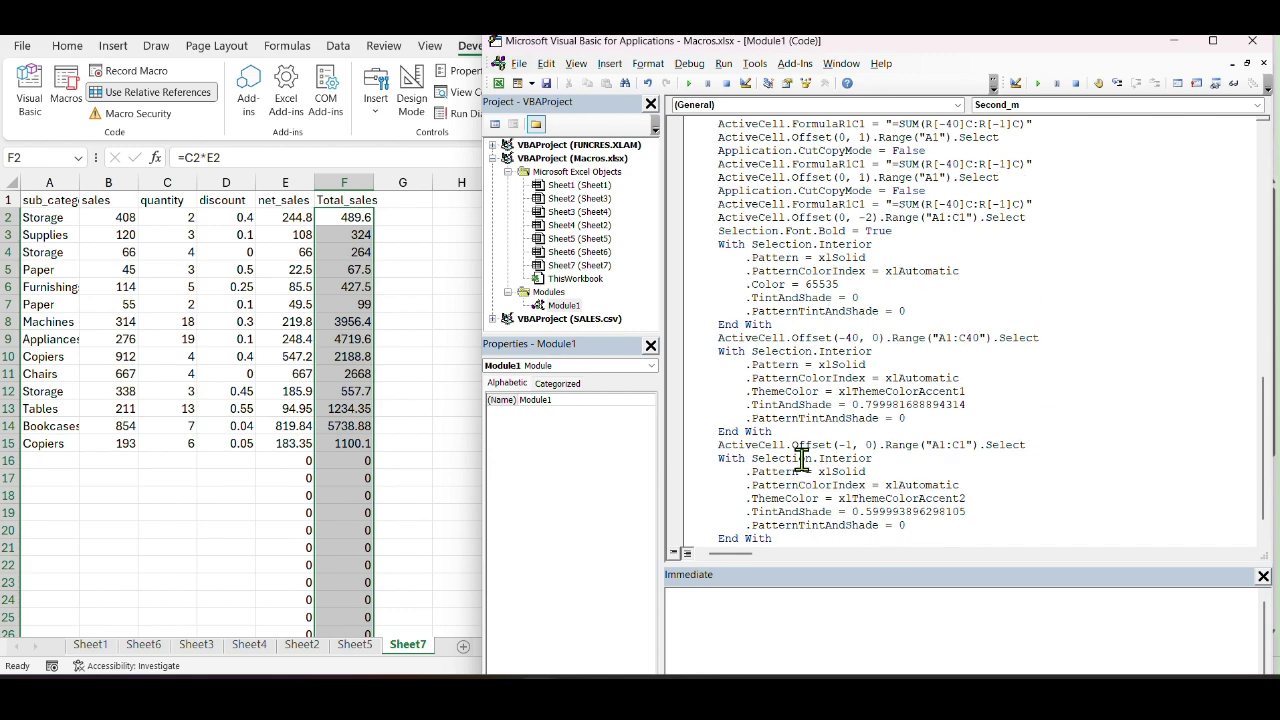
key(ctrl+s)
click(584, 415)
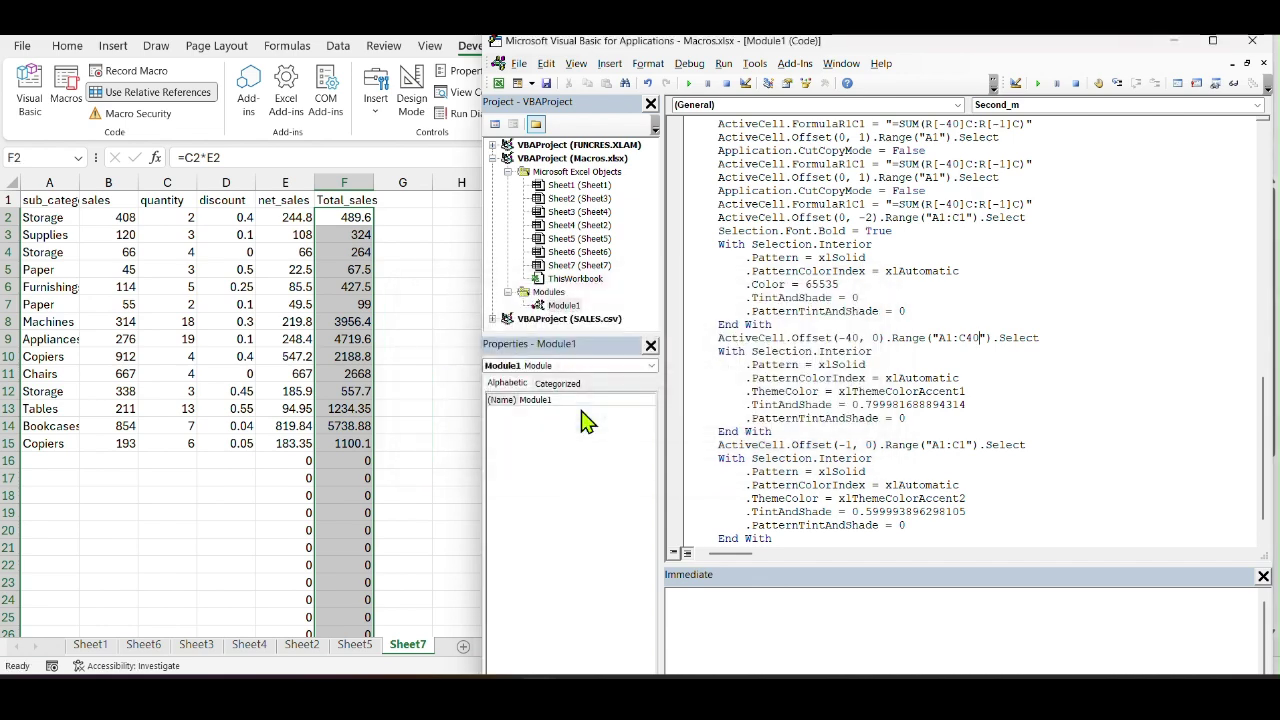
scroll(848, 427, up, 7)
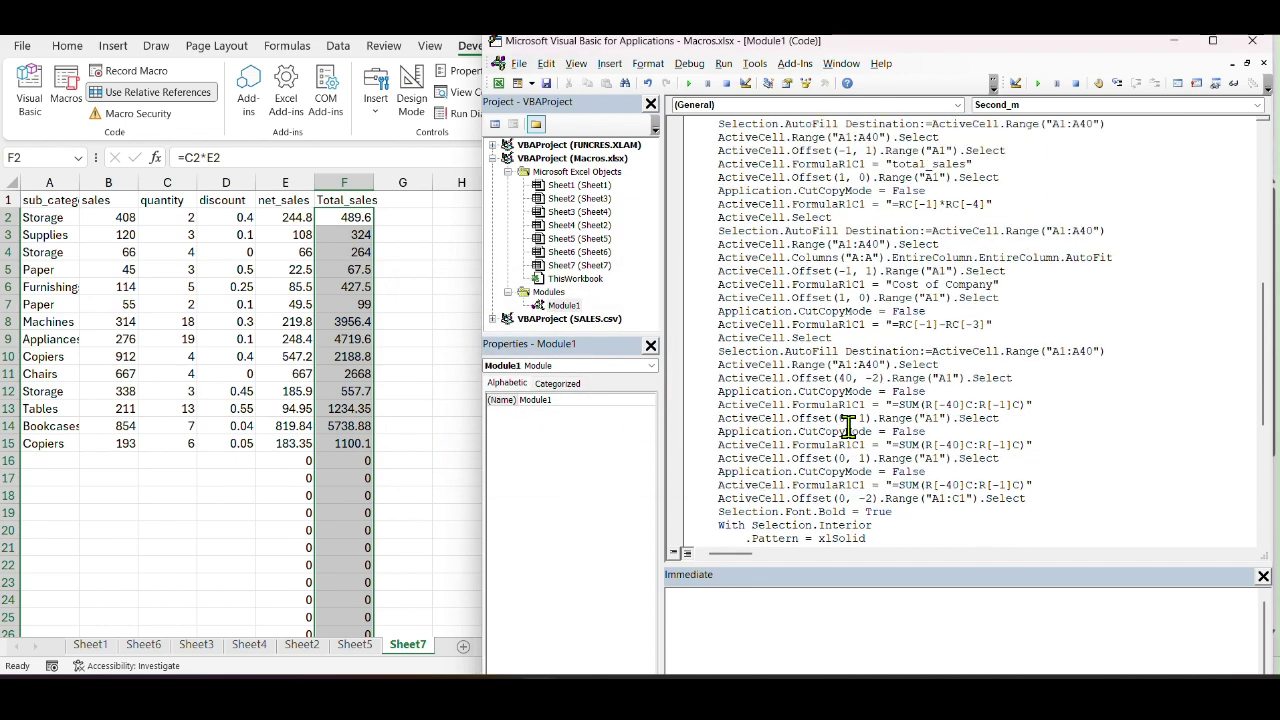
Copy the range A1:E15 from Sheet3 and paste it as values at A1 on a new sheet.
click(139, 646)
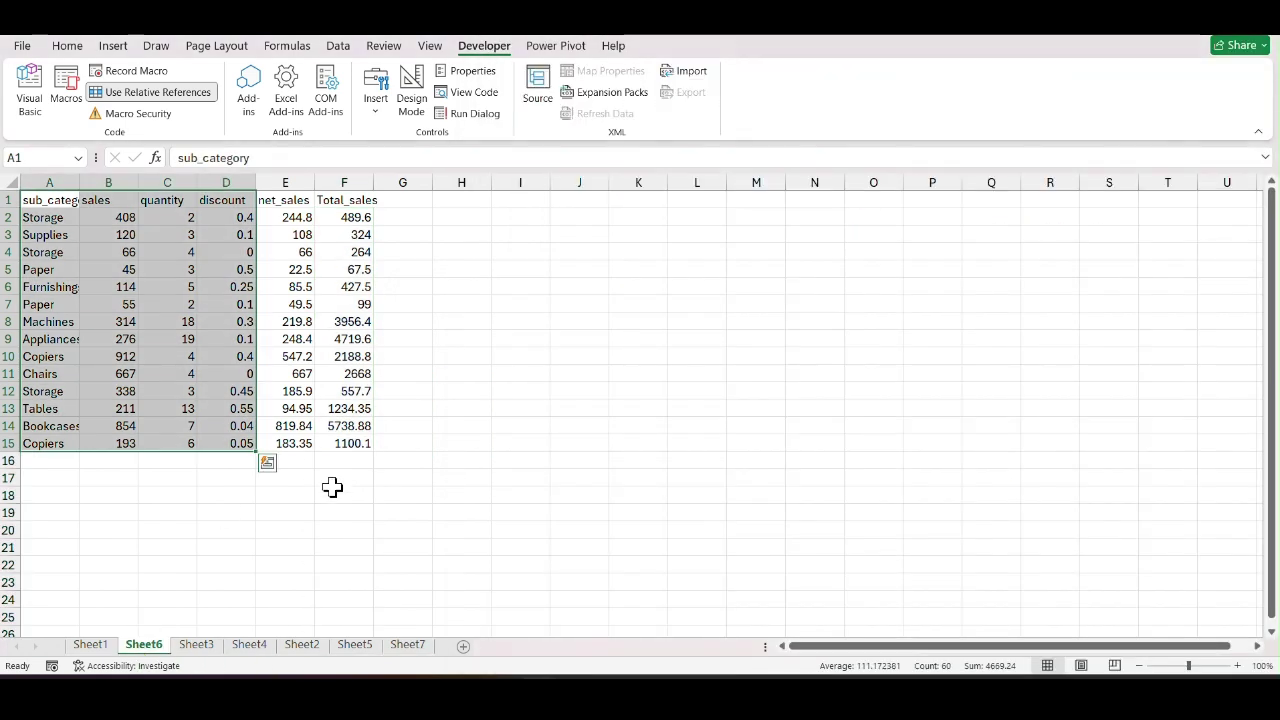
click(197, 645)
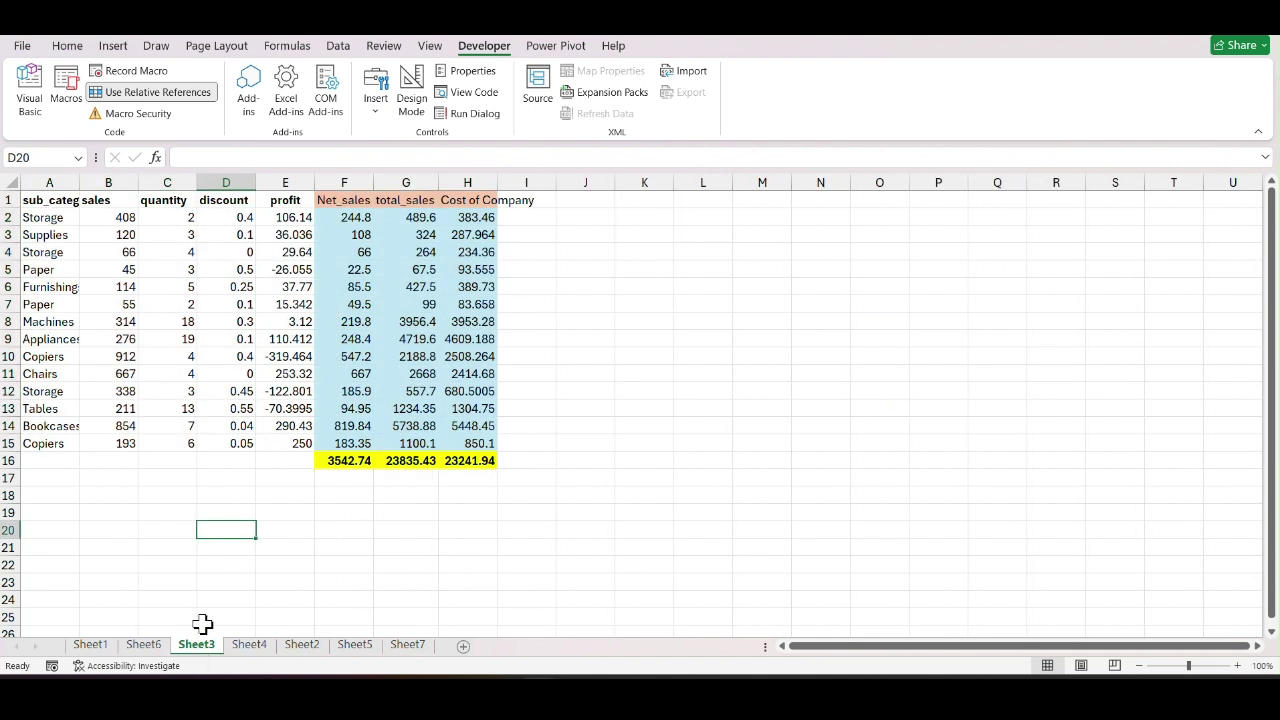
drag(40, 205, 290, 462)
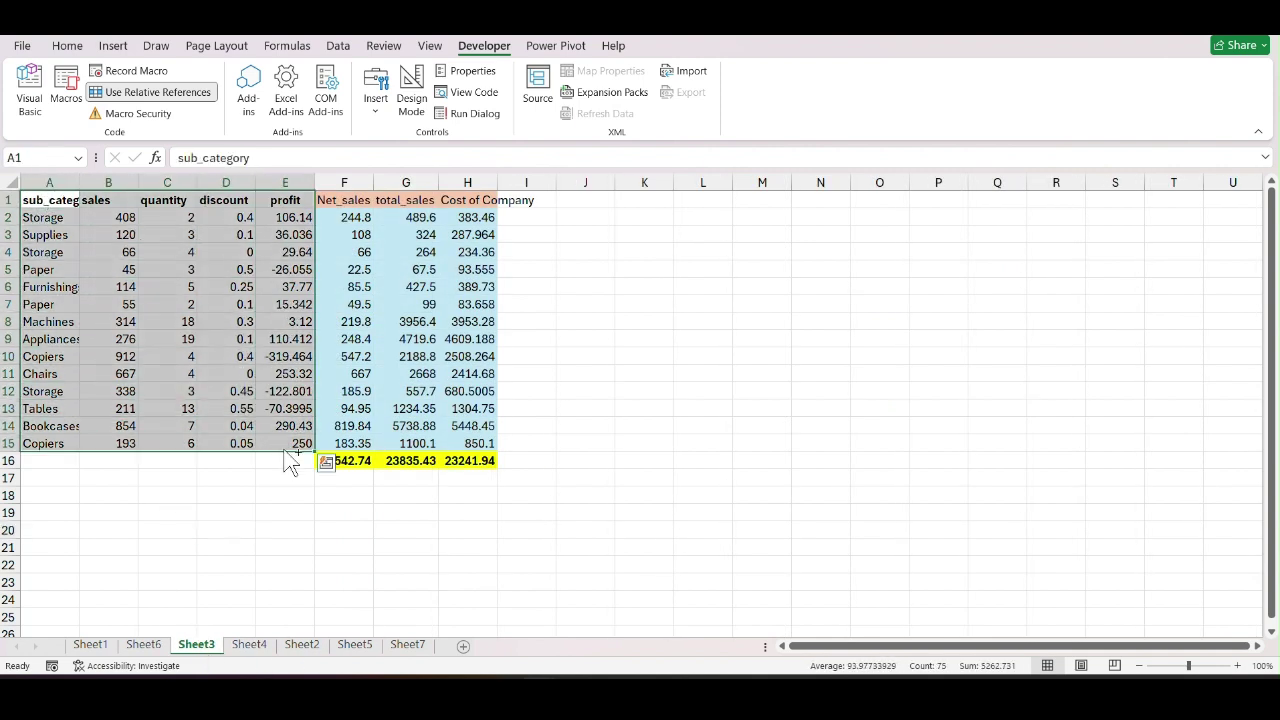
key(ctrl+c)
click(465, 647)
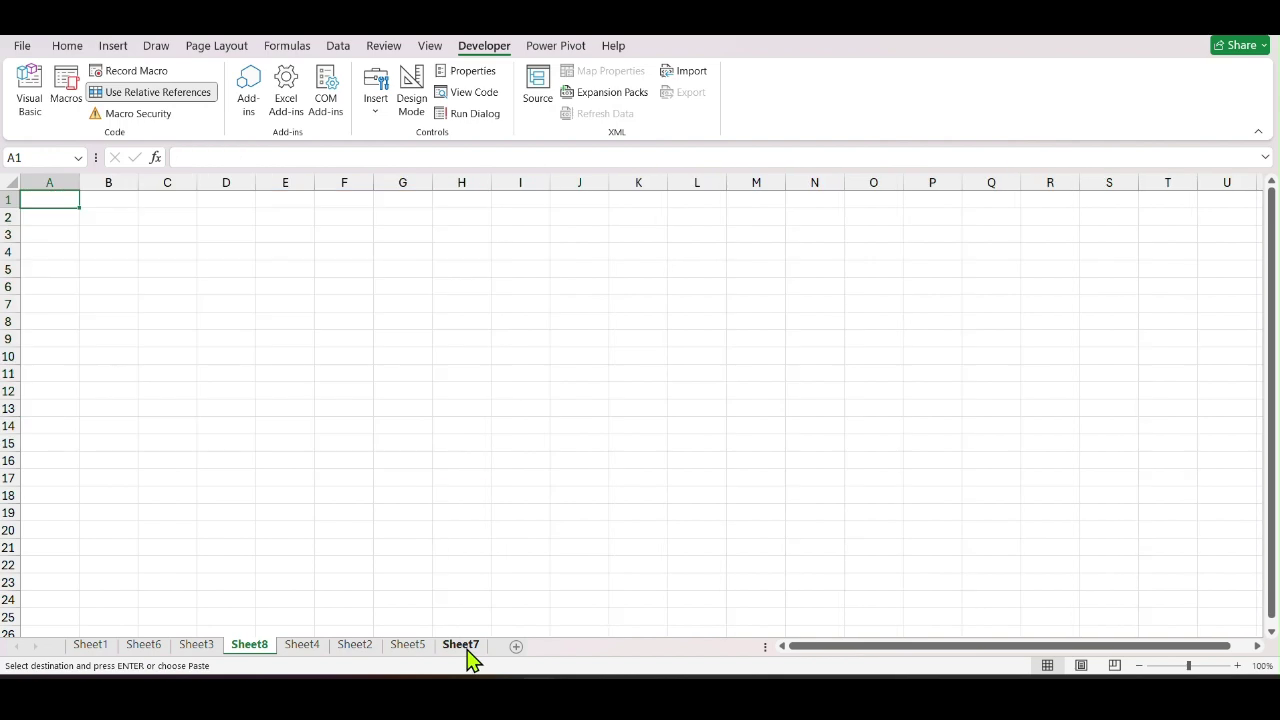
right_click(49, 201)
click(110, 283)
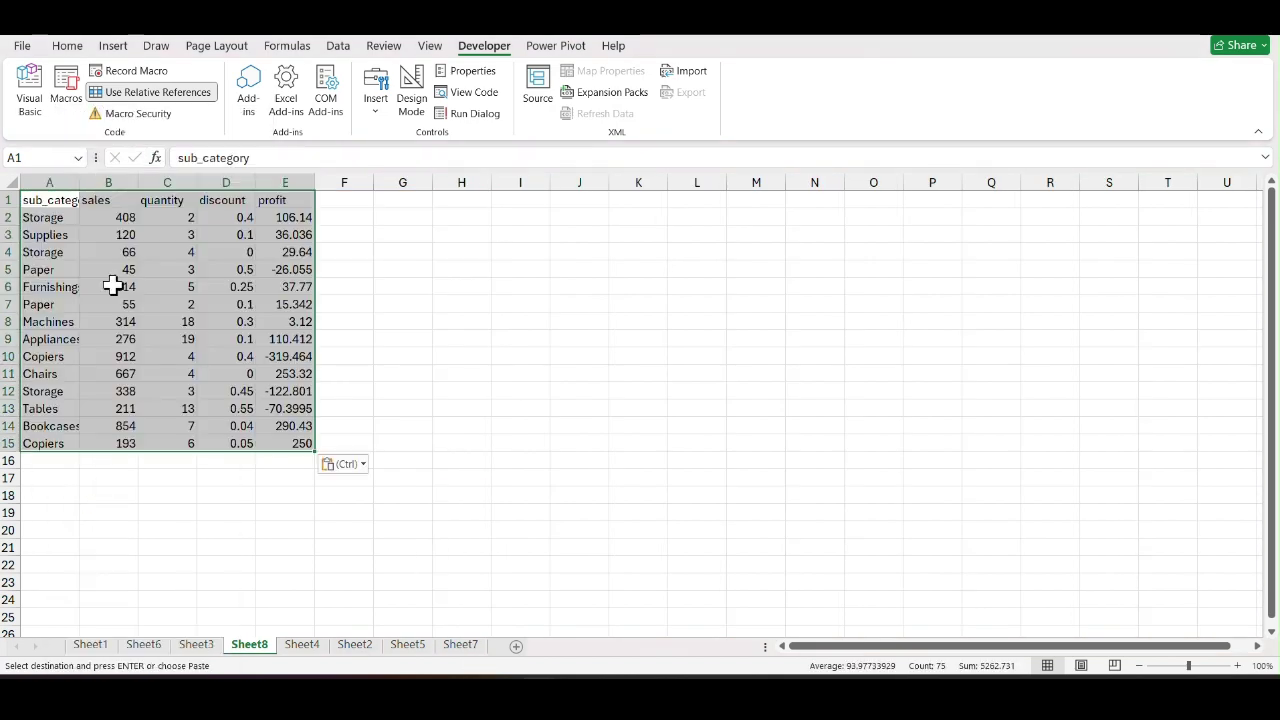
Auto-fit all column widths on the new sheet and select cell F1 as the macro's starting cell.
click(11, 180)
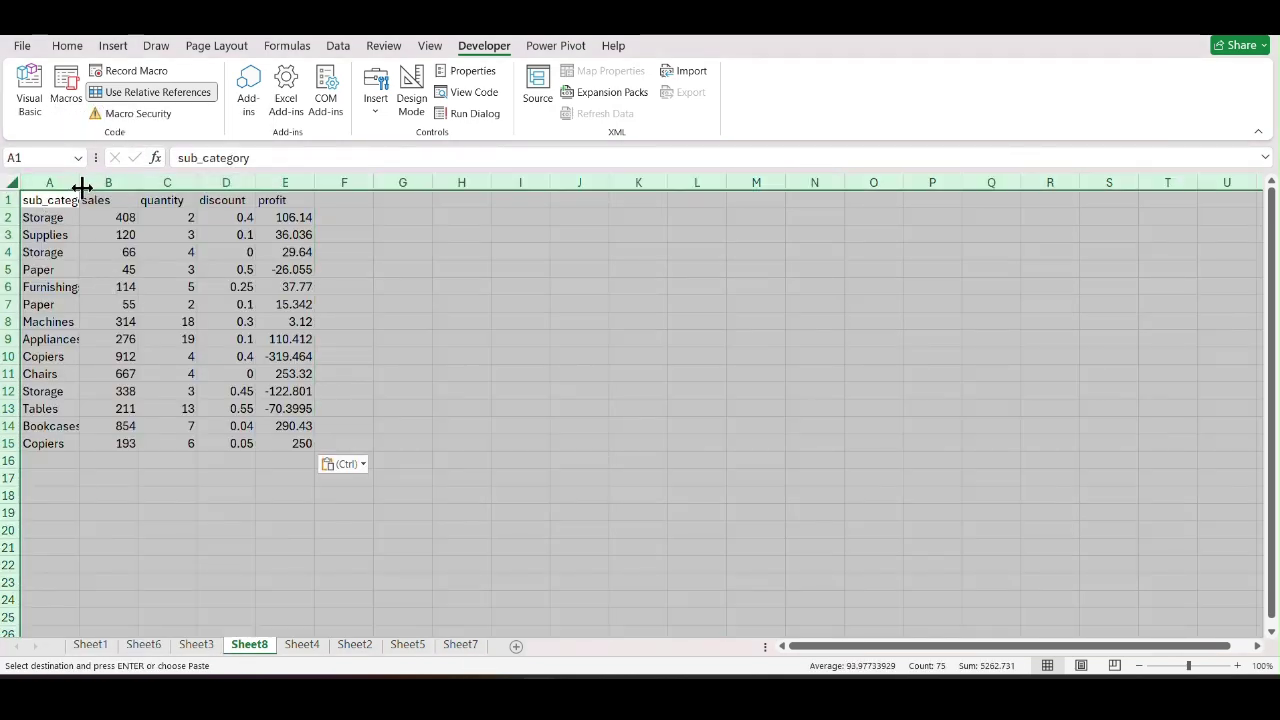
click(75, 201)
click(12, 184)
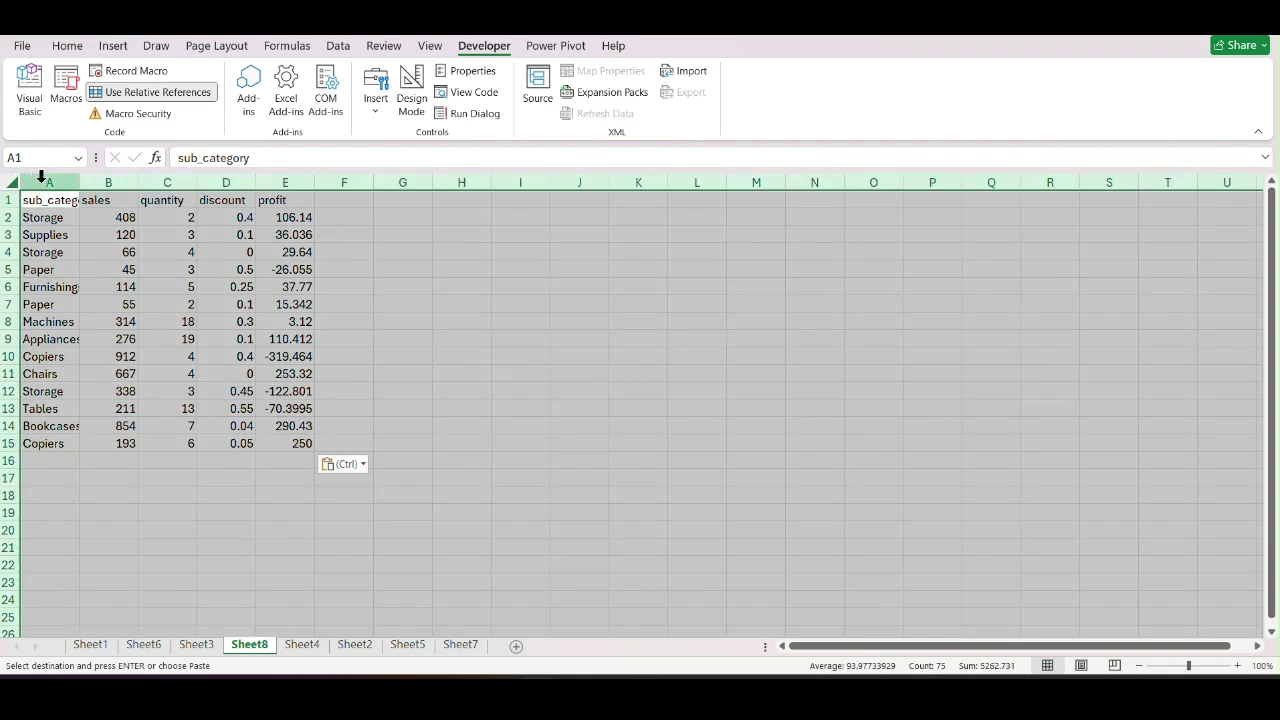
double_click(80, 182)
click(327, 200)
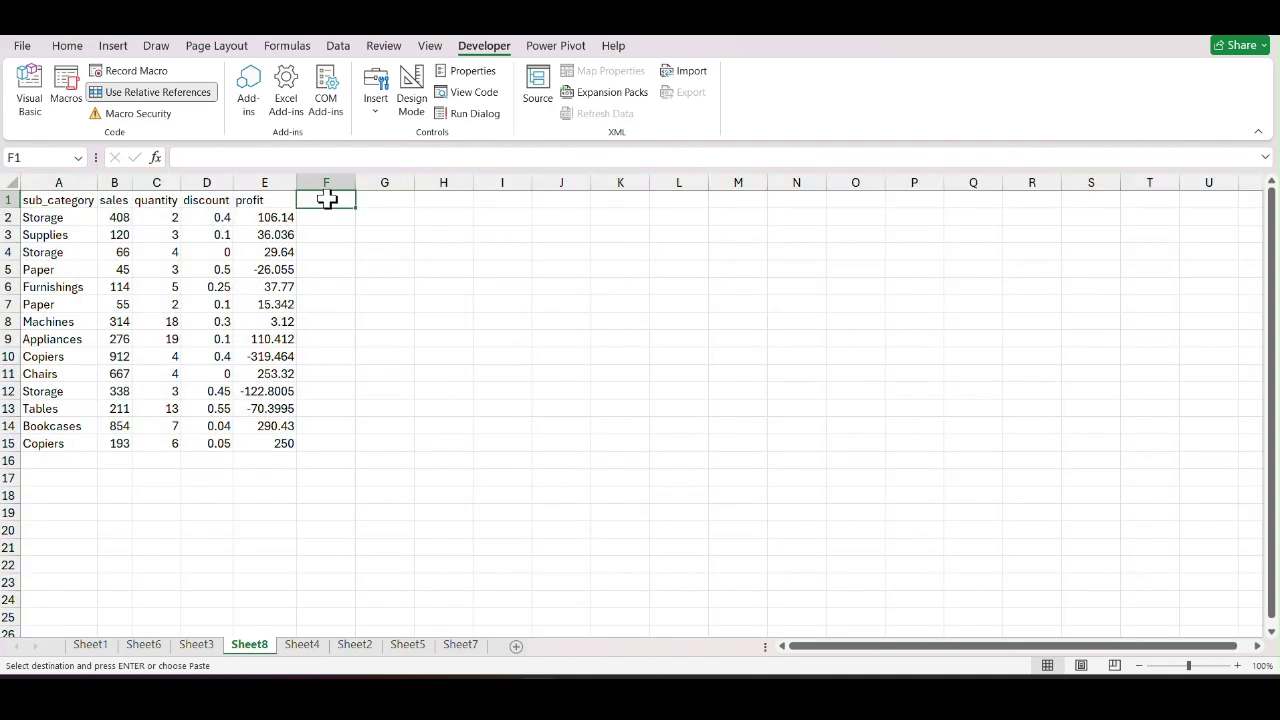
Return to the VBA editor and start debugging Second_m with Step Into, up to its first ActiveCell.Select line.
key(alt+F11)
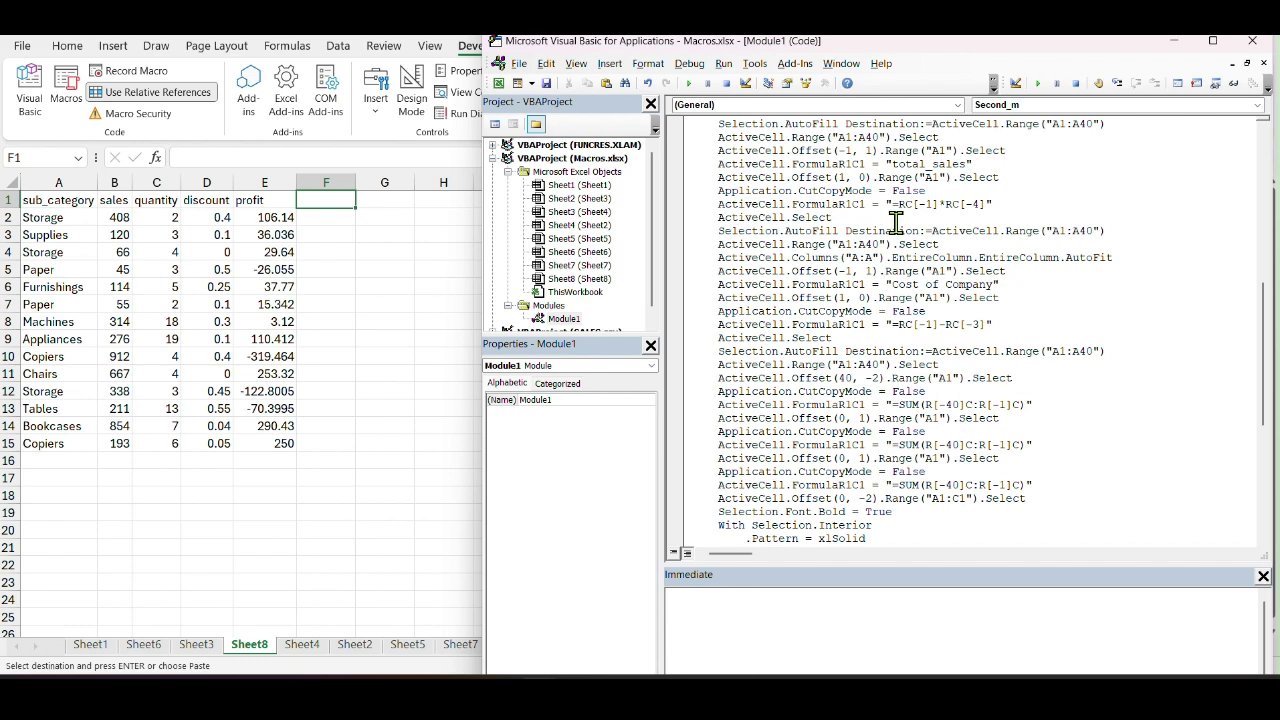
scroll(808, 297, up, 5)
scroll(800, 295, up, 1)
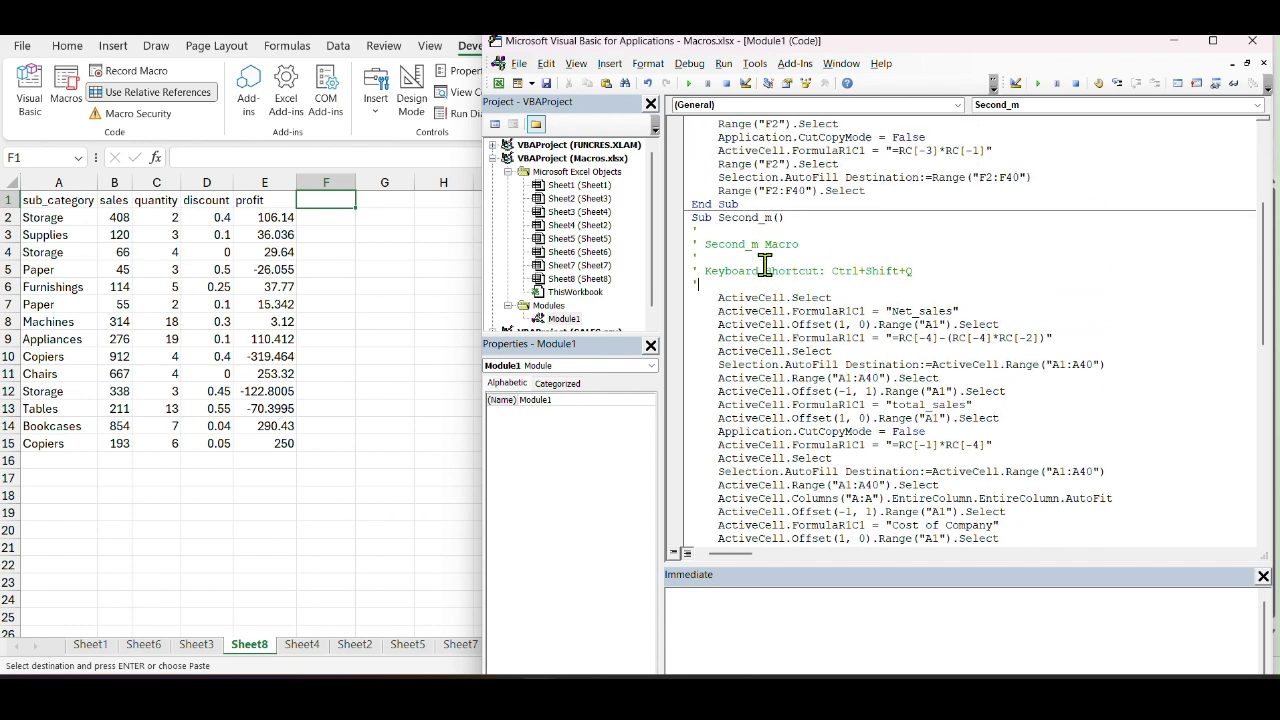
scroll(748, 250, up, 1)
key(F8)
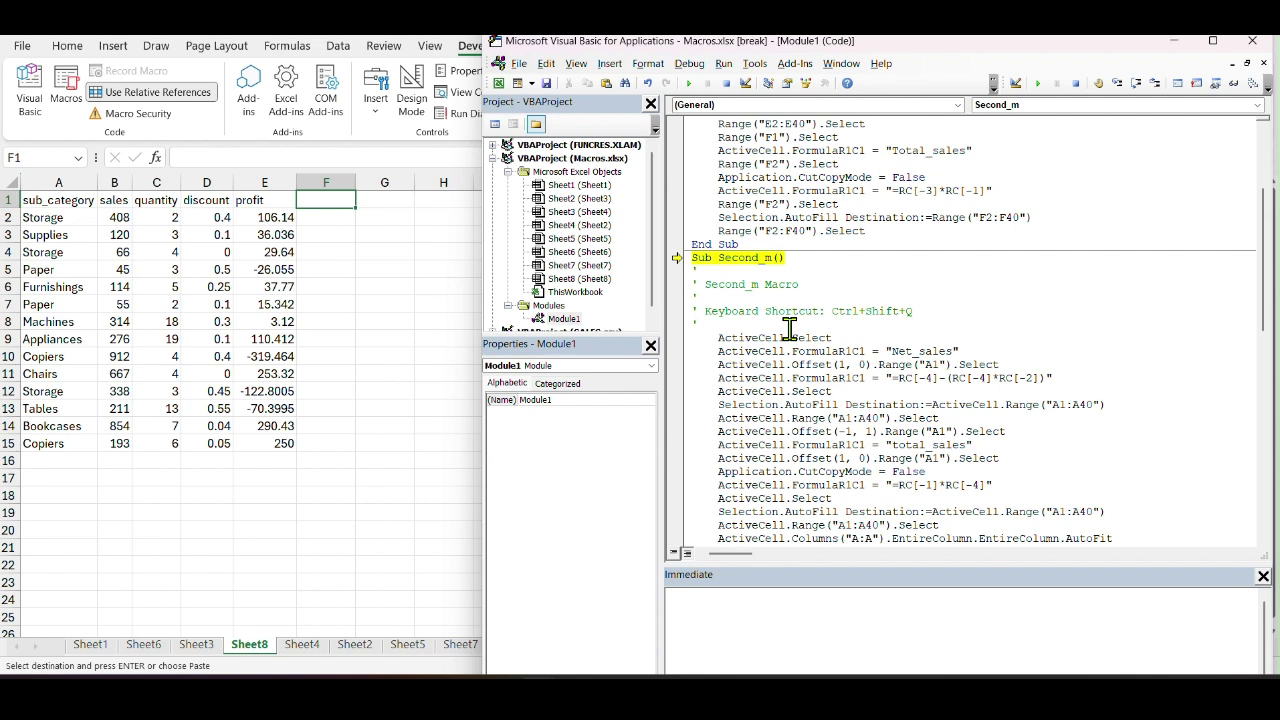
key(F8)
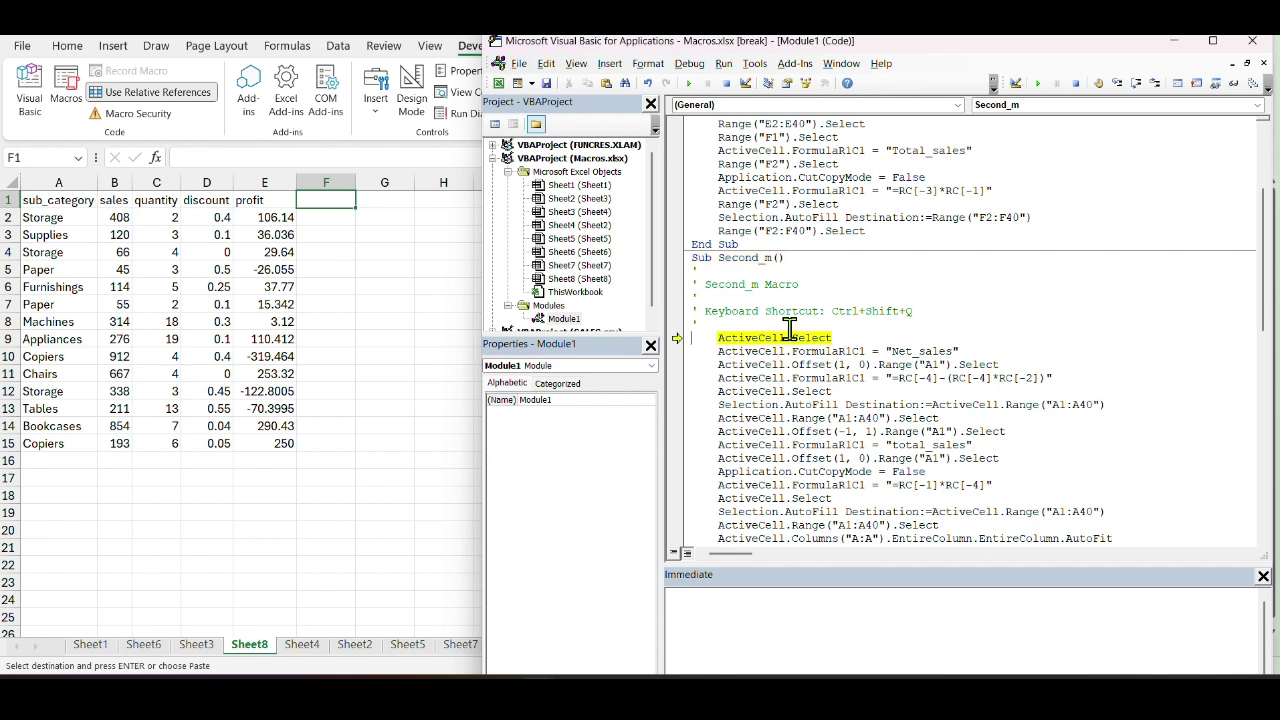
Step through the Net_sales lines of Second_m, writing the header and formula and filling F2:F41.
key(F8)
key(F8)
key(F8)
key(F8)
key(F8)
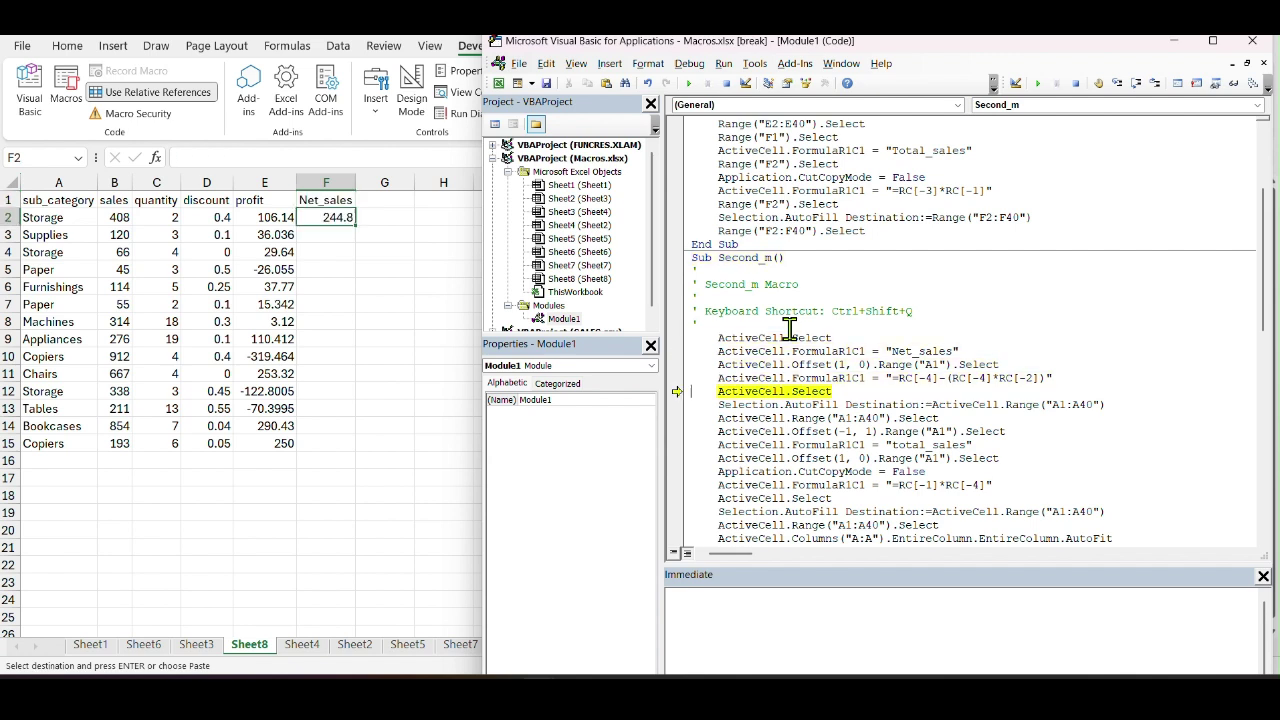
key(F8)
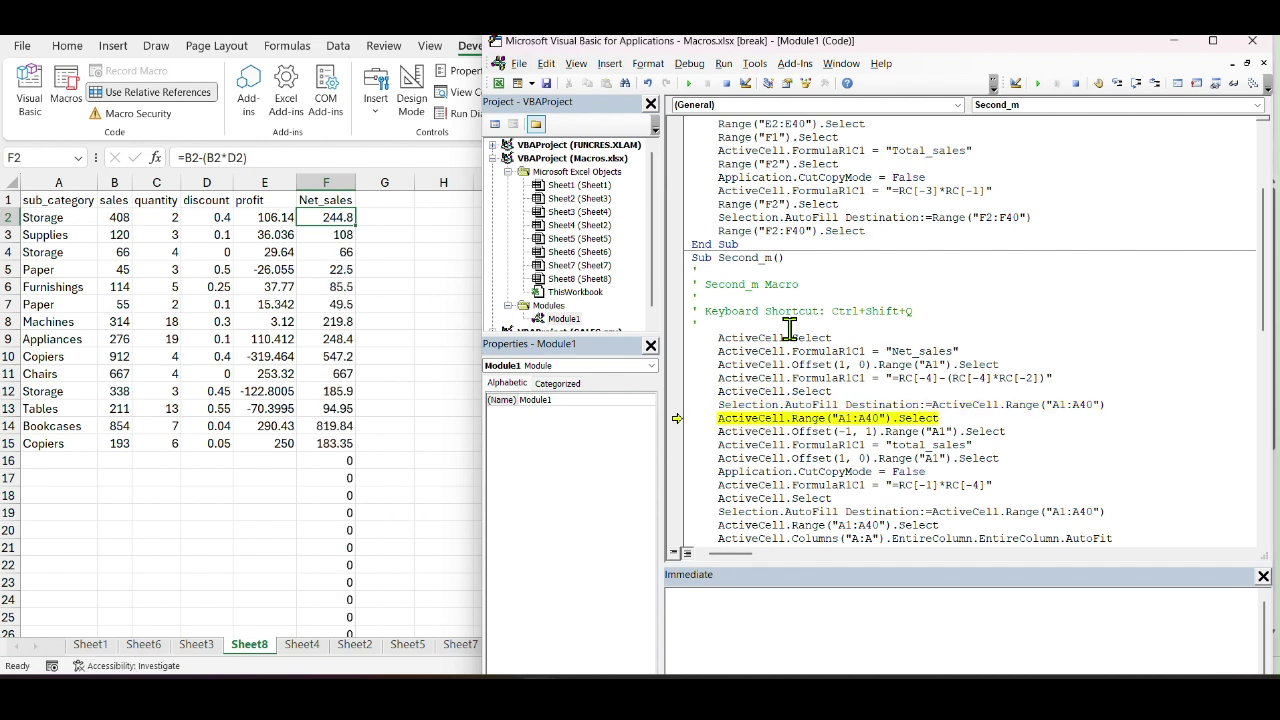
key(F8)
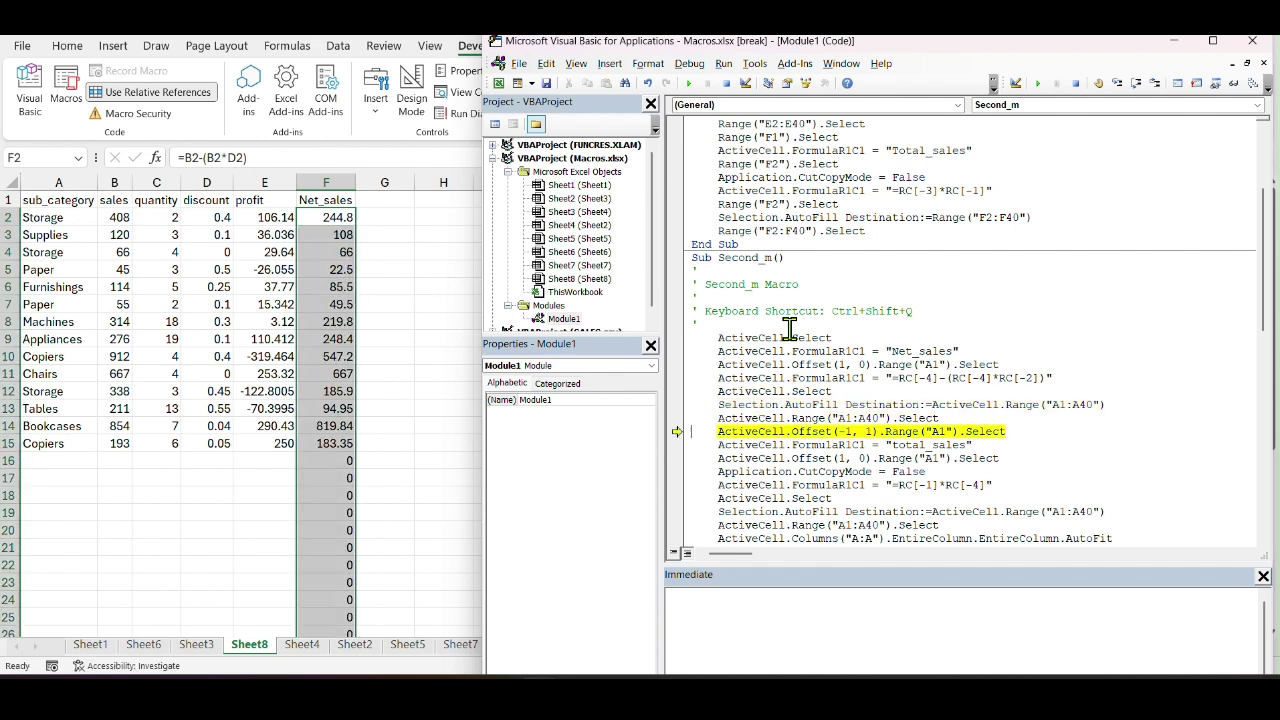
Step through the total_sales lines in column G, from the header and formula to the AutoFill and column AutoFit.
key(F8)
key(F8)
key(F8)
key(F8)
key(F8)
key(F8)
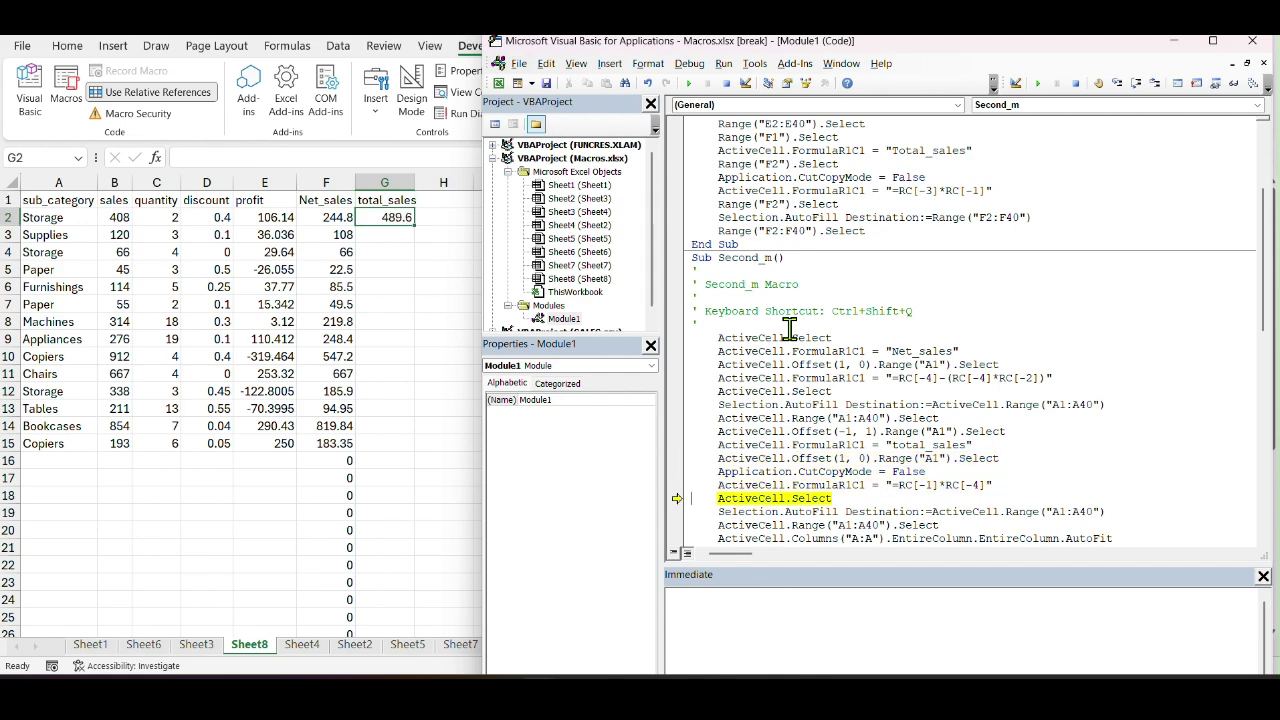
key(F8)
key(F8)
key(F8)
key(F8)
Step through the Cost of Company lines, adding the header and formula in column H and filling it down.
key(F8)
key(F8)
key(F8)
key(F8)
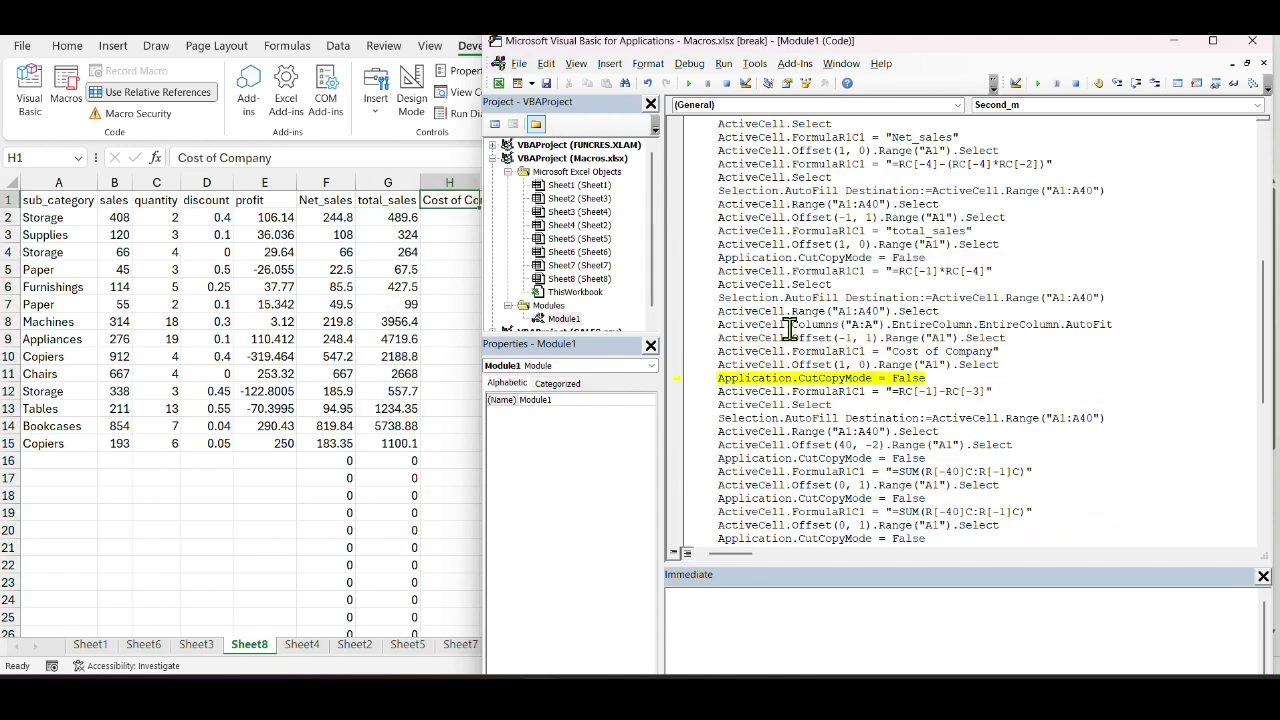
key(F8)
key(F8)
key(F8)
key(F8)
Step through the SUM formula lines that total the three calculated columns in F42:H42.
key(F8)
key(F8)
key(F8)
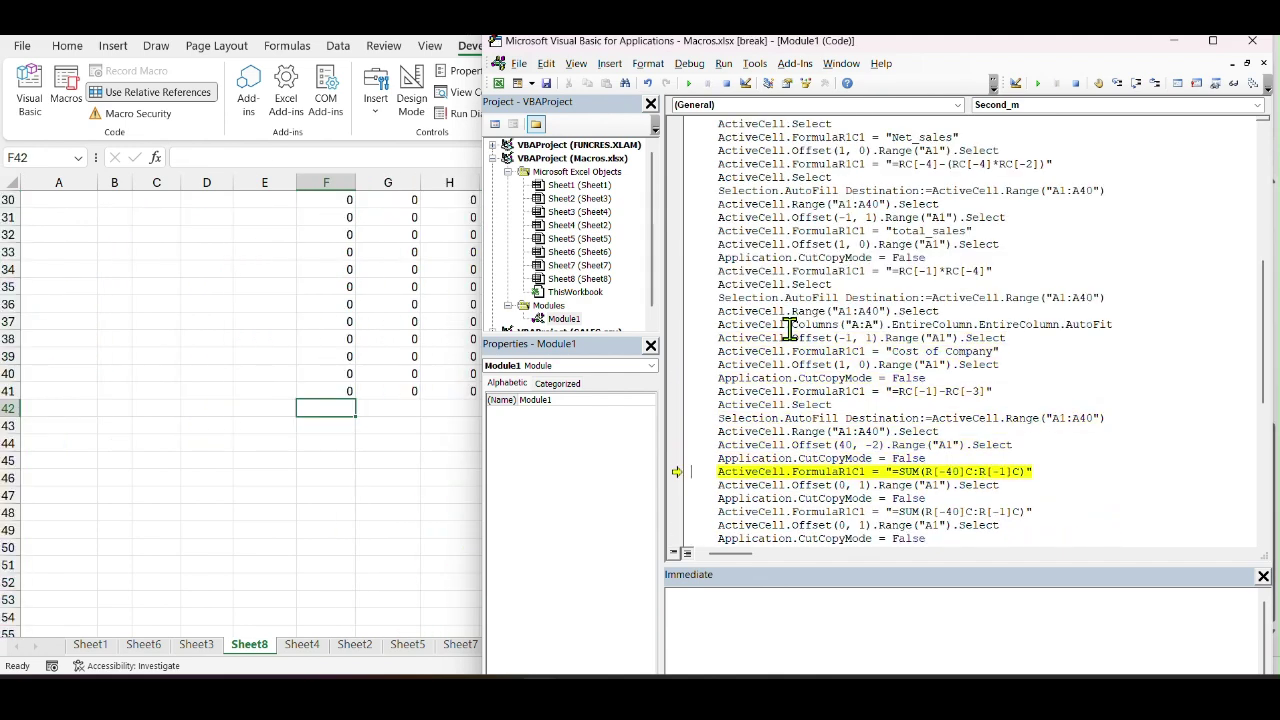
key(F8)
key(F8)
key(F8)
key(F8)
key(F8)
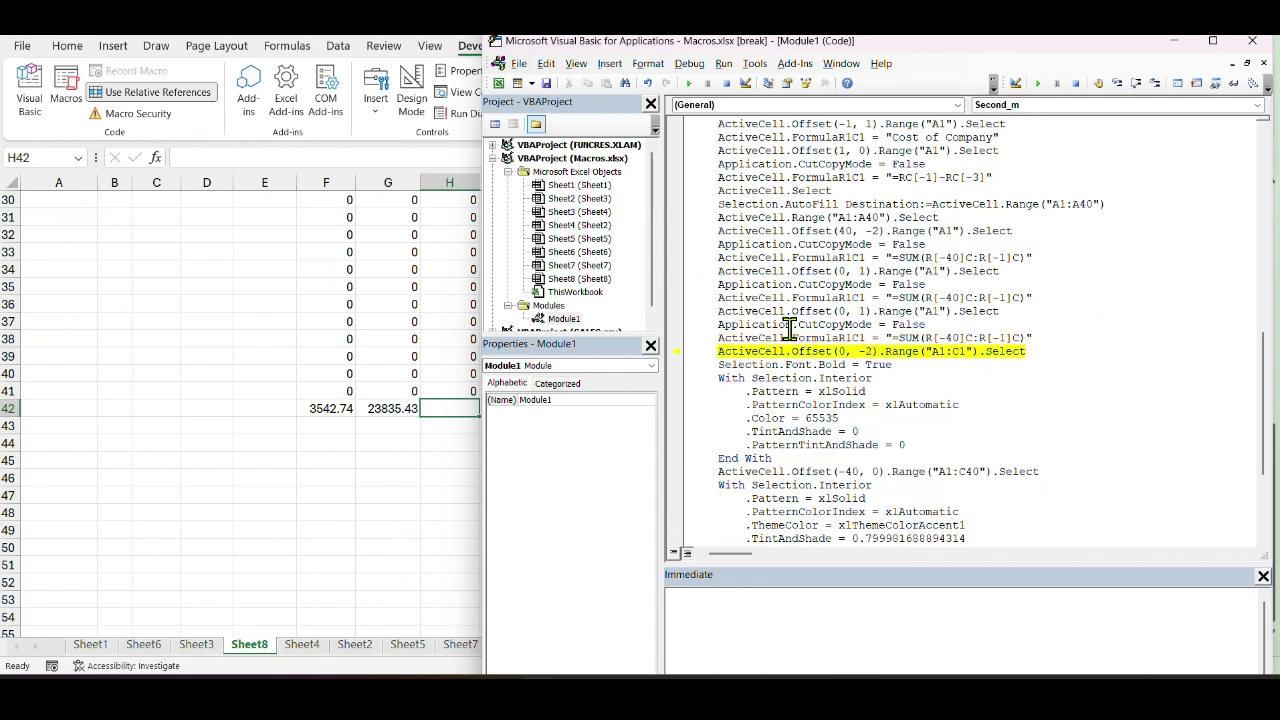
Step through the formatting lines that make the totals in F42:H42 bold with a yellow fill.
key(F8)
key(F8)
key(F8)
key(F8)
key(F8)
key(F8)
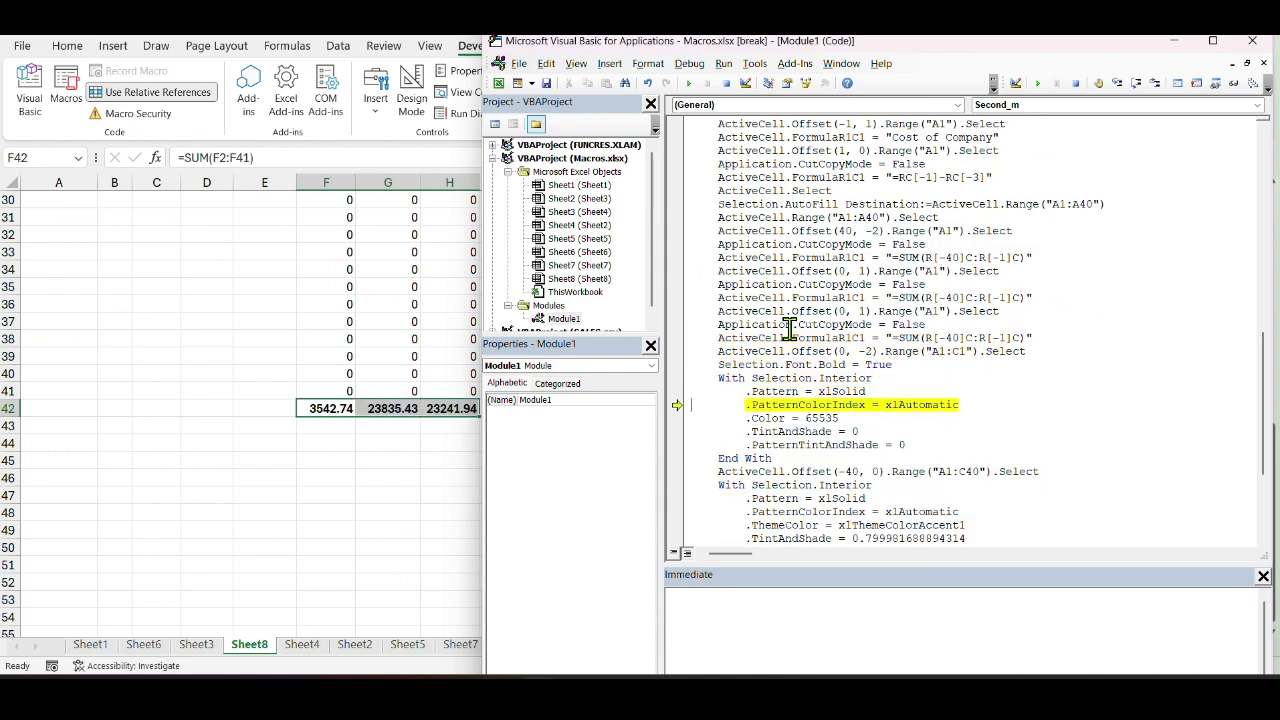
key(F8)
key(F8)
key(F8)
key(F8)
Step through the second With Selection.Interior block, applying the light xlThemeColorAccent1 fill to F2:H41.
key(F8)
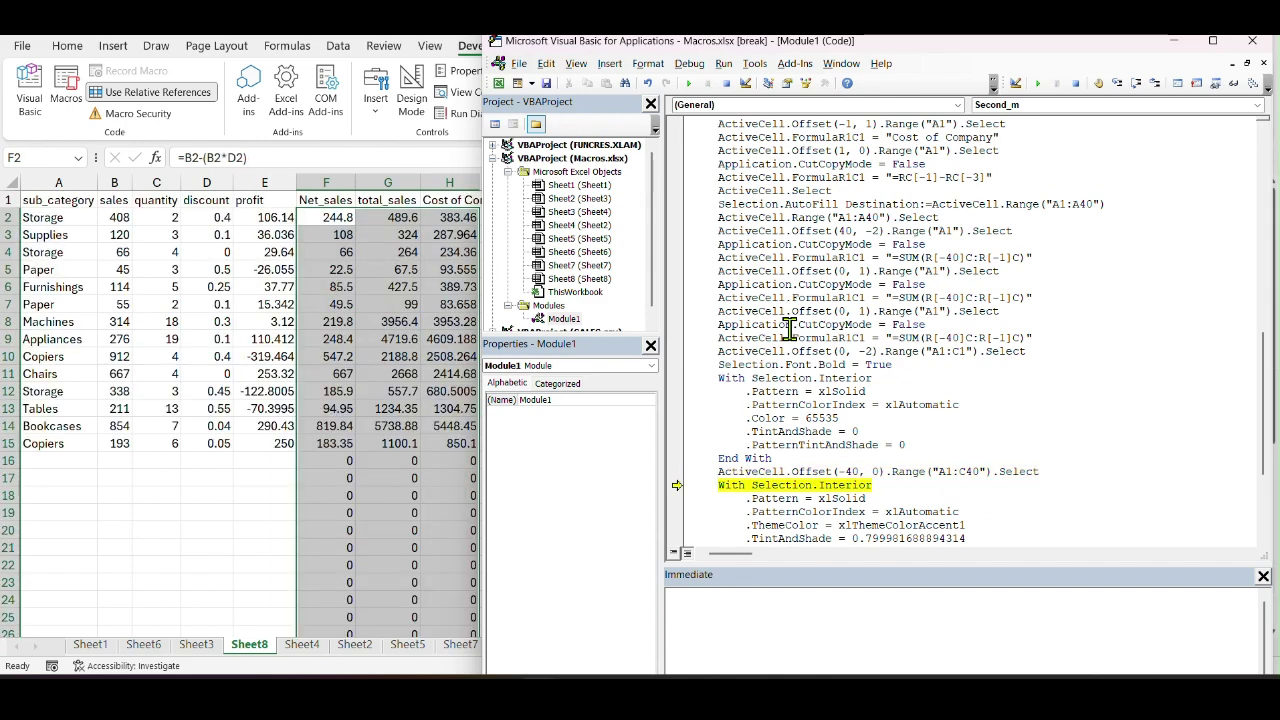
key(F8)
key(F8)
key(F8)
key(F8)
key(F8)
key(F8)
key(F8)
key(F8)
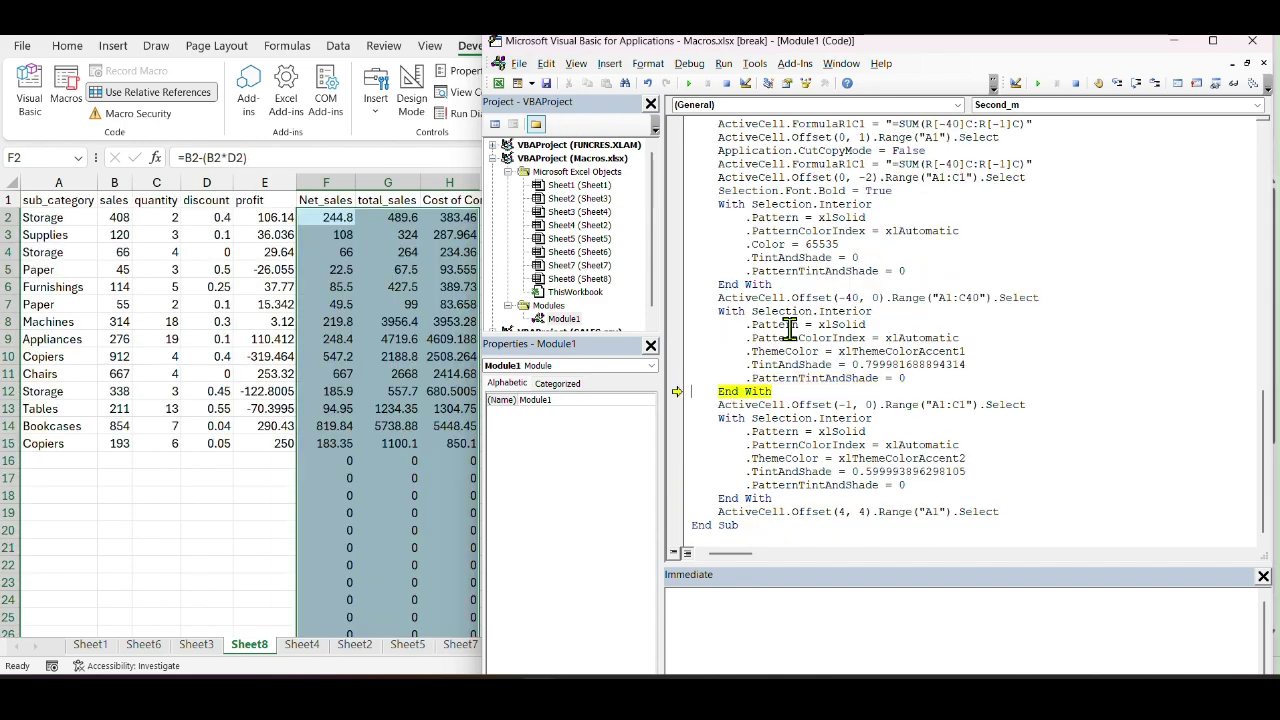
Step through the last With block that fills the headers F1:H1 with xlThemeColorAccent2, continuing to End Sub.
key(F8)
key(F8)
key(F8)
key(F8)
key(F8)
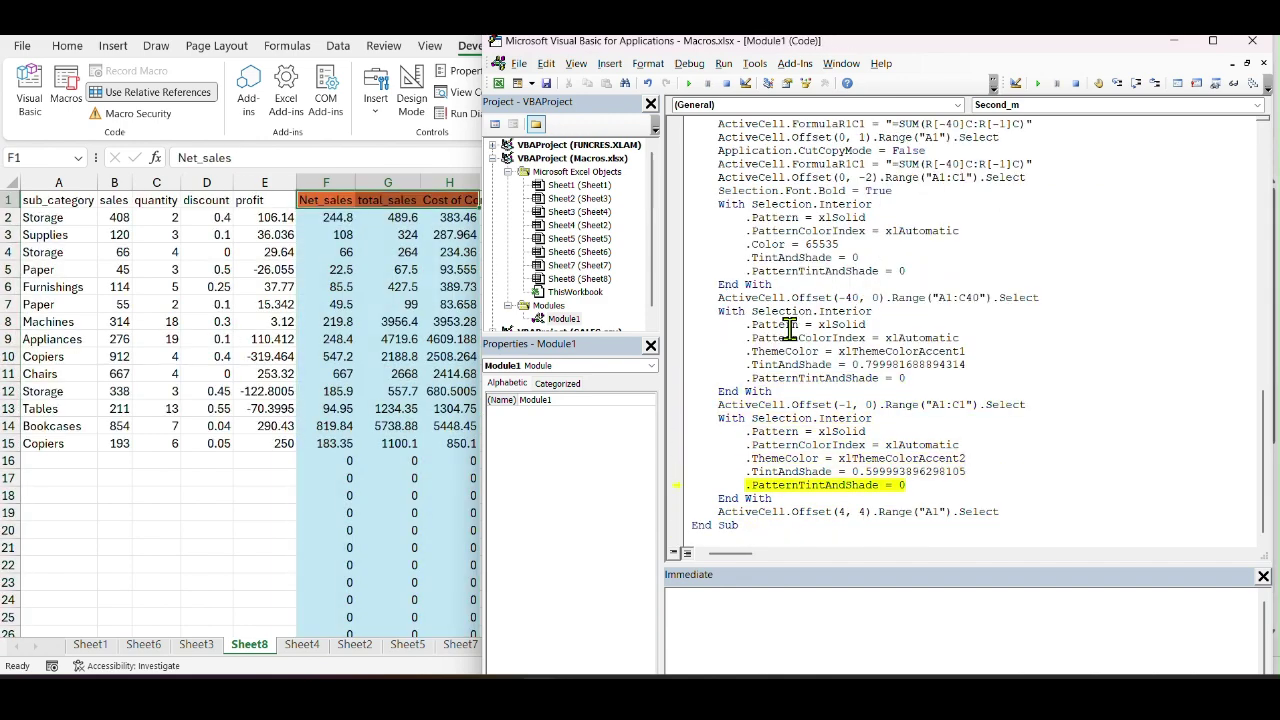
key(F8)
key(F8)
key(F8)
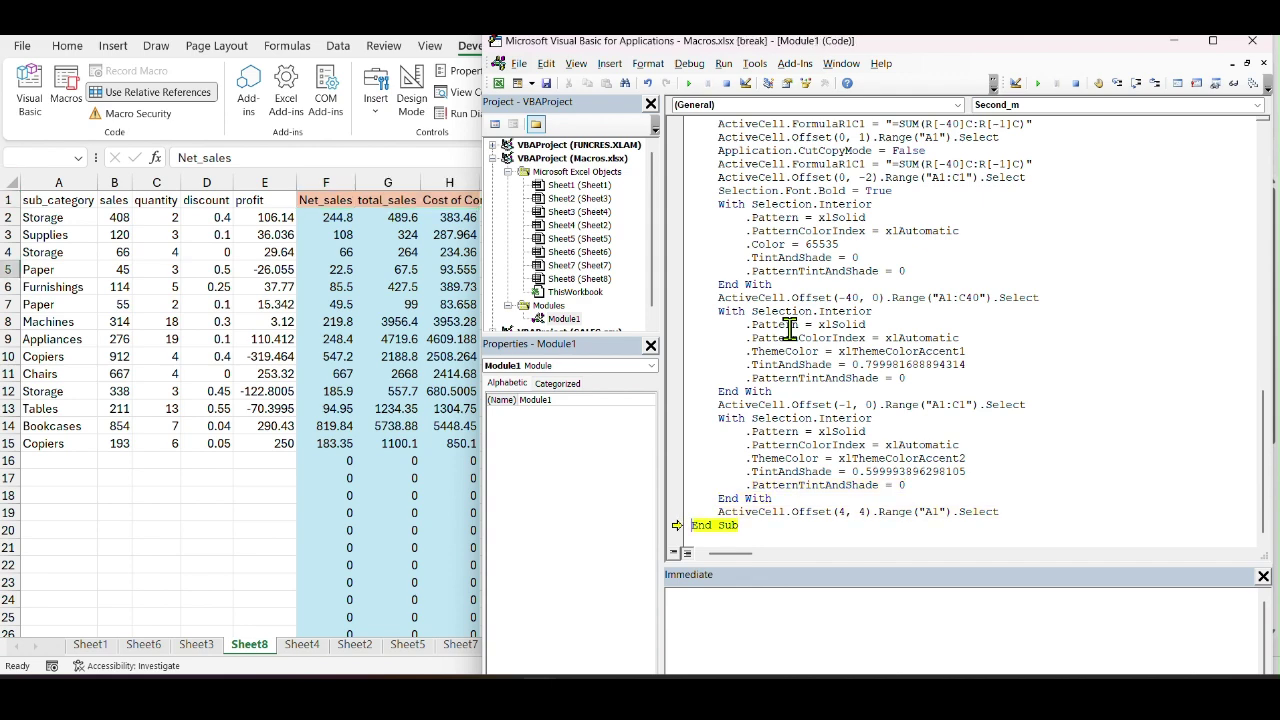
Back in the worksheet, copy the data rows A2:E15 and paste them at A16 and again at A30.
click(1176, 42)
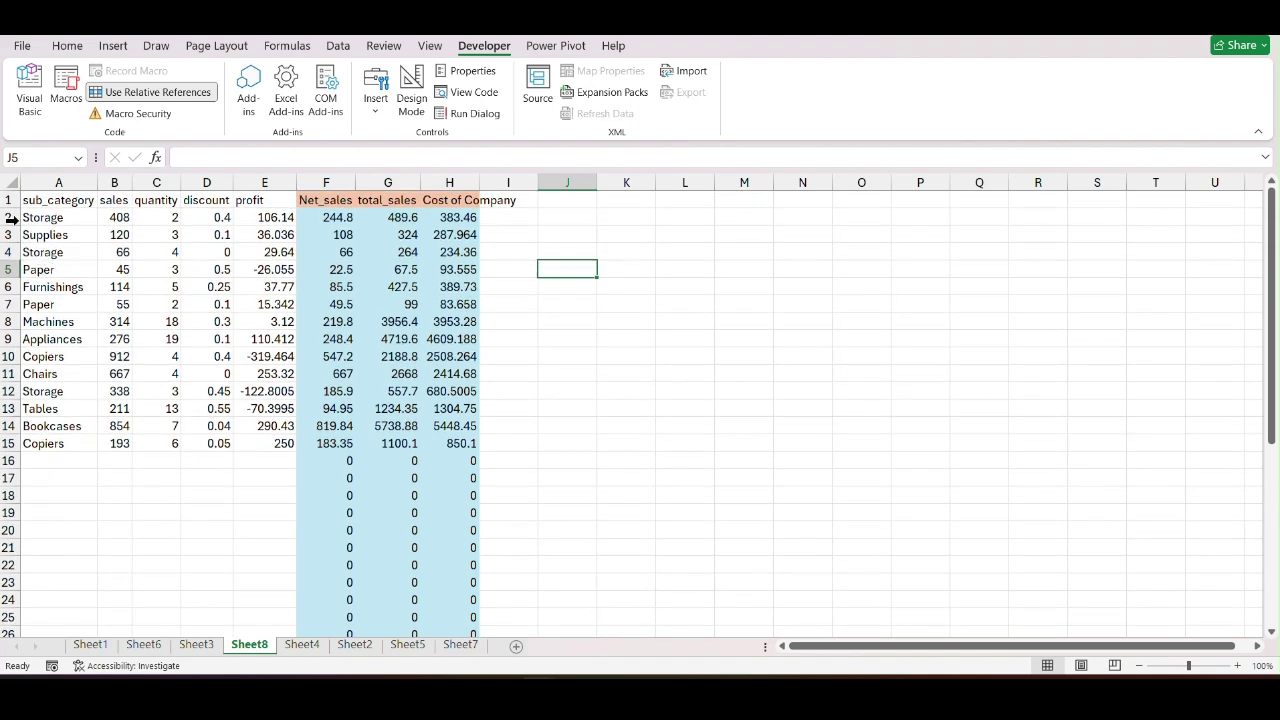
drag(45, 220, 263, 457)
key(ctrl+c)
scroll(86, 380, down, 3)
click(43, 323)
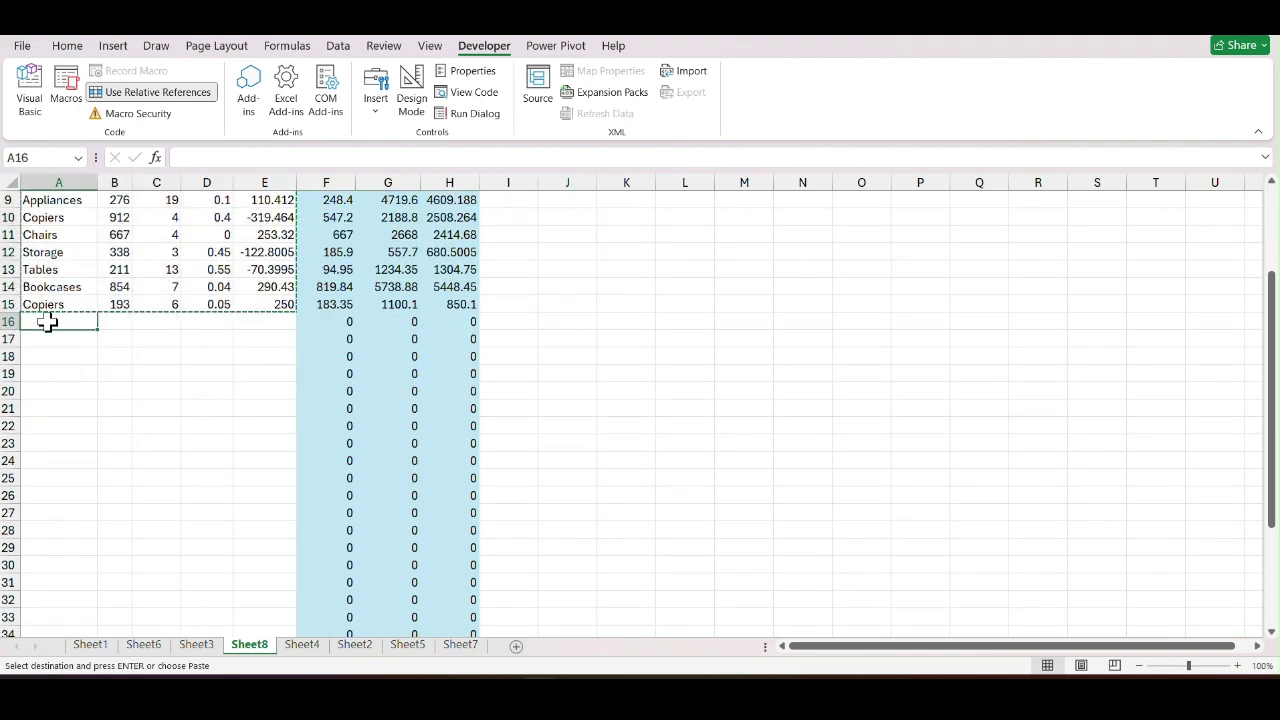
key(ctrl+v)
scroll(92, 428, down, 3)
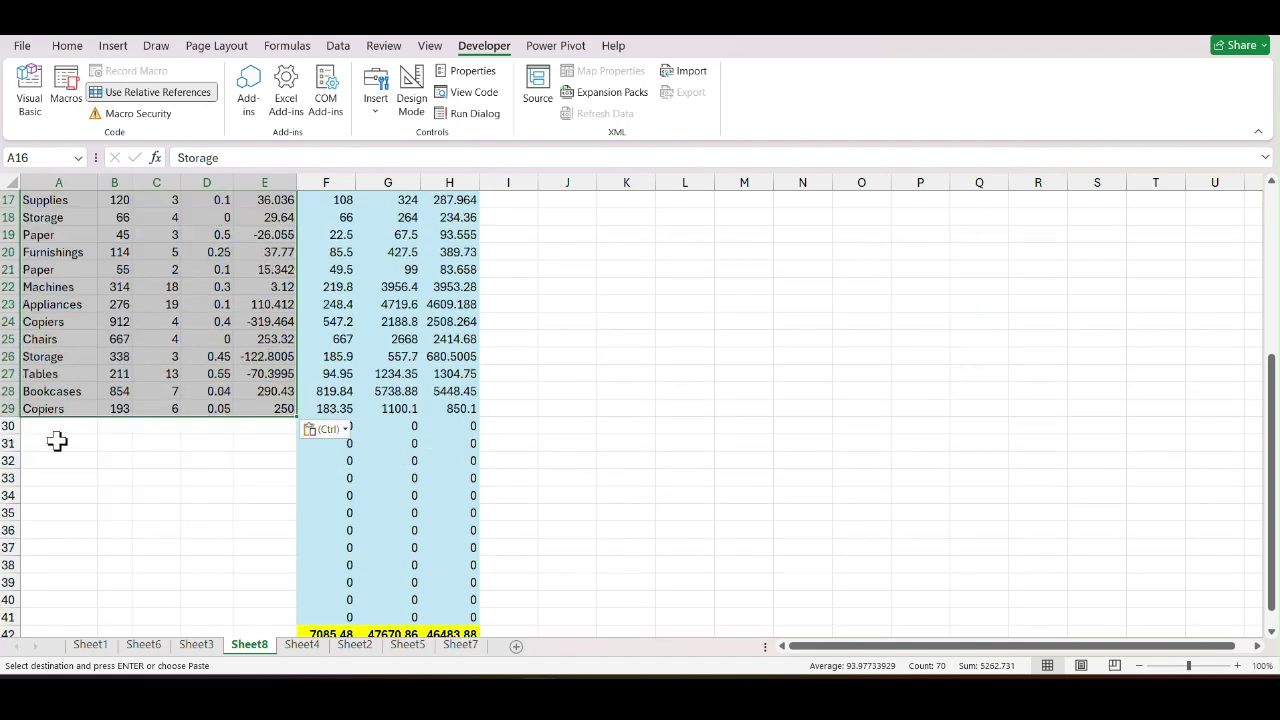
click(54, 429)
key(ctrl+v)
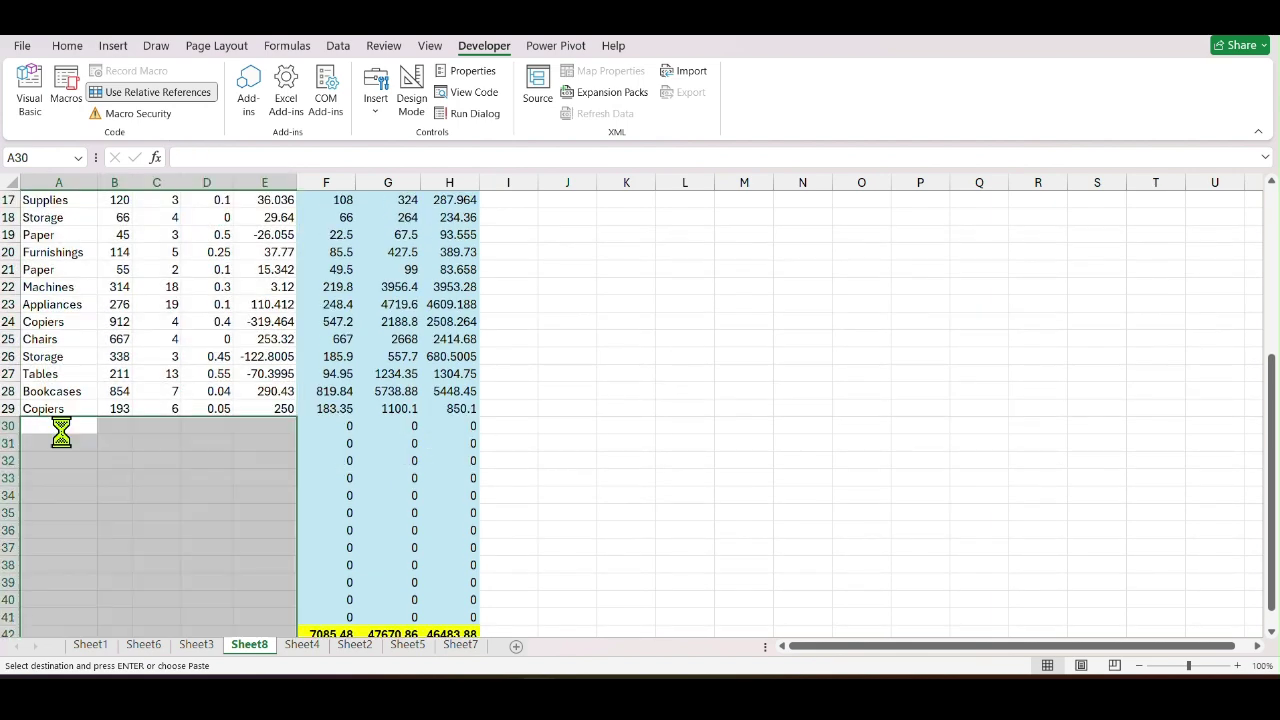
Clear the surplus pasted data in A41:E44 beside and below the totals row.
scroll(652, 453, down, 3)
drag(251, 602, 269, 583)
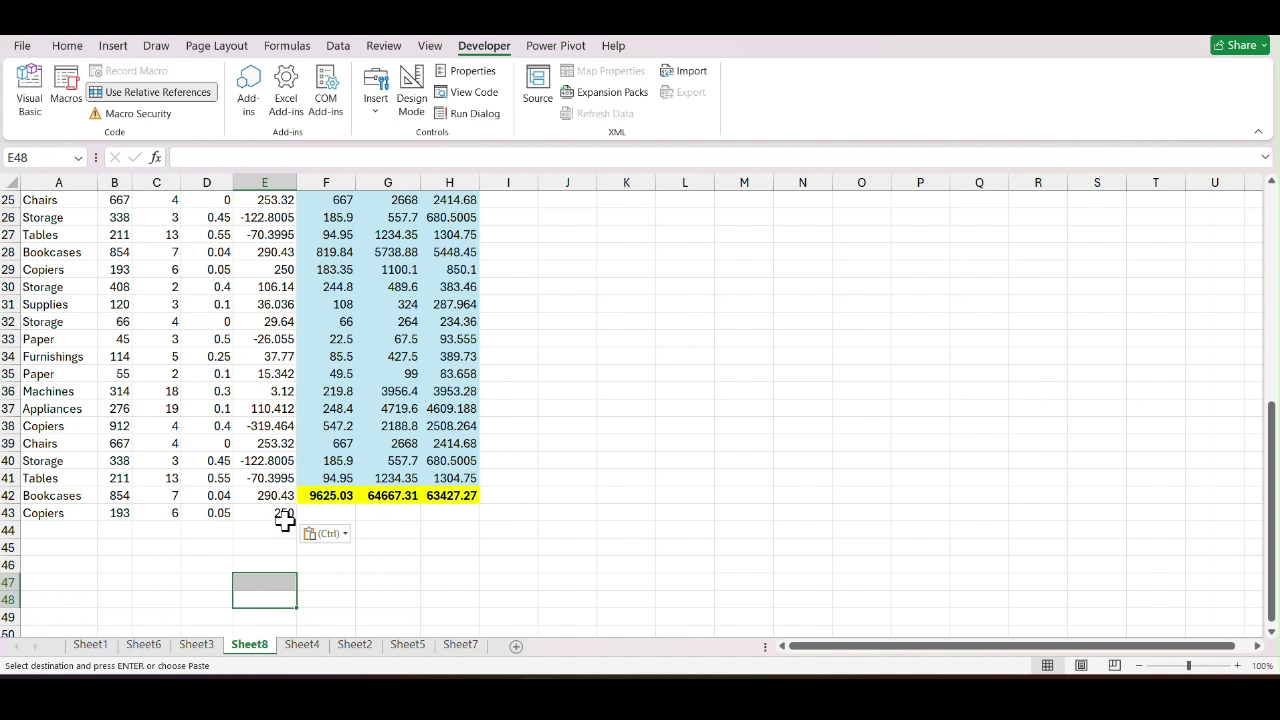
drag(276, 531, 44, 481)
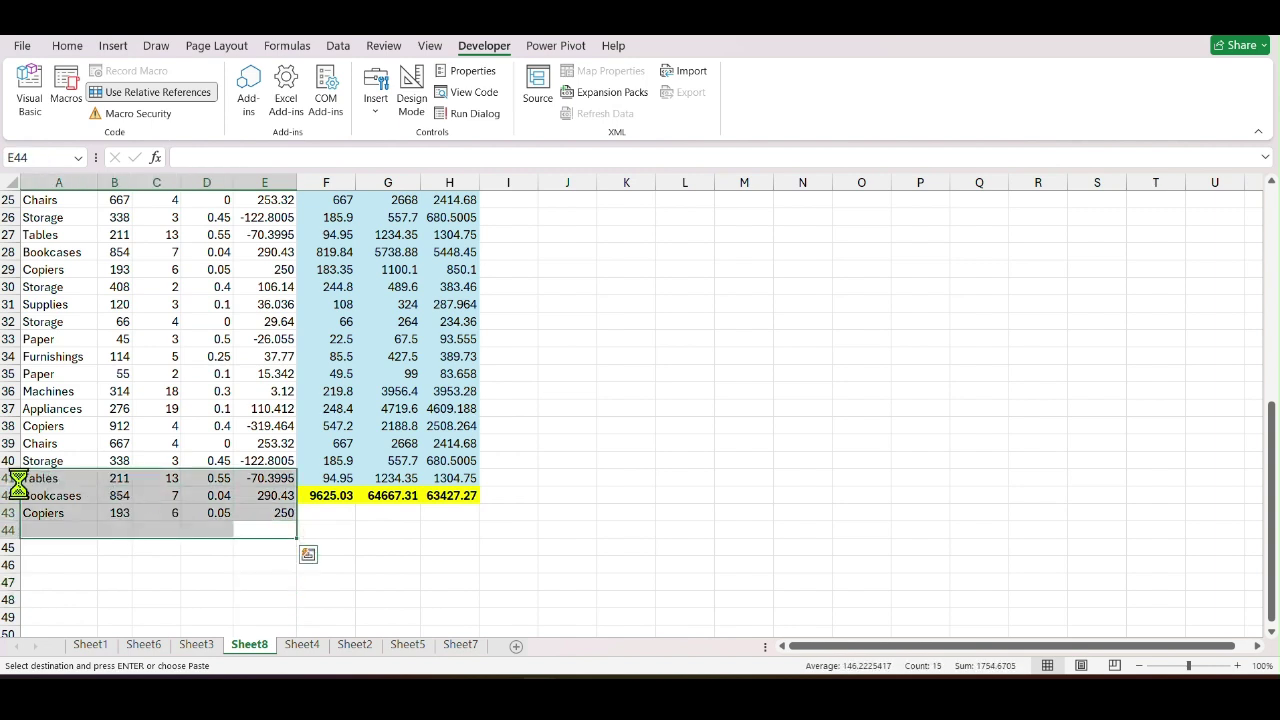
key(Delete)
click(662, 411)
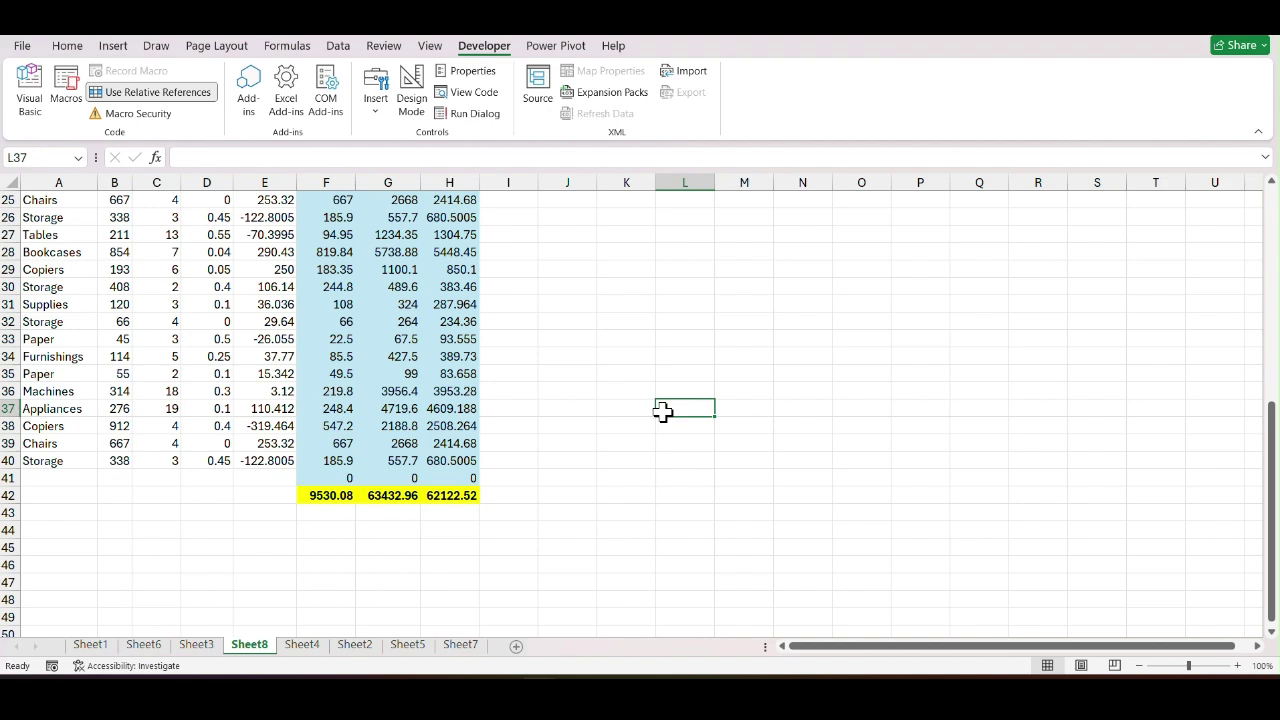
Review the extended table and its totals row, and reread the Second_m code in the VBA editor.
scroll(286, 457, up, 8)
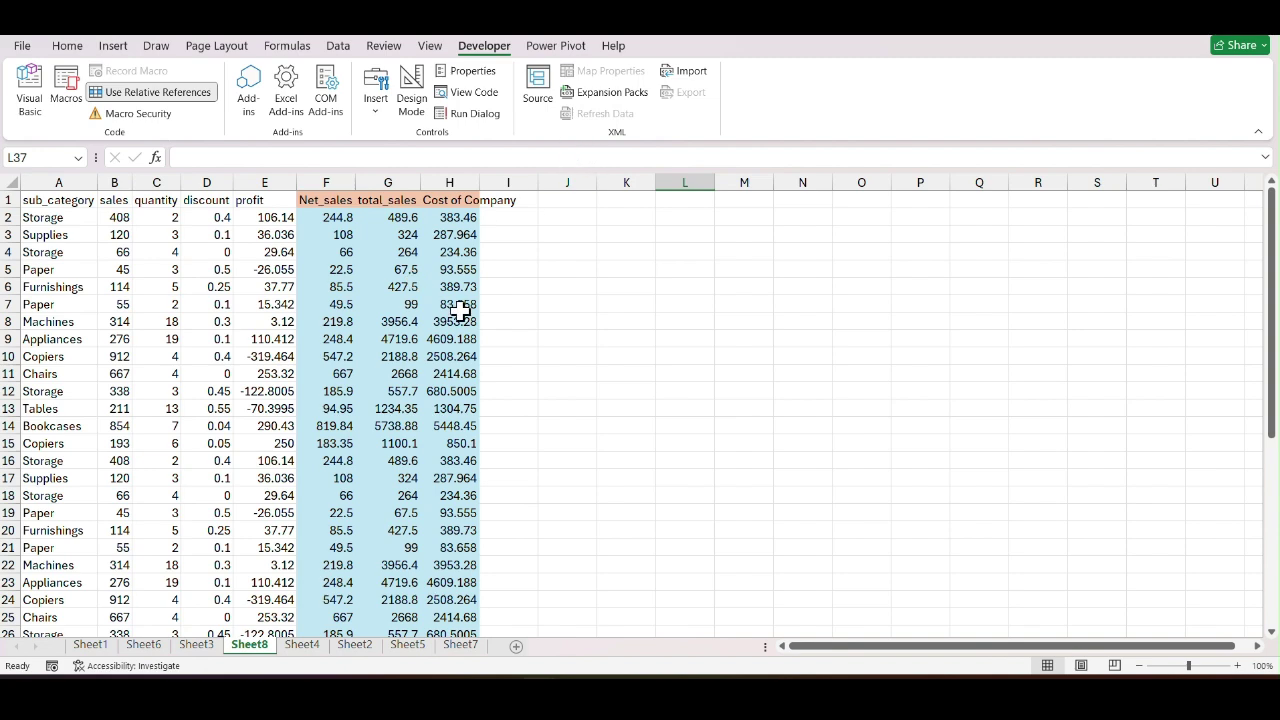
scroll(458, 311, down, 15)
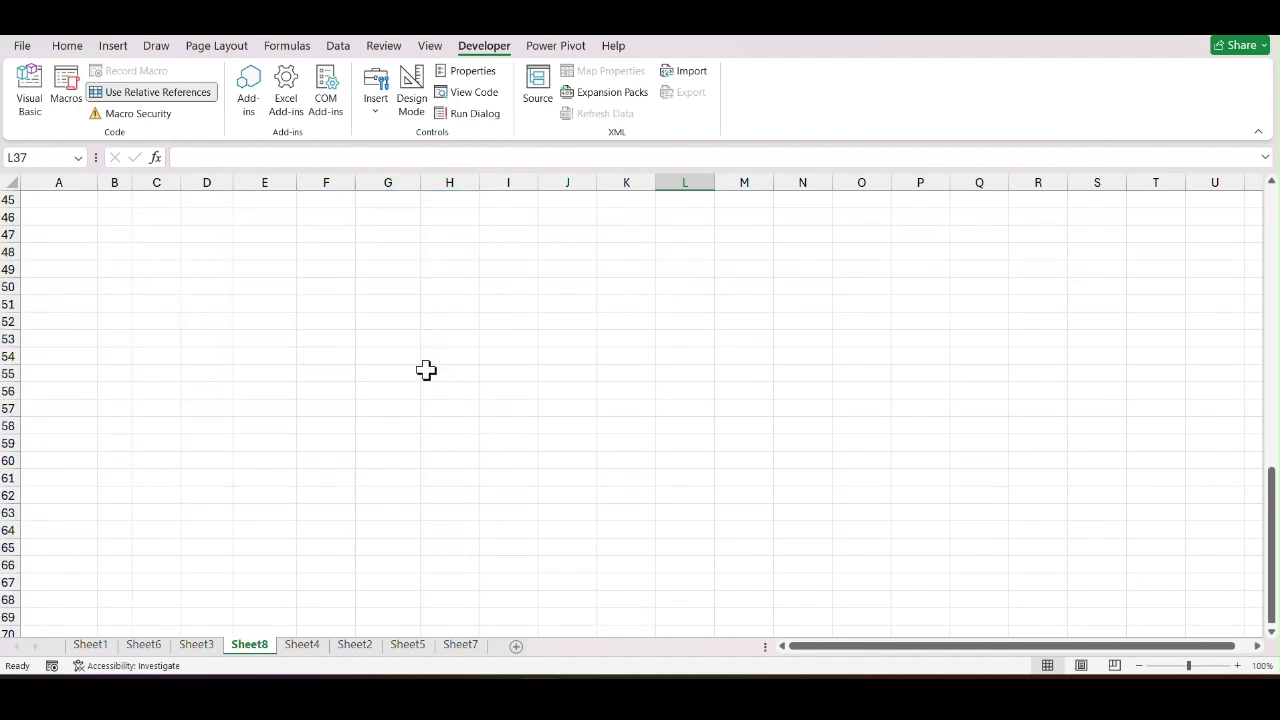
scroll(426, 370, up, 5)
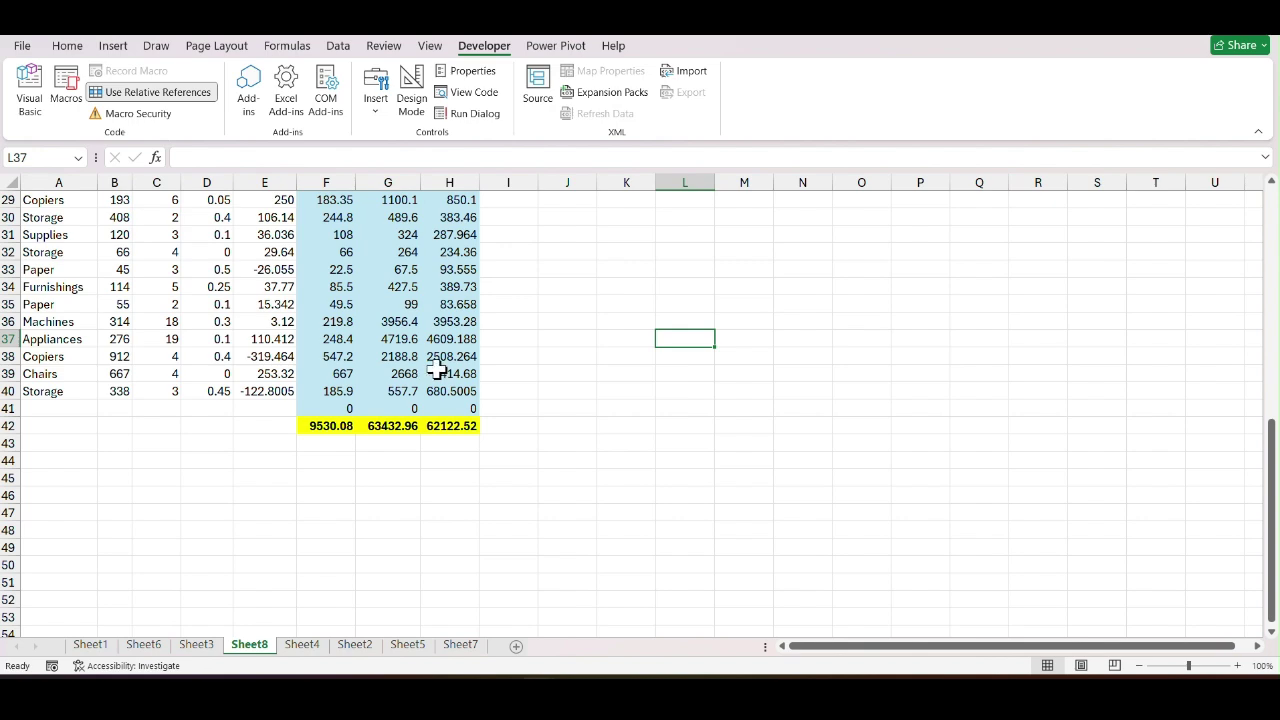
scroll(414, 423, up, 9)
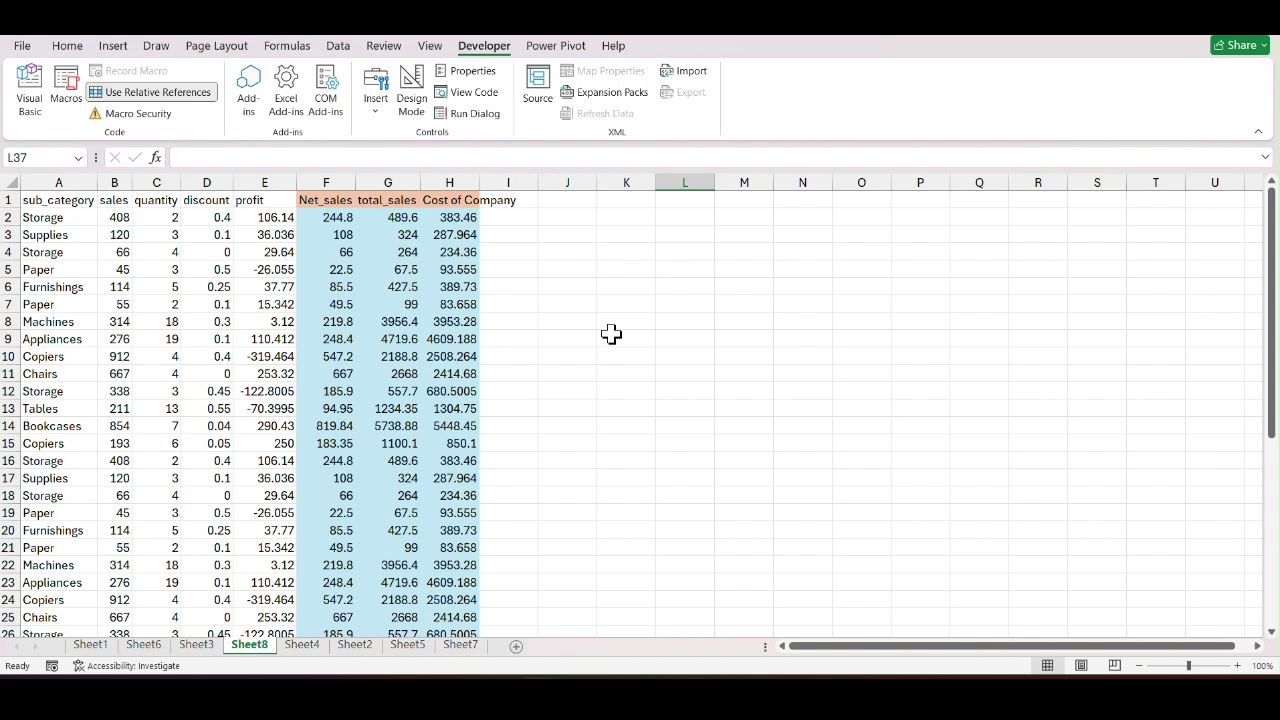
click(30, 95)
scroll(737, 298, up, 2)
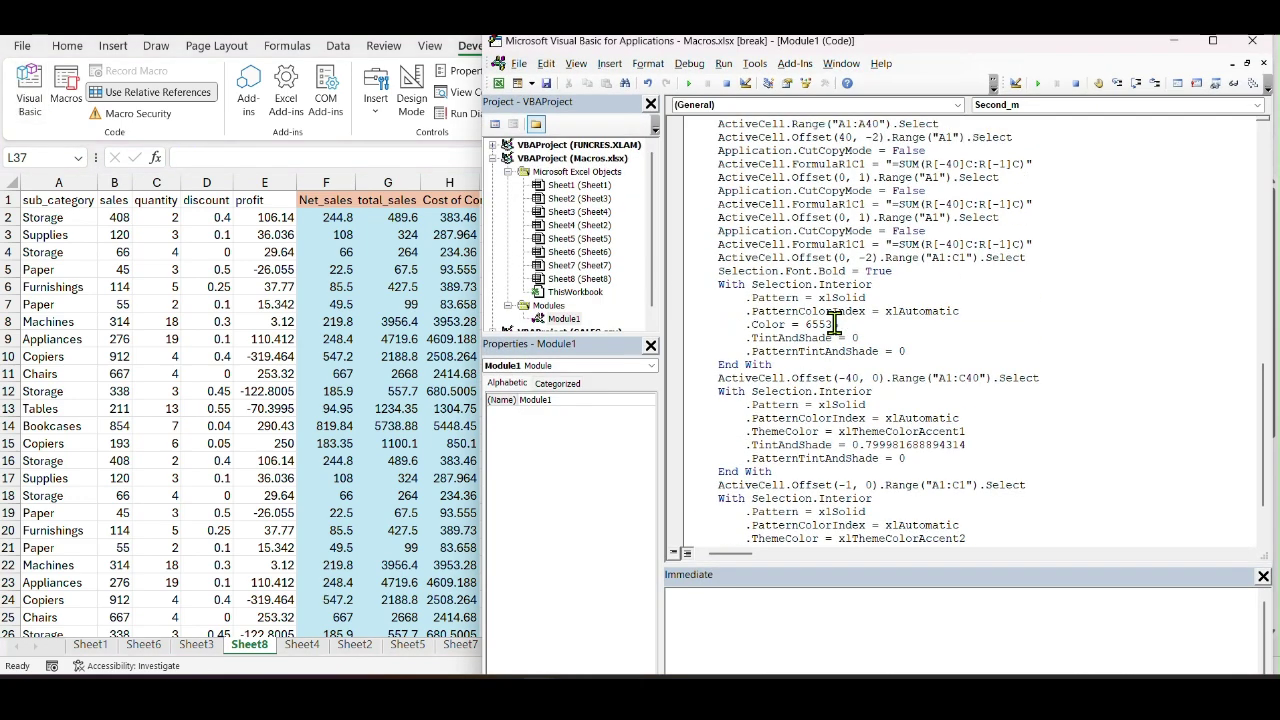
scroll(857, 329, down, 2)
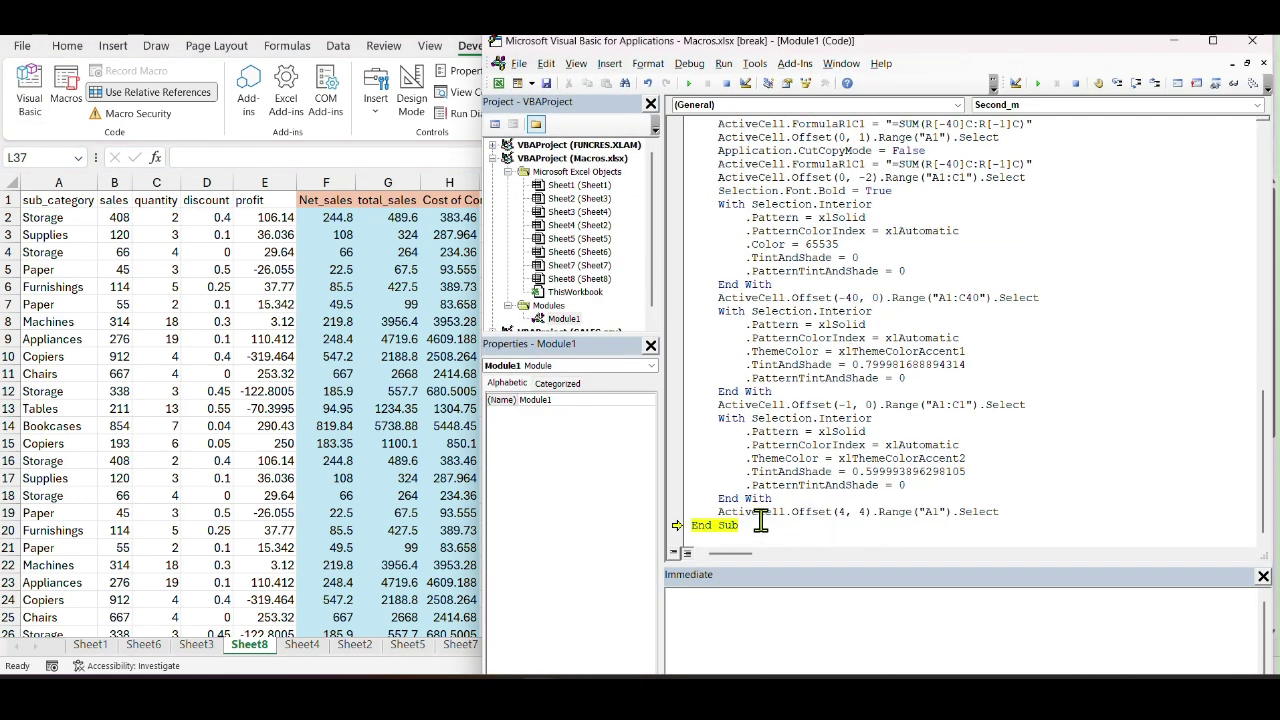
scroll(760, 520, up, 1)
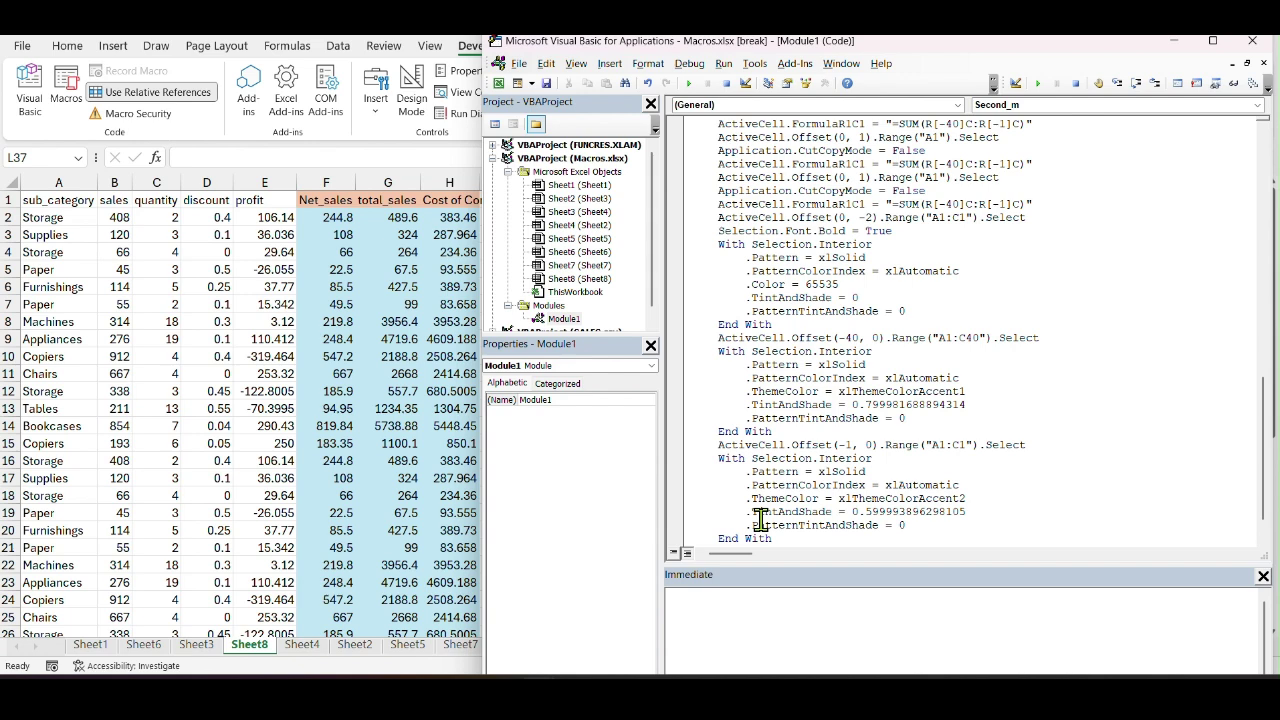
scroll(858, 310, up, 10)
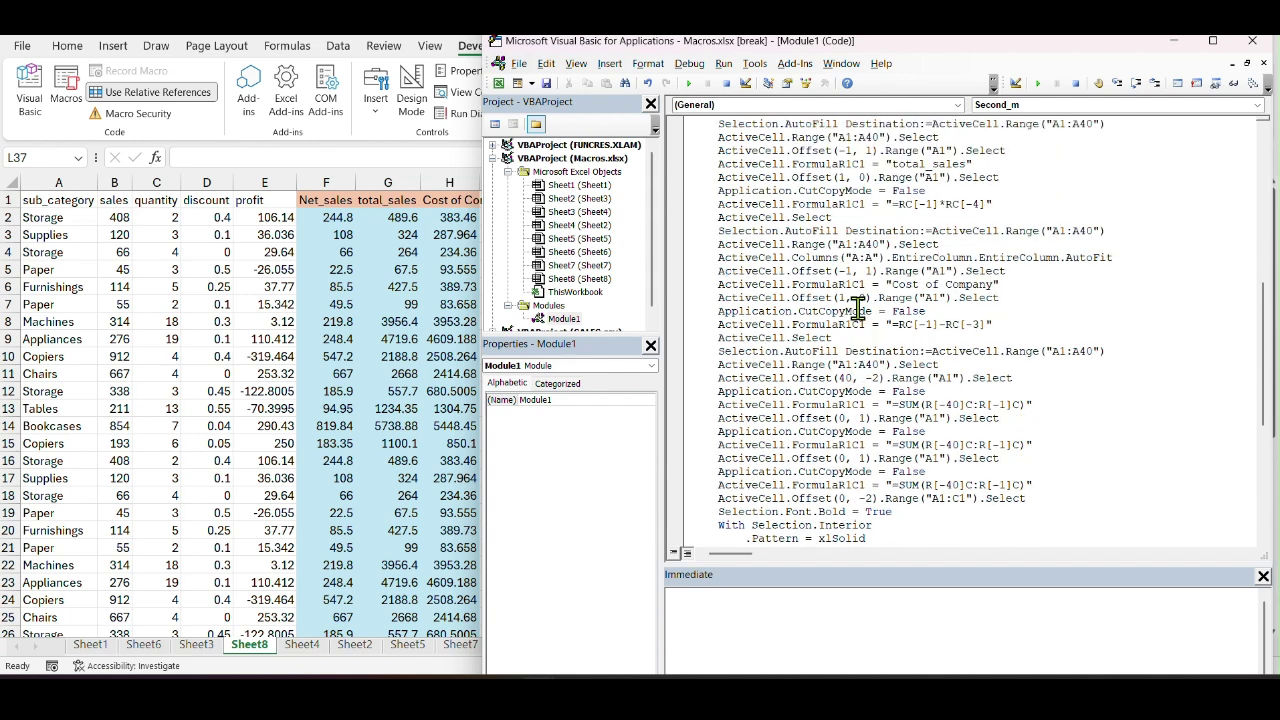
scroll(858, 310, down, 2)
scroll(858, 310, down, 9)
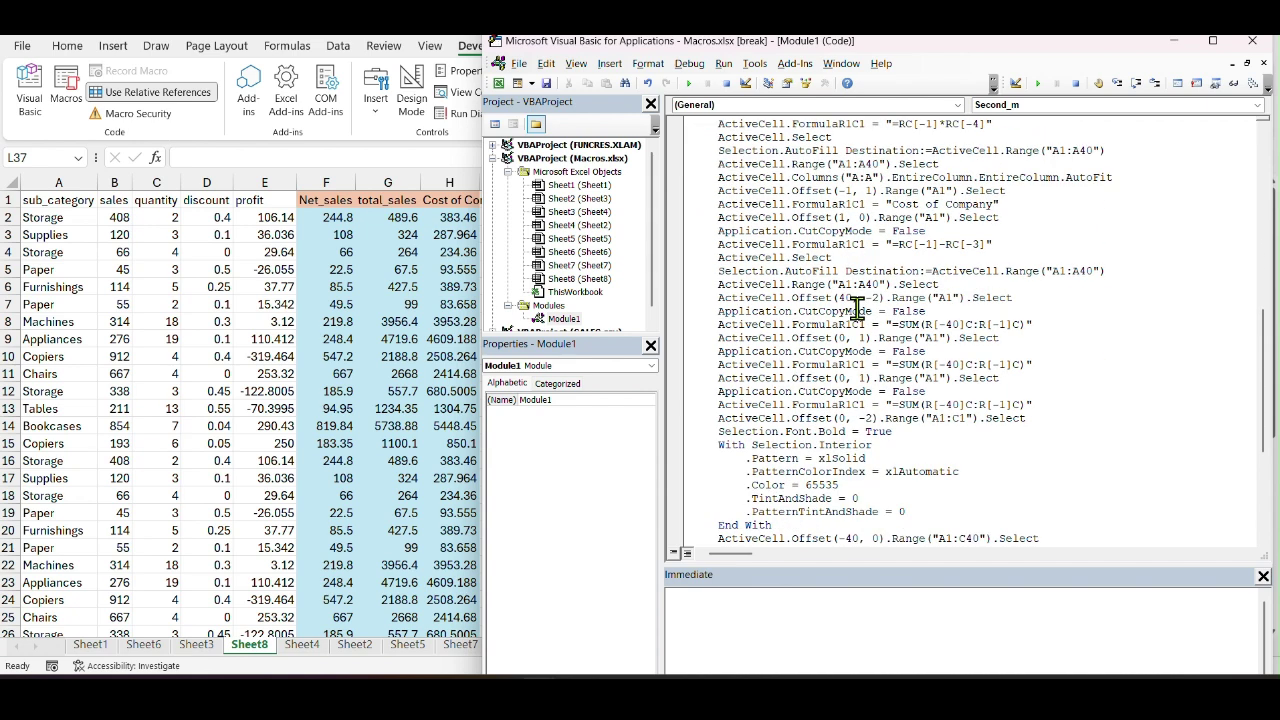
scroll(570, 314, down, 1)
Start exporting Module1 as a Basic file and name the file "first and Second M".
click(560, 306)
right_click(557, 309)
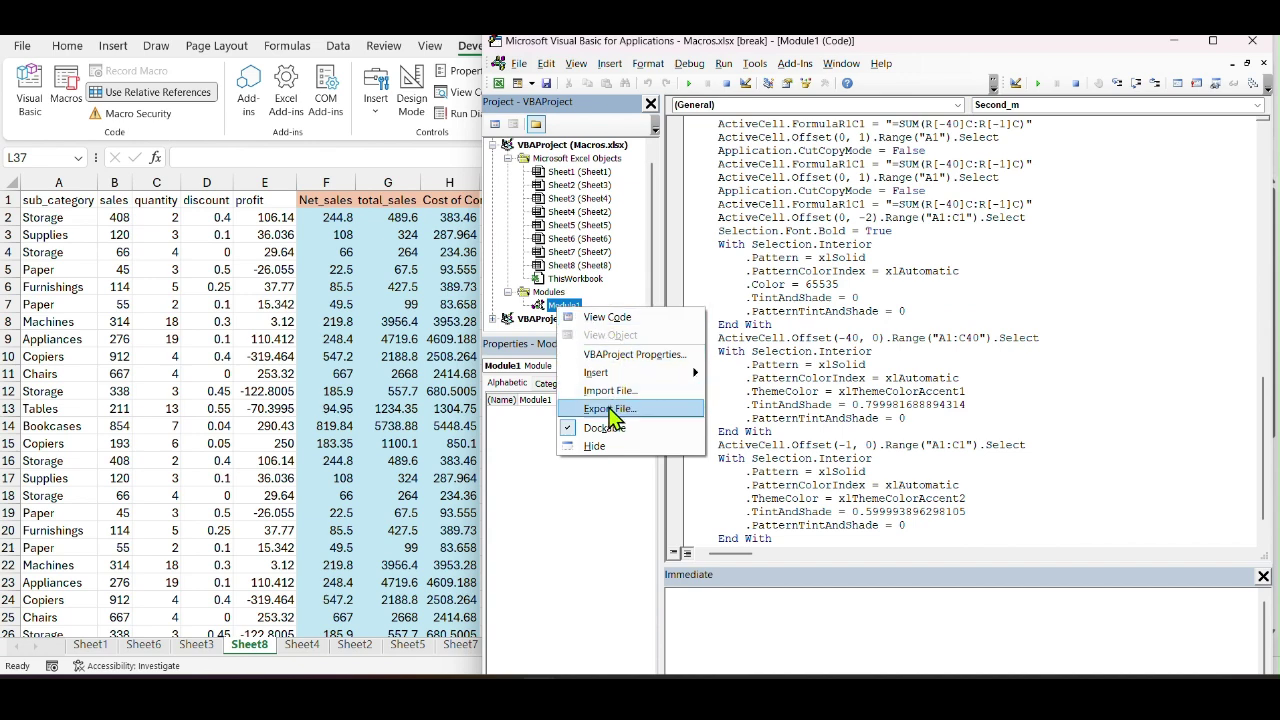
click(610, 418)
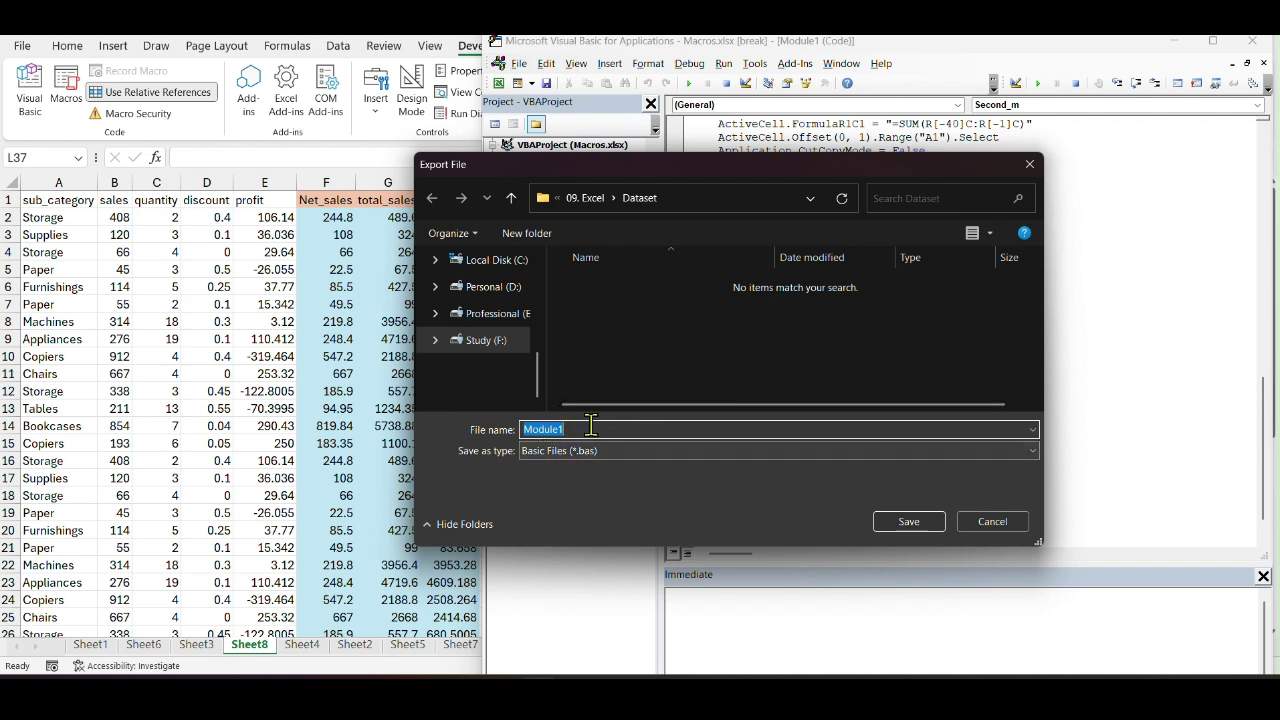
key(BackSpace)
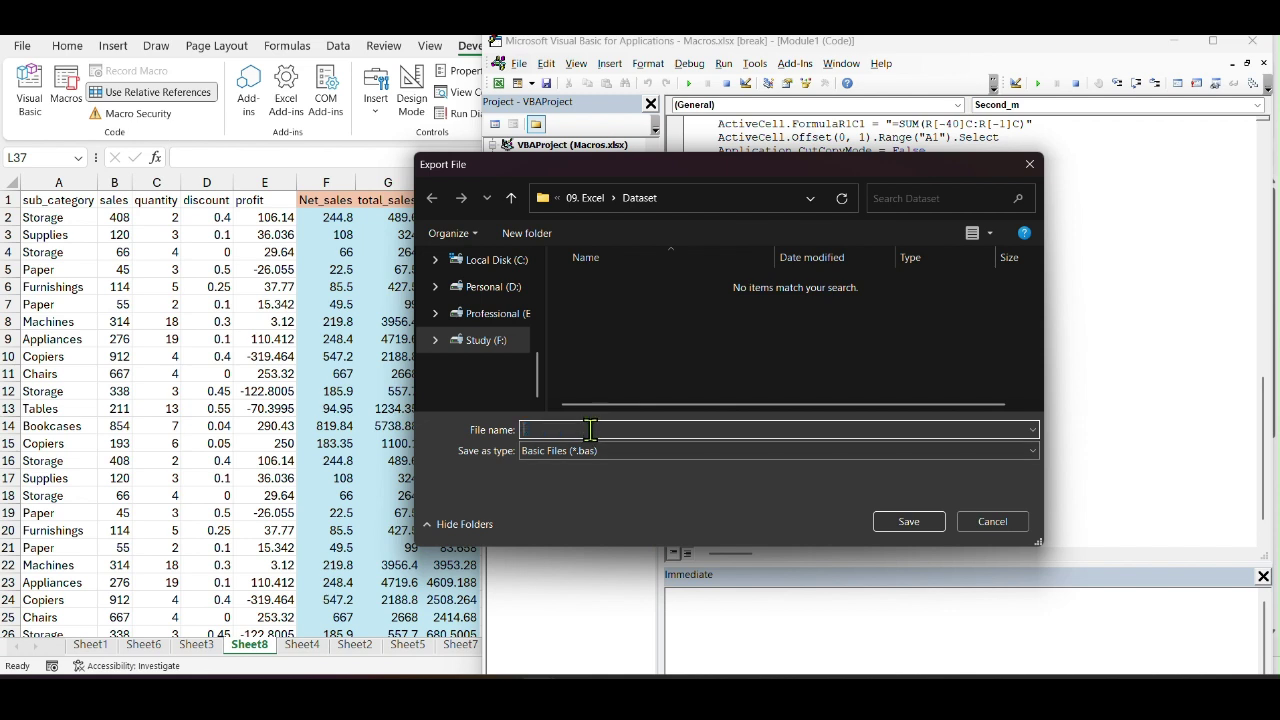
text(Seo)
key(BackSpace)
key(BackSpace)
scroll(457, 314, up, 5)
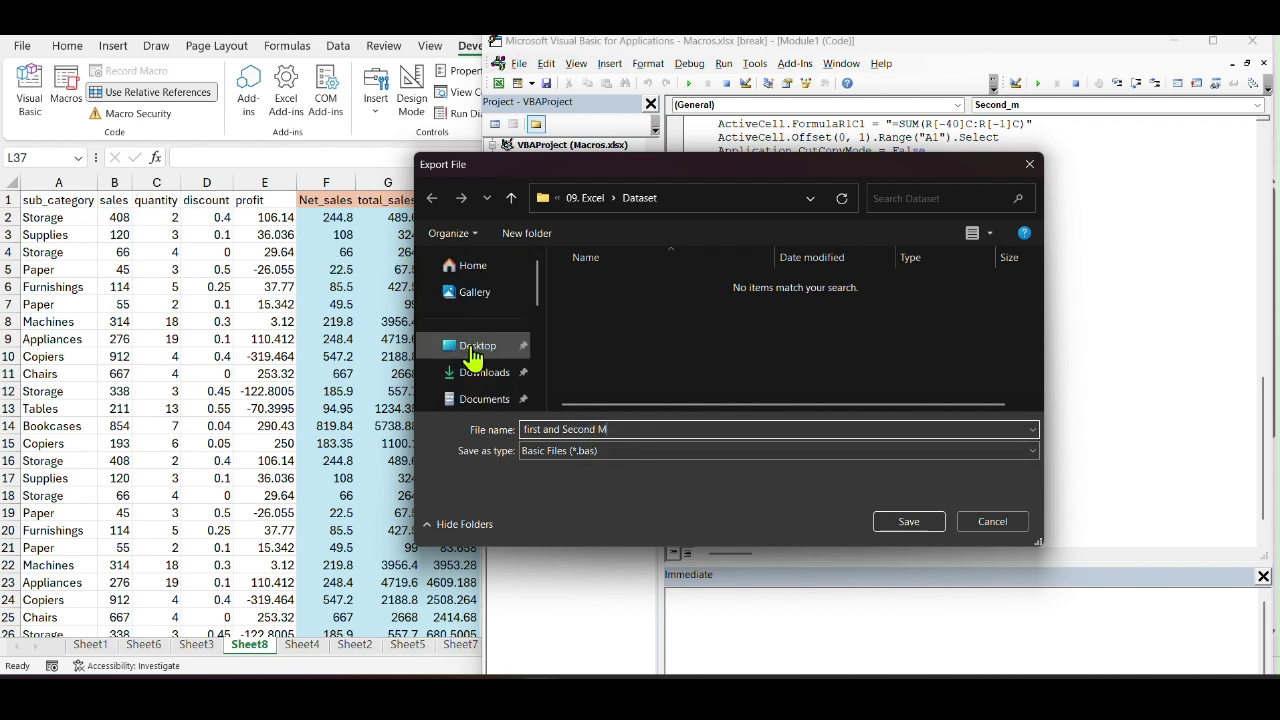
Choose the Downloads folder as the export location and save the module file there.
click(476, 372)
scroll(697, 357, right, 1)
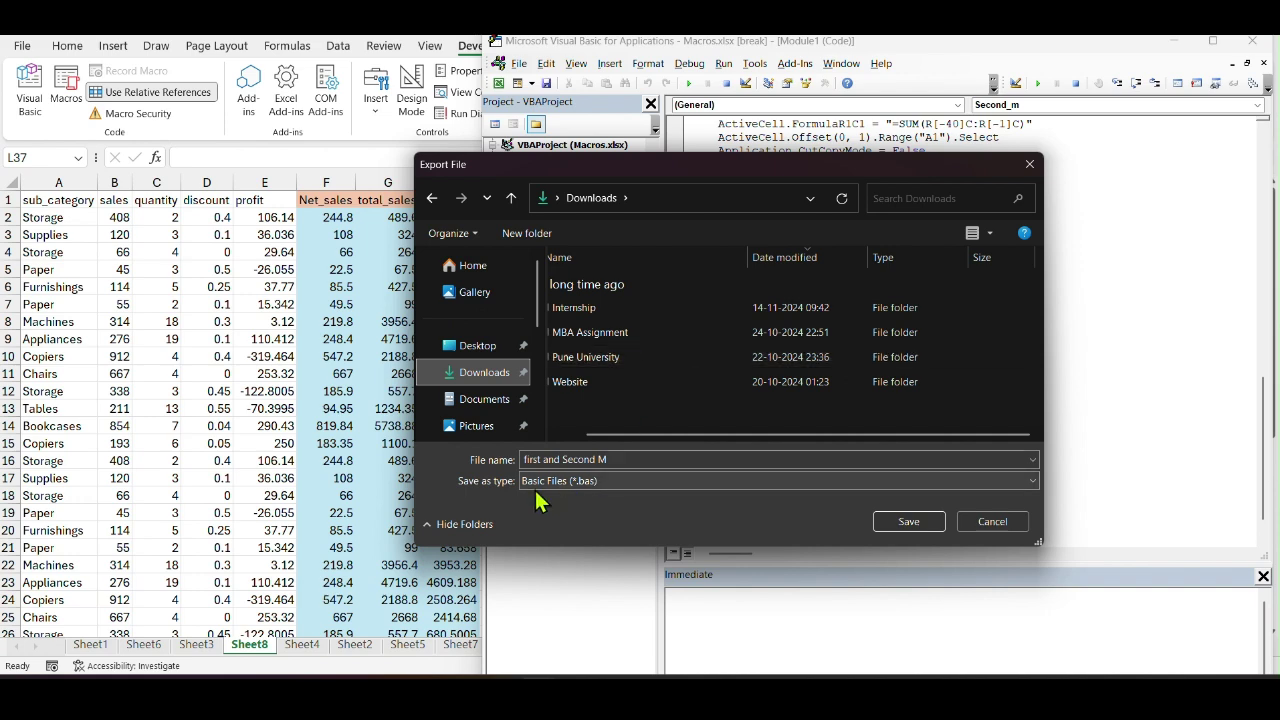
drag(835, 440, 671, 440)
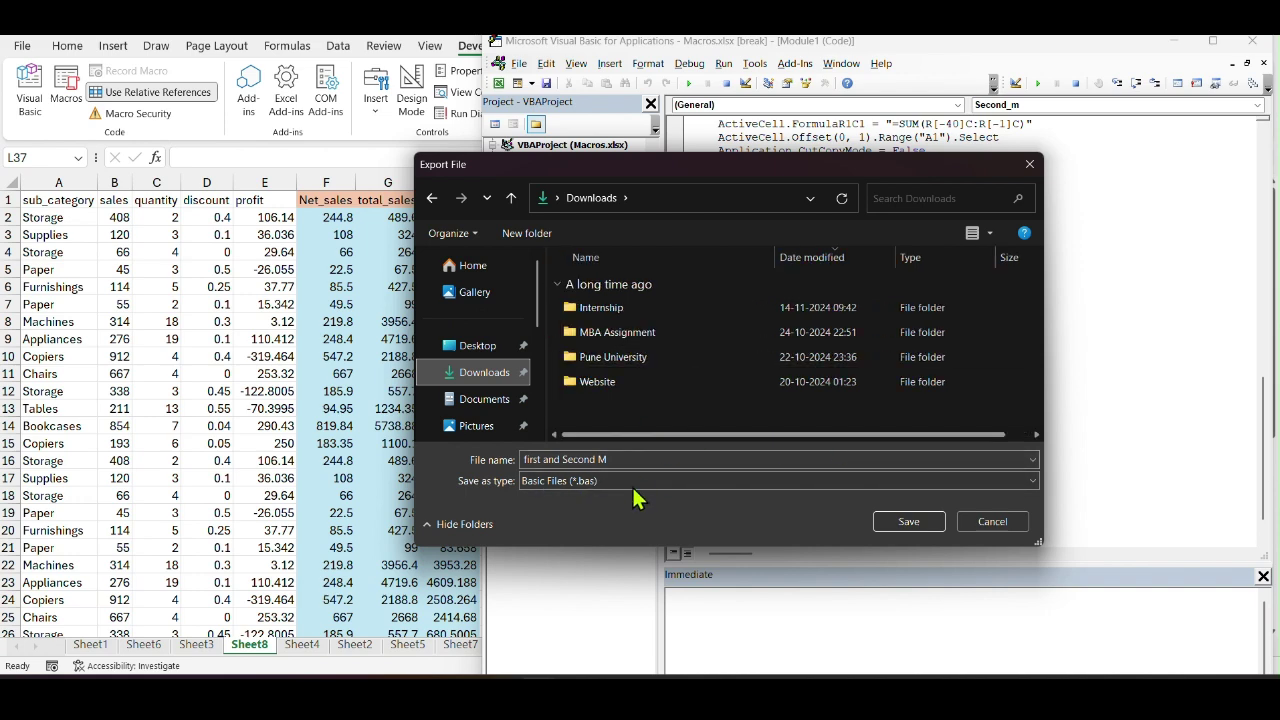
click(907, 522)
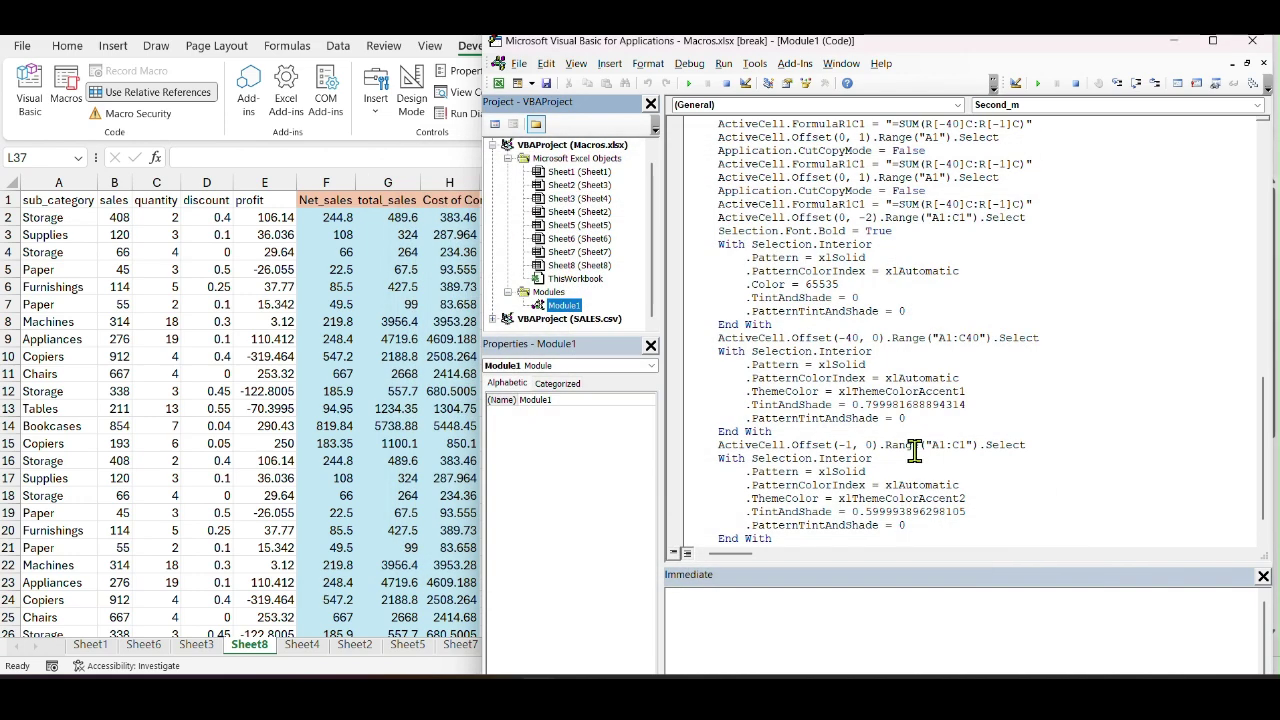
Close the VBA editor, agreeing to stop the debugger, and look over the Sheet8 table.
click(1252, 41)
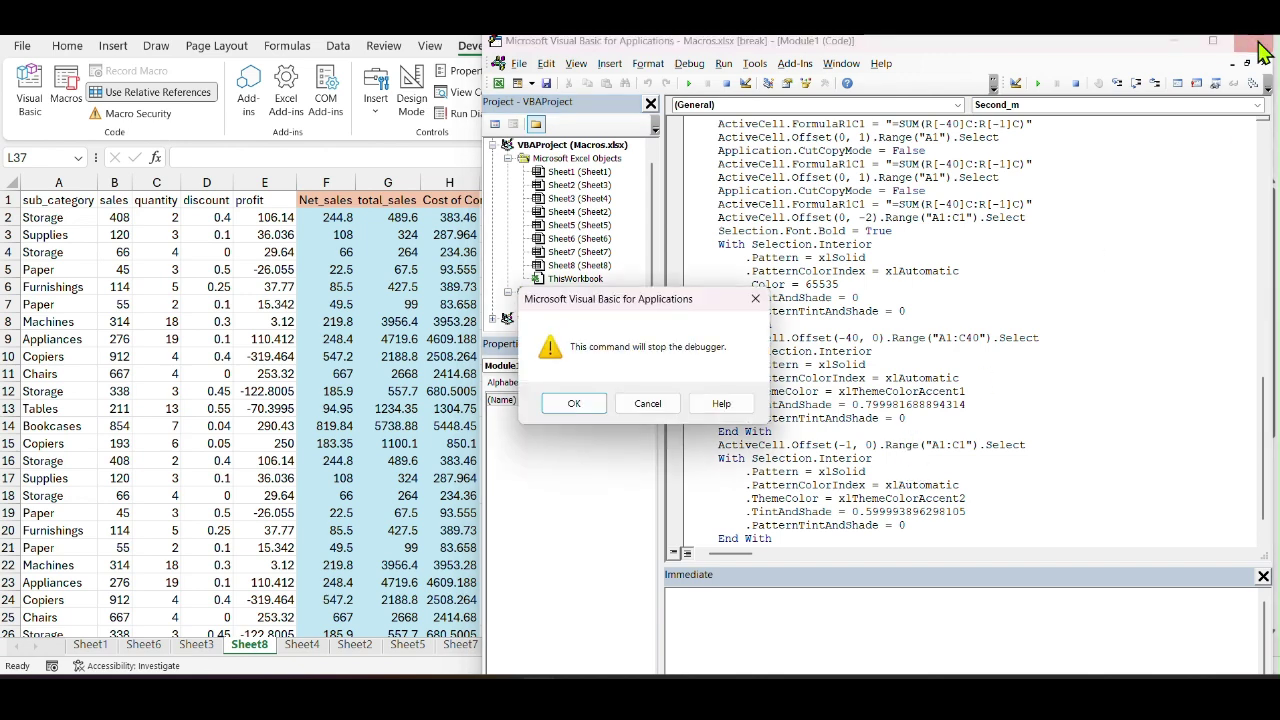
click(651, 408)
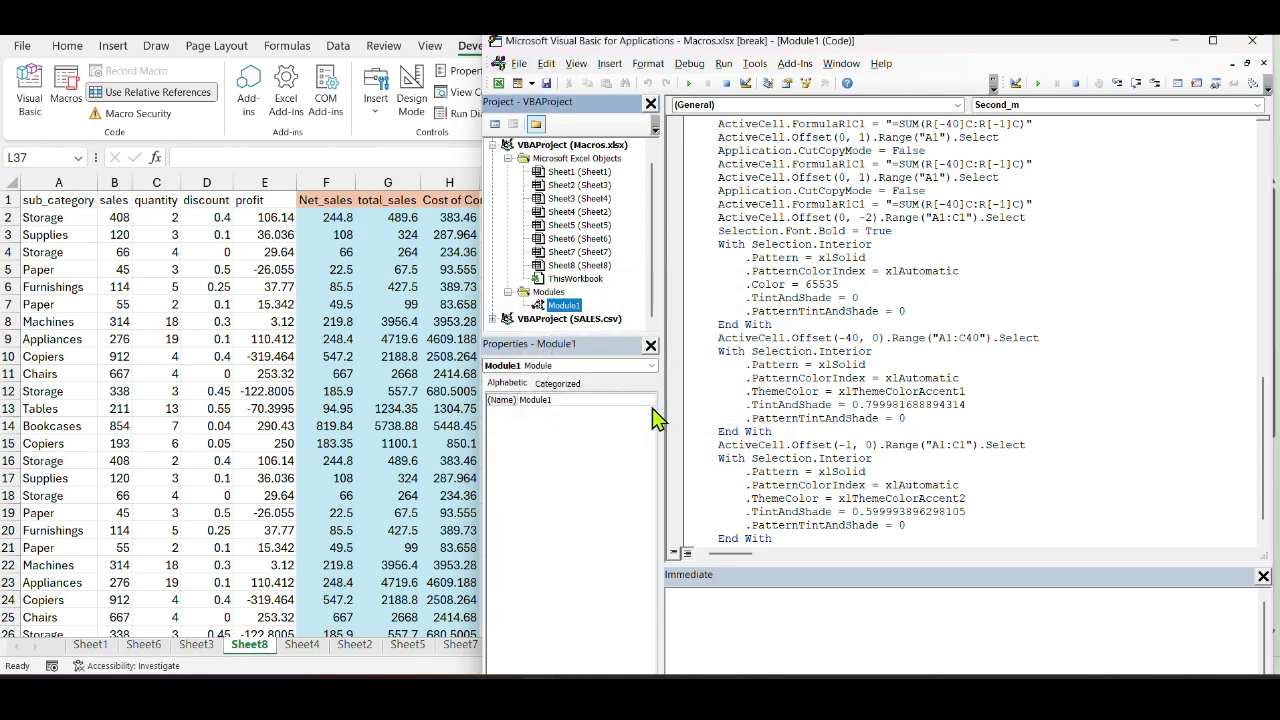
click(1252, 41)
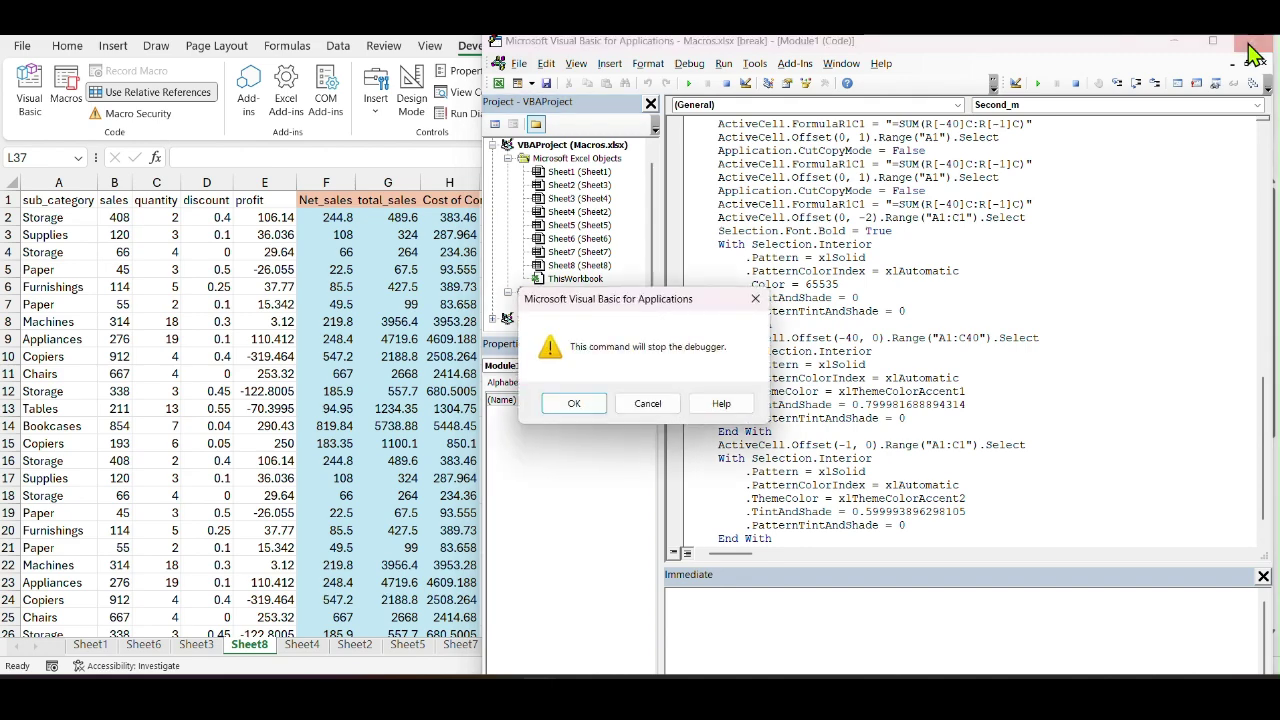
click(574, 406)
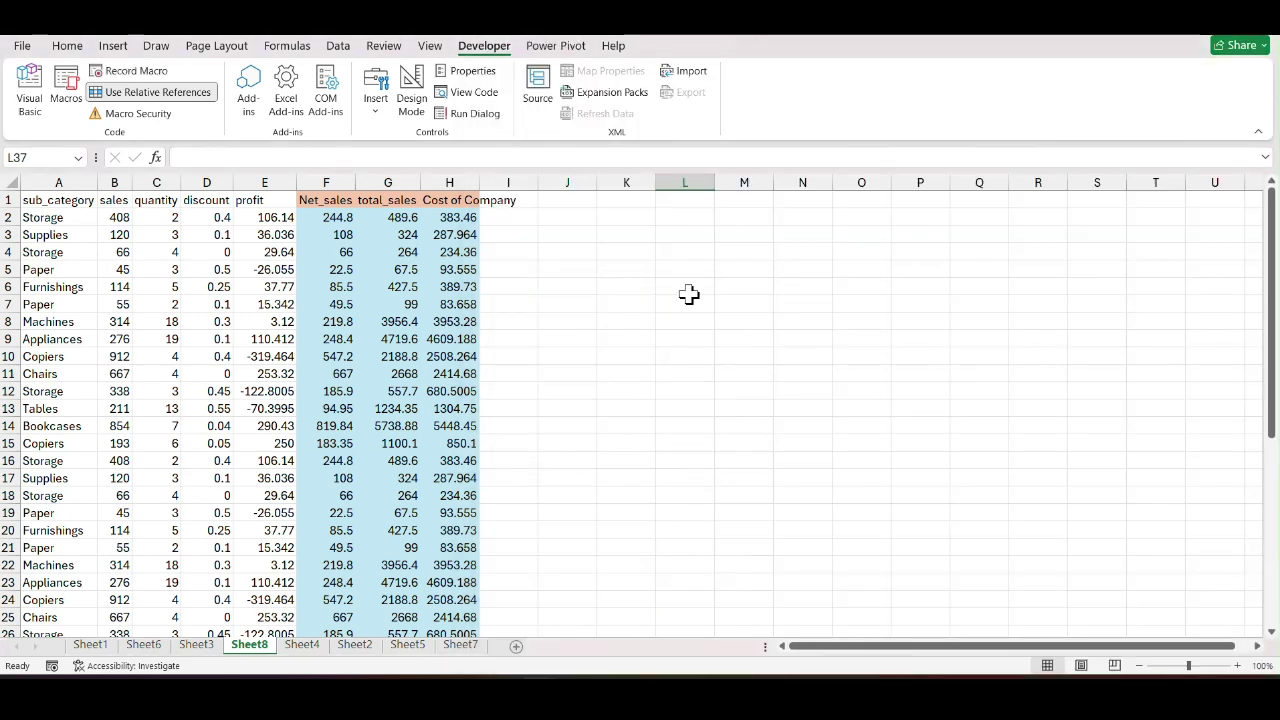
scroll(449, 323, down, 12)
scroll(428, 334, up, 12)
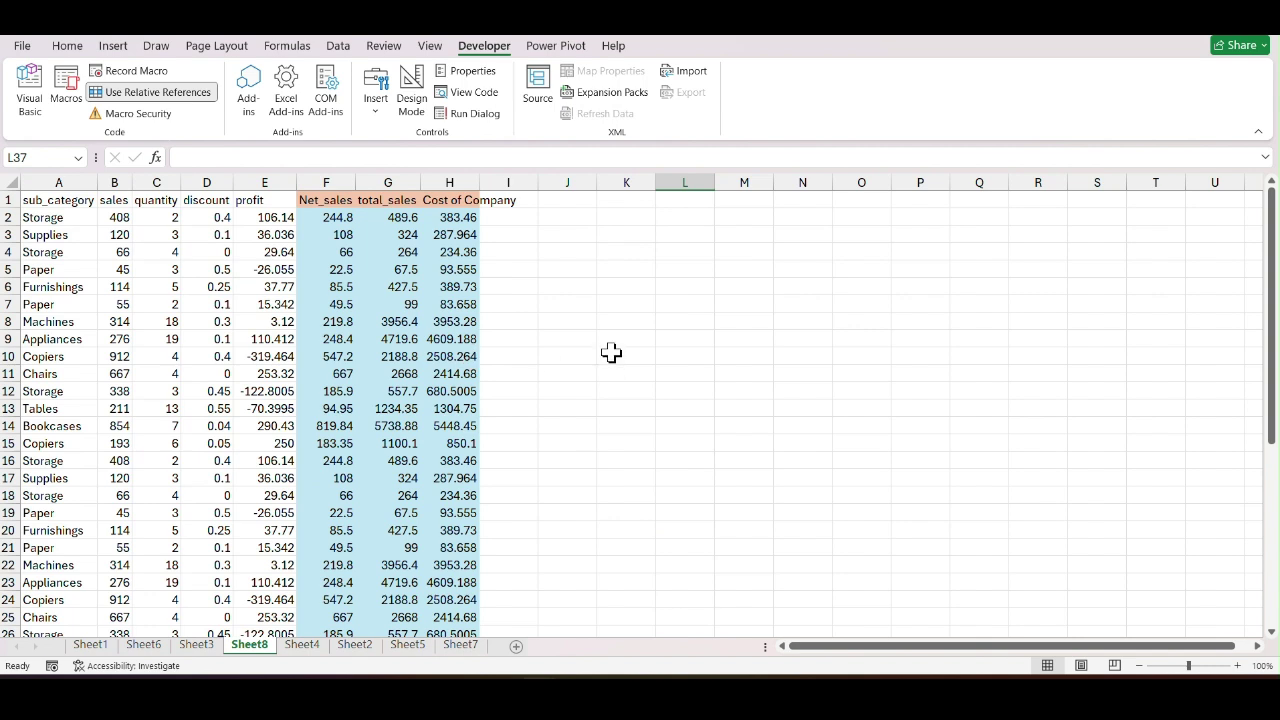
Copy the data in A1:E14 of Sheet8 and create a new blank workbook.
click(38, 201)
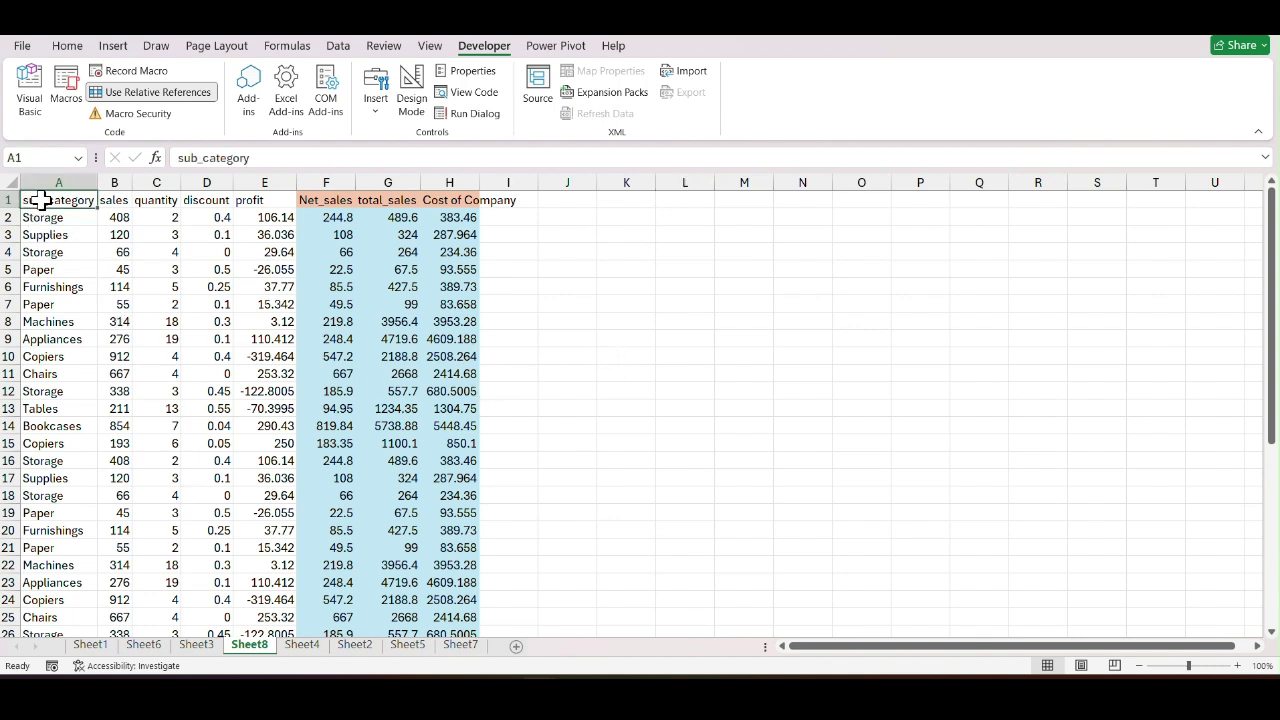
drag(38, 201, 265, 433)
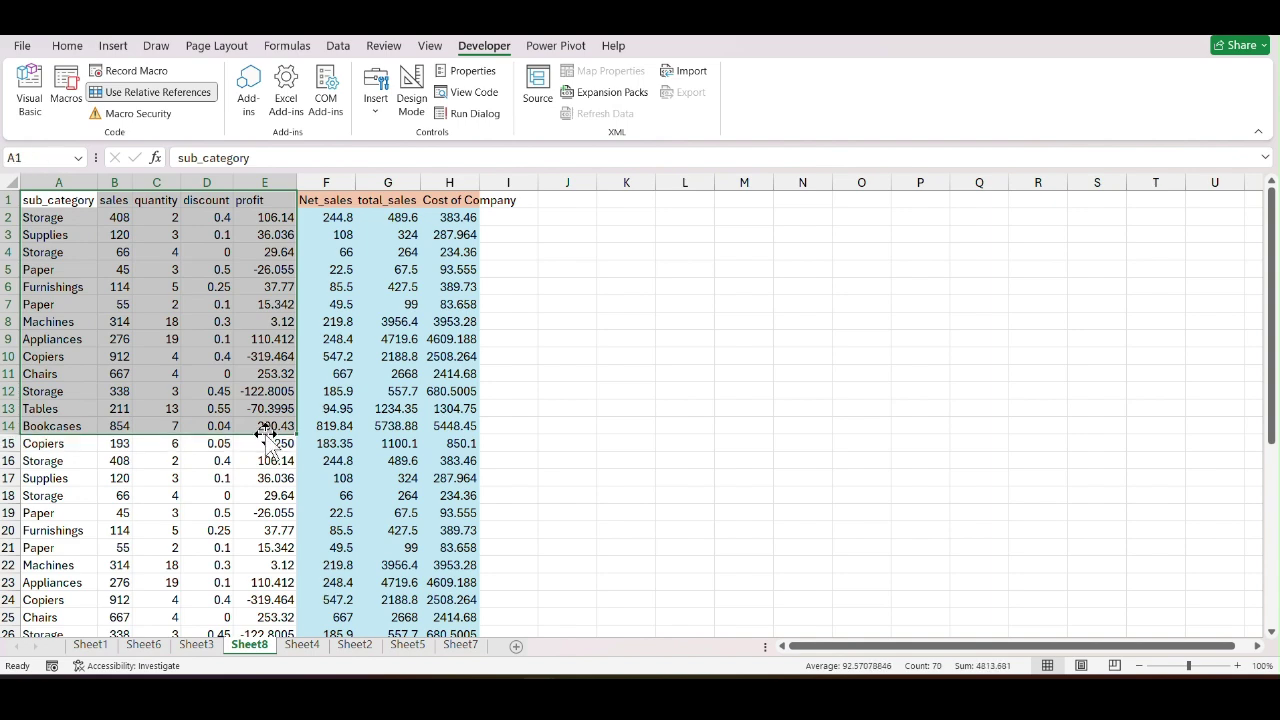
key(ctrl+c)
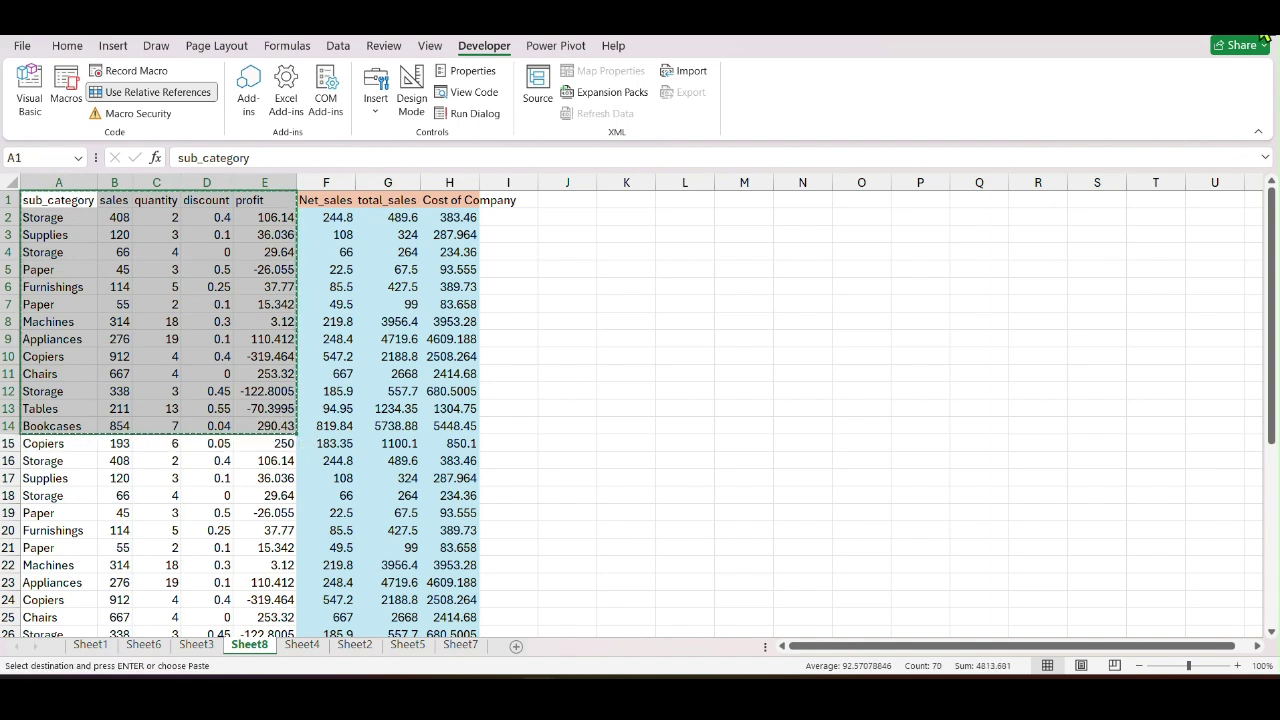
click(1263, 30)
click(1265, 30)
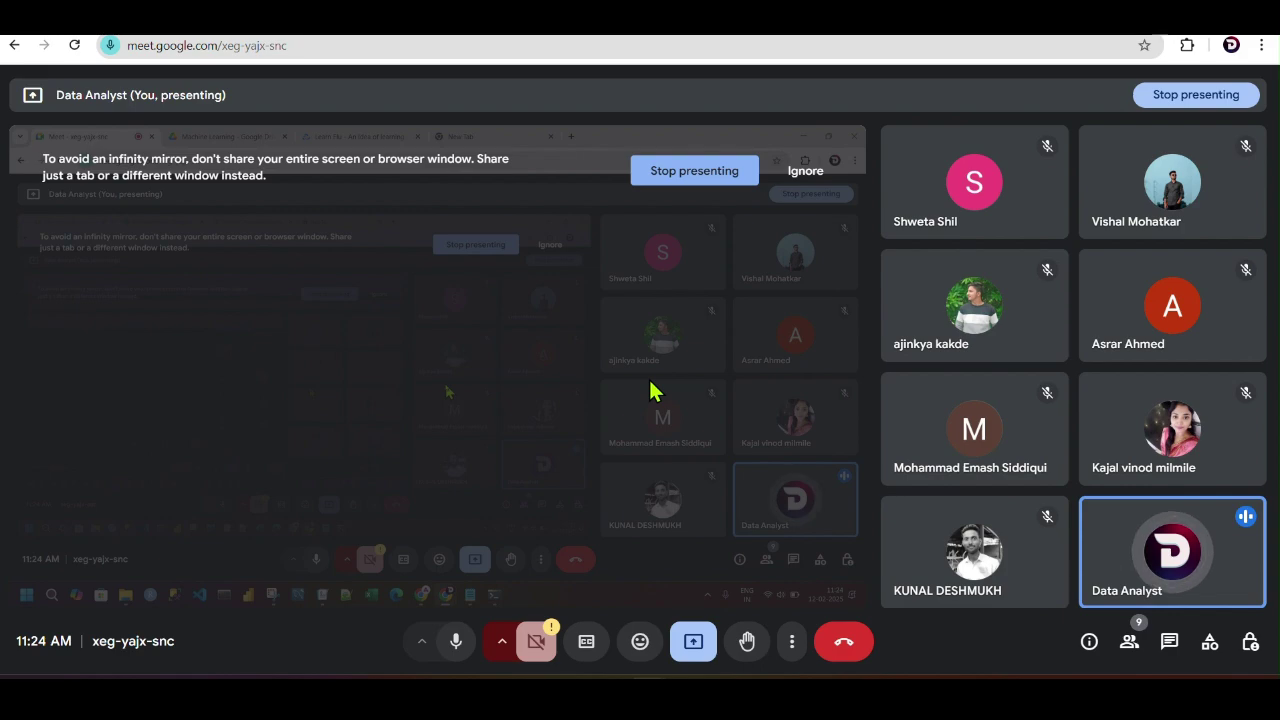
click(539, 702)
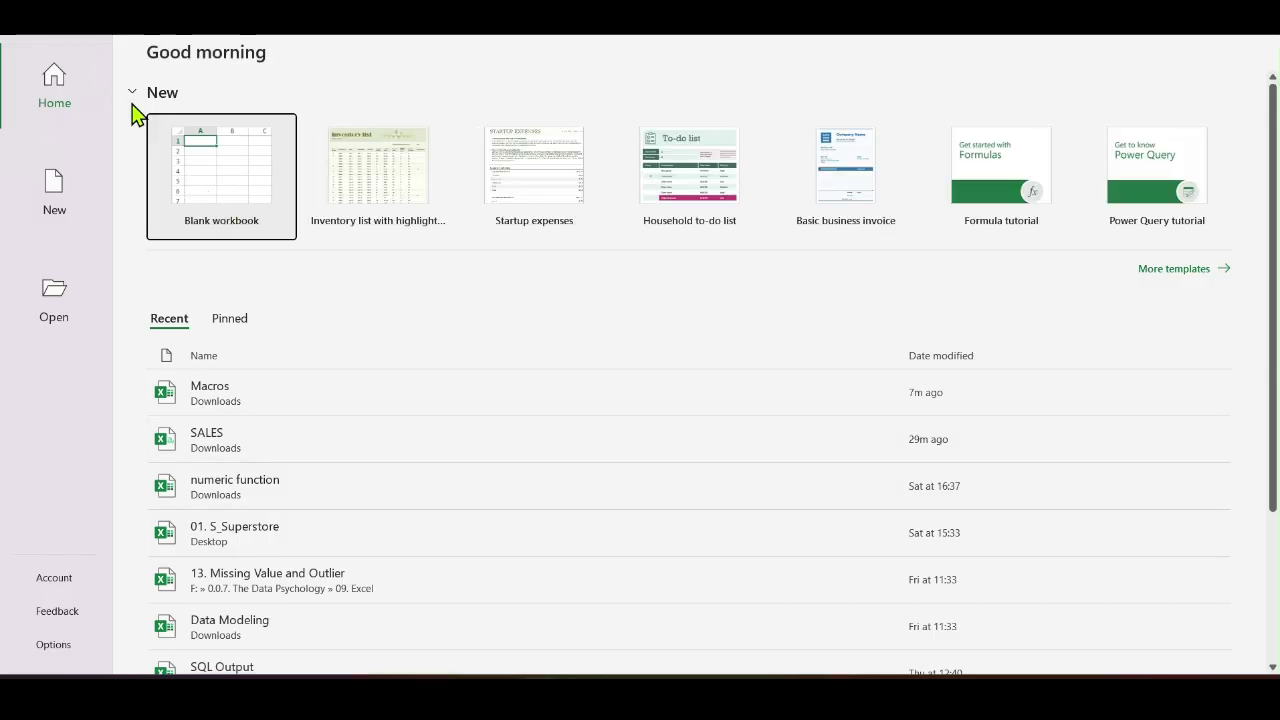
click(250, 190)
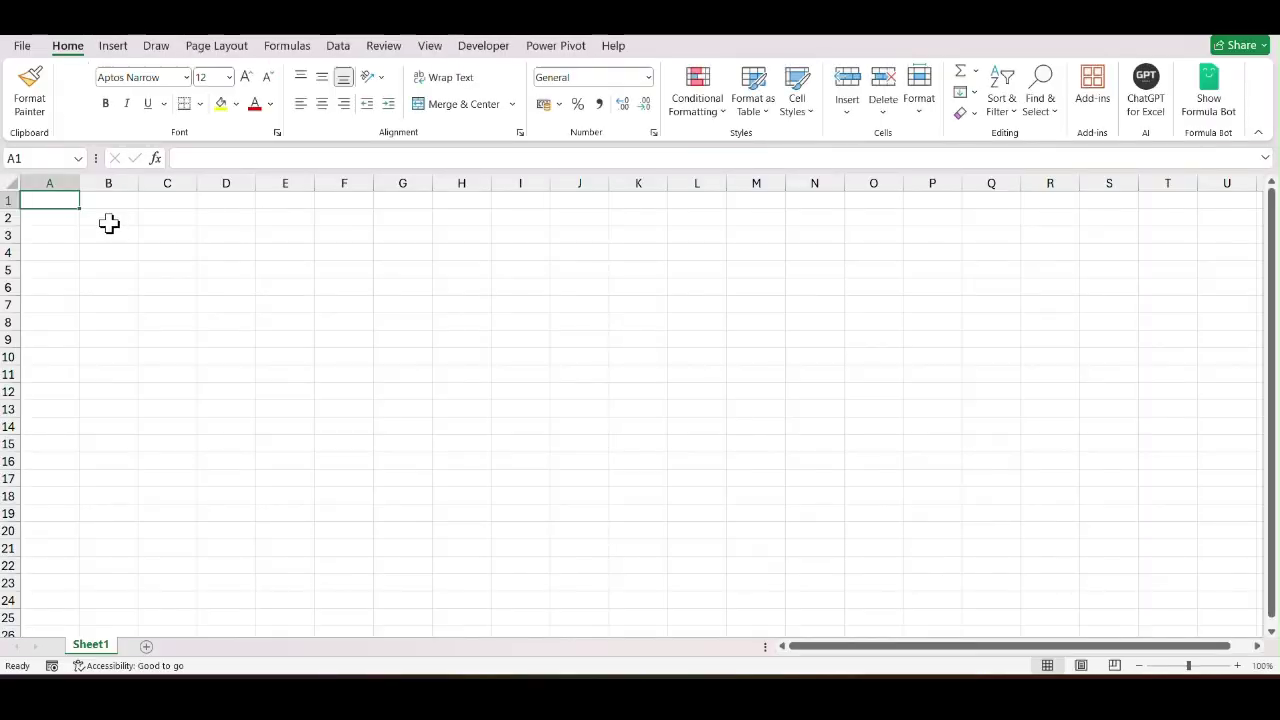
Paste the copied data at A1 of the new workbook's Sheet1.
click(110, 222)
click(55, 199)
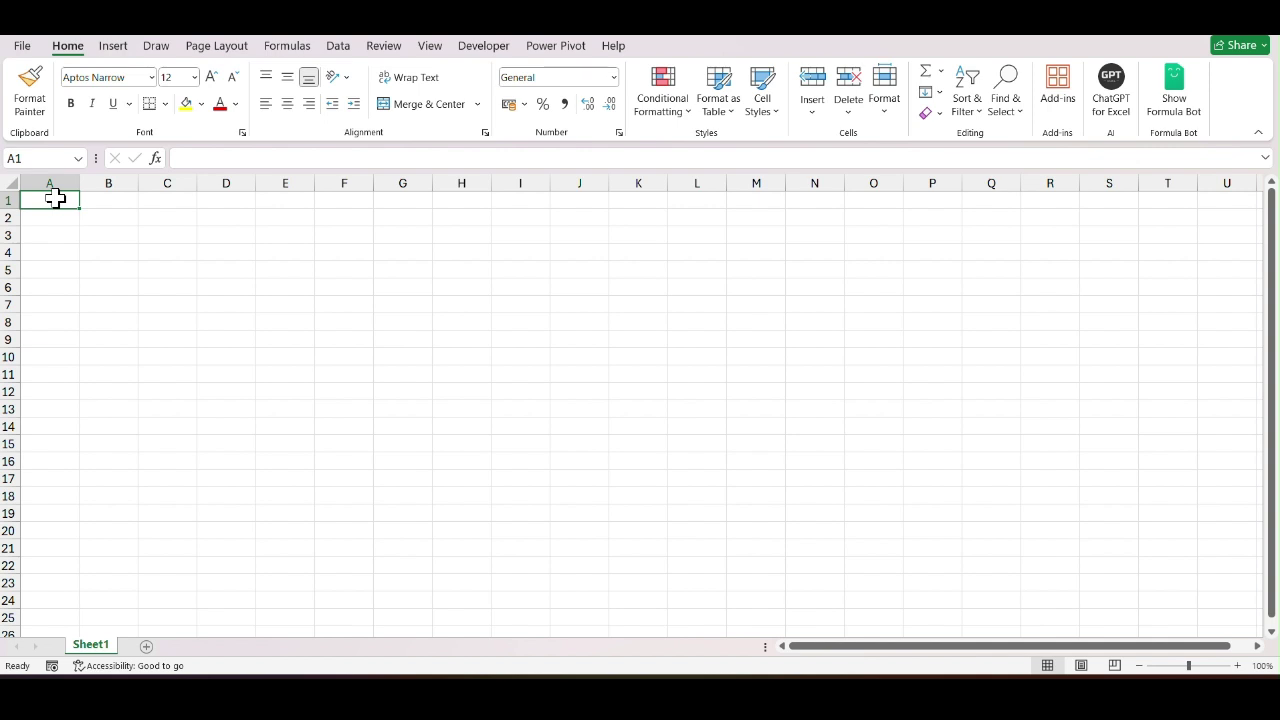
right_click(57, 201)
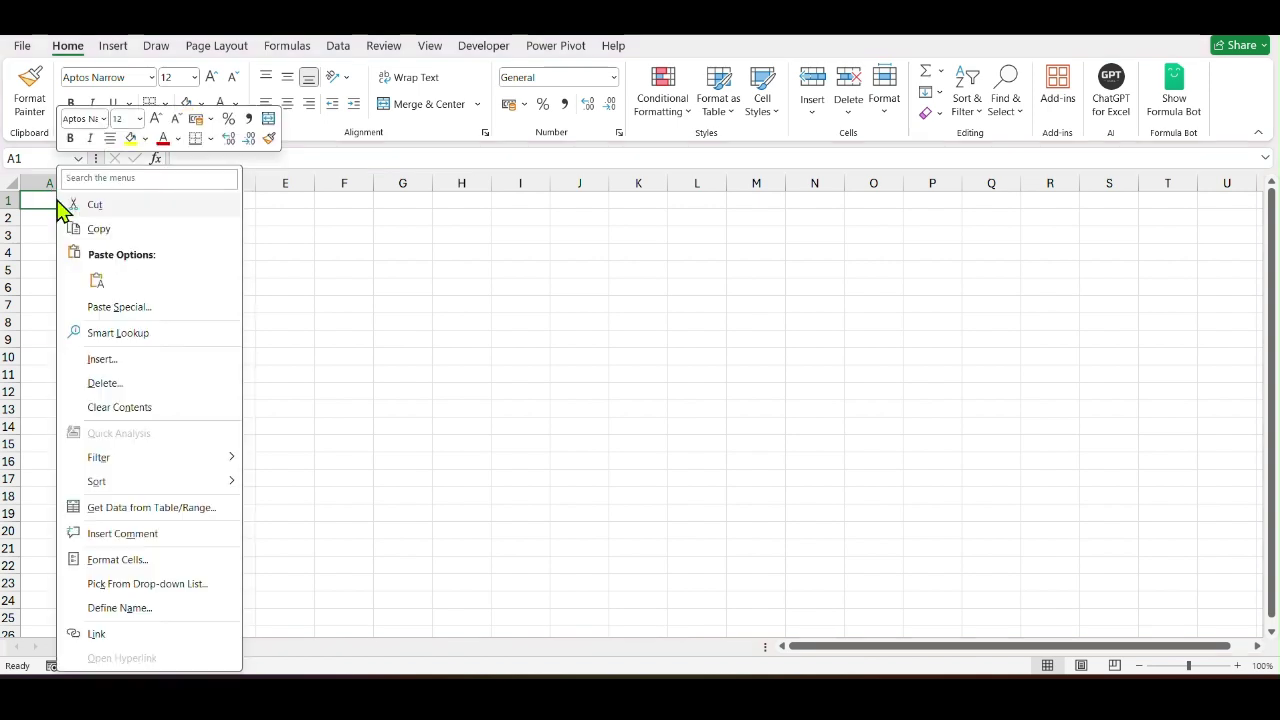
click(97, 281)
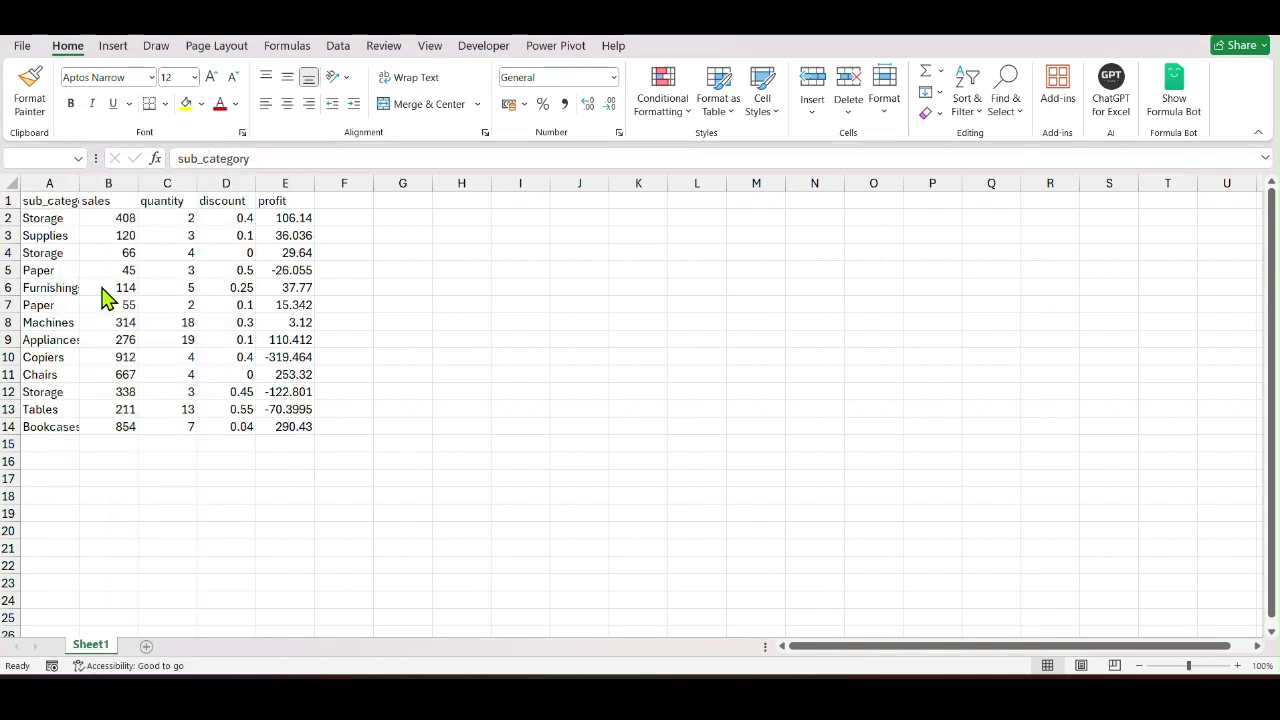
click(389, 250)
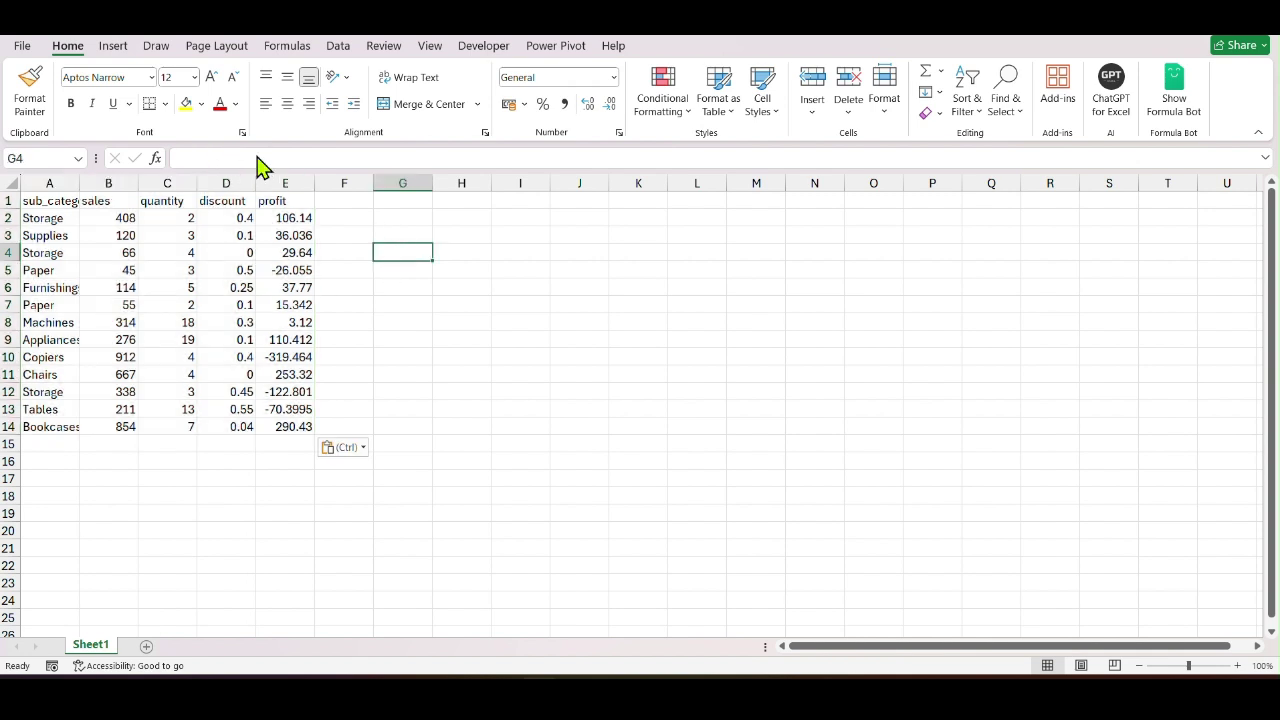
Copy the sub_category to discount columns, A1:D14, into cell A1 of a new worksheet.
drag(49, 206, 228, 427)
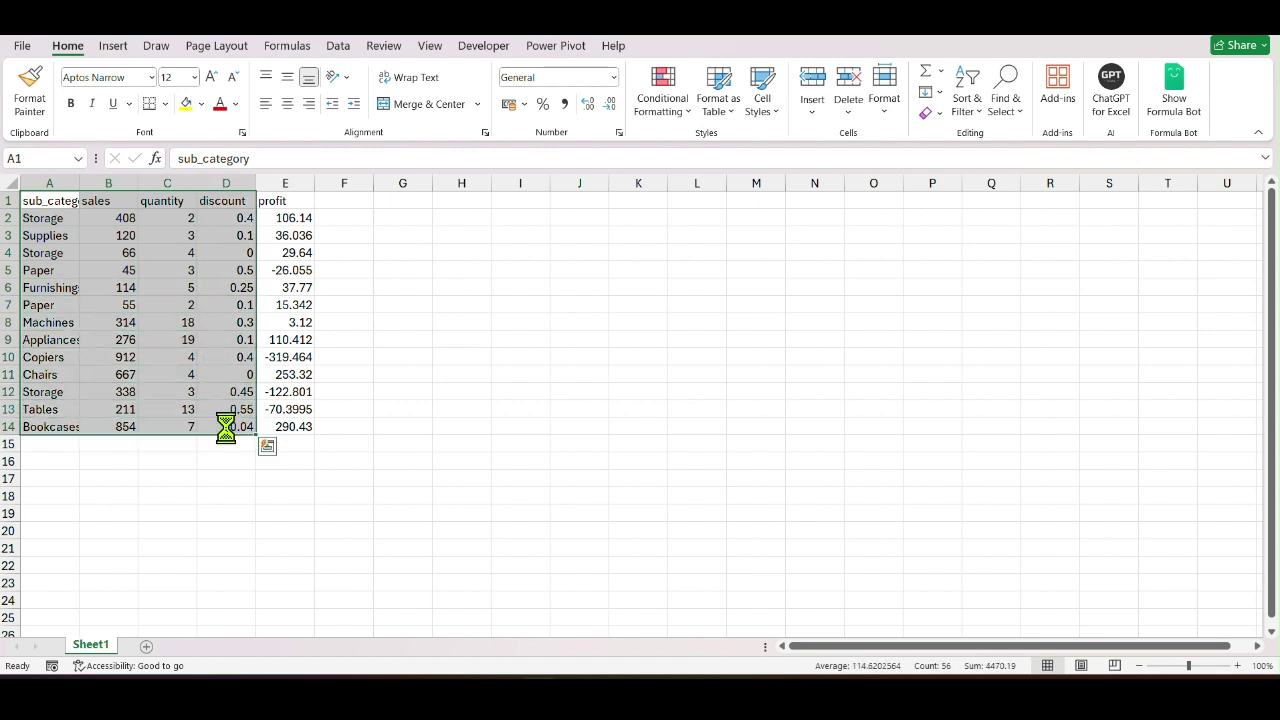
key(ctrl+c)
click(146, 646)
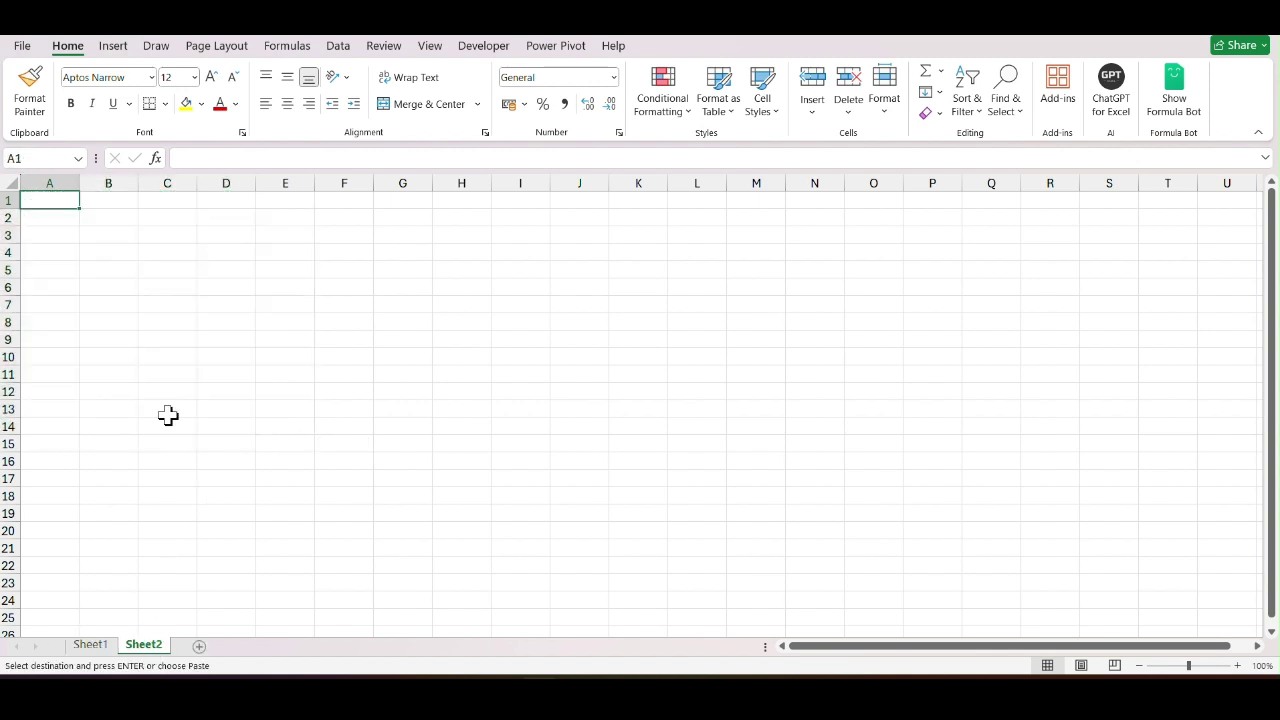
key(ctrl+v)
click(300, 288)
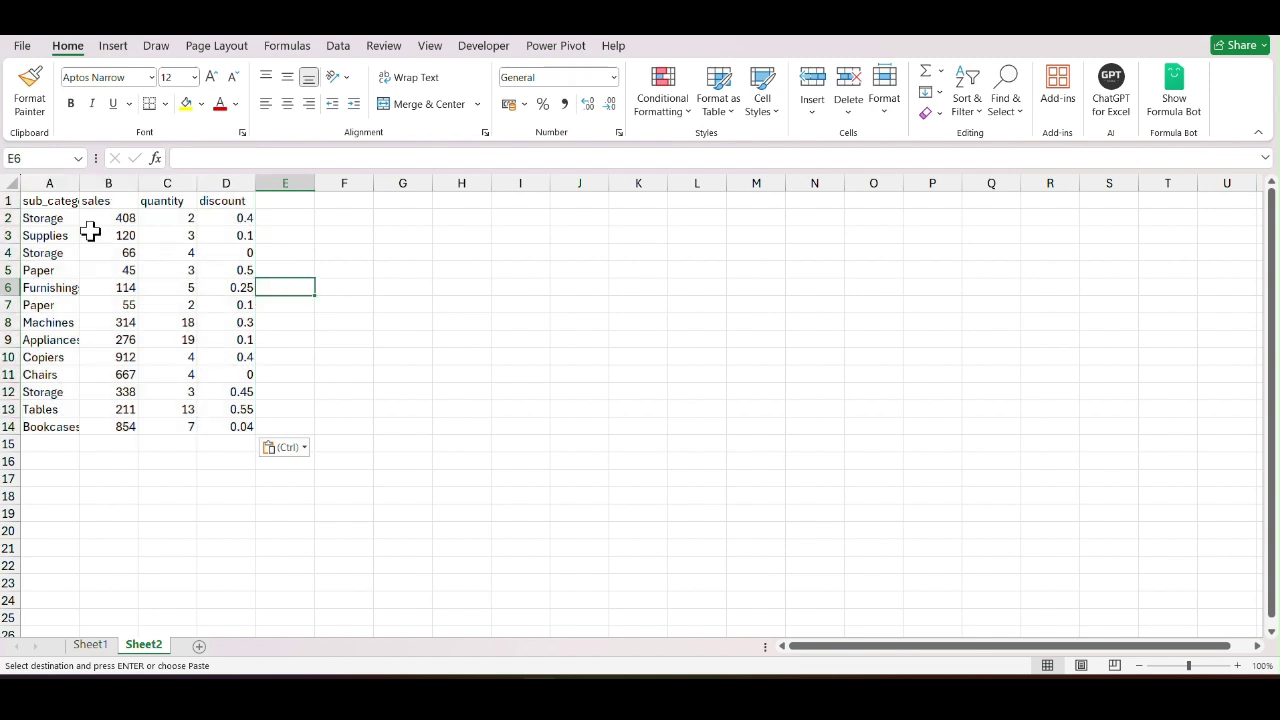
Append a second copy of the data rows A2:D14 starting at A15 on Sheet2.
drag(55, 218, 251, 429)
key(ctrl+c)
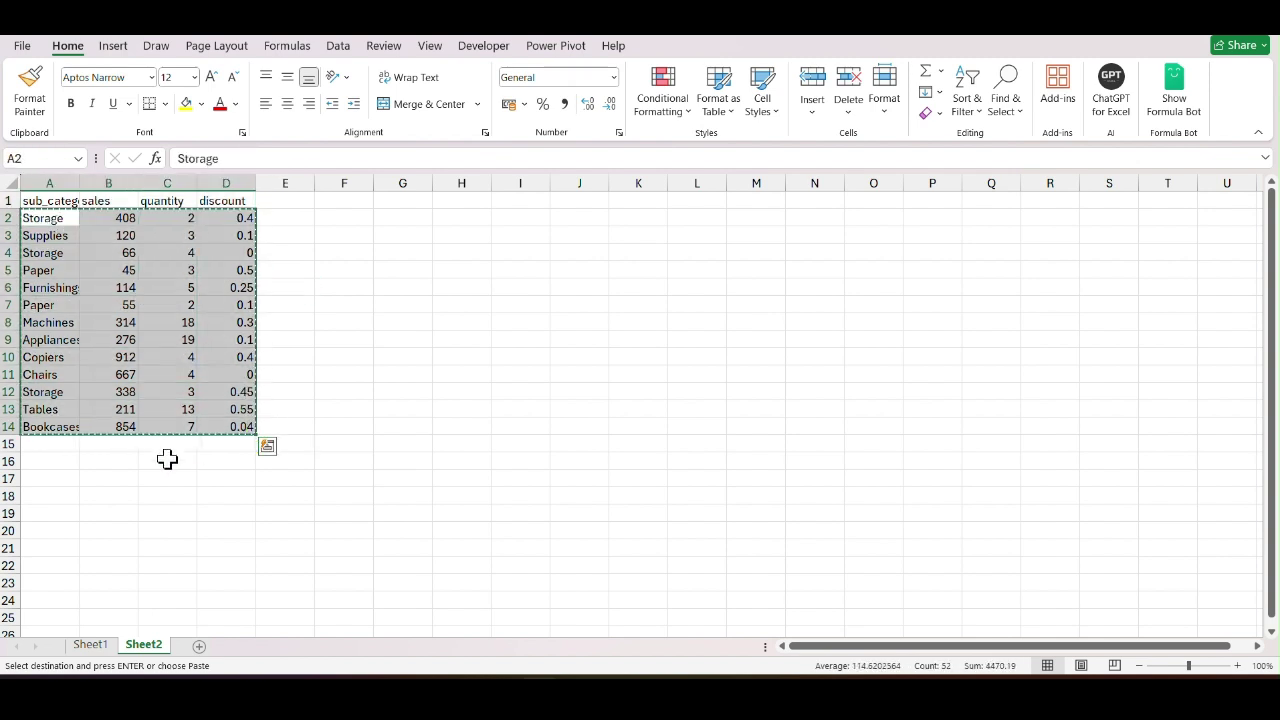
click(55, 443)
key(ctrl+v)
click(472, 459)
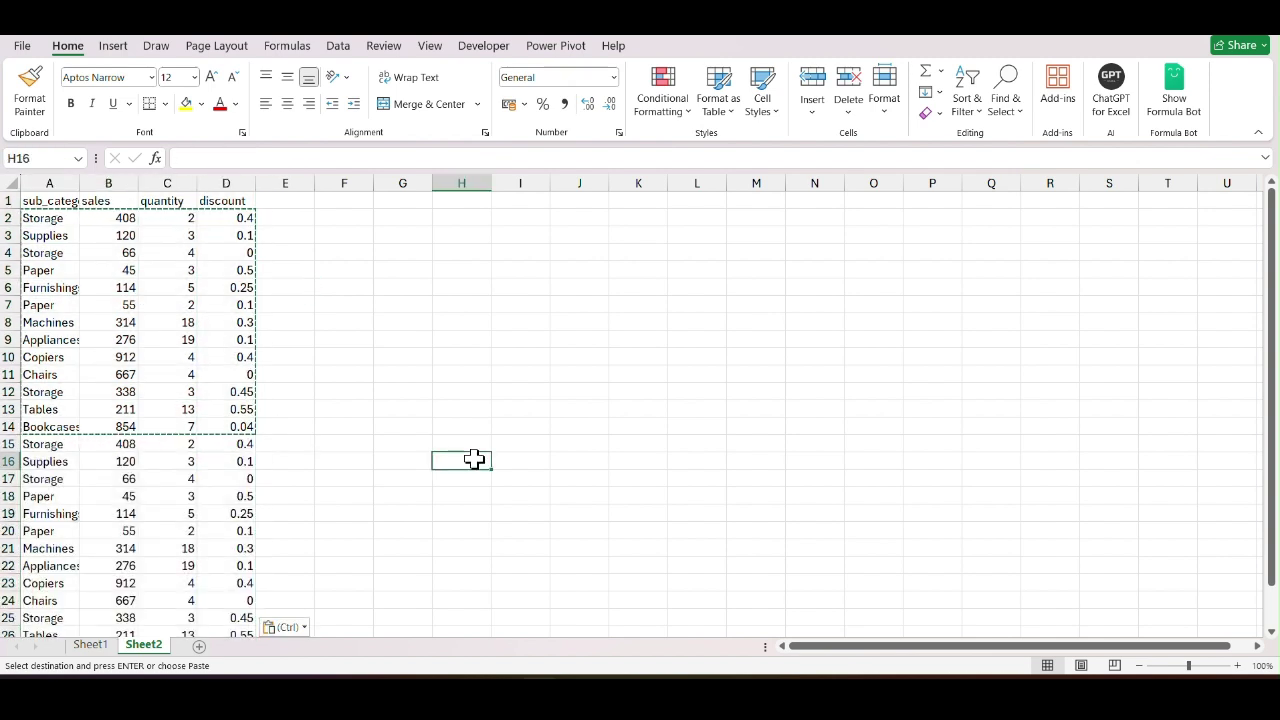
key(Escape)
Check which macros are available in the open workbooks and close the macro list.
click(476, 48)
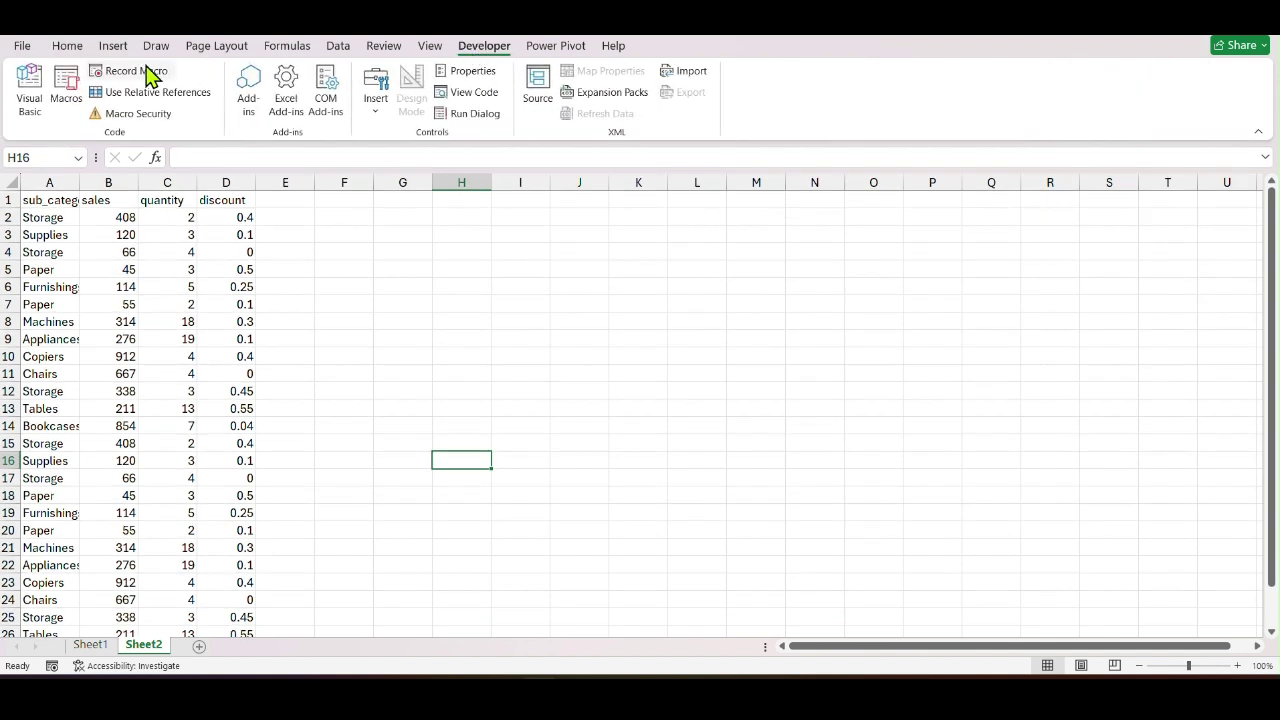
click(57, 112)
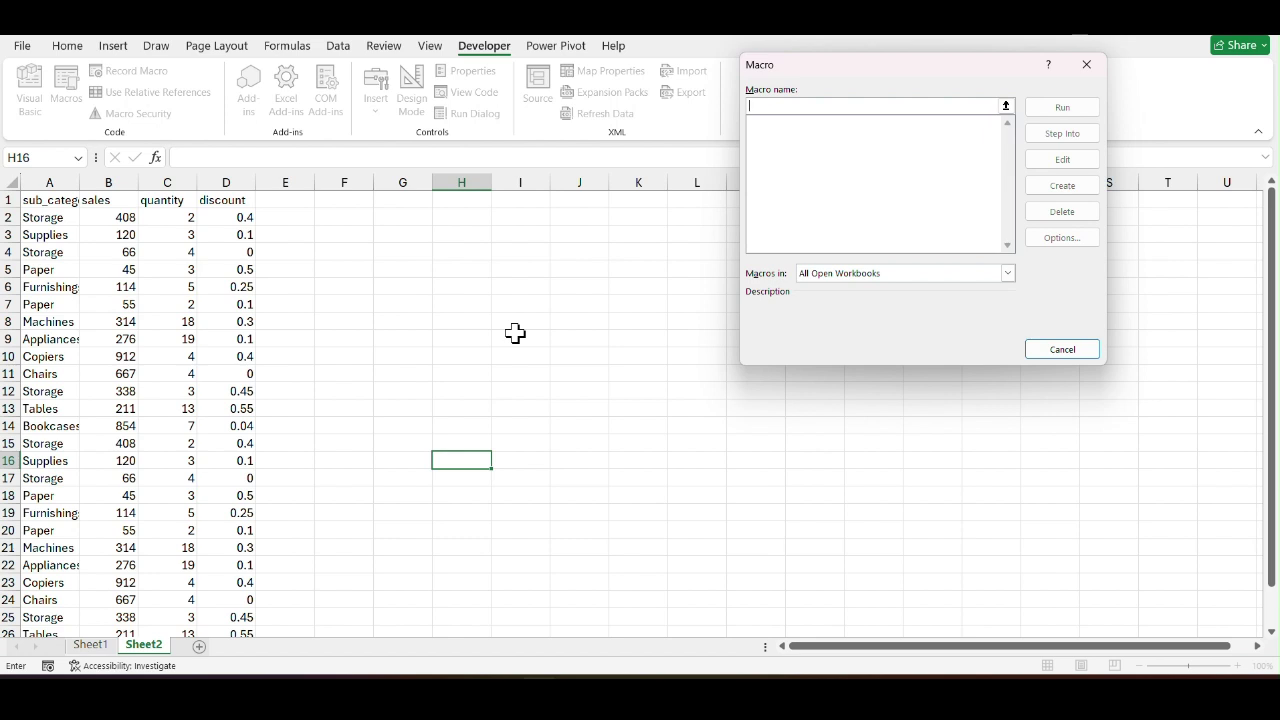
click(1086, 65)
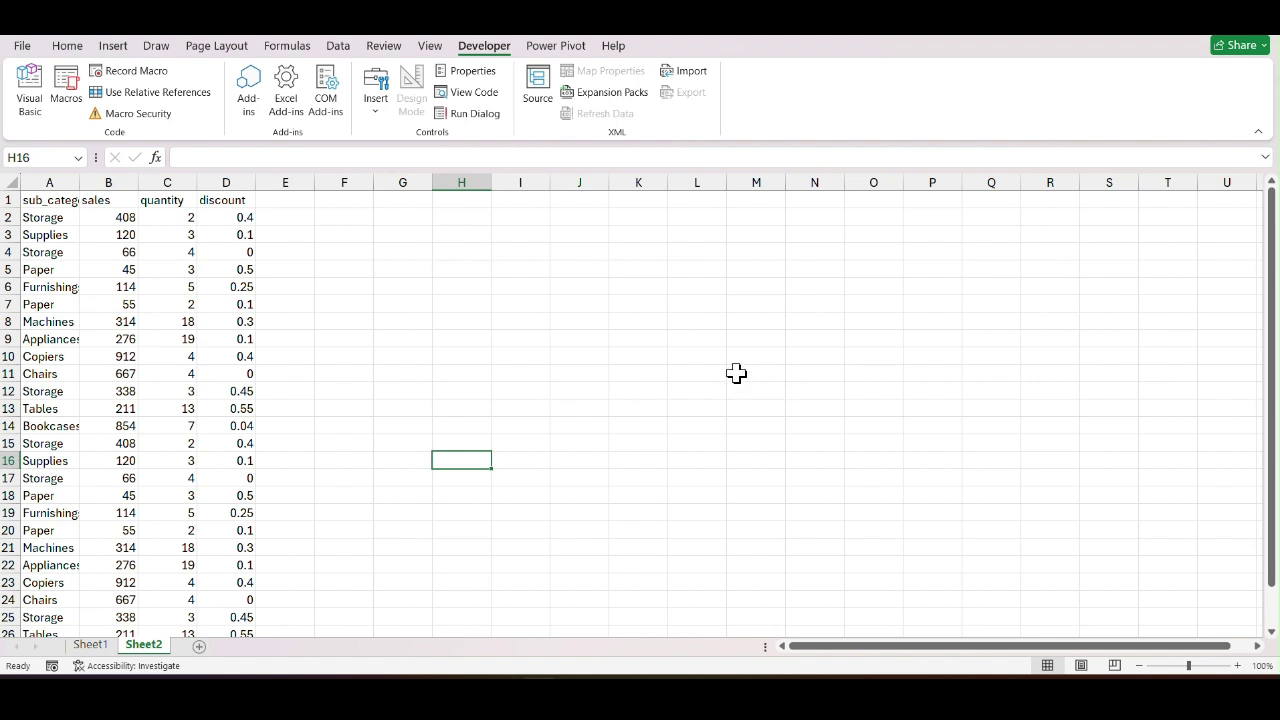
Import the exported module "first and Second M.bas" into the Book1 project in the VBA editor.
click(29, 102)
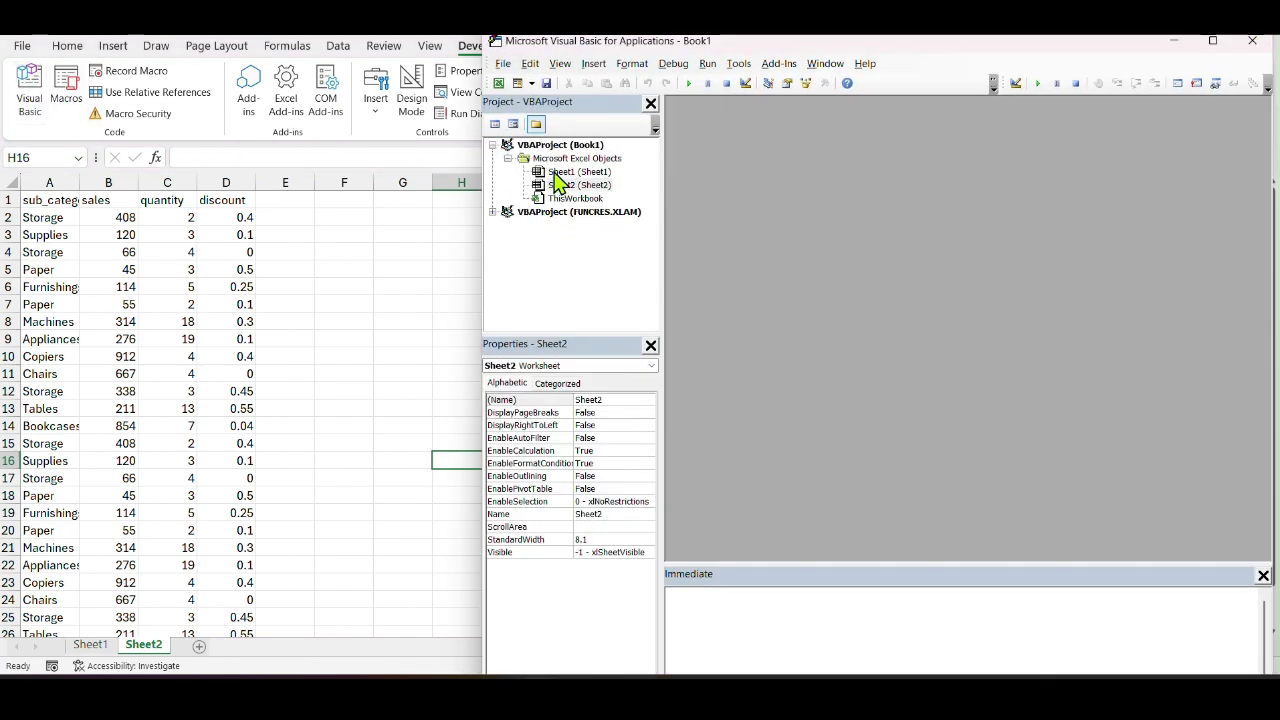
right_click(560, 173)
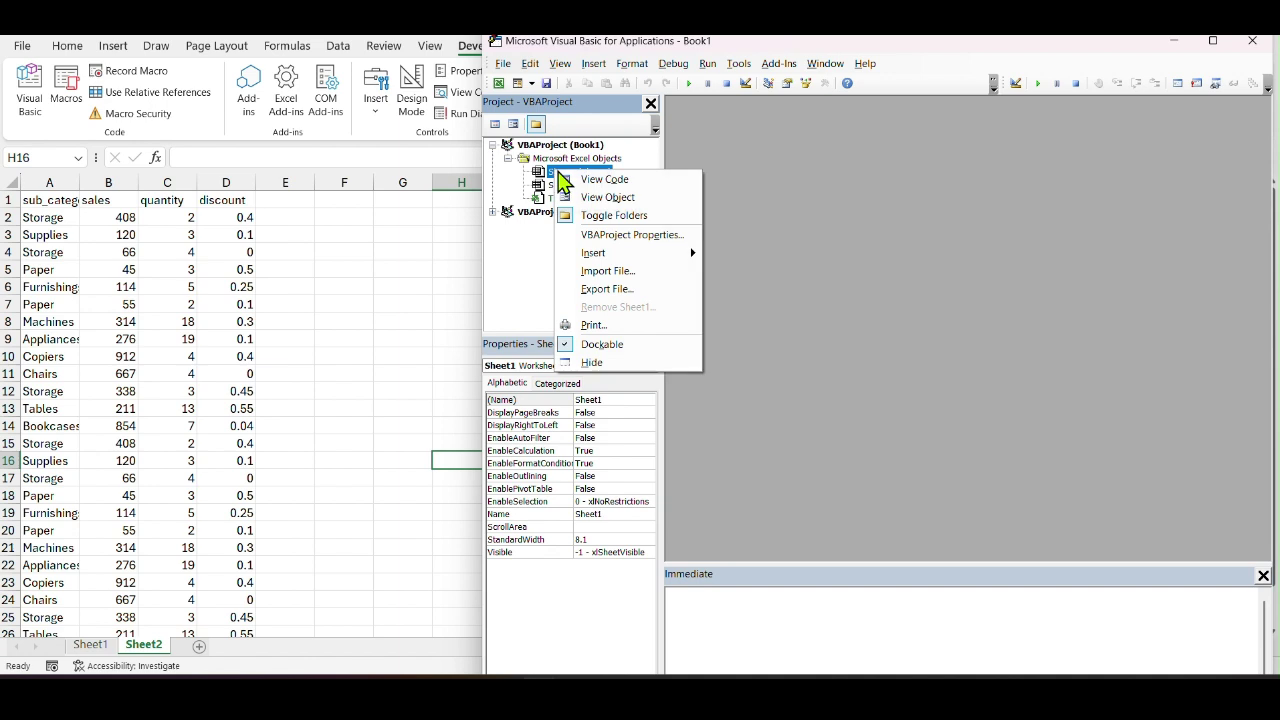
click(640, 278)
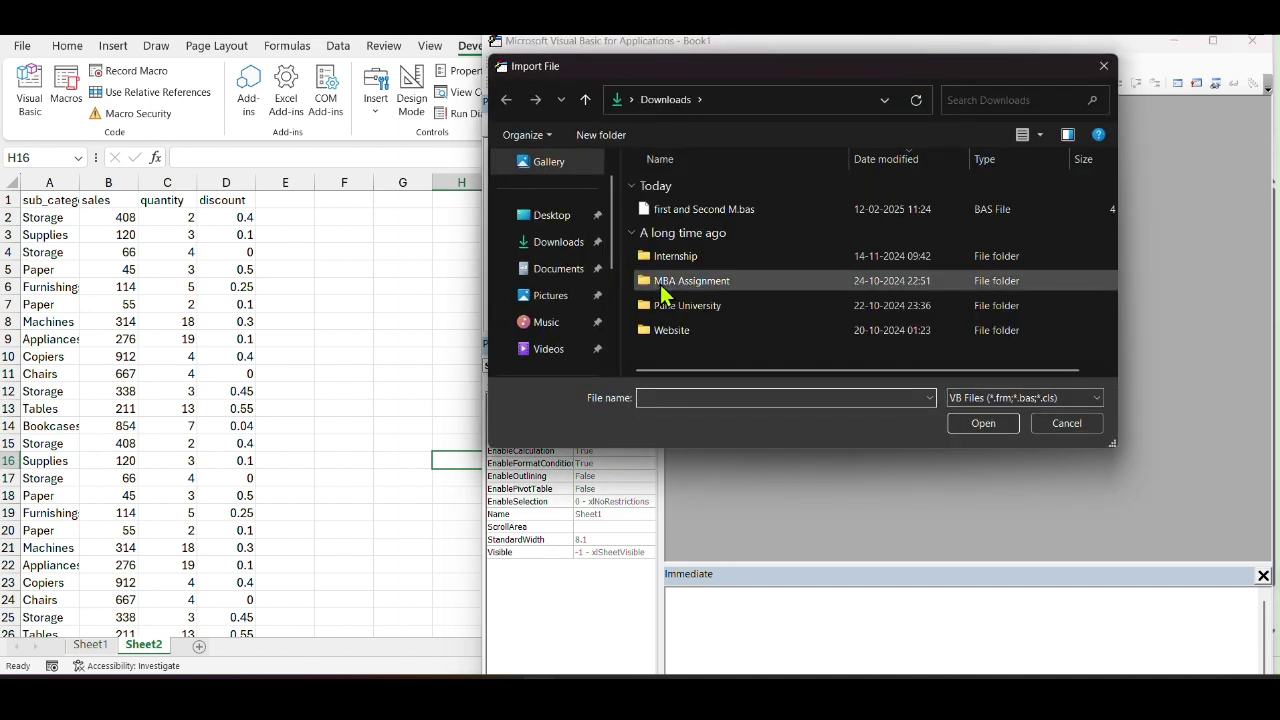
double_click(686, 211)
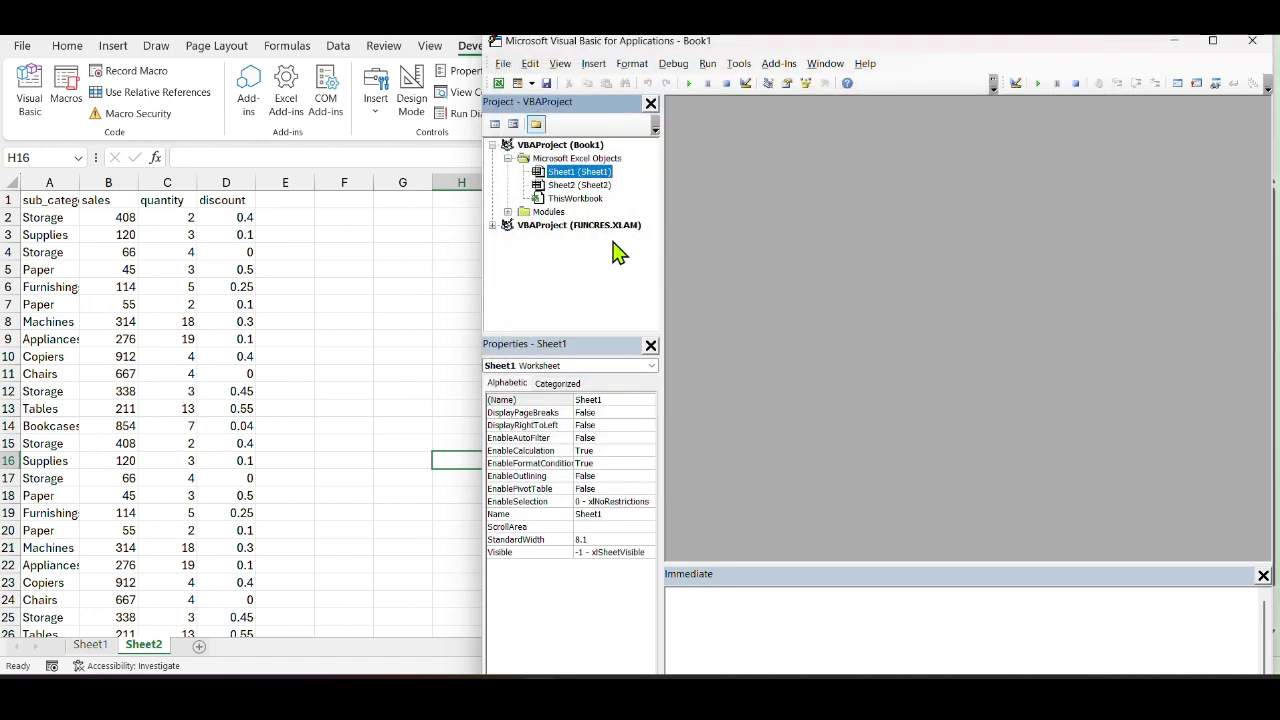
Open the code of the imported Module1 and review the first and Second_m macros.
click(508, 212)
click(558, 225)
double_click(560, 226)
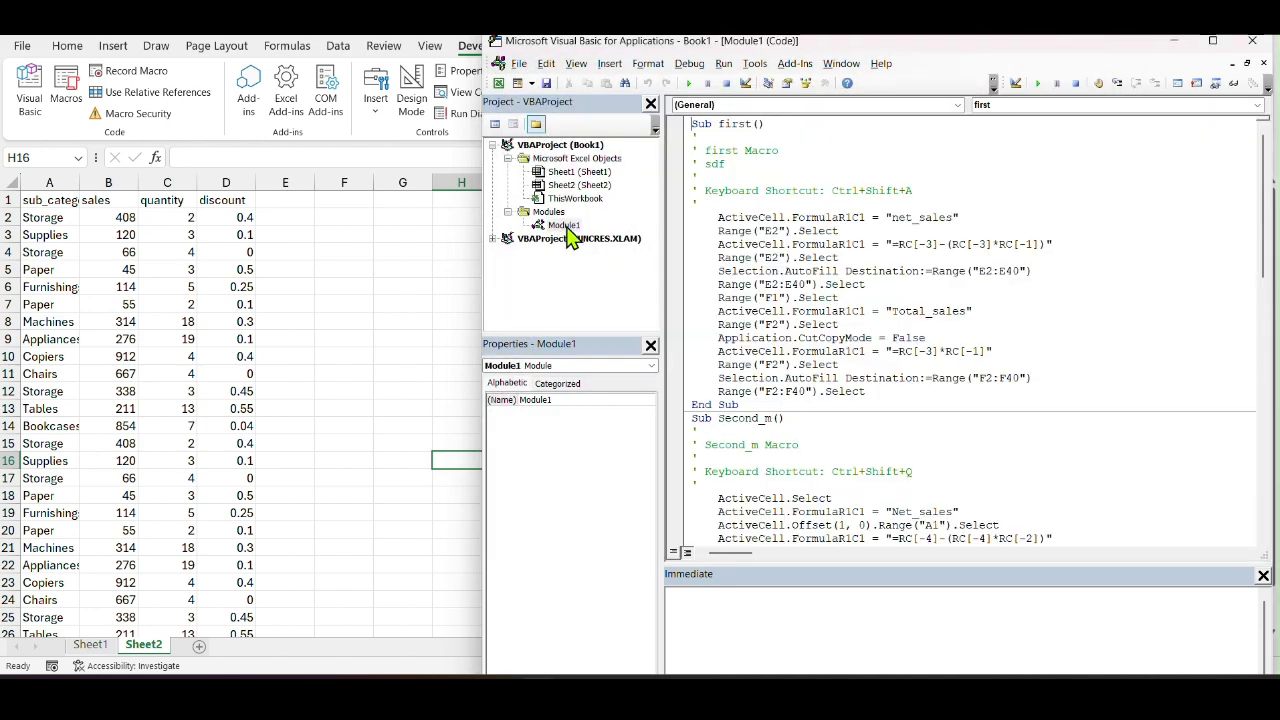
scroll(815, 252, down, 1)
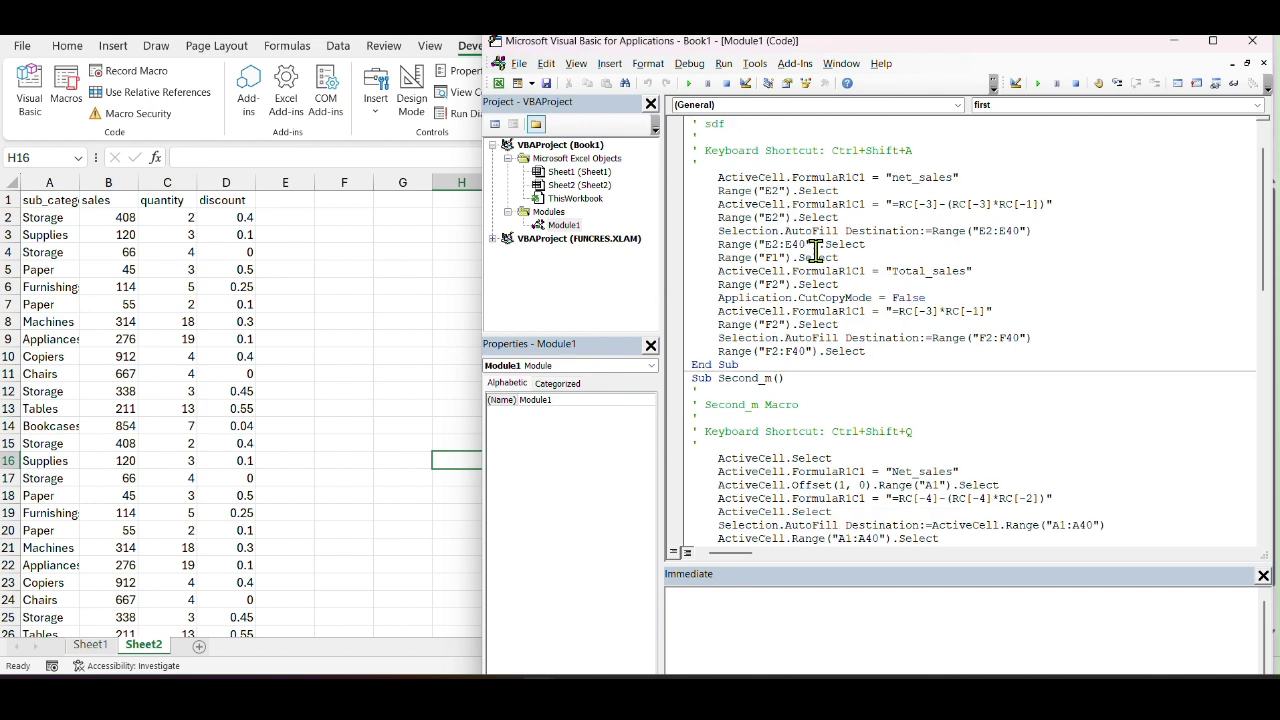
scroll(815, 252, down, 1)
scroll(862, 260, up, 2)
Step through the first macro line by line on Sheet2 and inspect the columns it fills.
click(785, 230)
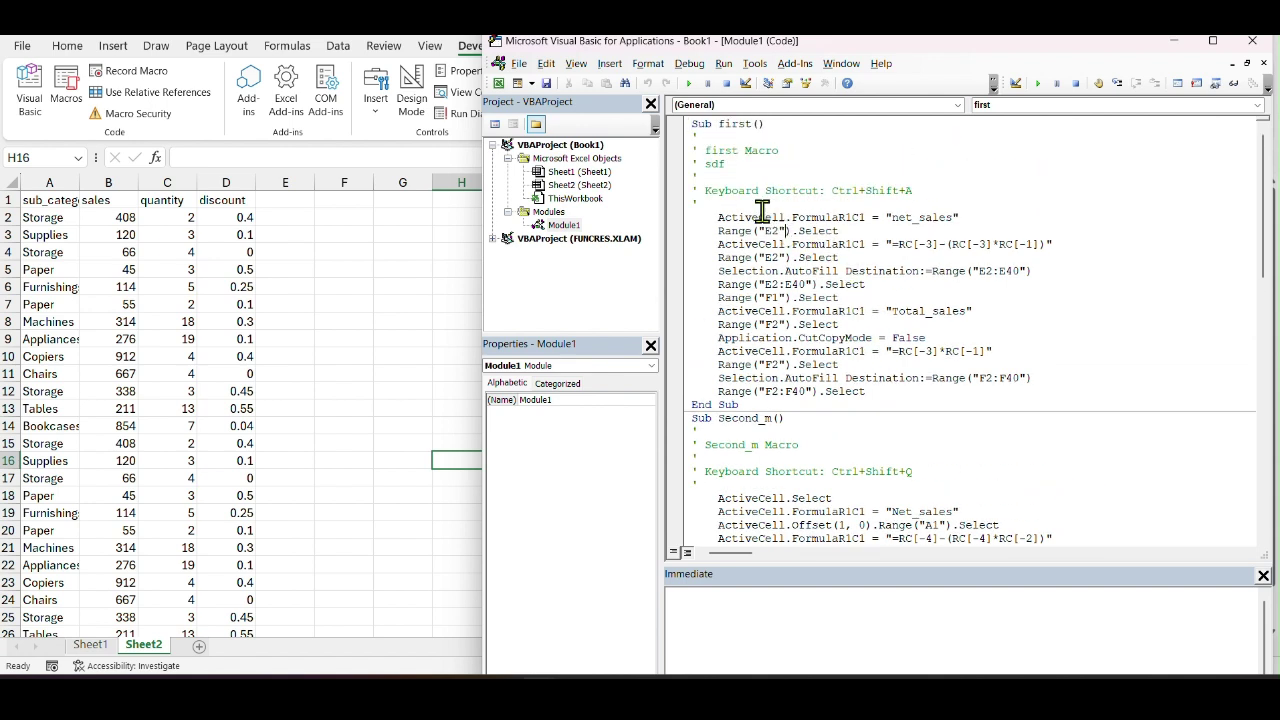
key(F8)
key(F8)
key(F8)
key(F8)
key(F8)
key(F8)
key(F8)
key(F8)
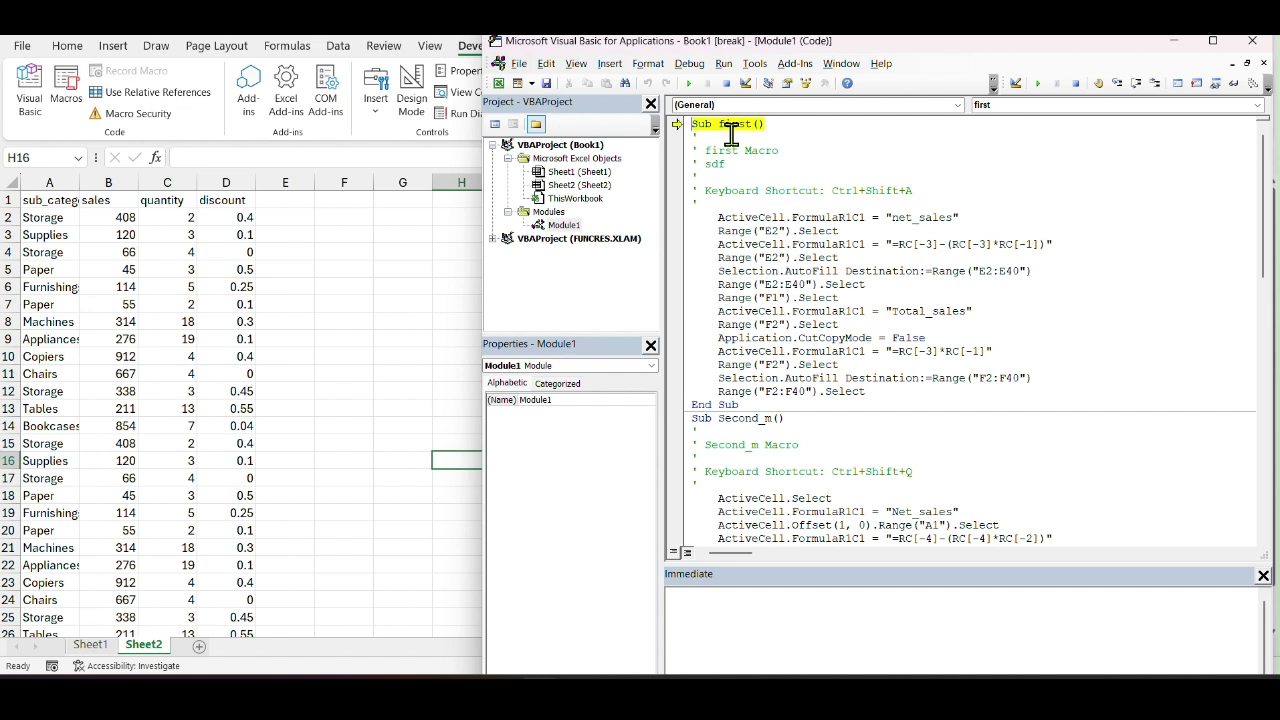
key(F8)
key(F8)
key(F8)
key(F8)
key(F8)
key(F8)
key(F8)
key(F8)
key(F8)
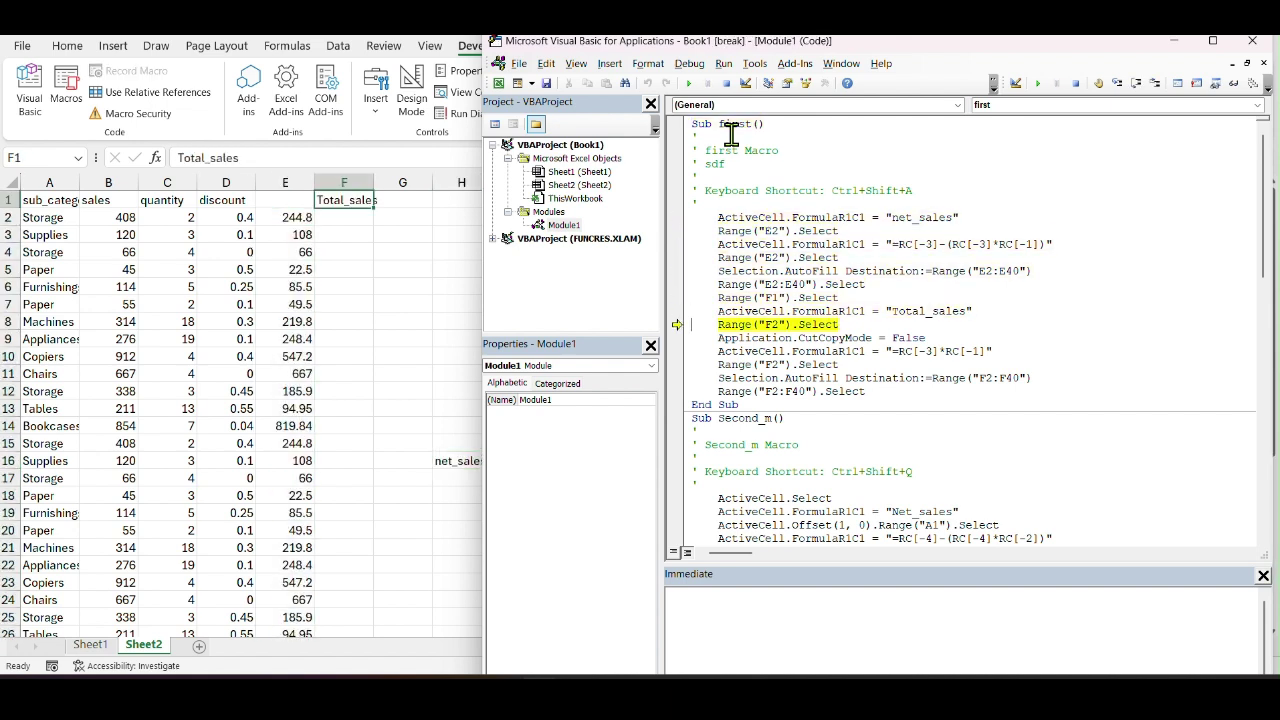
key(F8)
key(F8)
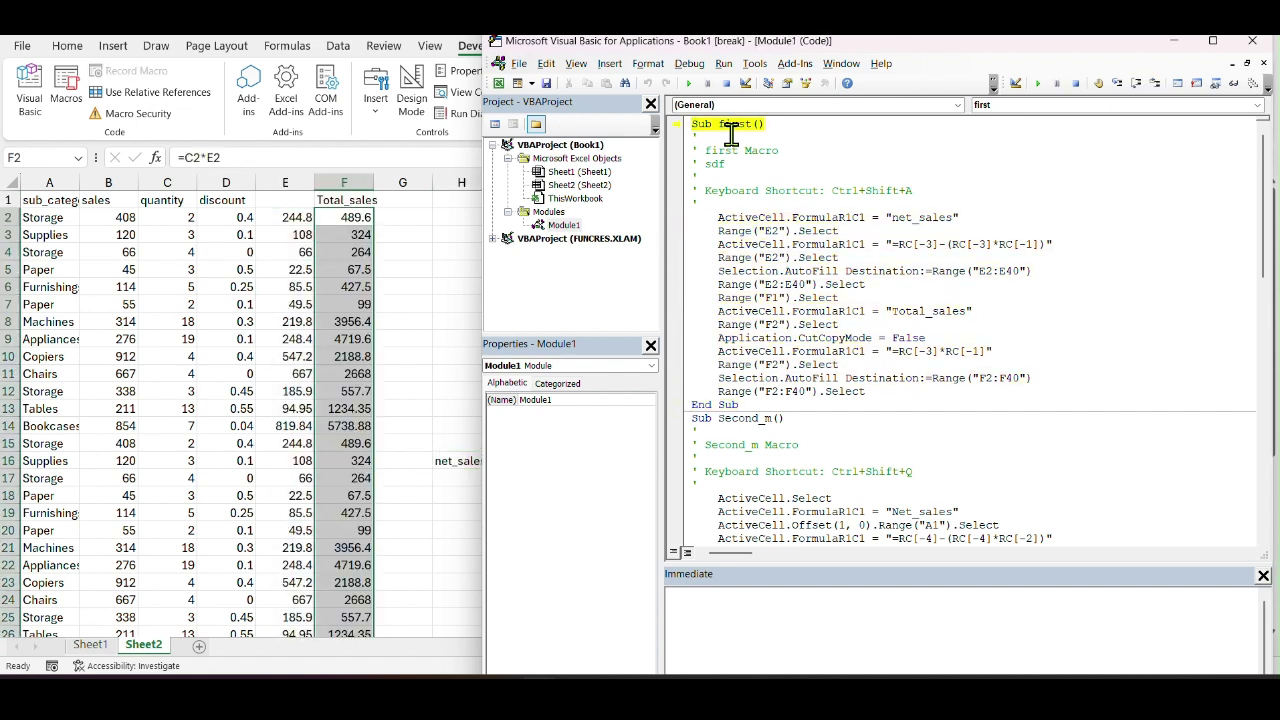
scroll(220, 380, down, 5)
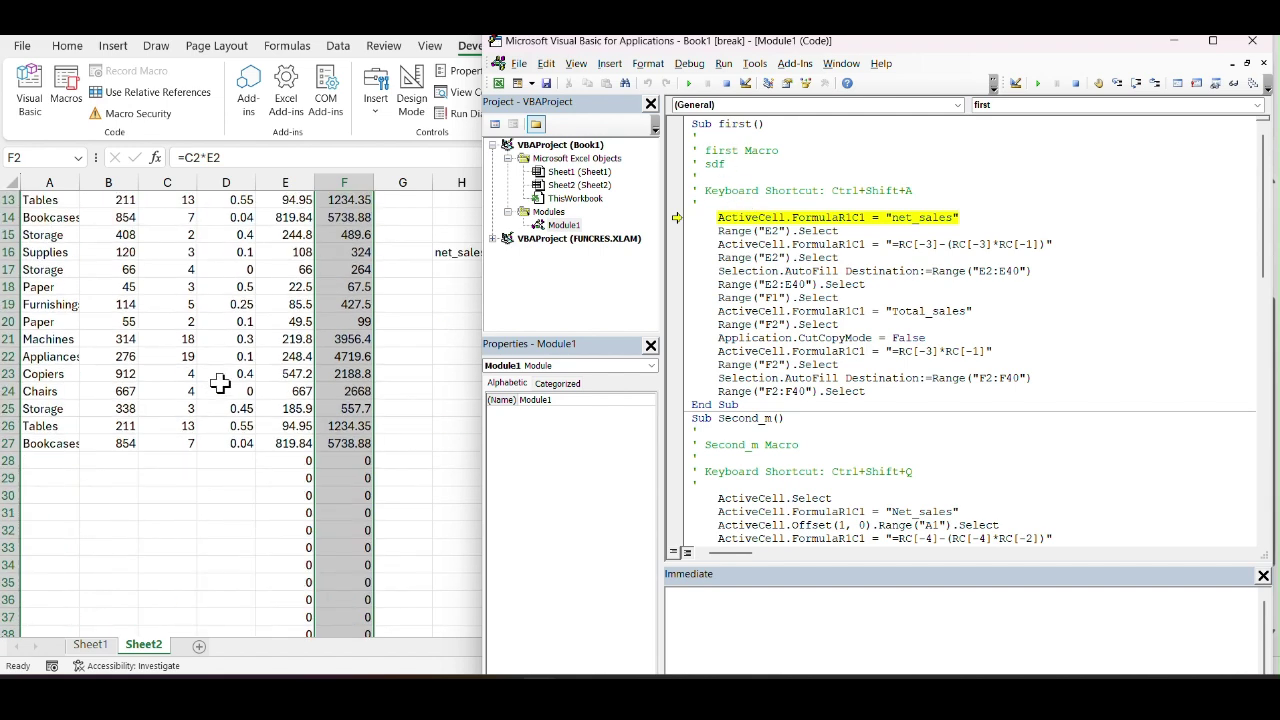
scroll(318, 415, up, 5)
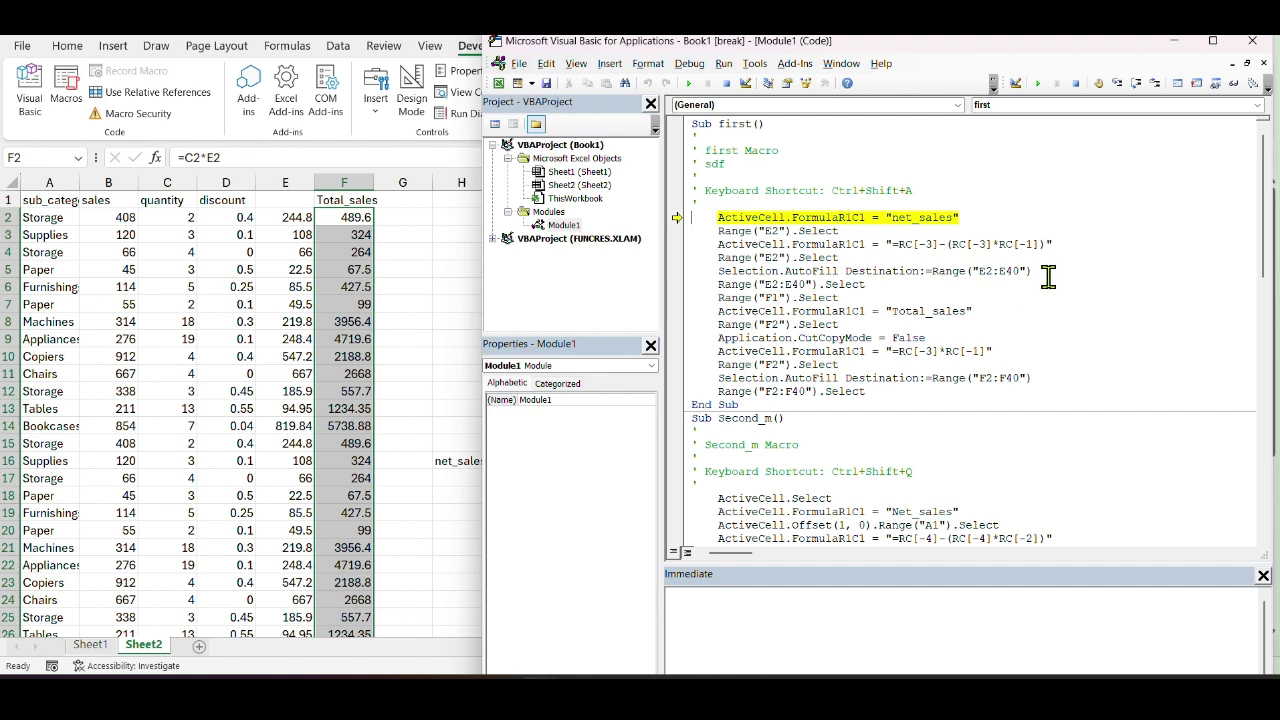
Stop debugging by closing the VBA editor and examine the calculated columns E and F on Sheet2.
click(1252, 42)
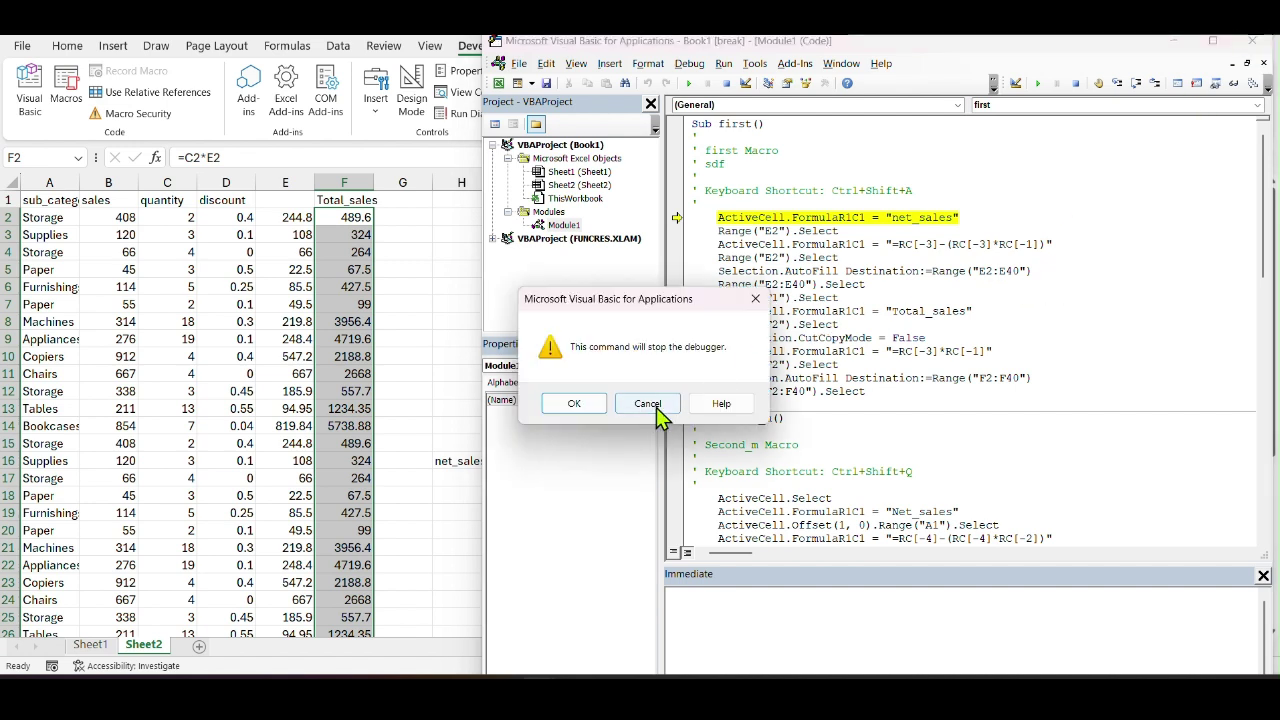
click(650, 403)
click(1252, 41)
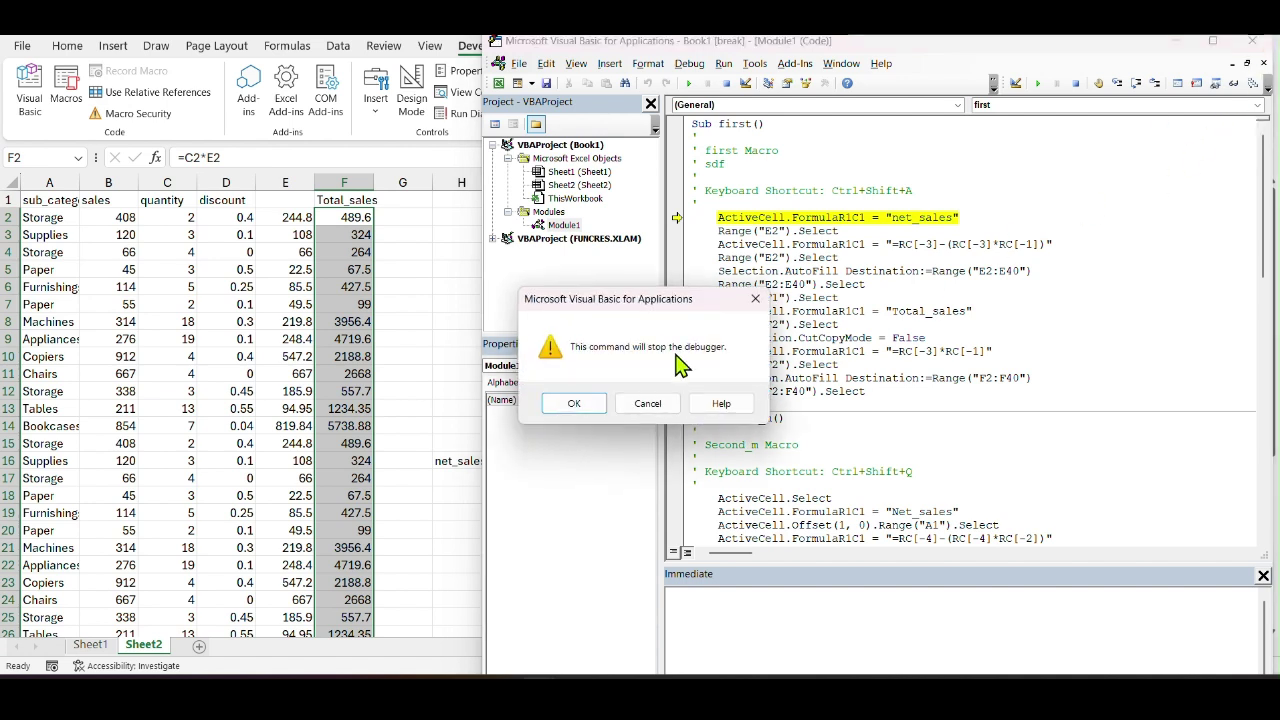
click(569, 404)
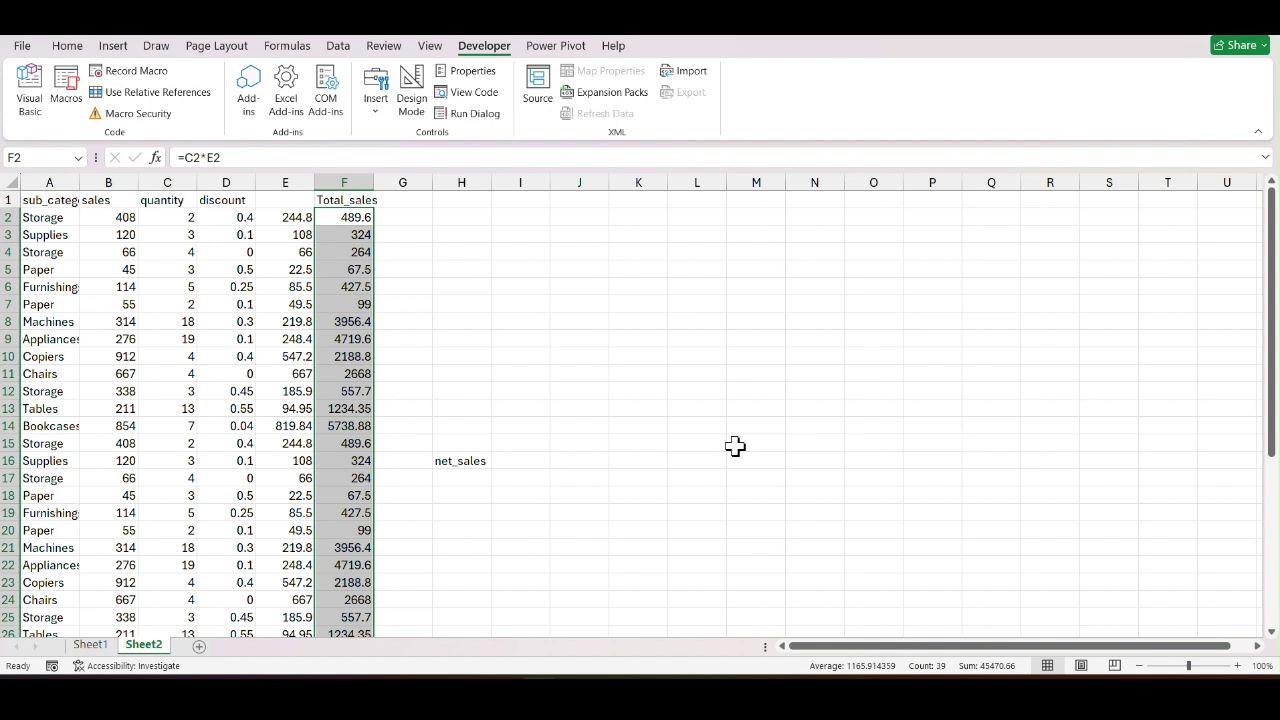
scroll(263, 371, down, 7)
scroll(206, 466, up, 7)
key(alt)
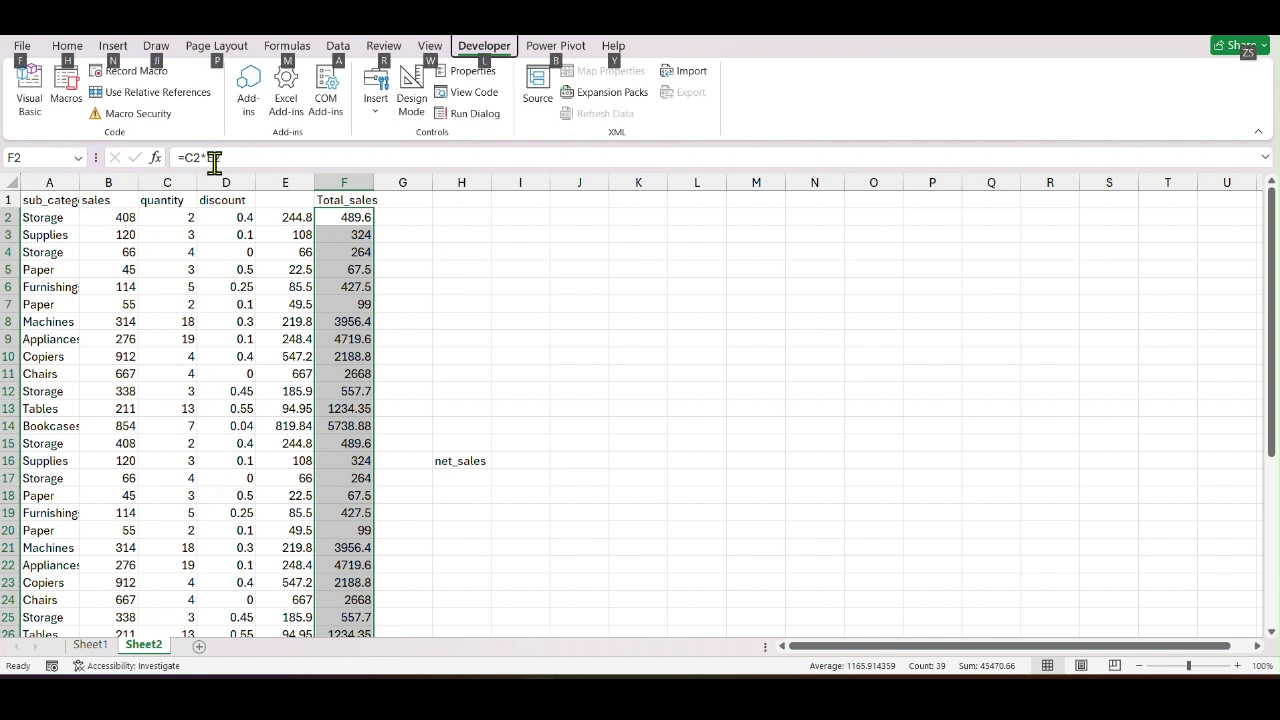